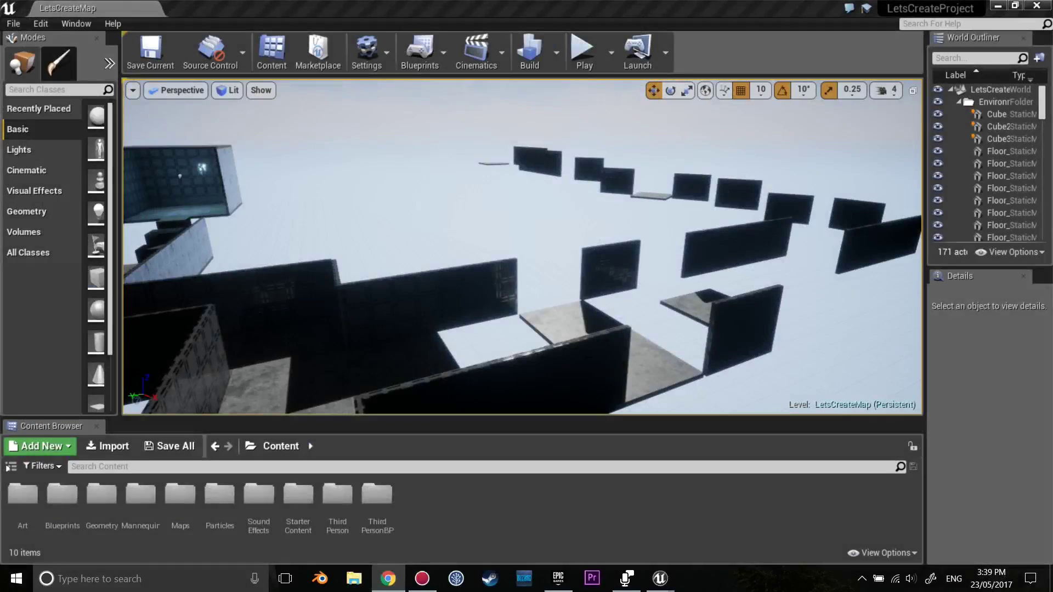
Step: Open the Blueprints folder in the Content Browser to list TitanFallController among its 12 items
{"action": "right_click_drag", "start_coordinate": [456, 372], "coordinate": [456, 372]}
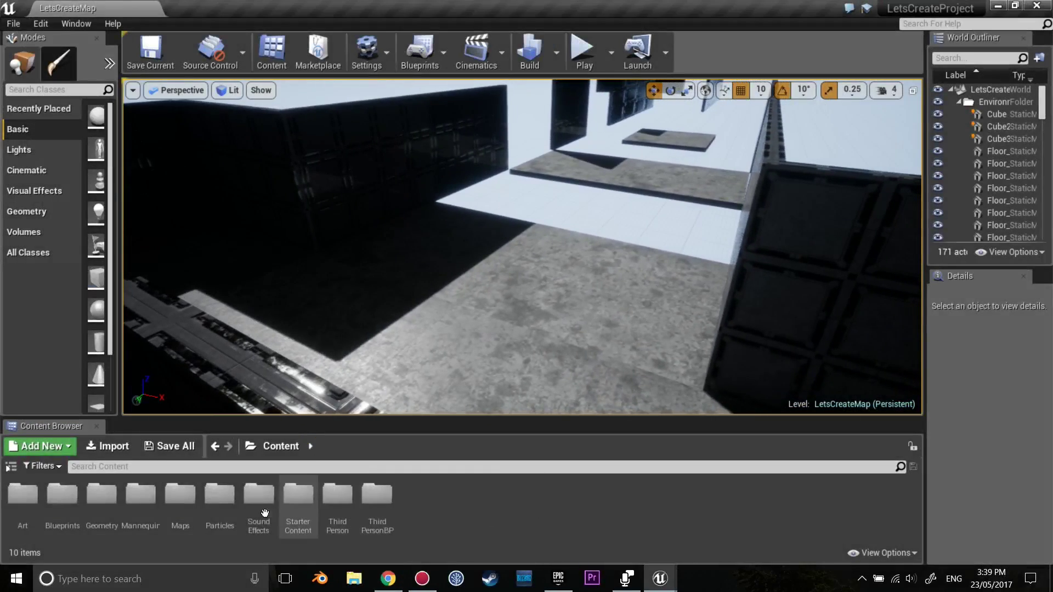
{"action": "double_click", "coordinate": [62, 499]}
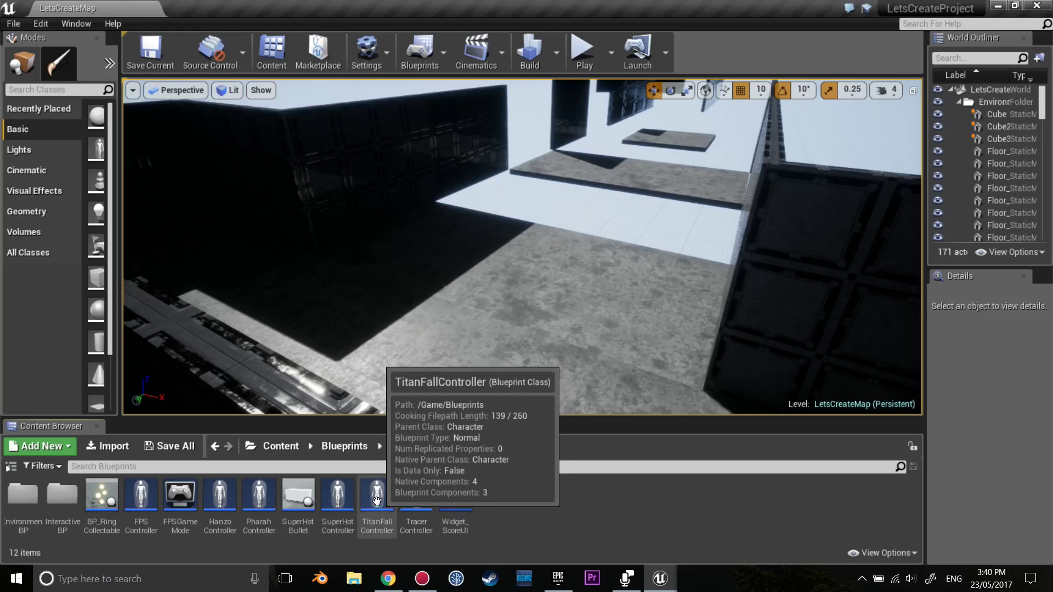
Step: Open TitanFallController and look over its movement, jump and wall-run graph logic
{"action": "double_click", "coordinate": [386, 512]}
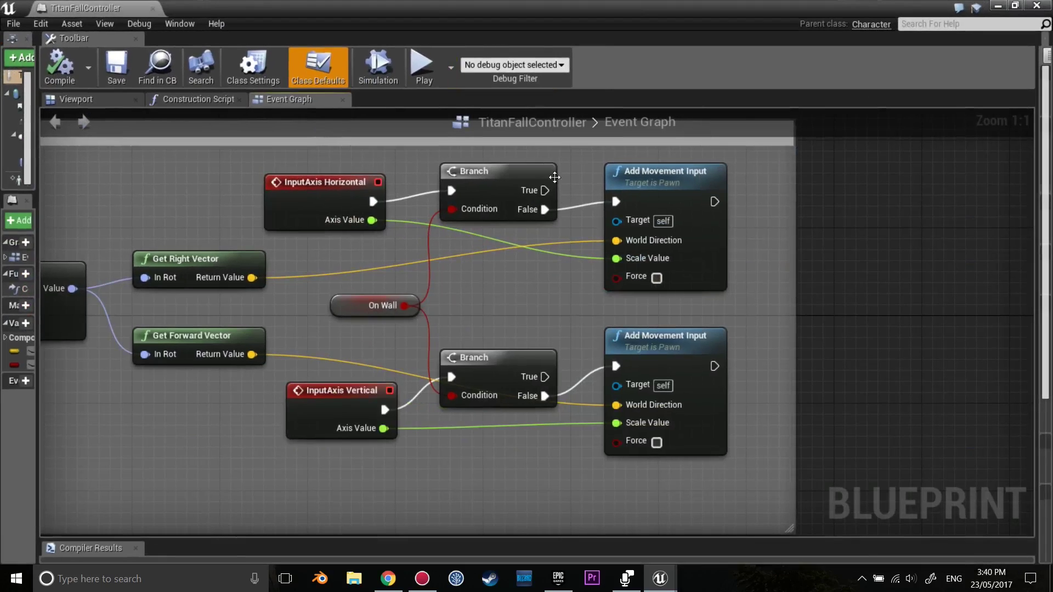
{"action": "scroll", "coordinate": [524, 274], "scroll_direction": "up", "scroll_amount": 2}
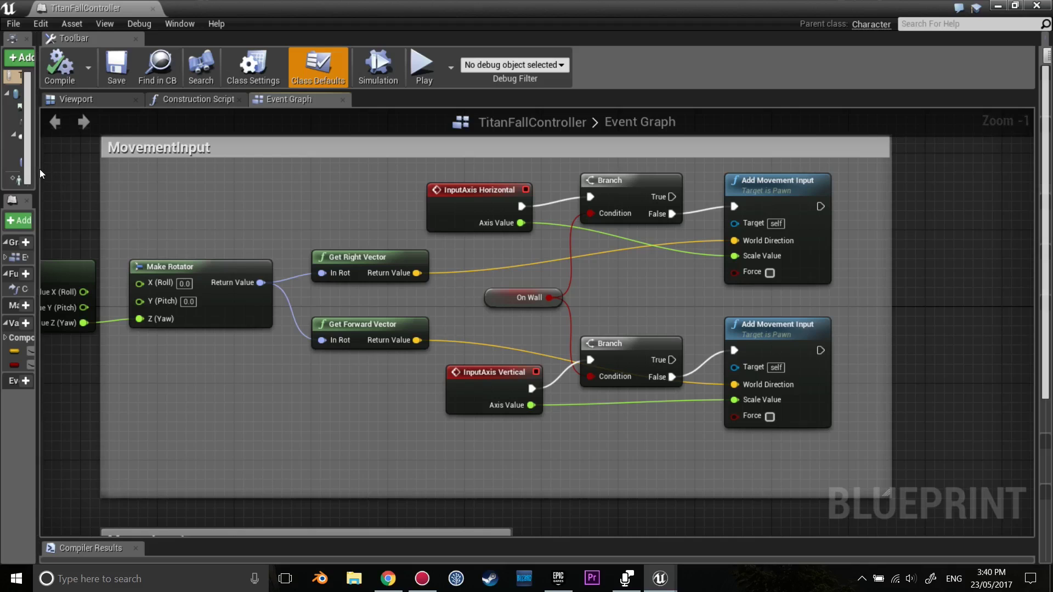
{"action": "right_click_drag", "start_coordinate": [75, 181], "coordinate": [339, 221]}
{"action": "scroll", "coordinate": [409, 227], "scroll_direction": "down", "scroll_amount": 2}
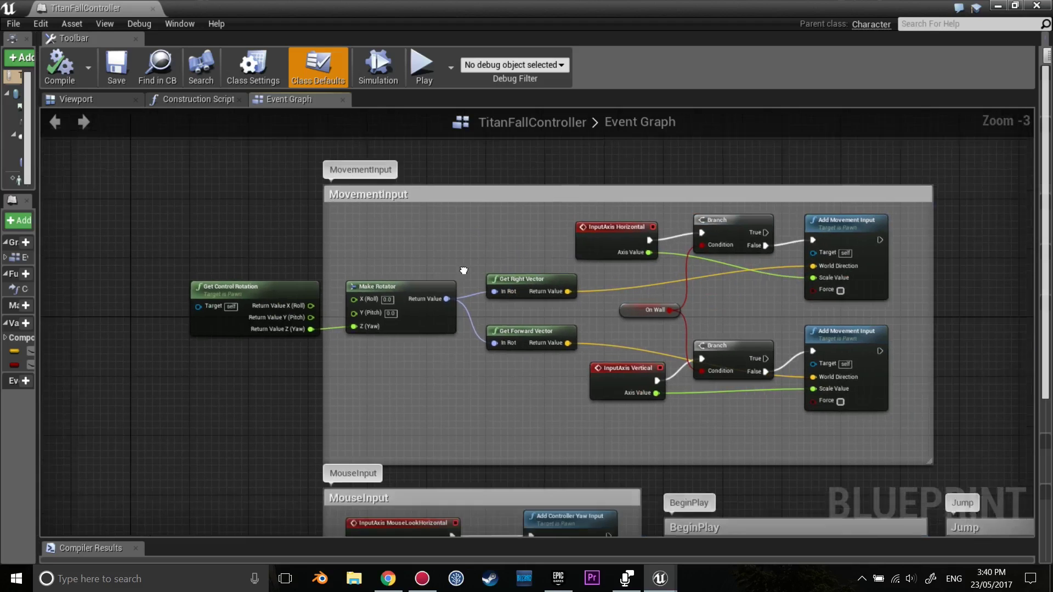
{"action": "scroll", "coordinate": [464, 270], "scroll_direction": "down", "scroll_amount": 4}
{"action": "right_click_drag", "start_coordinate": [888, 395], "coordinate": [652, 285]}
{"action": "scroll", "coordinate": [652, 285], "scroll_direction": "up", "scroll_amount": 2}
{"action": "mouse_move", "coordinate": [500, 295]}
{"action": "right_mouse_down"}
{"action": "mouse_move", "coordinate": [637, 242]}
{"action": "mouse_move", "coordinate": [591, 265]}
{"action": "right_mouse_up"}
{"action": "right_click_drag", "start_coordinate": [693, 166], "coordinate": [625, 192]}
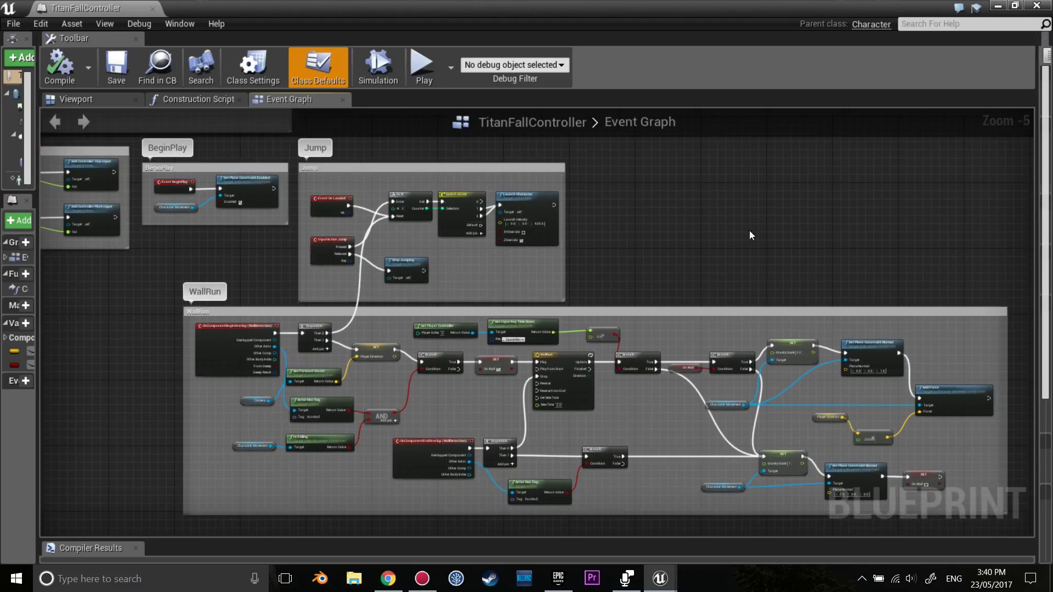
{"action": "right_click_drag", "start_coordinate": [750, 235], "coordinate": [630, 193]}
{"action": "scroll", "coordinate": [629, 193], "scroll_direction": "up", "scroll_amount": 1}
Step: Show the Viewport with widened Components and Details panels, zoomed onto the capsule
{"action": "left_click", "coordinate": [102, 103]}
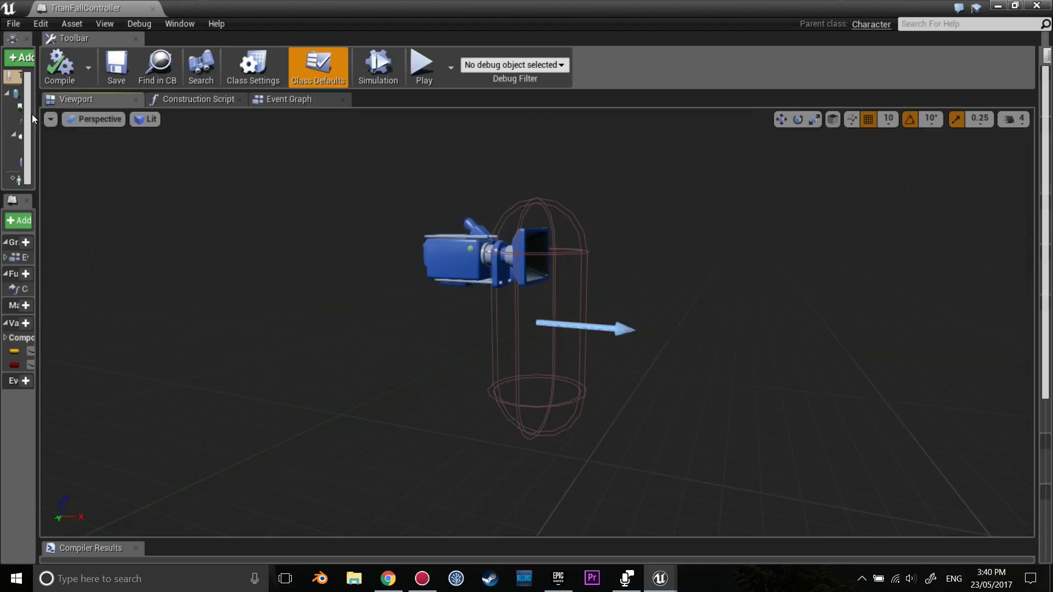
{"action": "left_click_drag", "start_coordinate": [36, 115], "coordinate": [179, 131]}
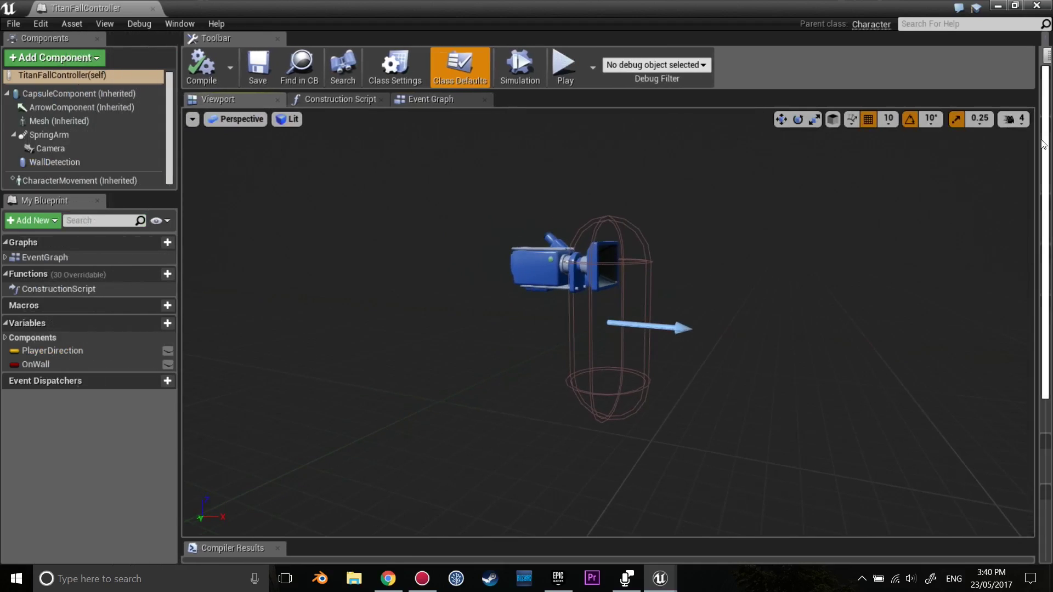
{"action": "left_click_drag", "start_coordinate": [1040, 146], "coordinate": [919, 146]}
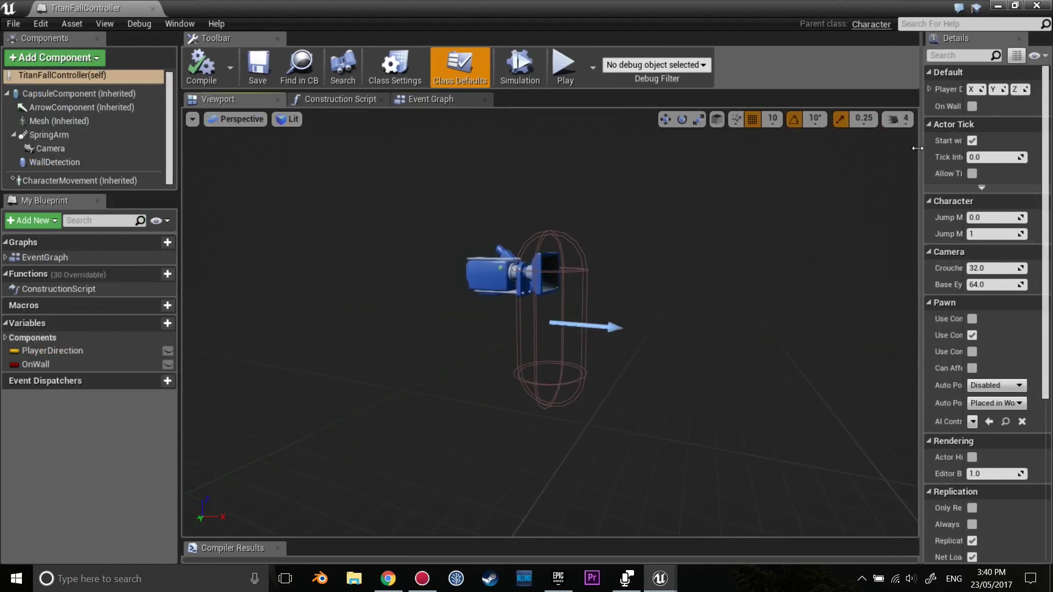
{"action": "mouse_move", "coordinate": [548, 329]}
{"action": "left_mouse_down"}
{"action": "mouse_move", "coordinate": [493, 329]}
{"action": "mouse_move", "coordinate": [494, 285]}
{"action": "left_mouse_up"}
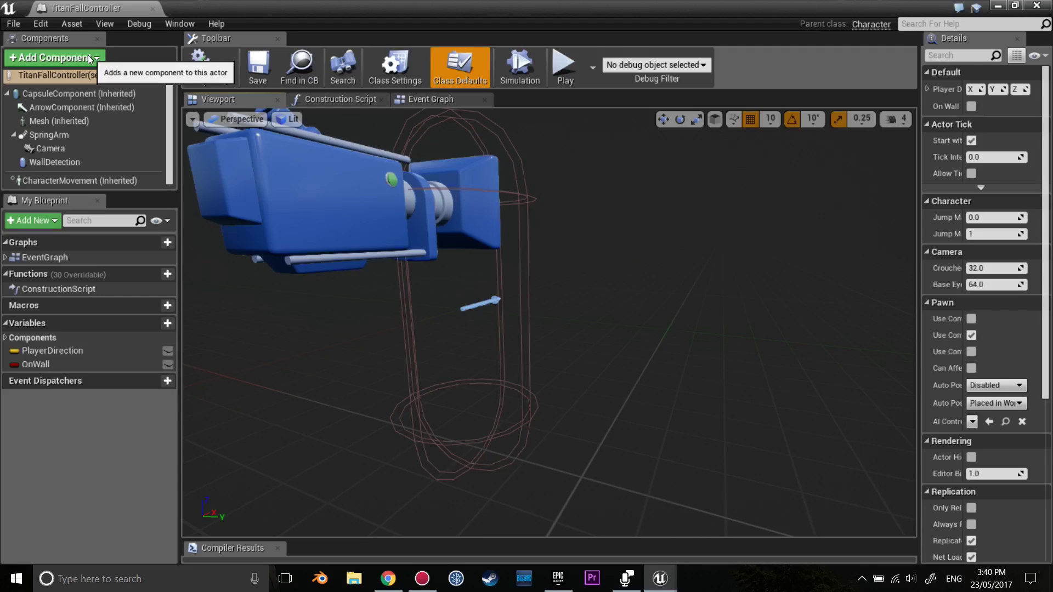
Step: Add a Box Collision component, move it 40 units out along Y, and name it RightDetector
{"action": "left_click", "coordinate": [89, 59]}
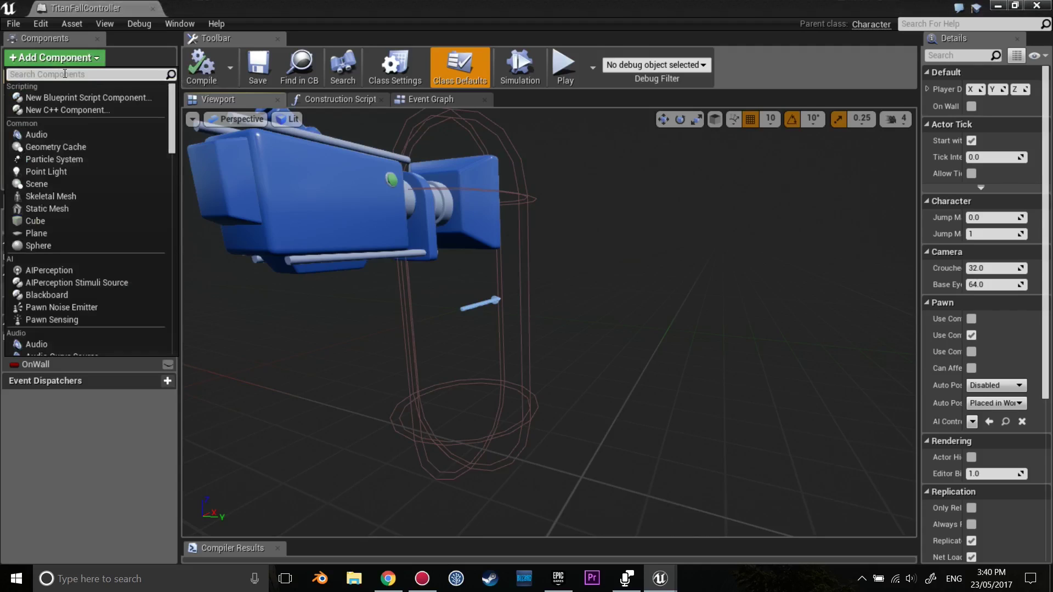
{"action": "type", "text": "box"}
{"action": "key", "text": "Return"}
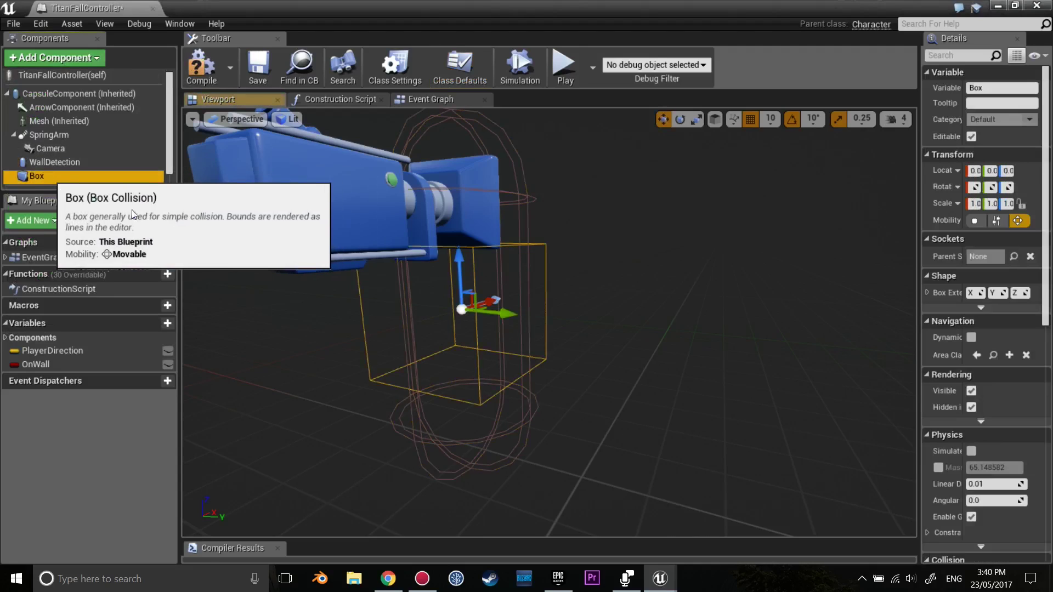
{"action": "key", "text": "f"}
{"action": "left_click_drag", "start_coordinate": [557, 286], "coordinate": [632, 288]}
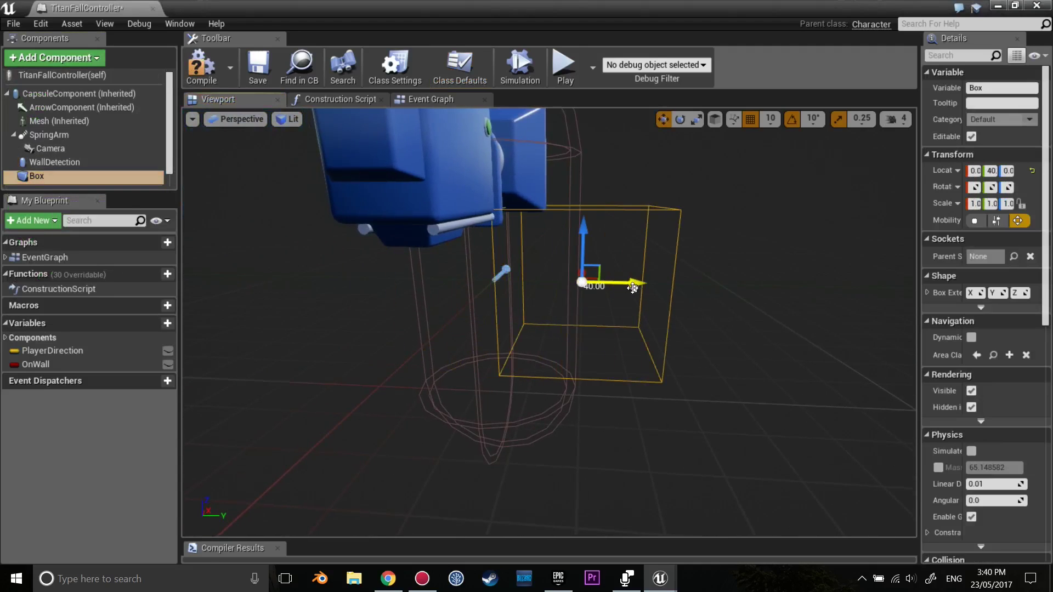
{"action": "left_click", "coordinate": [40, 177]}
{"action": "type", "text": "RightDetector"}
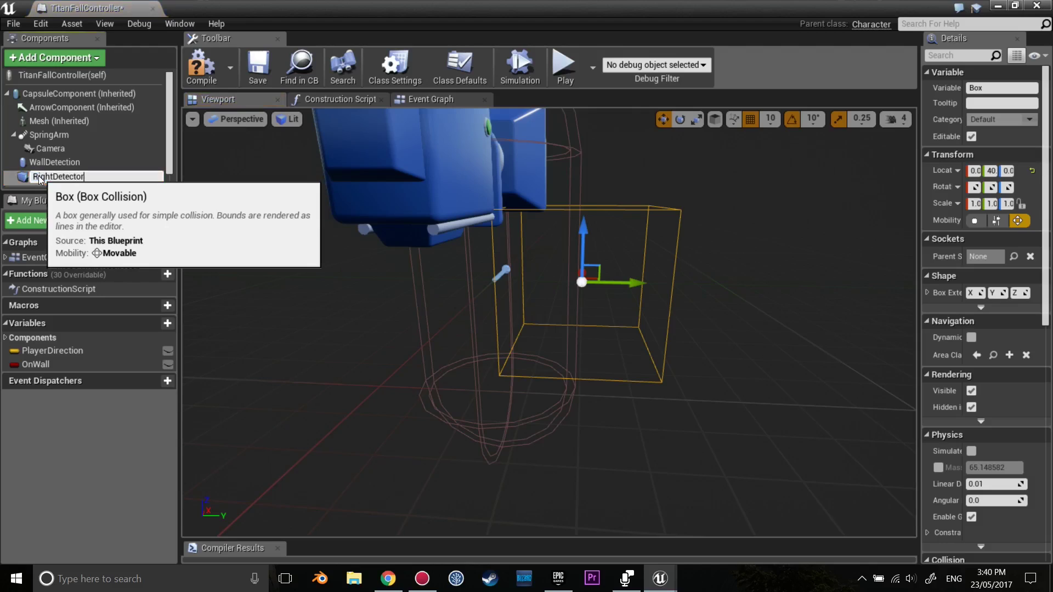
{"action": "key", "text": "Return"}
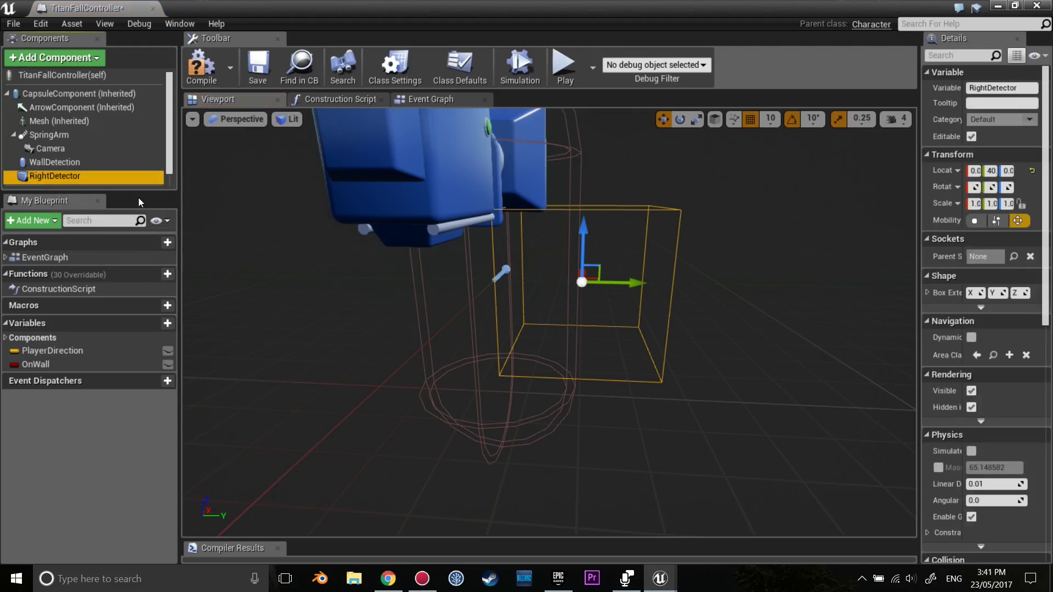
Step: Set RightDetector's Box Extent to 15 on X, Y and Z
{"action": "key", "text": "f"}
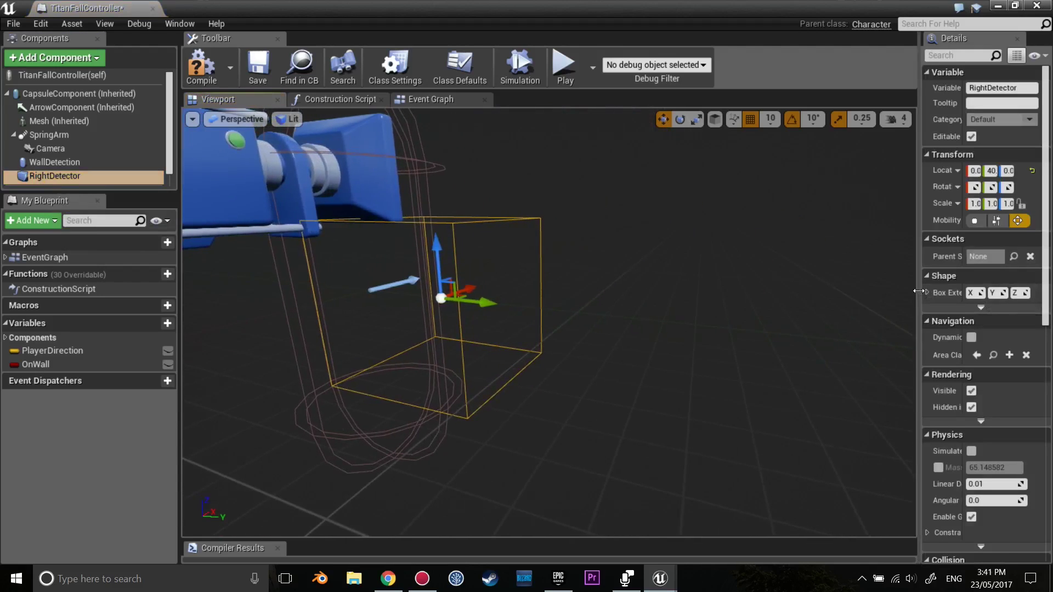
{"action": "left_click_drag", "start_coordinate": [919, 291], "coordinate": [871, 290]}
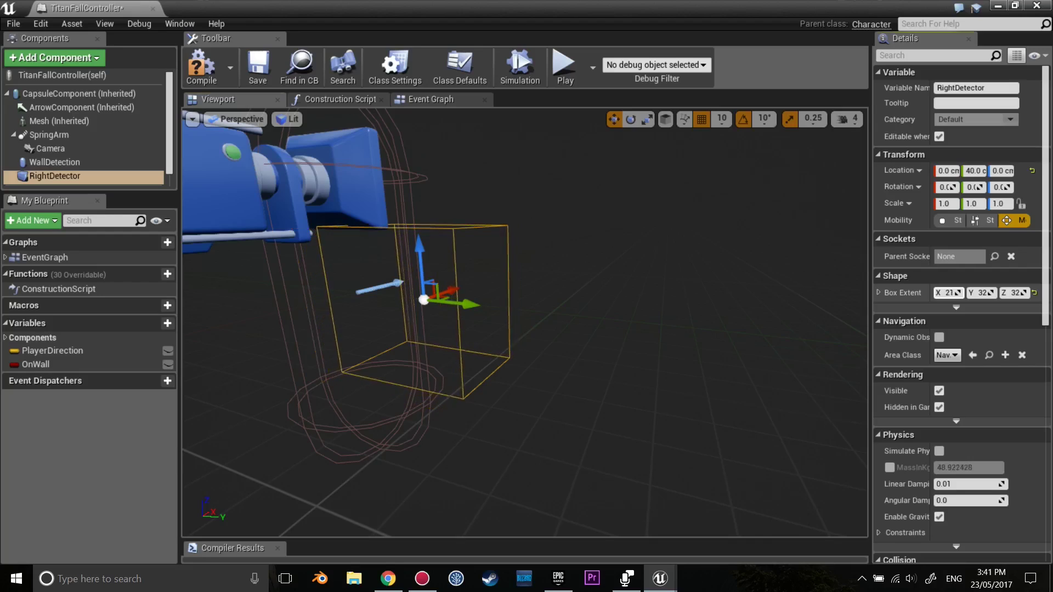
{"action": "left_click_drag", "start_coordinate": [954, 292], "coordinate": [981, 292]}
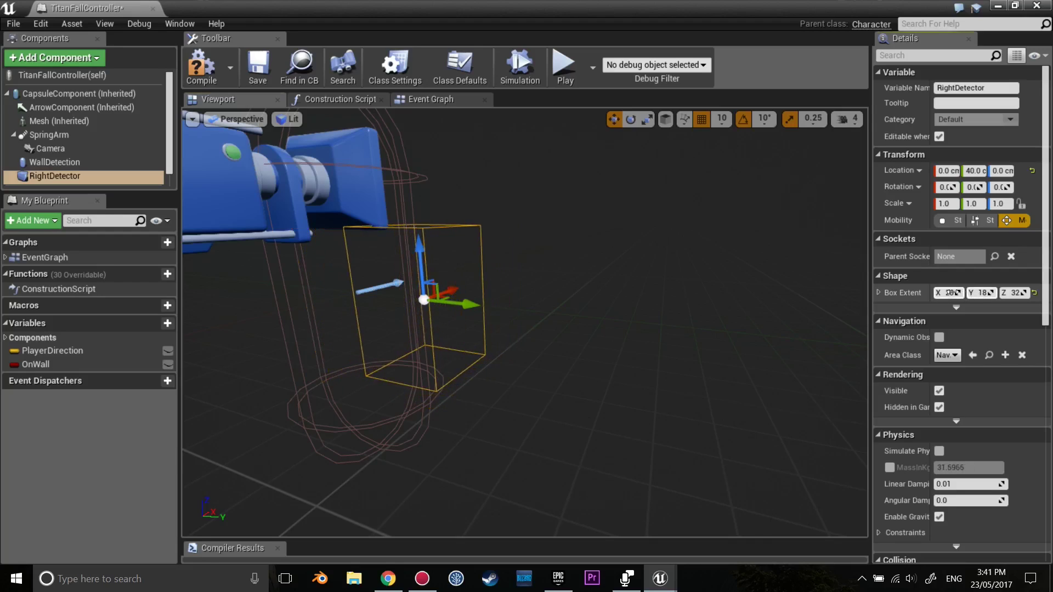
{"action": "type", "text": "15"}
{"action": "key", "text": "Tab"}
{"action": "type", "text": "15"}
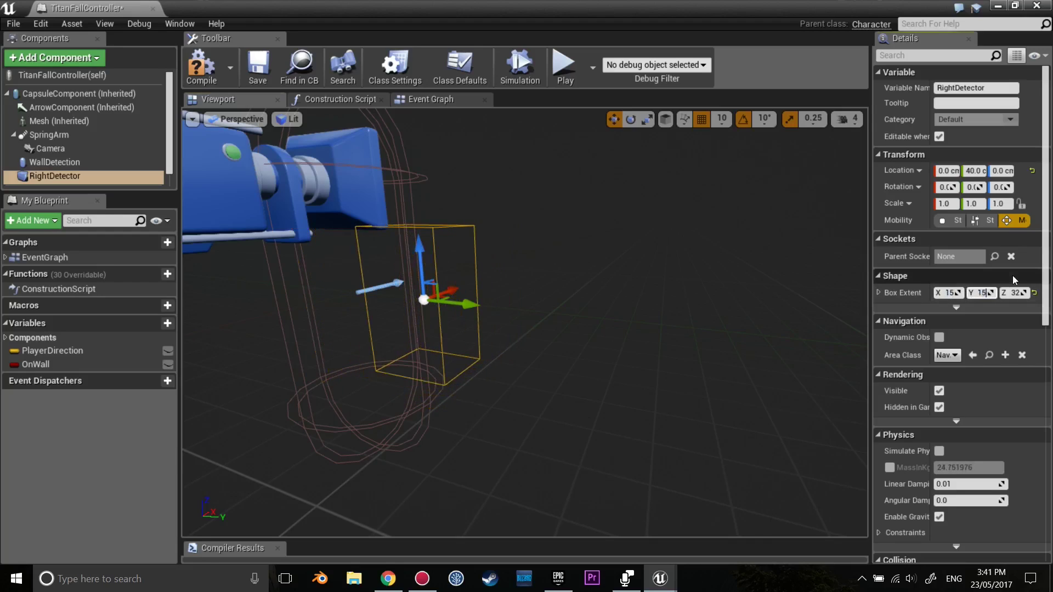
{"action": "key", "text": "Tab"}
{"action": "type", "text": "15"}
{"action": "key", "text": "Return"}
Step: Drag RightDetector along Y until its location is 30
{"action": "right_click_drag", "start_coordinate": [601, 296], "coordinate": [601, 296]}
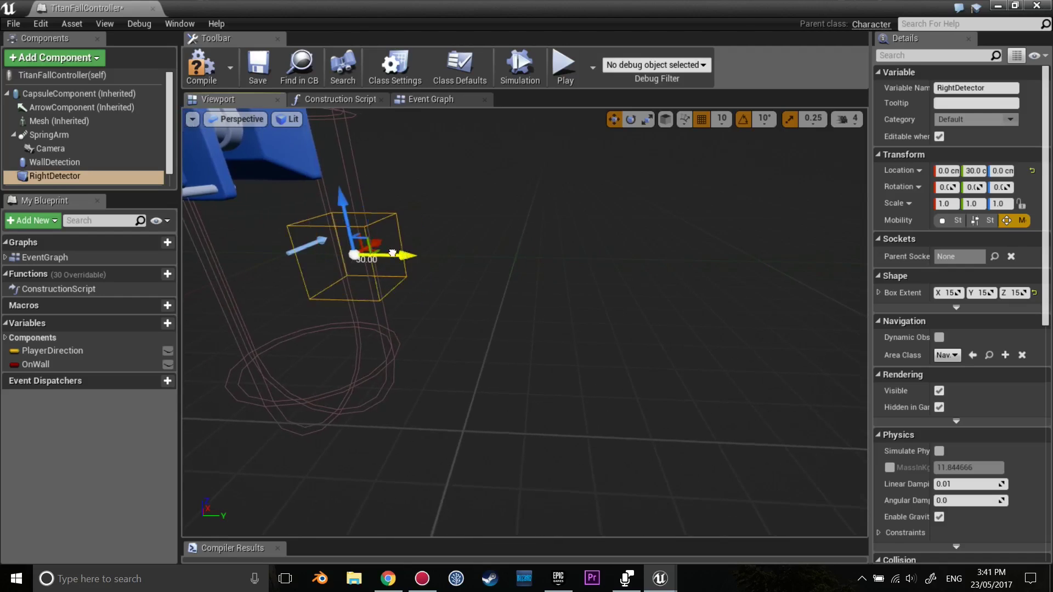
{"action": "left_click_drag", "start_coordinate": [417, 251], "coordinate": [383, 250]}
{"action": "right_click_drag", "start_coordinate": [601, 296], "coordinate": [601, 296]}
{"action": "right_click_drag", "start_coordinate": [481, 247], "coordinate": [481, 246]}
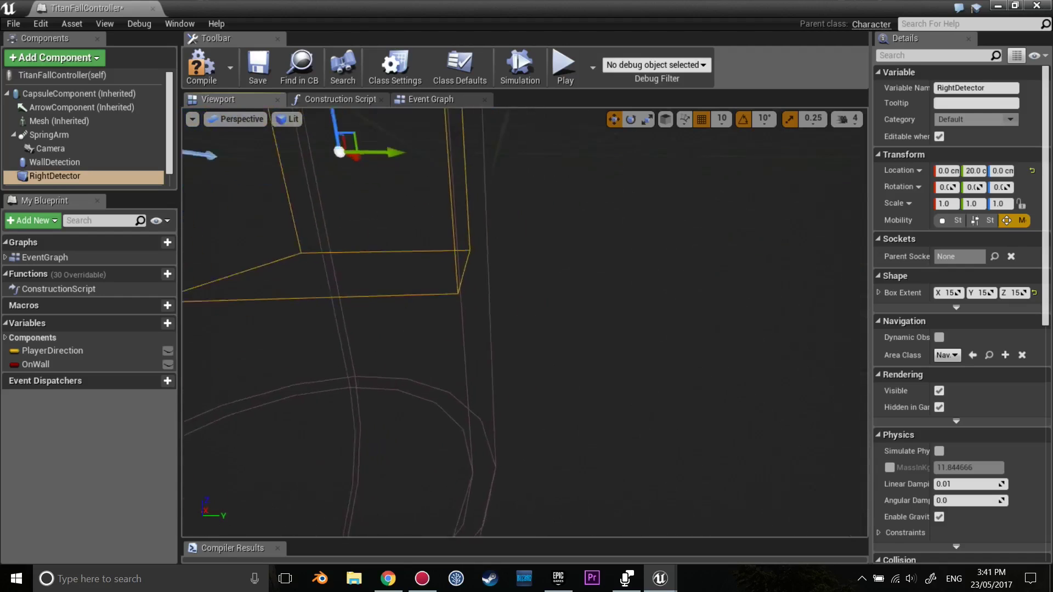
{"action": "left_click_drag", "start_coordinate": [500, 248], "coordinate": [536, 247]}
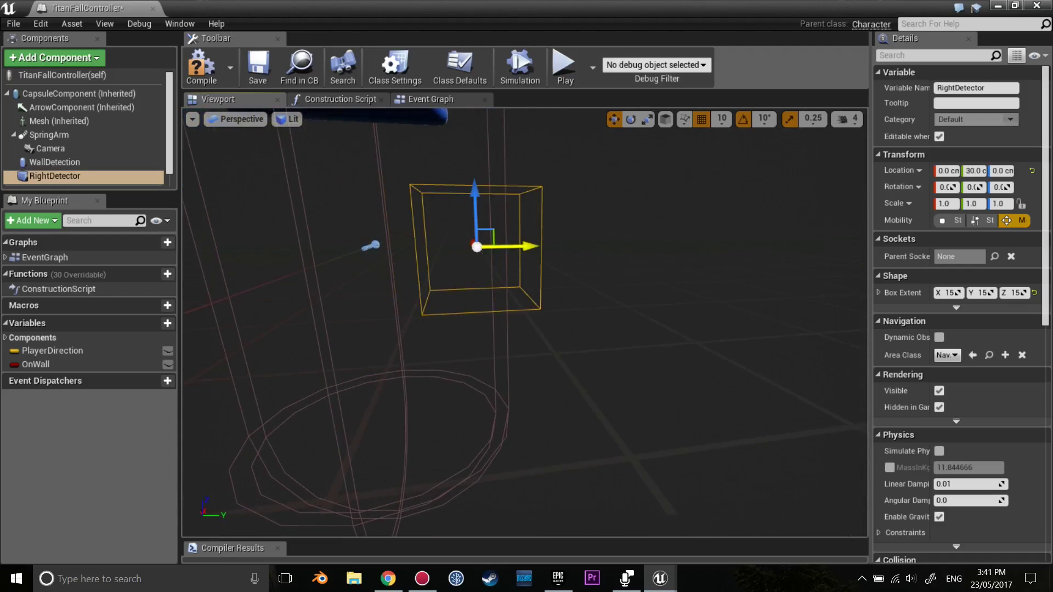
{"action": "right_click_drag", "start_coordinate": [536, 248], "coordinate": [536, 248]}
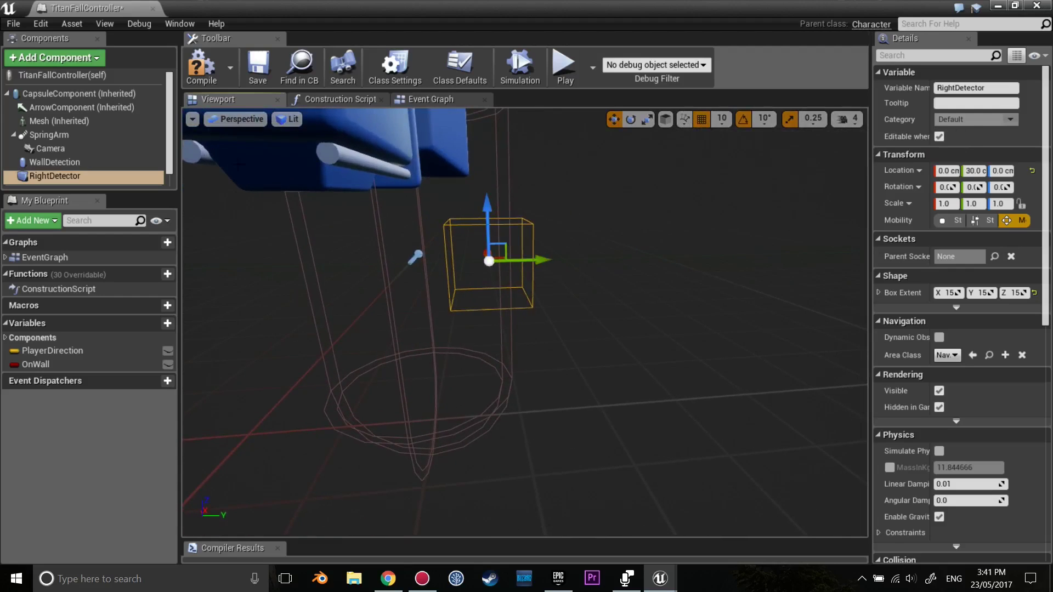
Step: Duplicate RightDetector, detach the copy from it, and rename the copy LeftDetector
{"action": "key", "text": "ctrl+v"}
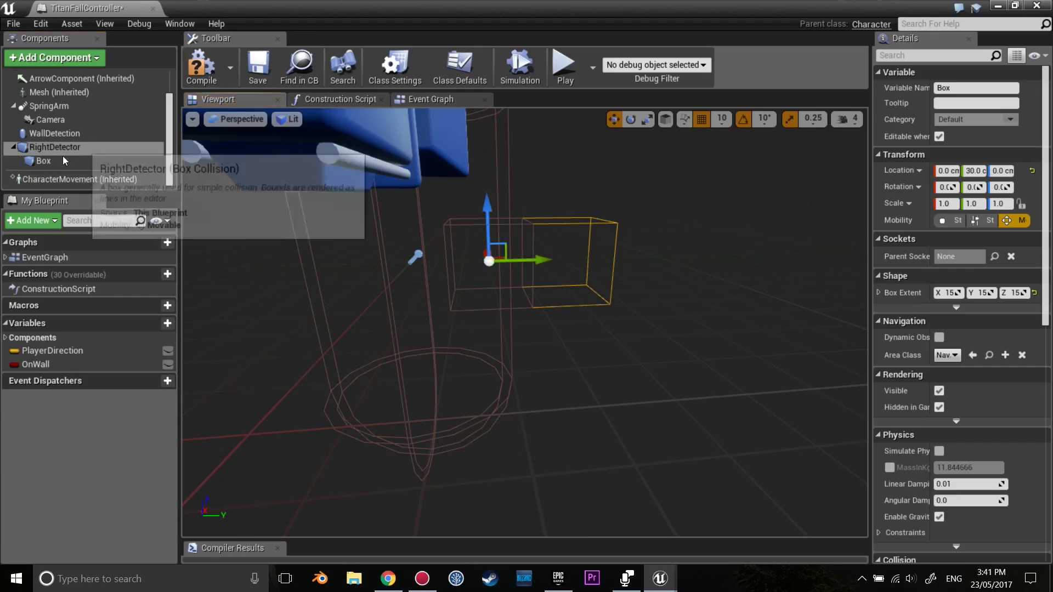
{"action": "left_click", "coordinate": [46, 162]}
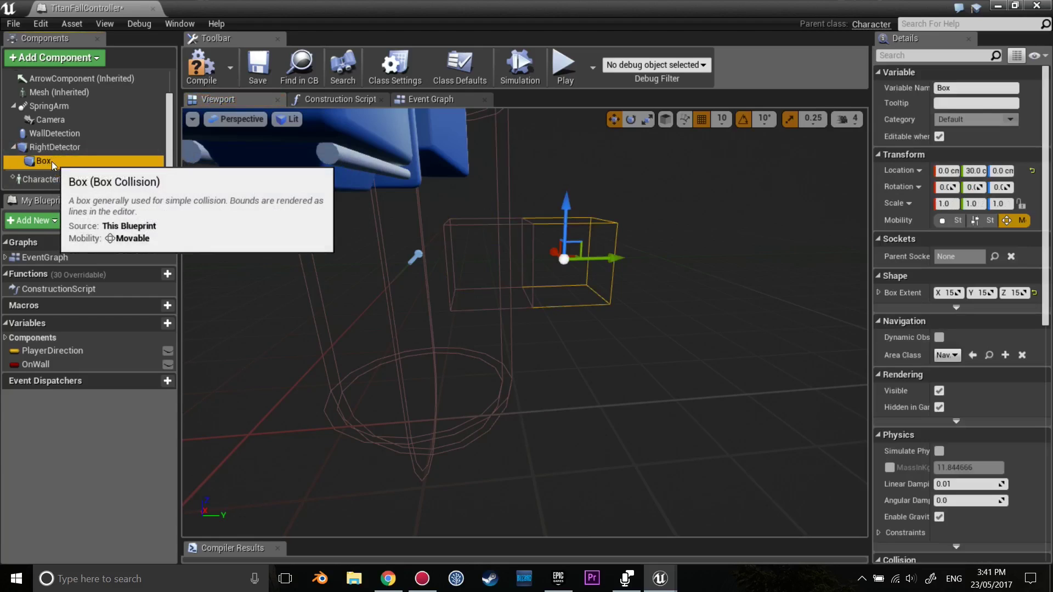
{"action": "left_click_drag", "start_coordinate": [51, 161], "coordinate": [66, 145]}
{"action": "type", "text": "LeftDetecto"}
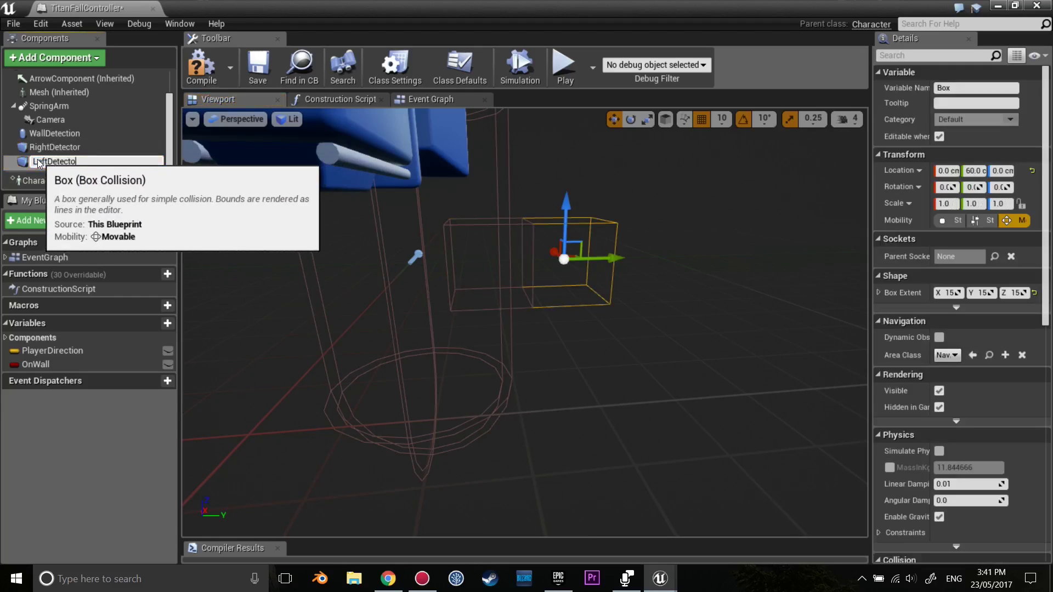
{"action": "type", "text": "r"}
{"action": "key", "text": "Return"}
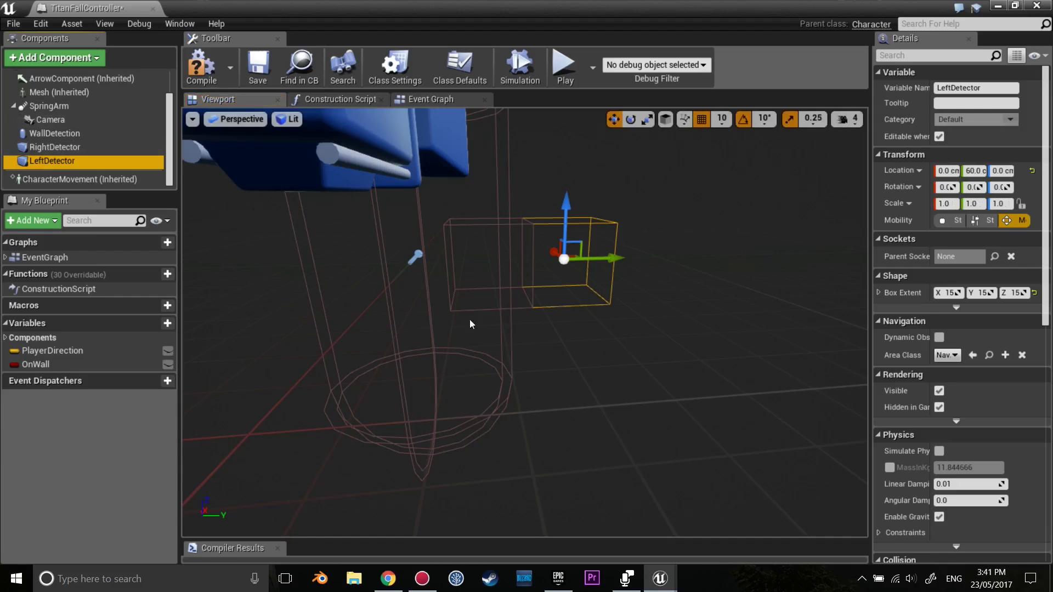
{"action": "left_click_drag", "start_coordinate": [595, 255], "coordinate": [389, 258]}
Step: Turn off grid snapping and place LeftDetector at about Y -25.4
{"action": "right_click_drag", "start_coordinate": [389, 257], "coordinate": [449, 263]}
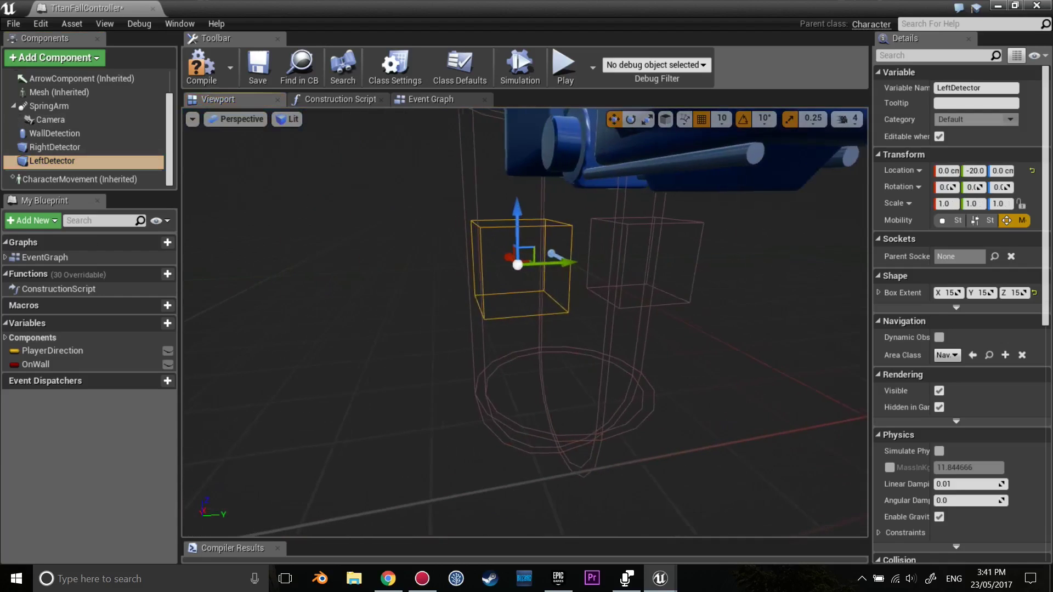
{"action": "scroll", "coordinate": [481, 197], "scroll_direction": "up", "scroll_amount": 2}
{"action": "scroll", "coordinate": [482, 197], "scroll_direction": "up", "scroll_amount": 1}
{"action": "scroll", "coordinate": [482, 197], "scroll_direction": "up", "scroll_amount": 1}
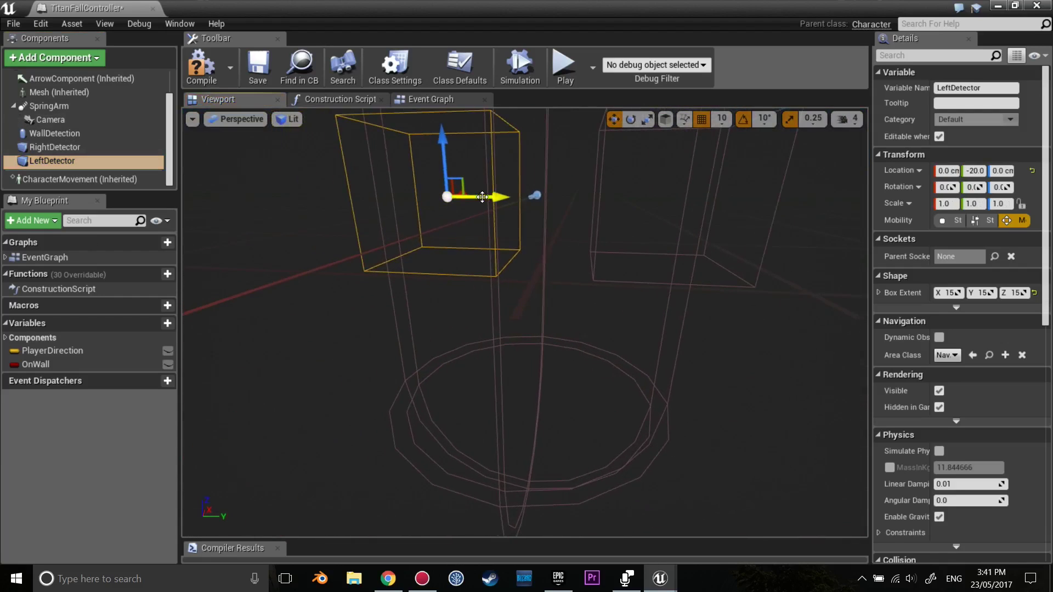
{"action": "left_click_drag", "start_coordinate": [473, 197], "coordinate": [447, 197]}
{"action": "scroll", "coordinate": [447, 197], "scroll_direction": "down", "scroll_amount": 4}
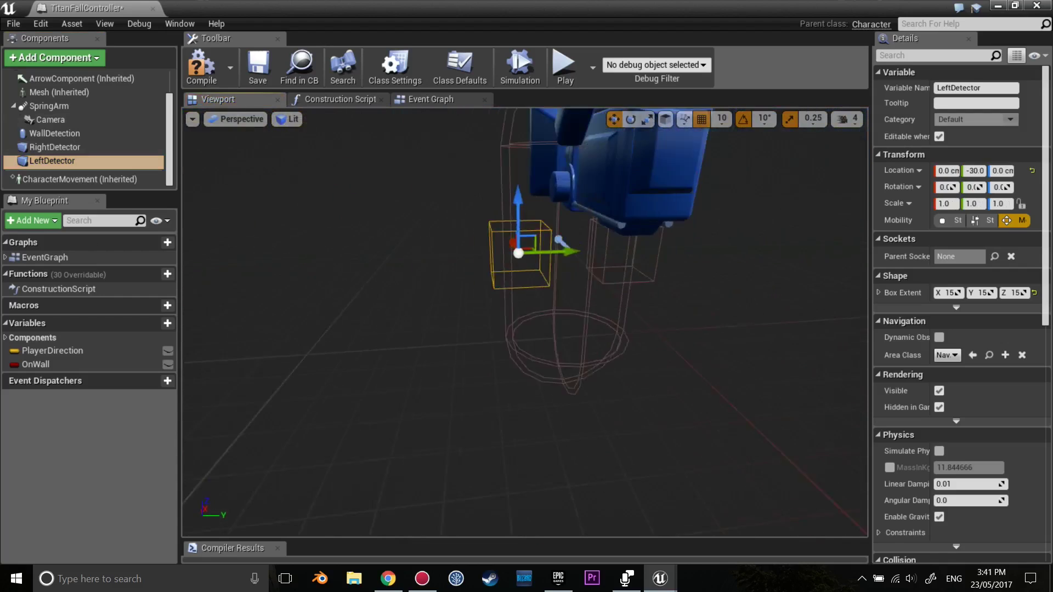
{"action": "right_click_drag", "start_coordinate": [447, 197], "coordinate": [455, 200]}
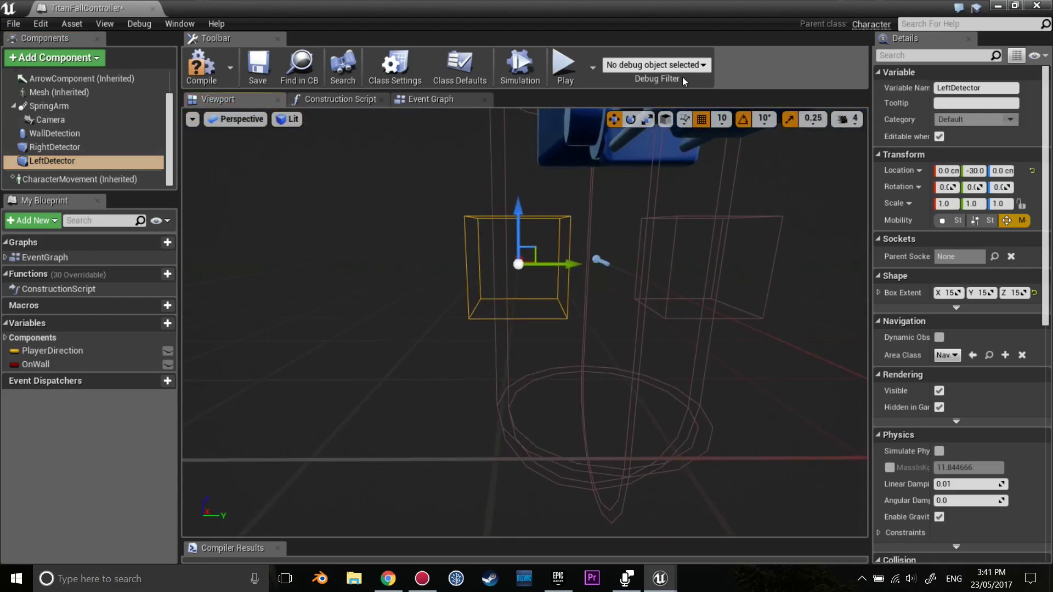
{"action": "left_click", "coordinate": [702, 120]}
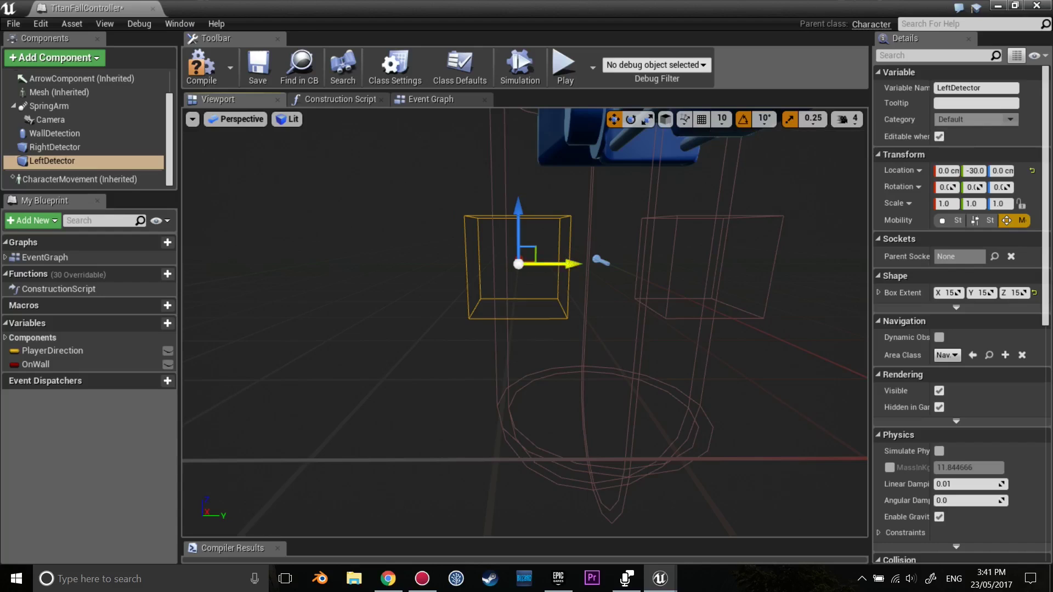
{"action": "mouse_move", "coordinate": [573, 264]}
{"action": "left_mouse_down"}
{"action": "mouse_move", "coordinate": [588, 263]}
{"action": "mouse_move", "coordinate": [567, 263]}
{"action": "left_mouse_up"}
{"action": "mouse_move", "coordinate": [567, 263]}
{"action": "right_mouse_down"}
{"action": "mouse_move", "coordinate": [474, 304]}
{"action": "mouse_move", "coordinate": [626, 321]}
{"action": "mouse_move", "coordinate": [691, 307]}
{"action": "right_mouse_up"}
Step: Move RightDetector inward to Y 25.25
{"action": "left_click", "coordinate": [626, 321]}
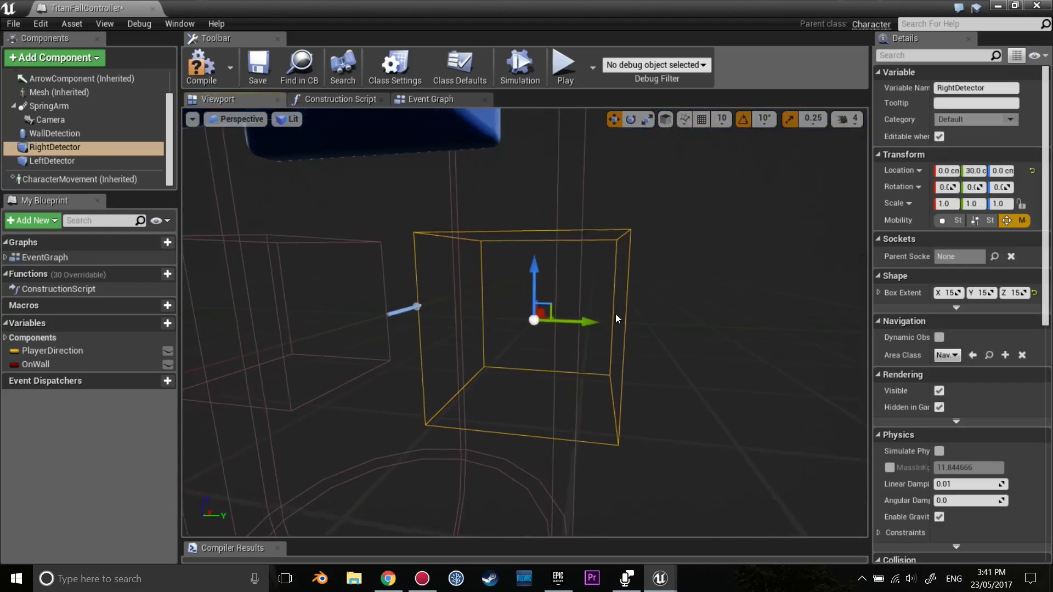
{"action": "left_click_drag", "start_coordinate": [603, 318], "coordinate": [564, 318]}
{"action": "scroll", "coordinate": [564, 318], "scroll_direction": "down", "scroll_amount": 5}
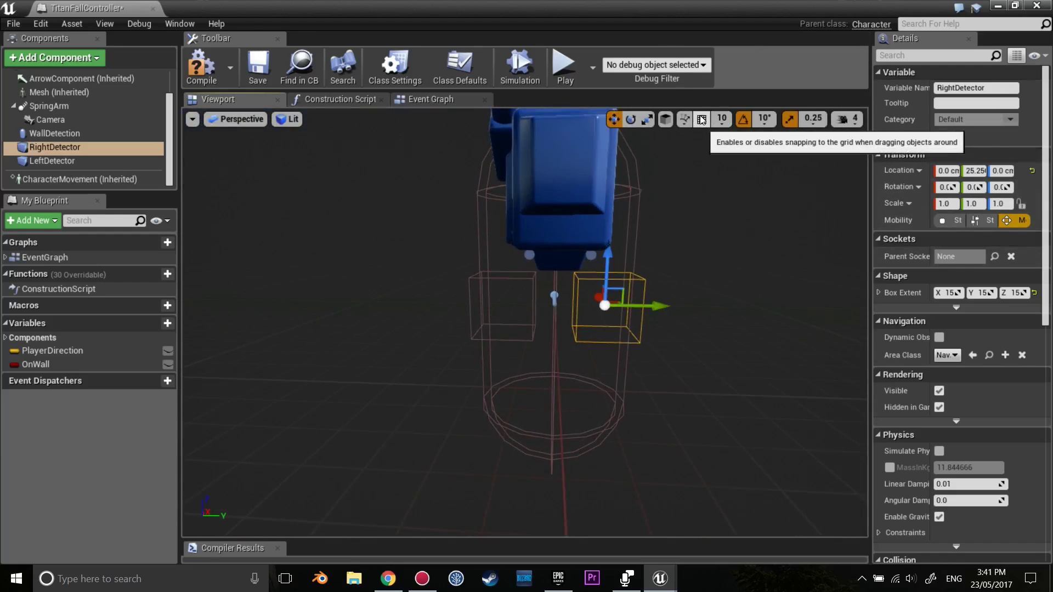
Step: Compile and save TitanFallController, then check LeftDetector and RightDetector in the viewport
{"action": "left_click", "coordinate": [201, 63]}
{"action": "left_click", "coordinate": [256, 64]}
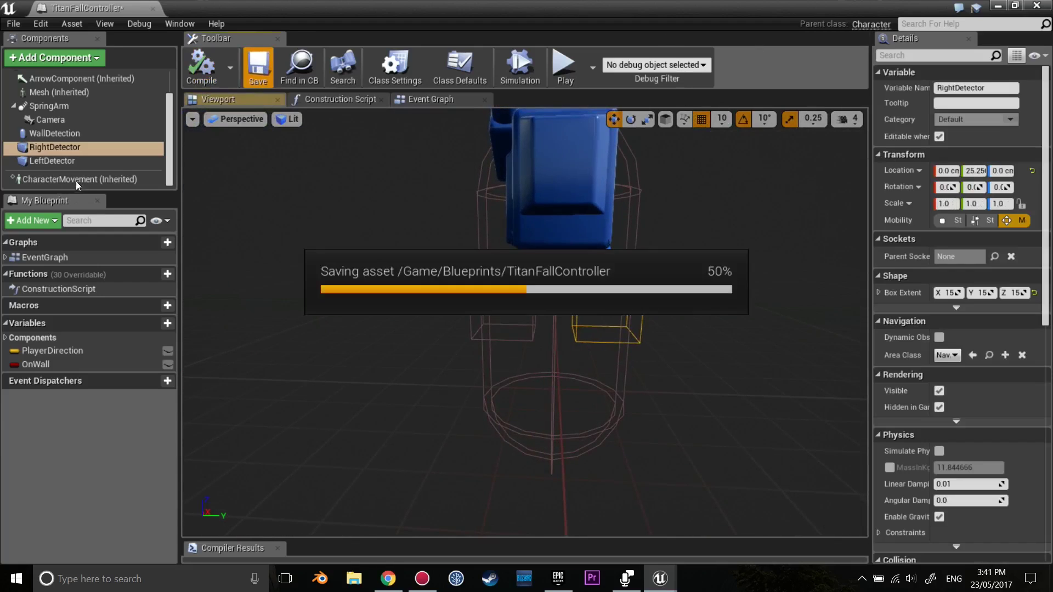
{"action": "left_click", "coordinate": [52, 160]}
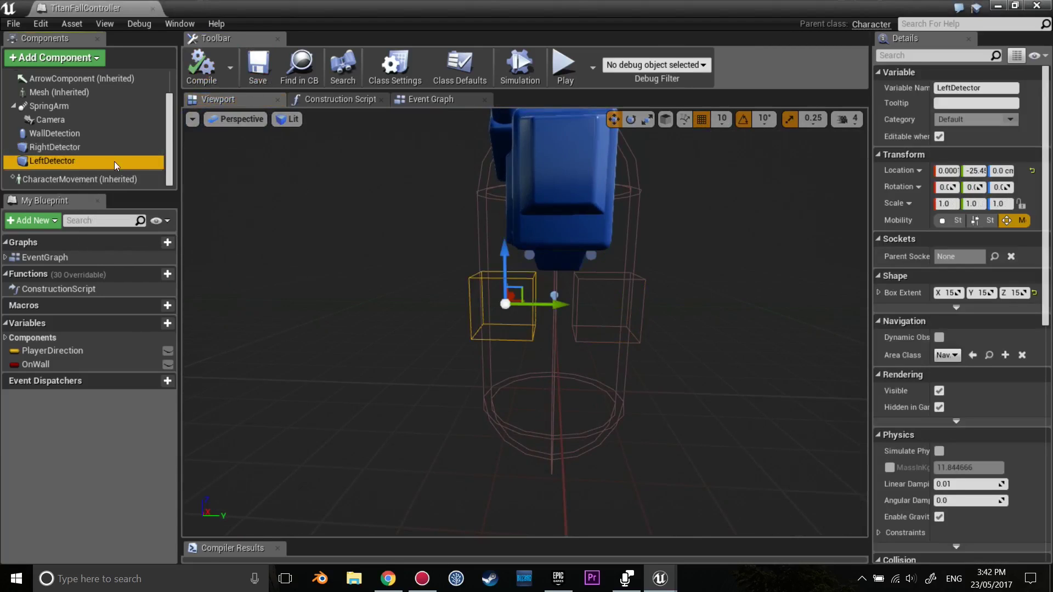
{"action": "left_click", "coordinate": [54, 147]}
{"action": "left_click_drag", "start_coordinate": [289, 252], "coordinate": [403, 307]}
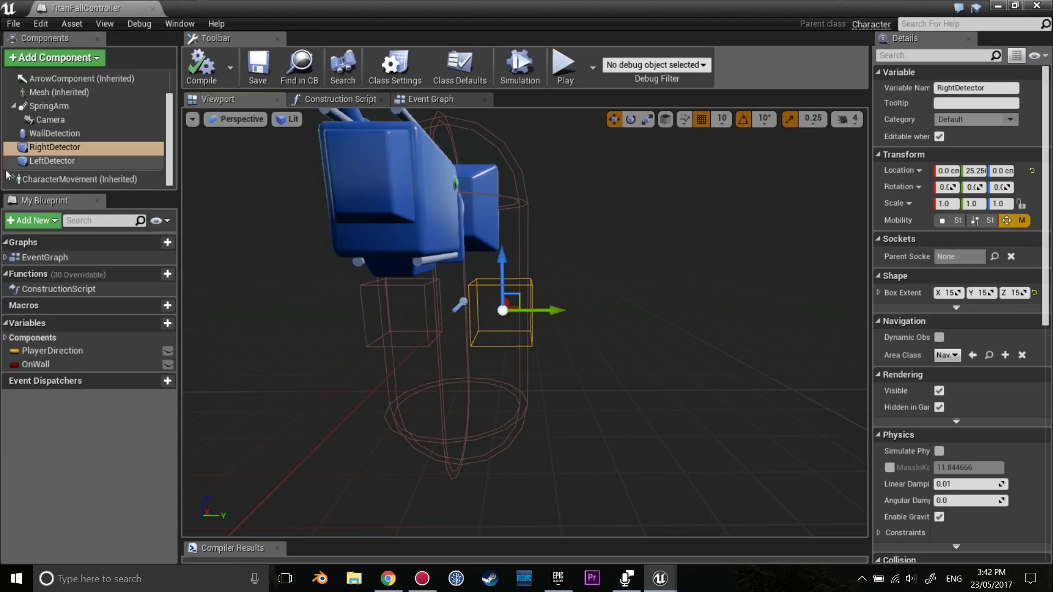
{"action": "left_click", "coordinate": [53, 161]}
{"action": "left_click_drag", "start_coordinate": [351, 329], "coordinate": [395, 318]}
{"action": "mouse_move", "coordinate": [488, 315]}
{"action": "left_mouse_down"}
{"action": "mouse_move", "coordinate": [549, 312]}
{"action": "mouse_move", "coordinate": [548, 340]}
{"action": "left_mouse_up"}
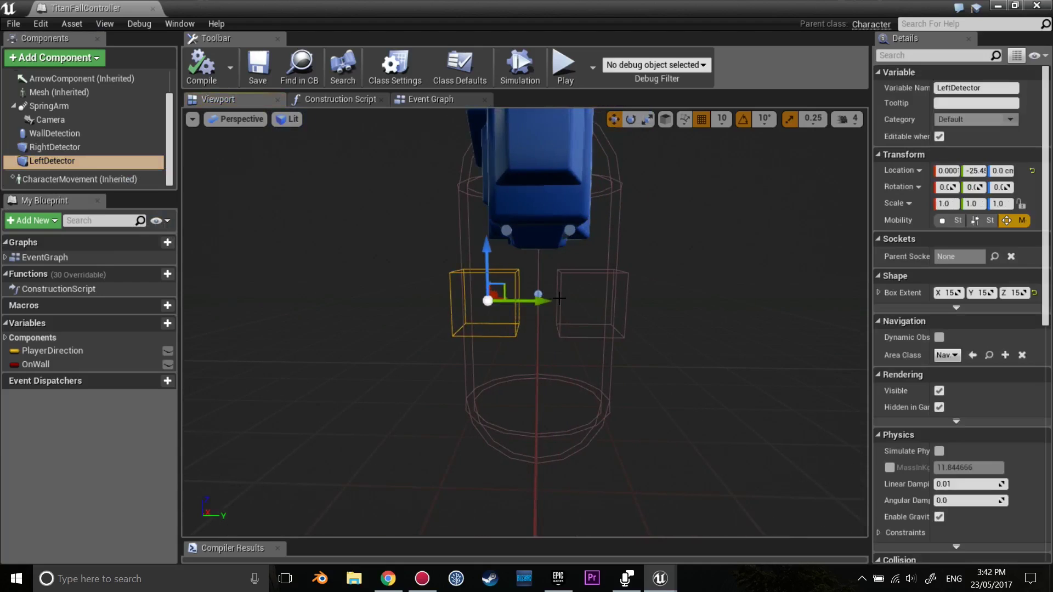
Step: In the Event Graph, add an On Component Begin Overlap node for RightDetector near the top
{"action": "left_click", "coordinate": [426, 104]}
{"action": "scroll", "coordinate": [428, 319], "scroll_direction": "down", "scroll_amount": 2}
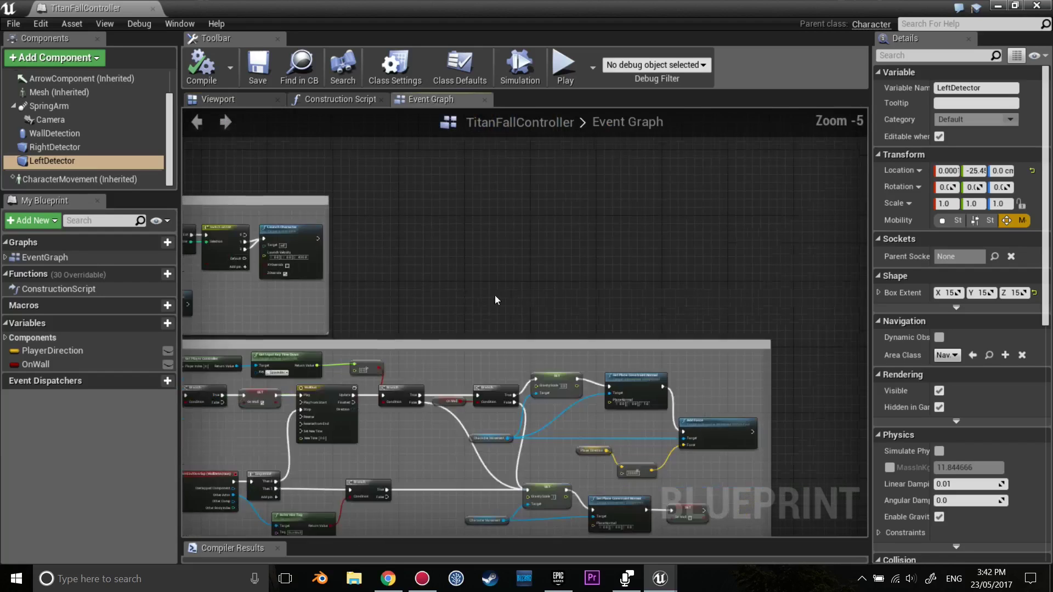
{"action": "scroll", "coordinate": [737, 314], "scroll_direction": "up", "scroll_amount": 1}
{"action": "left_click_drag", "start_coordinate": [871, 259], "coordinate": [937, 258]}
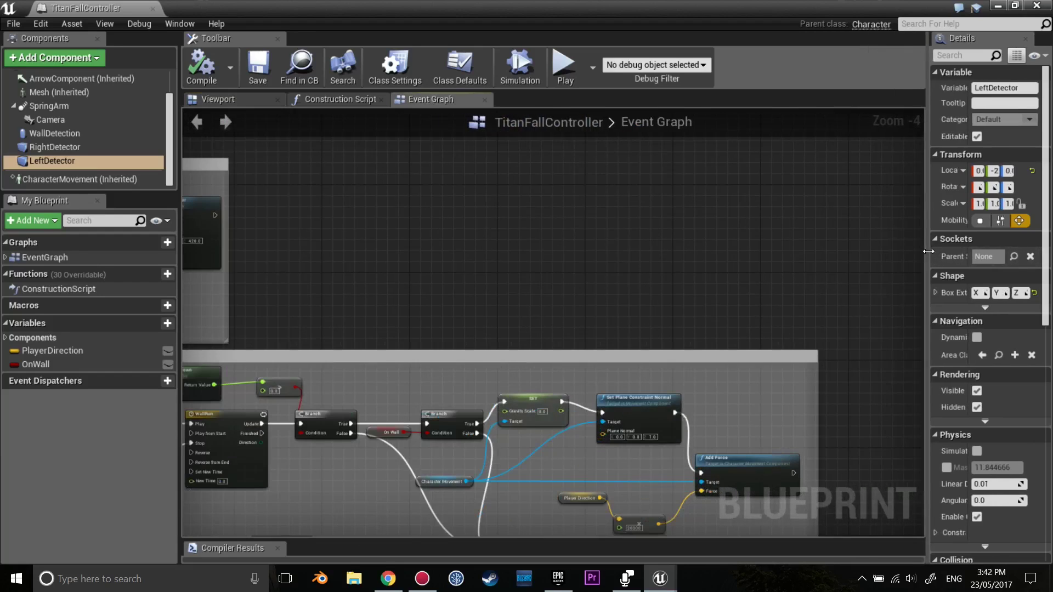
{"action": "right_click_drag", "start_coordinate": [582, 259], "coordinate": [726, 215]}
{"action": "scroll", "coordinate": [726, 215], "scroll_direction": "up", "scroll_amount": 1}
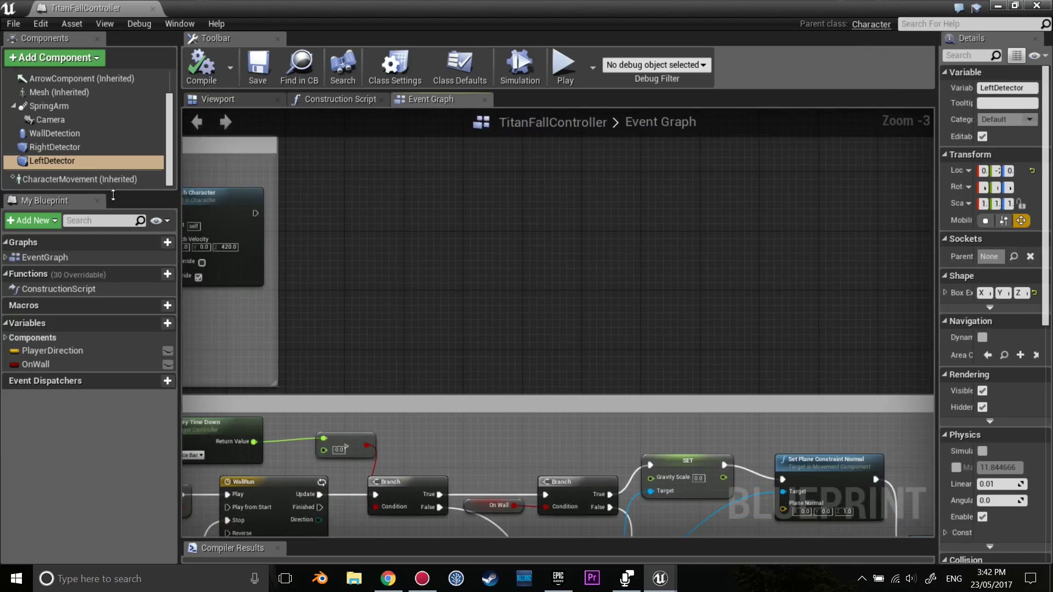
{"action": "left_click", "coordinate": [84, 146]}
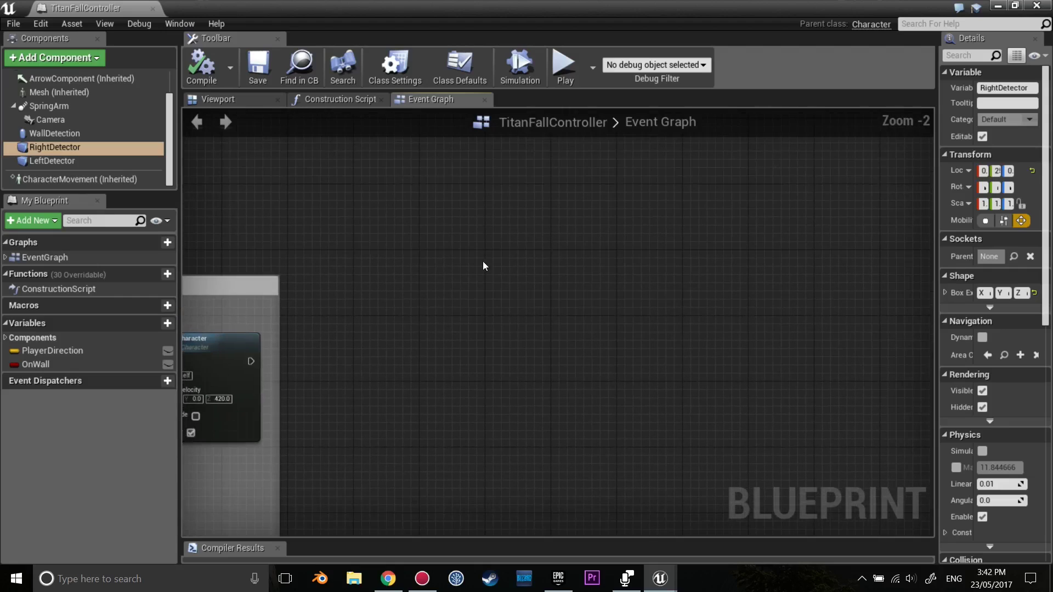
{"action": "scroll", "coordinate": [483, 261], "scroll_direction": "up", "scroll_amount": 1}
{"action": "right_click", "coordinate": [498, 243]}
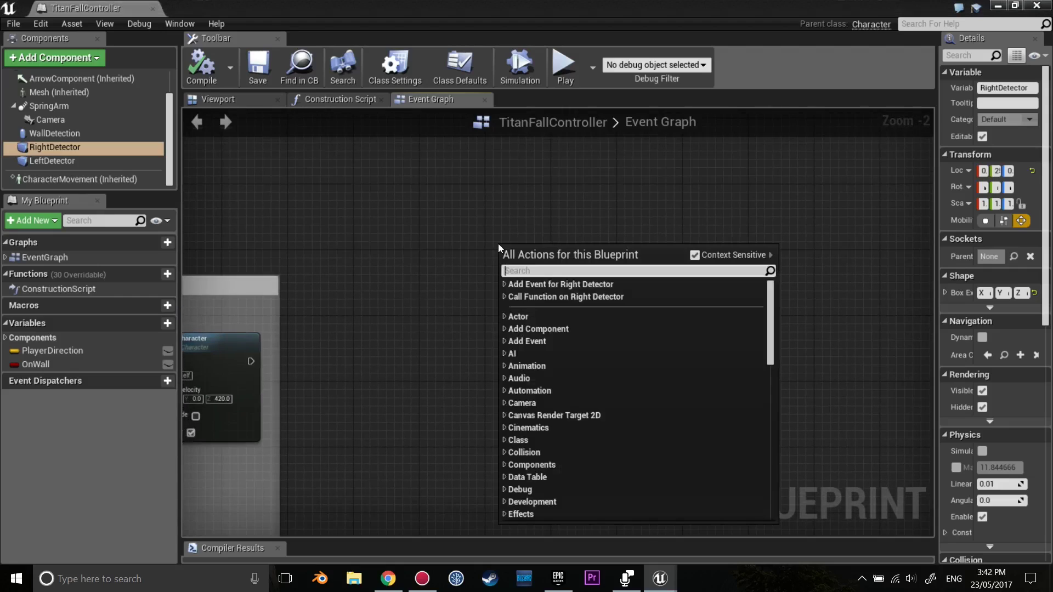
{"action": "type", "text": "beginoverlap"}
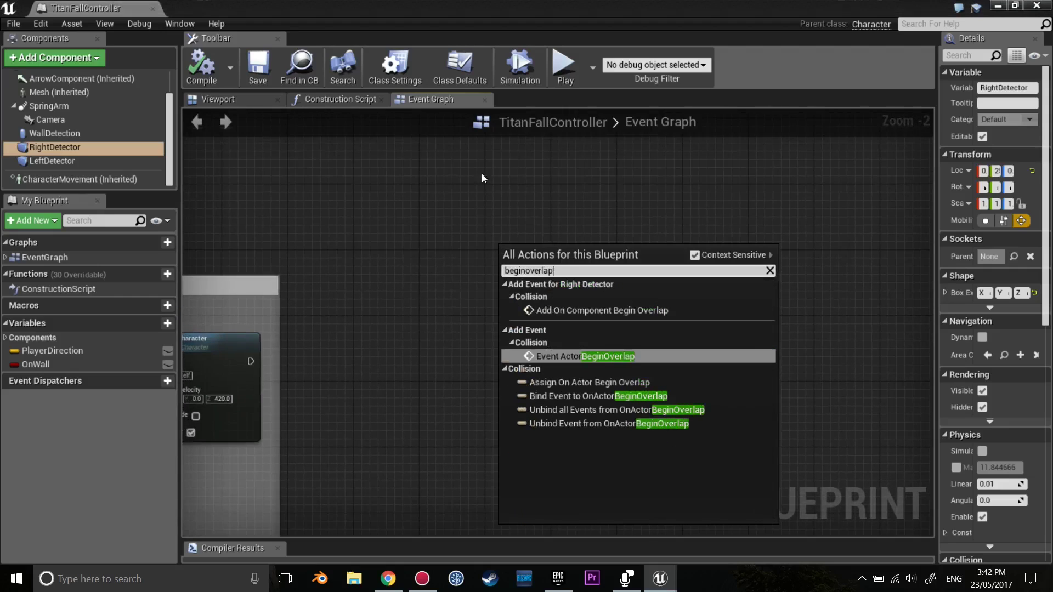
{"action": "left_click", "coordinate": [613, 308]}
{"action": "left_click_drag", "start_coordinate": [577, 247], "coordinate": [552, 157]}
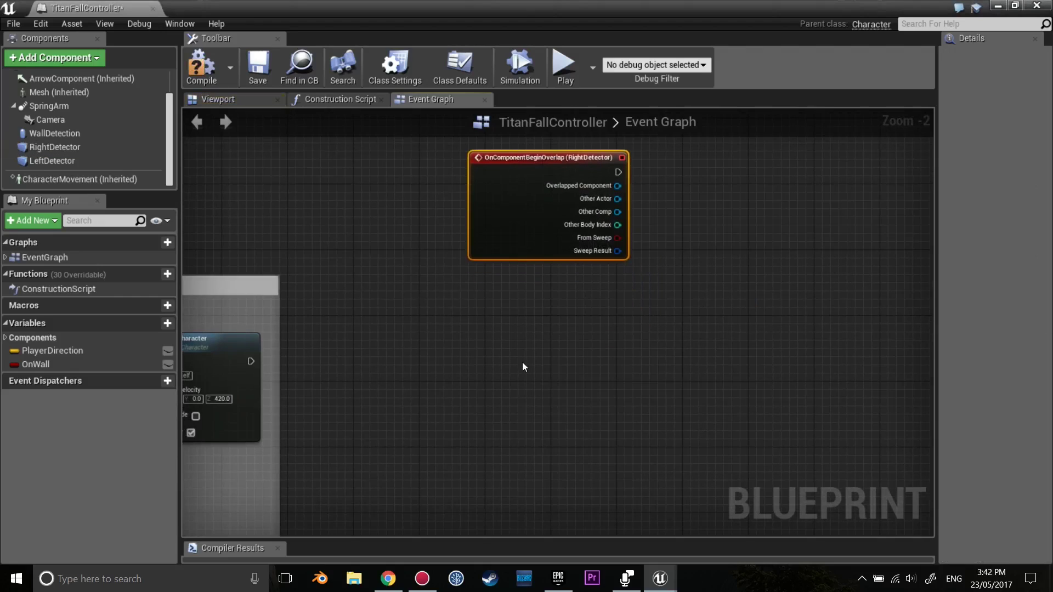
{"action": "left_click", "coordinate": [71, 164]}
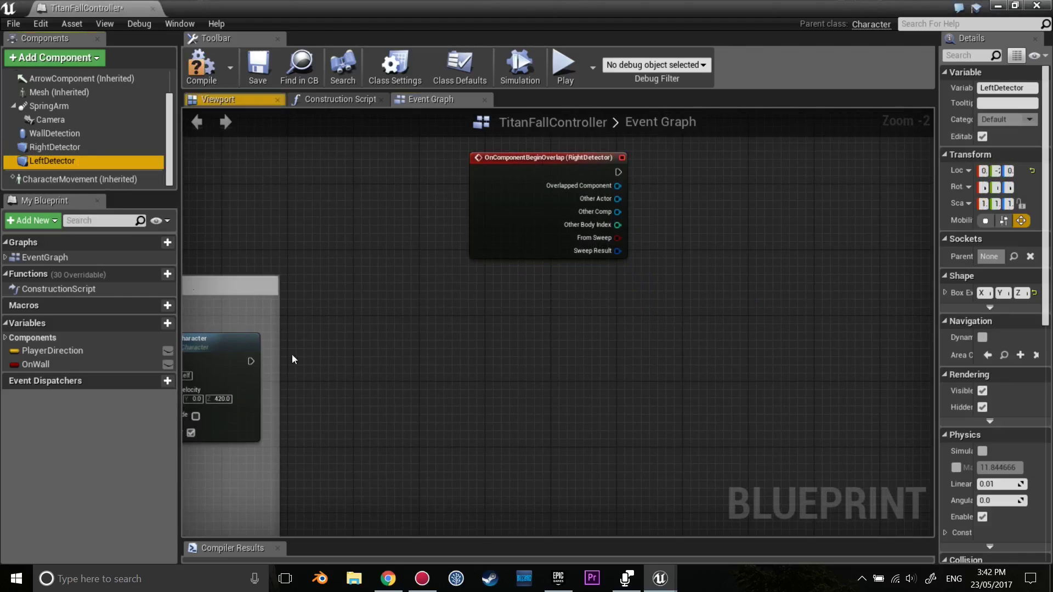
Step: Add an On Component Begin Overlap event for LeftDetector below the RightDetector event
{"action": "right_click", "coordinate": [505, 343]}
{"action": "type", "text": "onbegino"}
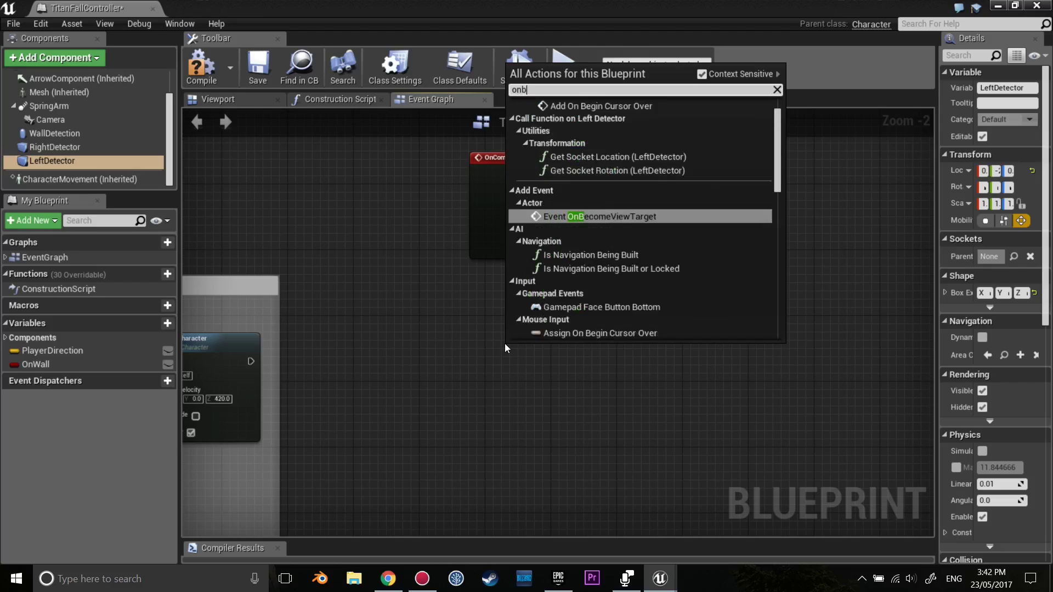
{"action": "type", "text": "beginover"}
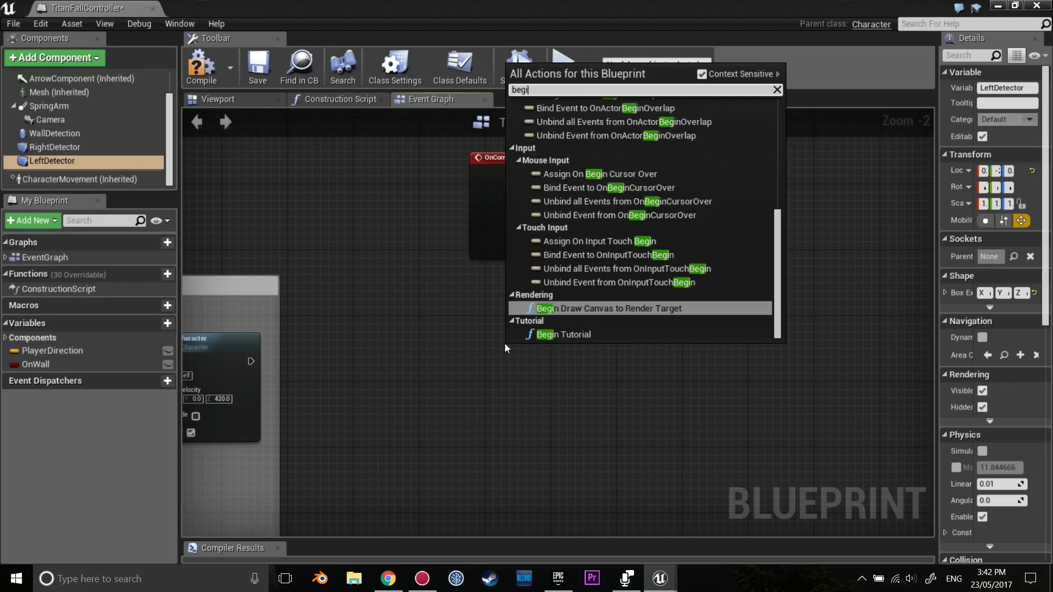
{"action": "left_click", "coordinate": [620, 130]}
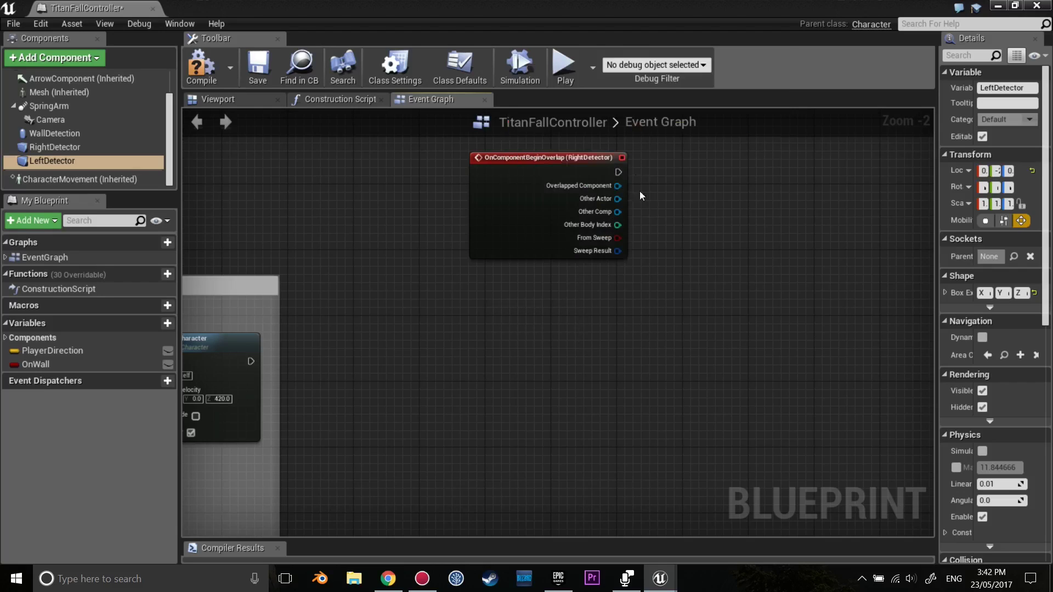
{"action": "left_click_drag", "start_coordinate": [594, 342], "coordinate": [557, 334]}
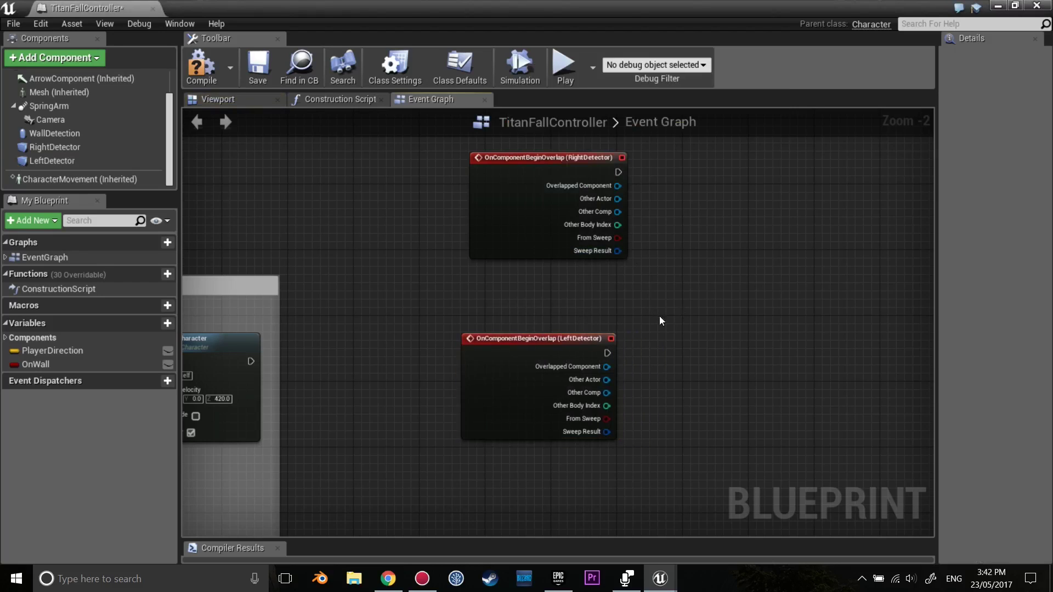
{"action": "right_click_drag", "start_coordinate": [659, 322], "coordinate": [640, 328]}
{"action": "scroll", "coordinate": [690, 327], "scroll_direction": "up", "scroll_amount": 1}
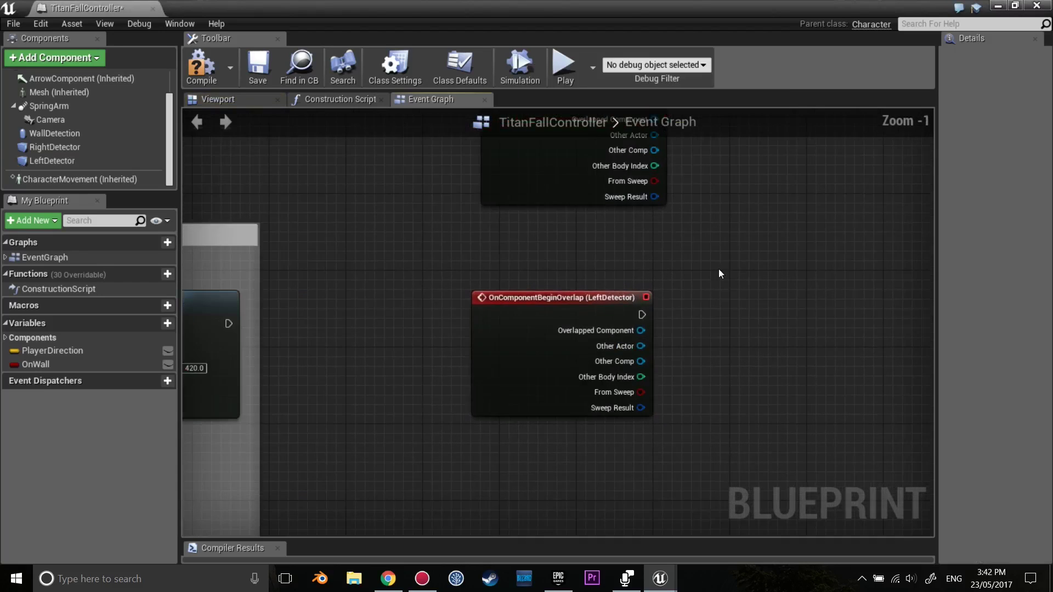
{"action": "mouse_move", "coordinate": [718, 269]}
{"action": "right_mouse_down"}
{"action": "mouse_move", "coordinate": [633, 249]}
{"action": "mouse_move", "coordinate": [580, 256]}
{"action": "right_mouse_up"}
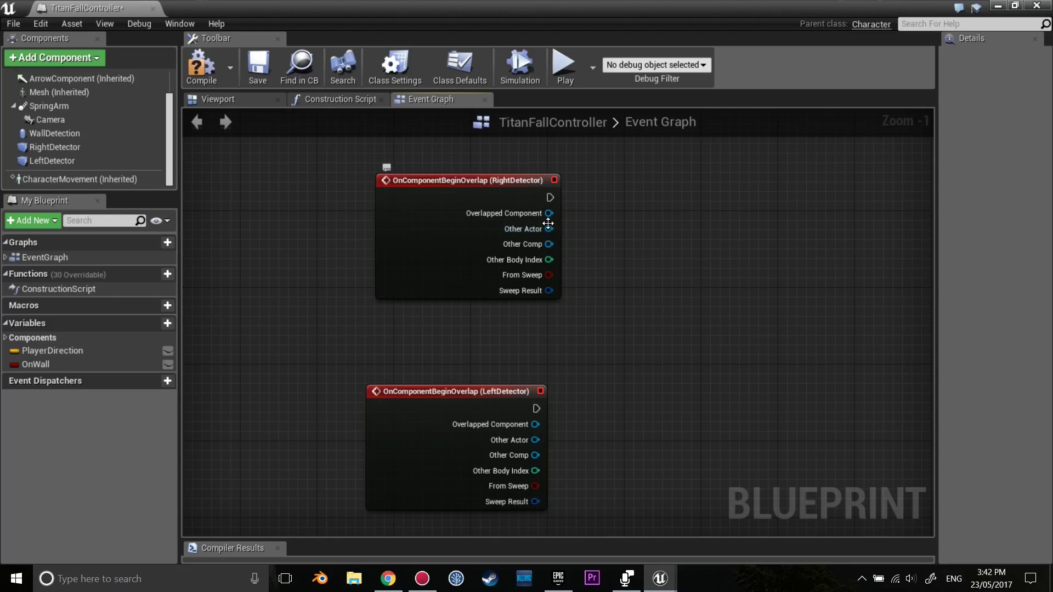
Step: Connect RightDetector's Other Actor to a new Actor Has Tag node
{"action": "left_click_drag", "start_coordinate": [647, 279], "coordinate": [647, 279]}
{"action": "type", "text": "tag"}
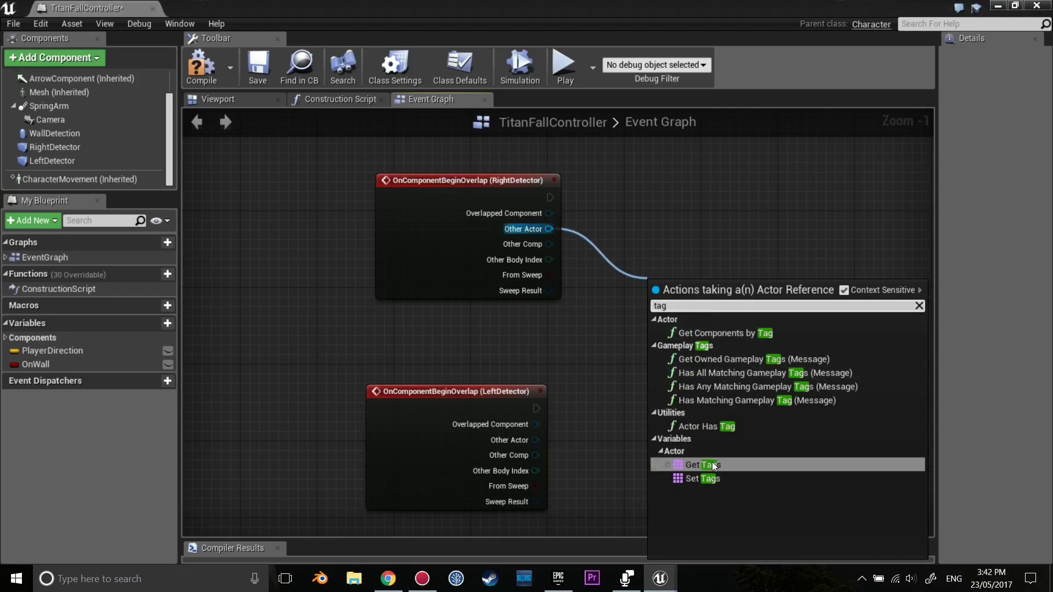
{"action": "left_click", "coordinate": [721, 427]}
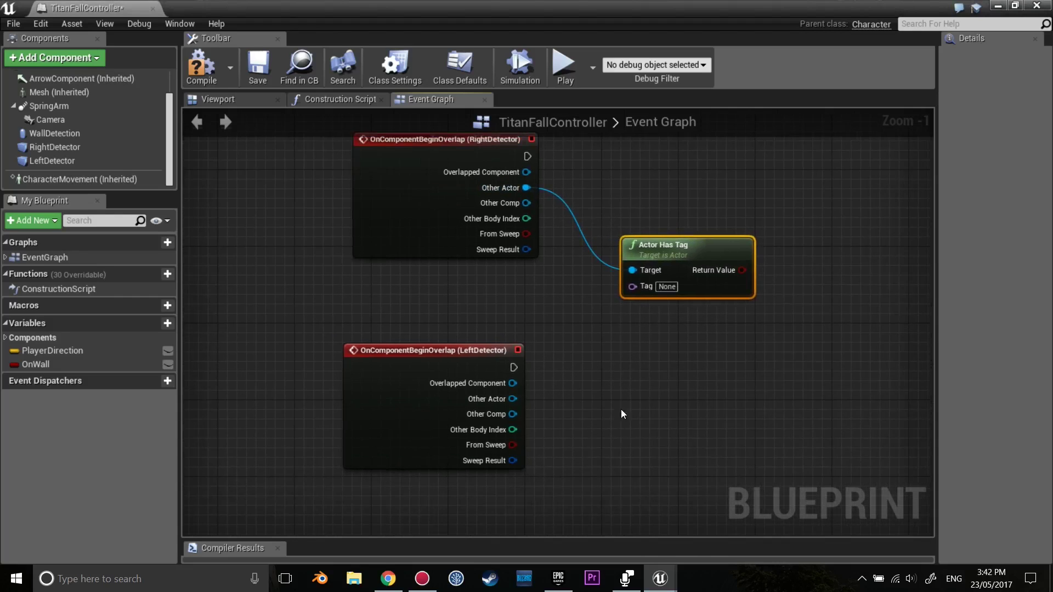
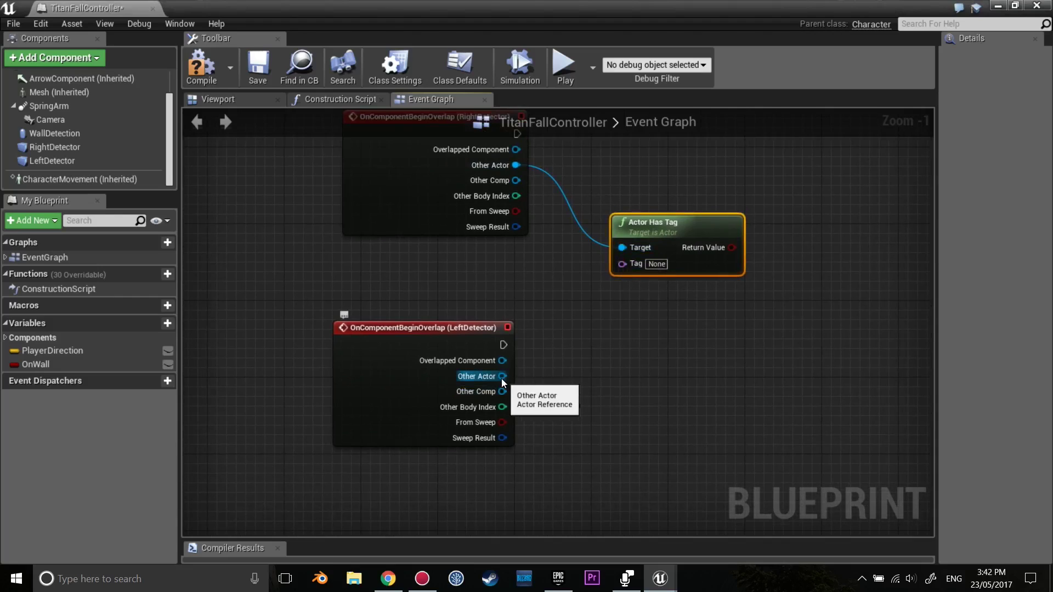
Step: Add an Actor Has Tag node fed by LeftDetector's Other Actor pin
{"action": "left_click_drag", "start_coordinate": [502, 378], "coordinate": [600, 381]}
{"action": "type", "text": "has"}
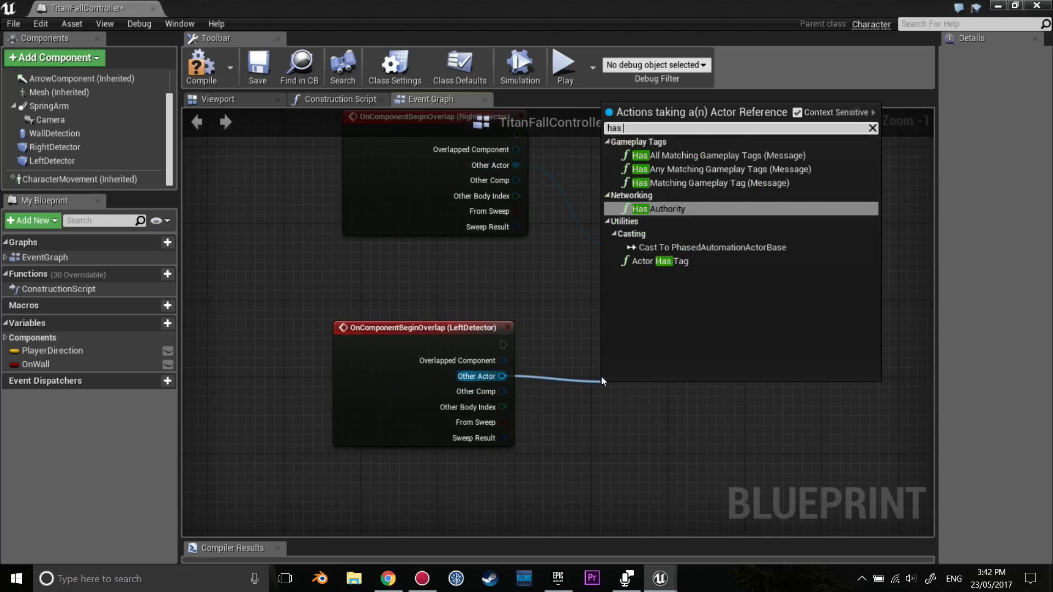
{"action": "type", "text": "tag"}
{"action": "left_click", "coordinate": [671, 209]}
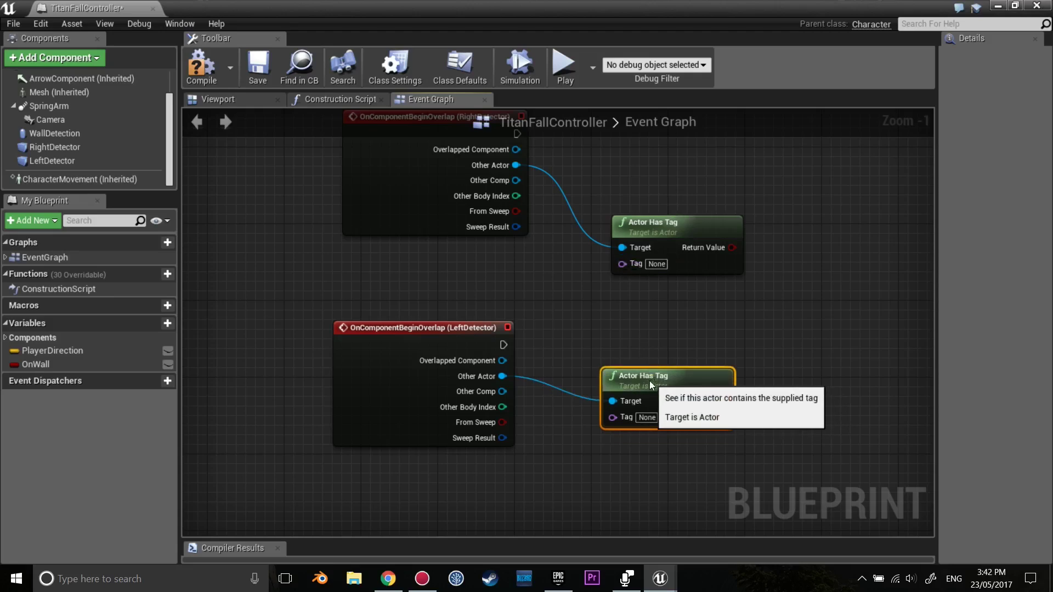
Step: Set the Tag of both Actor Has Tag nodes to RunWall and nudge the upper one up
{"action": "left_click", "coordinate": [656, 264]}
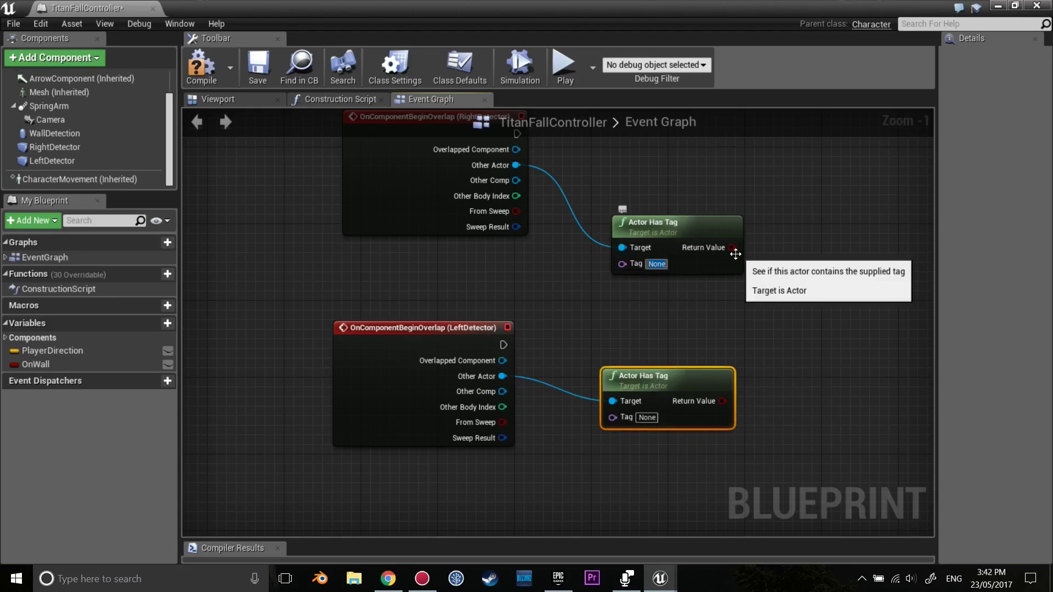
{"action": "type", "text": "RunWall"}
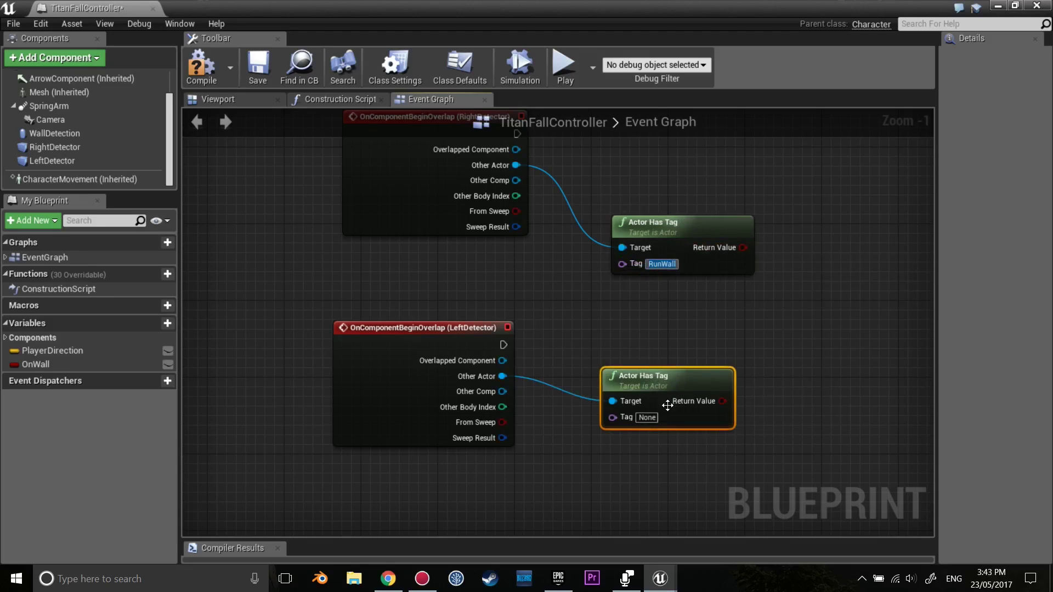
{"action": "left_click", "coordinate": [647, 417]}
{"action": "type", "text": "RunWall"}
{"action": "left_click_drag", "start_coordinate": [677, 233], "coordinate": [677, 204]}
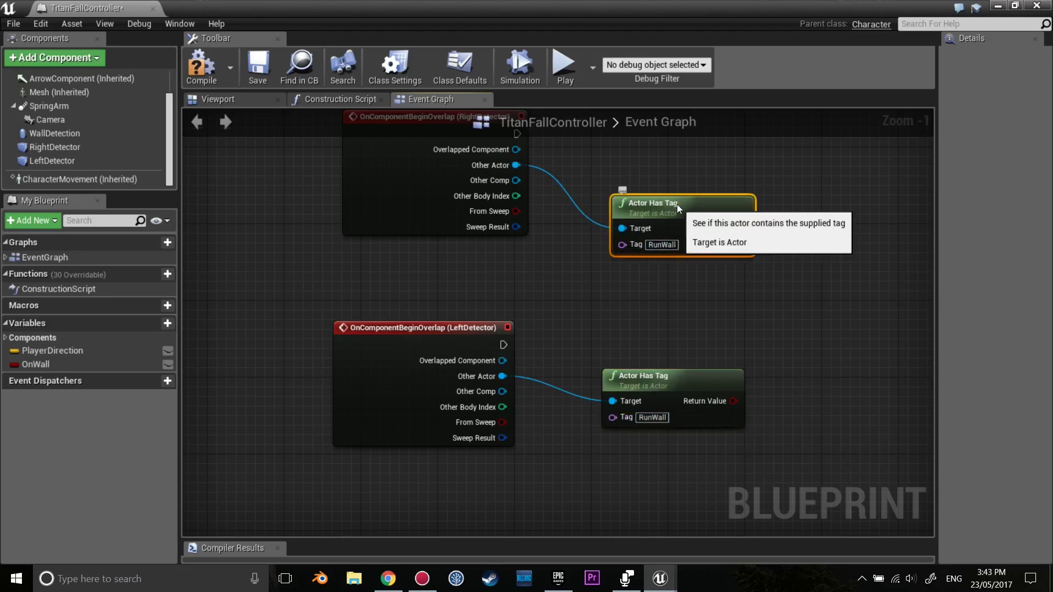
{"action": "left_click", "coordinate": [685, 338]}
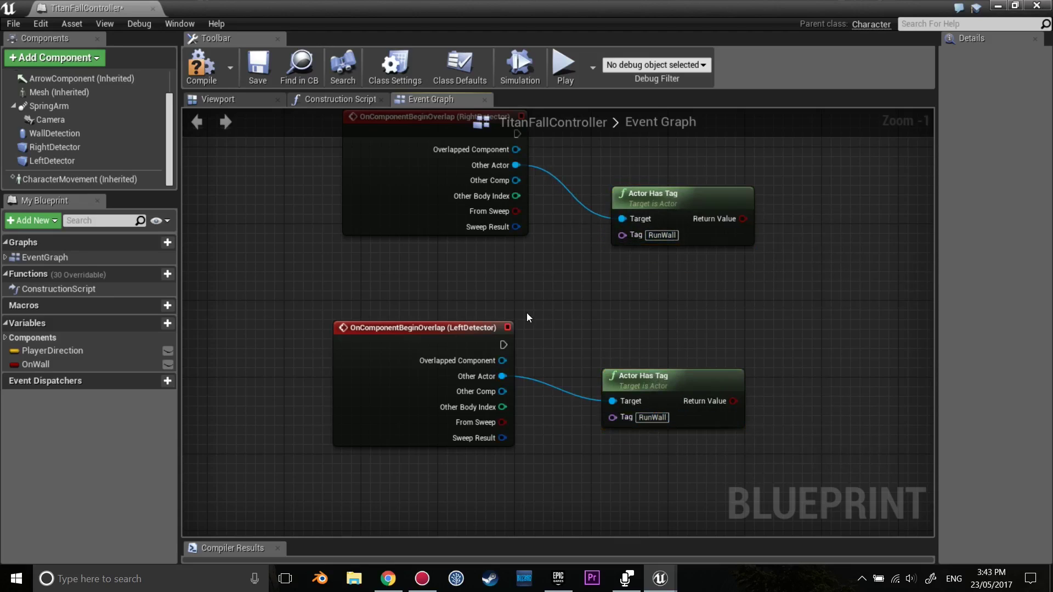
{"action": "right_click", "coordinate": [439, 287]}
Step: Add an Is Falling node on Character Movement and arrange it beside the tag checks
{"action": "type", "text": "isfall"}
{"action": "key", "text": "Return"}
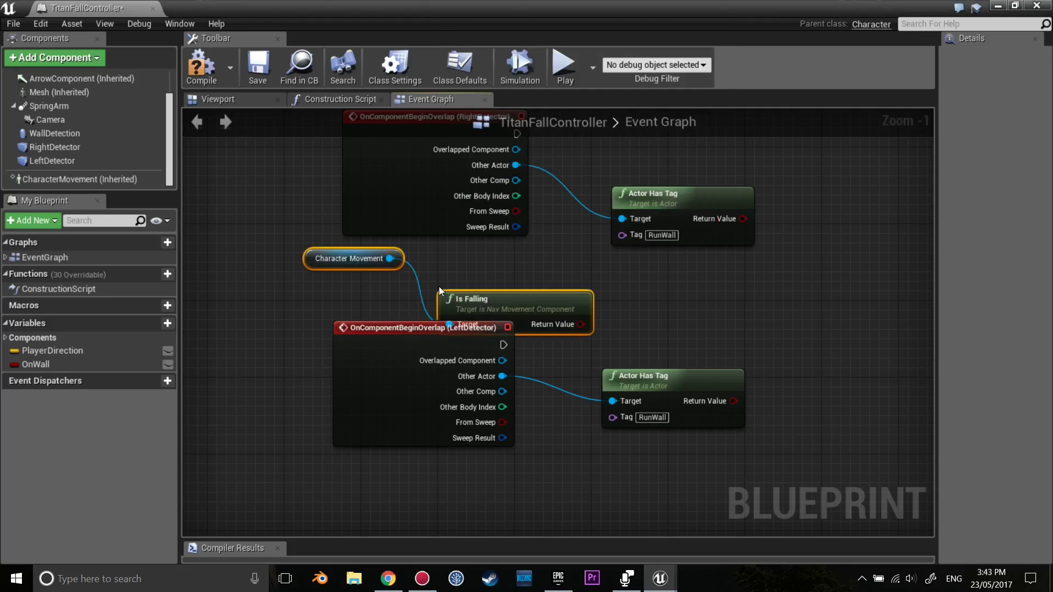
{"action": "left_click", "coordinate": [413, 281]}
{"action": "left_click_drag", "start_coordinate": [412, 281], "coordinate": [502, 269]}
{"action": "right_click_drag", "start_coordinate": [795, 217], "coordinate": [685, 256]}
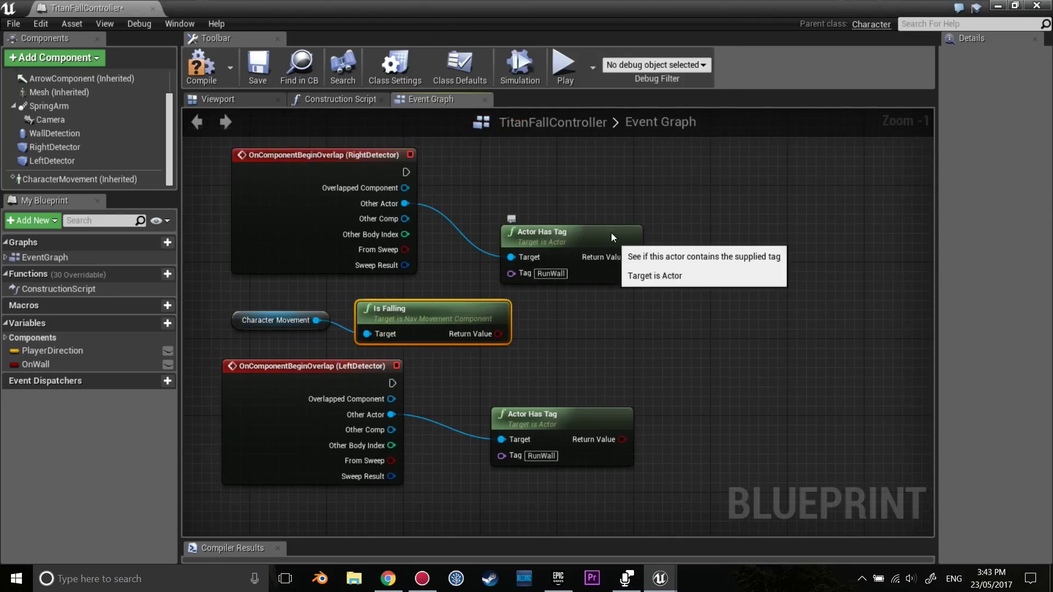
{"action": "left_click_drag", "start_coordinate": [611, 233], "coordinate": [611, 214]}
{"action": "left_click", "coordinate": [739, 217]}
{"action": "right_click_drag", "start_coordinate": [553, 172], "coordinate": [443, 203]}
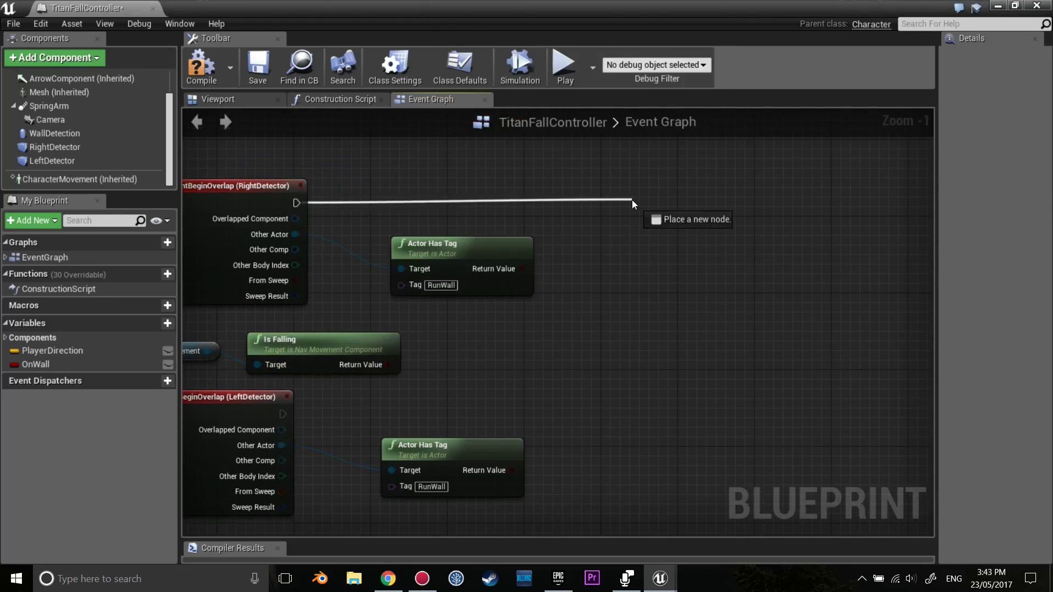
Step: Add a Branch after both the RightDetector and LeftDetector overlap events
{"action": "left_click_drag", "start_coordinate": [294, 204], "coordinate": [610, 208]}
{"action": "type", "text": "bra"}
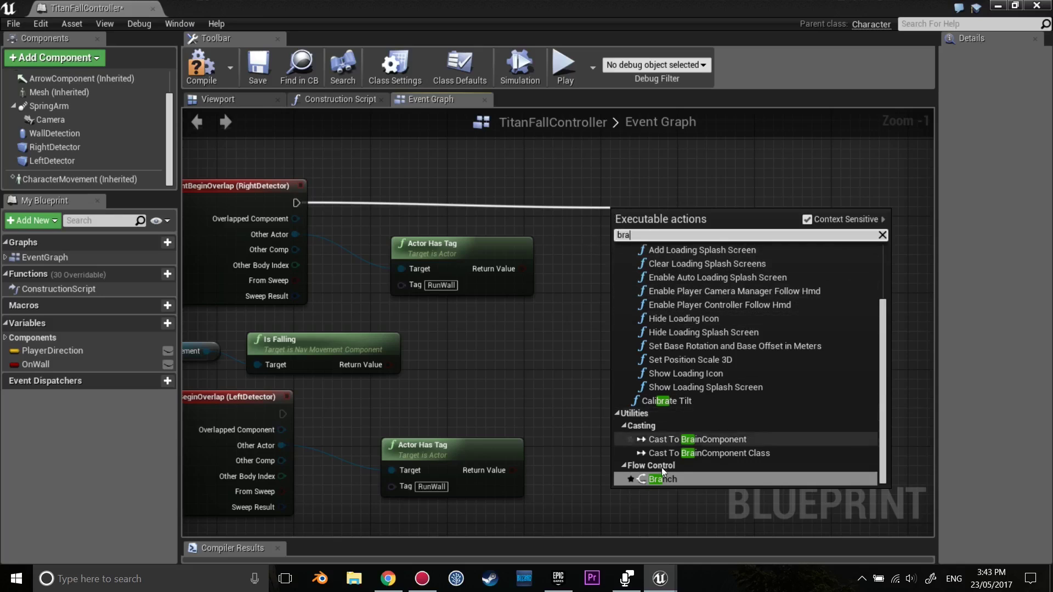
{"action": "left_click", "coordinate": [663, 478]}
{"action": "right_click_drag", "start_coordinate": [378, 415], "coordinate": [392, 355]}
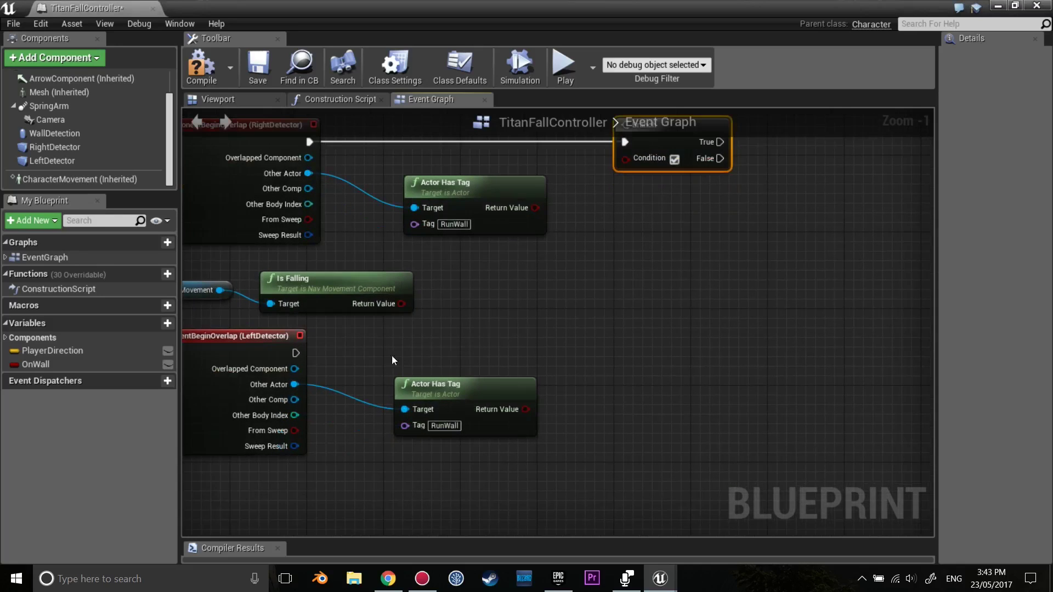
{"action": "left_click_drag", "start_coordinate": [301, 352], "coordinate": [628, 340]}
{"action": "type", "text": "bran"}
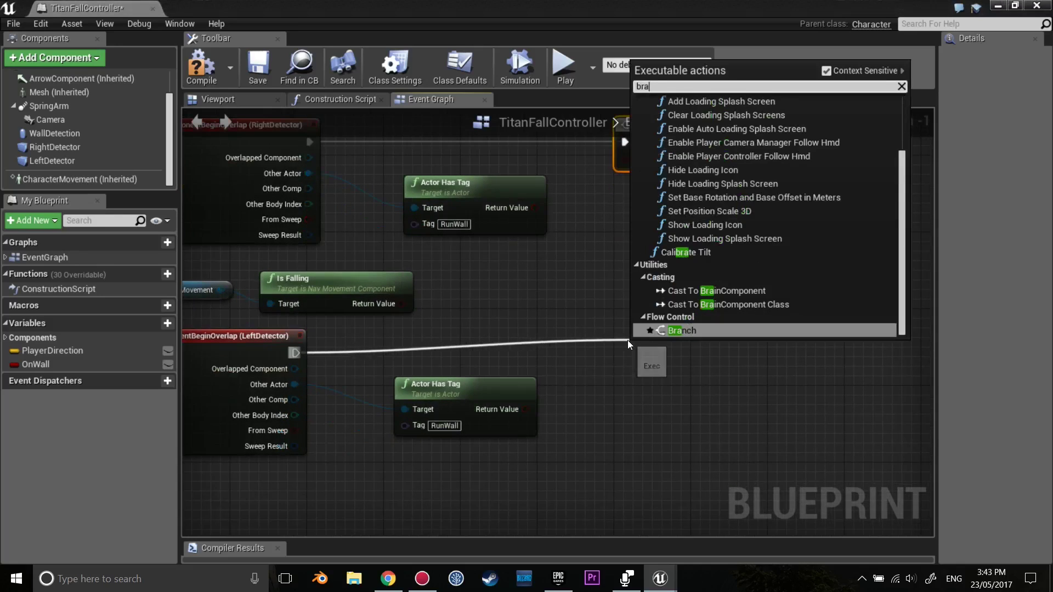
{"action": "left_click", "coordinate": [686, 126]}
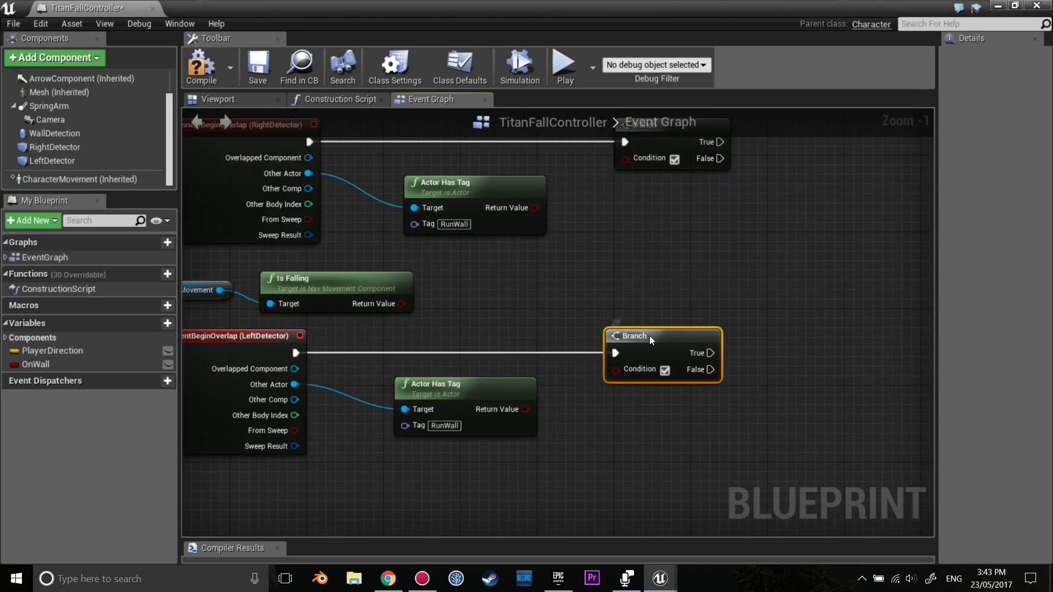
{"action": "left_click", "coordinate": [537, 325]}
{"action": "right_click_drag", "start_coordinate": [537, 324], "coordinate": [590, 332]}
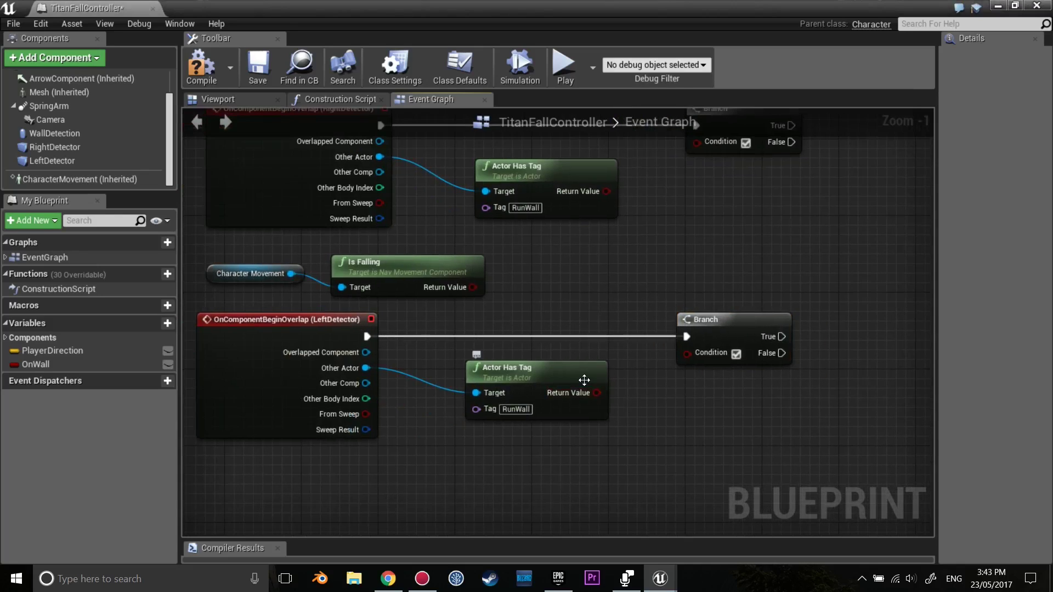
{"action": "mouse_move", "coordinate": [584, 380]}
{"action": "left_mouse_down"}
{"action": "mouse_move", "coordinate": [544, 399]}
{"action": "mouse_move", "coordinate": [596, 361]}
{"action": "left_mouse_up"}
Step: AND the lower tag check with Is Falling and feed it into the lower Branch's Condition
{"action": "type", "text": "and"}
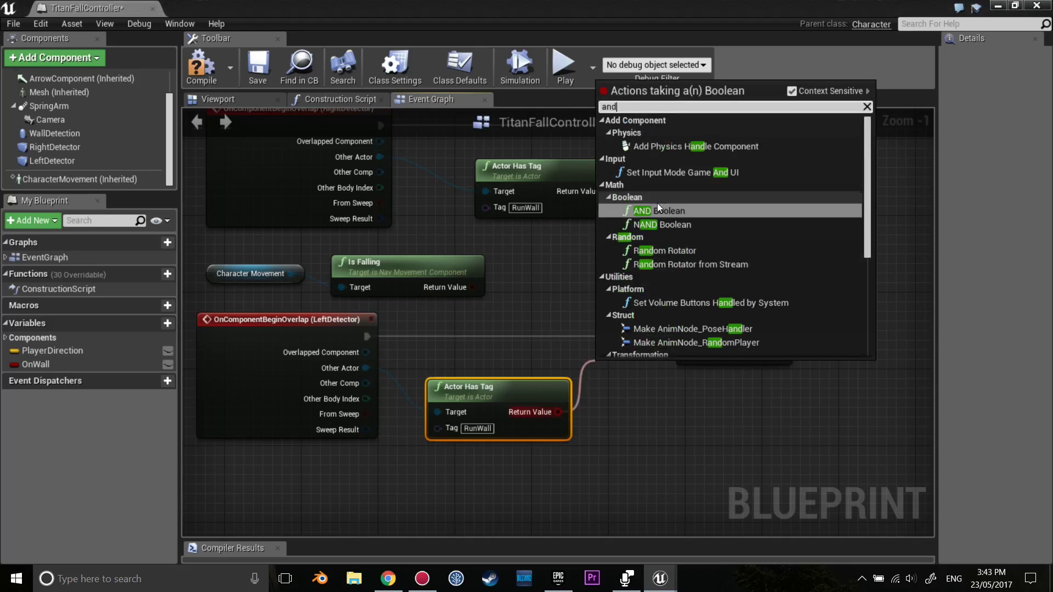
{"action": "left_click", "coordinate": [672, 209]}
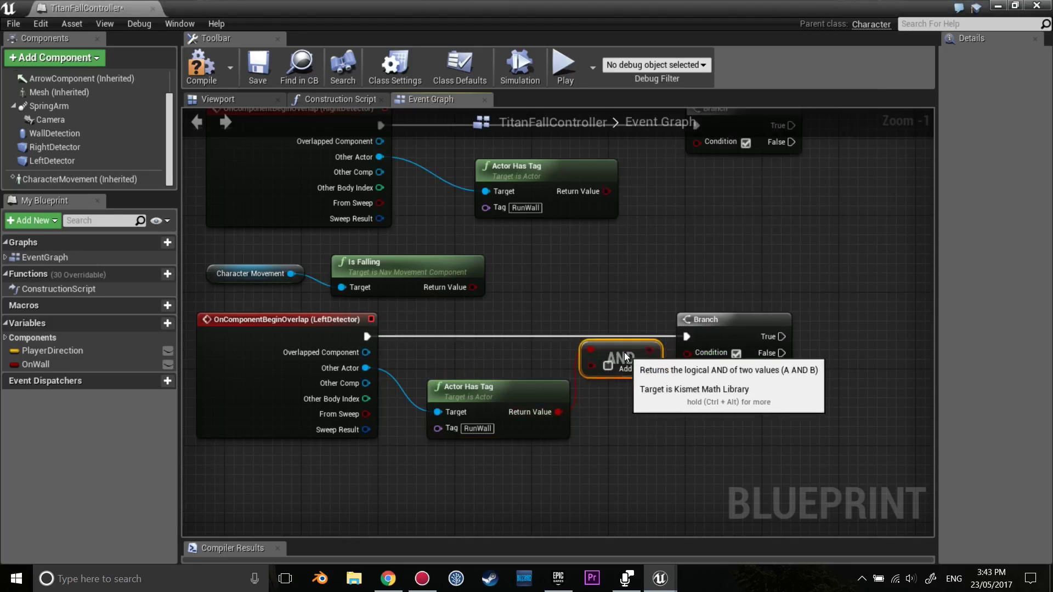
{"action": "left_click_drag", "start_coordinate": [641, 366], "coordinate": [621, 346]}
{"action": "left_click_drag", "start_coordinate": [557, 410], "coordinate": [594, 369]}
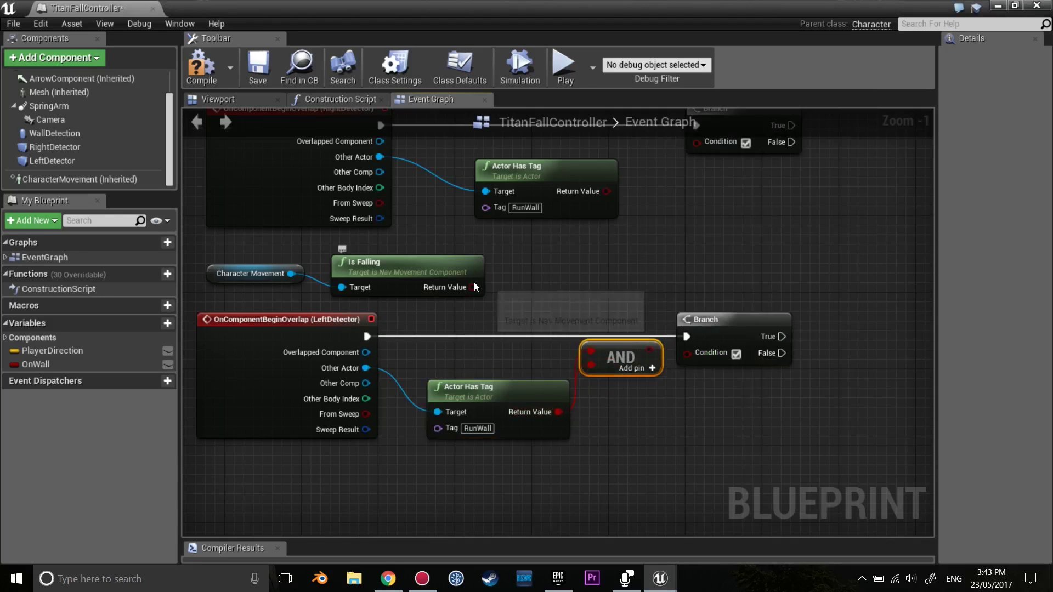
{"action": "mouse_move", "coordinate": [473, 287]}
{"action": "left_mouse_down"}
{"action": "mouse_move", "coordinate": [594, 349]}
{"action": "mouse_move", "coordinate": [597, 371]}
{"action": "mouse_move", "coordinate": [687, 353]}
{"action": "left_mouse_up"}
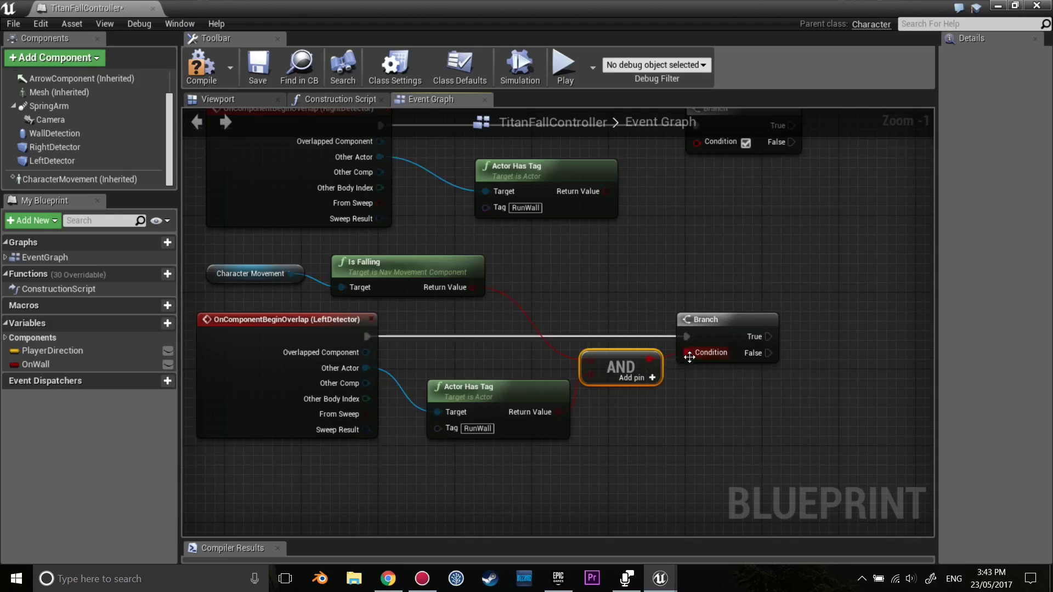
{"action": "right_click_drag", "start_coordinate": [606, 176], "coordinate": [587, 242]}
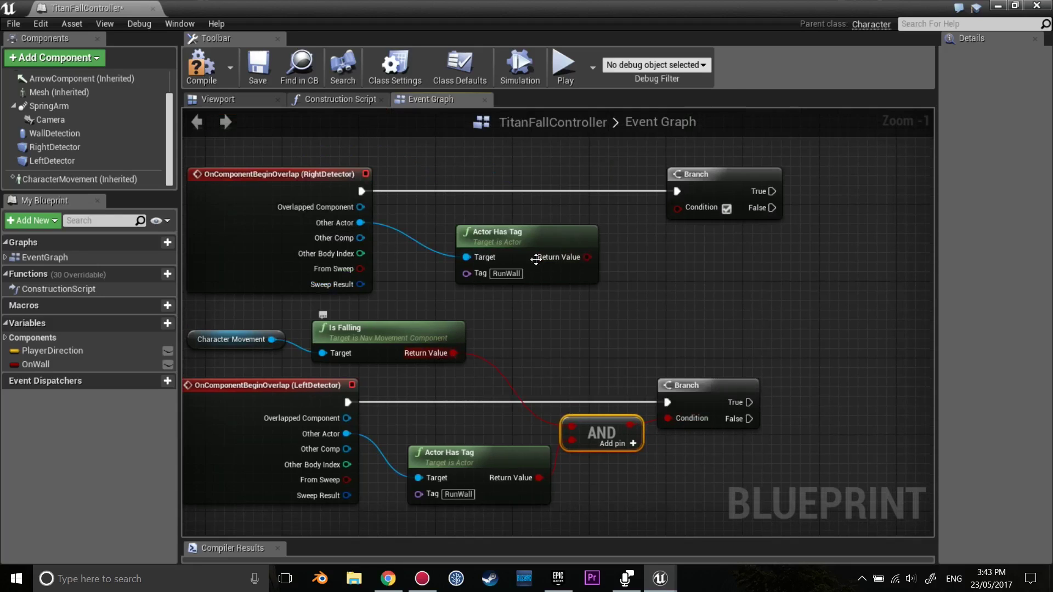
{"action": "left_click_drag", "start_coordinate": [581, 242], "coordinate": [572, 232]}
Step: AND the upper tag check with Is Falling and feed it into the upper Branch's Condition
{"action": "left_click_drag", "start_coordinate": [453, 355], "coordinate": [628, 279]}
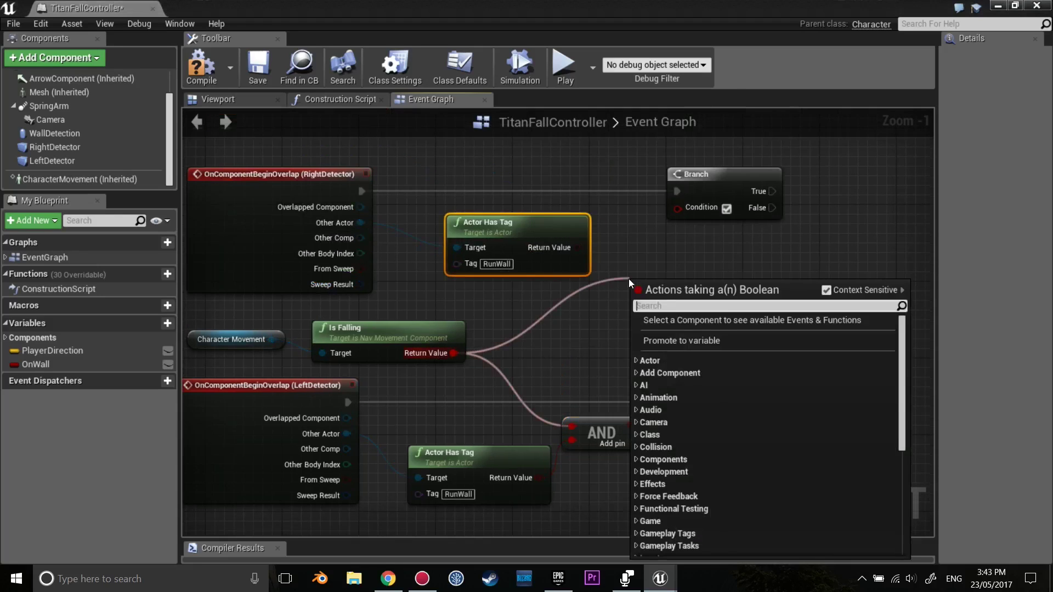
{"action": "type", "text": "and"}
{"action": "key", "text": "Escape"}
{"action": "left_click_drag", "start_coordinate": [577, 247], "coordinate": [630, 255]}
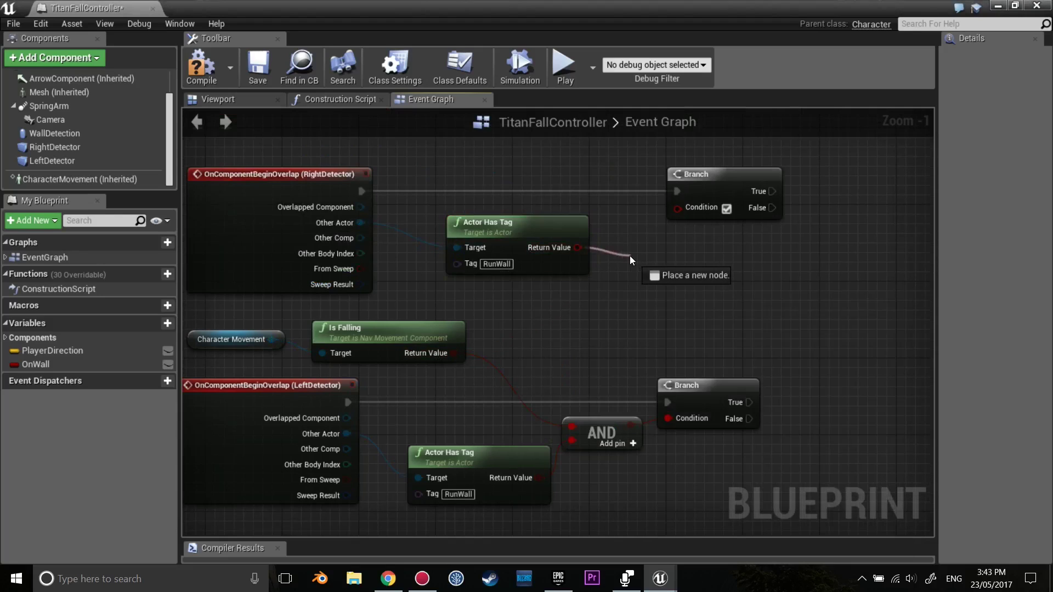
{"action": "type", "text": "and"}
{"action": "left_click", "coordinate": [687, 390]}
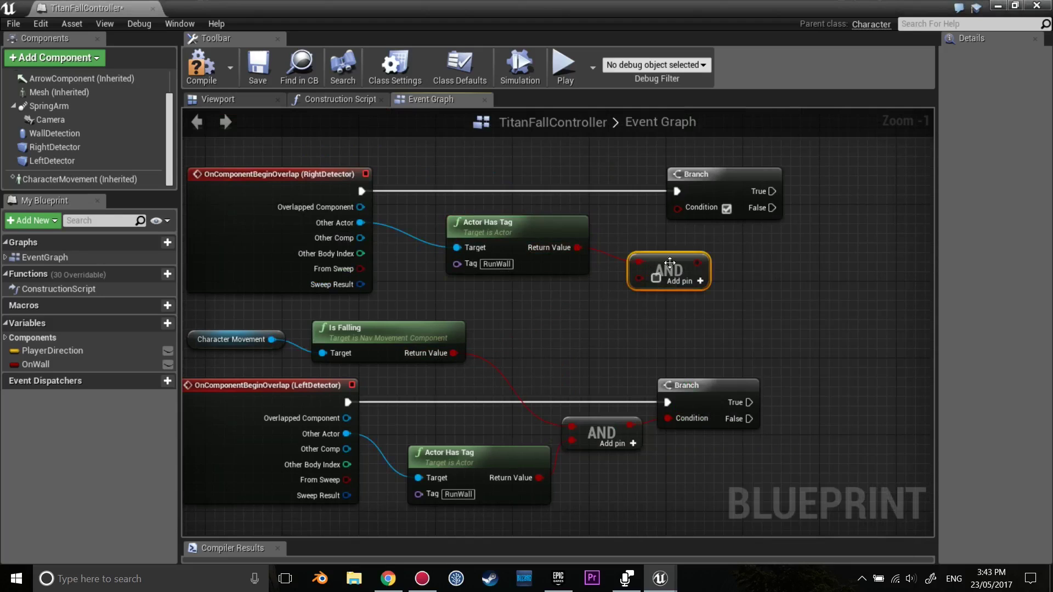
{"action": "mouse_move", "coordinate": [454, 354]}
{"action": "left_mouse_down"}
{"action": "mouse_move", "coordinate": [640, 279]}
{"action": "mouse_move", "coordinate": [678, 208]}
{"action": "left_mouse_up"}
{"action": "left_click_drag", "start_coordinate": [731, 183], "coordinate": [777, 182]}
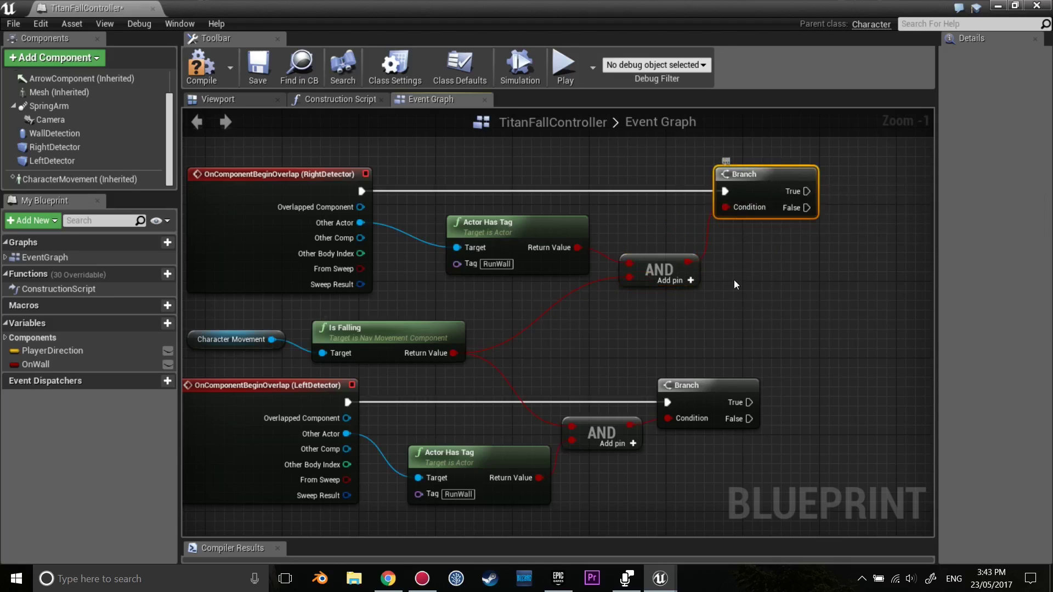
{"action": "left_click_drag", "start_coordinate": [698, 384], "coordinate": [745, 374]}
{"action": "left_click", "coordinate": [746, 345]}
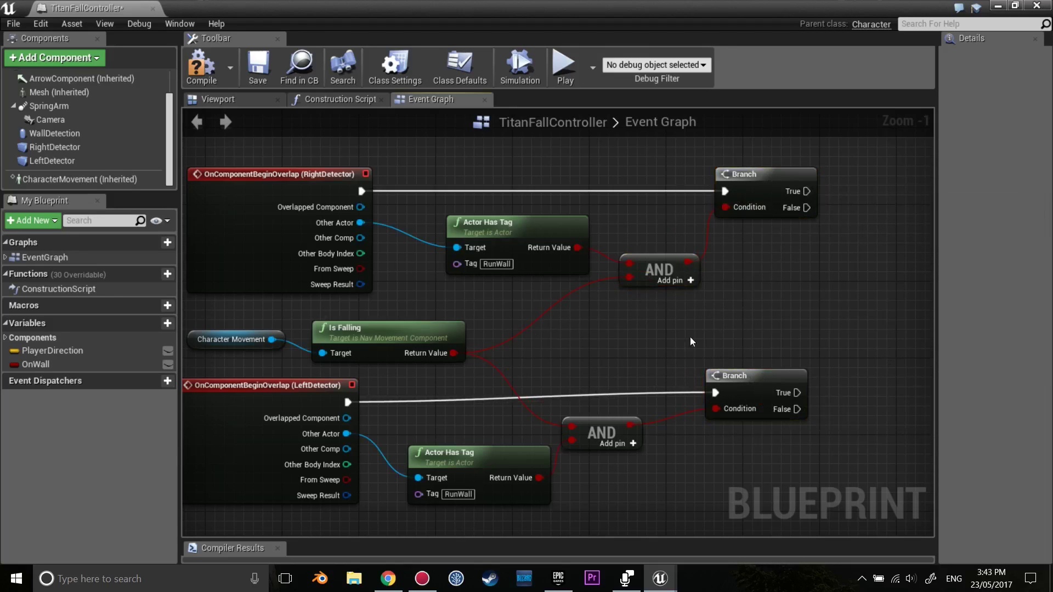
{"action": "right_click_drag", "start_coordinate": [759, 308], "coordinate": [676, 351]}
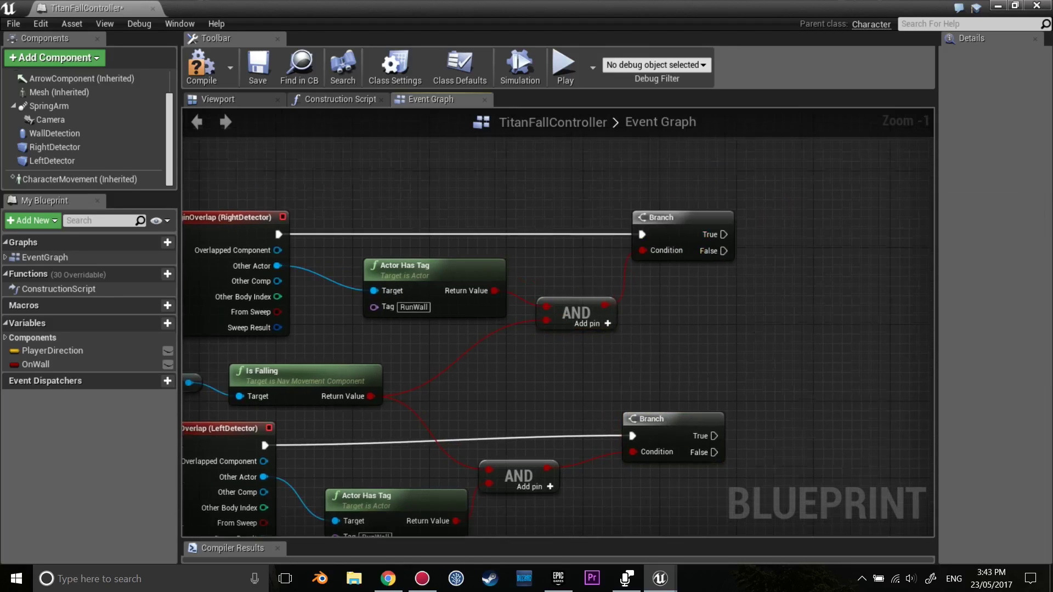
Step: Add a Timeline_0 node after the upper Branch, with True wired to Play from Start
{"action": "right_click_drag", "start_coordinate": [752, 346], "coordinate": [689, 323]}
{"action": "right_click_drag", "start_coordinate": [706, 267], "coordinate": [665, 404]}
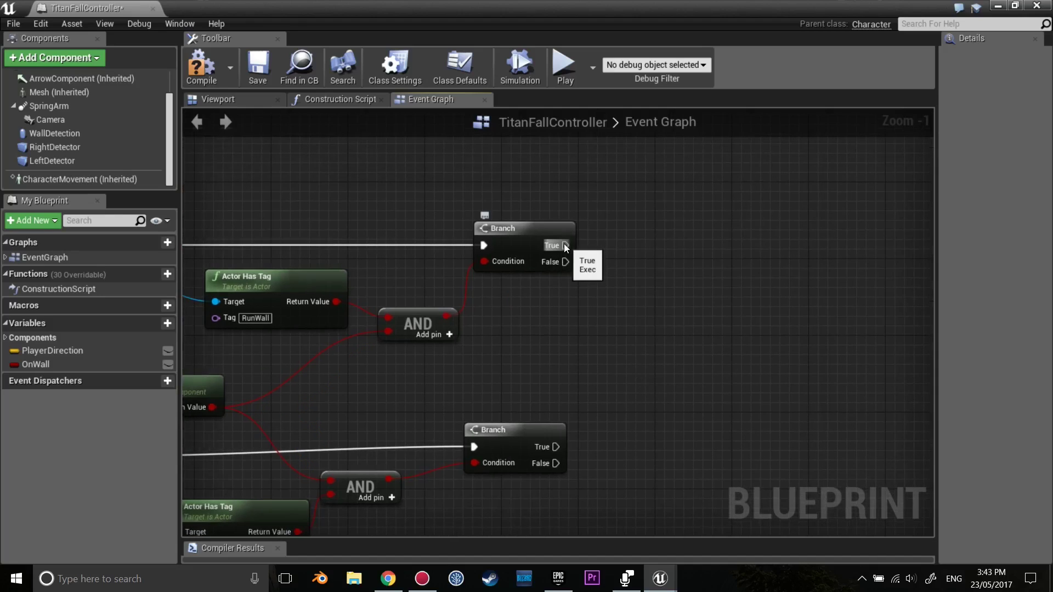
{"action": "left_click_drag", "start_coordinate": [564, 245], "coordinate": [687, 246]}
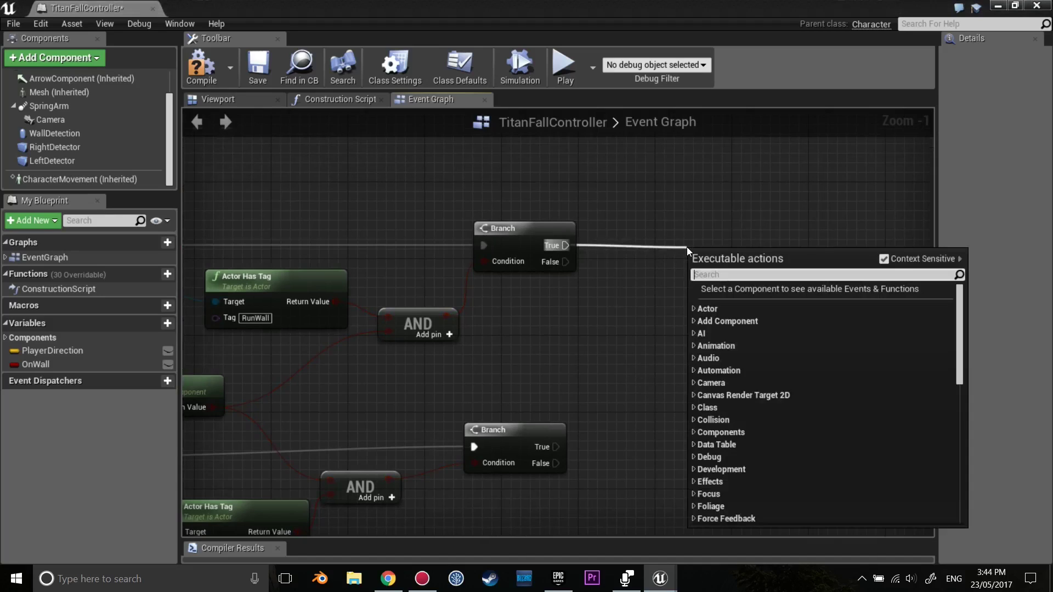
{"action": "type", "text": "timeline"}
{"action": "key", "text": "Return"}
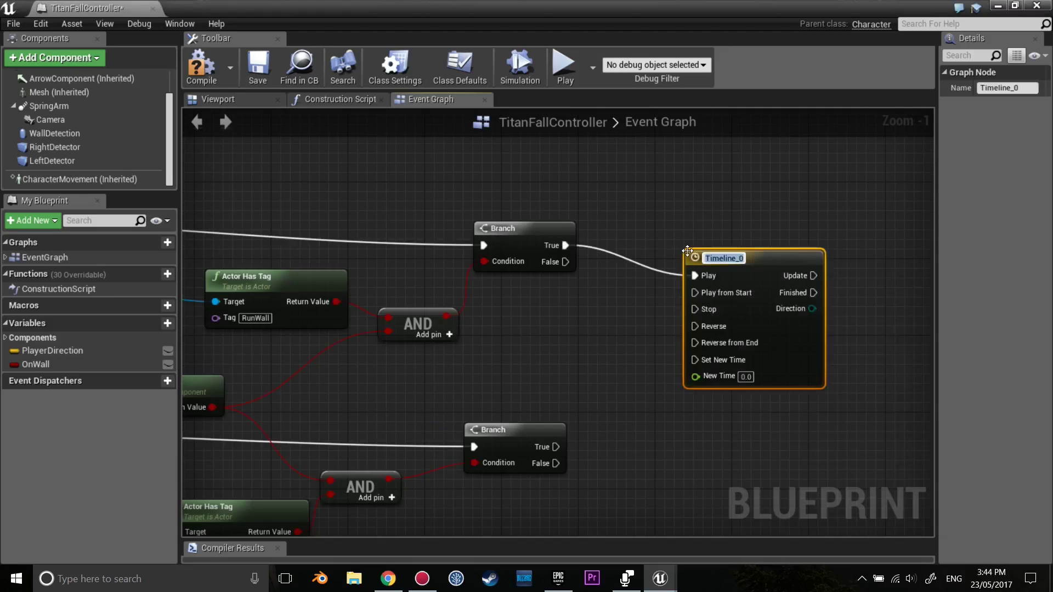
{"action": "left_click", "coordinate": [762, 231]}
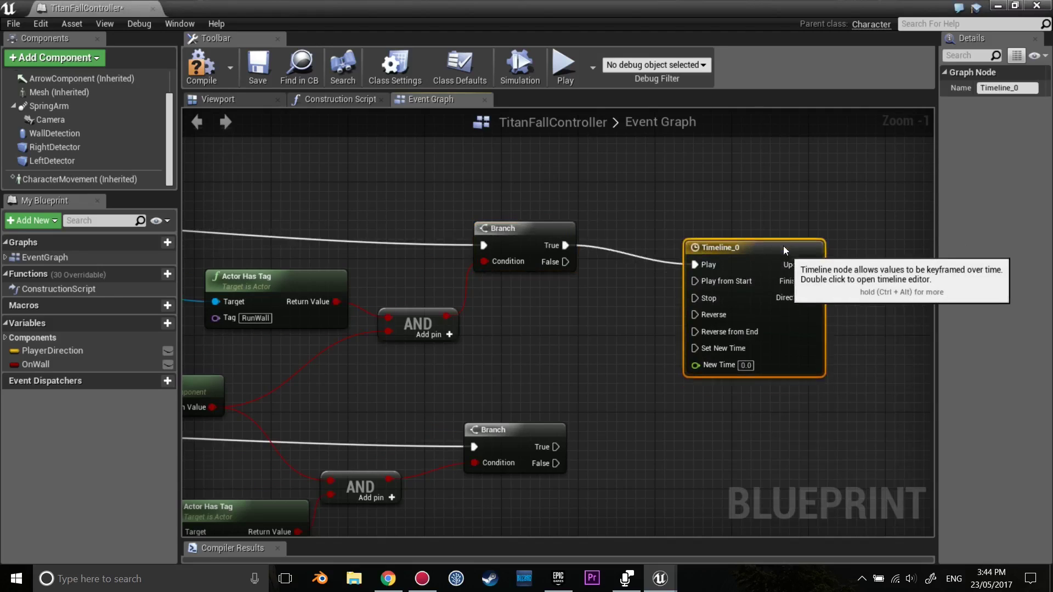
{"action": "left_click_drag", "start_coordinate": [564, 245], "coordinate": [696, 262]}
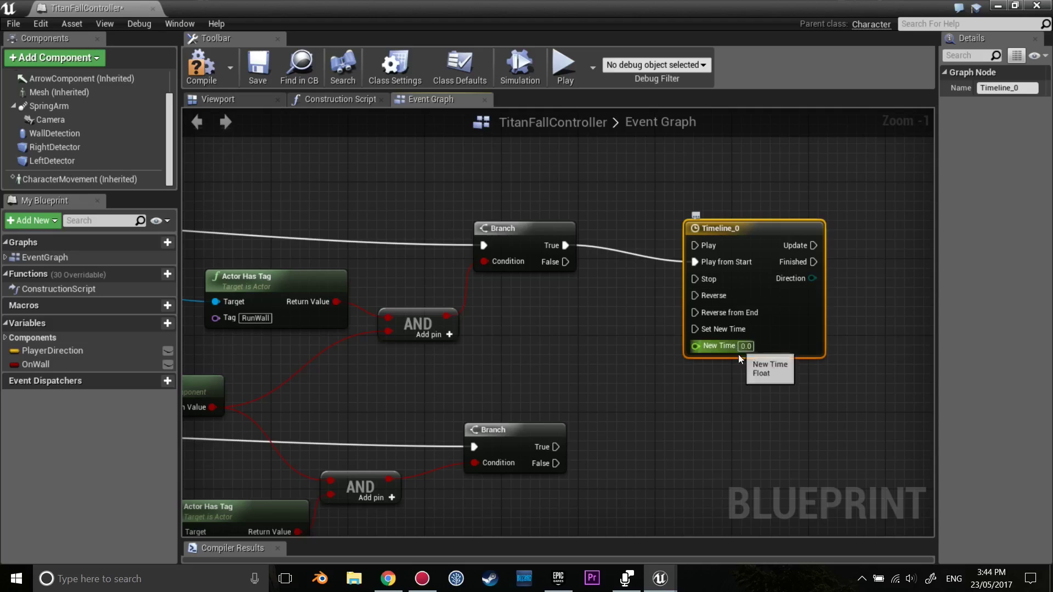
{"action": "left_click", "coordinate": [752, 189]}
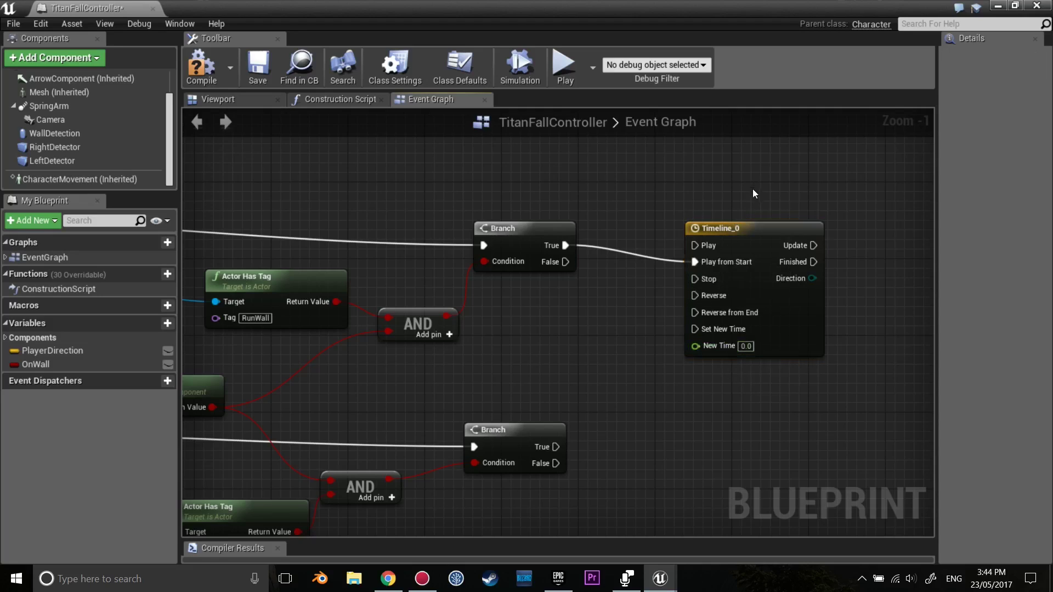
{"action": "left_click_drag", "start_coordinate": [749, 231], "coordinate": [720, 212]}
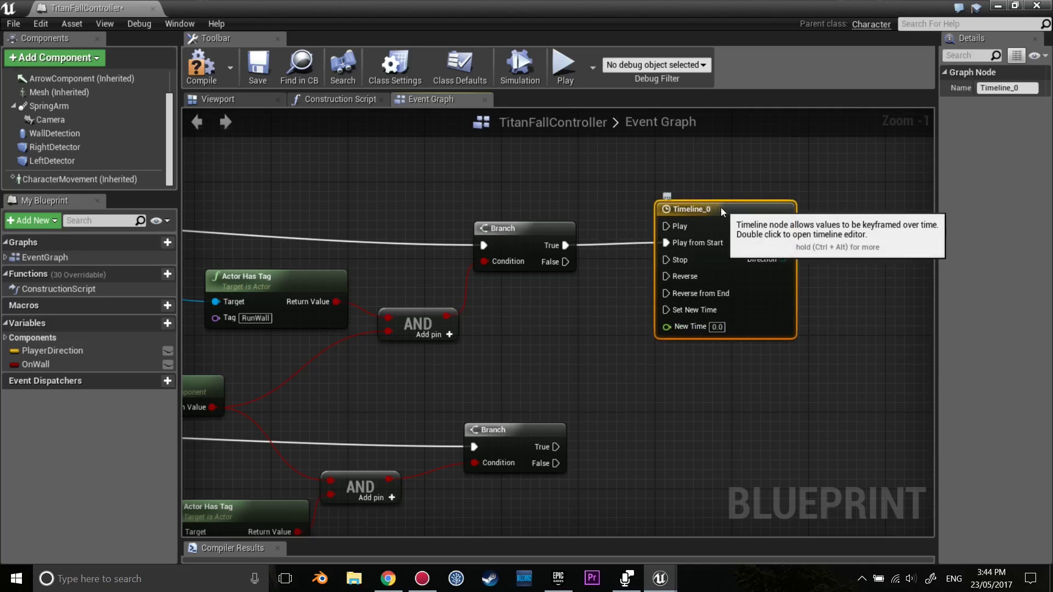
Step: Peek at the Timeline_0 editor and return to the Event Graph
{"action": "double_click", "coordinate": [720, 207]}
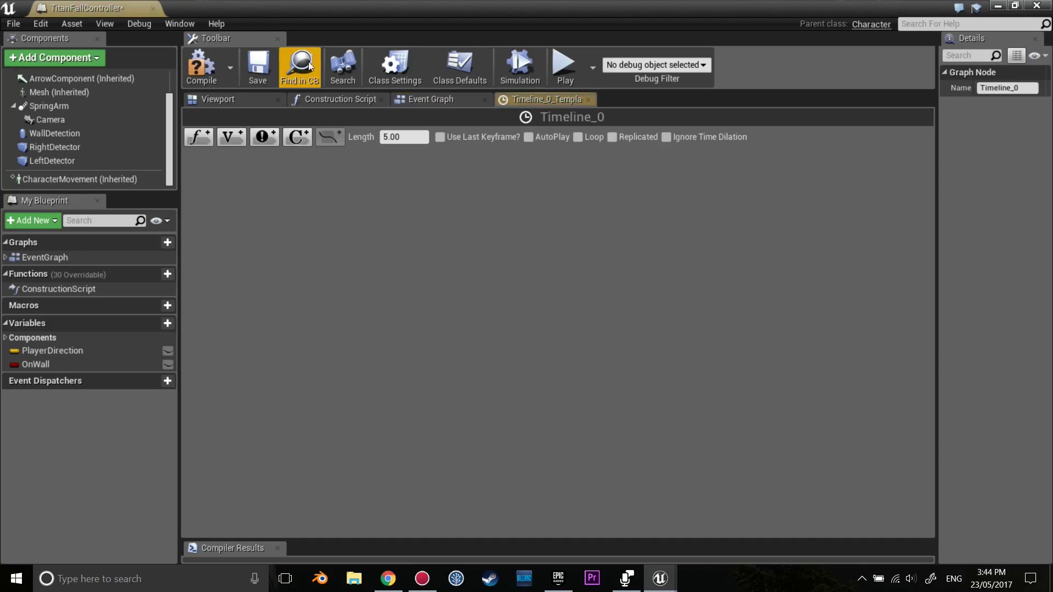
{"action": "left_click", "coordinate": [461, 103]}
{"action": "mouse_move", "coordinate": [548, 133]}
{"action": "right_mouse_down"}
{"action": "mouse_move", "coordinate": [603, 263]}
{"action": "mouse_move", "coordinate": [614, 255]}
{"action": "right_mouse_up"}
{"action": "left_click", "coordinate": [584, 104]}
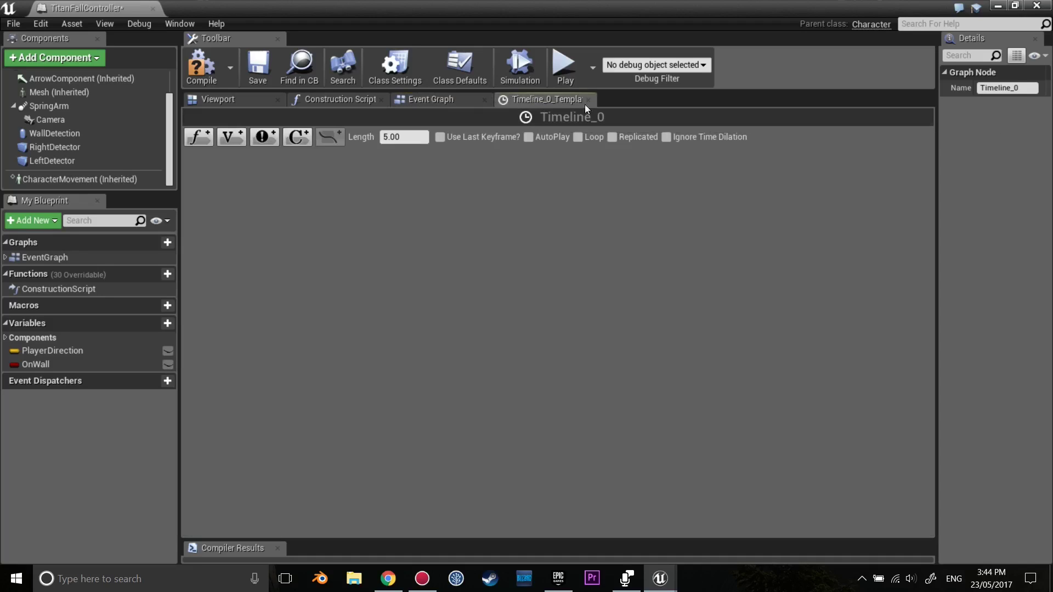
{"action": "left_click", "coordinate": [456, 97]}
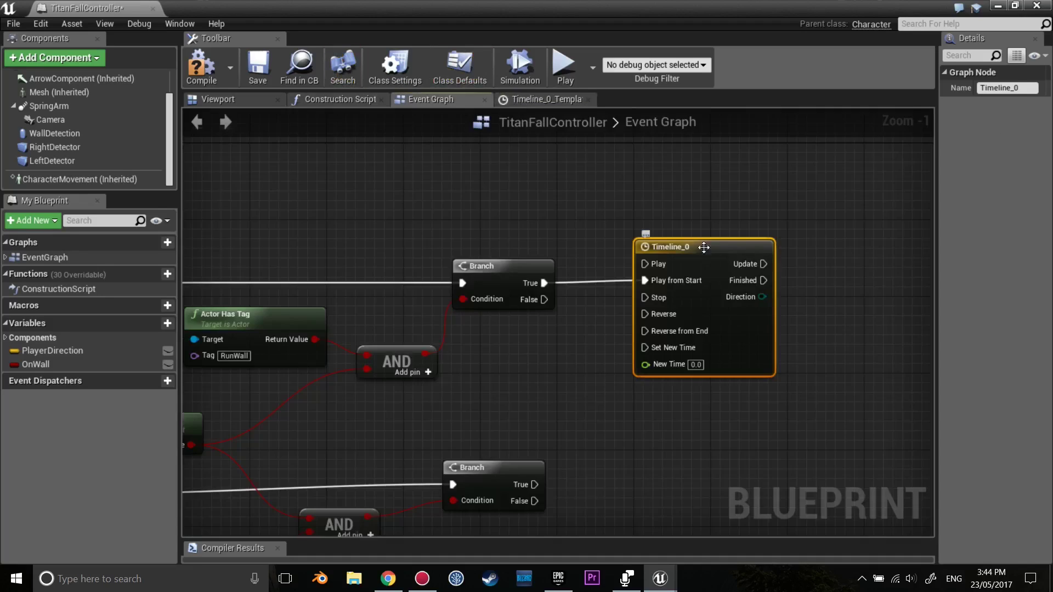
Step: Rename the Timeline_0 node to SmoothRotRight
{"action": "left_click", "coordinate": [684, 245]}
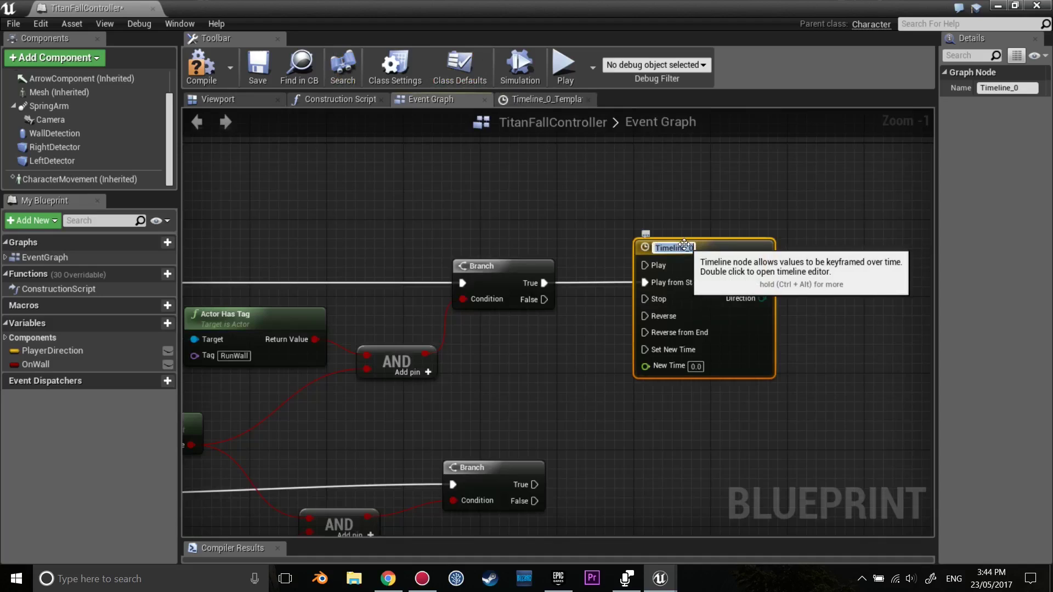
{"action": "type", "text": "Smooth"}
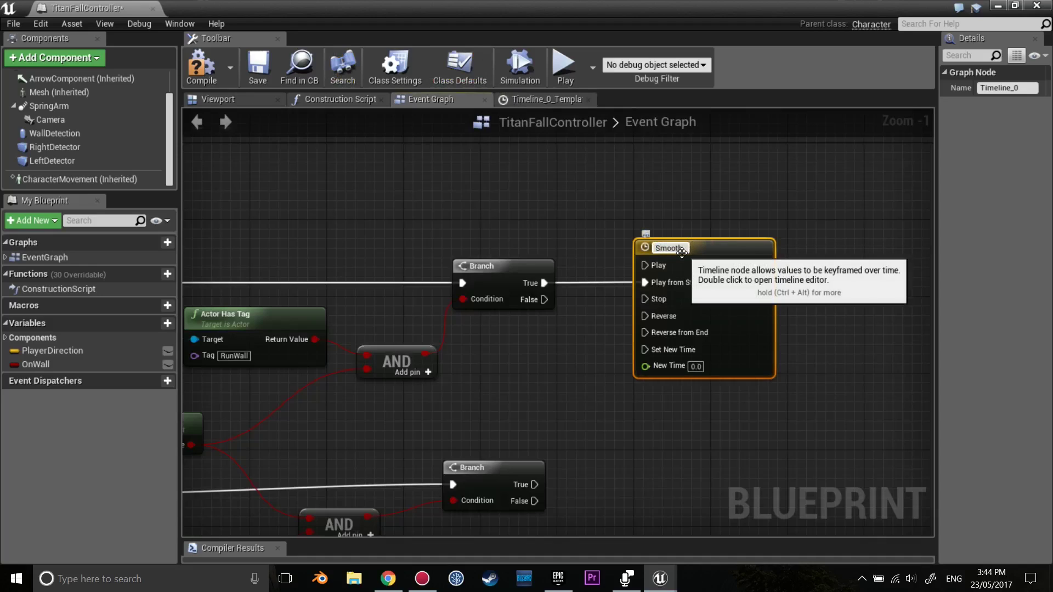
{"action": "type", "text": "Rot"}
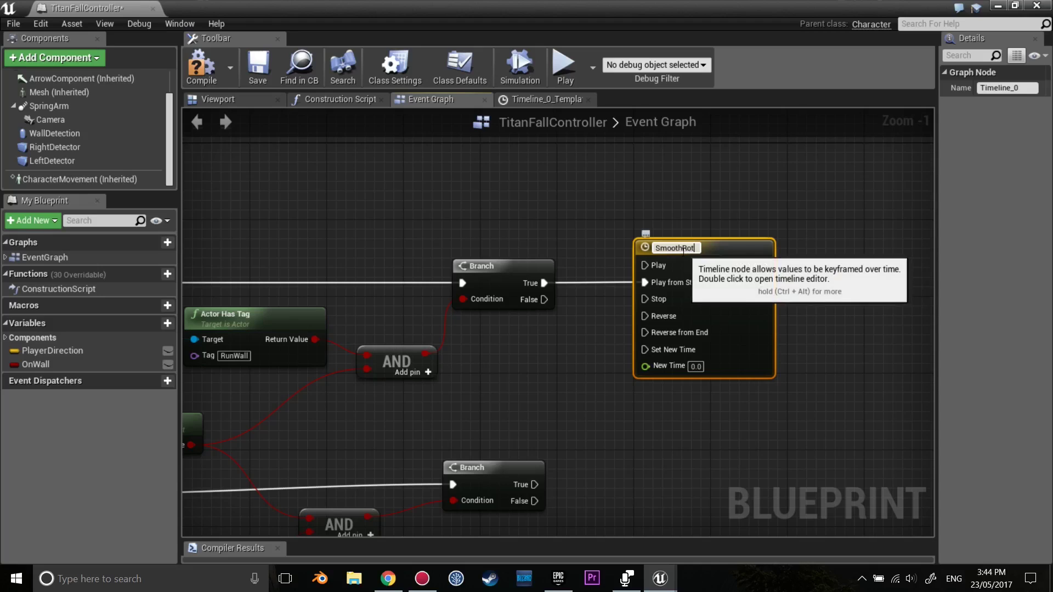
{"action": "type", "text": "Right"}
{"action": "key", "text": "Return"}
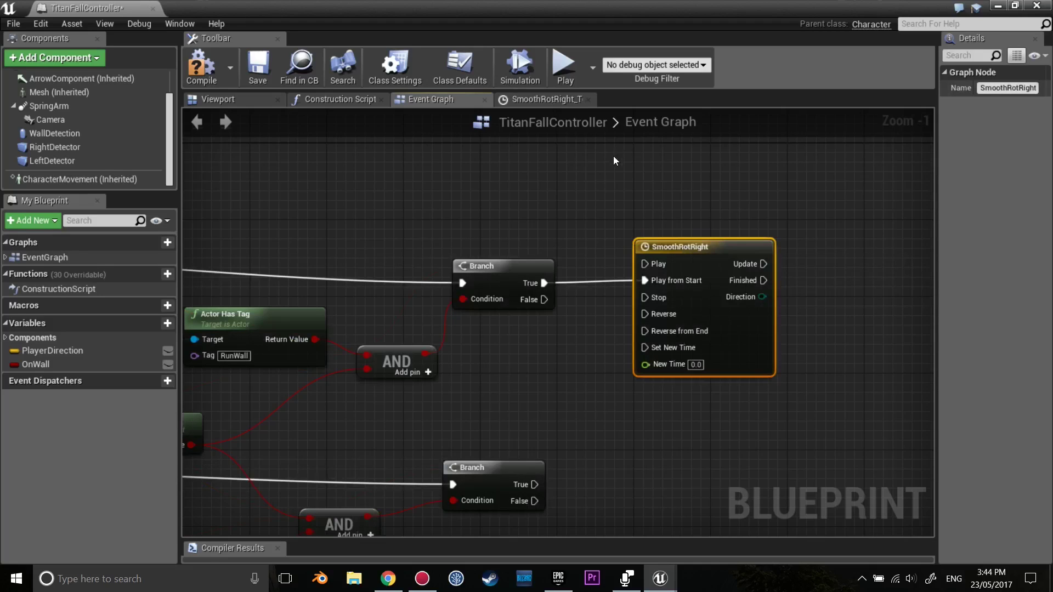
{"action": "mouse_move", "coordinate": [613, 161]}
{"action": "right_mouse_down"}
{"action": "mouse_move", "coordinate": [819, 240]}
{"action": "mouse_move", "coordinate": [592, 230]}
{"action": "right_mouse_up"}
Step: Reposition the SmoothRotRight node slightly and switch to its SmoothRotRight_T timeline editor
{"action": "right_click_drag", "start_coordinate": [716, 251], "coordinate": [652, 251]}
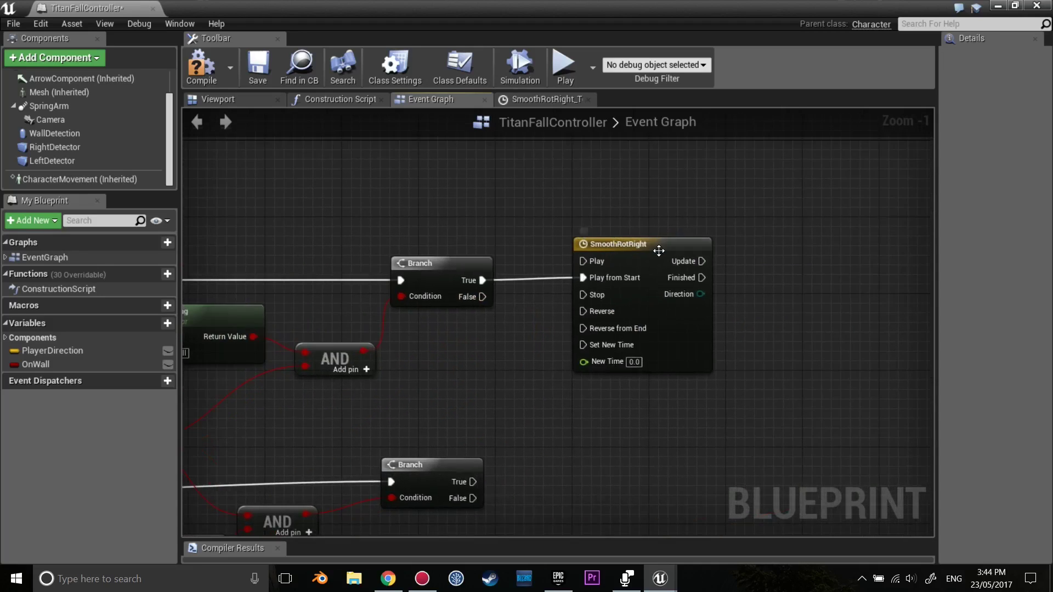
{"action": "left_click", "coordinate": [653, 252]}
{"action": "left_click", "coordinate": [543, 101]}
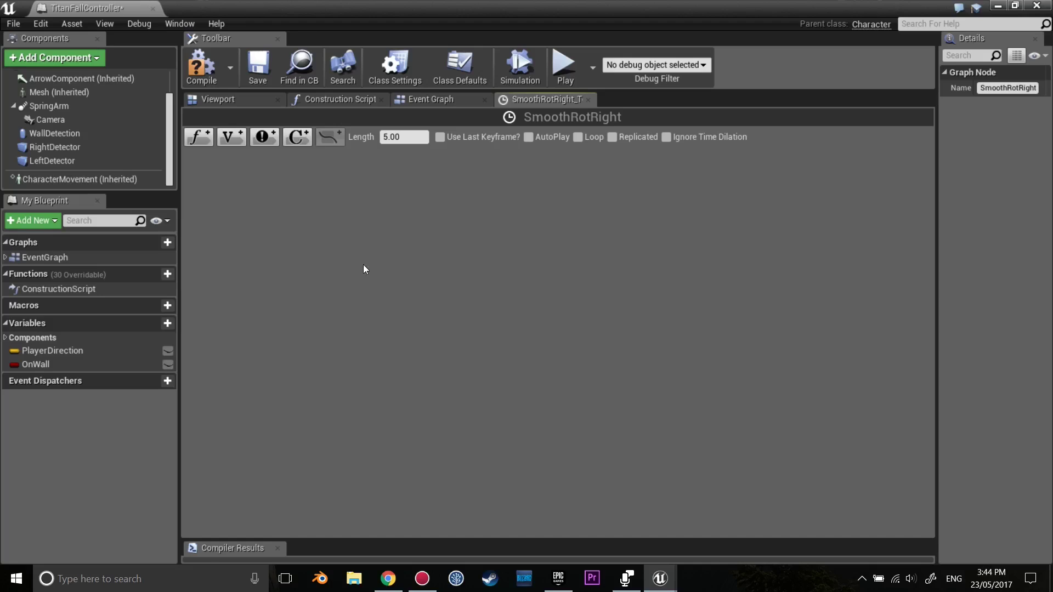
{"action": "left_click", "coordinate": [454, 101]}
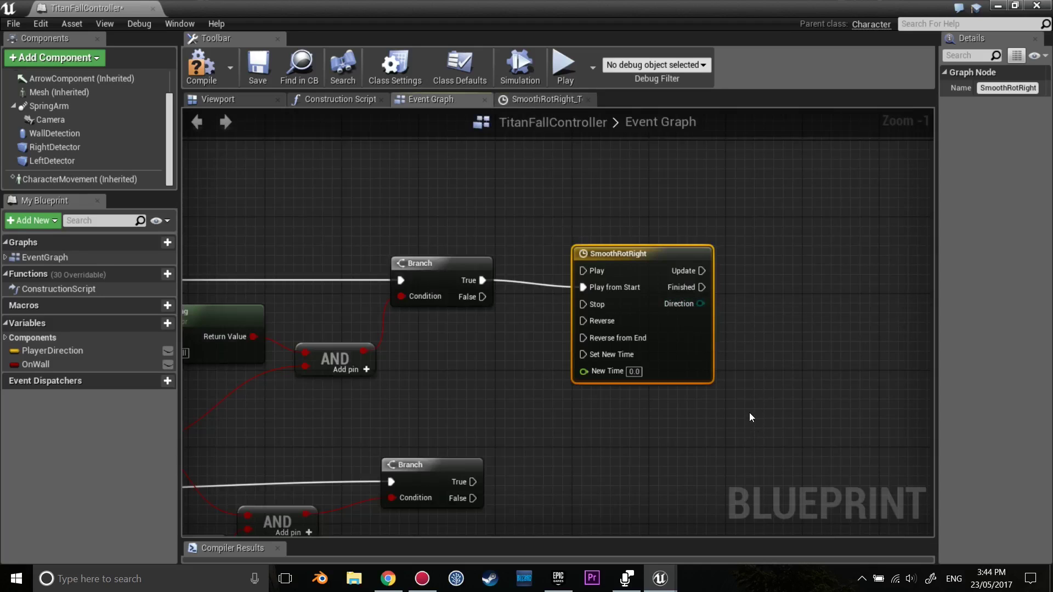
{"action": "left_click_drag", "start_coordinate": [636, 249], "coordinate": [636, 240]}
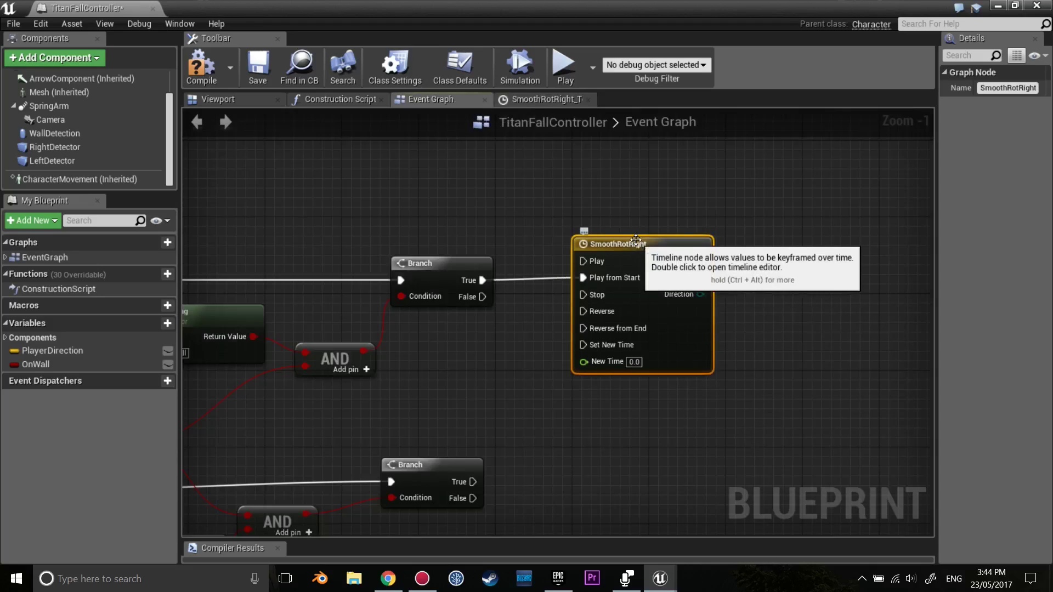
{"action": "left_click", "coordinate": [823, 362]}
{"action": "right_click_drag", "start_coordinate": [840, 350], "coordinate": [784, 342]}
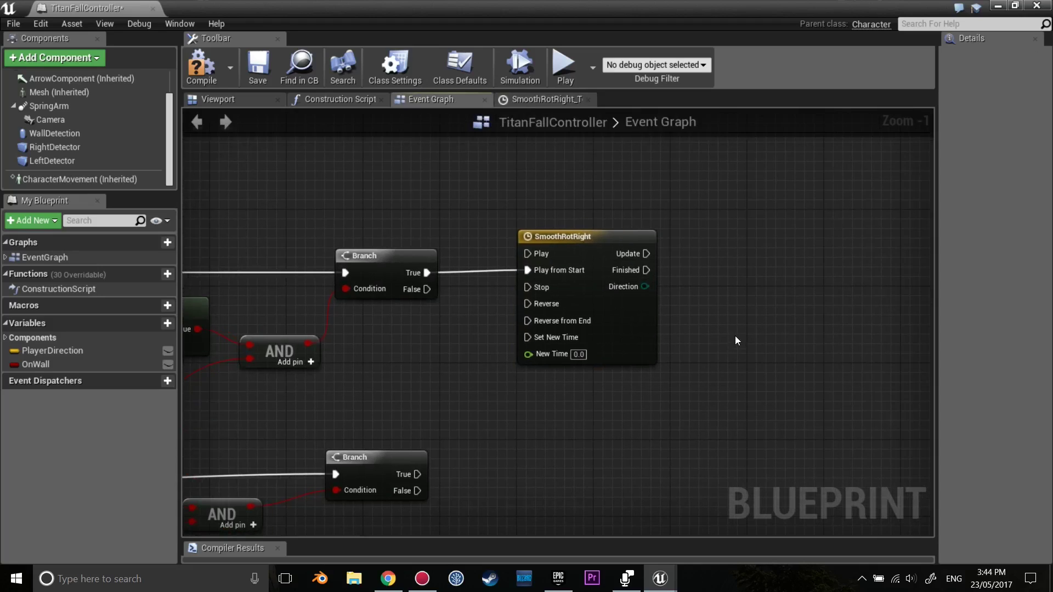
{"action": "left_click", "coordinate": [535, 99]}
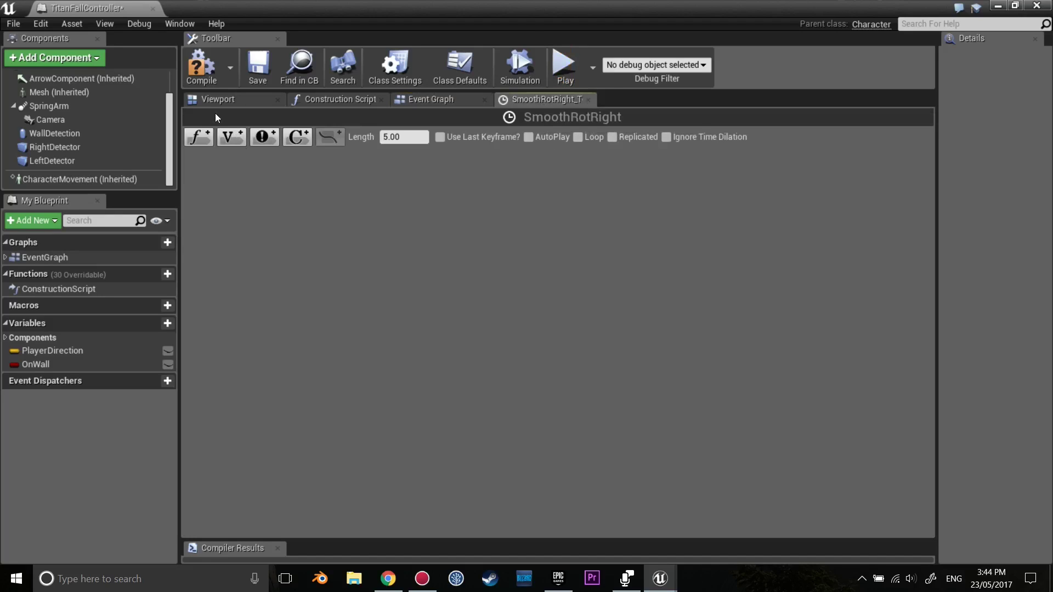
Step: Add the float track NewTrack_0, undoing an accidental second track
{"action": "left_click", "coordinate": [196, 138]}
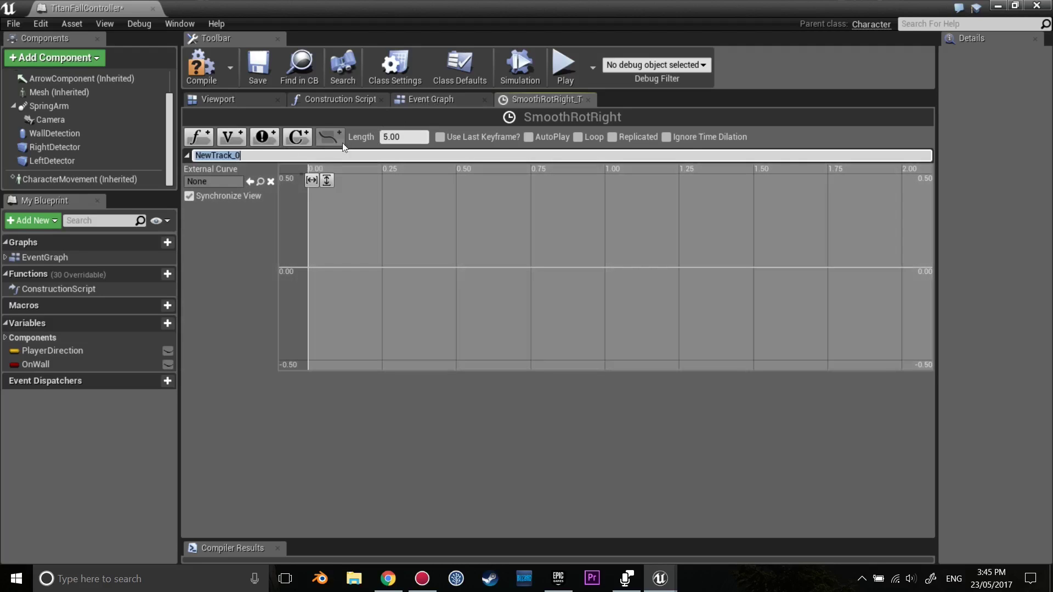
{"action": "left_click", "coordinate": [412, 136]}
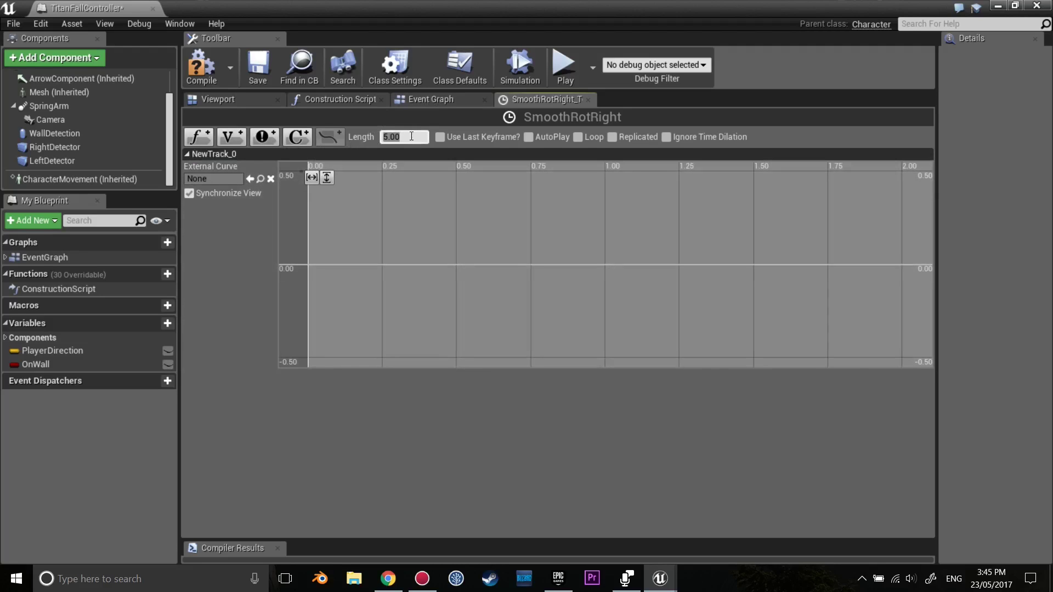
{"action": "left_click", "coordinate": [199, 136]}
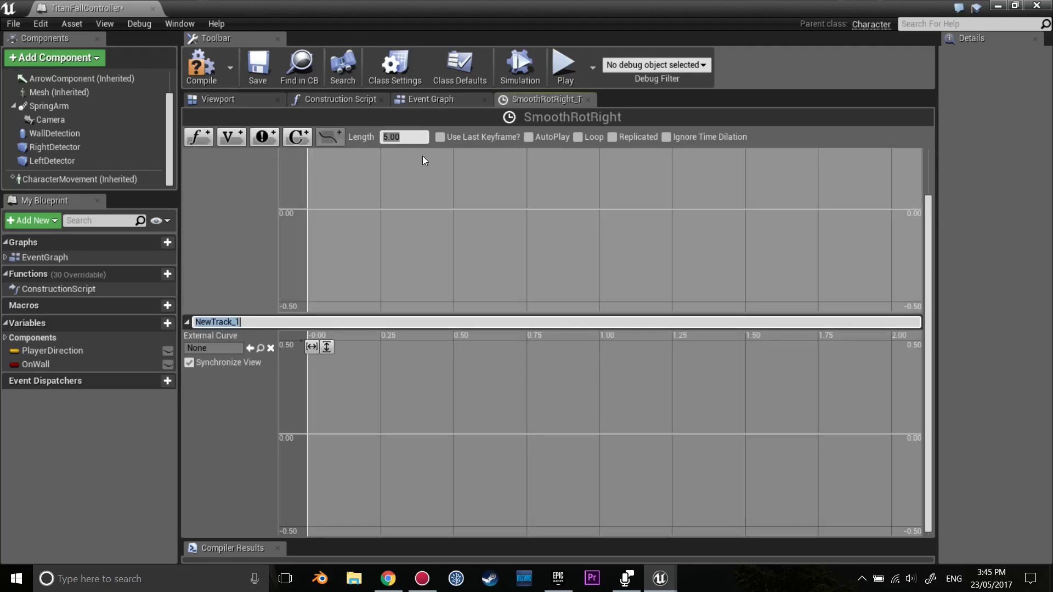
{"action": "key", "text": "ctrl+z"}
Step: Set the timeline length to 0.10 and fit the track to the view
{"action": "left_click", "coordinate": [408, 136]}
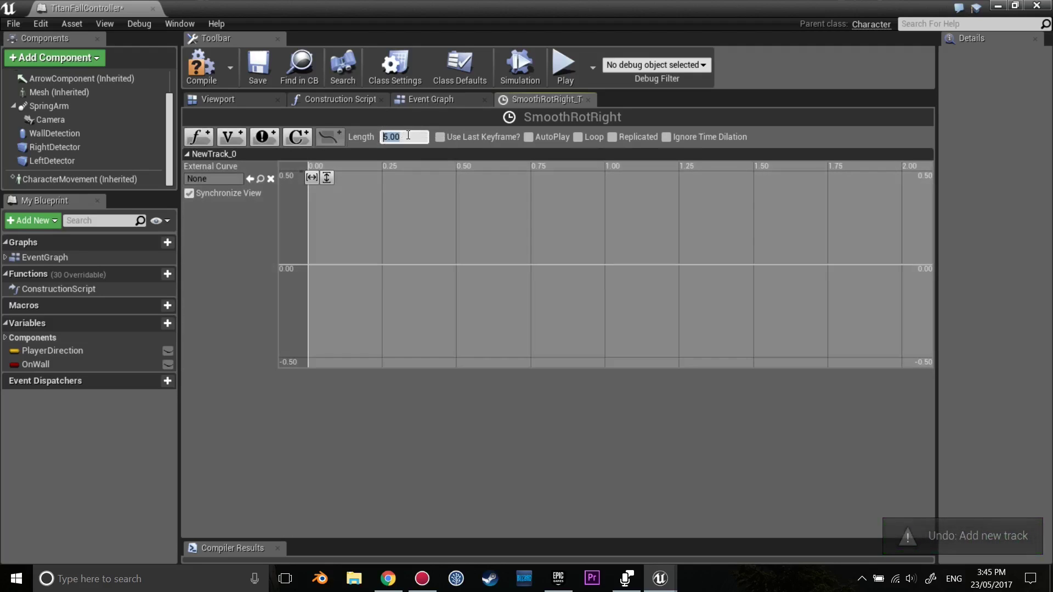
{"action": "type", "text": "0.1"}
{"action": "key", "text": "Return"}
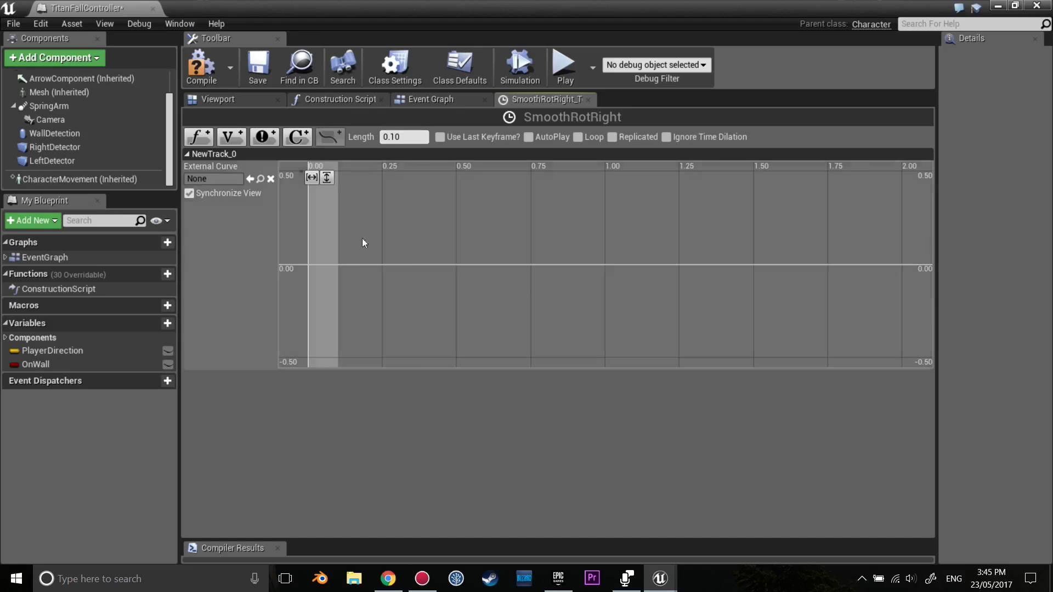
{"action": "left_click", "coordinate": [312, 177]}
{"action": "left_click", "coordinate": [326, 178]}
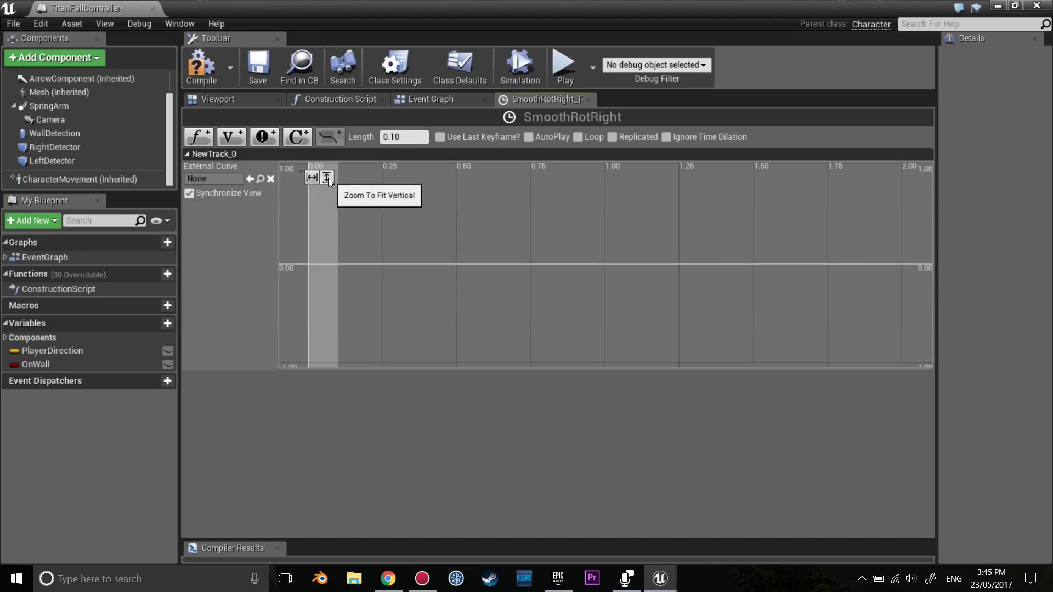
{"action": "right_click_drag", "start_coordinate": [371, 224], "coordinate": [470, 238]}
{"action": "scroll", "coordinate": [466, 239], "scroll_direction": "up", "scroll_amount": 1}
Step: Add two keys to the NewTrack_0 curve
{"action": "right_click", "coordinate": [395, 264]}
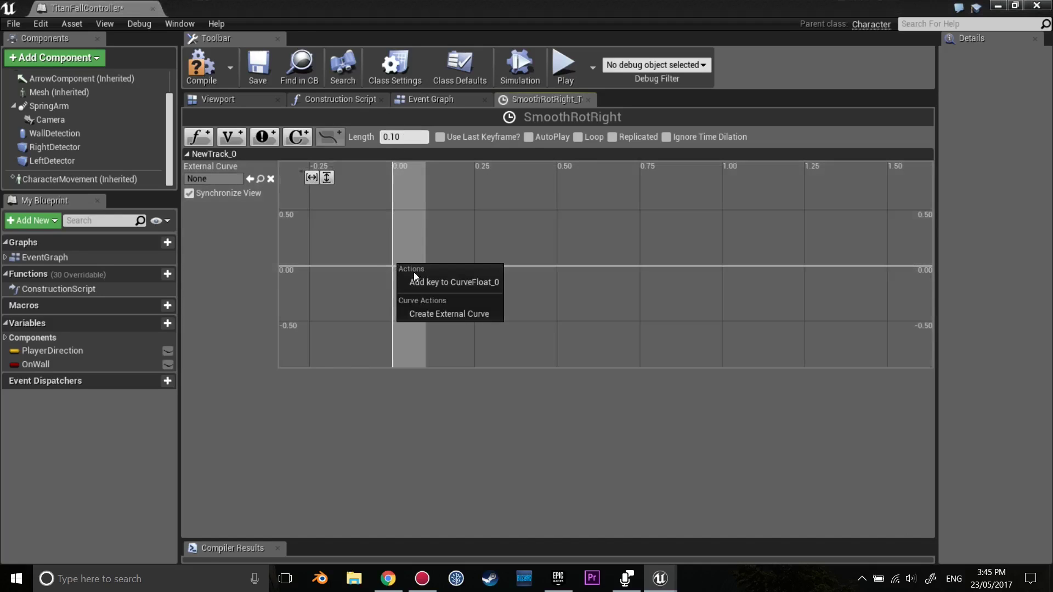
{"action": "left_click", "coordinate": [416, 282]}
{"action": "right_click", "coordinate": [421, 269]}
{"action": "left_click", "coordinate": [432, 283]}
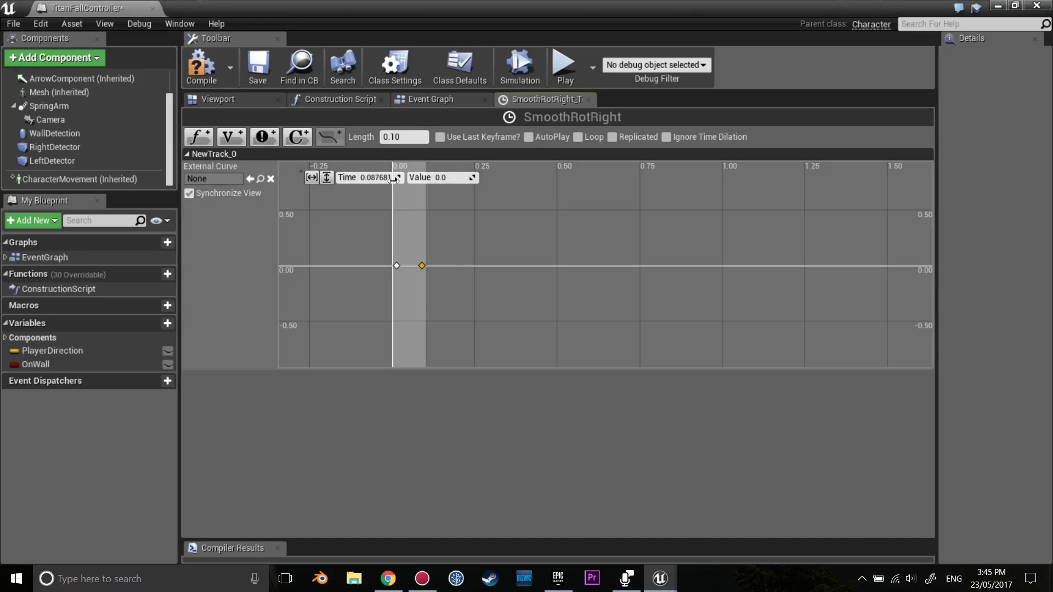
{"action": "scroll", "coordinate": [416, 277], "scroll_direction": "up", "scroll_amount": 1}
{"action": "scroll", "coordinate": [433, 263], "scroll_direction": "up", "scroll_amount": 3}
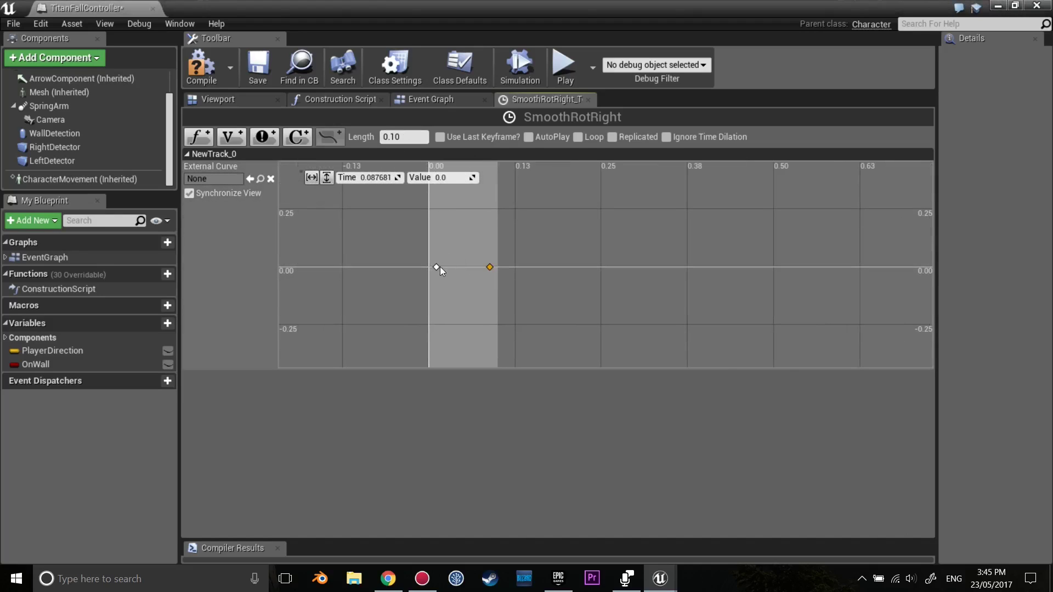
{"action": "left_click", "coordinate": [437, 268]}
{"action": "right_click", "coordinate": [453, 265]}
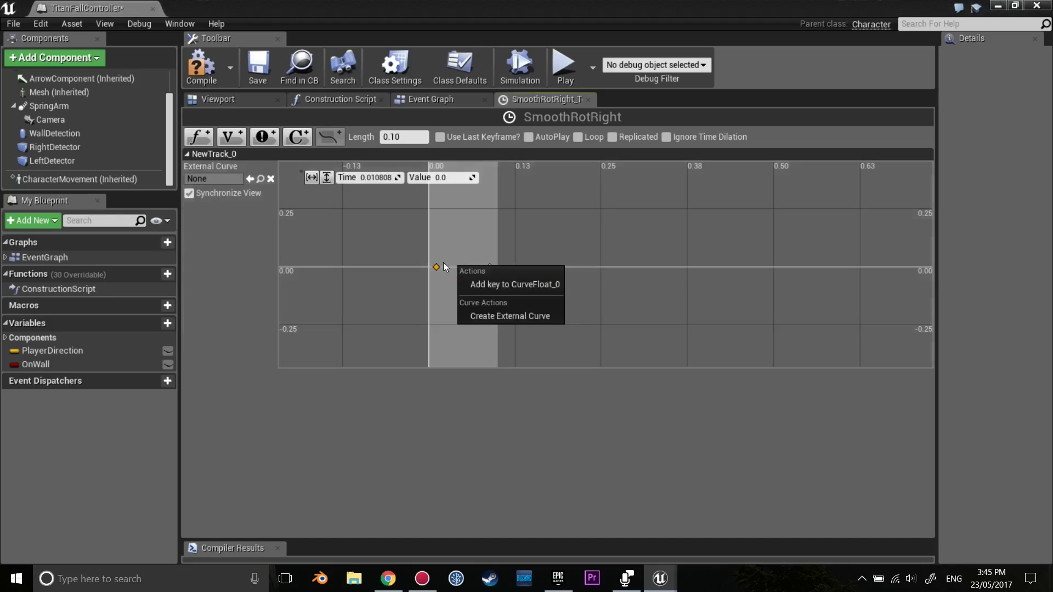
{"action": "left_click", "coordinate": [435, 268]}
Step: Set the keys to time 0, value 0 and time 0.1, value 1, then fit the curve
{"action": "left_click", "coordinate": [376, 178]}
{"action": "type", "text": "0"}
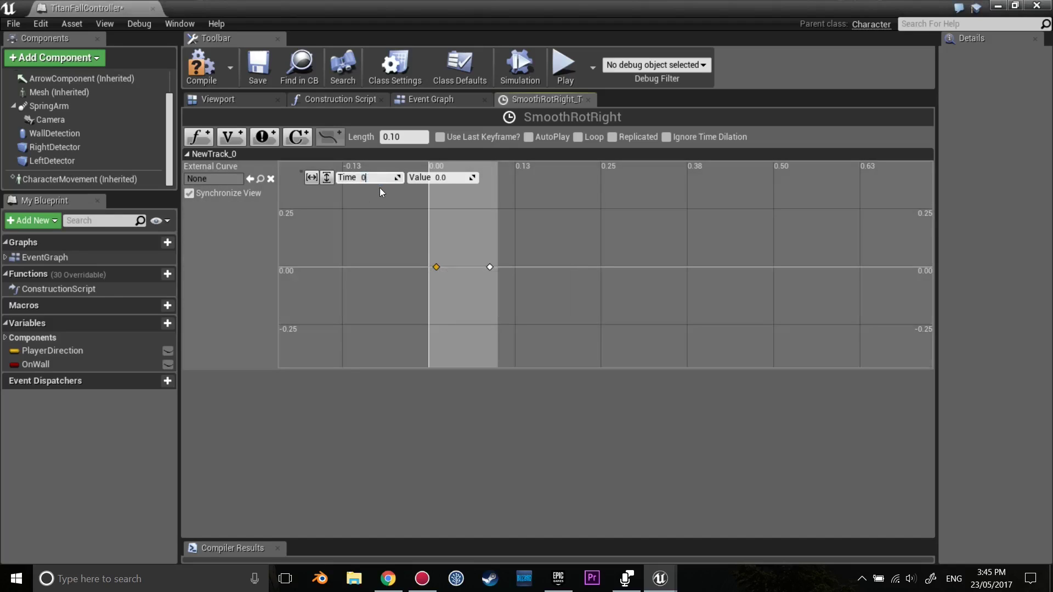
{"action": "key", "text": "Return"}
{"action": "left_click", "coordinate": [490, 267]}
{"action": "left_click", "coordinate": [389, 178]}
{"action": "type", "text": "0"}
{"action": "key", "text": "Tab"}
{"action": "type", "text": "1"}
{"action": "key", "text": "Return"}
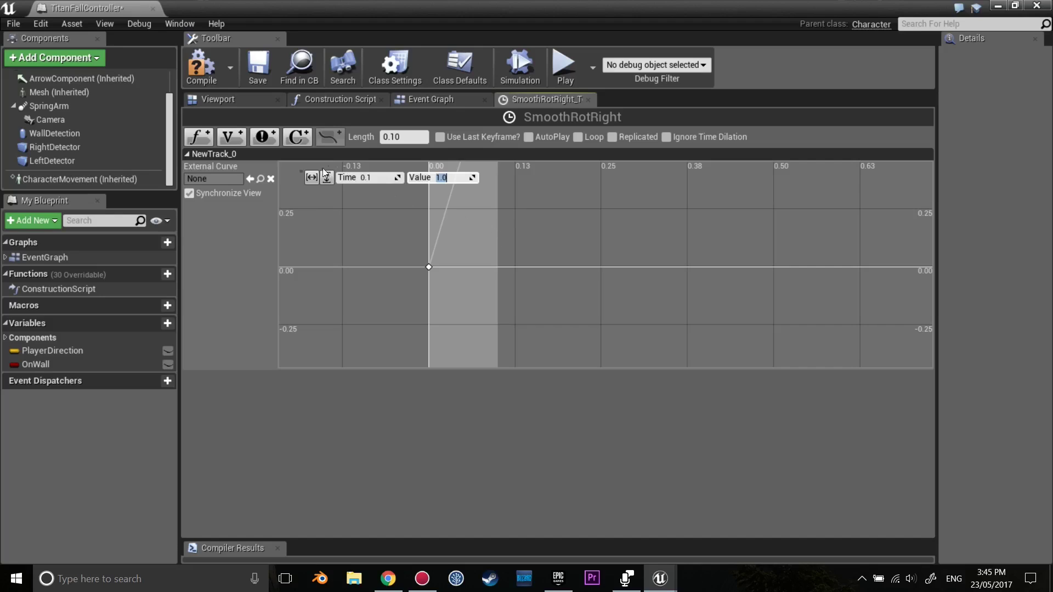
{"action": "left_click", "coordinate": [311, 177]}
{"action": "left_click", "coordinate": [326, 177]}
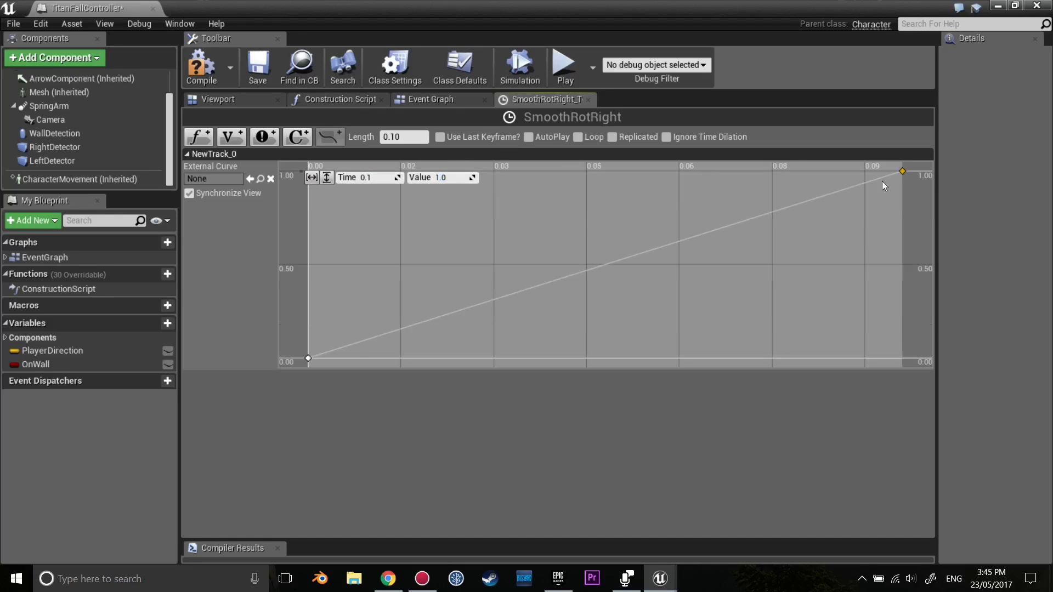
{"action": "scroll", "coordinate": [769, 237], "scroll_direction": "down", "scroll_amount": 1}
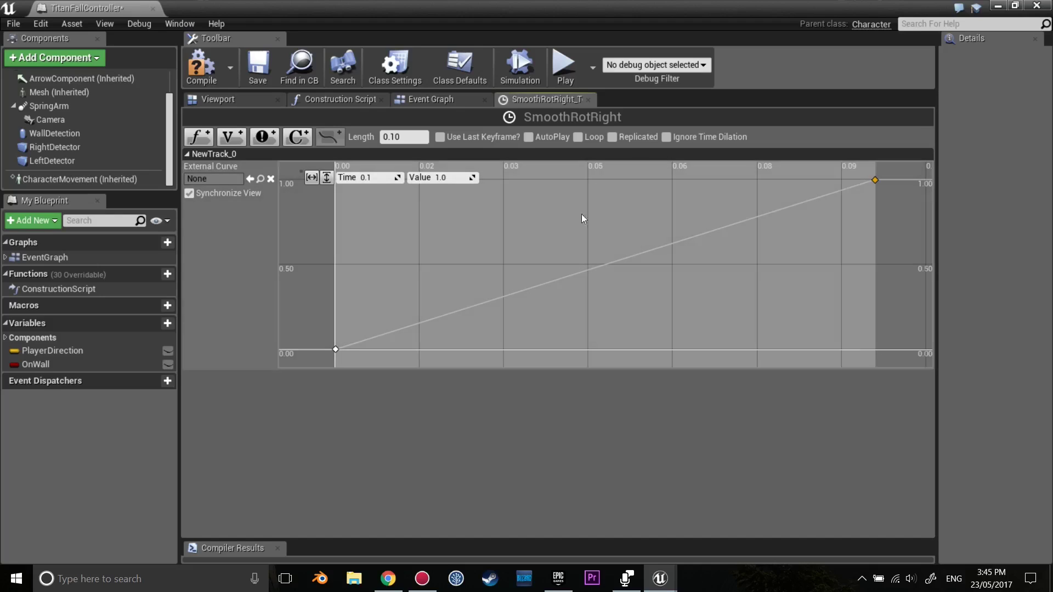
Step: Verify the start and end keys' time and value settings
{"action": "left_click", "coordinate": [333, 349]}
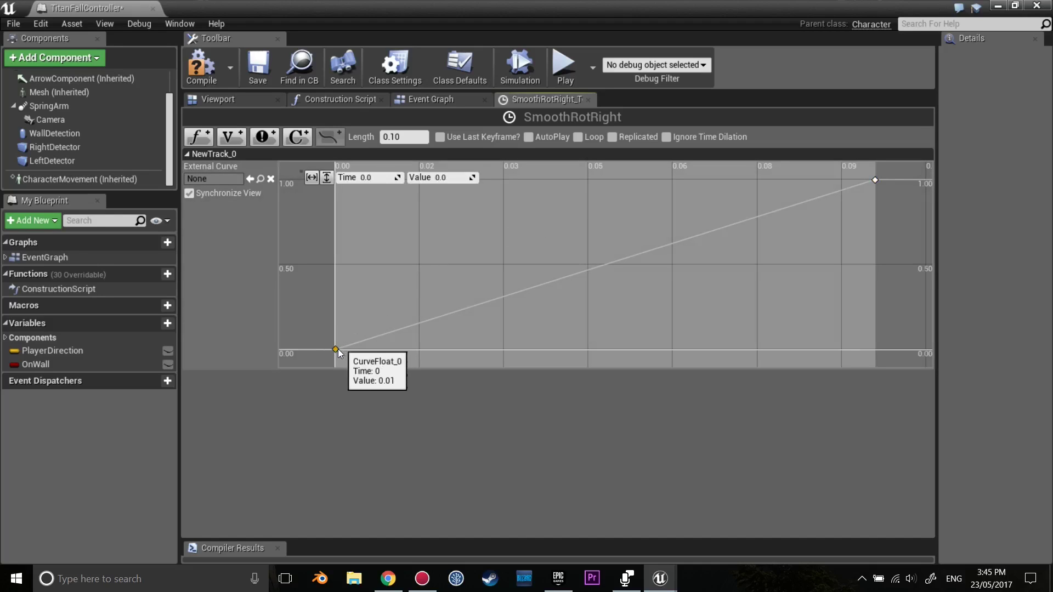
{"action": "left_click", "coordinate": [874, 180]}
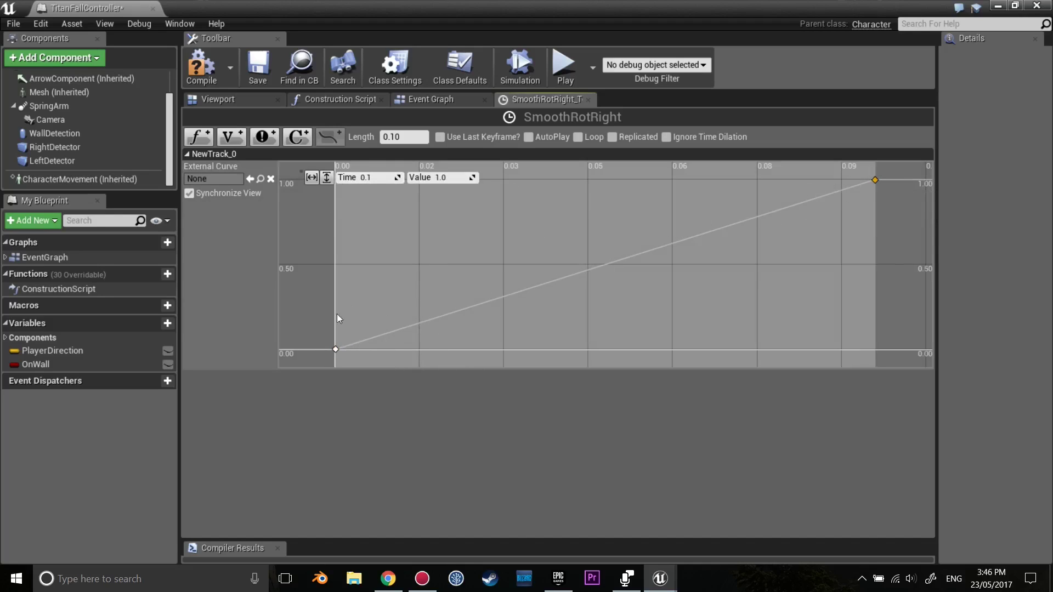
{"action": "left_click", "coordinate": [334, 349]}
{"action": "left_click", "coordinate": [875, 180]}
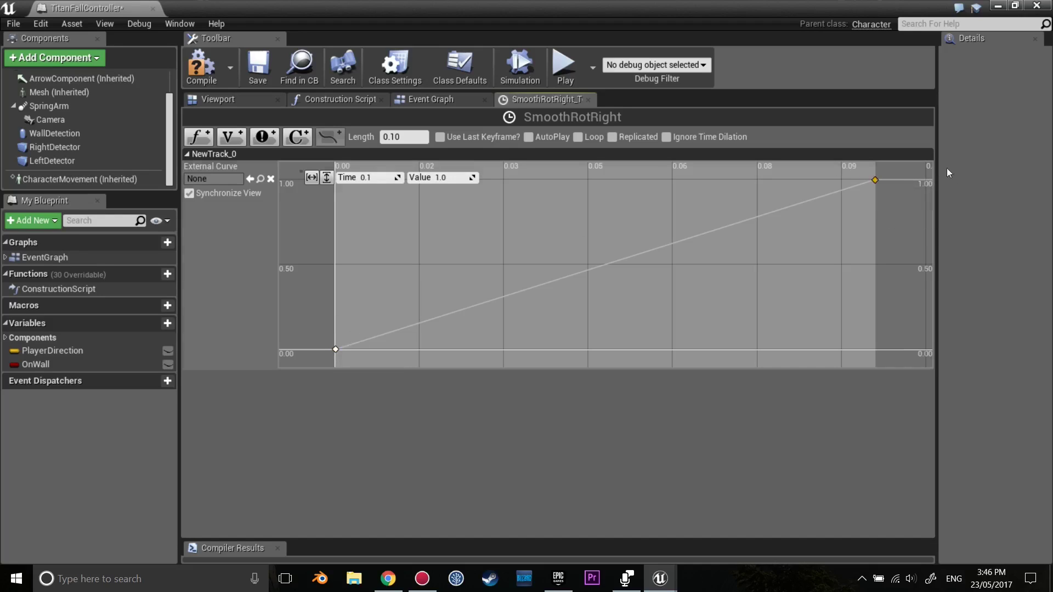
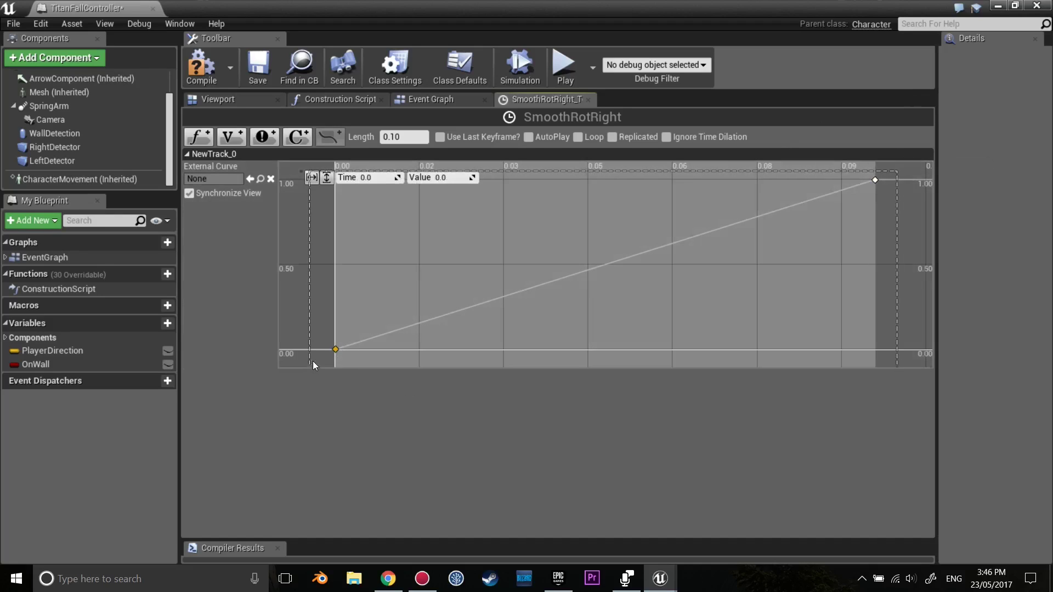
Step: Give both SmoothRotRight curve keys Auto interpolation and compile the blueprint
{"action": "left_click", "coordinate": [336, 349], "text": "ctrl"}
{"action": "right_click", "coordinate": [338, 351]}
{"action": "left_click", "coordinate": [368, 367]}
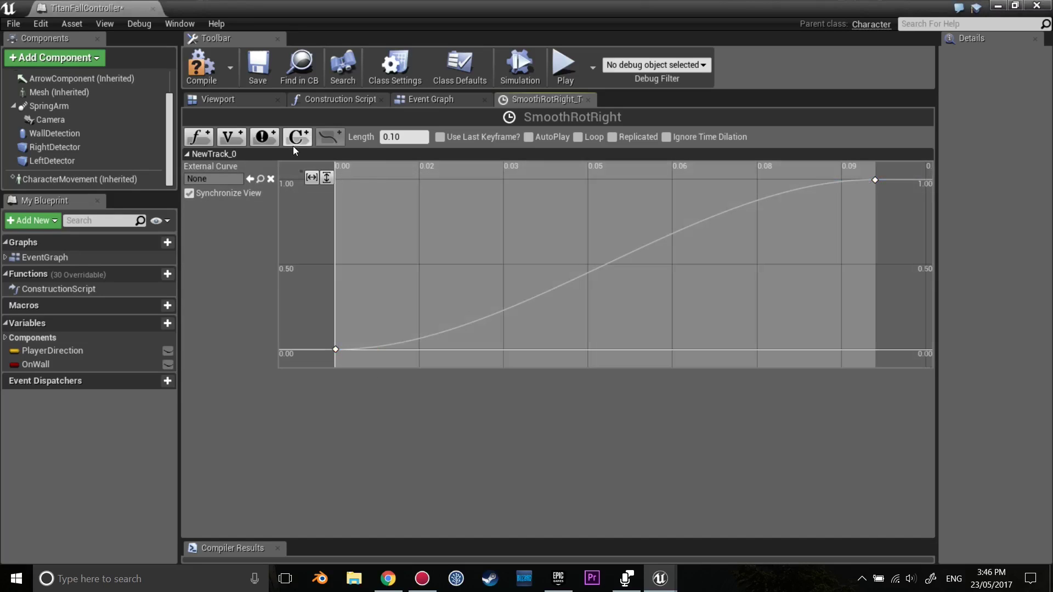
{"action": "left_click", "coordinate": [200, 73]}
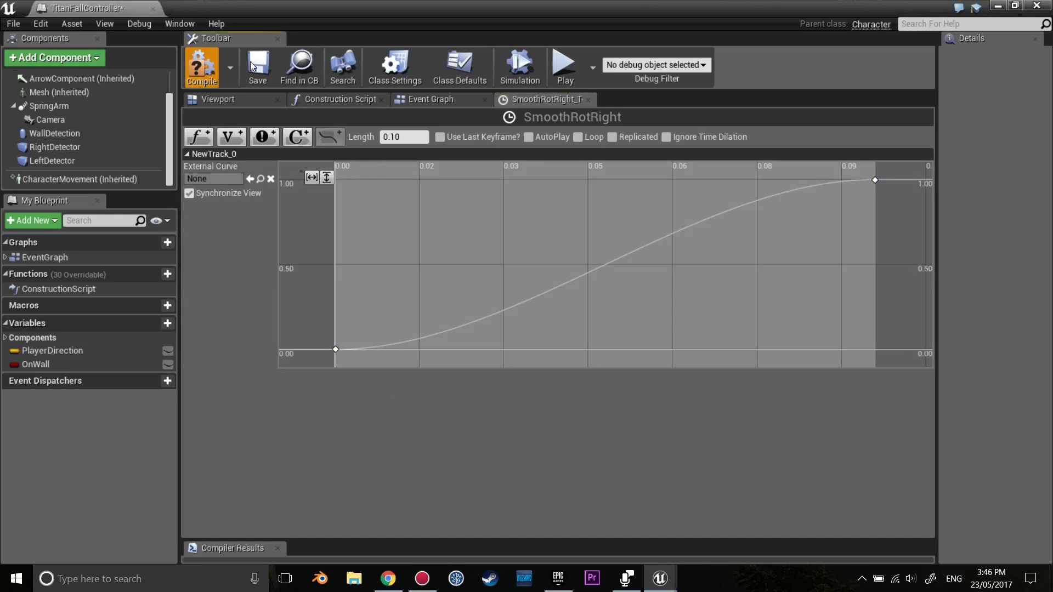
{"action": "left_click", "coordinate": [447, 98]}
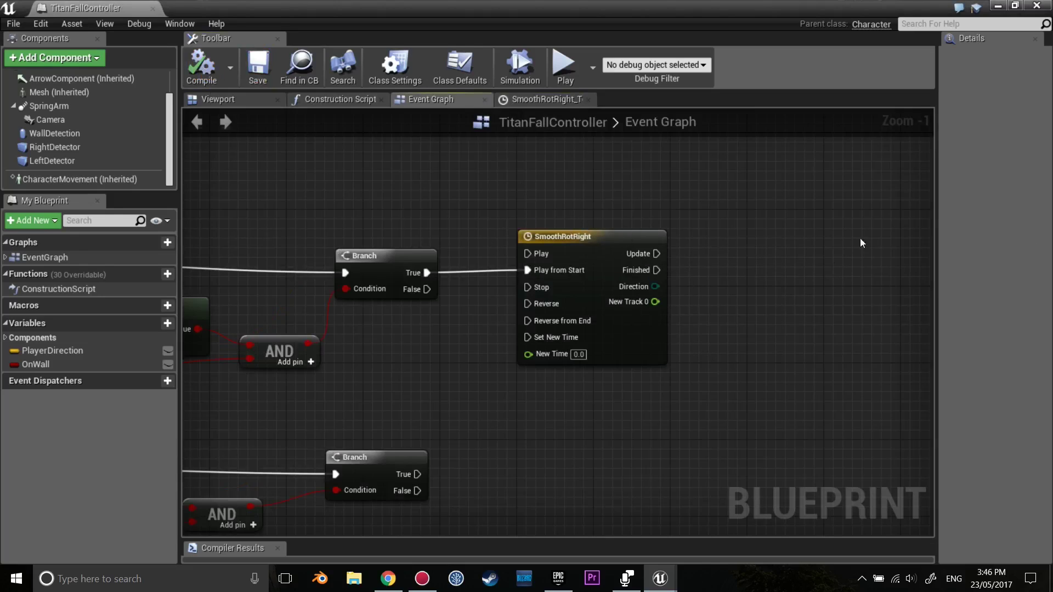
Step: Add a Get Player Controller node to the left of the SmoothRotRight timeline
{"action": "right_click_drag", "start_coordinate": [743, 284], "coordinate": [791, 297]}
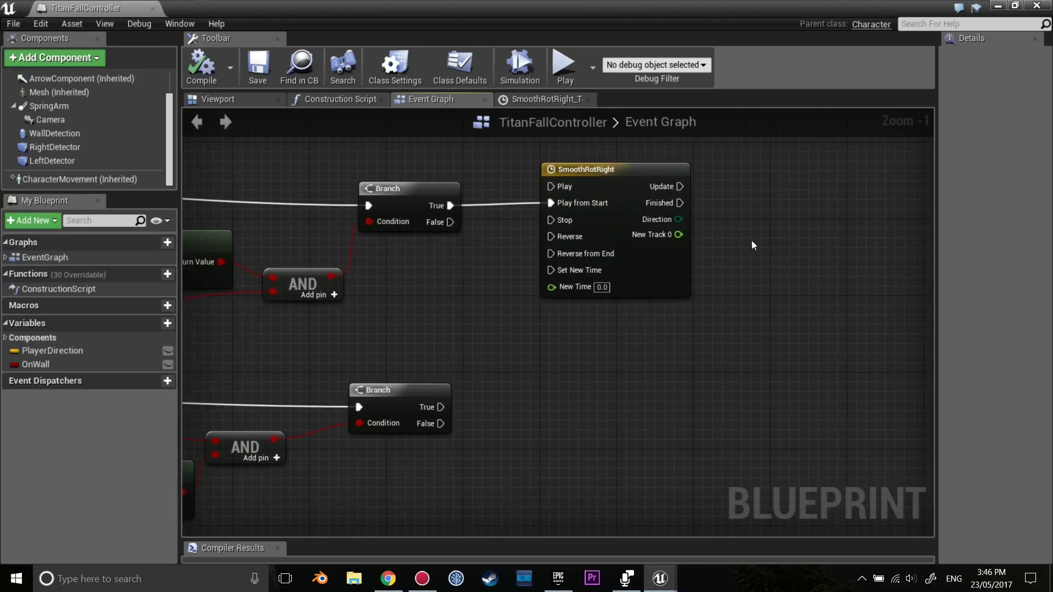
{"action": "right_click_drag", "start_coordinate": [870, 253], "coordinate": [819, 290]}
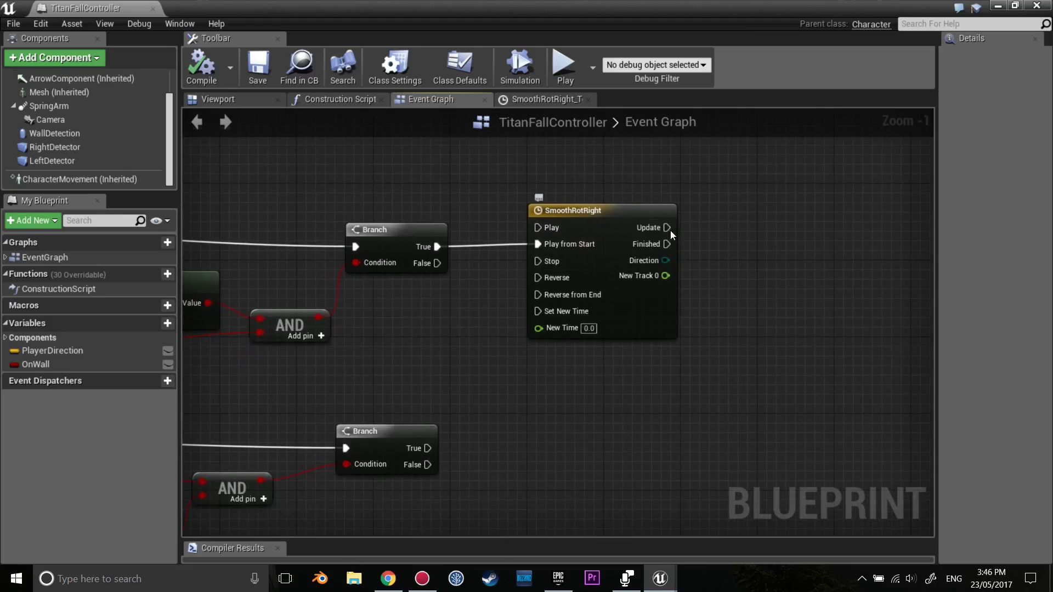
{"action": "left_click_drag", "start_coordinate": [670, 231], "coordinate": [838, 227]}
{"action": "type", "text": "set control"}
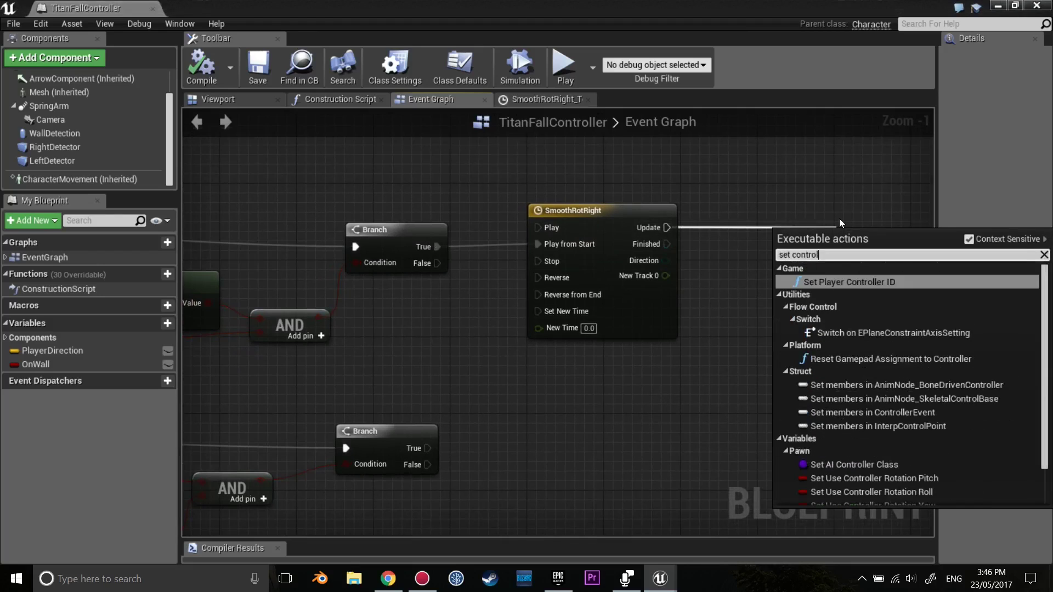
{"action": "type", "text": " rotation"}
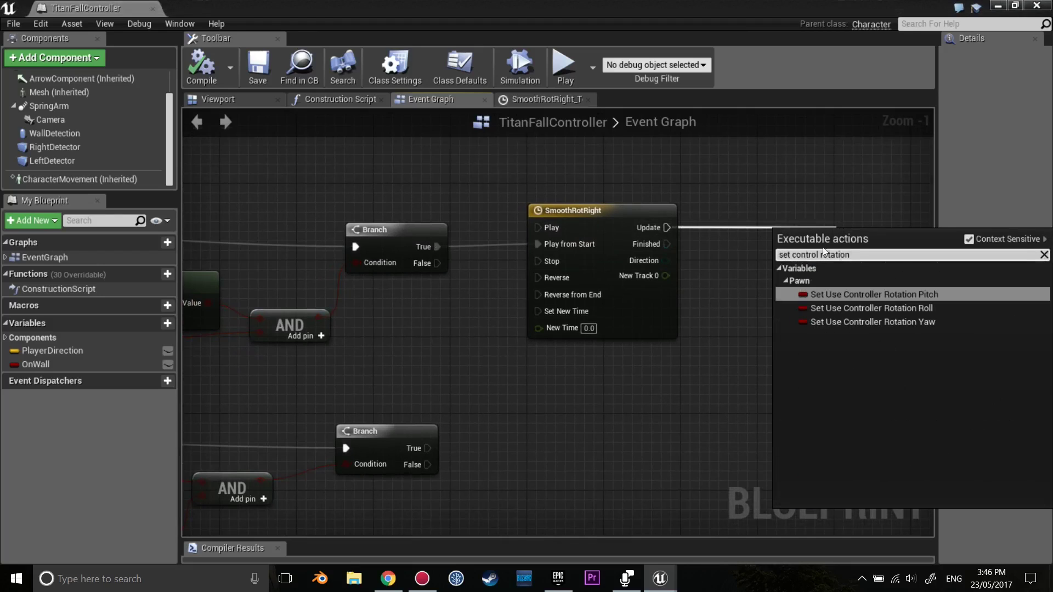
{"action": "right_click_drag", "start_coordinate": [687, 387], "coordinate": [628, 357]}
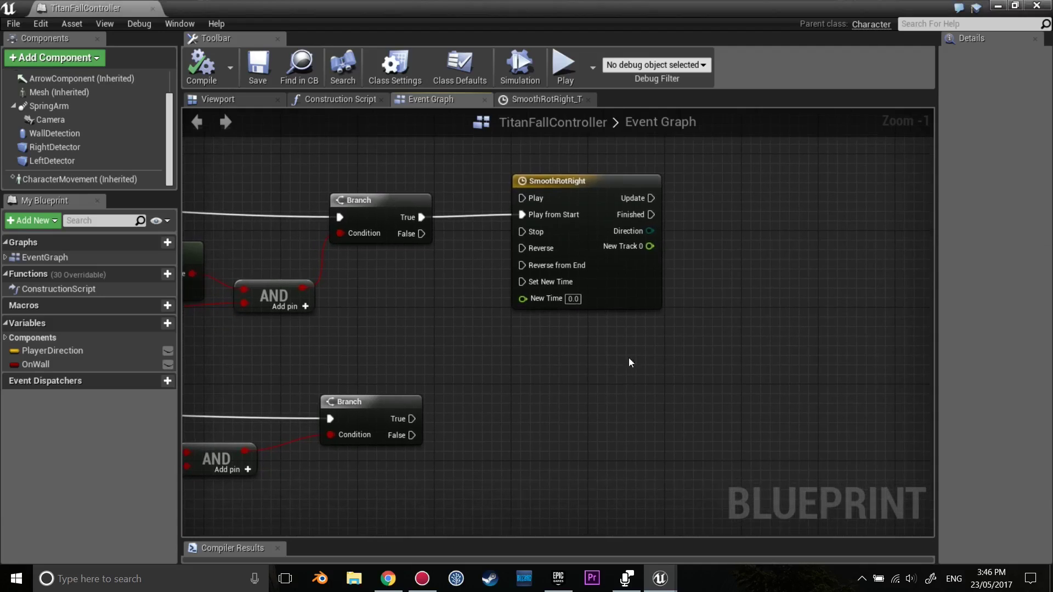
{"action": "right_click", "coordinate": [610, 358]}
{"action": "type", "text": "get playe"}
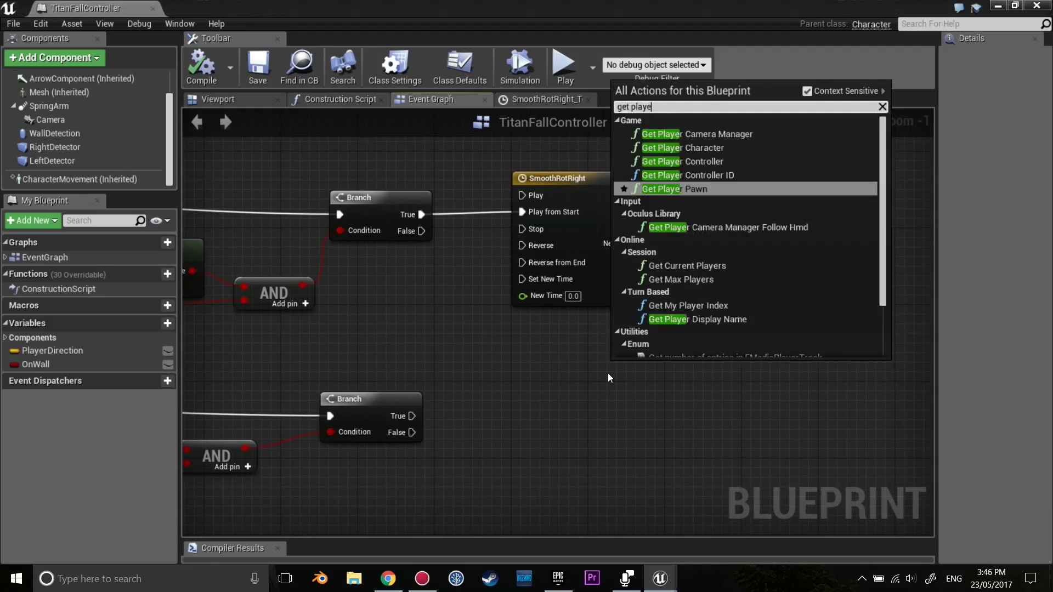
{"action": "type", "text": "r controll"}
{"action": "key", "text": "Return"}
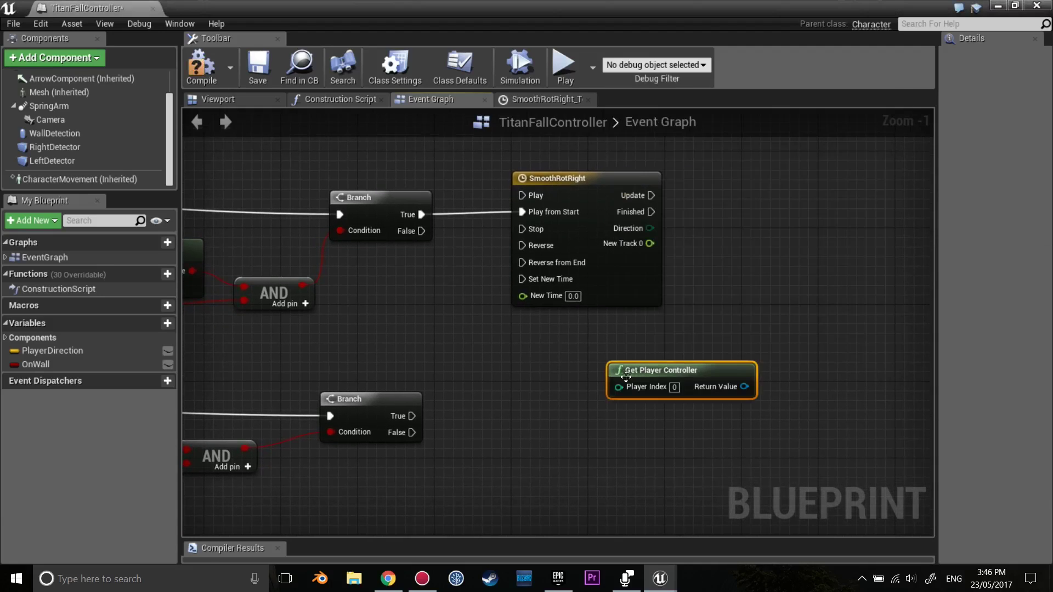
{"action": "left_click_drag", "start_coordinate": [625, 377], "coordinate": [549, 368]}
{"action": "left_click", "coordinate": [737, 313]}
{"action": "right_click_drag", "start_coordinate": [737, 314], "coordinate": [652, 318]}
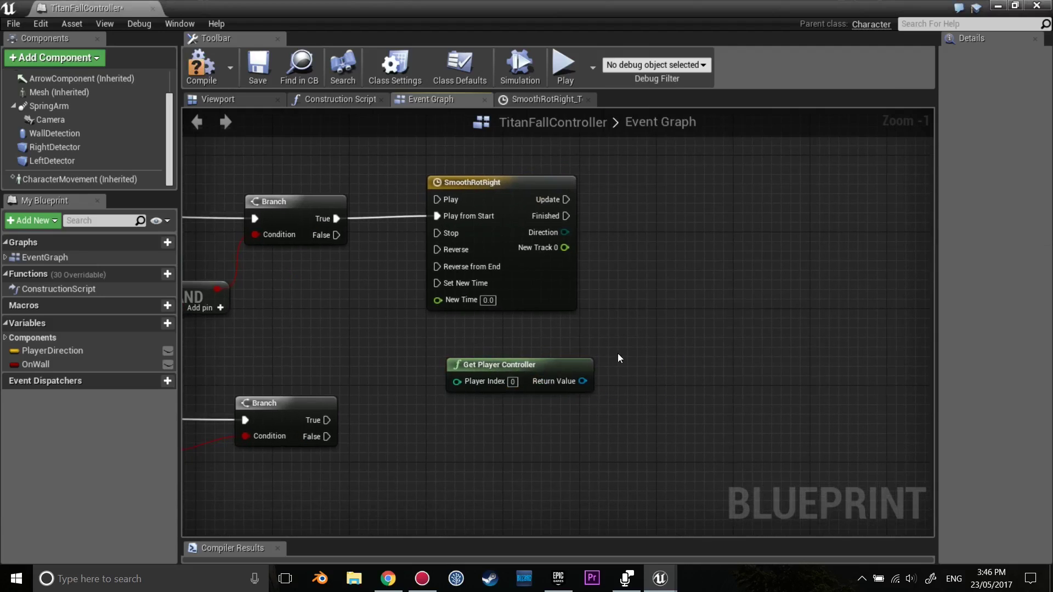
Step: Add a Set Control Rotation node targeting Get Player Controller's Return Value
{"action": "left_click_drag", "start_coordinate": [583, 381], "coordinate": [676, 208]}
{"action": "type", "text": "set"}
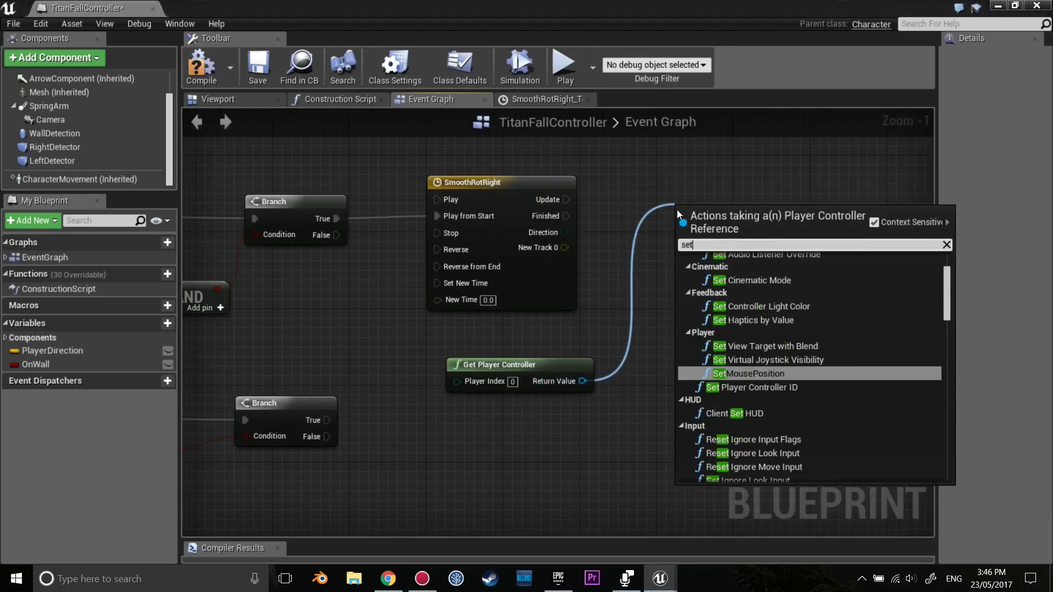
{"action": "type", "text": " control"}
{"action": "key", "text": "Return"}
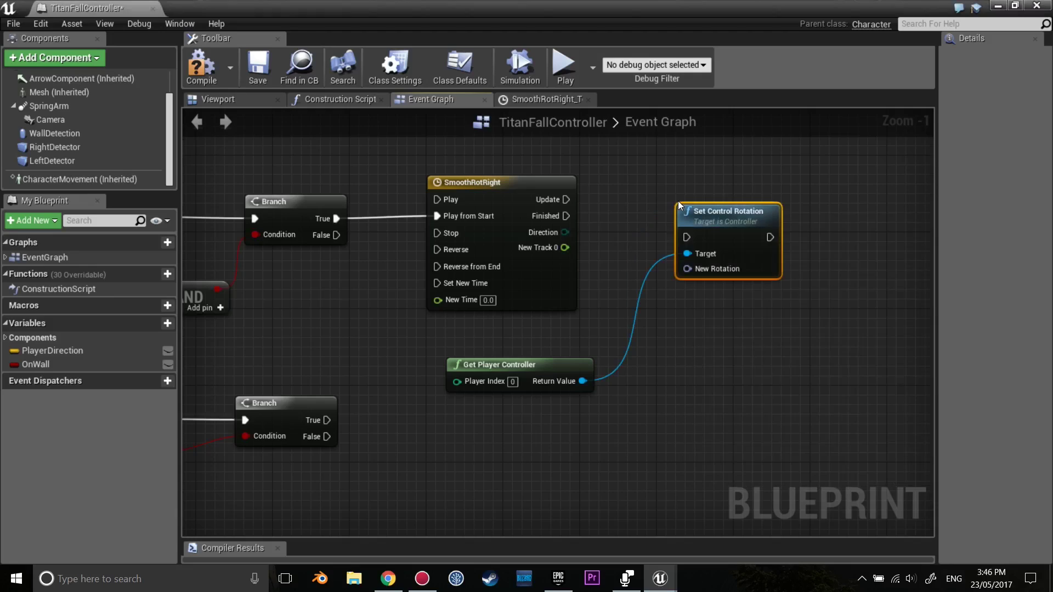
{"action": "left_click_drag", "start_coordinate": [678, 206], "coordinate": [727, 187]}
{"action": "left_click_drag", "start_coordinate": [565, 199], "coordinate": [731, 220]}
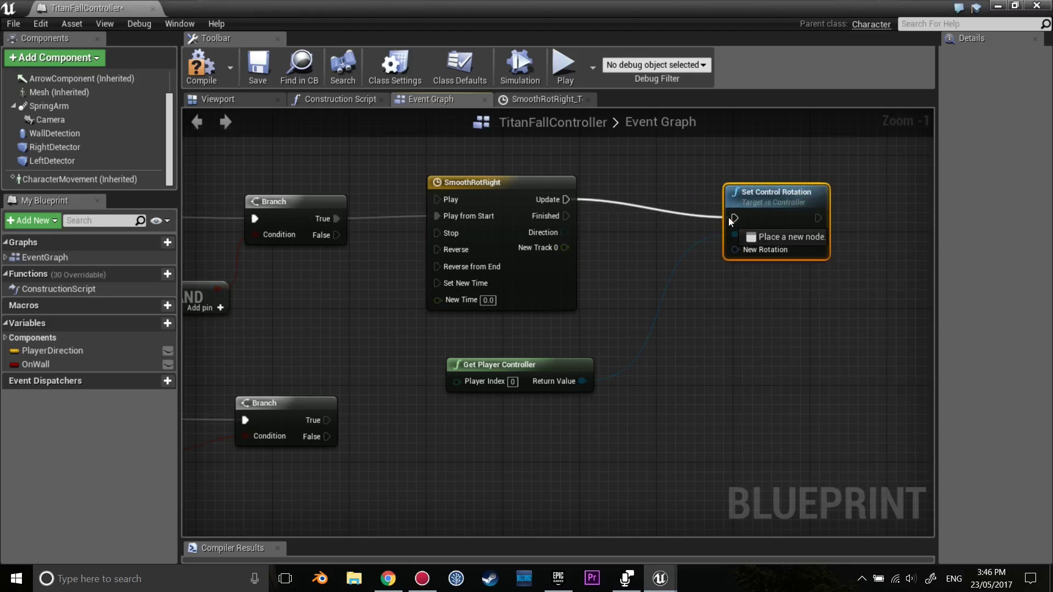
Step: Wire the timeline's Update output into Set Control Rotation's execution input
{"action": "left_click_drag", "start_coordinate": [799, 192], "coordinate": [866, 173]}
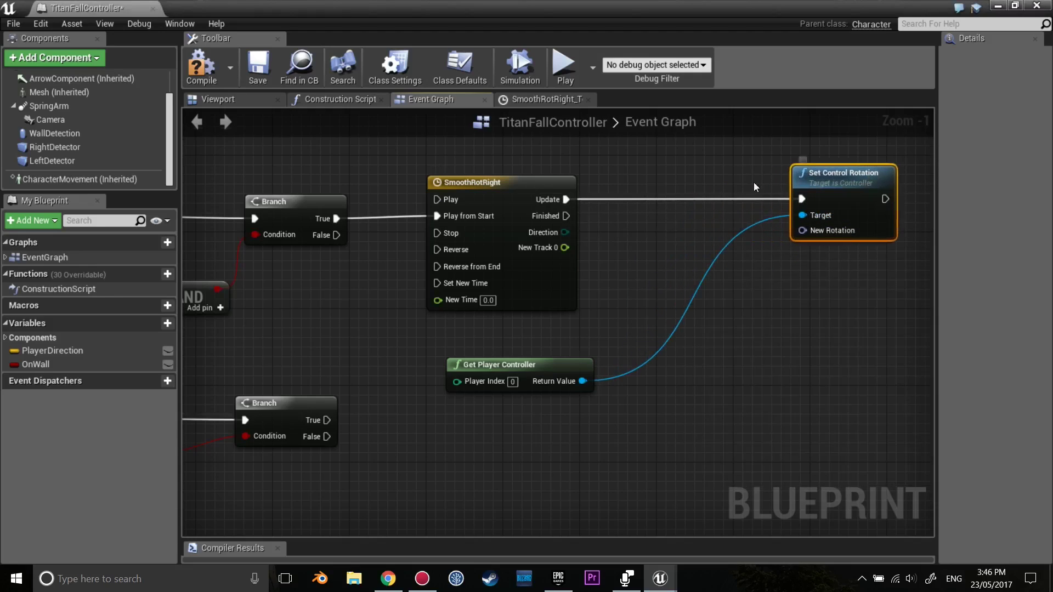
{"action": "left_click_drag", "start_coordinate": [803, 230], "coordinate": [761, 288]}
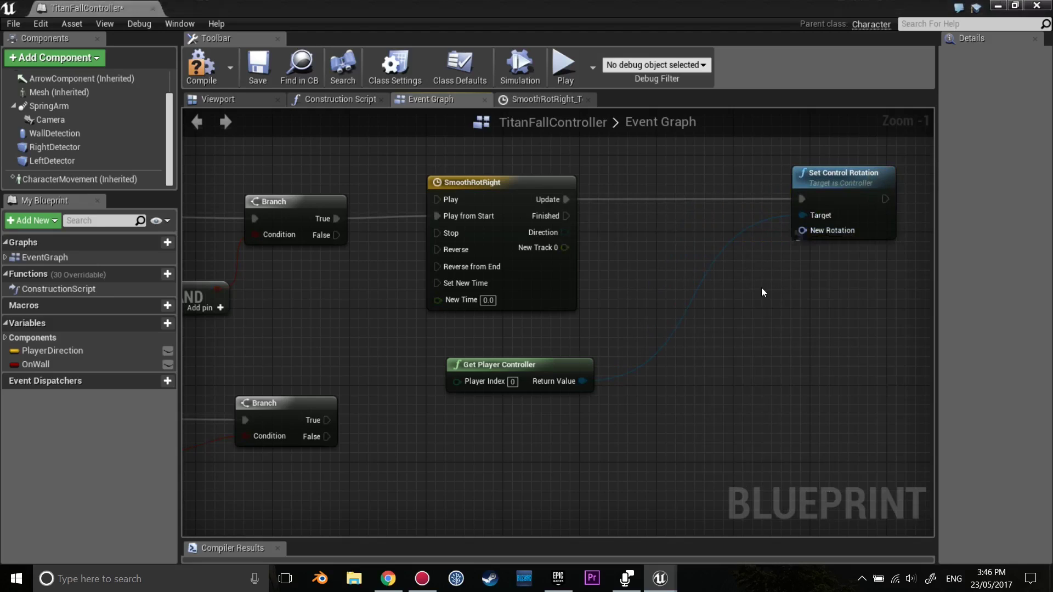
{"action": "left_click_drag", "start_coordinate": [581, 374], "coordinate": [726, 374]}
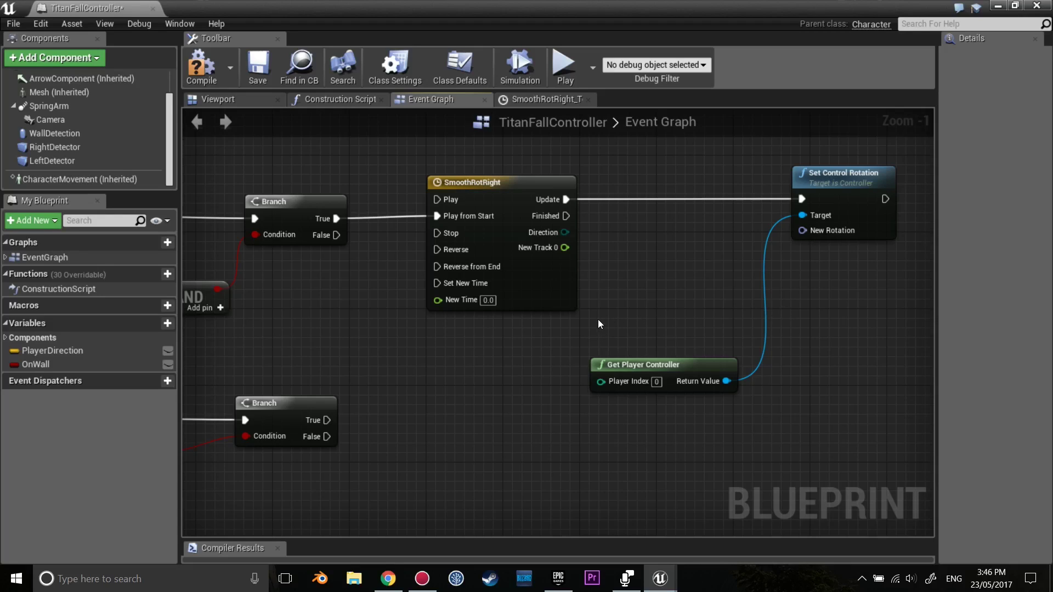
{"action": "right_click_drag", "start_coordinate": [658, 334], "coordinate": [645, 279]}
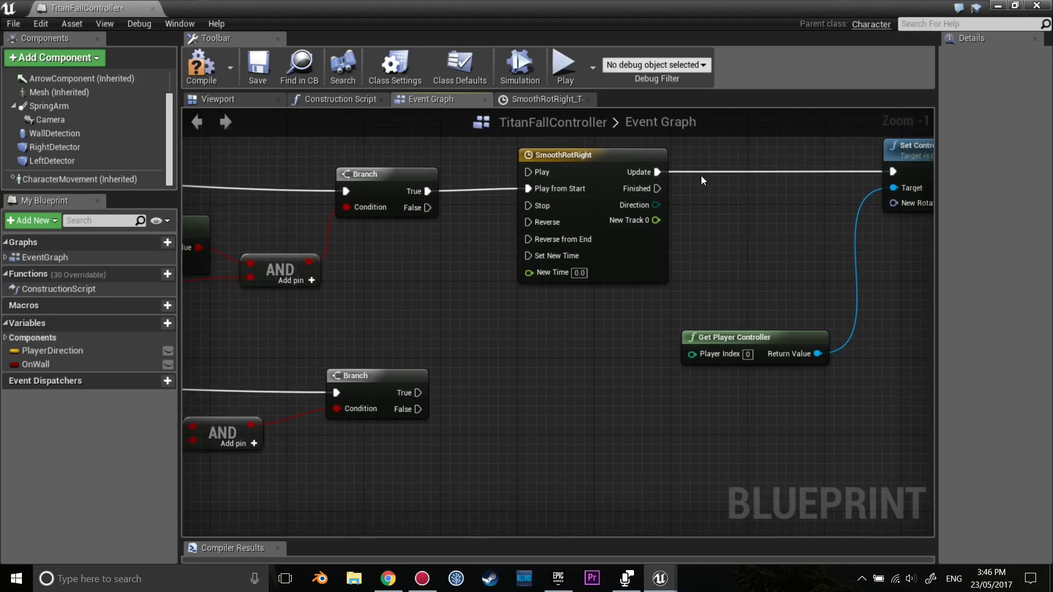
{"action": "right_click_drag", "start_coordinate": [702, 180], "coordinate": [636, 197]}
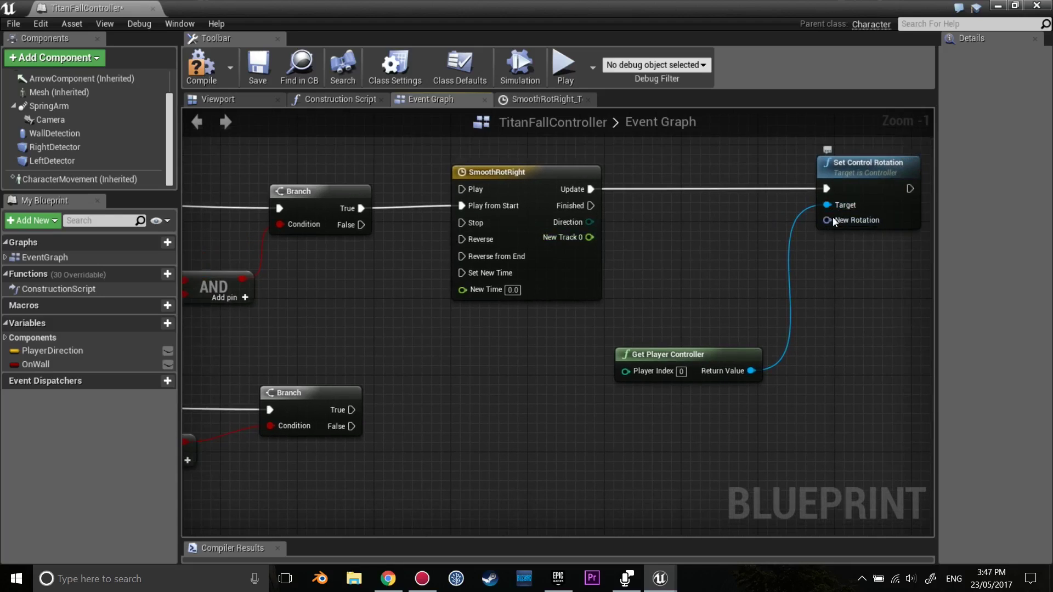
Step: Add a Lerp (Rotator) feeding Set Control Rotation's New Rotation and arrange the nodes
{"action": "left_click_drag", "start_coordinate": [833, 220], "coordinate": [653, 229]}
{"action": "type", "text": "lerp"}
{"action": "key", "text": "Return"}
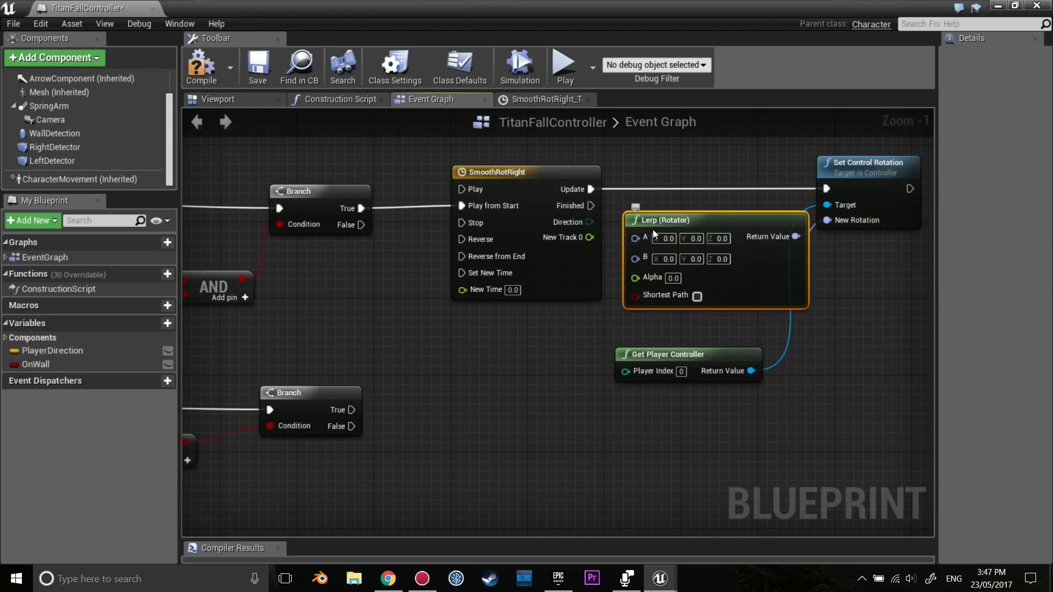
{"action": "mouse_move", "coordinate": [838, 190]}
{"action": "right_mouse_down"}
{"action": "mouse_move", "coordinate": [783, 253]}
{"action": "mouse_move", "coordinate": [751, 257]}
{"action": "right_mouse_up"}
{"action": "left_click_drag", "start_coordinate": [798, 181], "coordinate": [875, 181]}
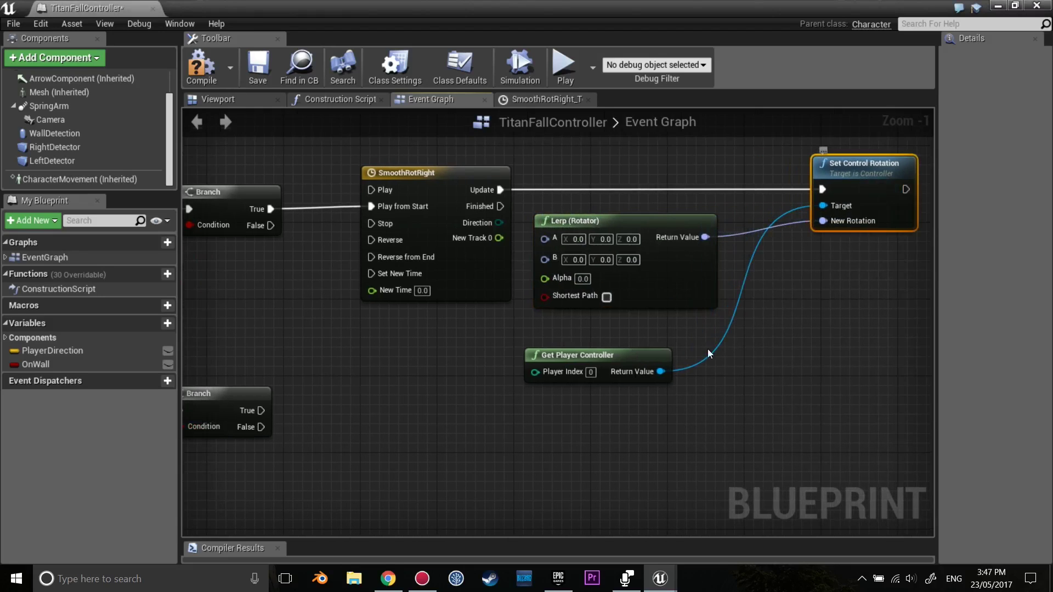
{"action": "left_click_drag", "start_coordinate": [598, 355], "coordinate": [694, 346]}
{"action": "mouse_move", "coordinate": [561, 258]}
{"action": "left_mouse_down"}
{"action": "mouse_move", "coordinate": [608, 277]}
{"action": "mouse_move", "coordinate": [570, 253]}
{"action": "mouse_move", "coordinate": [553, 317]}
{"action": "mouse_move", "coordinate": [496, 358]}
{"action": "left_mouse_up"}
{"action": "left_click", "coordinate": [600, 277]}
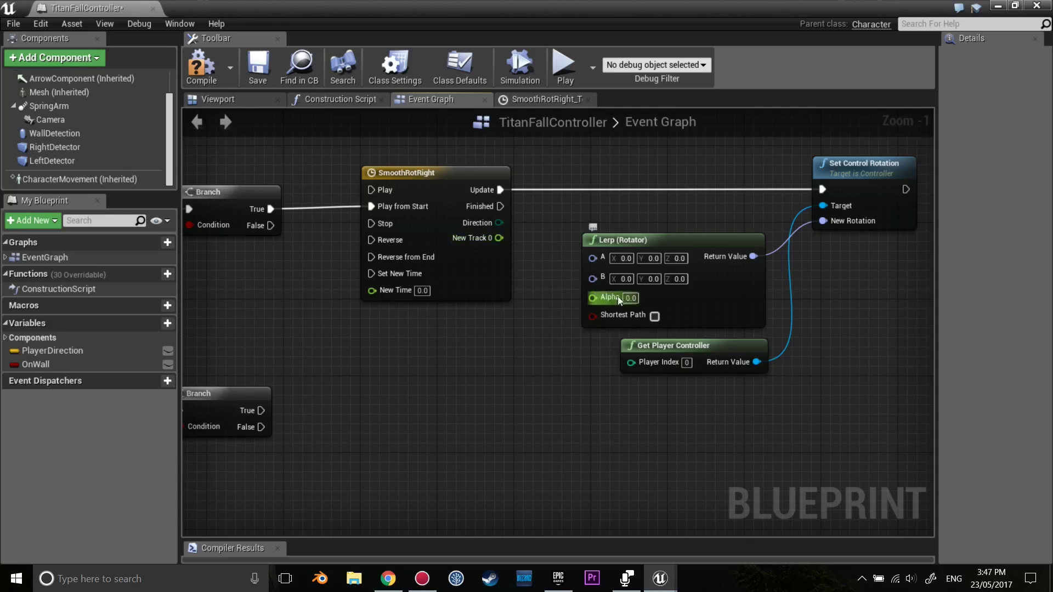
Step: Connect the timeline's New Track 0 output to the Lerp's Alpha input
{"action": "left_click", "coordinate": [462, 178]}
{"action": "left_click_drag", "start_coordinate": [499, 237], "coordinate": [593, 297]}
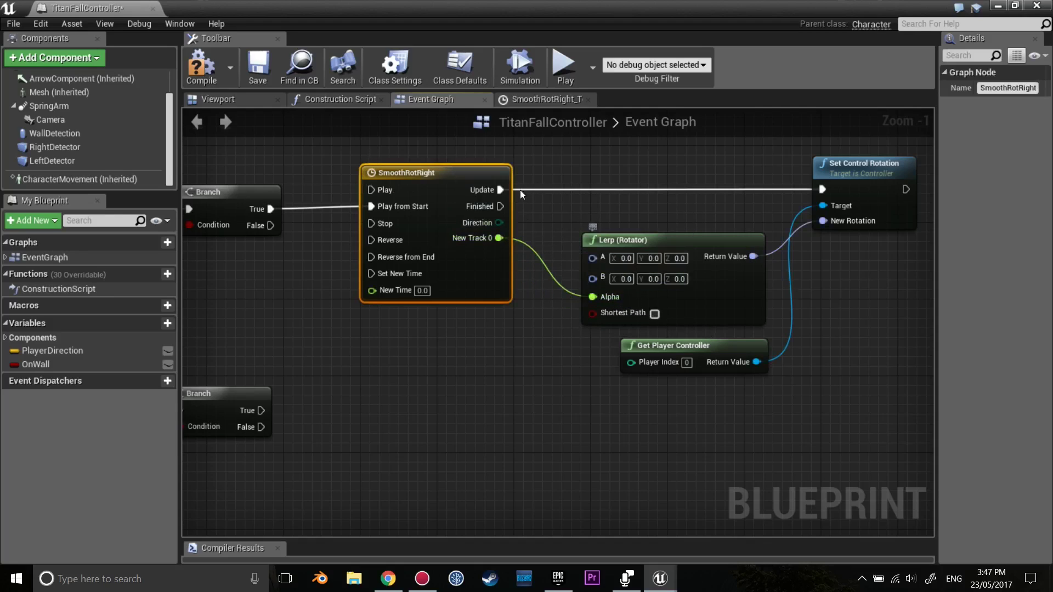
{"action": "left_click", "coordinate": [535, 98]}
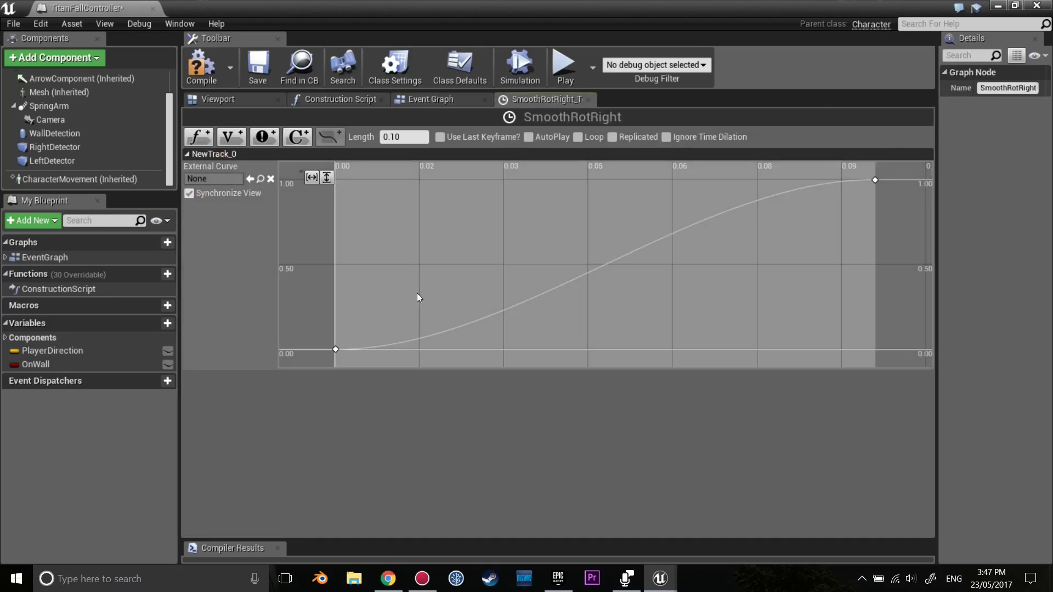
{"action": "left_click", "coordinate": [432, 99]}
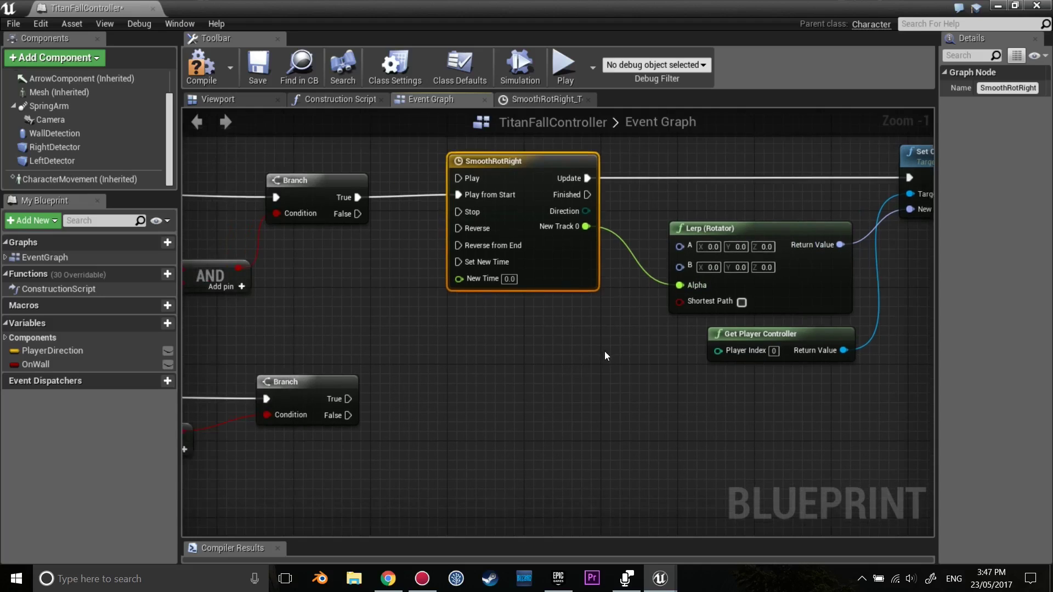
{"action": "left_click", "coordinate": [578, 403]}
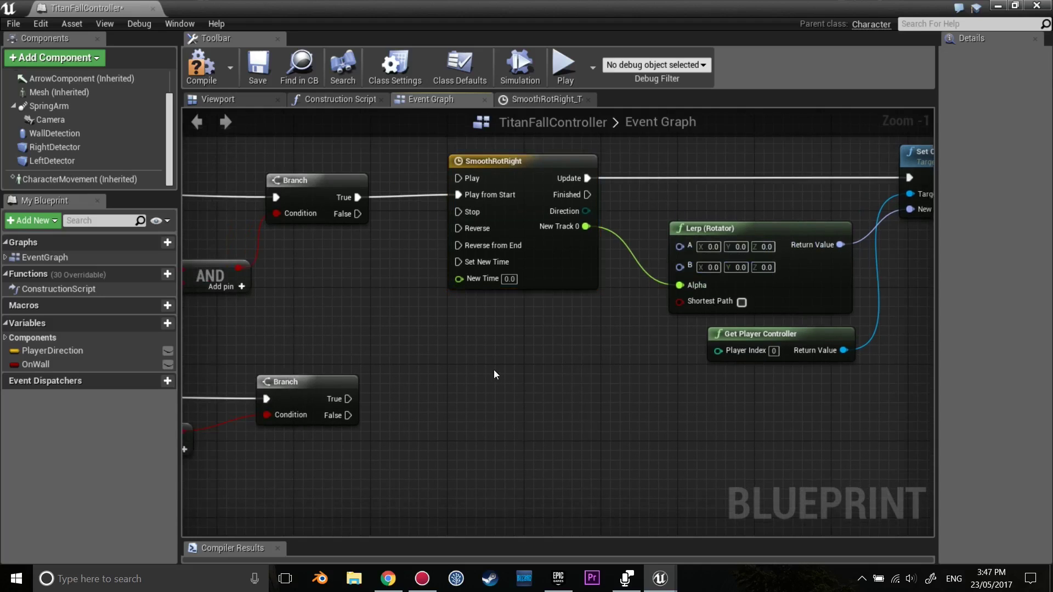
{"action": "scroll", "coordinate": [494, 370], "scroll_direction": "down", "scroll_amount": 1}
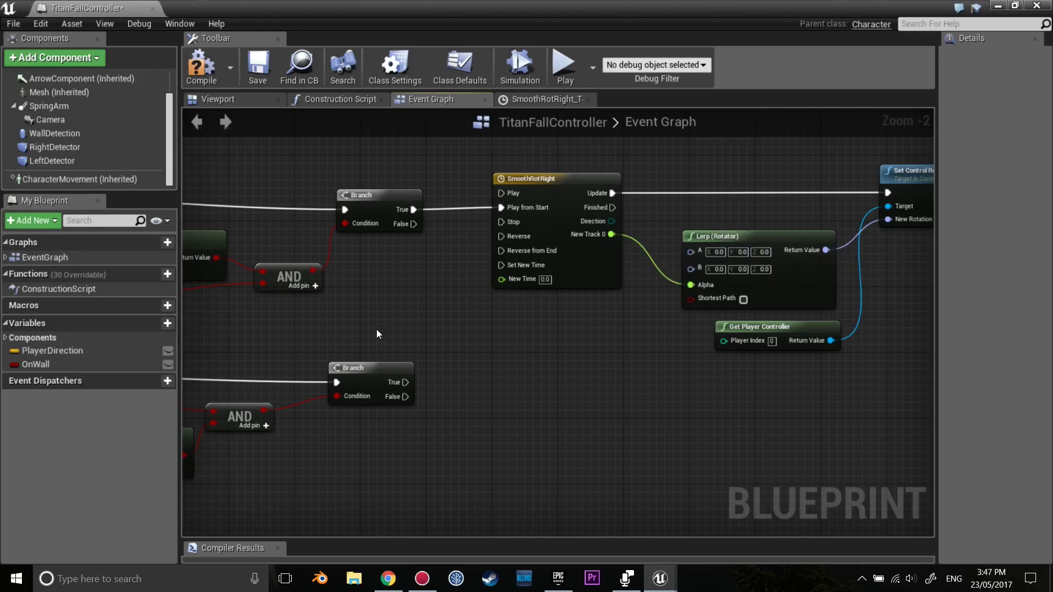
Step: Add a GetActorRotation node and wire its Return Value into the Lerp (Rotator)'s A input
{"action": "right_click", "coordinate": [346, 327]}
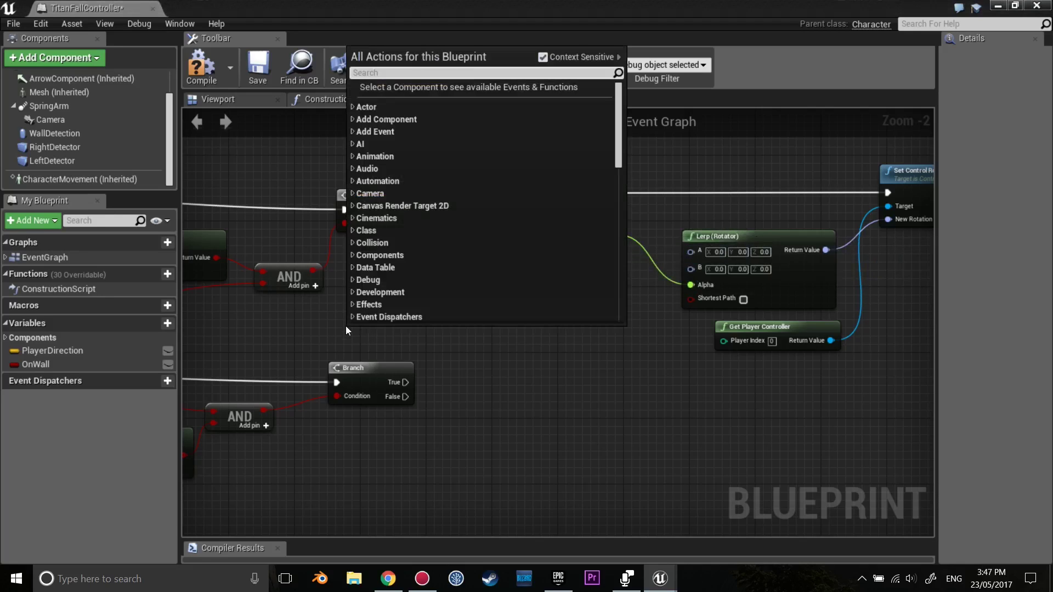
{"action": "type", "text": "getactor"}
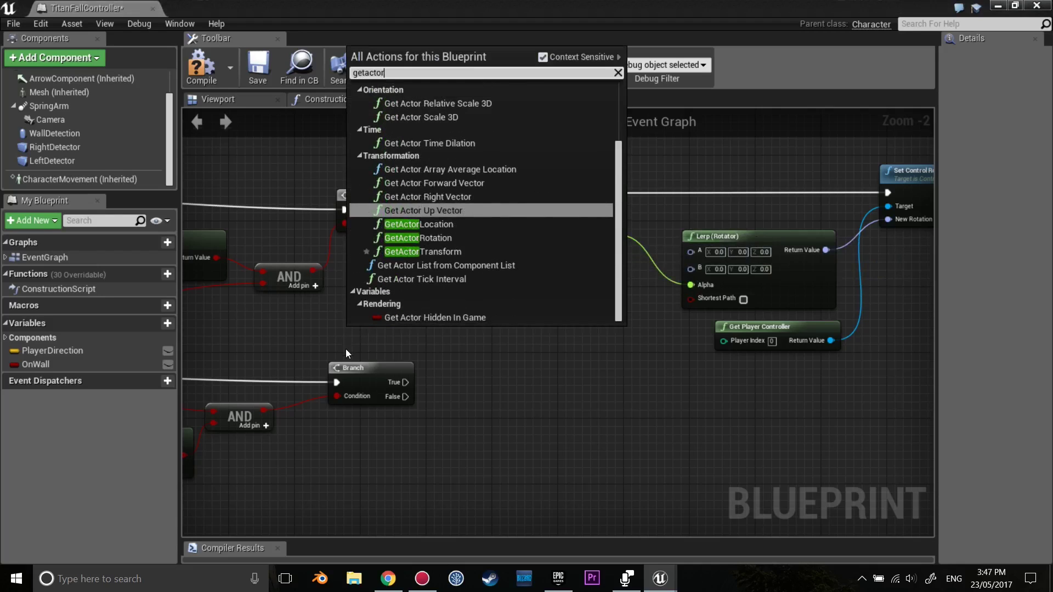
{"action": "type", "text": "rot"}
{"action": "key", "text": "Return"}
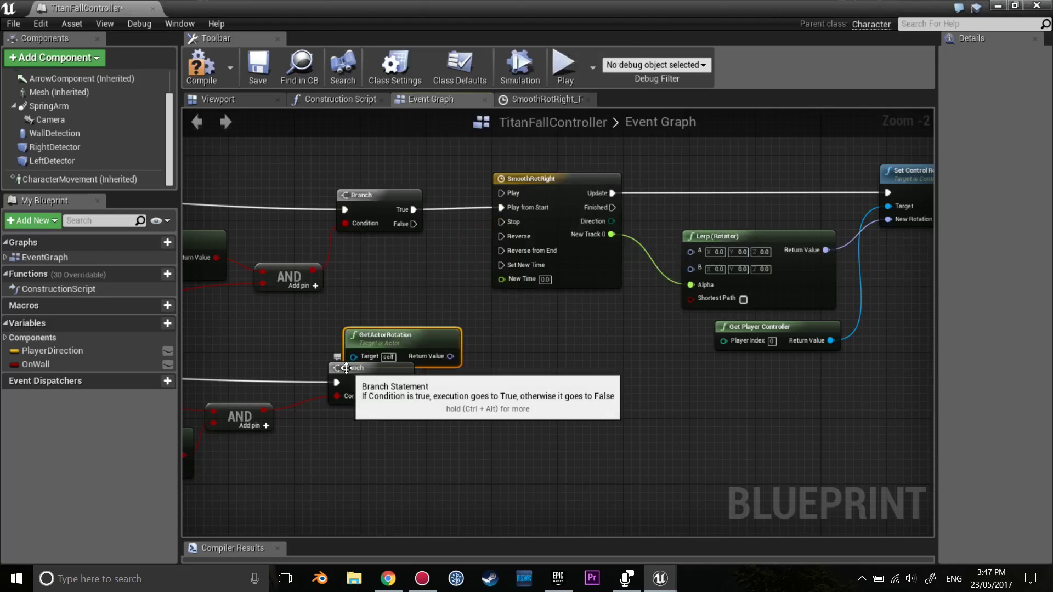
{"action": "mouse_move", "coordinate": [418, 331]}
{"action": "left_mouse_down"}
{"action": "mouse_move", "coordinate": [368, 323]}
{"action": "mouse_move", "coordinate": [699, 248]}
{"action": "left_mouse_up"}
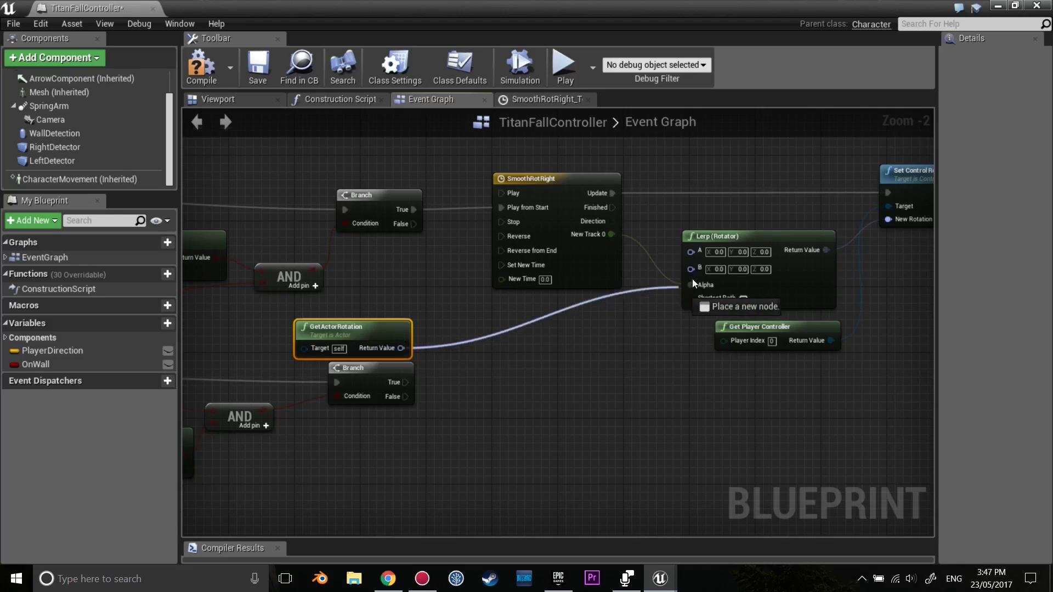
{"action": "left_click_drag", "start_coordinate": [393, 320], "coordinate": [402, 314]}
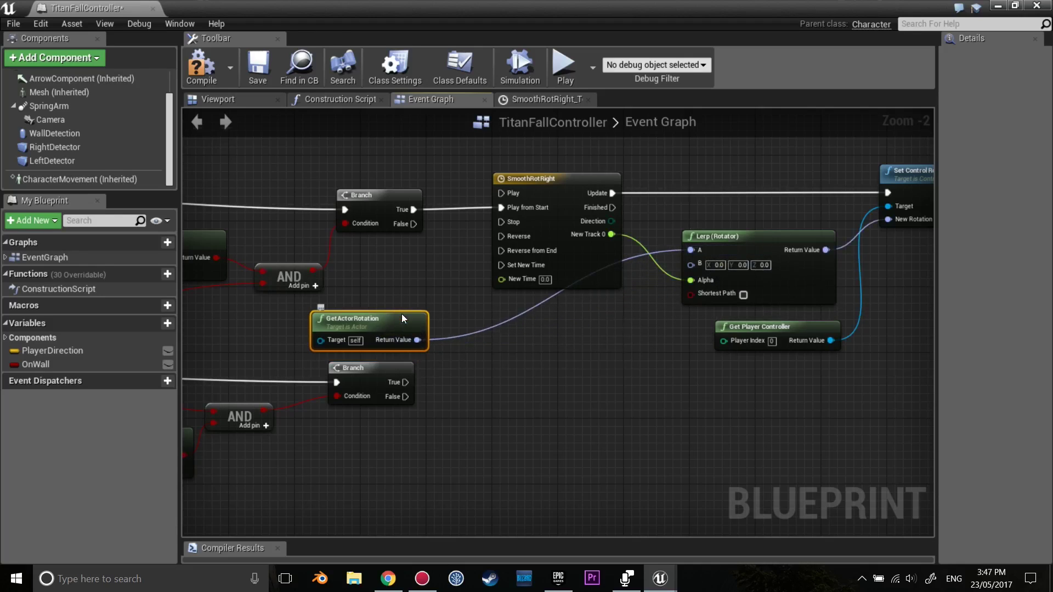
{"action": "right_click_drag", "start_coordinate": [539, 355], "coordinate": [530, 357]}
{"action": "scroll", "coordinate": [531, 357], "scroll_direction": "up", "scroll_amount": 1}
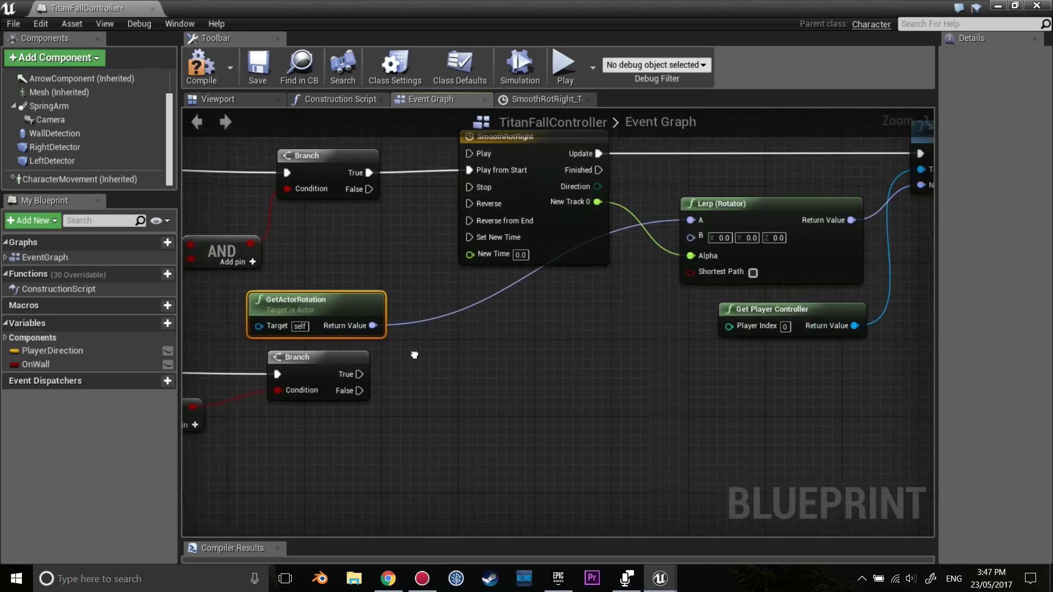
{"action": "mouse_move", "coordinate": [353, 356]}
{"action": "right_mouse_down"}
{"action": "mouse_move", "coordinate": [411, 343]}
{"action": "mouse_move", "coordinate": [563, 422]}
{"action": "right_mouse_up"}
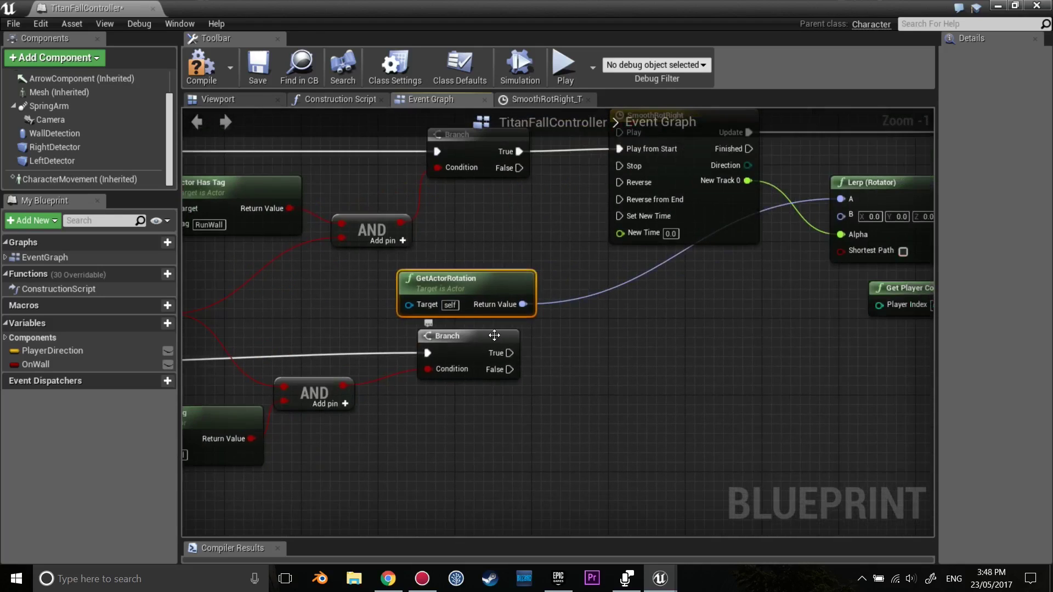
{"action": "left_click", "coordinate": [604, 358]}
{"action": "right_click_drag", "start_coordinate": [618, 339], "coordinate": [602, 355]}
{"action": "scroll", "coordinate": [575, 374], "scroll_direction": "up", "scroll_amount": 1}
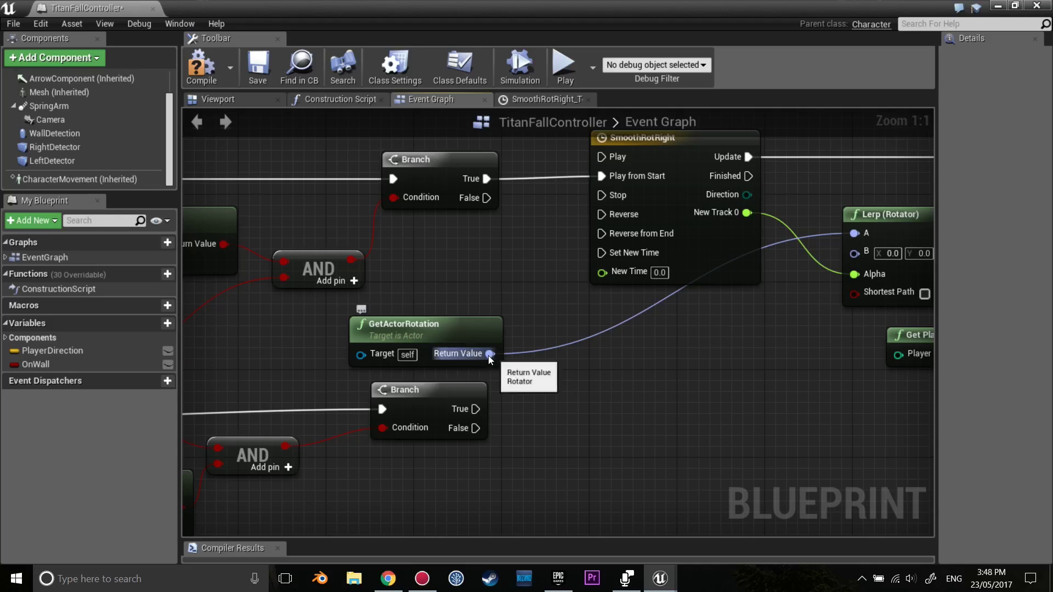
Step: Add a Break Rotator fed by GetActorRotation and place it beside that node
{"action": "left_click_drag", "start_coordinate": [489, 355], "coordinate": [615, 335]}
{"action": "type", "text": "b"}
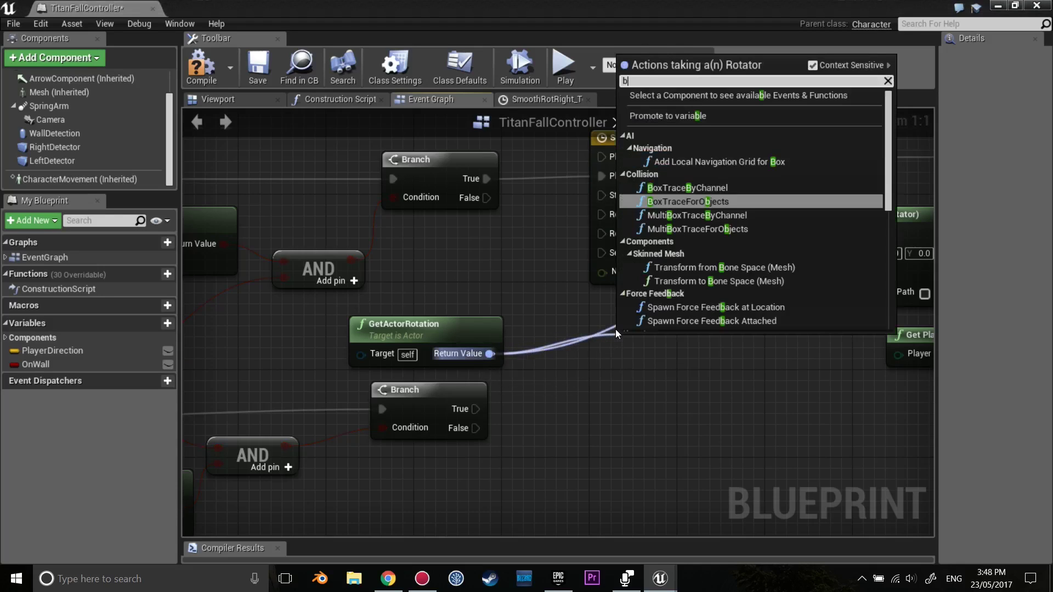
{"action": "type", "text": "reak"}
{"action": "key", "text": "Return"}
{"action": "left_click", "coordinate": [634, 344]}
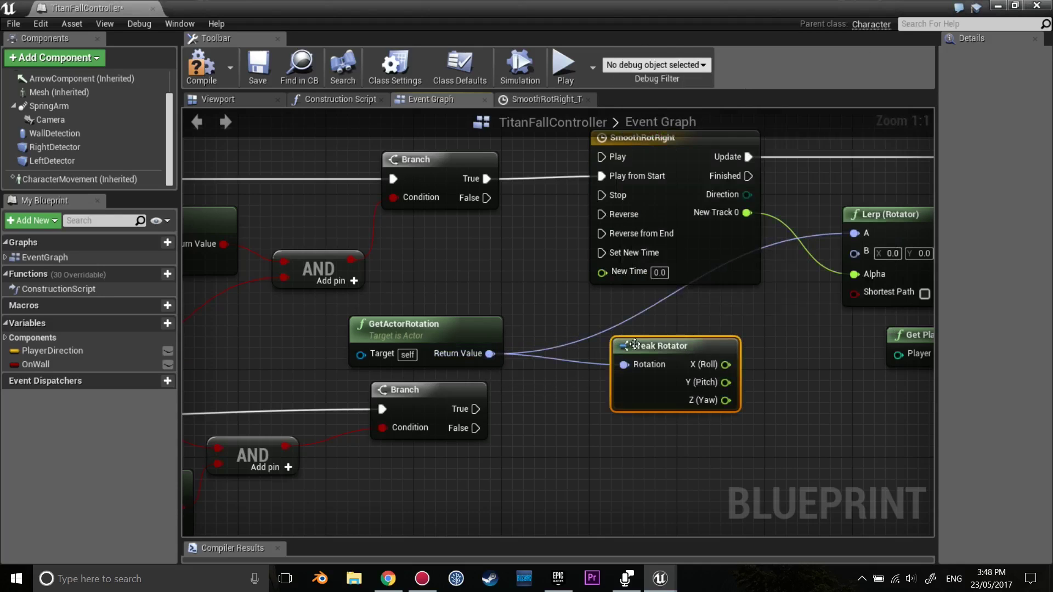
{"action": "left_click_drag", "start_coordinate": [635, 344], "coordinate": [579, 311]}
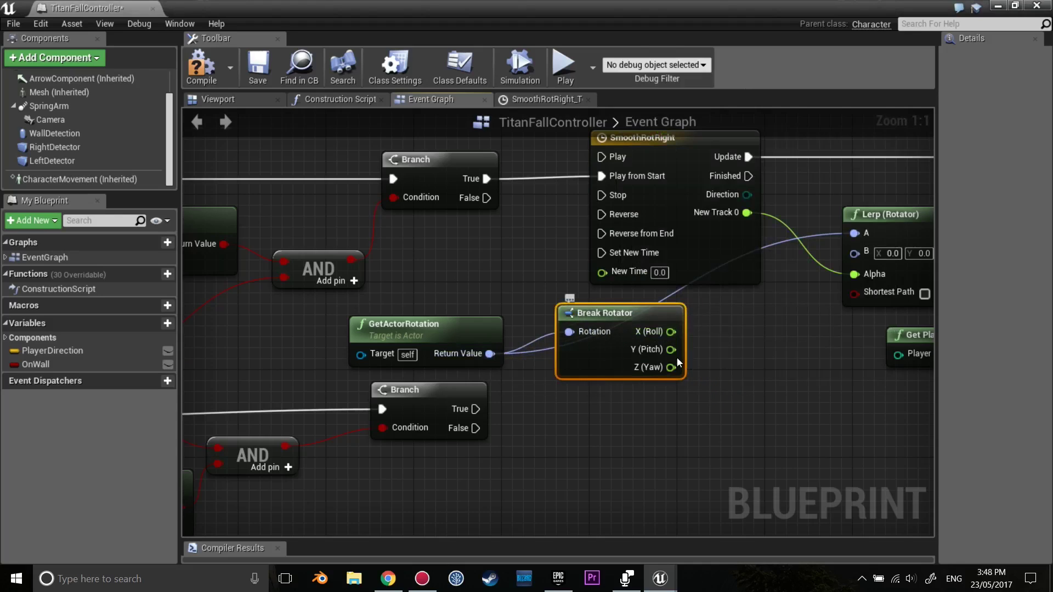
{"action": "left_click", "coordinate": [735, 376]}
{"action": "mouse_move", "coordinate": [700, 392]}
{"action": "right_mouse_down"}
{"action": "mouse_move", "coordinate": [595, 394]}
{"action": "mouse_move", "coordinate": [511, 355]}
{"action": "right_mouse_up"}
{"action": "left_click", "coordinate": [503, 315]}
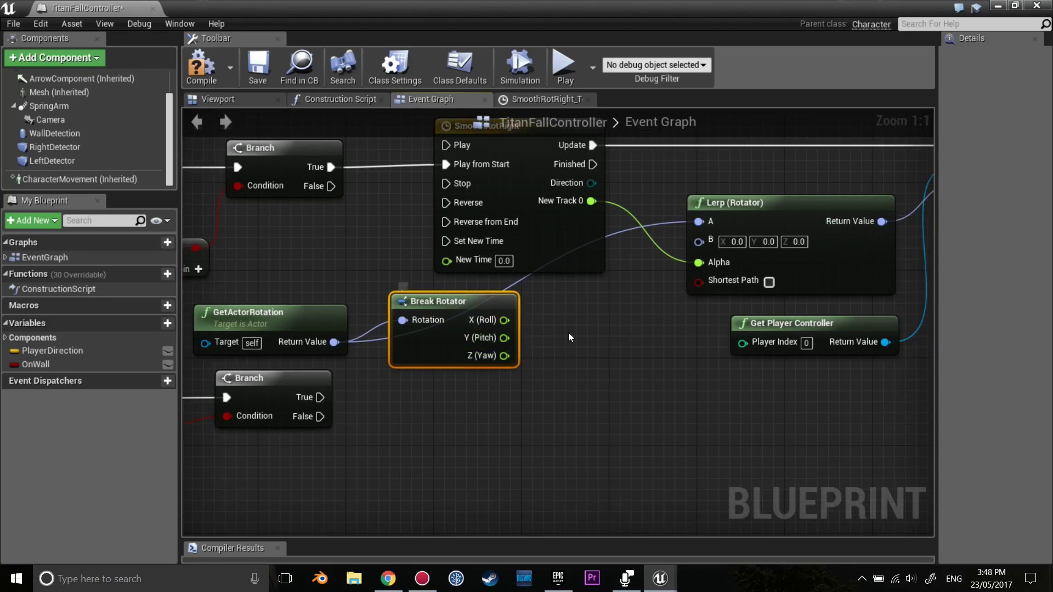
Step: Add a Make Rotator next to the Break Rotator and realign the Lerp (Rotator) node
{"action": "right_click", "coordinate": [562, 295]}
{"action": "type", "text": "make r"}
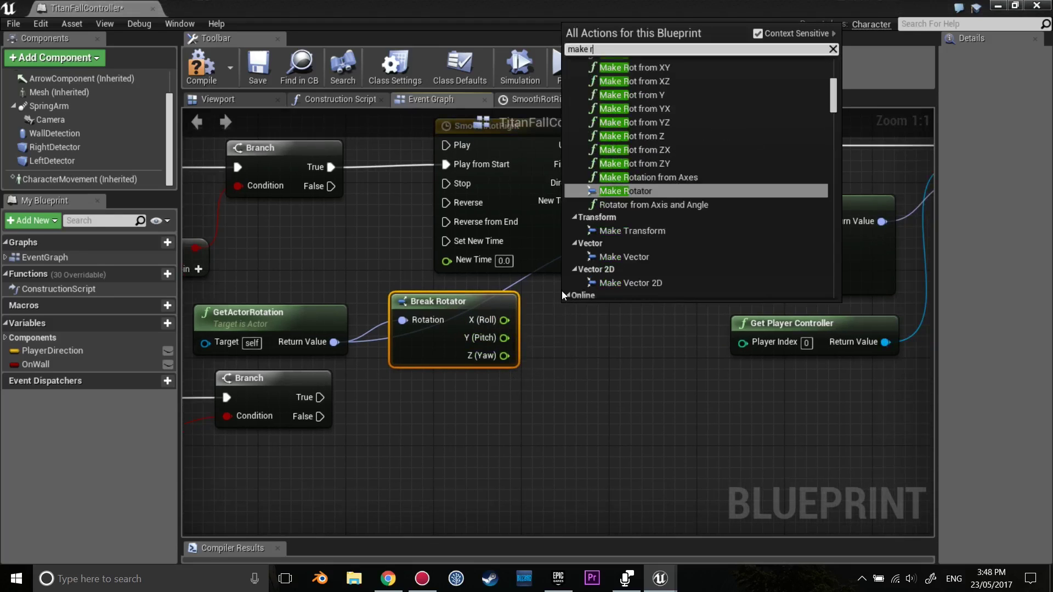
{"action": "type", "text": "o"}
{"action": "key", "text": "Return"}
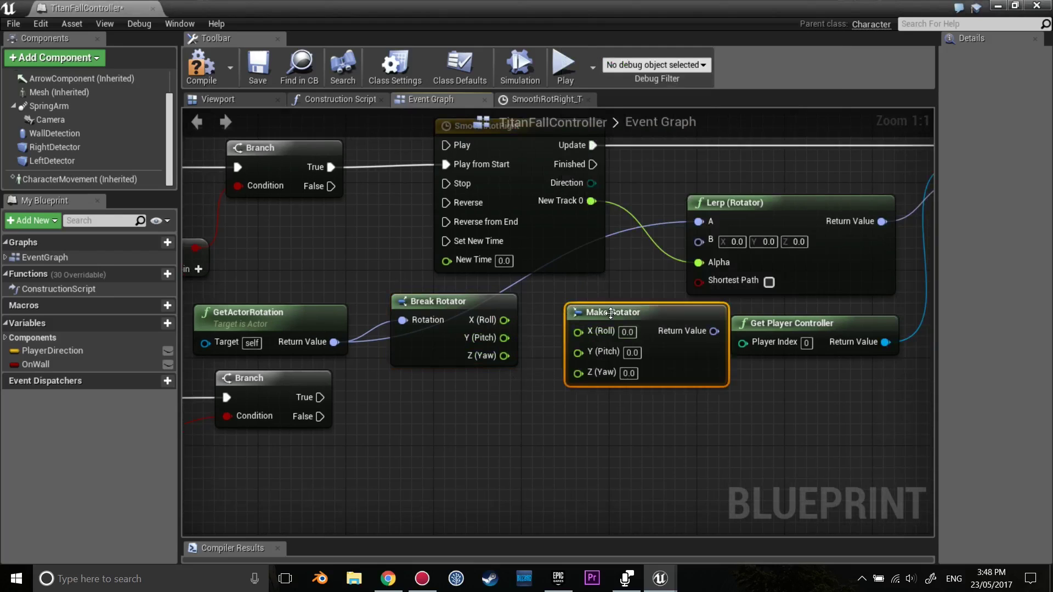
{"action": "left_click_drag", "start_coordinate": [611, 312], "coordinate": [581, 302]}
{"action": "right_click_drag", "start_coordinate": [865, 191], "coordinate": [778, 203]}
{"action": "left_click", "coordinate": [765, 215]}
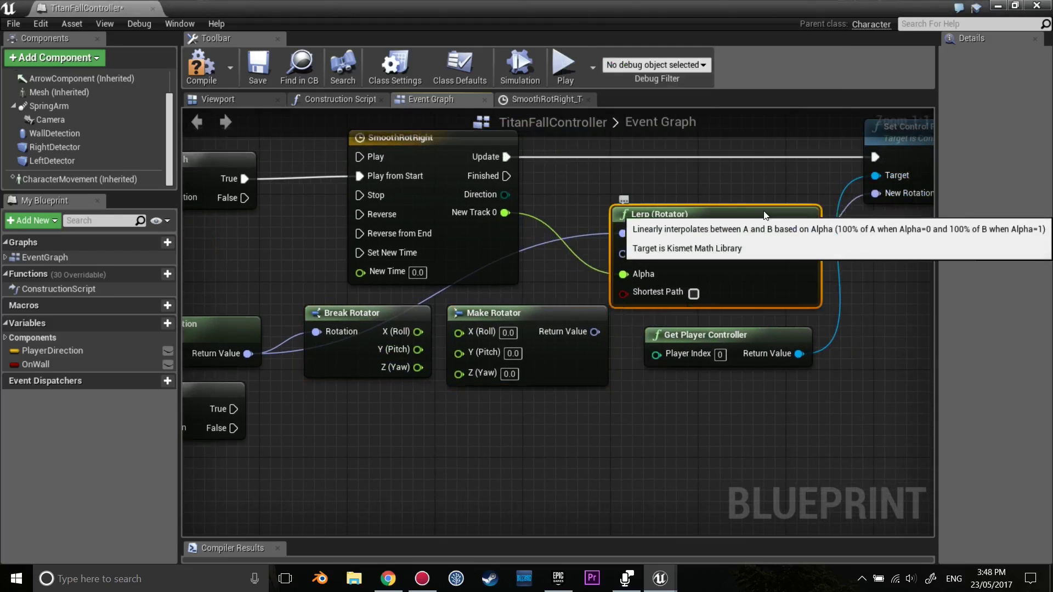
{"action": "left_click_drag", "start_coordinate": [764, 215], "coordinate": [776, 204]}
{"action": "left_click", "coordinate": [646, 310]}
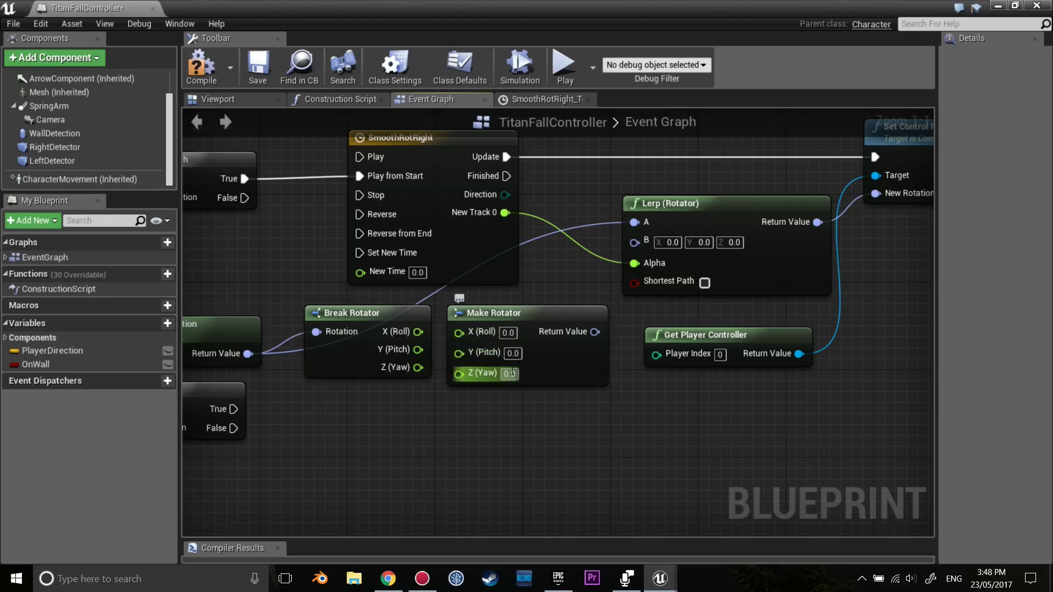
{"action": "left_click_drag", "start_coordinate": [521, 337], "coordinate": [521, 326]}
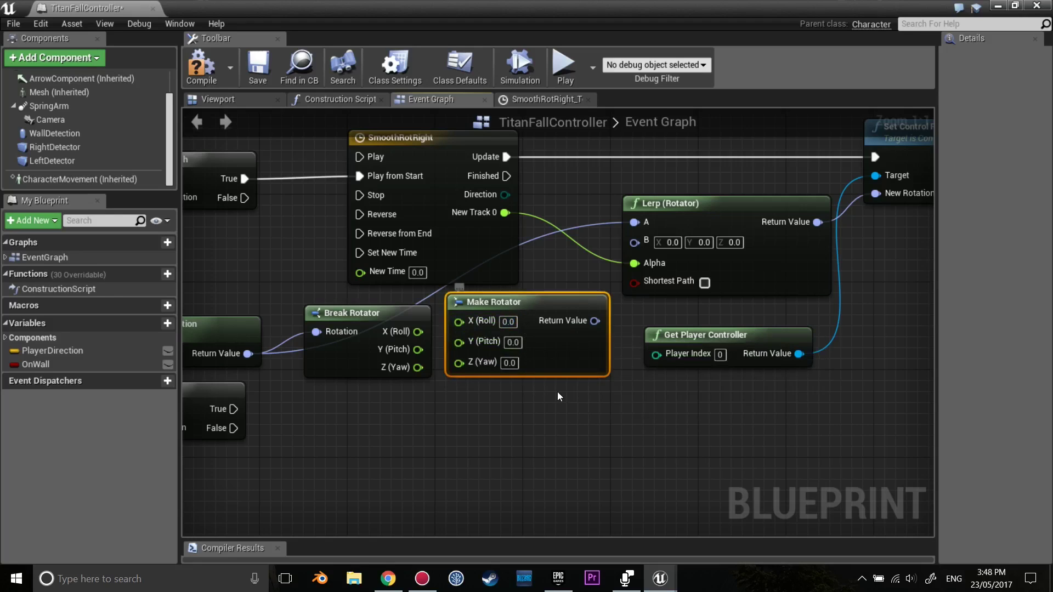
{"action": "left_click", "coordinate": [508, 322]}
Step: Set the Make Rotator's X (Roll) to -20, leaving Y (Pitch) at 0
{"action": "type", "text": "20"}
{"action": "left_click", "coordinate": [458, 396]}
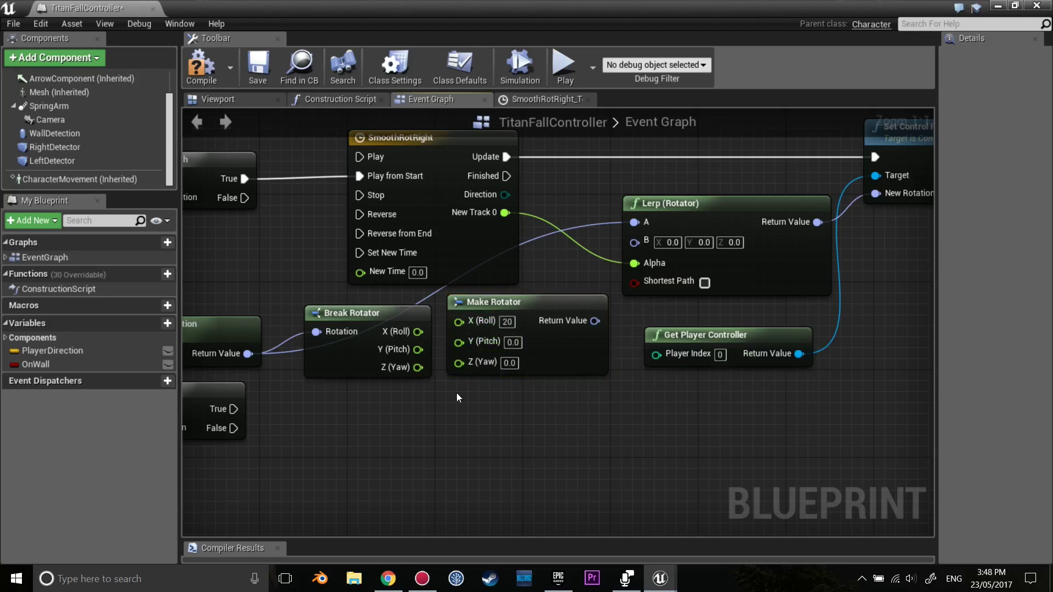
{"action": "right_click_drag", "start_coordinate": [458, 395], "coordinate": [514, 379]}
{"action": "left_click", "coordinate": [552, 314]}
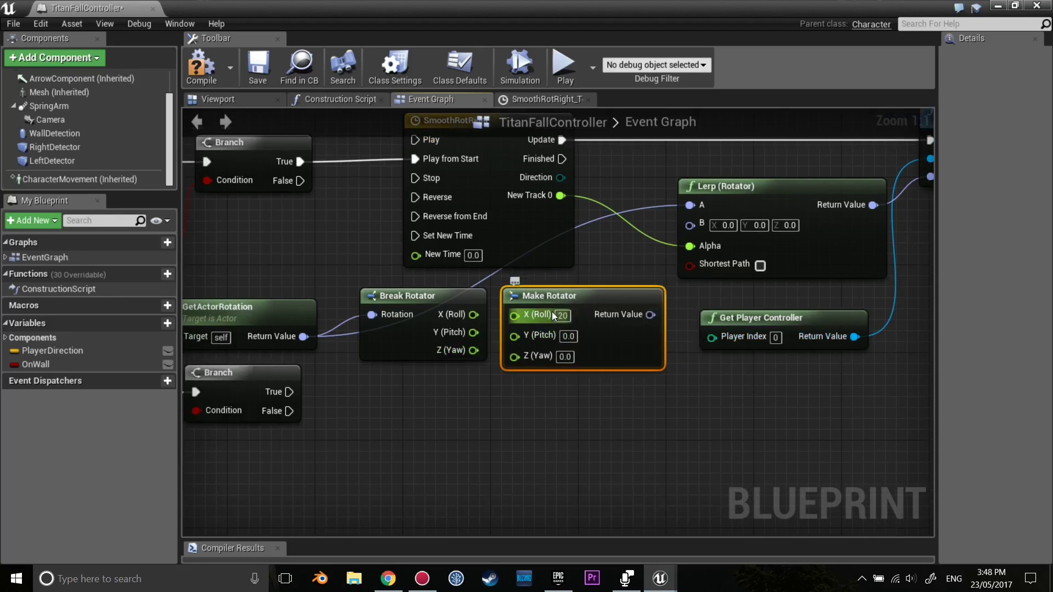
{"action": "left_click", "coordinate": [563, 317]}
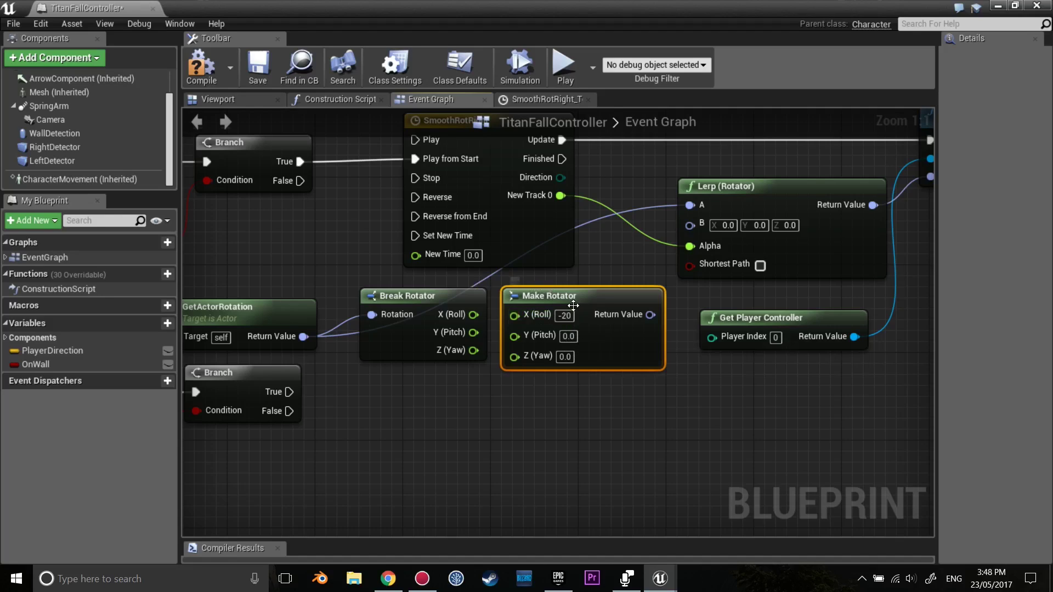
{"action": "left_click", "coordinate": [630, 281]}
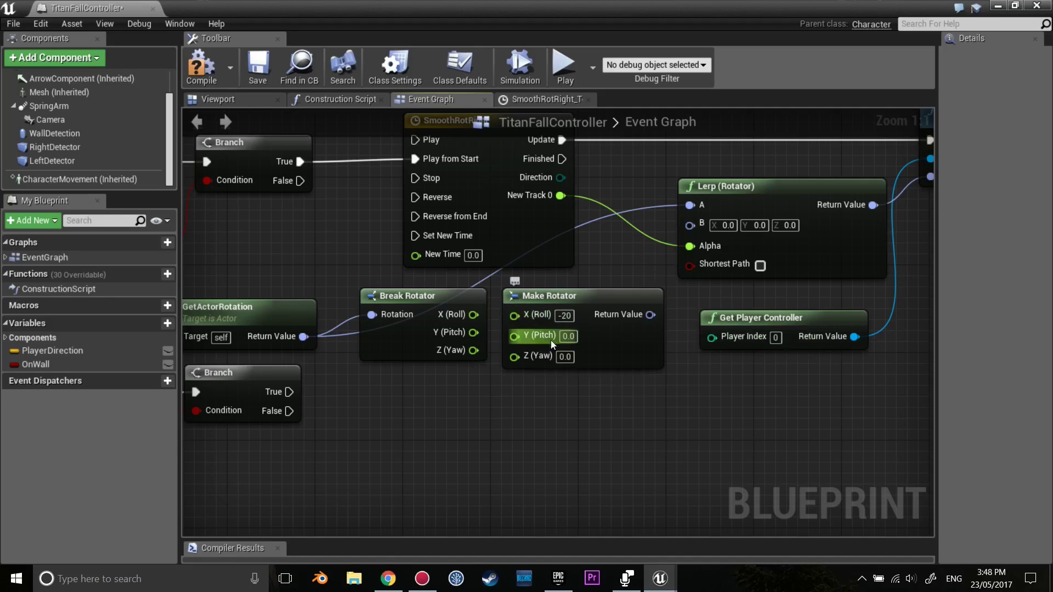
{"action": "left_click", "coordinate": [568, 336]}
{"action": "key", "text": "Return"}
Step: Connect Break Rotator's Y (Pitch) and Z (Yaw) outputs to the Make Rotator's matching inputs
{"action": "mouse_move", "coordinate": [421, 318]}
{"action": "right_mouse_down"}
{"action": "mouse_move", "coordinate": [472, 322]}
{"action": "mouse_move", "coordinate": [452, 329]}
{"action": "right_mouse_up"}
{"action": "left_click", "coordinate": [329, 316]}
{"action": "left_click", "coordinate": [475, 340]}
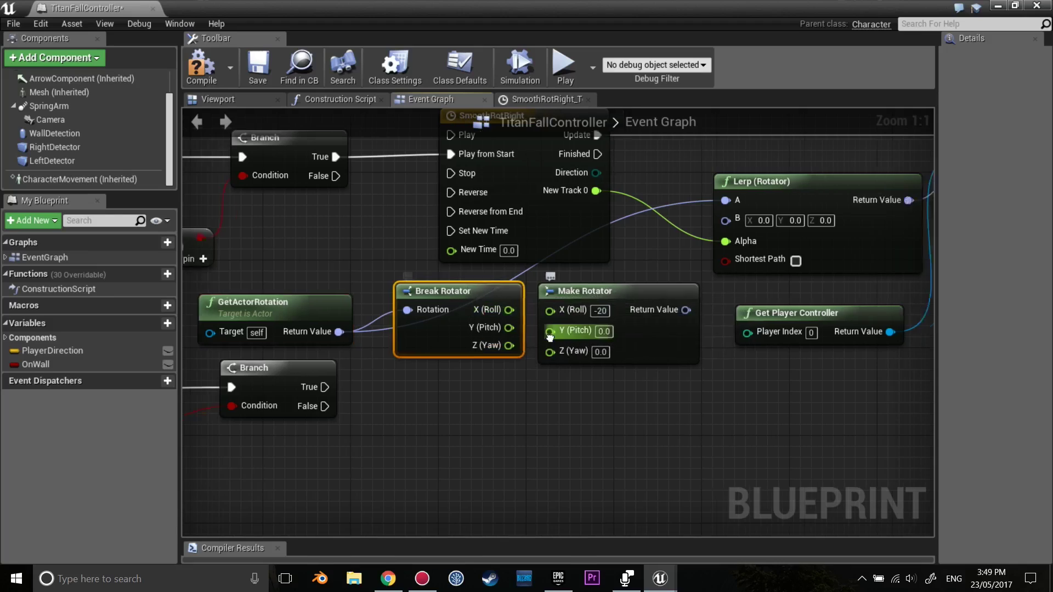
{"action": "mouse_move", "coordinate": [454, 326]}
{"action": "left_mouse_down"}
{"action": "mouse_move", "coordinate": [495, 329]}
{"action": "mouse_move", "coordinate": [495, 346]}
{"action": "left_mouse_up"}
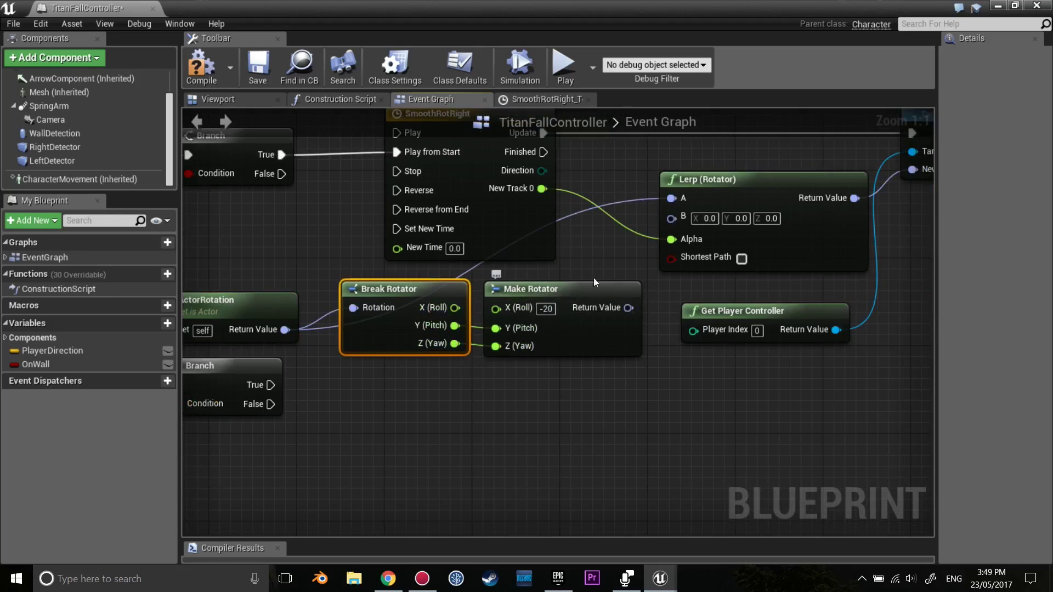
Step: Connect the Make Rotator's Return Value to the Lerp (Rotator)'s B input
{"action": "mouse_move", "coordinate": [530, 314]}
{"action": "right_mouse_down"}
{"action": "mouse_move", "coordinate": [499, 347]}
{"action": "mouse_move", "coordinate": [551, 372]}
{"action": "right_mouse_up"}
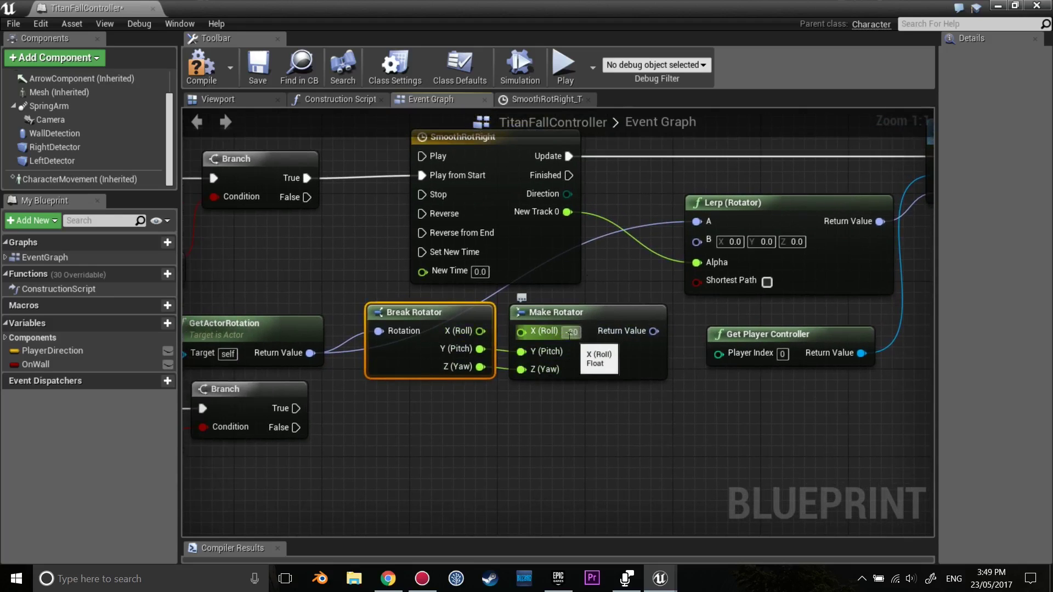
{"action": "right_click_drag", "start_coordinate": [666, 305], "coordinate": [618, 306]}
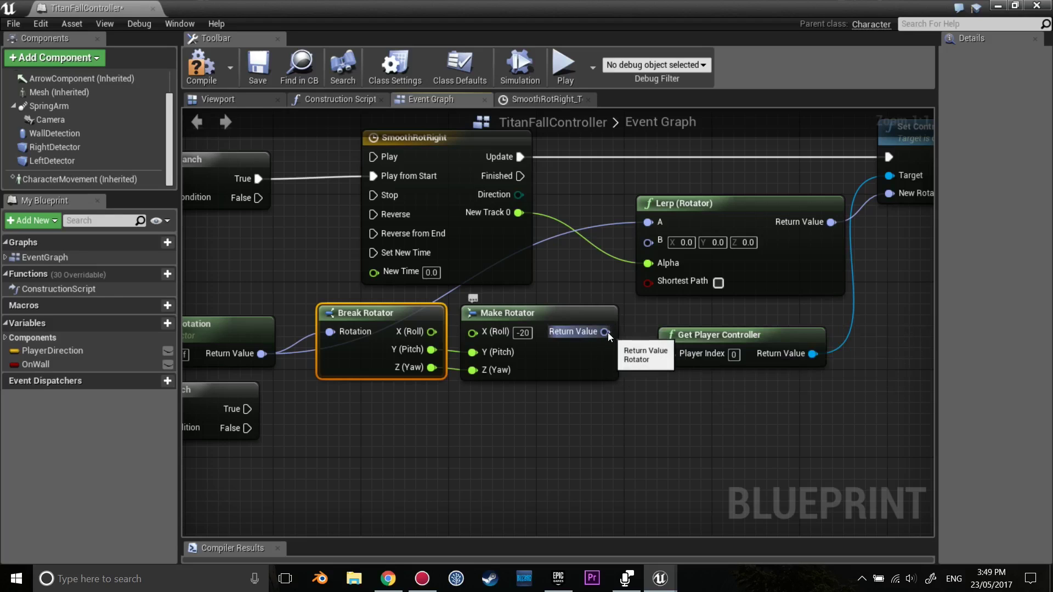
{"action": "right_click_drag", "start_coordinate": [607, 333], "coordinate": [582, 350]}
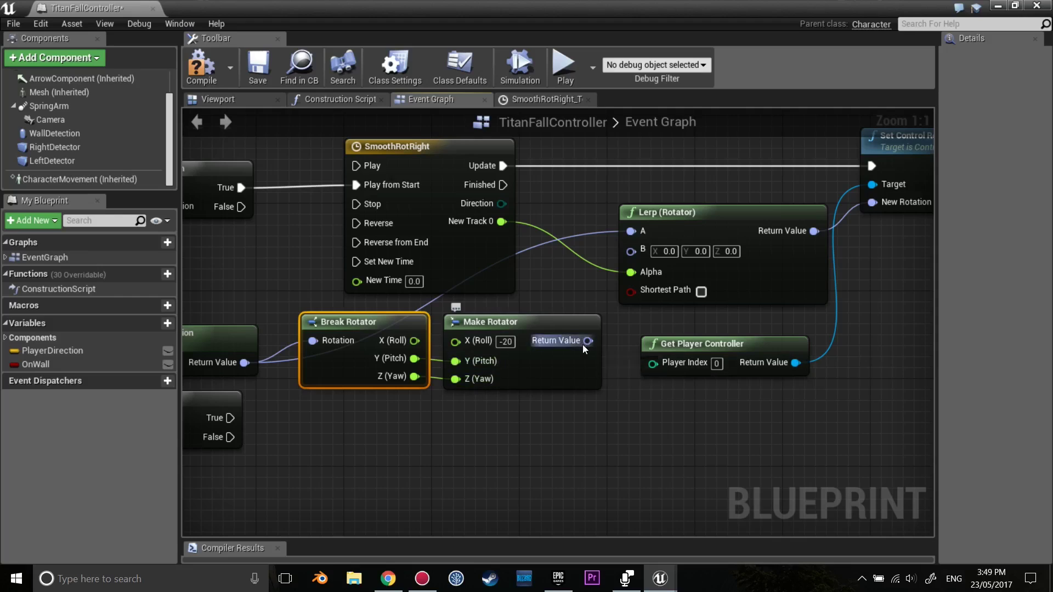
{"action": "left_click_drag", "start_coordinate": [588, 340], "coordinate": [631, 250]}
{"action": "right_click_drag", "start_coordinate": [600, 289], "coordinate": [768, 246]}
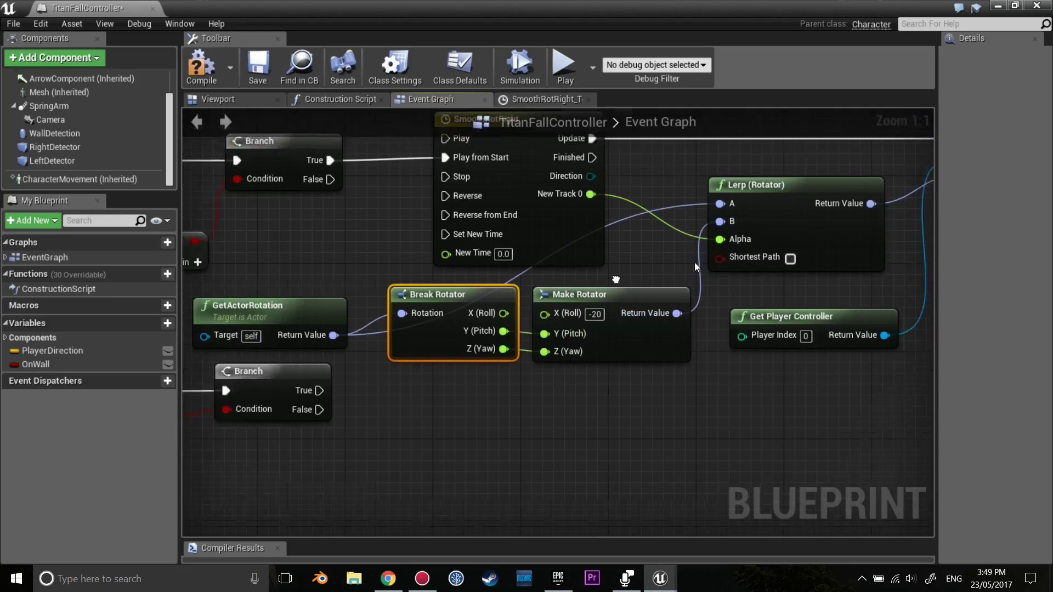
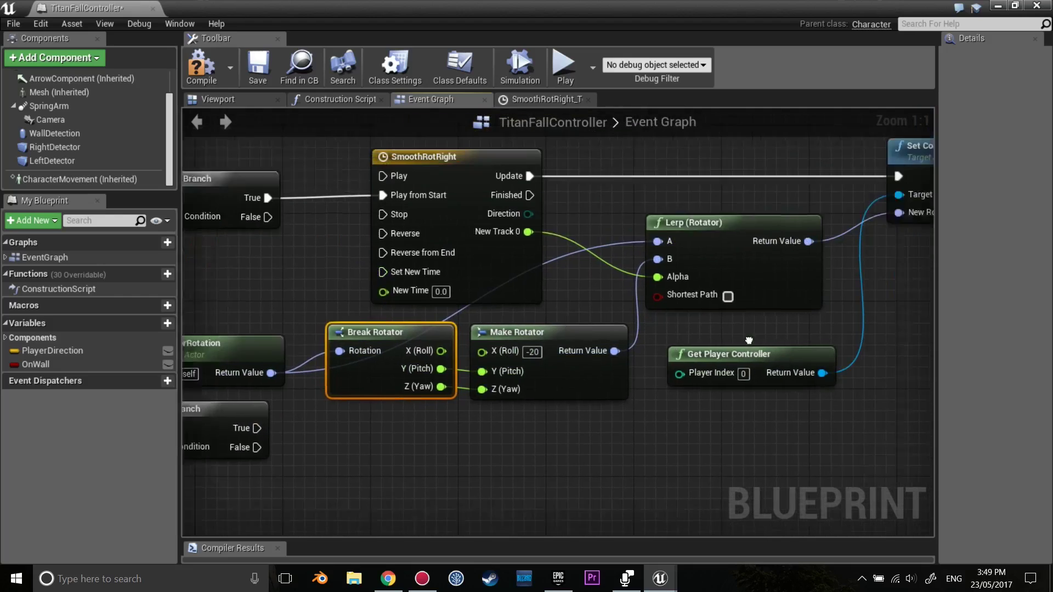
Step: Check the SmoothRotRight timeline and Set Control Rotation nodes, then compile and save TitanFallController
{"action": "left_click", "coordinate": [296, 204]}
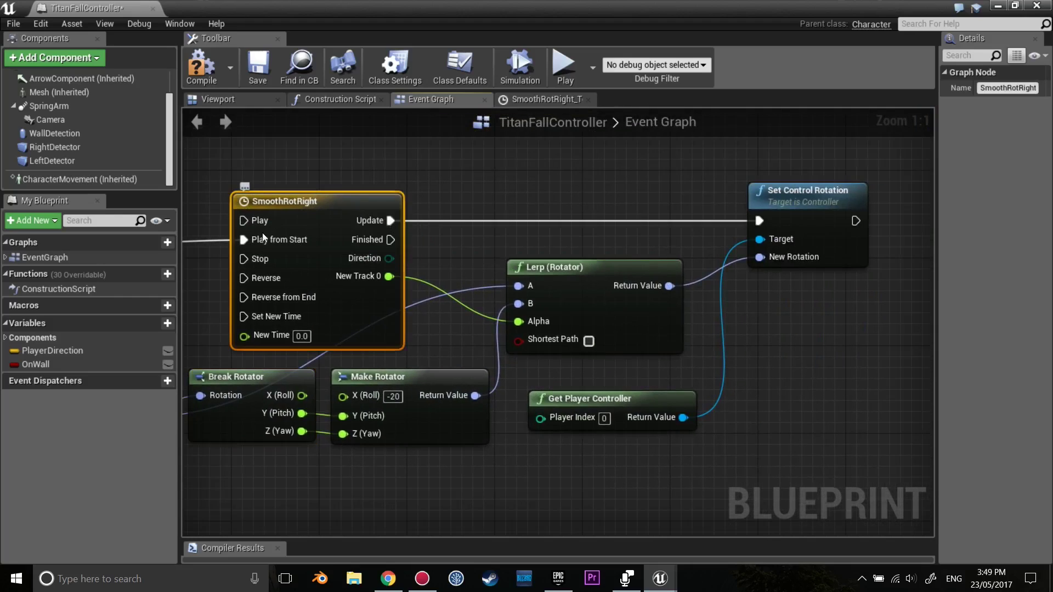
{"action": "left_click", "coordinate": [816, 190]}
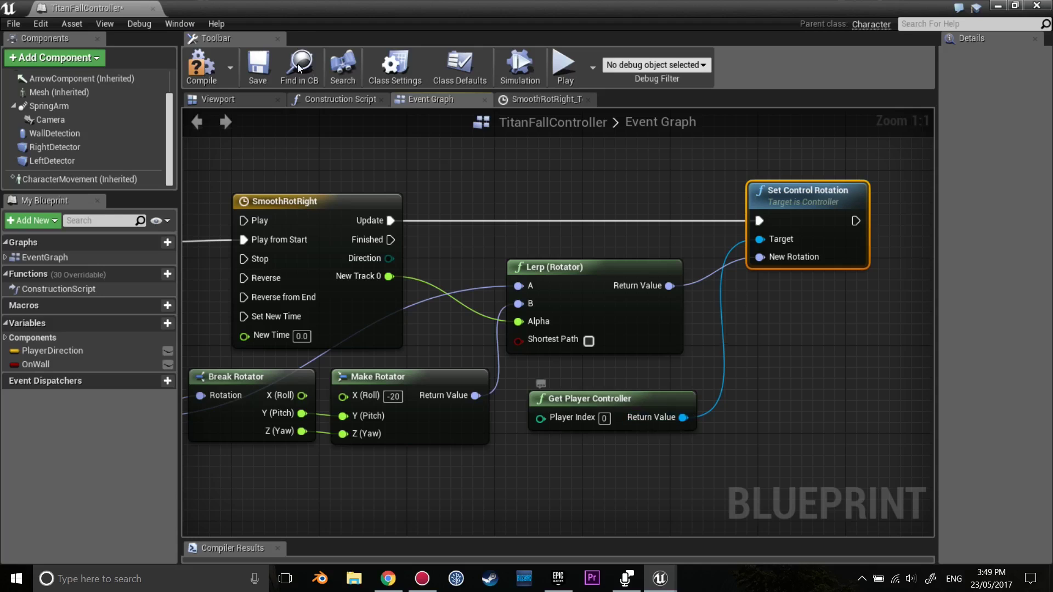
{"action": "left_click", "coordinate": [199, 68]}
{"action": "left_click", "coordinate": [258, 66]}
Step: Box-select the whole SmoothRotRight timeline rotation chain of nodes
{"action": "right_click_drag", "start_coordinate": [303, 243], "coordinate": [591, 219]}
{"action": "scroll", "coordinate": [591, 218], "scroll_direction": "down", "scroll_amount": 3}
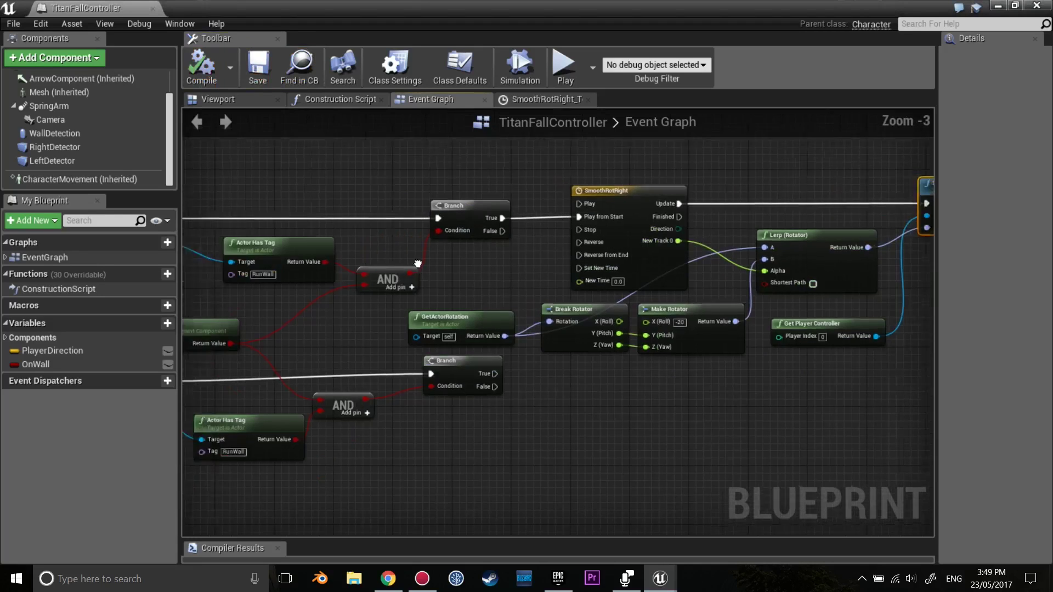
{"action": "mouse_move", "coordinate": [190, 219]}
{"action": "right_mouse_down"}
{"action": "mouse_move", "coordinate": [329, 220]}
{"action": "mouse_move", "coordinate": [504, 264]}
{"action": "right_mouse_up"}
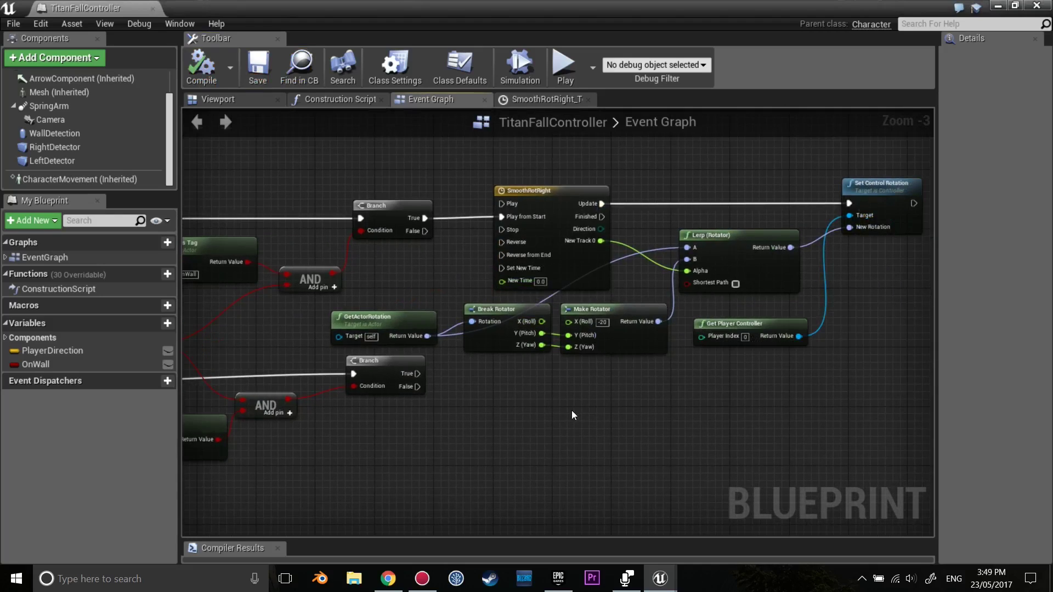
{"action": "right_click_drag", "start_coordinate": [572, 415], "coordinate": [621, 371]}
{"action": "mouse_move", "coordinate": [429, 325]}
{"action": "right_mouse_down"}
{"action": "mouse_move", "coordinate": [320, 353]}
{"action": "mouse_move", "coordinate": [471, 290]}
{"action": "mouse_move", "coordinate": [360, 373]}
{"action": "right_mouse_up"}
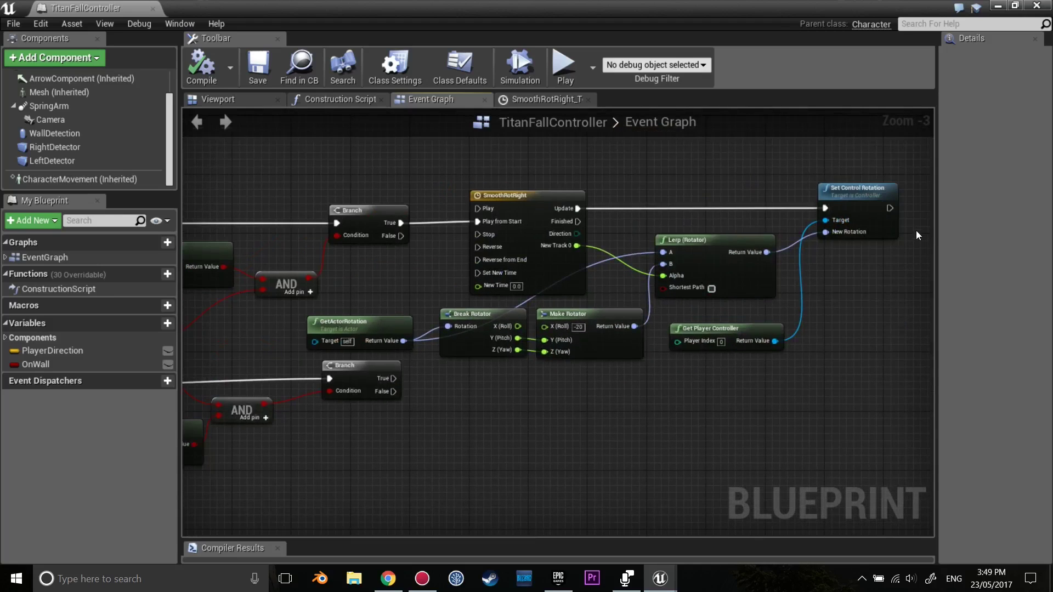
{"action": "left_click_drag", "start_coordinate": [920, 210], "coordinate": [405, 341]}
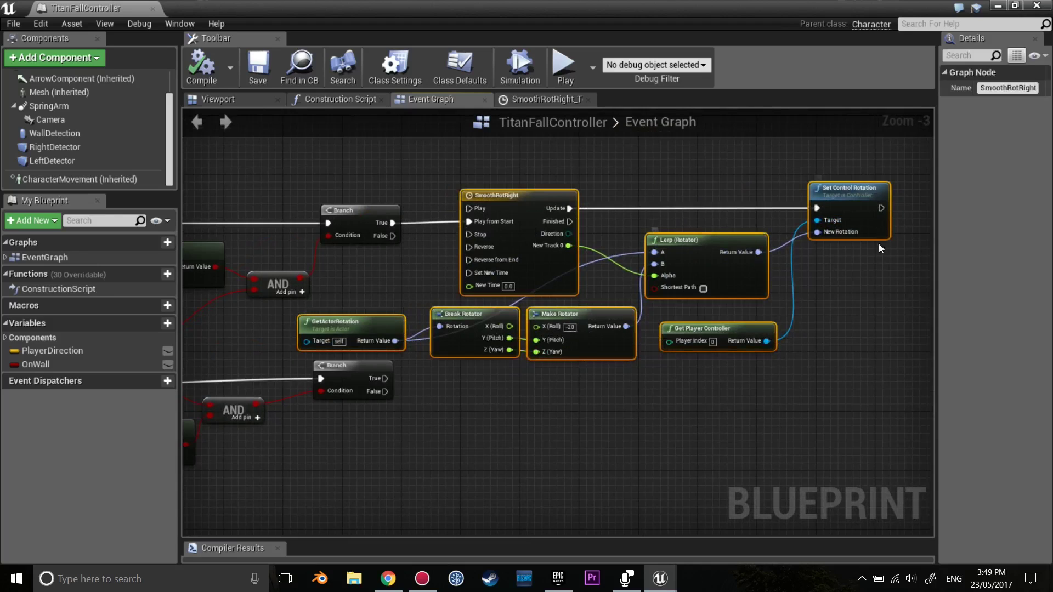
Step: Copy and paste the timeline chain, placing the duplicate in empty space below
{"action": "key", "text": "ctrl+c"}
{"action": "right_click_drag", "start_coordinate": [591, 432], "coordinate": [643, 322]}
{"action": "key", "text": "ctrl+v"}
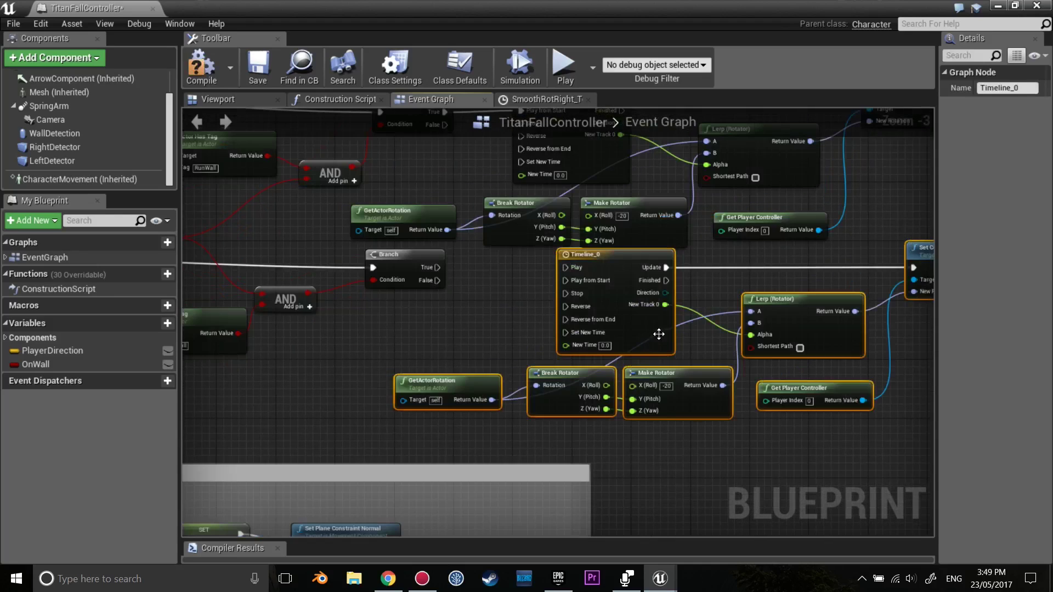
{"action": "left_click_drag", "start_coordinate": [630, 266], "coordinate": [557, 343]}
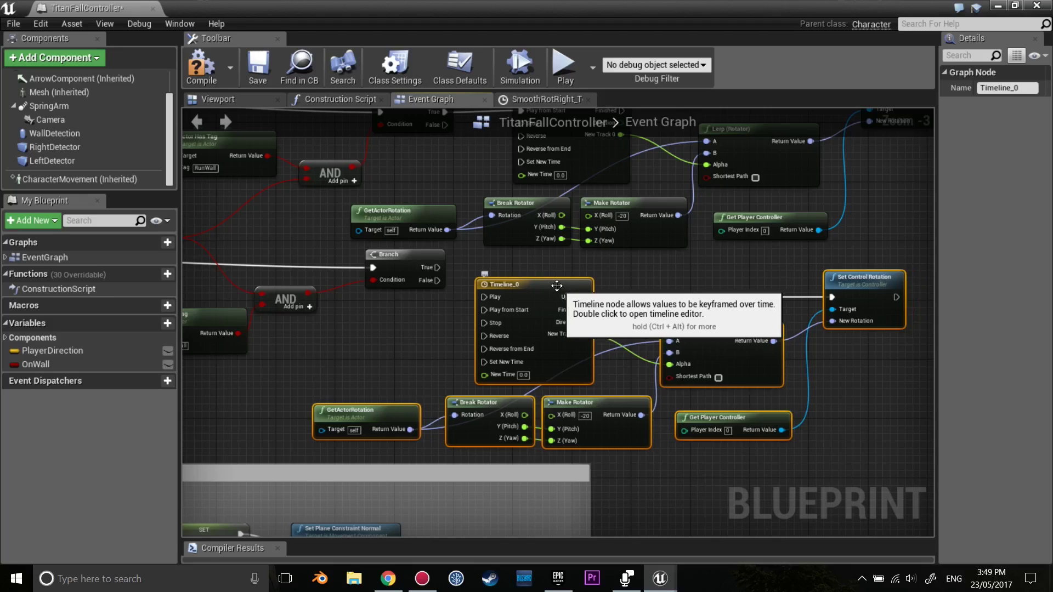
{"action": "left_click", "coordinate": [632, 271]}
{"action": "right_click_drag", "start_coordinate": [628, 334], "coordinate": [657, 325]}
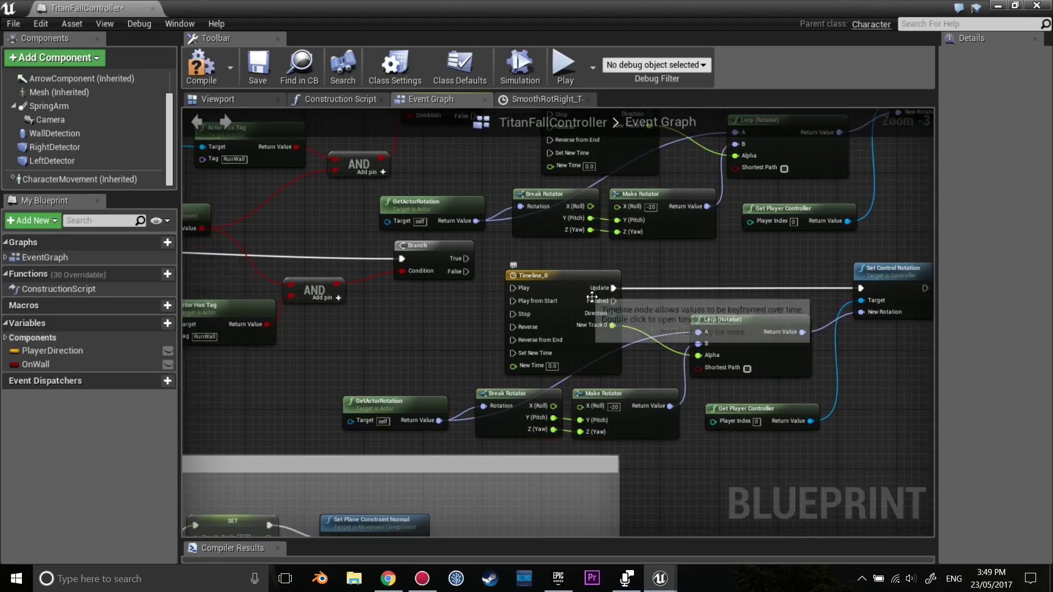
{"action": "key", "text": "ctrl+z"}
{"action": "right_click_drag", "start_coordinate": [581, 282], "coordinate": [618, 357]}
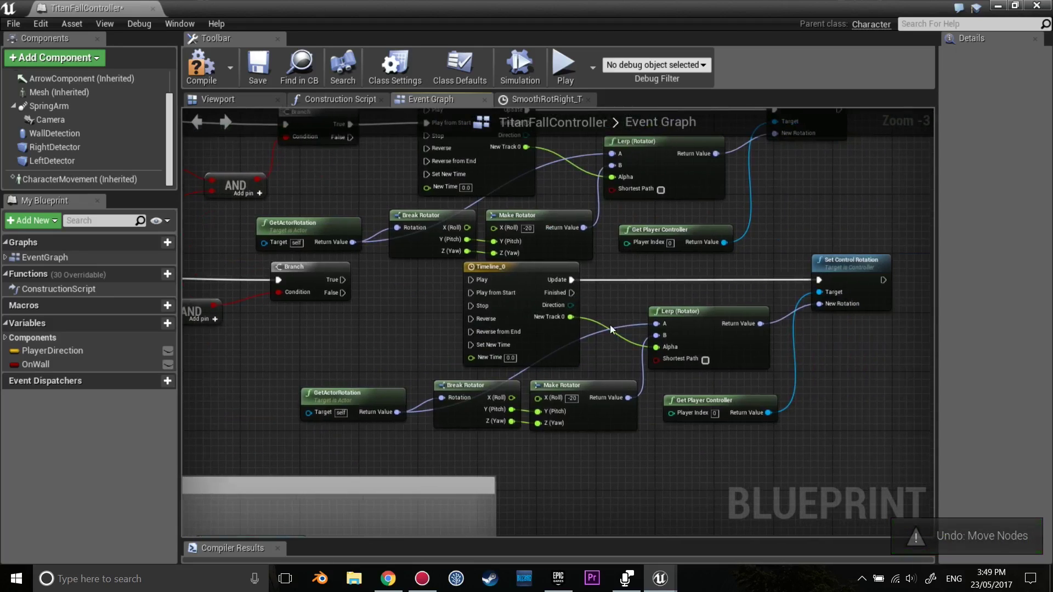
{"action": "scroll", "coordinate": [618, 357], "scroll_direction": "down", "scroll_amount": 1}
{"action": "scroll", "coordinate": [484, 434], "scroll_direction": "up", "scroll_amount": 1}
Step: Delete the pasted GetActorRotation and Break Rotator nodes
{"action": "right_click_drag", "start_coordinate": [484, 434], "coordinate": [537, 406]}
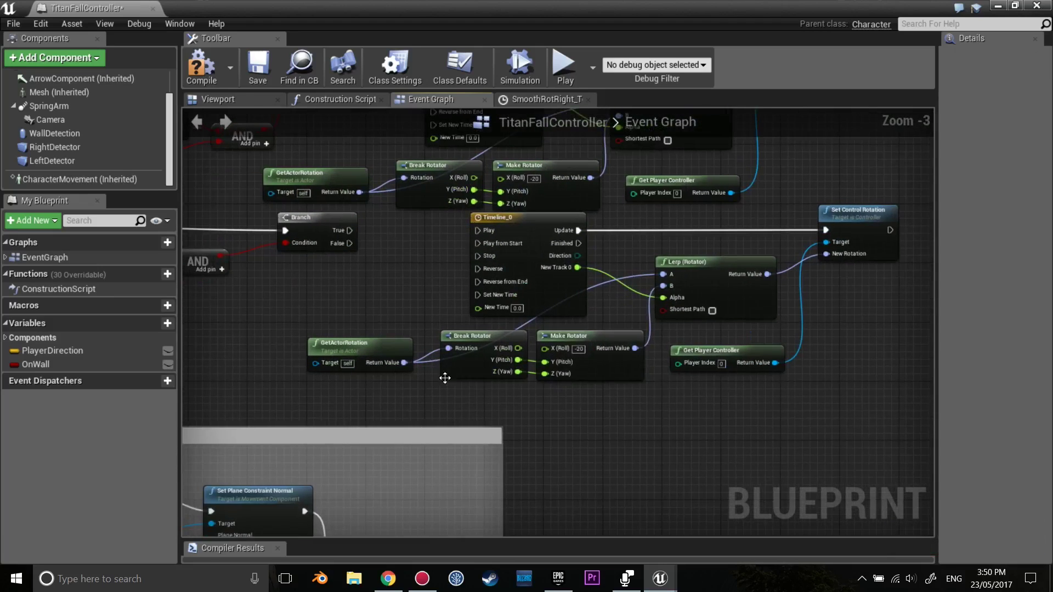
{"action": "left_click_drag", "start_coordinate": [480, 395], "coordinate": [368, 344]}
{"action": "key", "text": "Delete"}
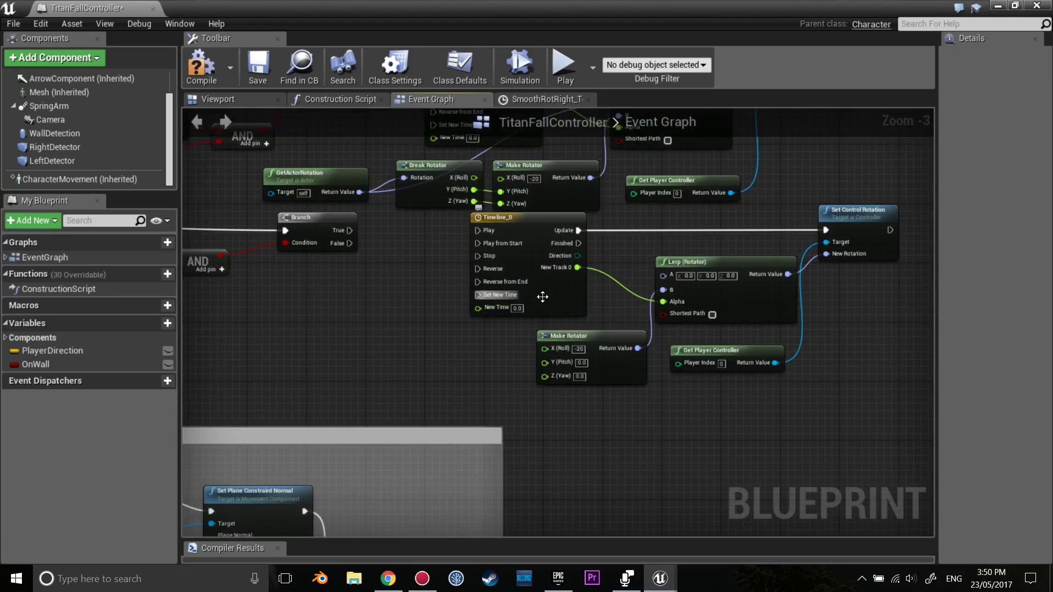
Step: Arrange the Timeline_0 chain below the original, with Make Rotator above Timeline_0
{"action": "left_click_drag", "start_coordinate": [539, 223], "coordinate": [575, 244]}
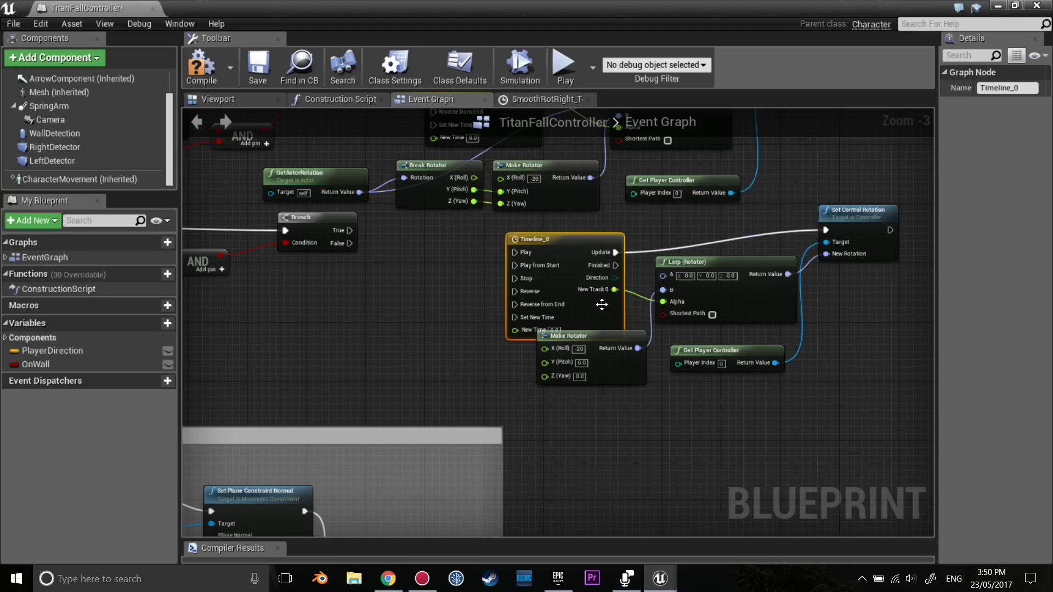
{"action": "left_click_drag", "start_coordinate": [666, 329], "coordinate": [848, 433]}
{"action": "left_click_drag", "start_coordinate": [571, 278], "coordinate": [527, 230]}
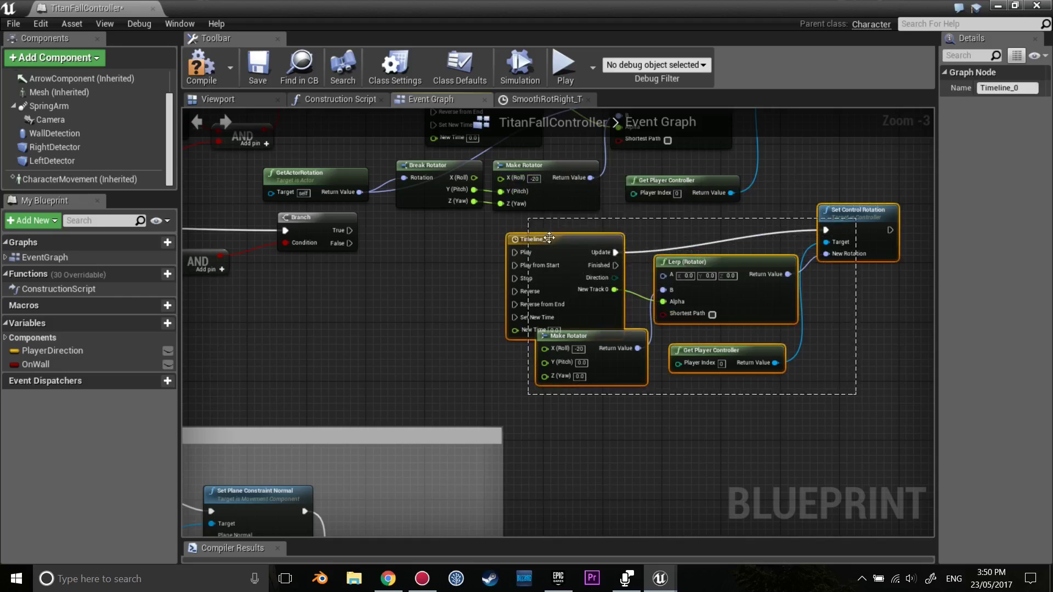
{"action": "mouse_move", "coordinate": [583, 251]}
{"action": "left_mouse_down"}
{"action": "mouse_move", "coordinate": [605, 266]}
{"action": "mouse_move", "coordinate": [628, 340]}
{"action": "left_mouse_up"}
{"action": "left_click_drag", "start_coordinate": [670, 427], "coordinate": [582, 235]}
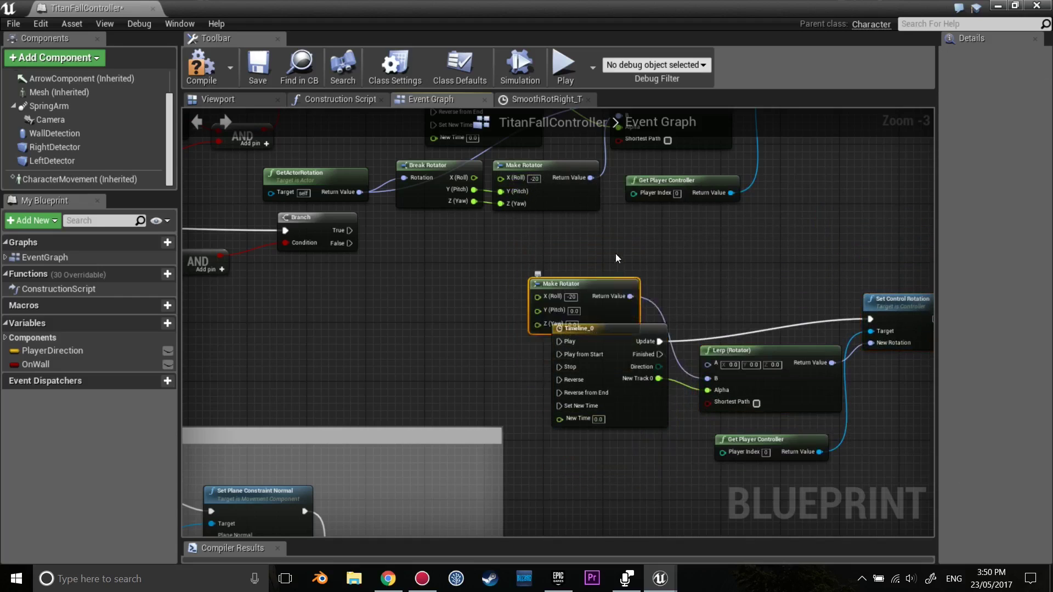
Step: Feed Break Rotator pitch and yaw into the lower Make Rotator and set its Roll to 20
{"action": "scroll", "coordinate": [478, 254], "scroll_direction": "up", "scroll_amount": 2}
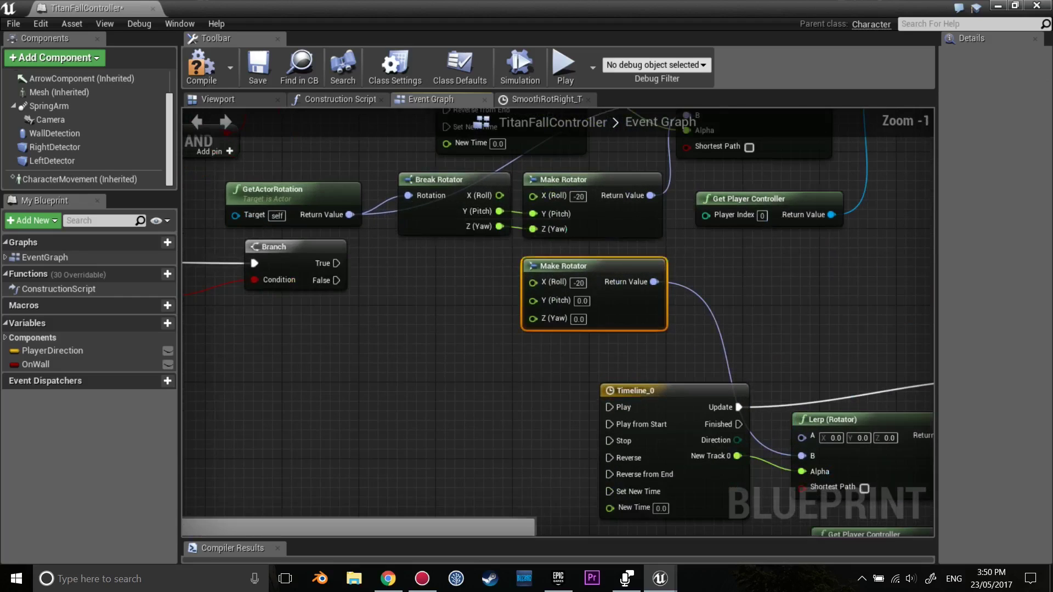
{"action": "right_click_drag", "start_coordinate": [296, 164], "coordinate": [384, 220]}
{"action": "left_click", "coordinate": [384, 219]}
{"action": "right_click_drag", "start_coordinate": [567, 242], "coordinate": [499, 226]}
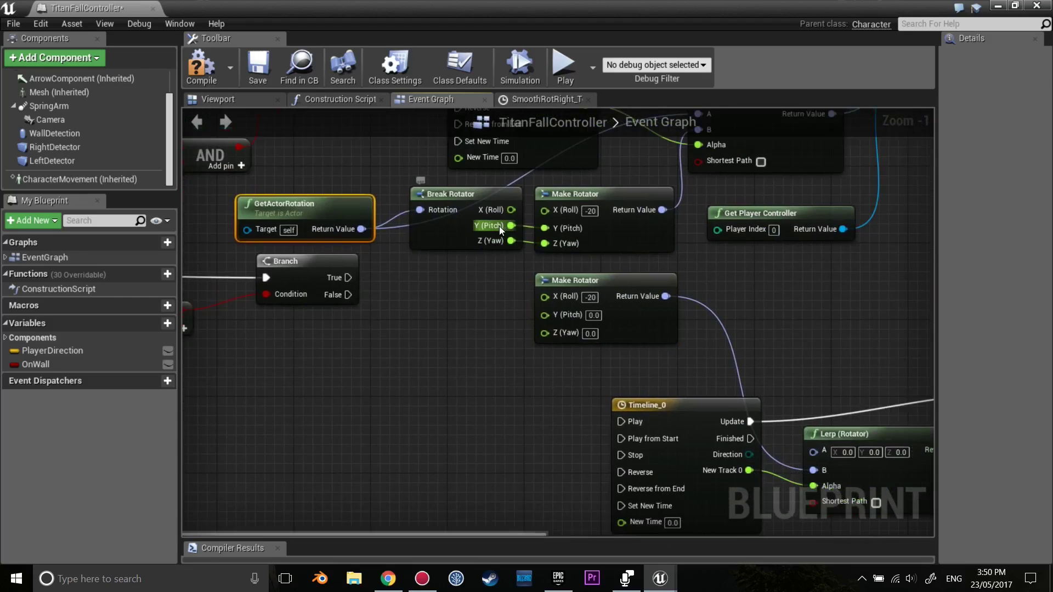
{"action": "mouse_move", "coordinate": [544, 296]}
{"action": "left_mouse_down"}
{"action": "mouse_move", "coordinate": [522, 298]}
{"action": "mouse_move", "coordinate": [545, 315]}
{"action": "left_mouse_up"}
{"action": "left_click_drag", "start_coordinate": [511, 240], "coordinate": [546, 336]}
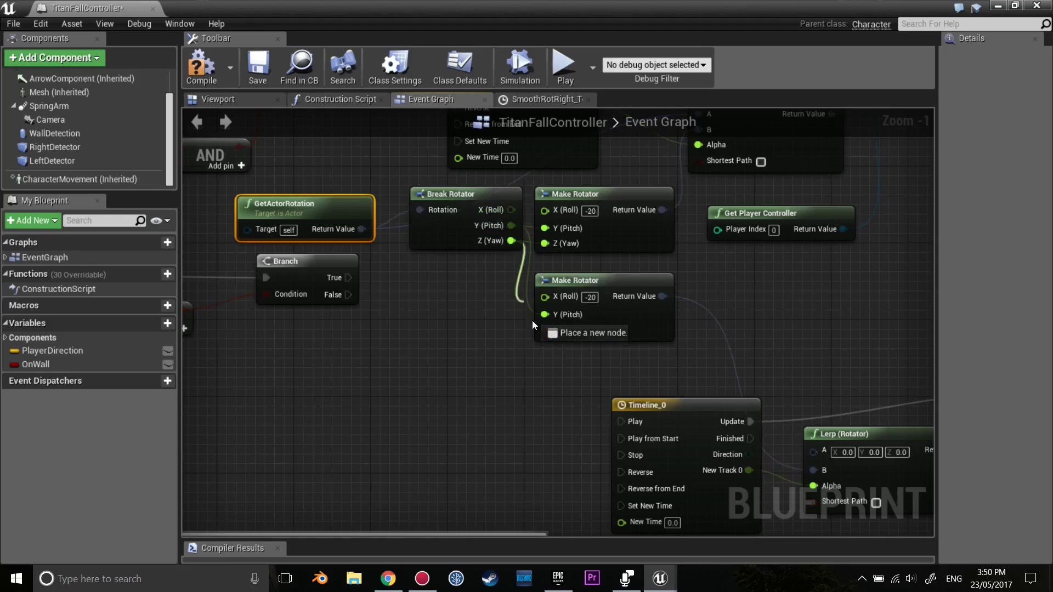
{"action": "left_click_drag", "start_coordinate": [489, 210], "coordinate": [469, 248]}
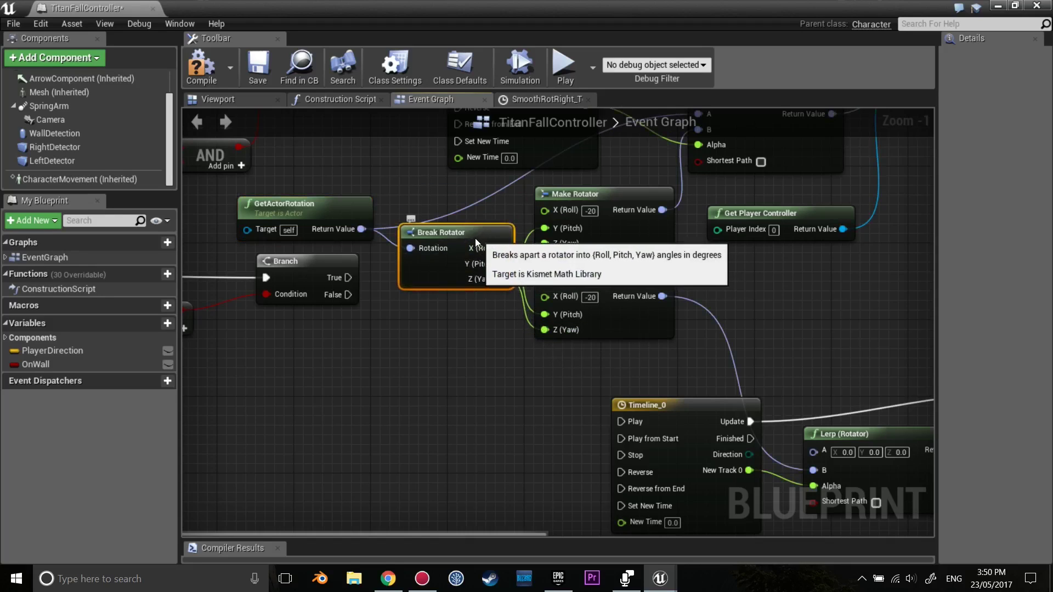
{"action": "left_click", "coordinate": [589, 297]}
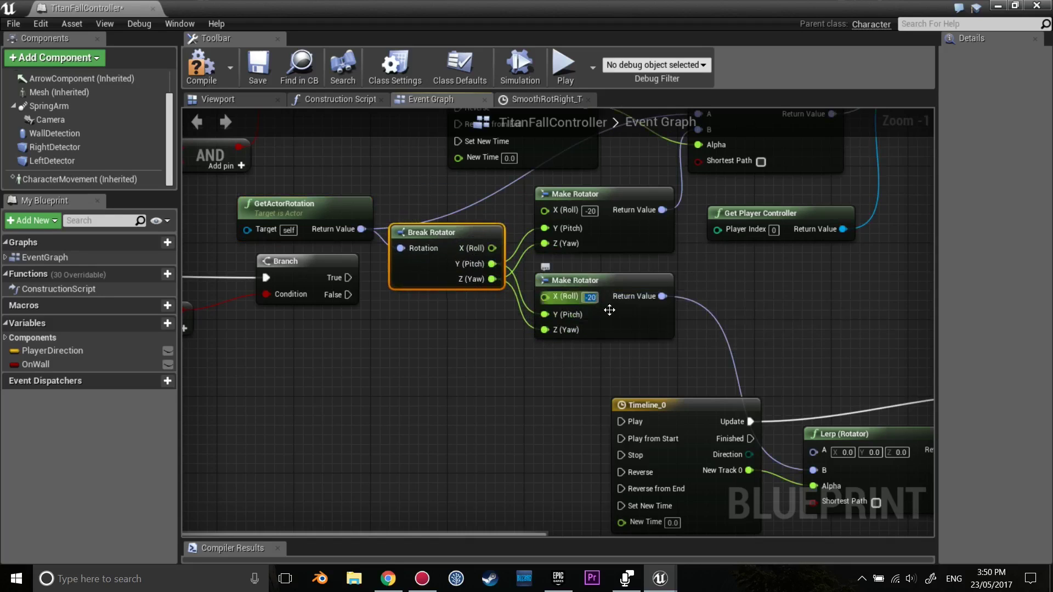
{"action": "type", "text": "20"}
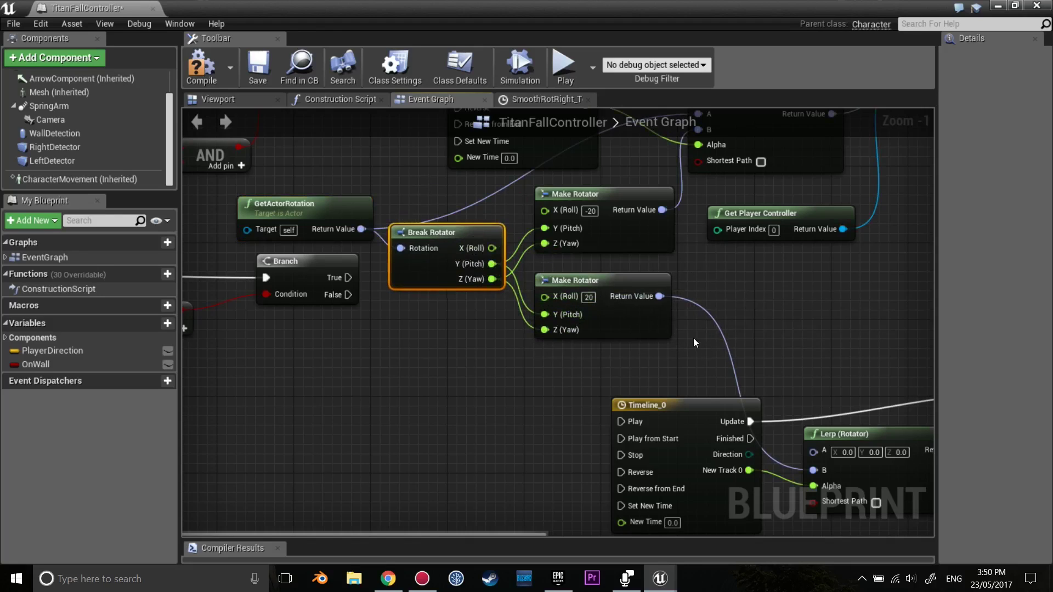
{"action": "right_click_drag", "start_coordinate": [652, 375], "coordinate": [684, 361]}
Step: Connect the left Branch's True to Timeline_0 Play from Start and reposition Timeline_0
{"action": "scroll", "coordinate": [684, 361], "scroll_direction": "down", "scroll_amount": 1}
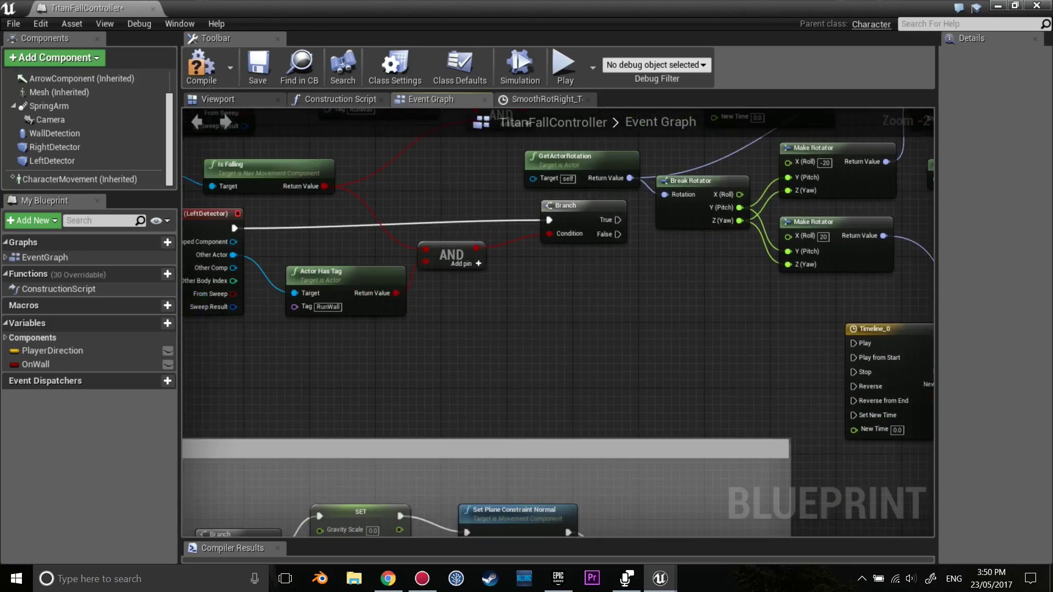
{"action": "mouse_move", "coordinate": [463, 230]}
{"action": "left_mouse_down"}
{"action": "mouse_move", "coordinate": [455, 238]}
{"action": "mouse_move", "coordinate": [751, 383]}
{"action": "left_mouse_up"}
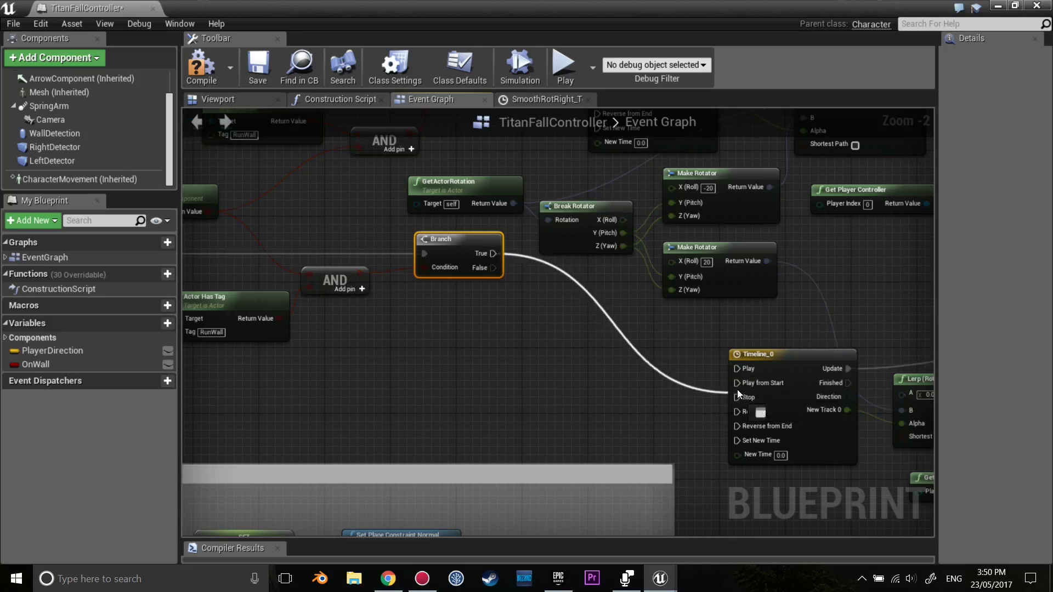
{"action": "right_click_drag", "start_coordinate": [752, 382], "coordinate": [668, 357]}
{"action": "left_click_drag", "start_coordinate": [668, 357], "coordinate": [617, 323]}
{"action": "mouse_move", "coordinate": [618, 322]}
{"action": "right_mouse_down"}
{"action": "mouse_move", "coordinate": [663, 350]}
{"action": "mouse_move", "coordinate": [731, 262]}
{"action": "right_mouse_up"}
{"action": "left_click_drag", "start_coordinate": [702, 390], "coordinate": [595, 382]}
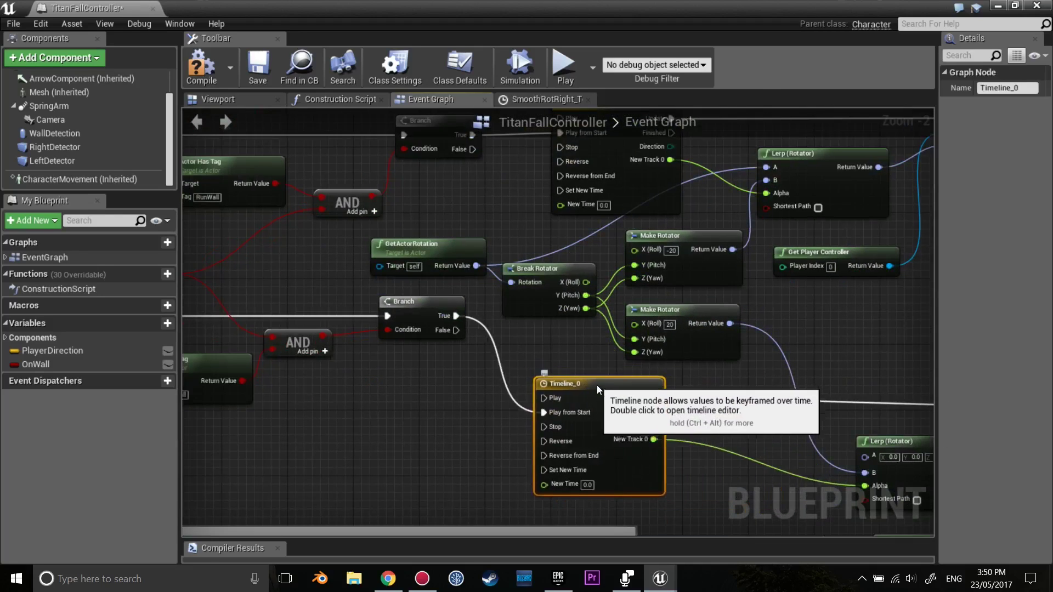
Step: Move the Lerp (Rotator) node and feed the actor rotation into its A input
{"action": "right_click_drag", "start_coordinate": [601, 385], "coordinate": [384, 361]}
{"action": "left_click_drag", "start_coordinate": [709, 418], "coordinate": [634, 369]}
{"action": "right_click_drag", "start_coordinate": [256, 240], "coordinate": [322, 230]}
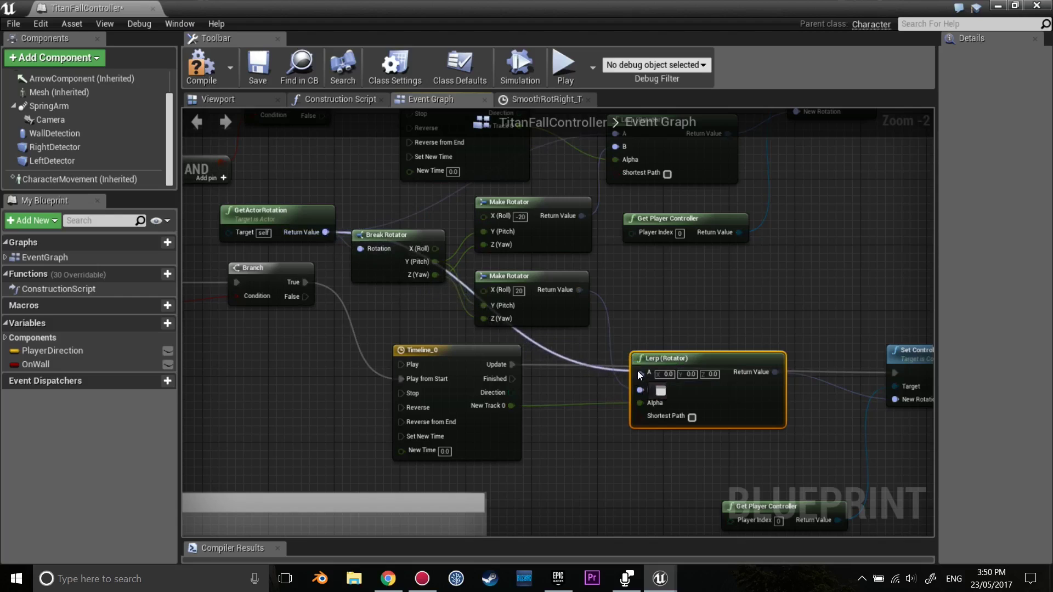
{"action": "left_click_drag", "start_coordinate": [325, 232], "coordinate": [640, 372]}
Step: Delete the duplicate Get Player Controller, keeping one to target both Set Control Rotation nodes
{"action": "right_click_drag", "start_coordinate": [423, 325], "coordinate": [235, 303]}
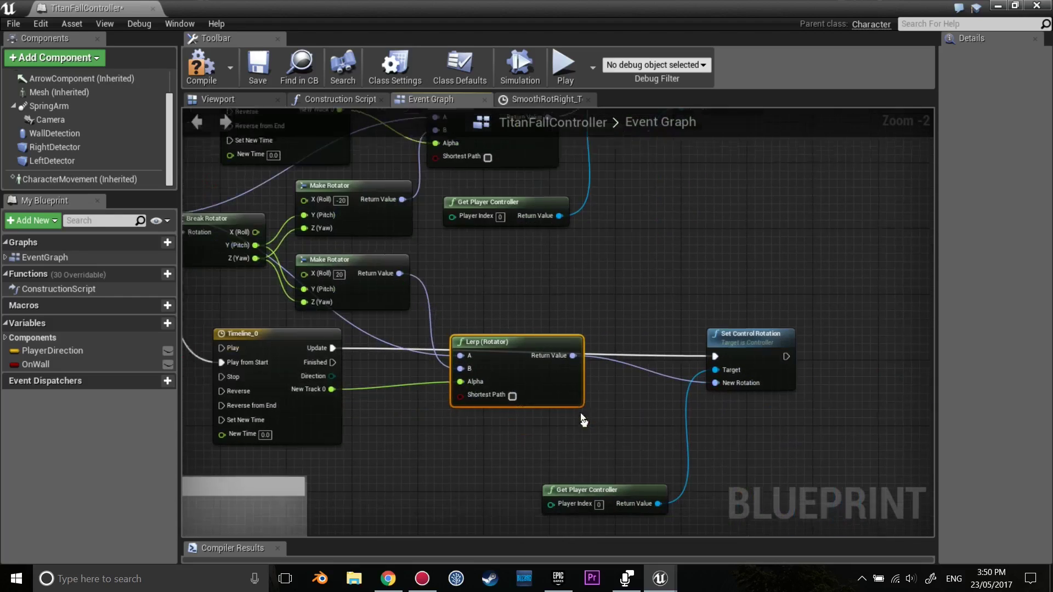
{"action": "left_click_drag", "start_coordinate": [733, 333], "coordinate": [749, 324]}
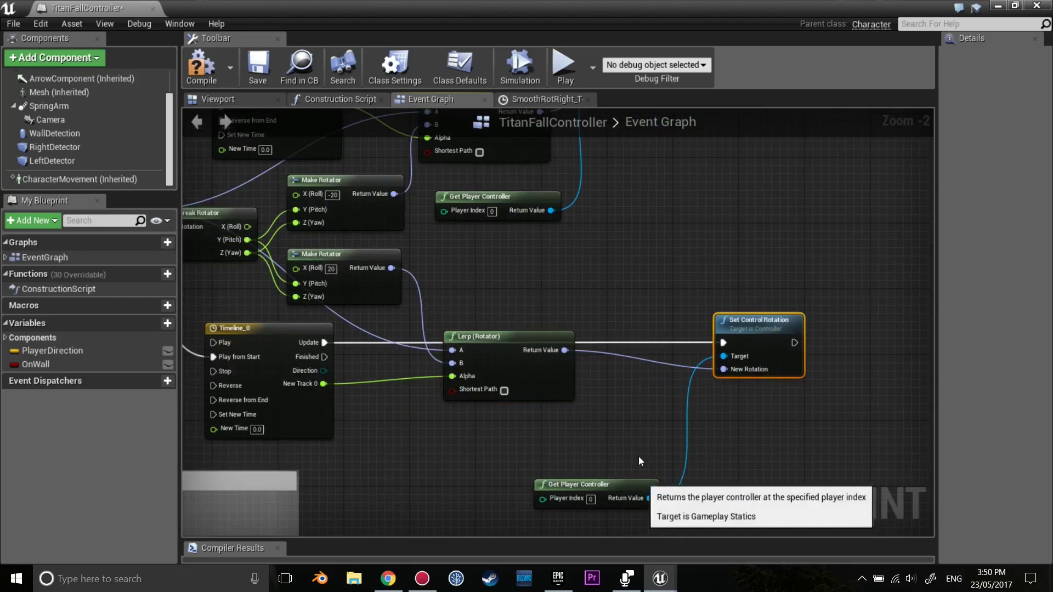
{"action": "mouse_move", "coordinate": [640, 493]}
{"action": "left_mouse_down"}
{"action": "mouse_move", "coordinate": [673, 410]}
{"action": "mouse_move", "coordinate": [700, 452]}
{"action": "left_mouse_up"}
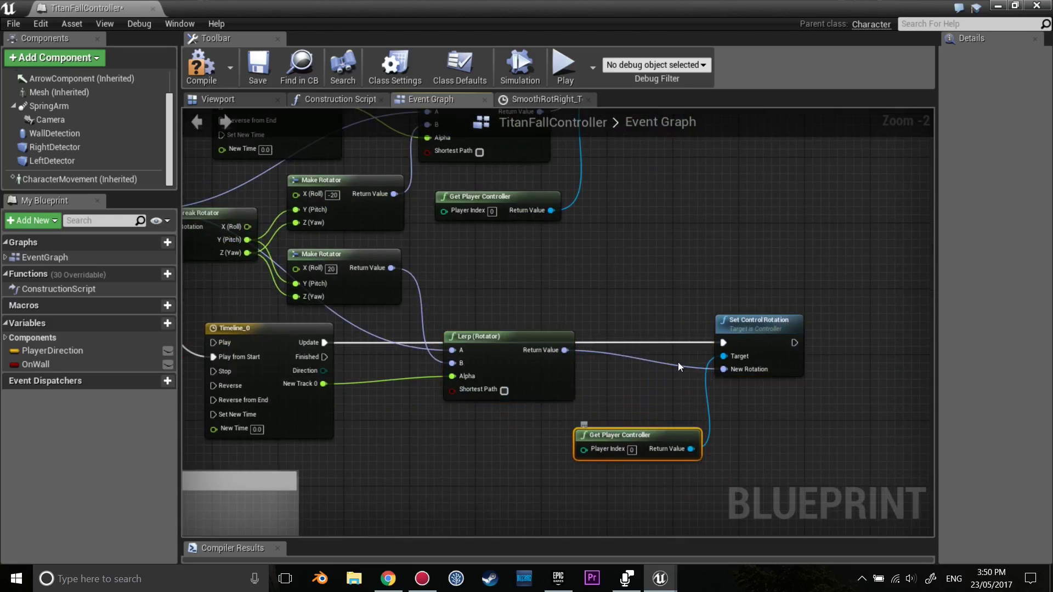
{"action": "left_click", "coordinate": [595, 293]}
{"action": "left_click_drag", "start_coordinate": [527, 195], "coordinate": [723, 356]}
{"action": "left_click", "coordinate": [671, 439]}
{"action": "key", "text": "Delete"}
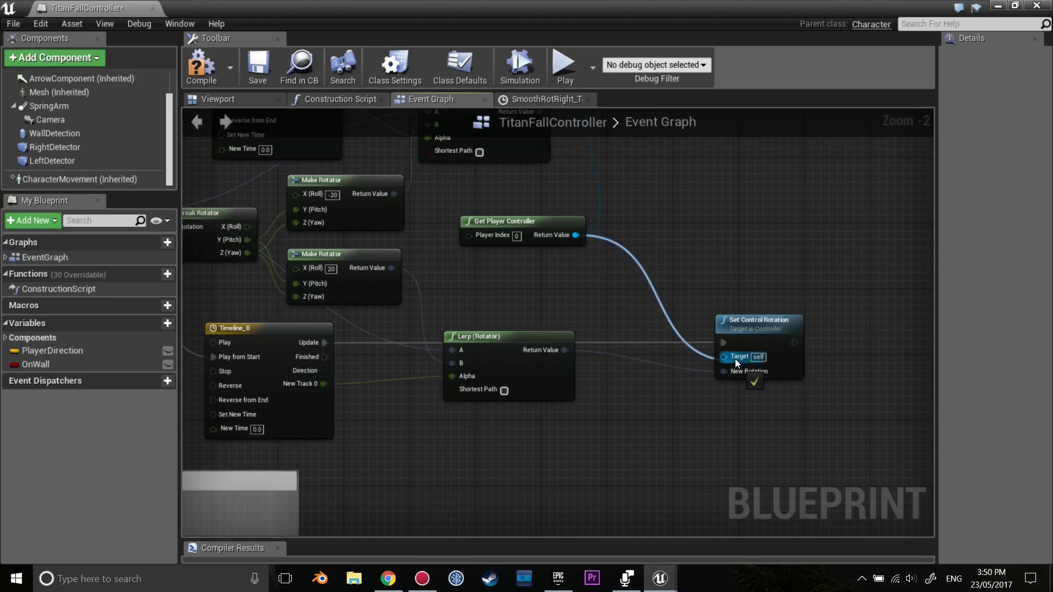
Step: Shift the upper Set Control Rotation right and move the whole wall-run node group up-right
{"action": "right_click_drag", "start_coordinate": [732, 358], "coordinate": [766, 498]}
{"action": "left_click_drag", "start_coordinate": [713, 212], "coordinate": [799, 211]}
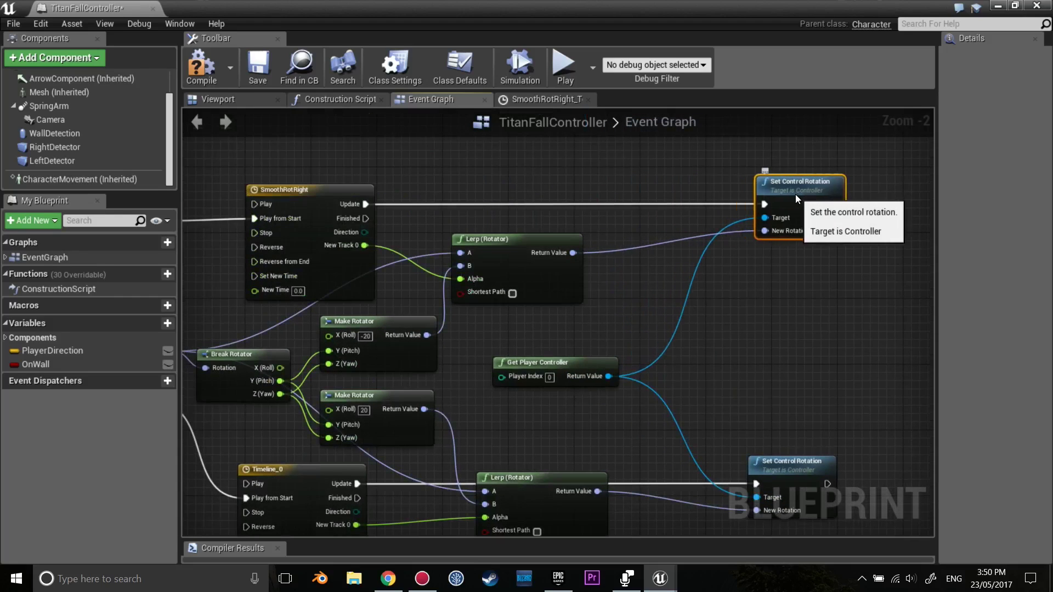
{"action": "scroll", "coordinate": [679, 323], "scroll_direction": "down", "scroll_amount": 1}
{"action": "scroll", "coordinate": [765, 323], "scroll_direction": "down", "scroll_amount": 2}
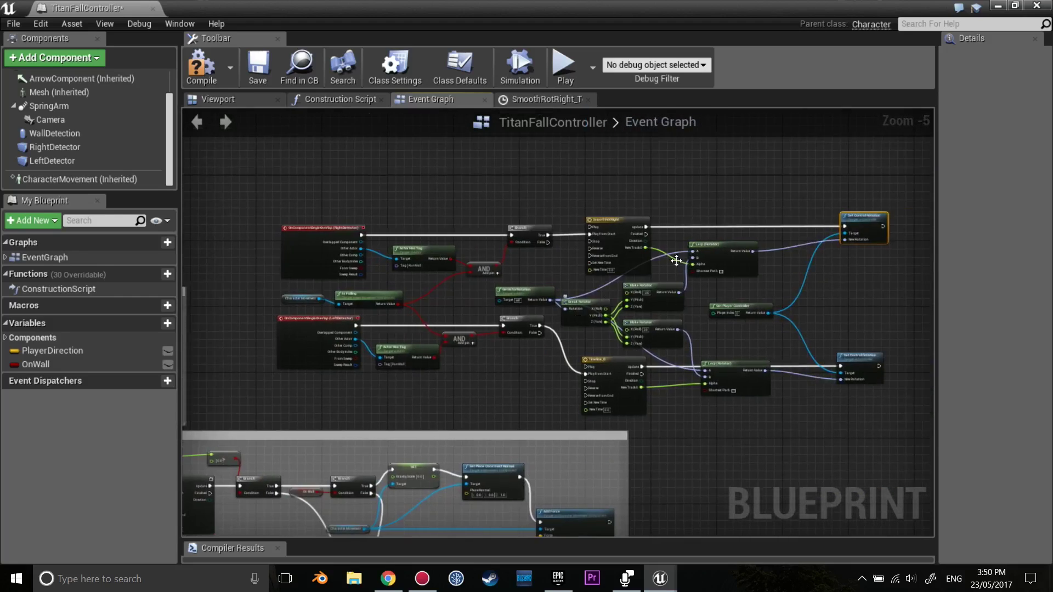
{"action": "left_click_drag", "start_coordinate": [819, 228], "coordinate": [317, 393]}
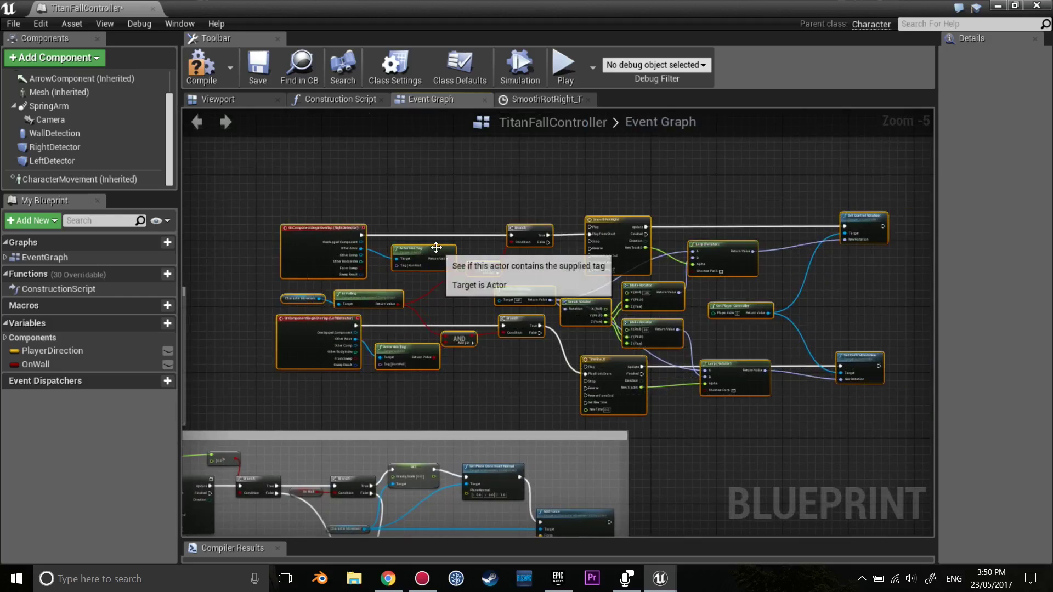
{"action": "left_click_drag", "start_coordinate": [429, 250], "coordinate": [463, 213]}
{"action": "left_click", "coordinate": [469, 273]}
{"action": "scroll", "coordinate": [468, 273], "scroll_direction": "up", "scroll_amount": 3}
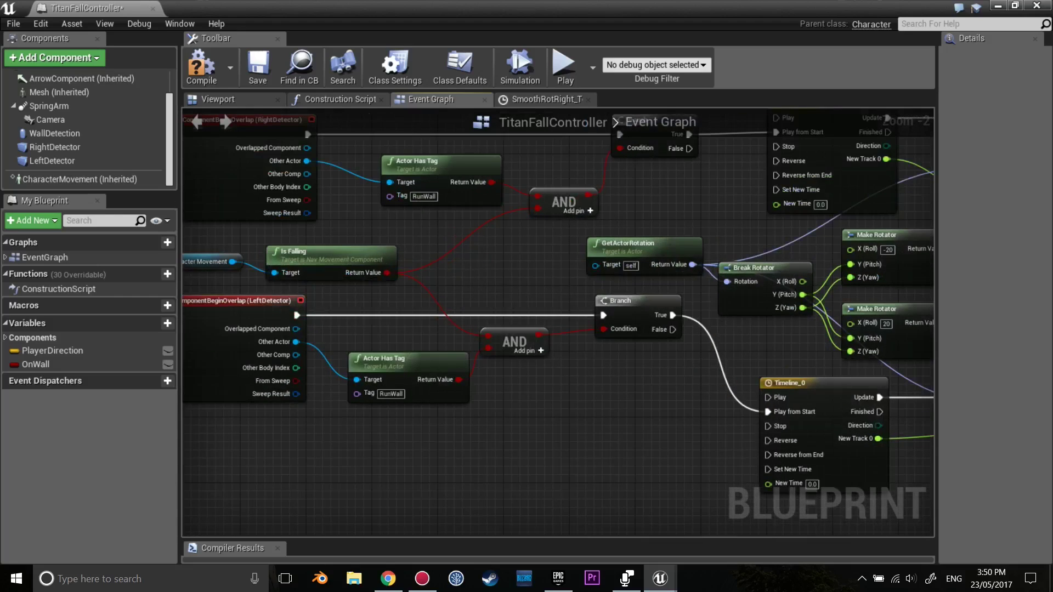
{"action": "right_click_drag", "start_coordinate": [474, 285], "coordinate": [462, 304]}
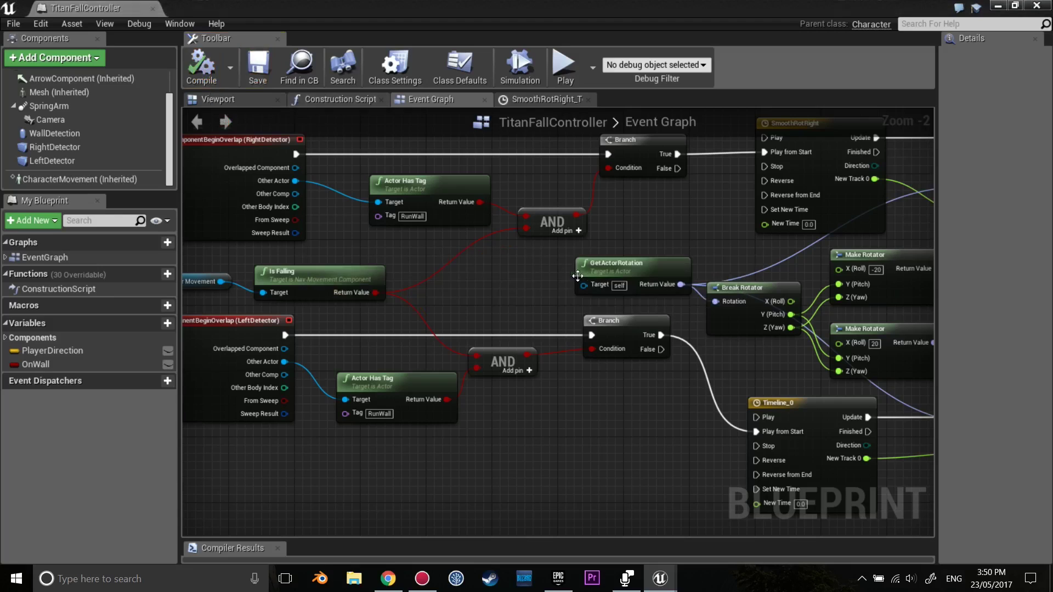
{"action": "right_click_drag", "start_coordinate": [737, 288], "coordinate": [466, 287]}
{"action": "scroll", "coordinate": [711, 301], "scroll_direction": "down", "scroll_amount": 2}
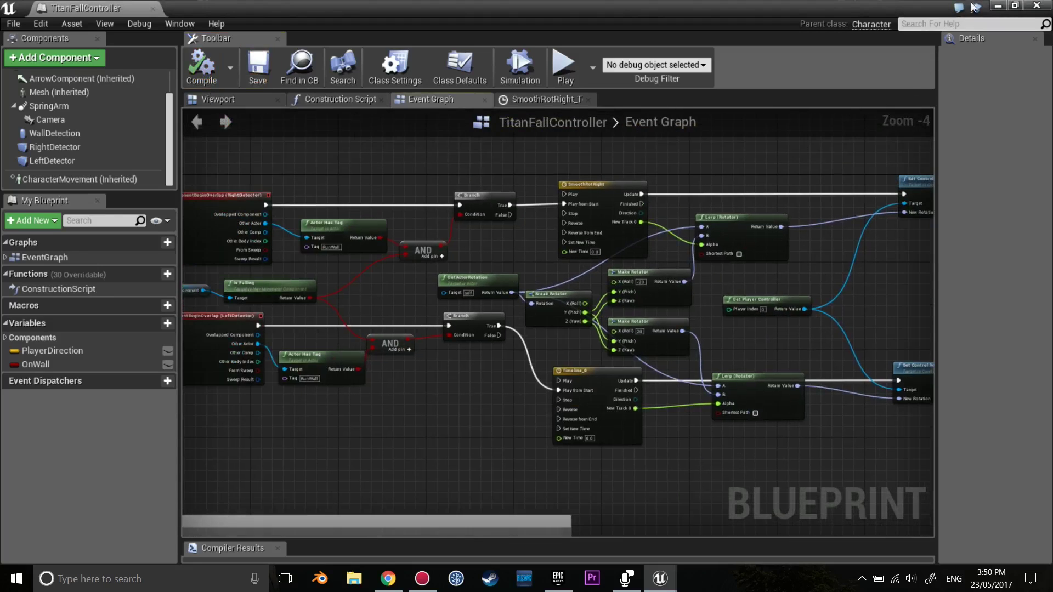
Step: Play the level, run along a wall with W and jump with Space, then Esc to stop
{"action": "left_click", "coordinate": [1007, 6]}
{"action": "left_click", "coordinate": [613, 50]}
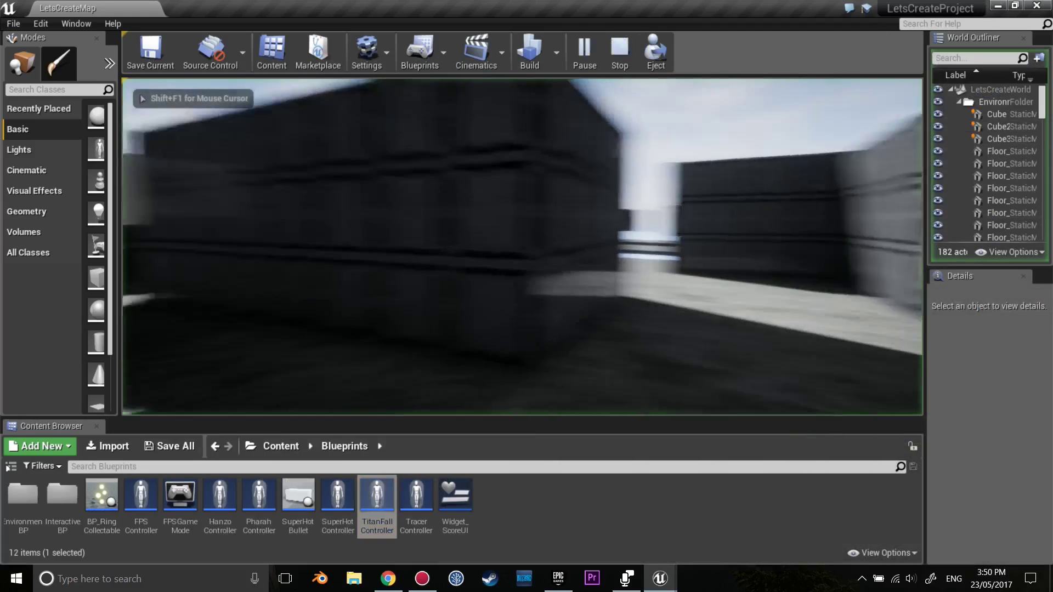
{"action": "key", "text": "w"}
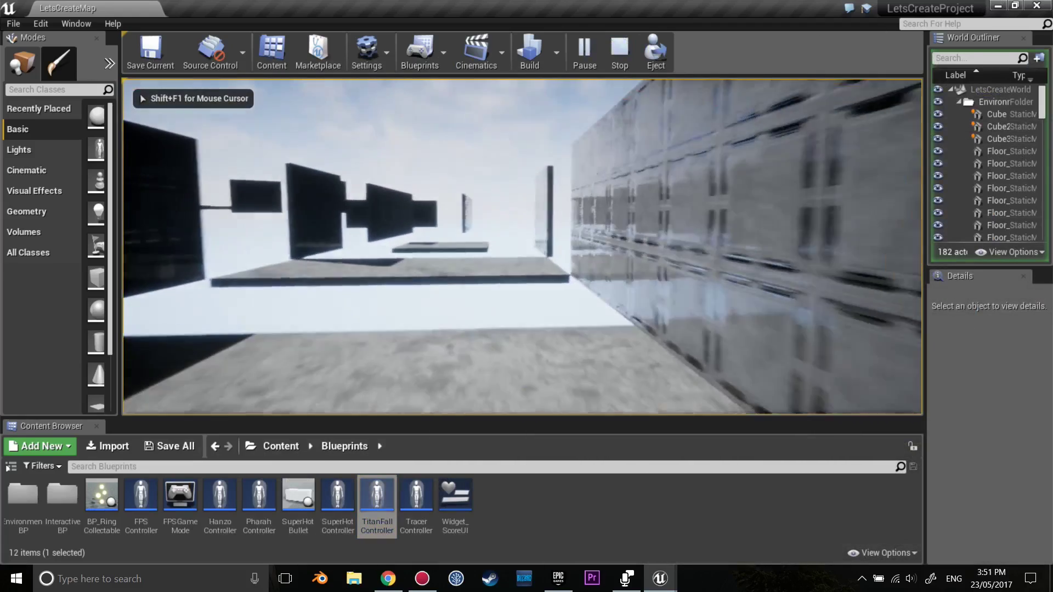
{"action": "key", "text": "space"}
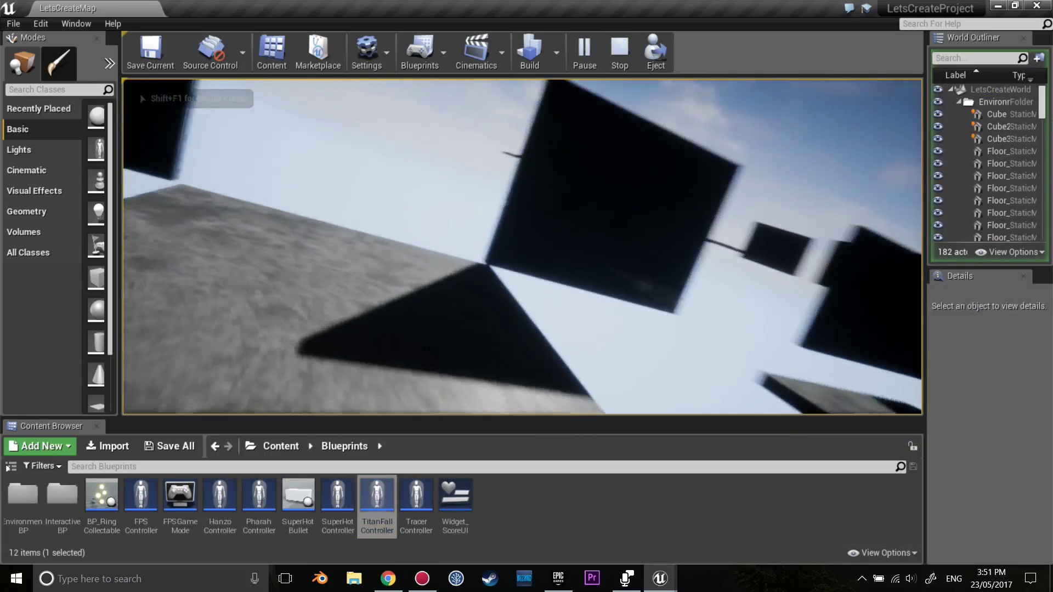
{"action": "key", "text": "space"}
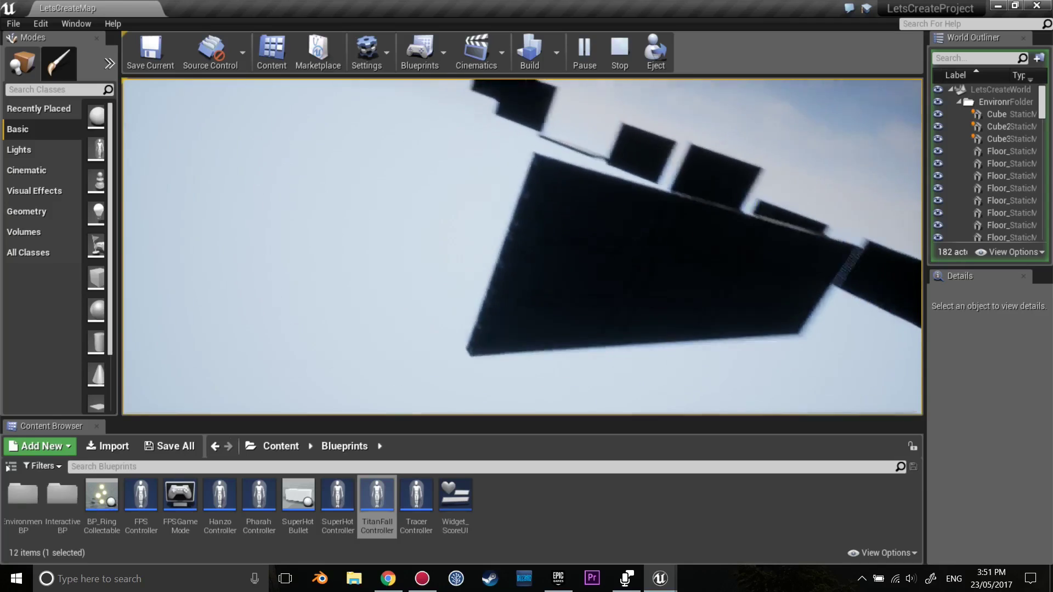
{"action": "key", "text": "Escape"}
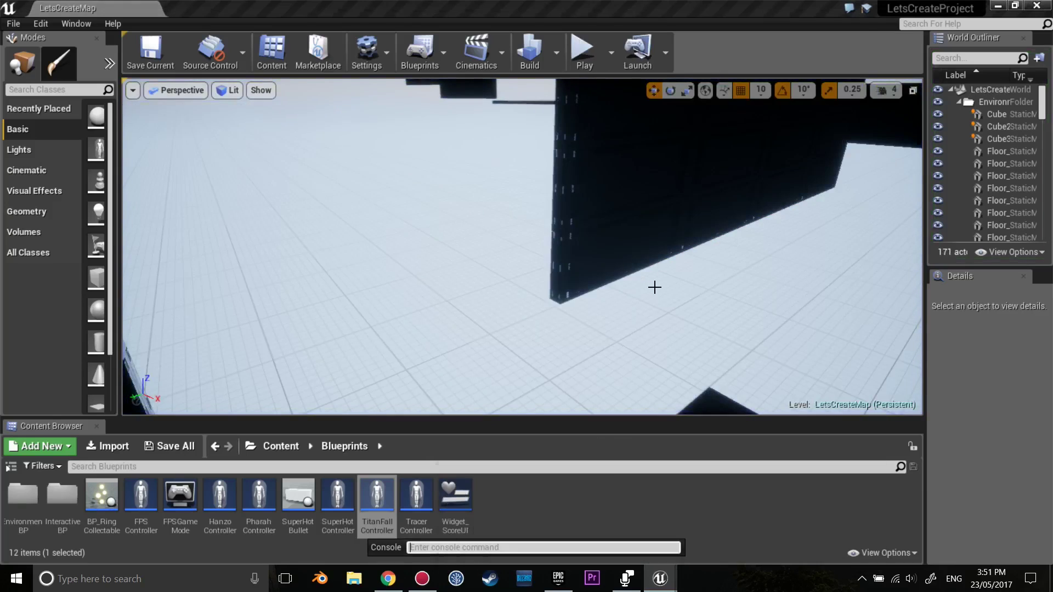
{"action": "left_click_drag", "start_coordinate": [653, 287], "coordinate": [661, 287]}
Step: Return to the TitanFallController Event Graph and look over the SmoothRotRight and Timeline_0 nodes
{"action": "mouse_move", "coordinate": [659, 579]}
{"action": "left_click", "coordinate": [804, 517]}
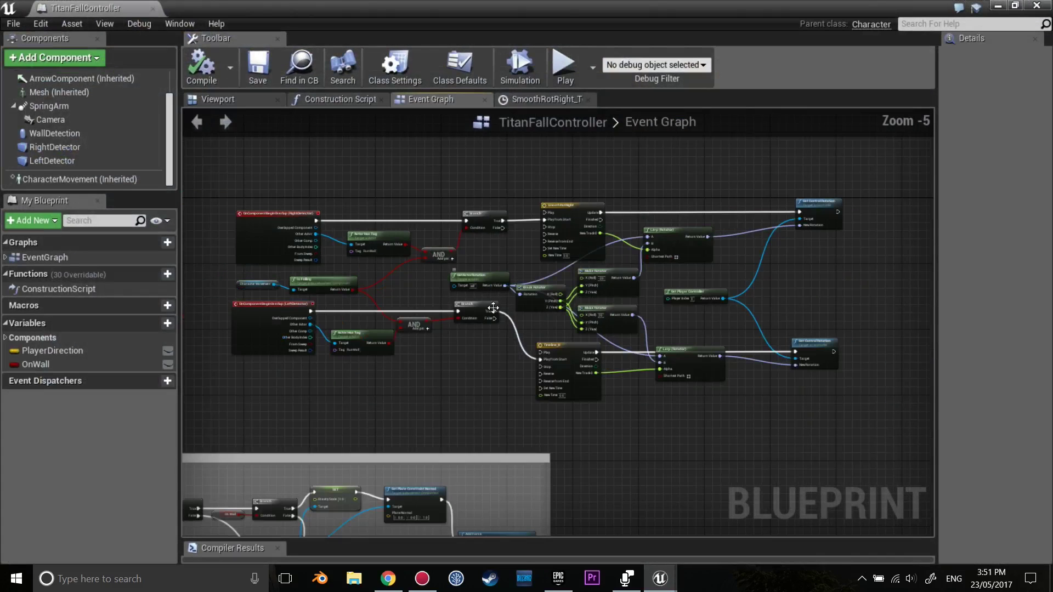
{"action": "scroll", "coordinate": [482, 266], "scroll_direction": "down", "scroll_amount": 1}
{"action": "right_click_drag", "start_coordinate": [446, 321], "coordinate": [494, 344]}
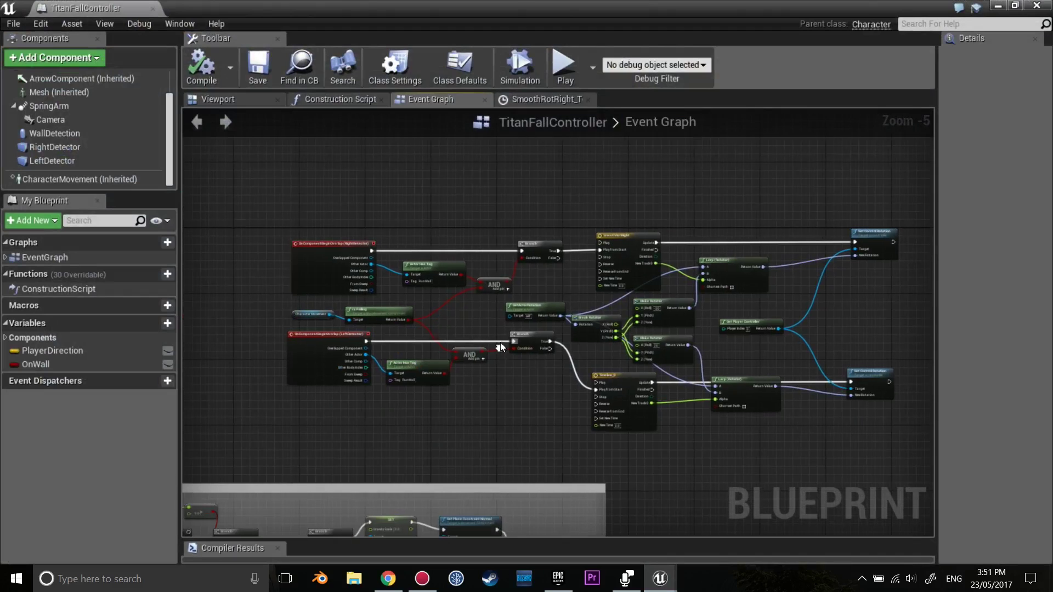
{"action": "scroll", "coordinate": [590, 274], "scroll_direction": "up", "scroll_amount": 1}
{"action": "scroll", "coordinate": [582, 252], "scroll_direction": "up", "scroll_amount": 1}
{"action": "left_click", "coordinate": [619, 250]}
{"action": "scroll", "coordinate": [619, 250], "scroll_direction": "up", "scroll_amount": 3}
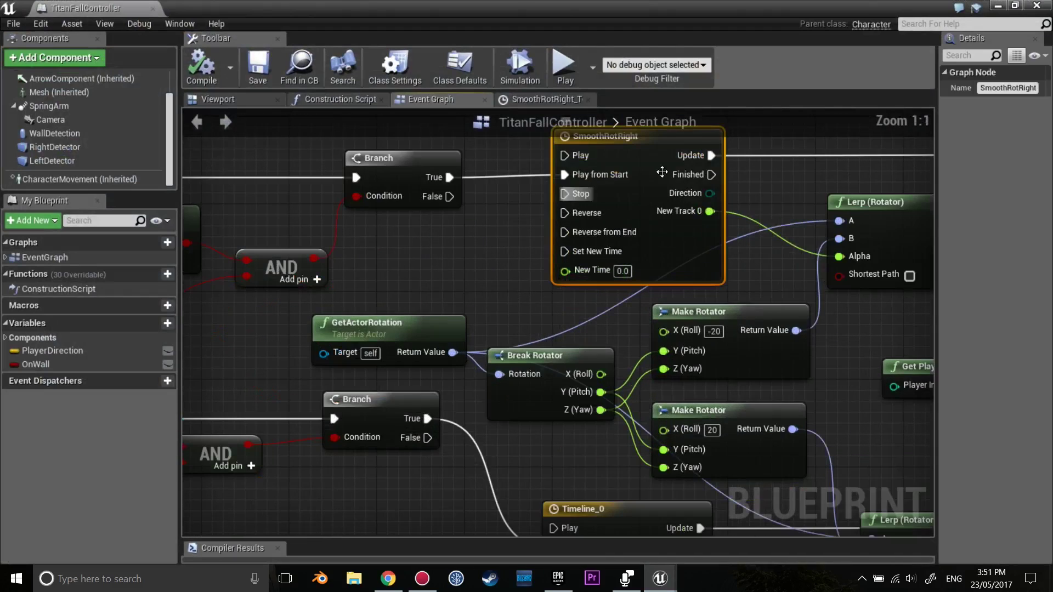
{"action": "right_click_drag", "start_coordinate": [500, 340], "coordinate": [583, 145]}
{"action": "scroll", "coordinate": [619, 356], "scroll_direction": "down", "scroll_amount": 3}
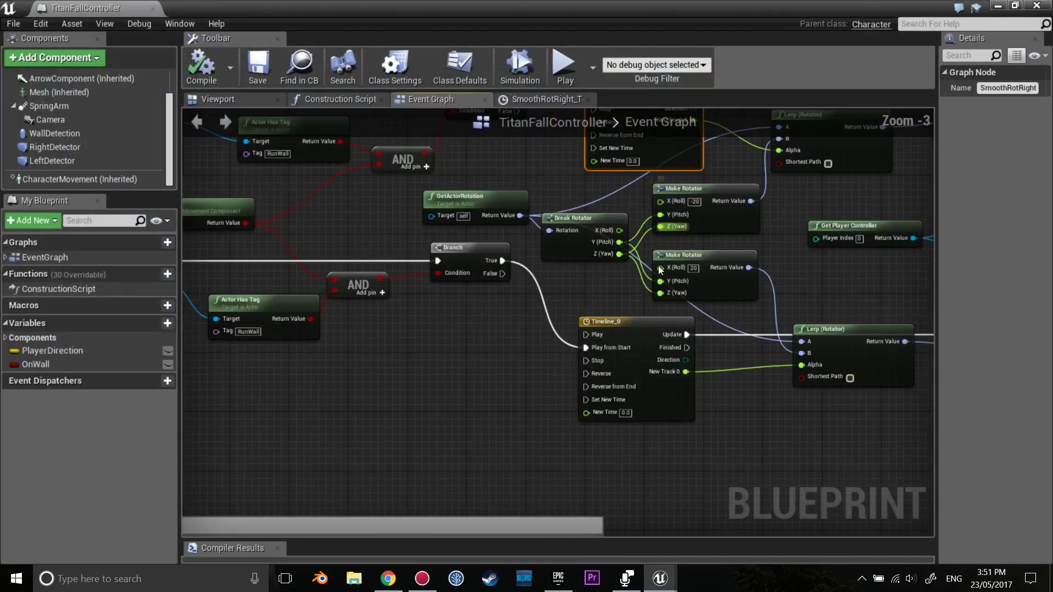
{"action": "scroll", "coordinate": [589, 240], "scroll_direction": "down", "scroll_amount": 5}
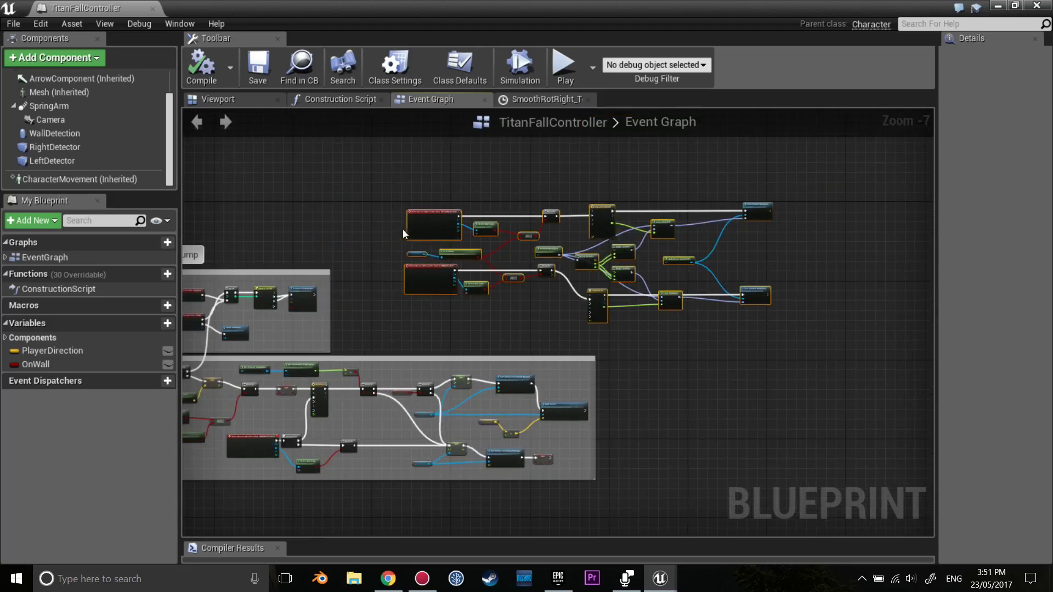
{"action": "left_click_drag", "start_coordinate": [402, 229], "coordinate": [447, 166]}
{"action": "scroll", "coordinate": [453, 326], "scroll_direction": "up", "scroll_amount": 3}
{"action": "scroll", "coordinate": [453, 325], "scroll_direction": "up", "scroll_amount": 2}
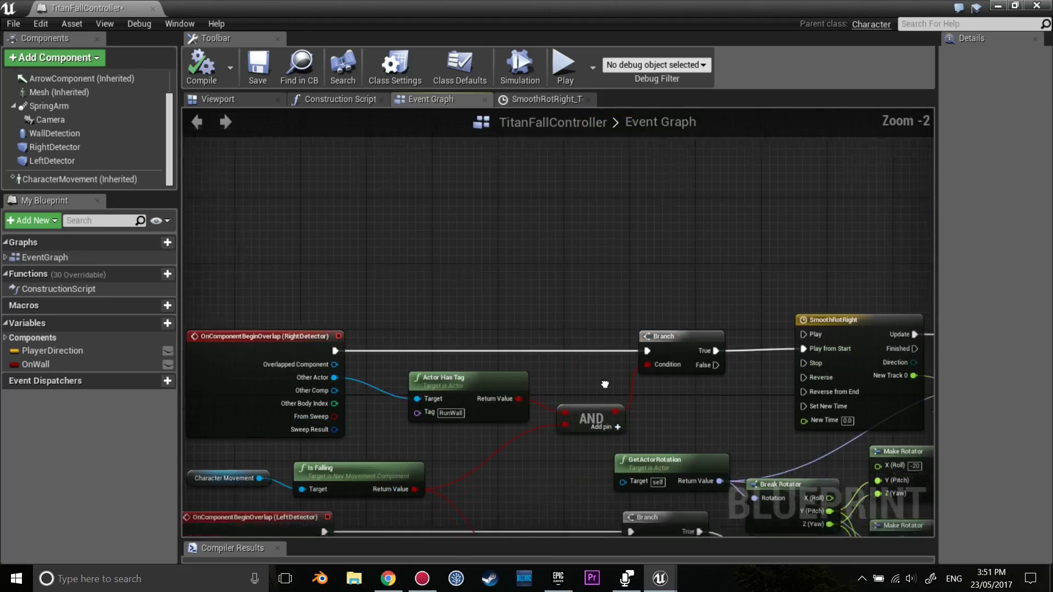
Step: Centre the RightDetector overlap event and select RightDetector in the Components panel
{"action": "right_click_drag", "start_coordinate": [453, 326], "coordinate": [343, 233]}
{"action": "right_click_drag", "start_coordinate": [368, 332], "coordinate": [522, 363]}
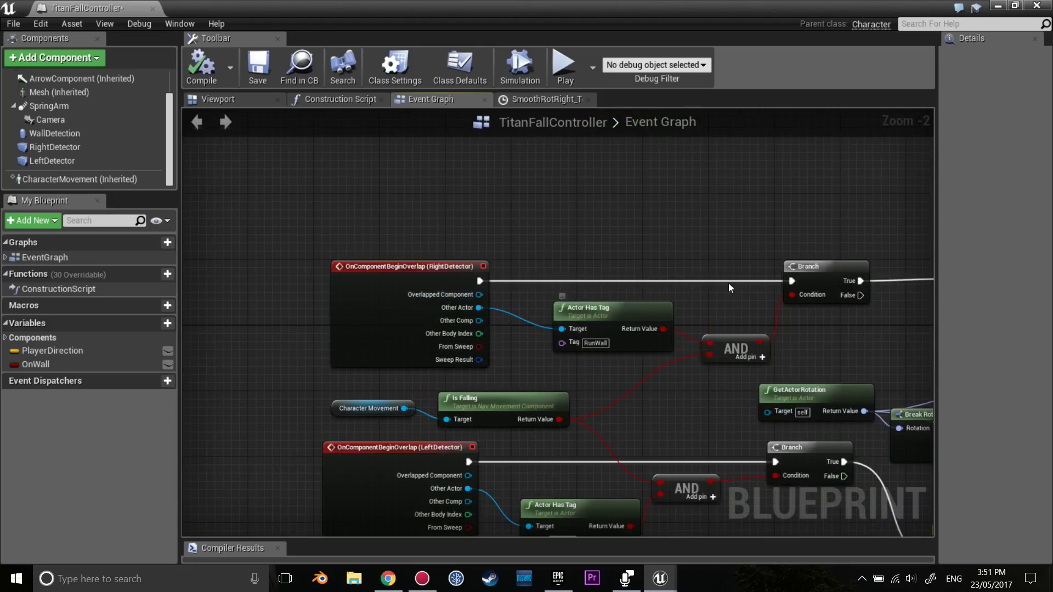
{"action": "scroll", "coordinate": [728, 283], "scroll_direction": "up", "scroll_amount": 2}
{"action": "mouse_move", "coordinate": [370, 241]}
{"action": "right_mouse_down"}
{"action": "mouse_move", "coordinate": [406, 375]}
{"action": "mouse_move", "coordinate": [704, 315]}
{"action": "right_mouse_up"}
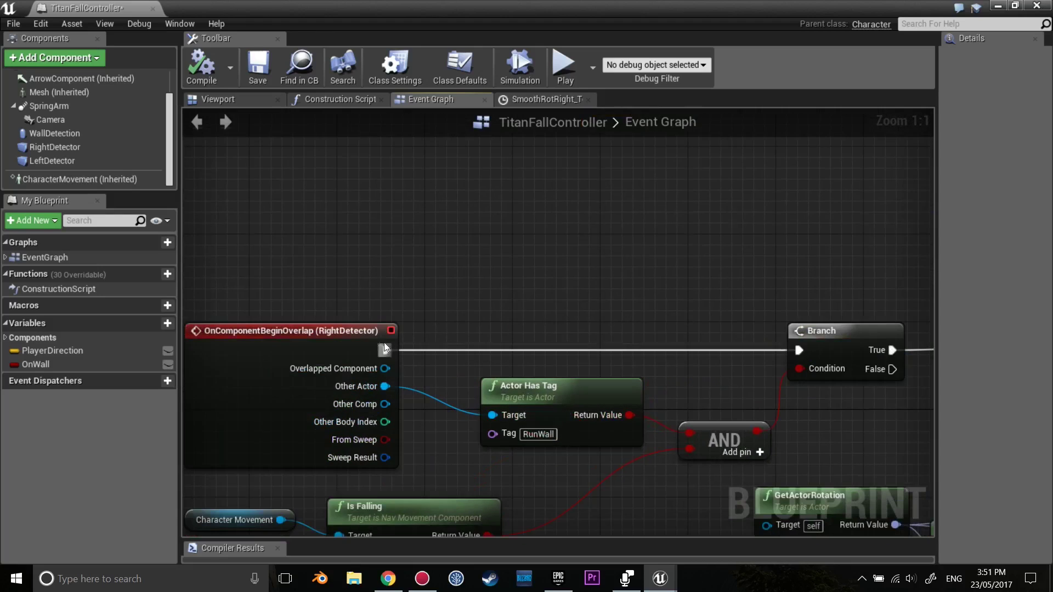
{"action": "left_click", "coordinate": [331, 300]}
{"action": "mouse_move", "coordinate": [682, 223]}
{"action": "right_mouse_down"}
{"action": "mouse_move", "coordinate": [432, 244]}
{"action": "mouse_move", "coordinate": [271, 231]}
{"action": "right_mouse_up"}
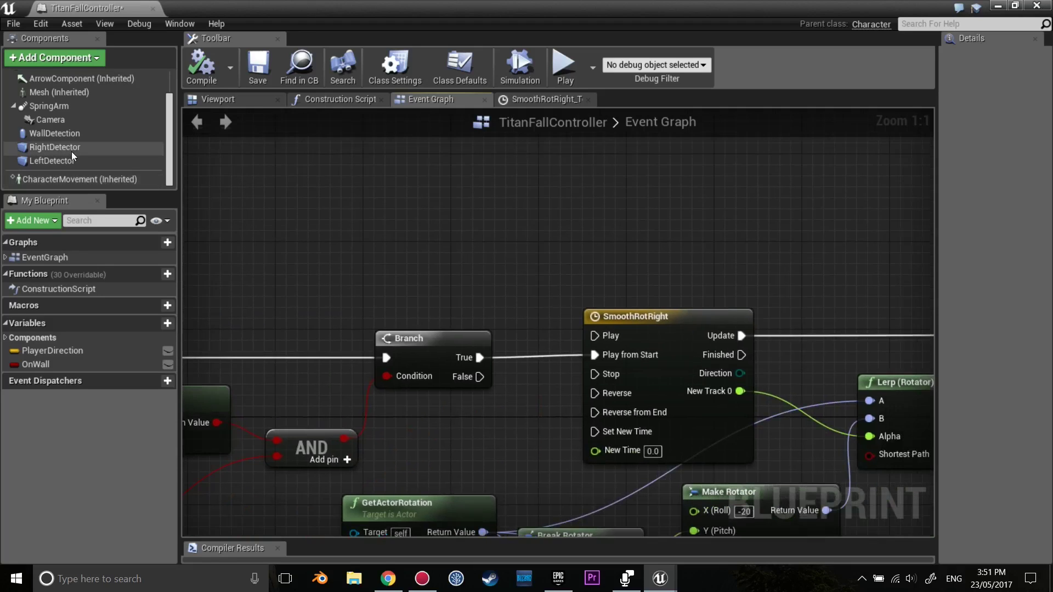
{"action": "left_click", "coordinate": [71, 150]}
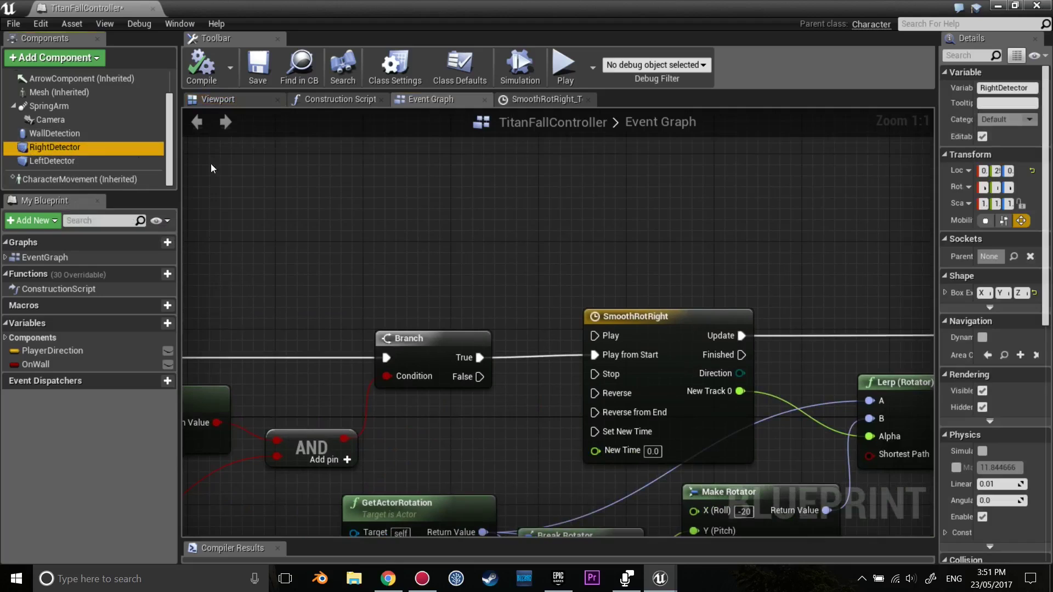
Step: Add an OnComponentEndOverlap event for RightDetector via the 'endoverla' search
{"action": "right_click", "coordinate": [464, 218]}
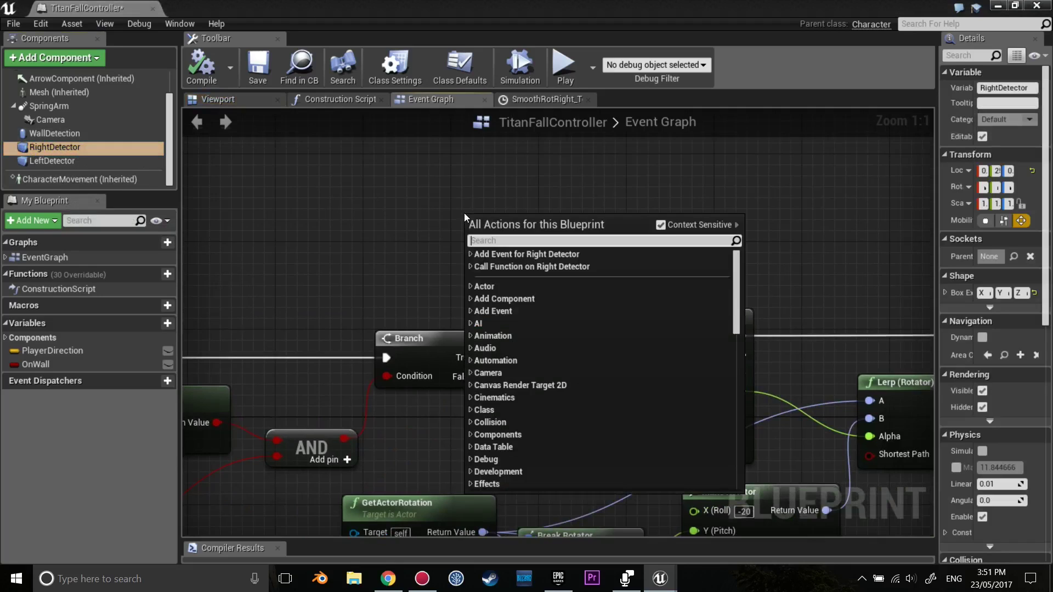
{"action": "type", "text": "endoverla"}
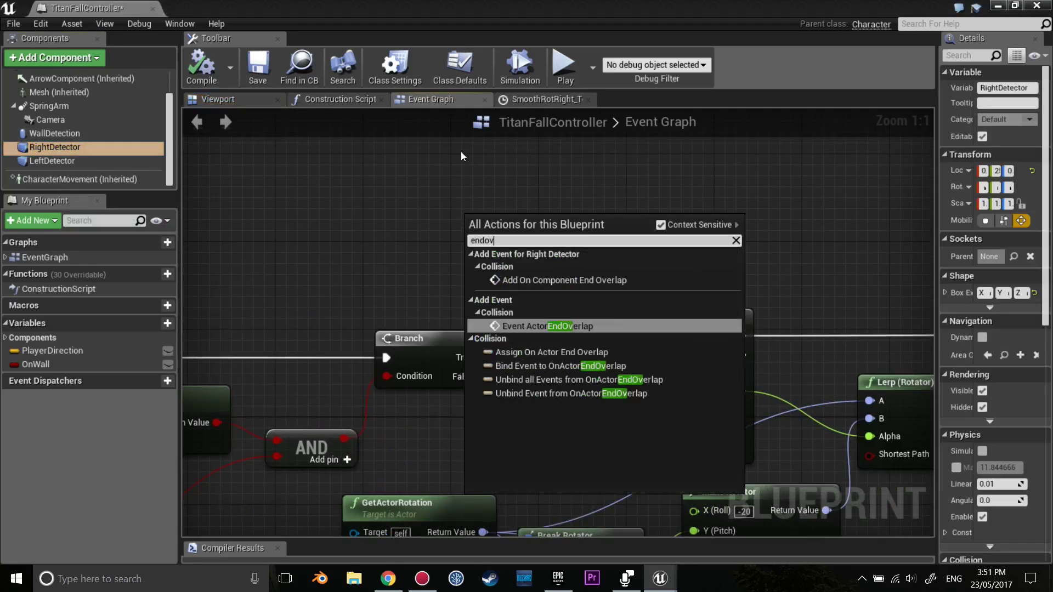
{"action": "left_click", "coordinate": [582, 279]}
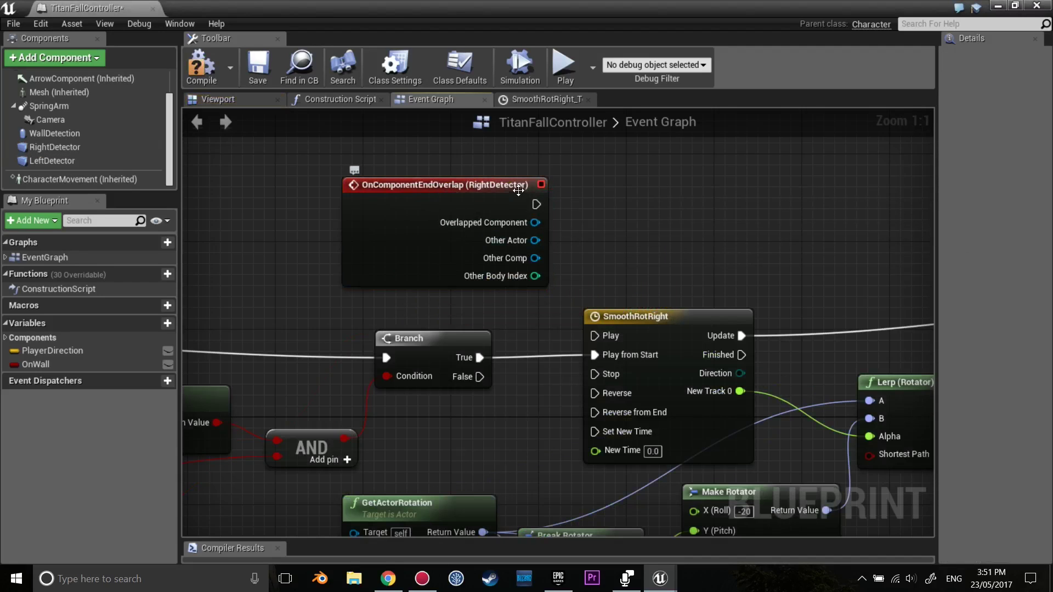
{"action": "left_click_drag", "start_coordinate": [567, 196], "coordinate": [391, 163]}
{"action": "right_click_drag", "start_coordinate": [515, 207], "coordinate": [487, 317]}
{"action": "scroll", "coordinate": [531, 247], "scroll_direction": "down", "scroll_amount": 3}
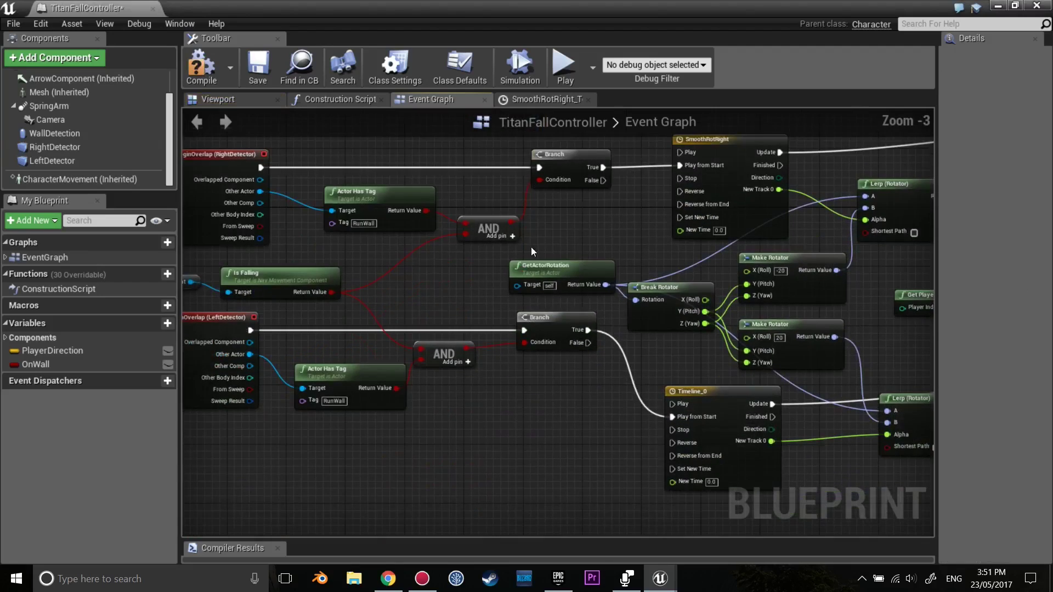
{"action": "right_click_drag", "start_coordinate": [531, 247], "coordinate": [265, 258]}
Step: Select LeftDetector and add its OnComponentEndOverlap event
{"action": "left_click", "coordinate": [59, 161]}
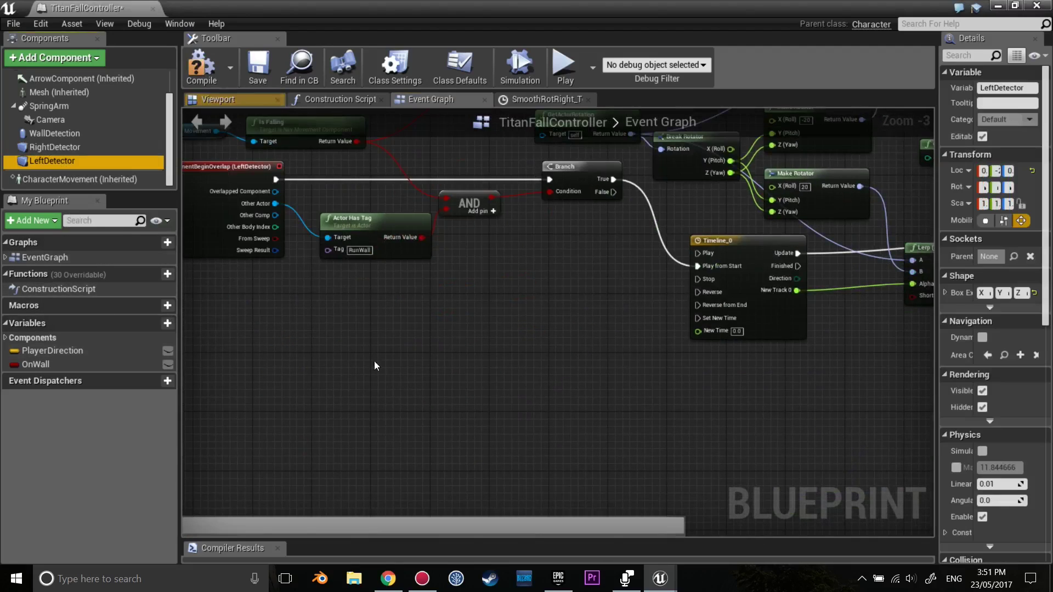
{"action": "scroll", "coordinate": [374, 361], "scroll_direction": "up", "scroll_amount": 1}
{"action": "right_click", "coordinate": [469, 358]}
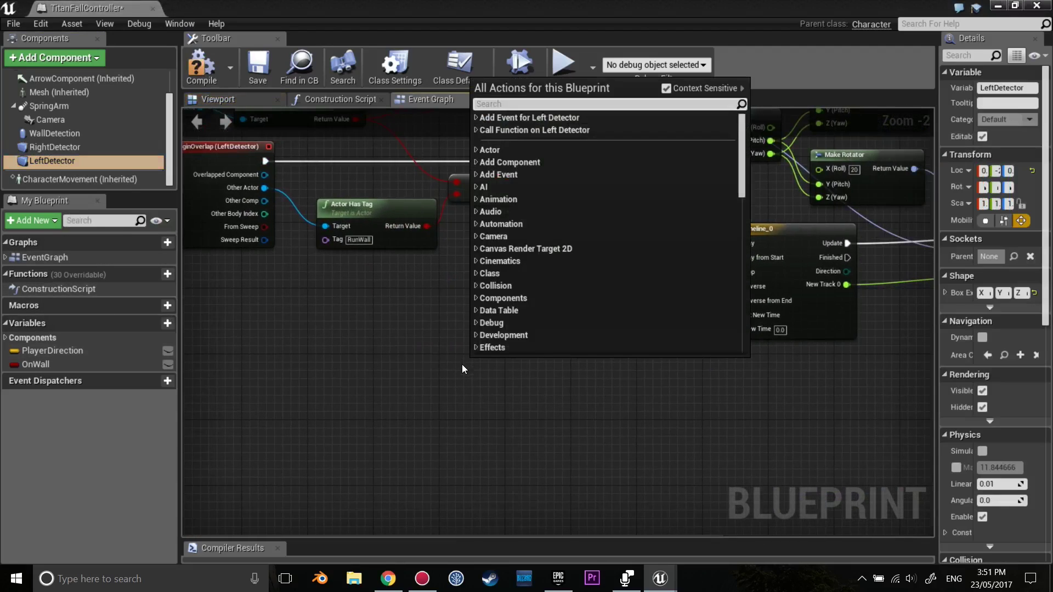
{"action": "type", "text": "endover"}
{"action": "left_click", "coordinate": [570, 143]}
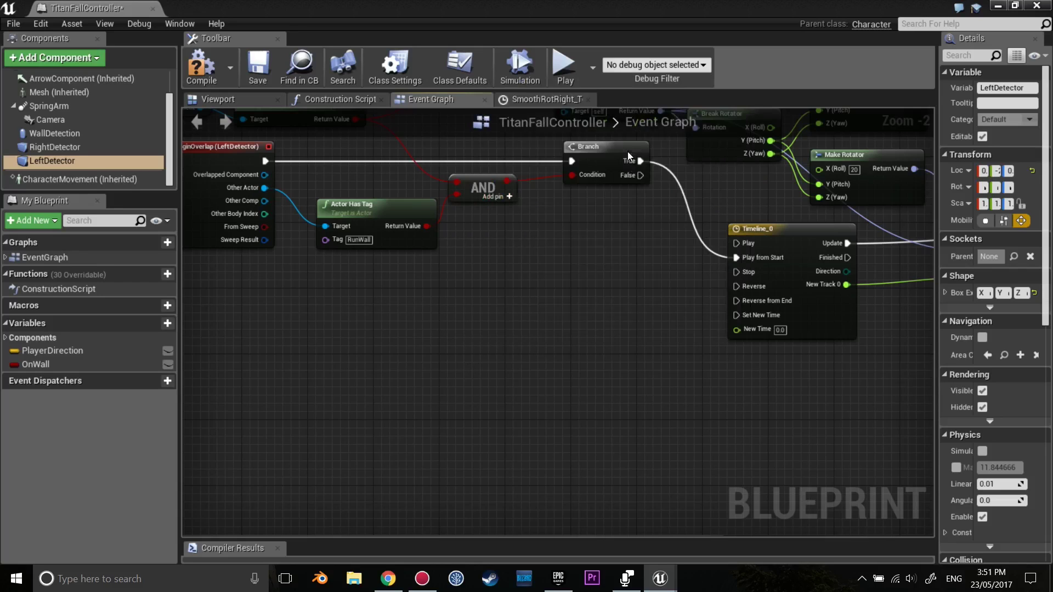
{"action": "mouse_move", "coordinate": [553, 240]}
{"action": "right_mouse_down"}
{"action": "mouse_move", "coordinate": [558, 292]}
{"action": "mouse_move", "coordinate": [478, 366]}
{"action": "right_mouse_up"}
{"action": "scroll", "coordinate": [479, 366], "scroll_direction": "up", "scroll_amount": 1}
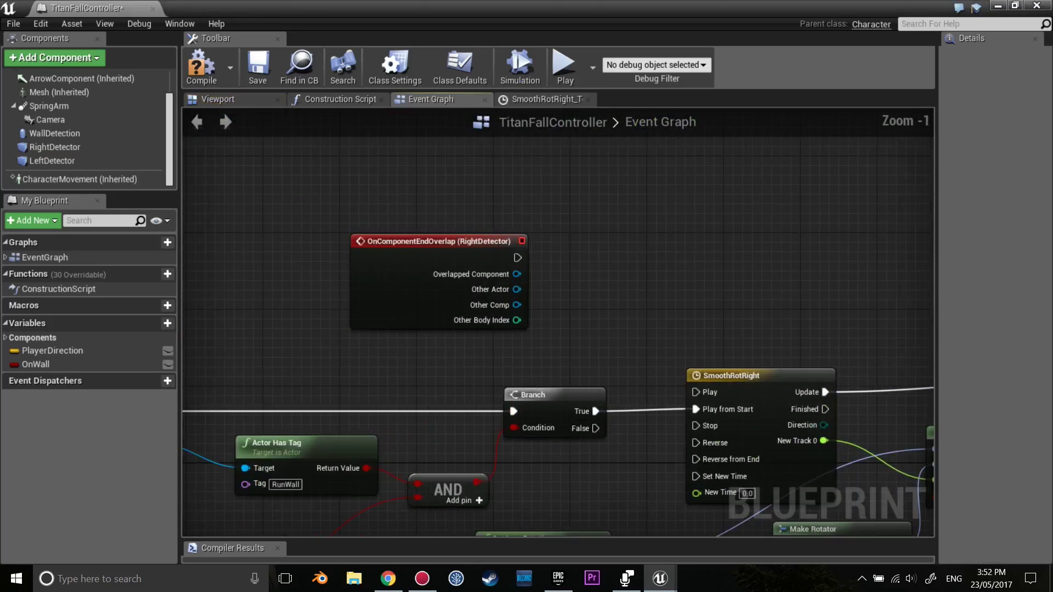
Step: Add a Branch node wired from the RightDetector end-overlap event's exec pin
{"action": "left_click", "coordinate": [461, 258]}
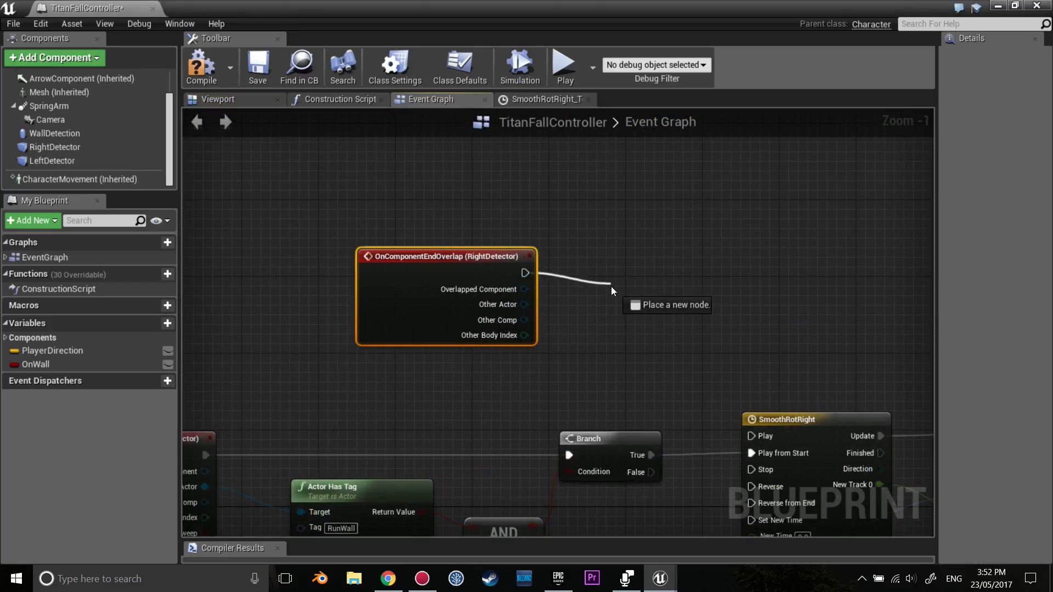
{"action": "left_click_drag", "start_coordinate": [525, 273], "coordinate": [611, 287]}
{"action": "type", "text": "bra"}
{"action": "left_click", "coordinate": [658, 278]}
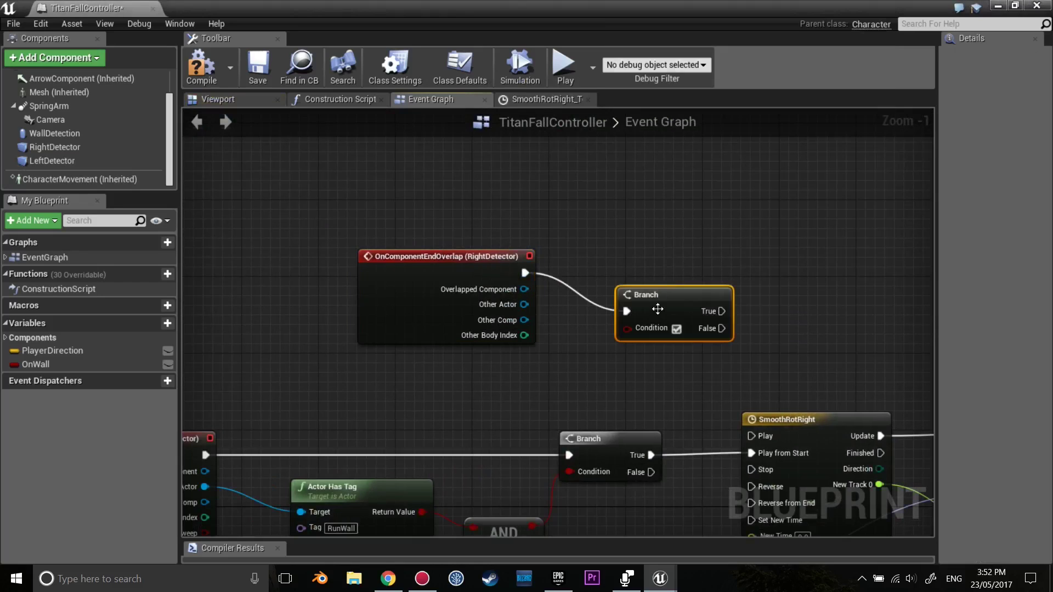
{"action": "right_click_drag", "start_coordinate": [623, 310], "coordinate": [609, 226]}
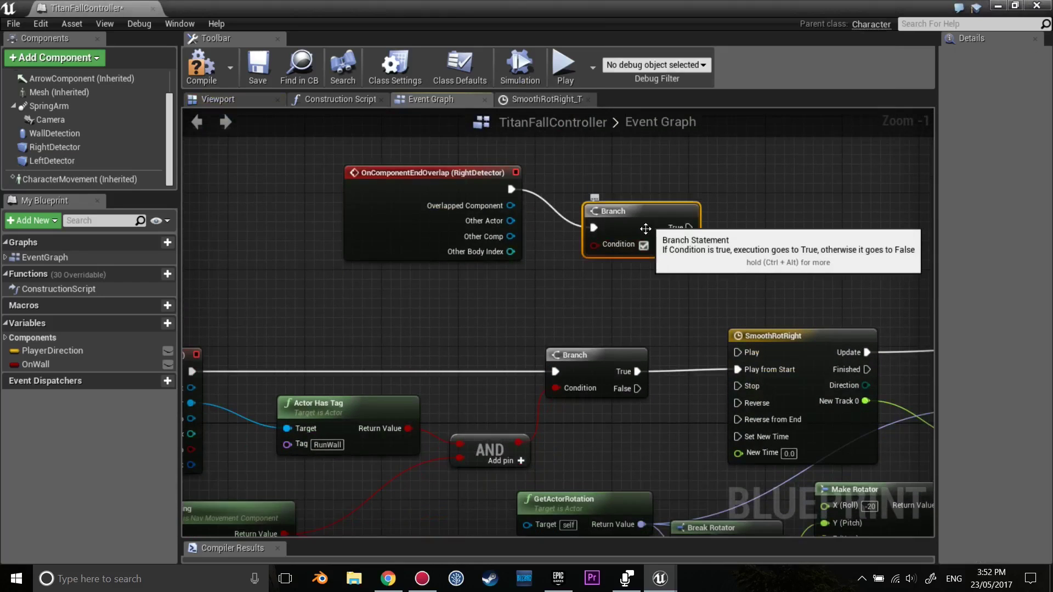
{"action": "left_click_drag", "start_coordinate": [640, 233], "coordinate": [639, 250]}
{"action": "right_click_drag", "start_coordinate": [423, 326], "coordinate": [501, 242]}
Step: Wire the AND result into the new Branch's Condition input
{"action": "left_click", "coordinate": [428, 328]}
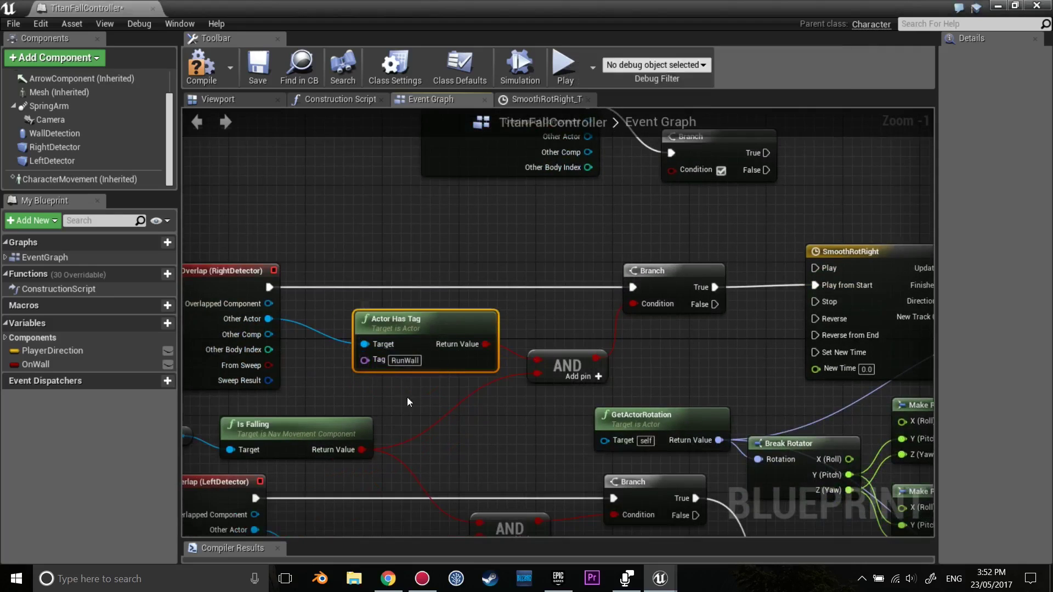
{"action": "right_click_drag", "start_coordinate": [368, 463], "coordinate": [454, 416]}
{"action": "right_click_drag", "start_coordinate": [456, 371], "coordinate": [342, 468]}
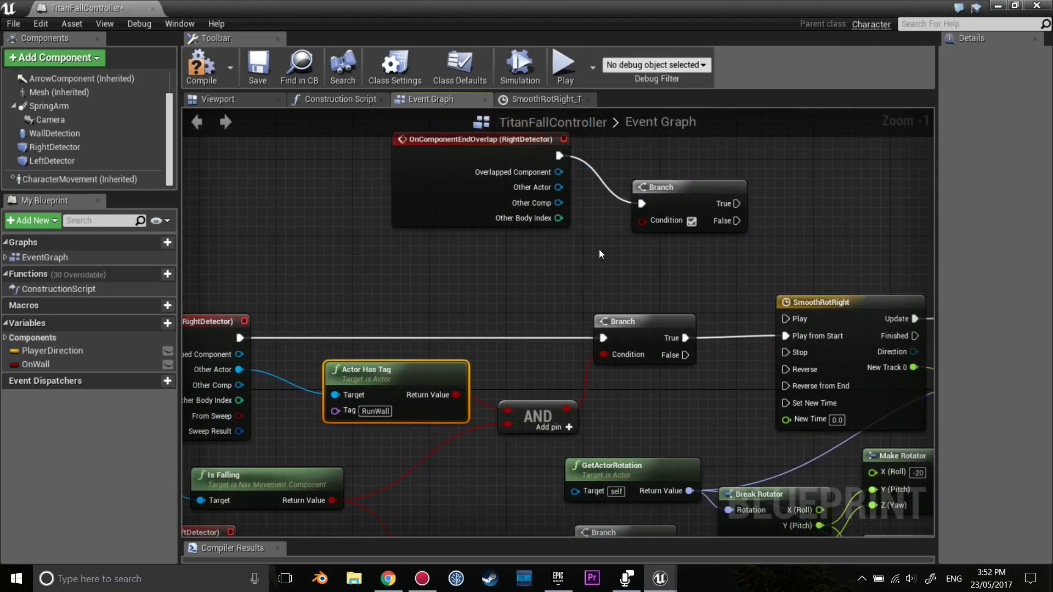
{"action": "right_click_drag", "start_coordinate": [534, 310], "coordinate": [529, 284]}
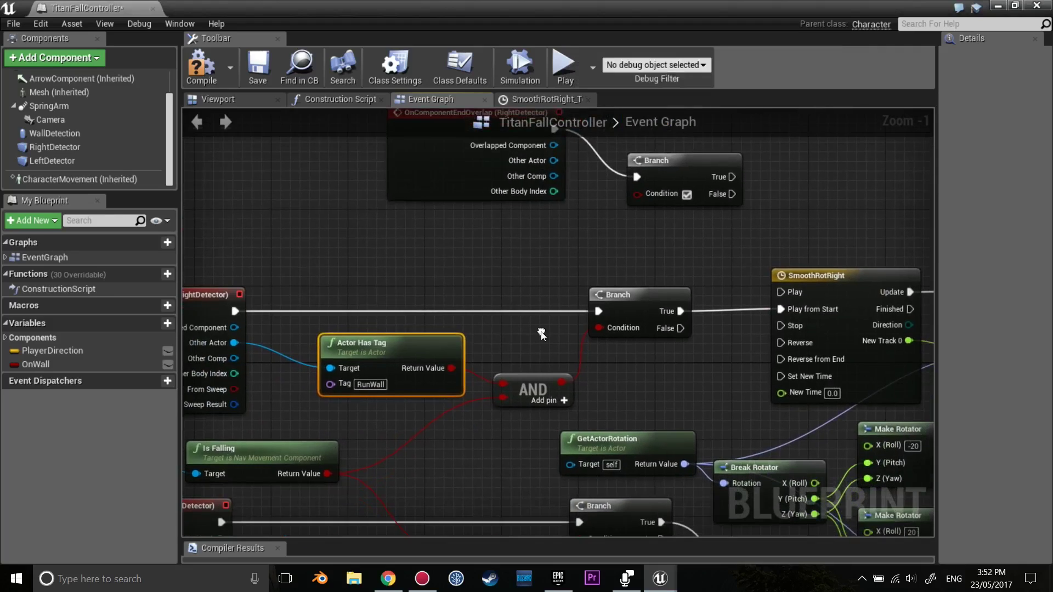
{"action": "scroll", "coordinate": [651, 282], "scroll_direction": "up", "scroll_amount": 1}
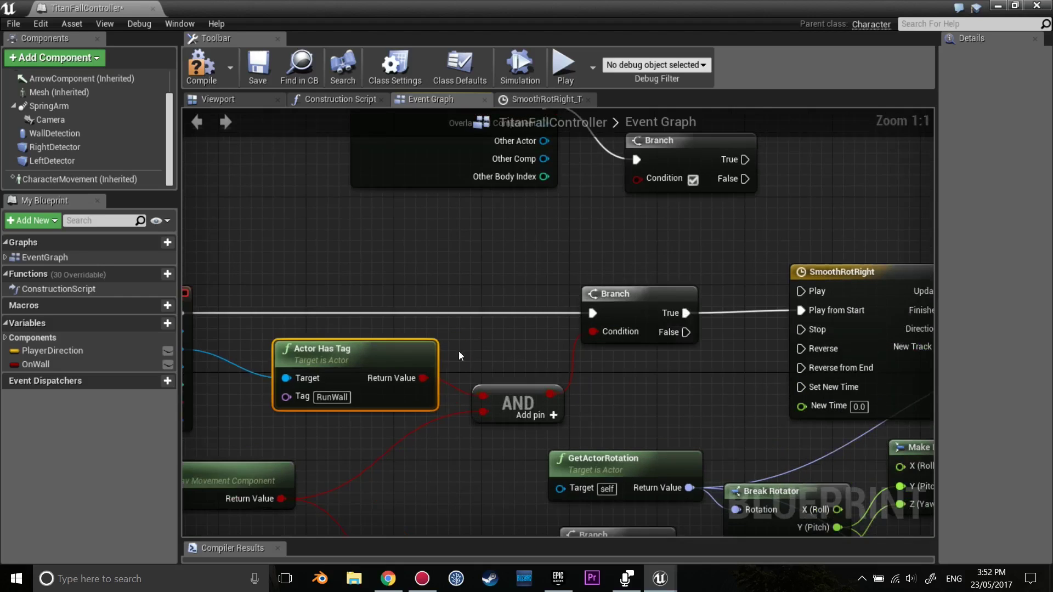
{"action": "right_click_drag", "start_coordinate": [459, 351], "coordinate": [637, 282]}
{"action": "left_click_drag", "start_coordinate": [461, 419], "coordinate": [668, 275]}
{"action": "right_click_drag", "start_coordinate": [667, 275], "coordinate": [480, 385]}
{"action": "left_click", "coordinate": [480, 385]}
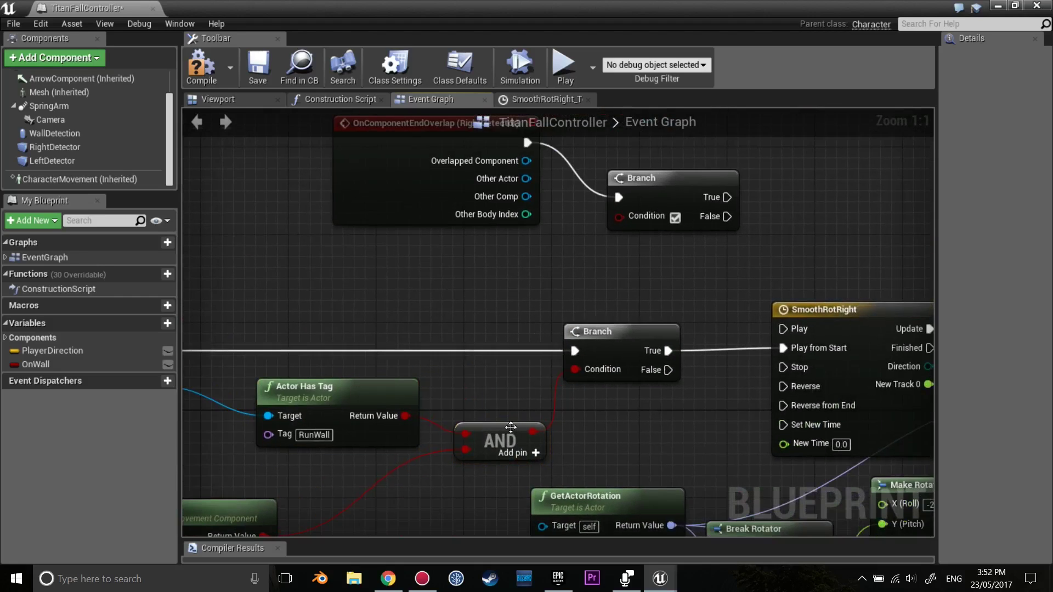
{"action": "left_click_drag", "start_coordinate": [533, 432], "coordinate": [619, 216]}
Step: Link the Branch's True to SmoothRotRight Reverse from End, then compile and save
{"action": "left_click", "coordinate": [632, 183]}
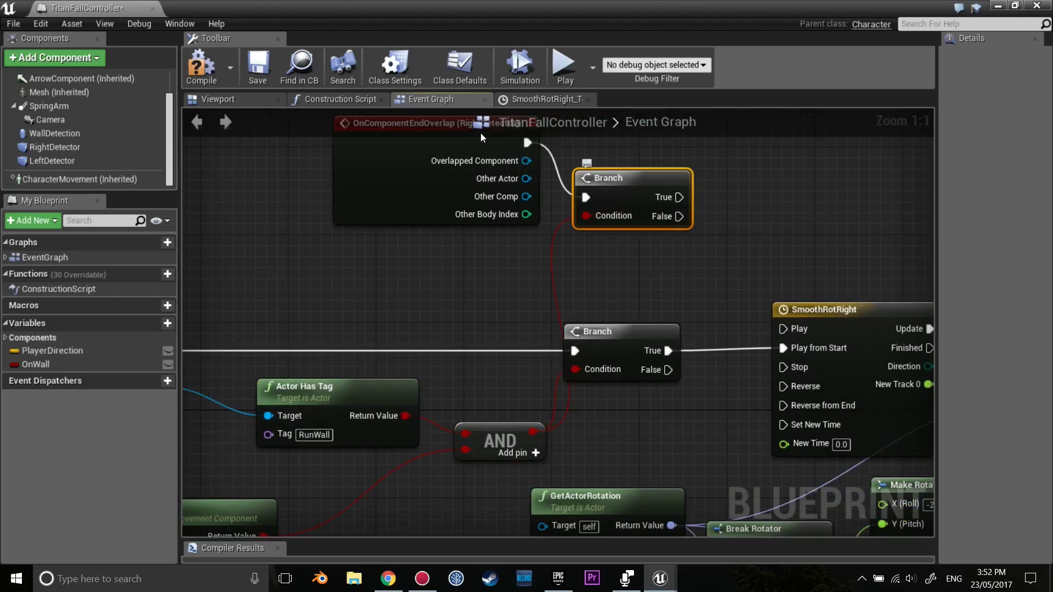
{"action": "right_click_drag", "start_coordinate": [460, 242], "coordinate": [466, 269]}
{"action": "left_click", "coordinate": [445, 206]}
{"action": "left_click_drag", "start_coordinate": [445, 211], "coordinate": [419, 265]}
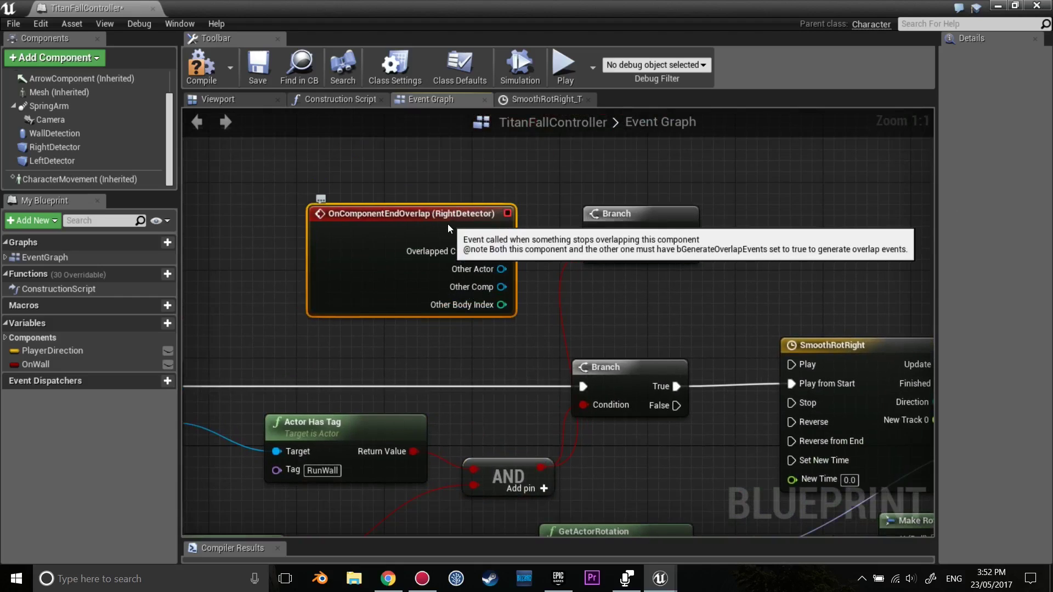
{"action": "right_click_drag", "start_coordinate": [773, 268], "coordinate": [649, 252]}
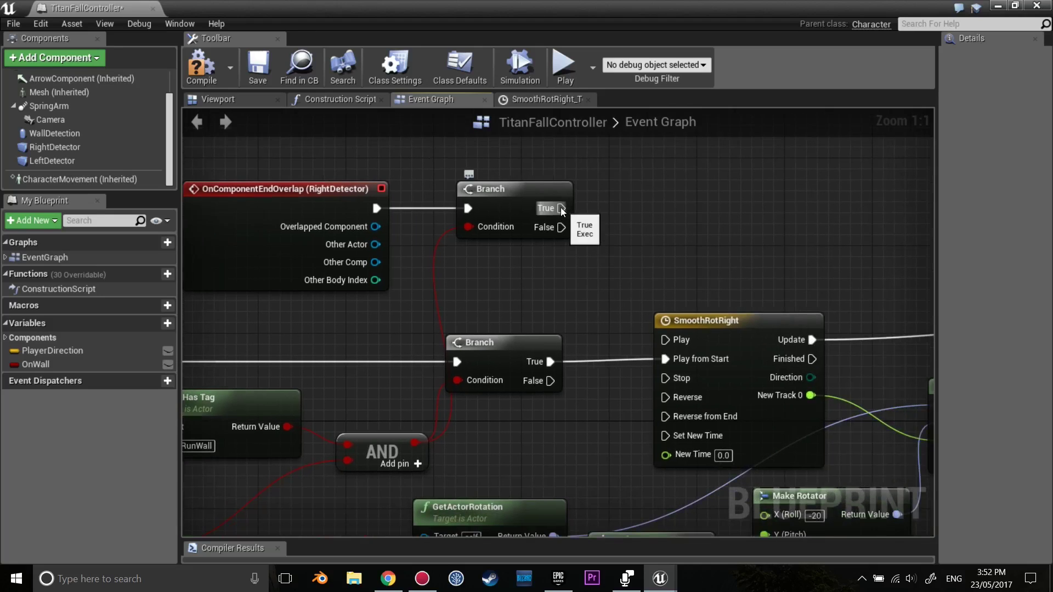
{"action": "mouse_move", "coordinate": [541, 304]}
{"action": "right_mouse_down"}
{"action": "mouse_move", "coordinate": [597, 287]}
{"action": "mouse_move", "coordinate": [598, 301]}
{"action": "mouse_move", "coordinate": [510, 206]}
{"action": "right_mouse_up"}
{"action": "left_click", "coordinate": [389, 173]}
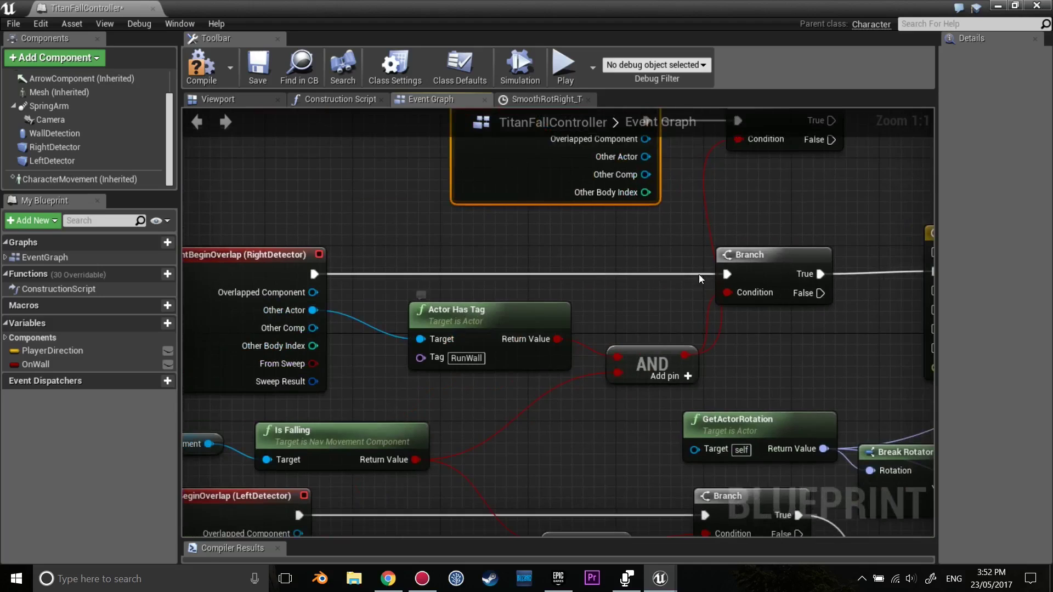
{"action": "left_click_drag", "start_coordinate": [509, 204], "coordinate": [621, 411]}
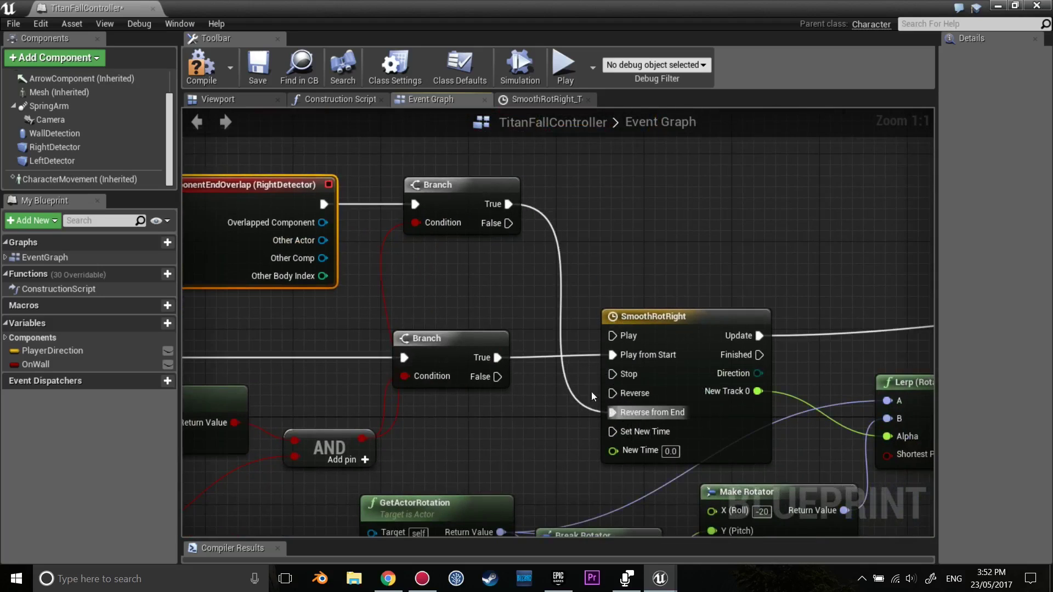
{"action": "left_click", "coordinate": [210, 80]}
{"action": "left_click", "coordinate": [258, 69]}
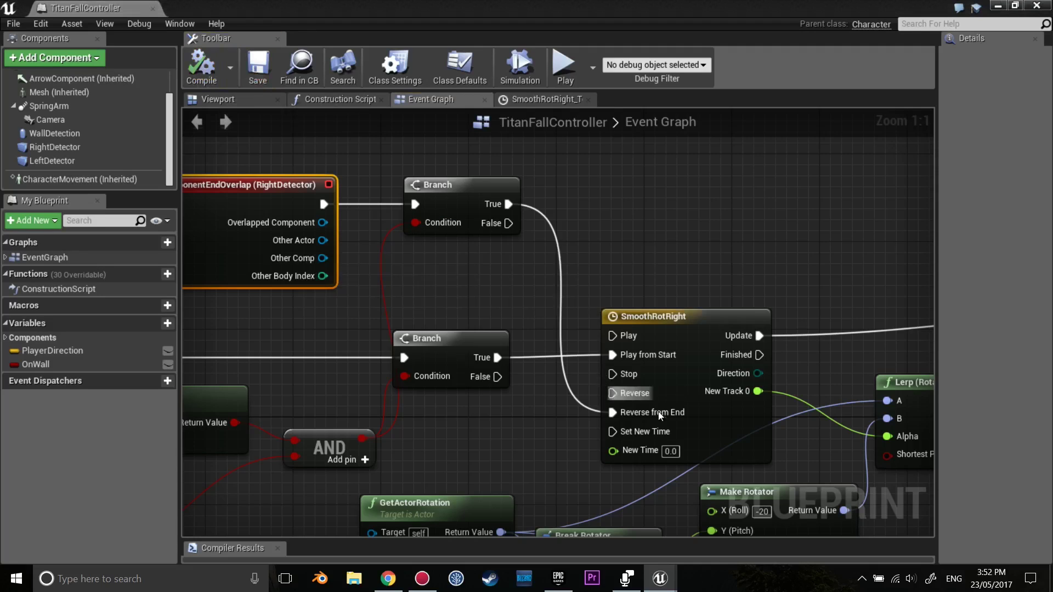
Step: Connect a new Branch to the OnComponentEndOverlap (LeftDetector) exec pin
{"action": "mouse_move", "coordinate": [534, 389]}
{"action": "right_mouse_down"}
{"action": "mouse_move", "coordinate": [645, 247]}
{"action": "mouse_move", "coordinate": [727, 208]}
{"action": "right_mouse_up"}
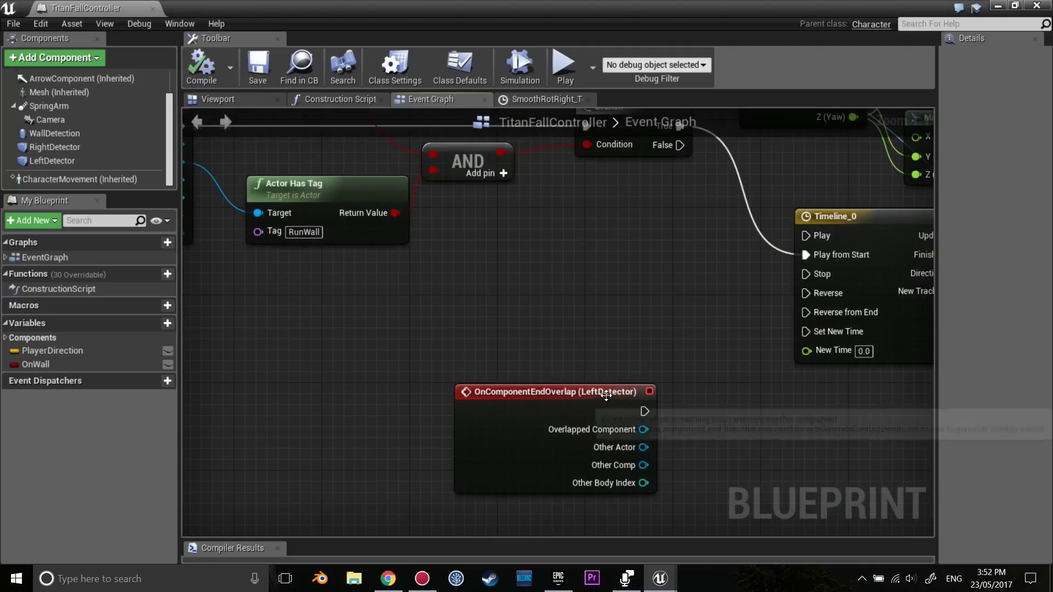
{"action": "mouse_move", "coordinate": [644, 411]}
{"action": "left_mouse_down"}
{"action": "mouse_move", "coordinate": [525, 366]}
{"action": "mouse_move", "coordinate": [616, 261]}
{"action": "left_mouse_up"}
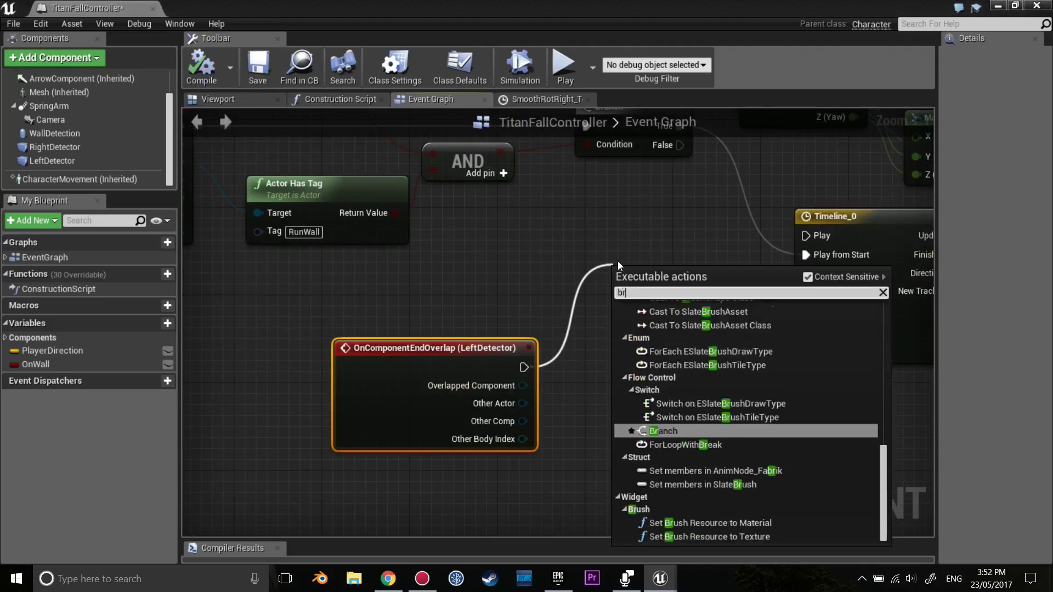
{"action": "type", "text": "bran"}
{"action": "left_click", "coordinate": [662, 332]}
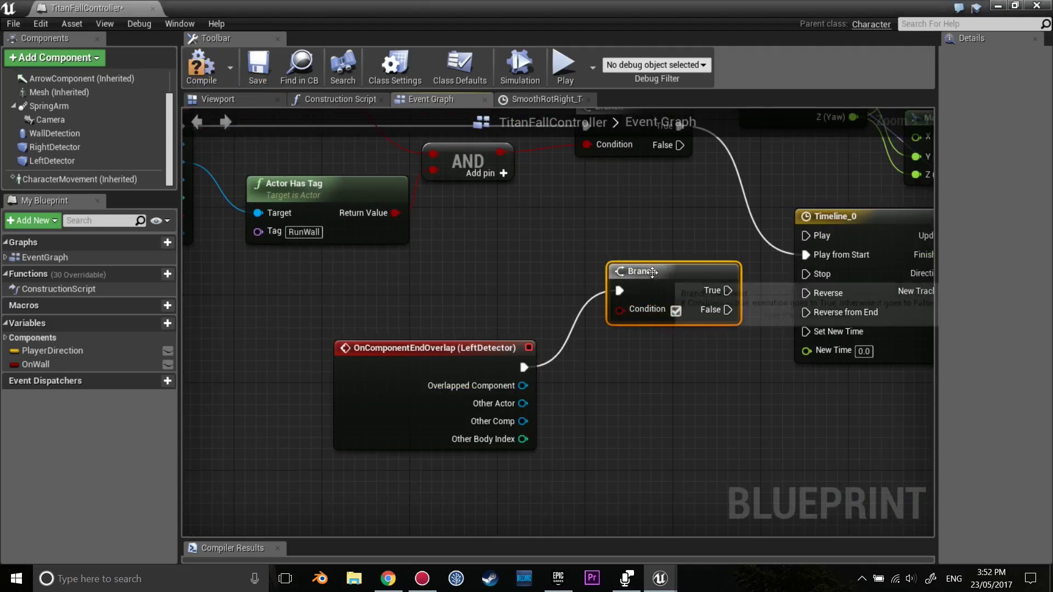
{"action": "right_click_drag", "start_coordinate": [565, 202], "coordinate": [594, 267]}
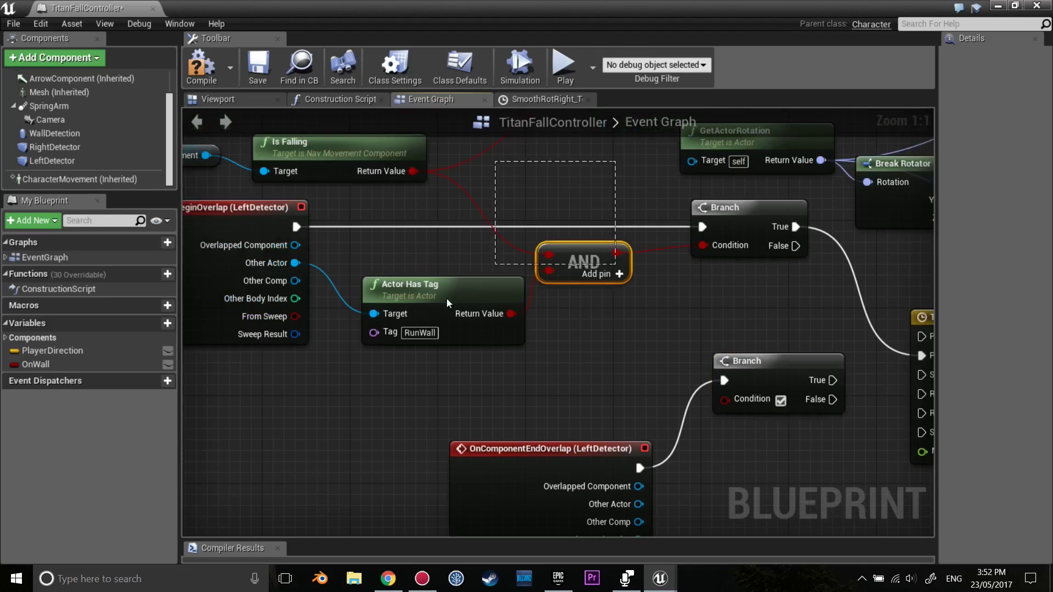
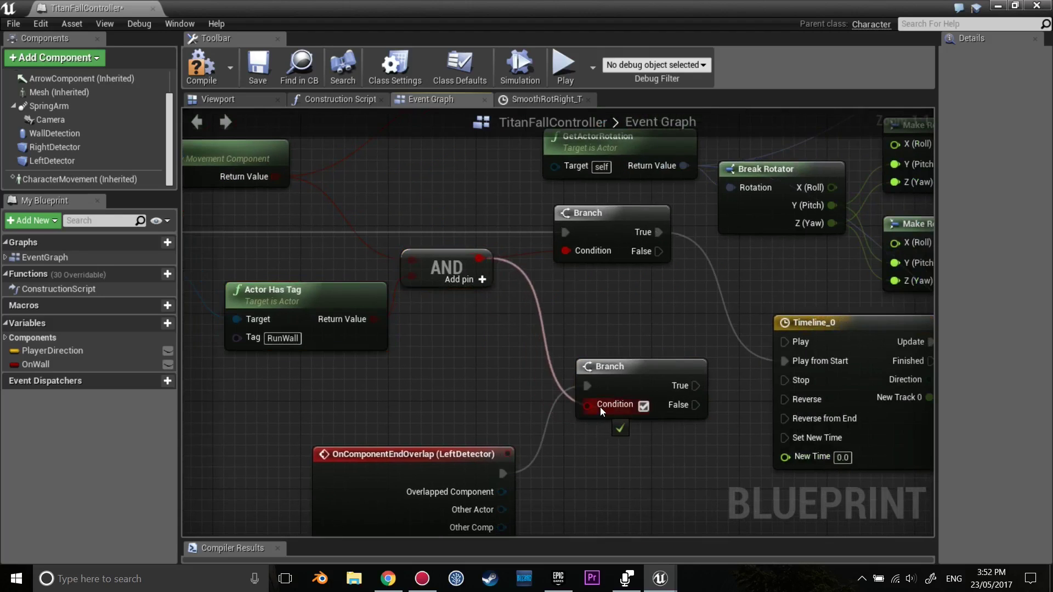
Step: Connect the lower Branch's True pin to Timeline_0's Reverse from End, save, and close the editor
{"action": "right_click_drag", "start_coordinate": [506, 273], "coordinate": [587, 321]}
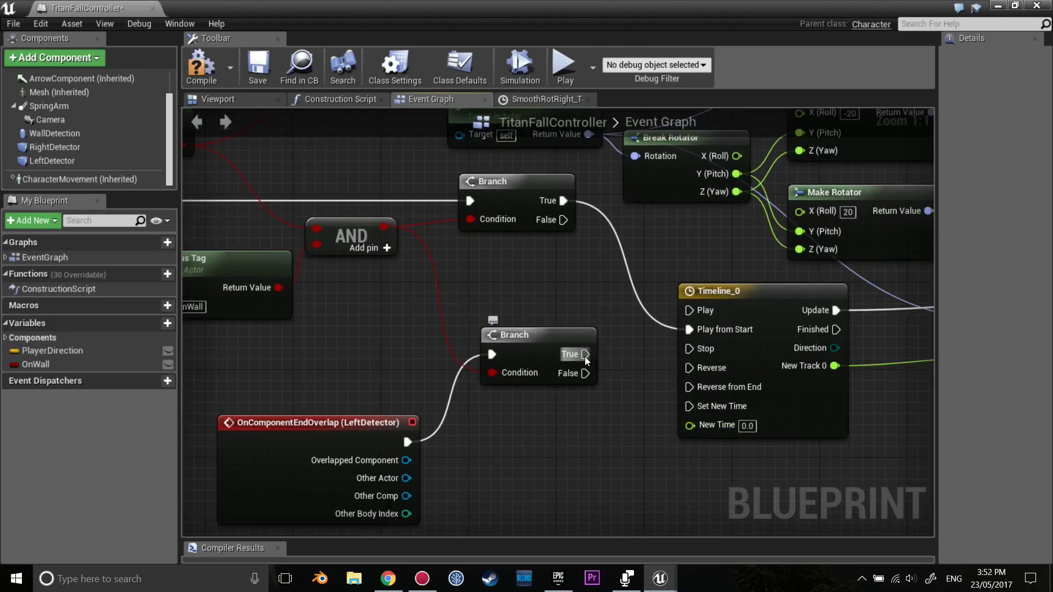
{"action": "left_click_drag", "start_coordinate": [585, 356], "coordinate": [690, 387]}
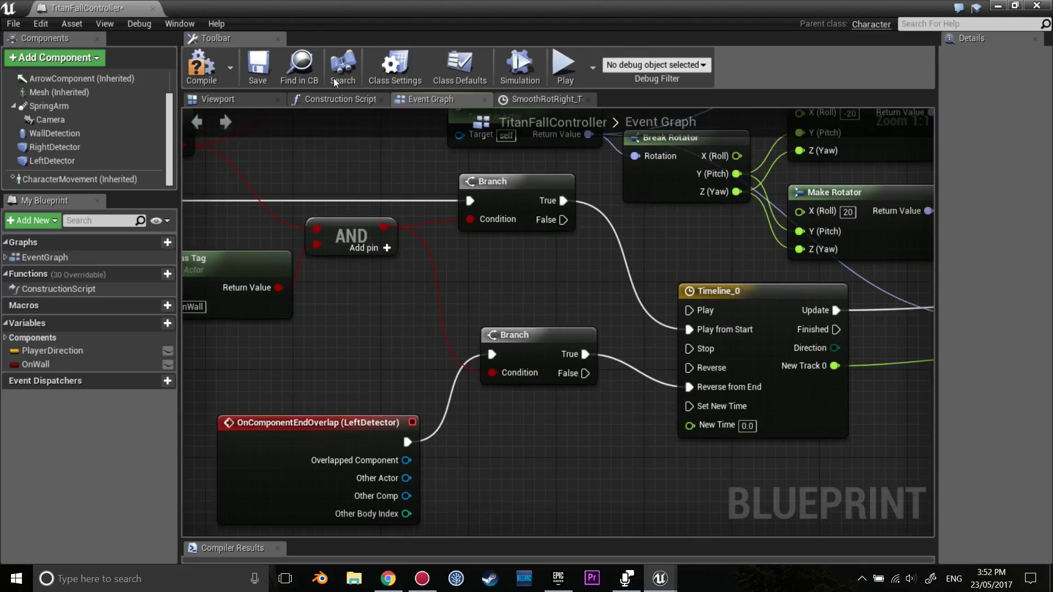
{"action": "left_click", "coordinate": [256, 68]}
{"action": "scroll", "coordinate": [531, 296], "scroll_direction": "down", "scroll_amount": 6}
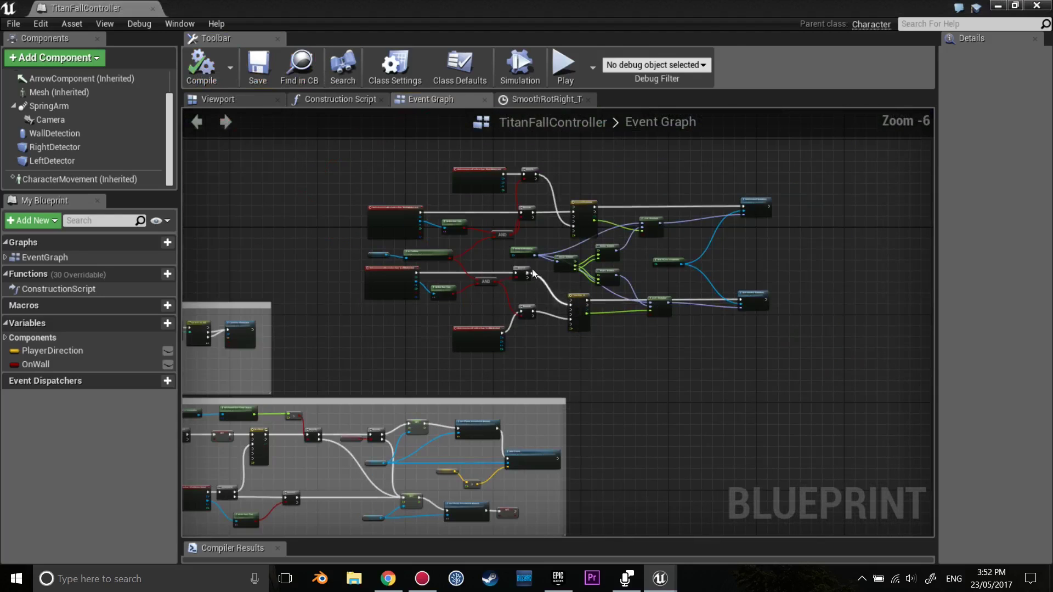
{"action": "left_click", "coordinate": [1001, 5]}
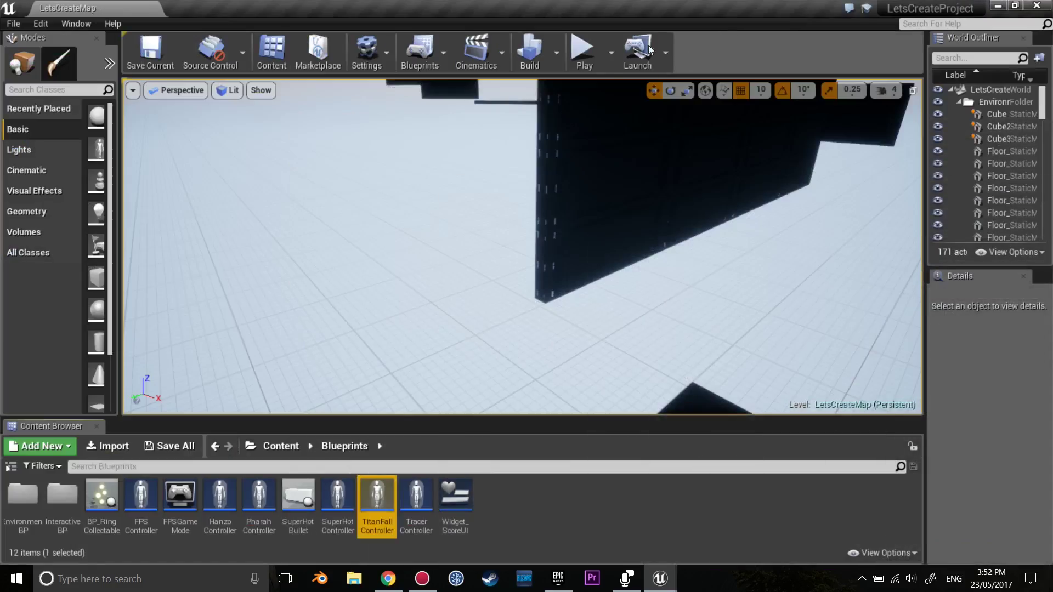
Step: Play the level, wall-running along walls and jumping between floating slabs to watch the camera roll
{"action": "left_click", "coordinate": [591, 46]}
{"action": "key", "text": "F11"}
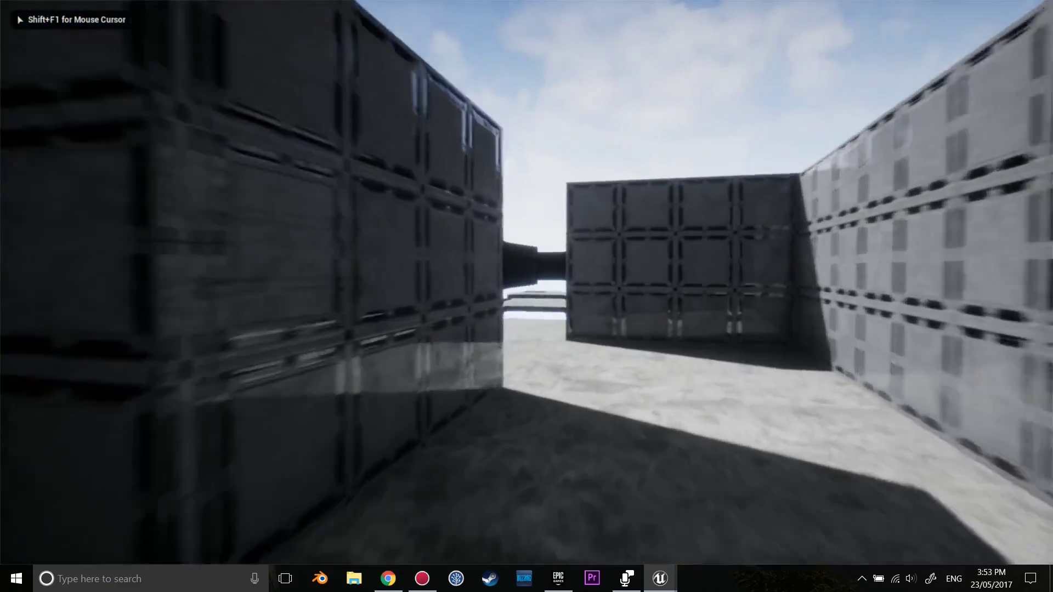
{"action": "key", "text": "w"}
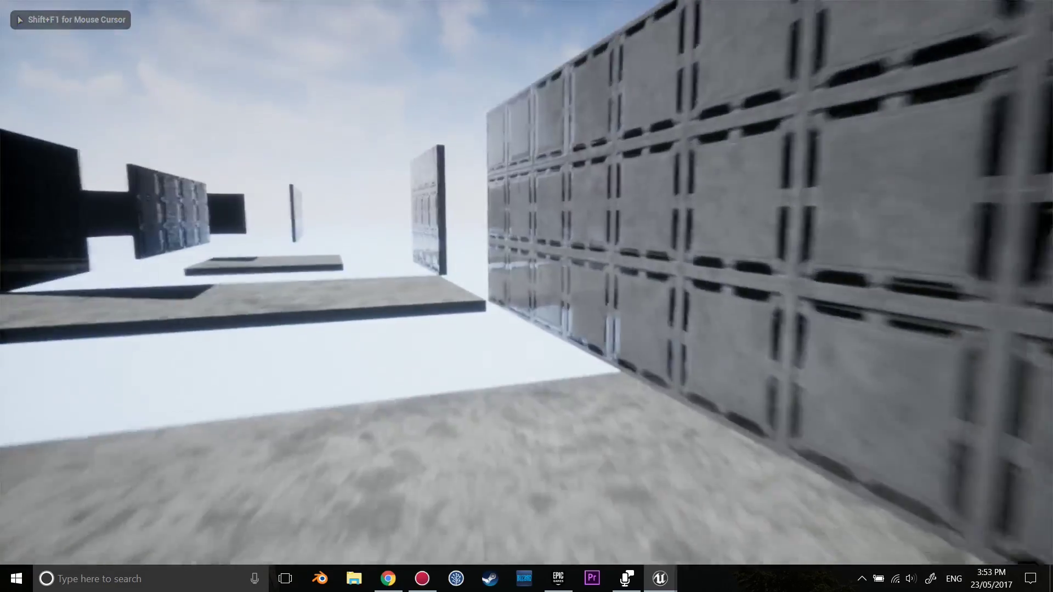
{"action": "key", "text": "space"}
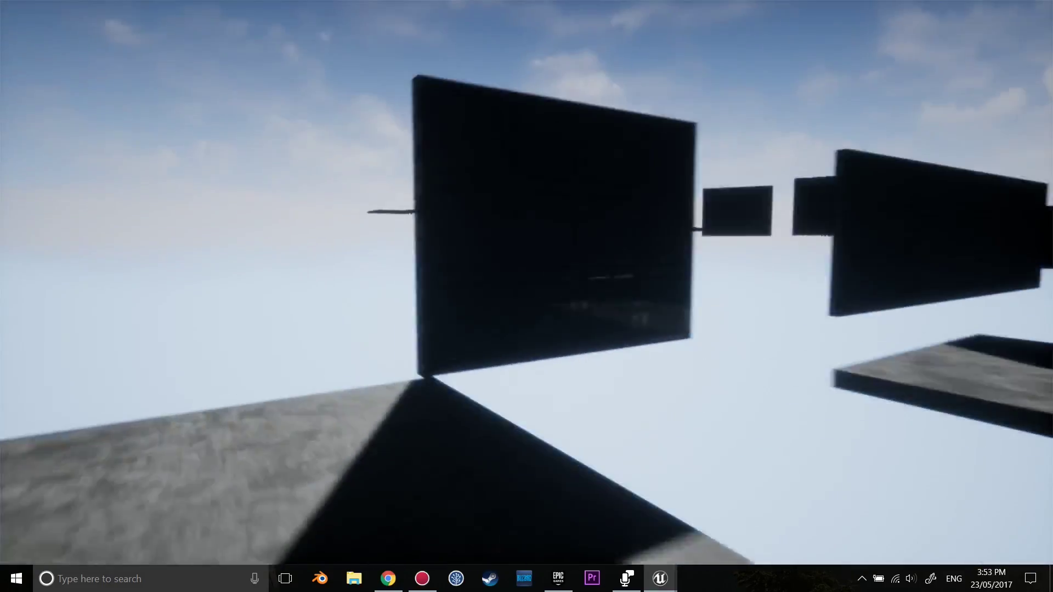
{"action": "key", "text": "w"}
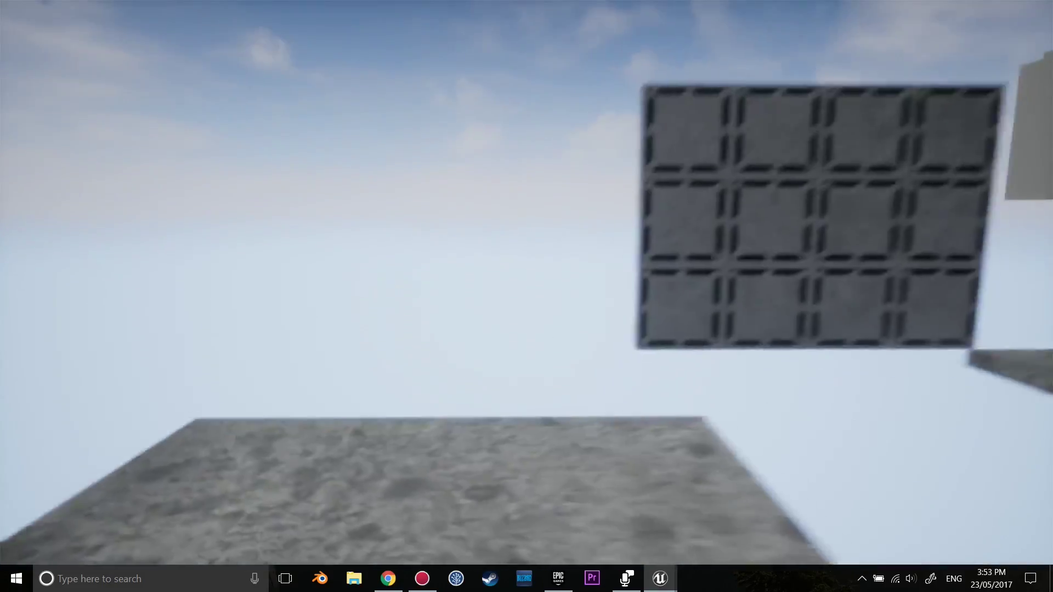
{"action": "key", "text": "w"}
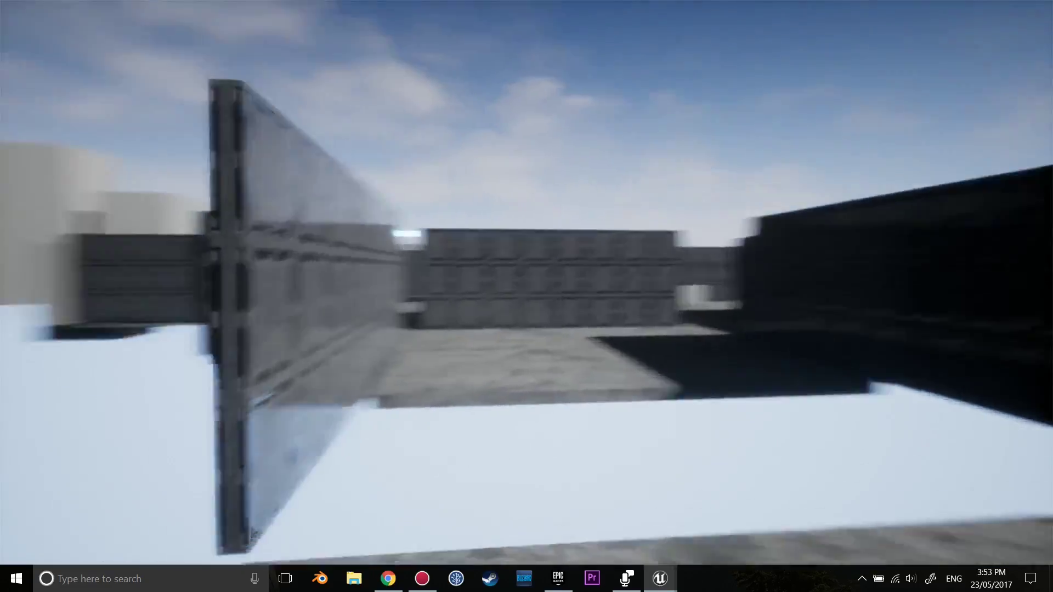
{"action": "key", "text": "w"}
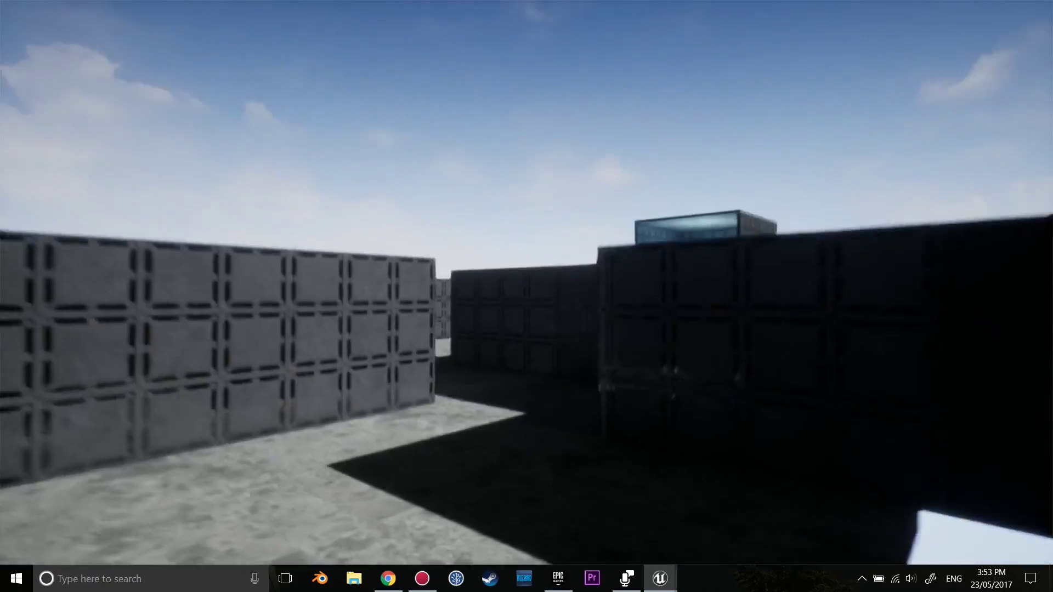
{"action": "key", "text": "w"}
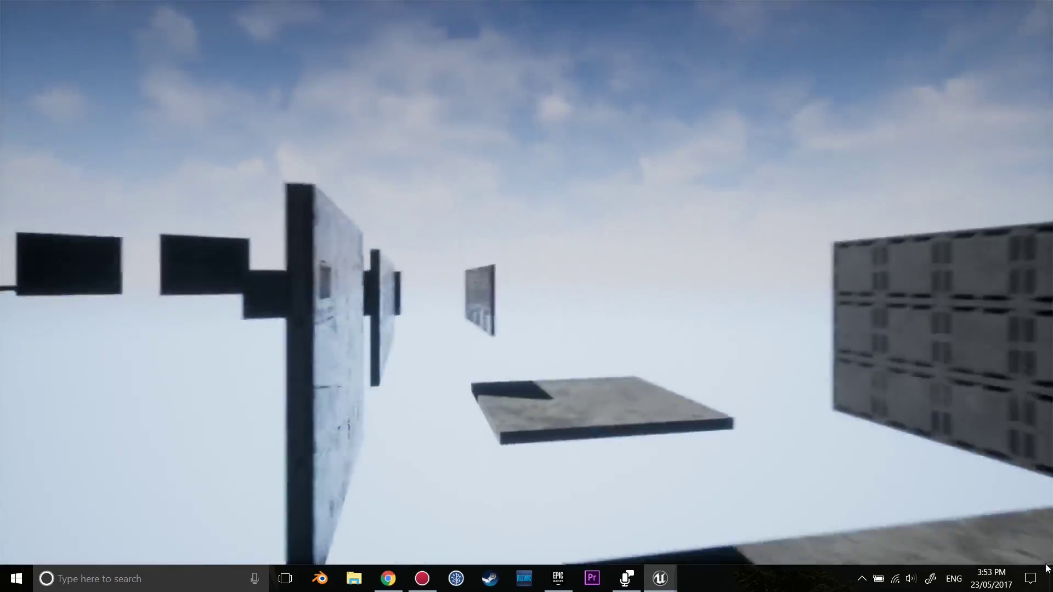
{"action": "key", "text": "w"}
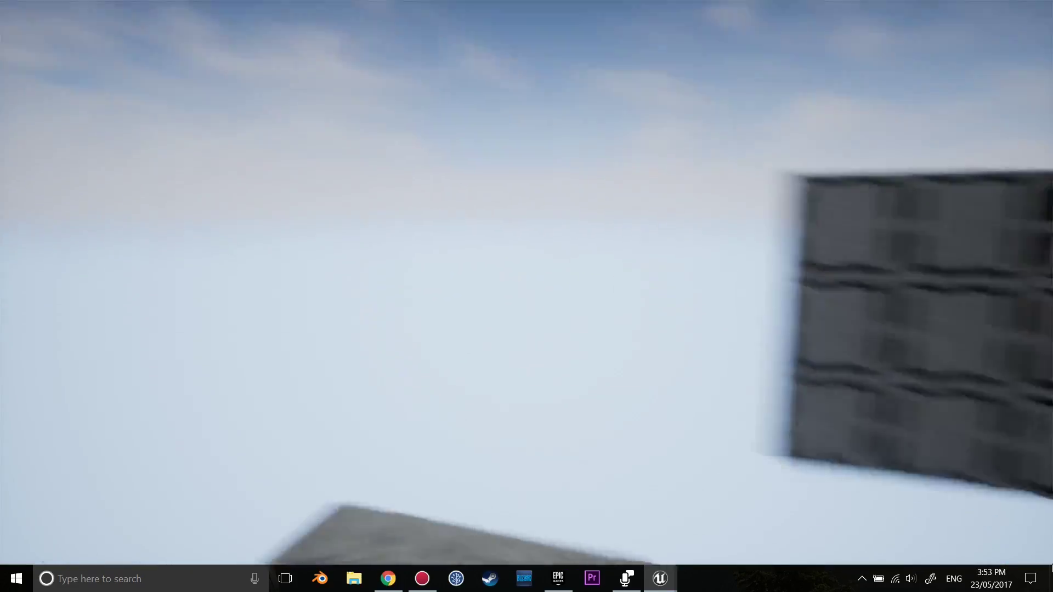
{"action": "key", "text": "w"}
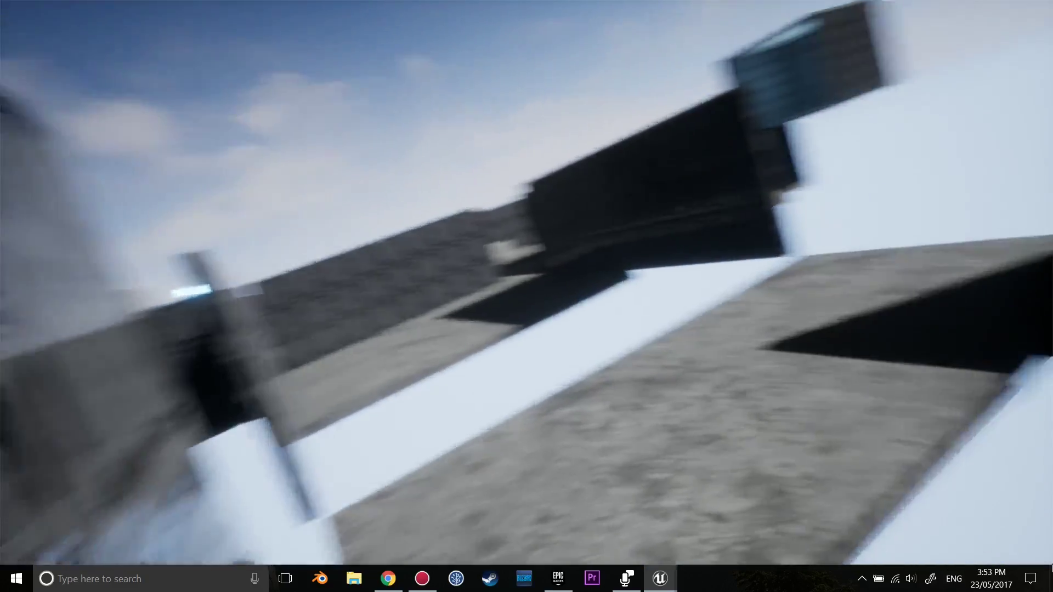
{"action": "key", "text": "w"}
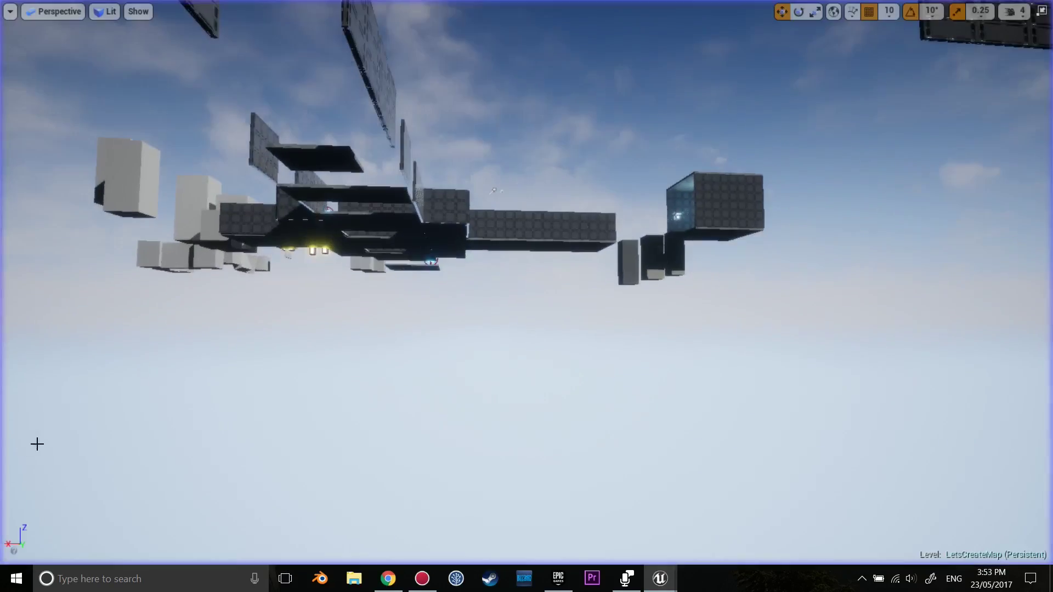
Step: Run a second wall-running play session, then stop it and leave the fullscreen viewport
{"action": "key", "text": "alt+p"}
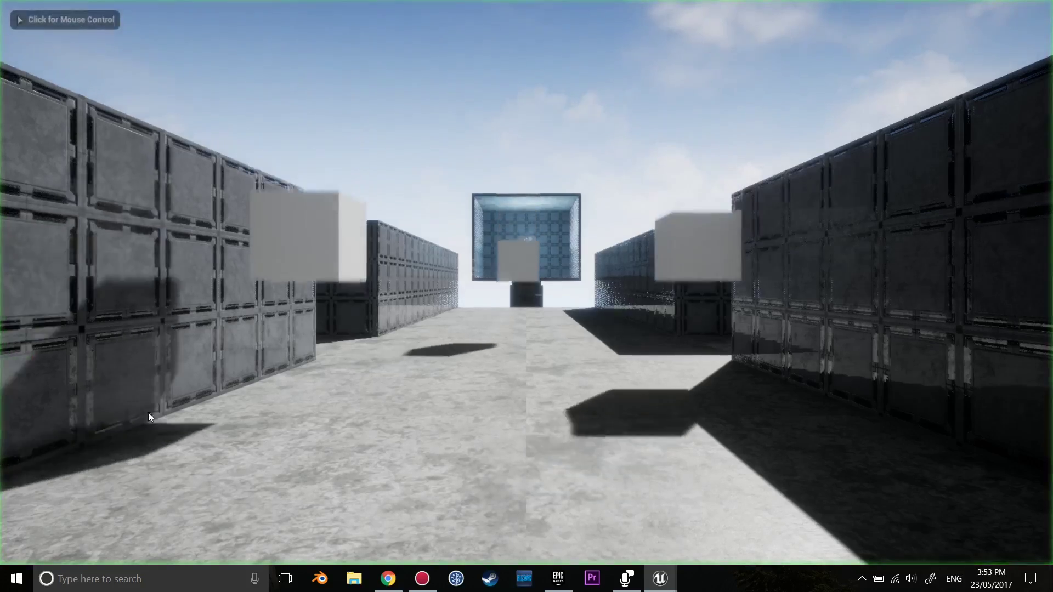
{"action": "left_click", "coordinate": [148, 412]}
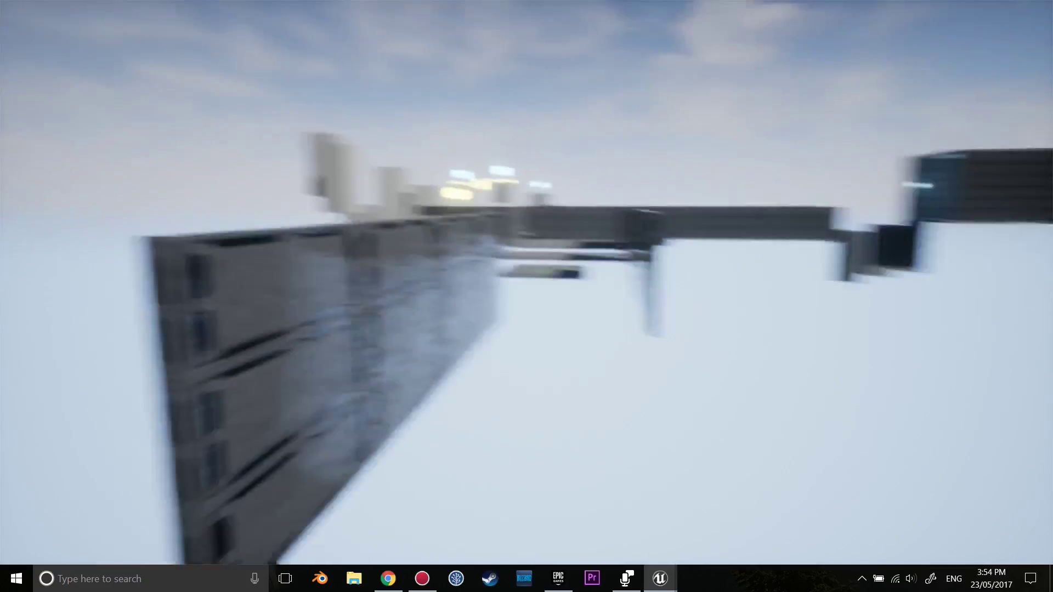
{"action": "key", "text": "g"}
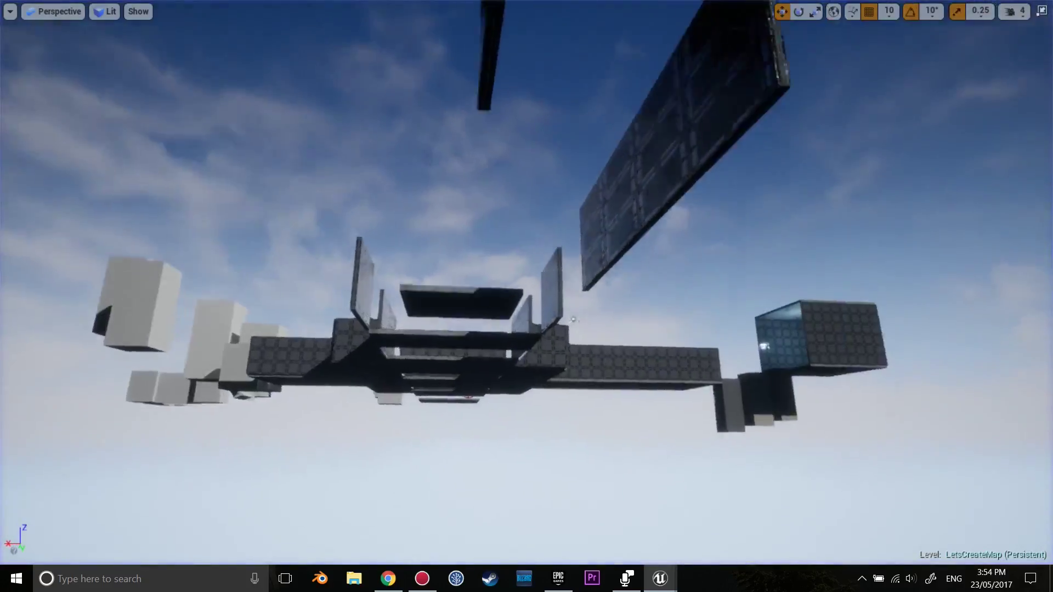
{"action": "key", "text": "F11"}
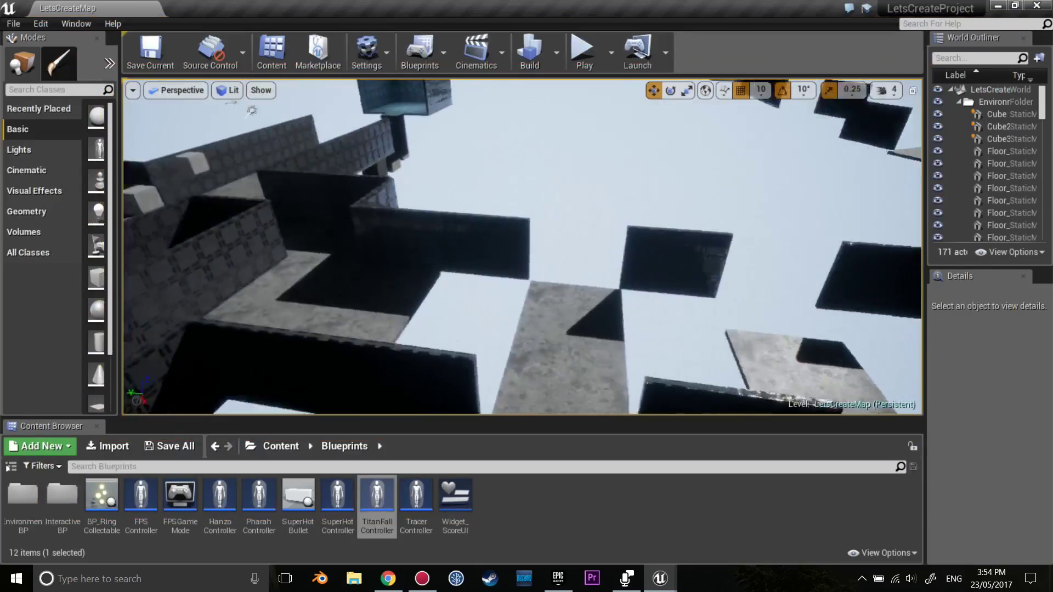
Step: Bring TitanFallController forward and inspect the SmoothRotRight timeline's curve
{"action": "mouse_move", "coordinate": [660, 578]}
{"action": "left_click", "coordinate": [806, 524]}
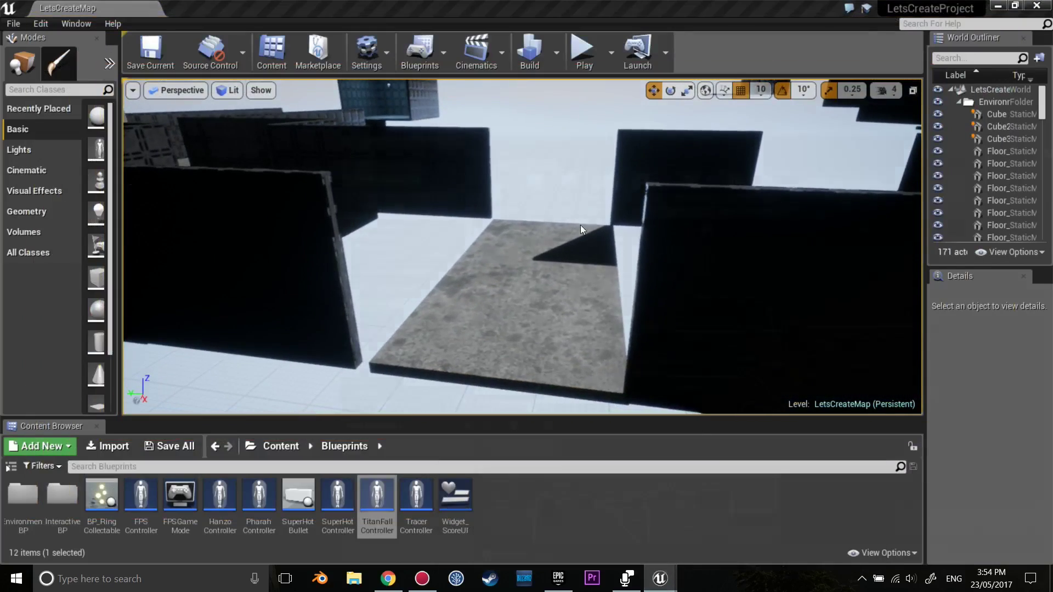
{"action": "scroll", "coordinate": [455, 246], "scroll_direction": "up", "scroll_amount": 3}
{"action": "scroll", "coordinate": [550, 230], "scroll_direction": "up", "scroll_amount": 1}
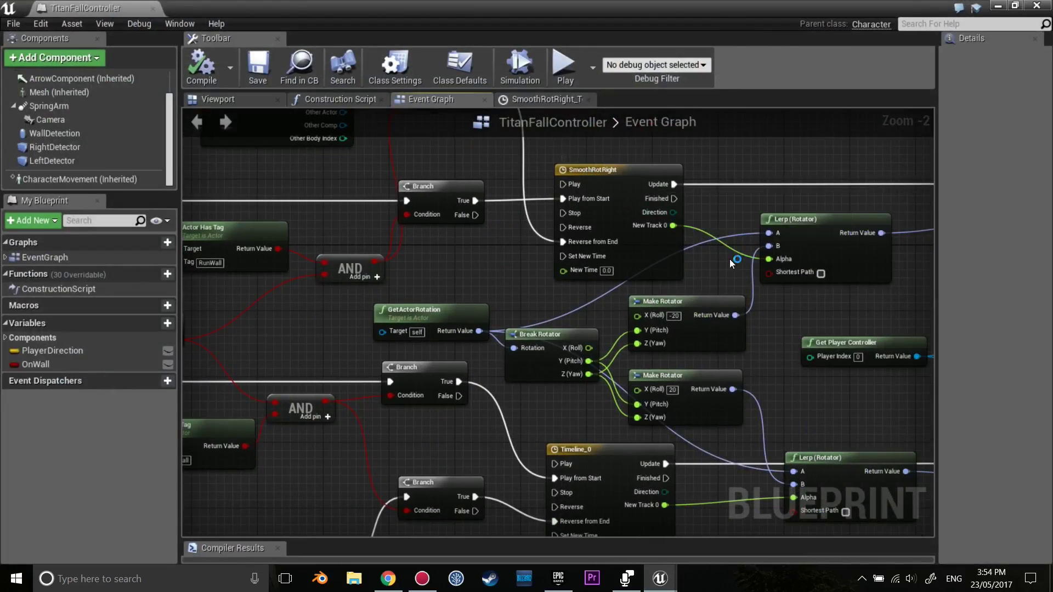
{"action": "right_click_drag", "start_coordinate": [746, 281], "coordinate": [612, 297]}
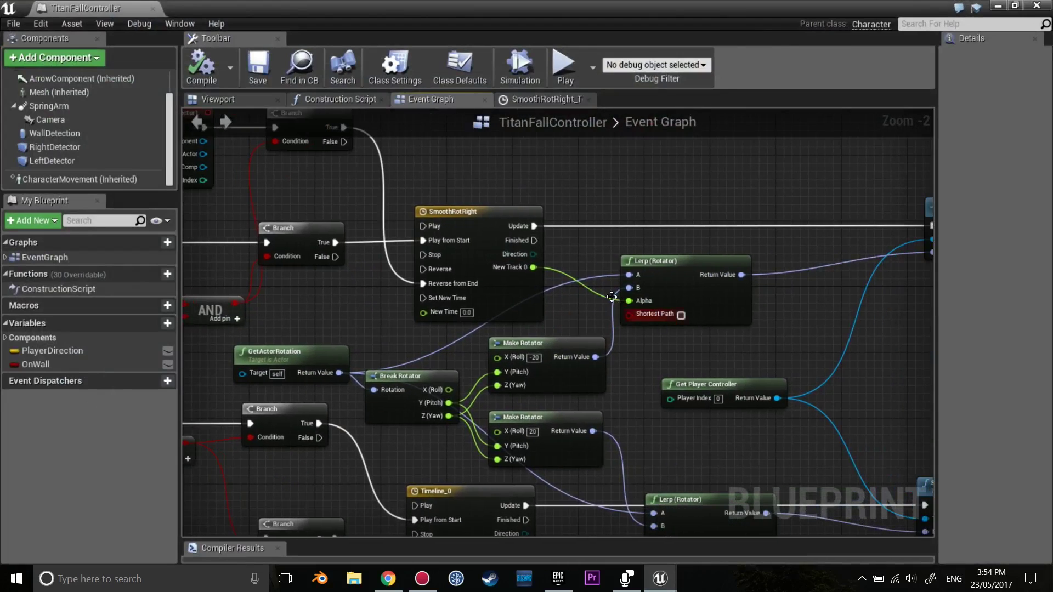
{"action": "double_click", "coordinate": [480, 212]}
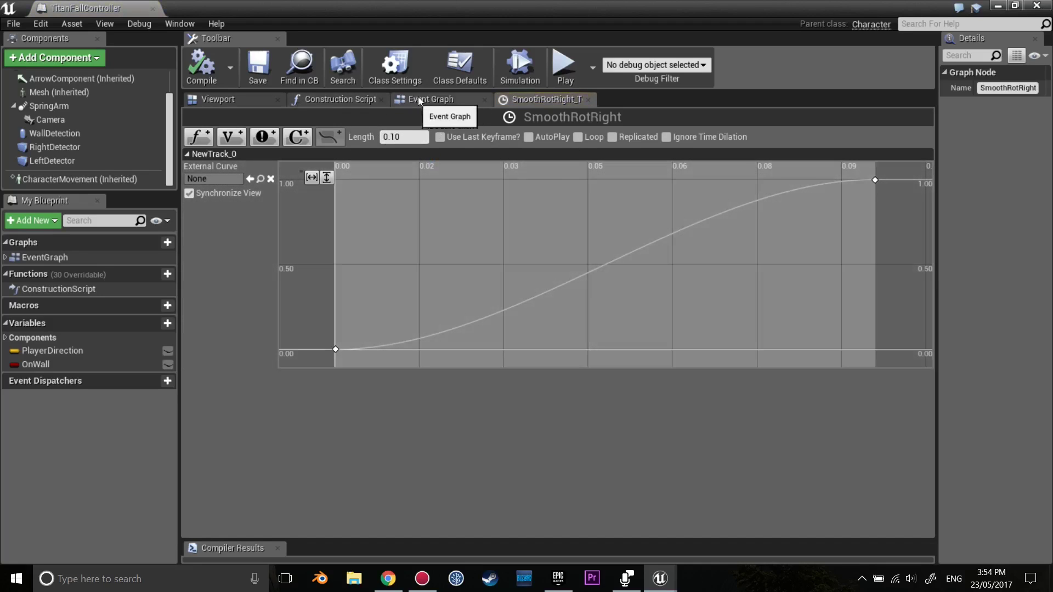
{"action": "left_click", "coordinate": [419, 99]}
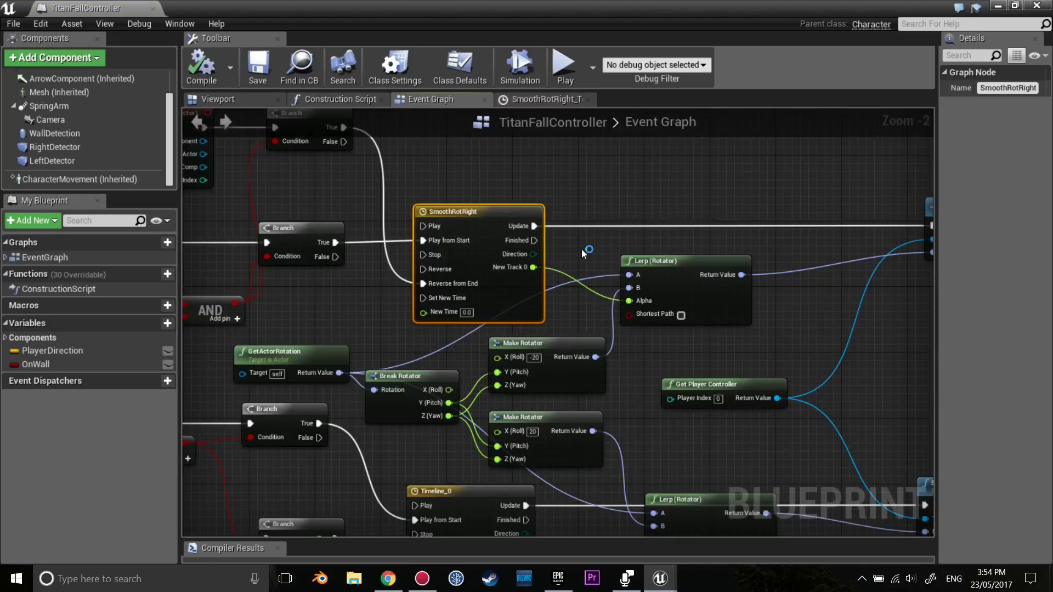
{"action": "left_click", "coordinate": [538, 104]}
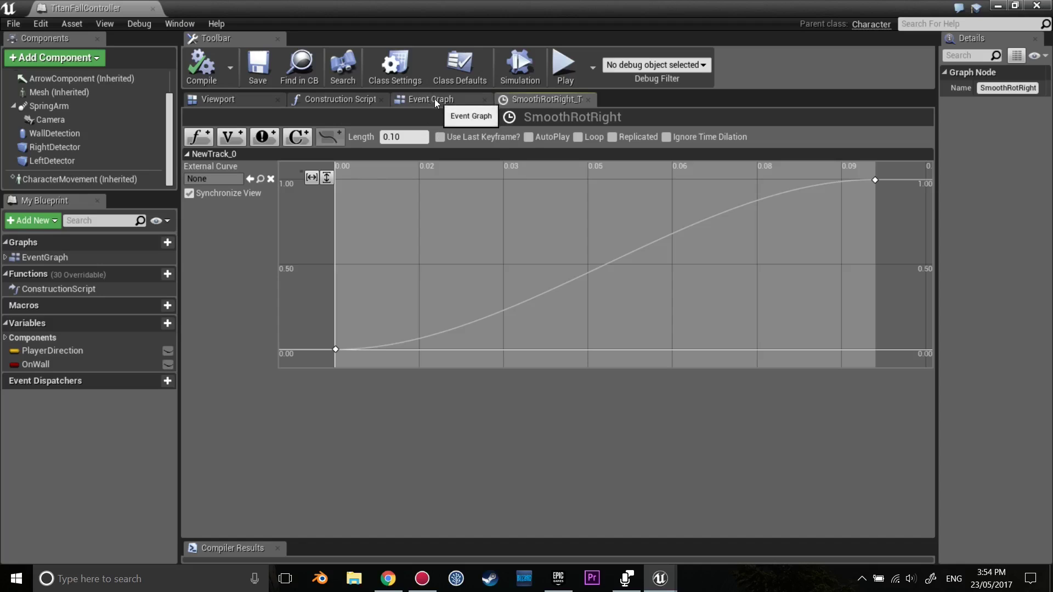
Step: Back in the Event Graph, frame and marquee-select the GetActorRotation and timeline nodes
{"action": "left_click", "coordinate": [435, 99]}
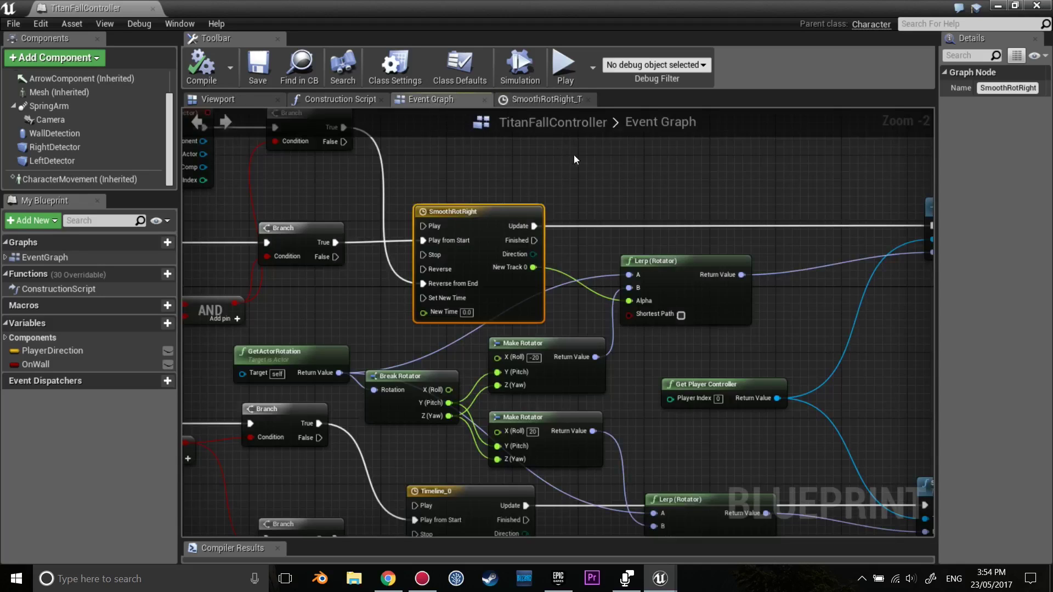
{"action": "right_click_drag", "start_coordinate": [660, 222], "coordinate": [649, 173]}
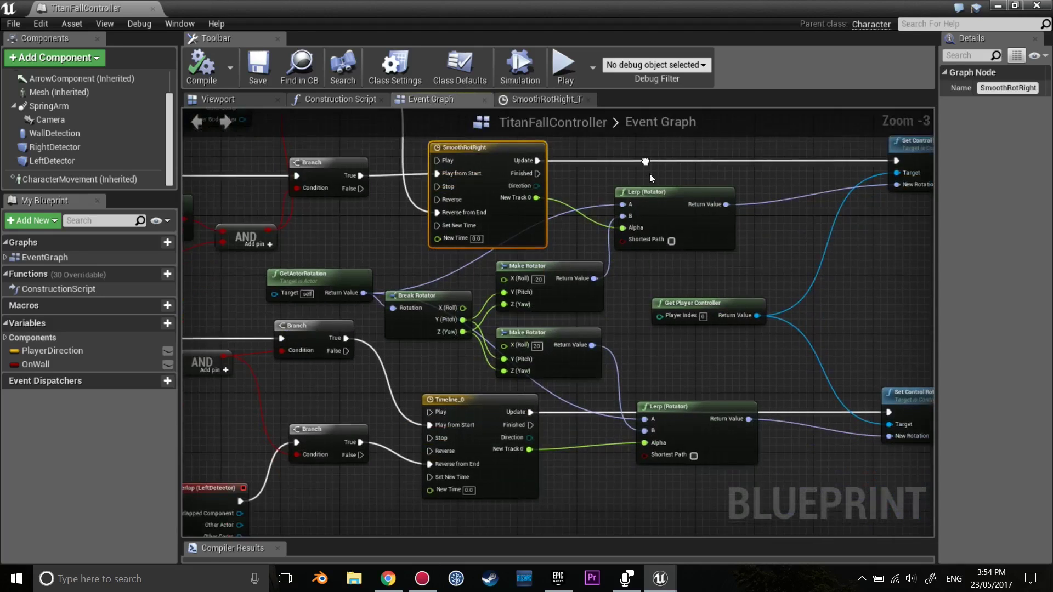
{"action": "scroll", "coordinate": [714, 229], "scroll_direction": "down", "scroll_amount": 4}
{"action": "scroll", "coordinate": [674, 255], "scroll_direction": "up", "scroll_amount": 4}
{"action": "left_click", "coordinate": [673, 255]}
{"action": "scroll", "coordinate": [674, 255], "scroll_direction": "up", "scroll_amount": 1}
{"action": "scroll", "coordinate": [553, 397], "scroll_direction": "down", "scroll_amount": 1}
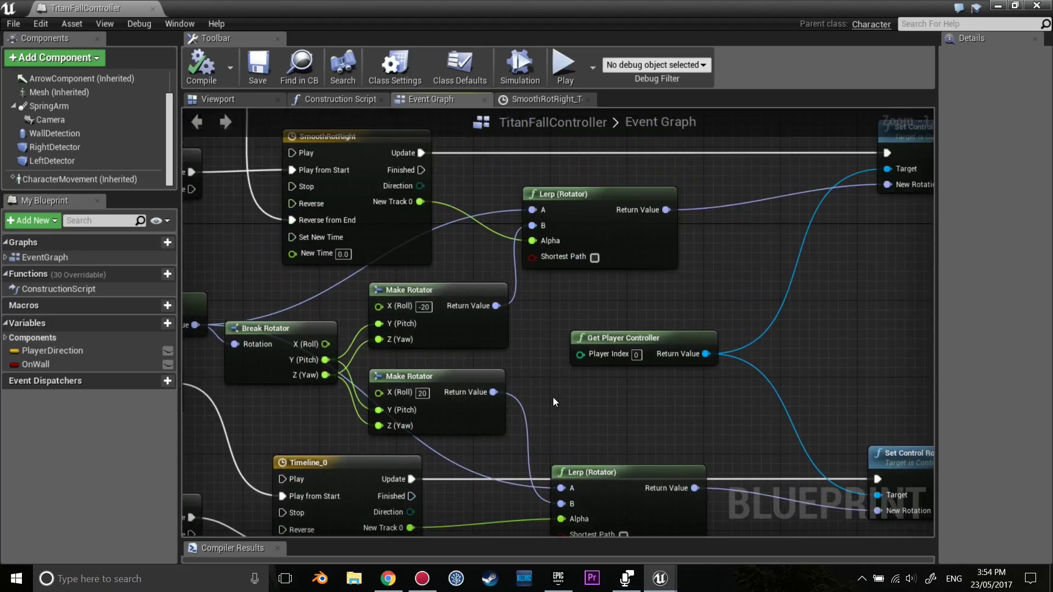
{"action": "mouse_move", "coordinate": [653, 365]}
{"action": "right_mouse_down"}
{"action": "mouse_move", "coordinate": [635, 376]}
{"action": "mouse_move", "coordinate": [725, 234]}
{"action": "right_mouse_up"}
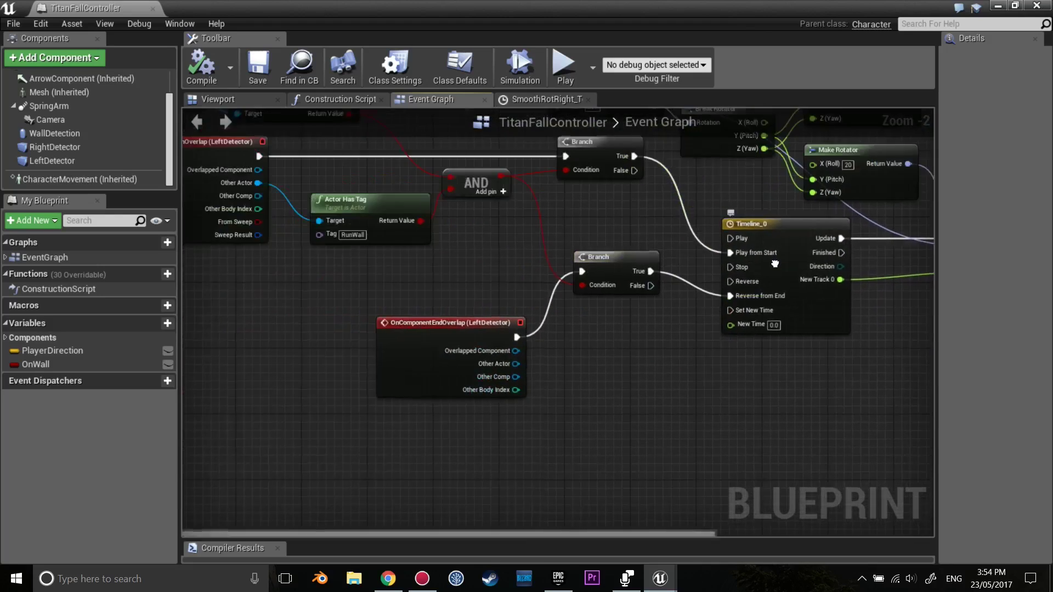
{"action": "scroll", "coordinate": [768, 252], "scroll_direction": "down", "scroll_amount": 2}
{"action": "scroll", "coordinate": [824, 271], "scroll_direction": "down", "scroll_amount": 3}
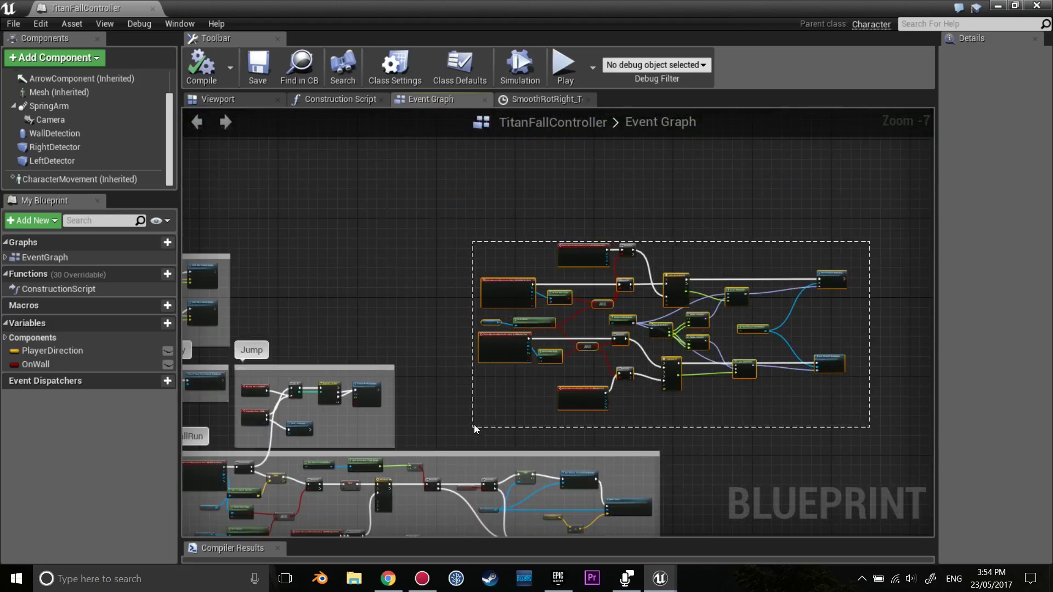
Step: Wrap the selected rotation nodes in a comment titled WallRunRotation
{"action": "key", "text": "c"}
{"action": "scroll", "coordinate": [490, 339], "scroll_direction": "up", "scroll_amount": 2}
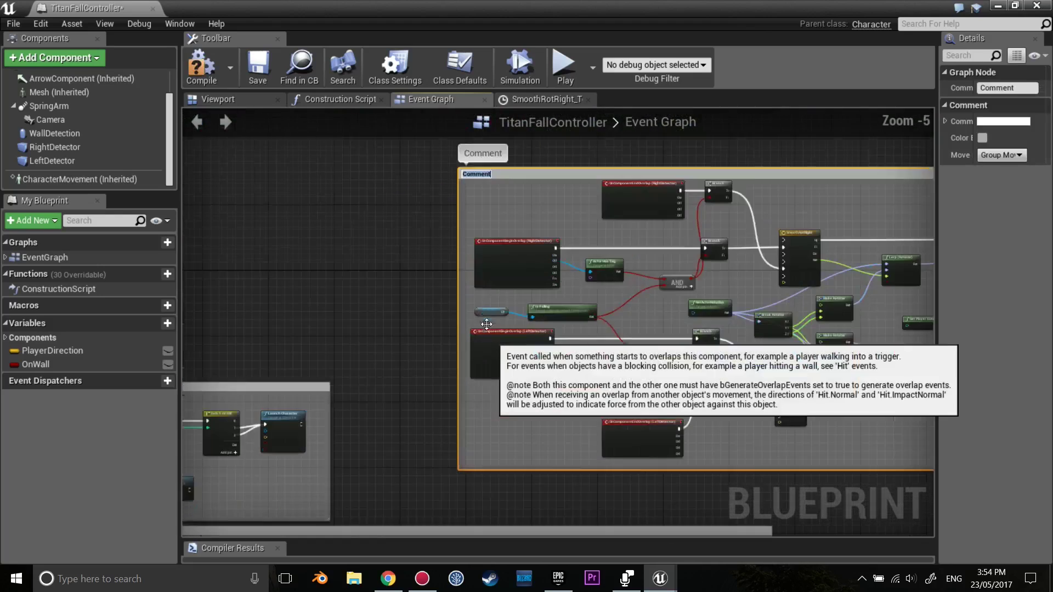
{"action": "scroll", "coordinate": [489, 339], "scroll_direction": "up", "scroll_amount": 1}
{"action": "scroll", "coordinate": [428, 235], "scroll_direction": "up", "scroll_amount": 3}
{"action": "type", "text": "WallRunRotati"}
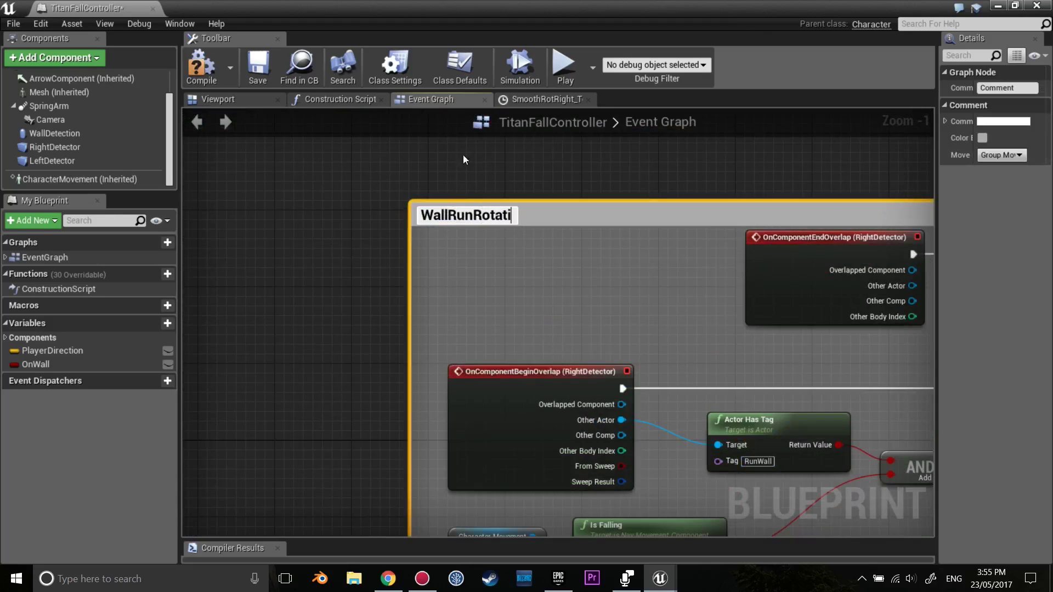
{"action": "type", "text": "on"}
{"action": "key", "text": "Return"}
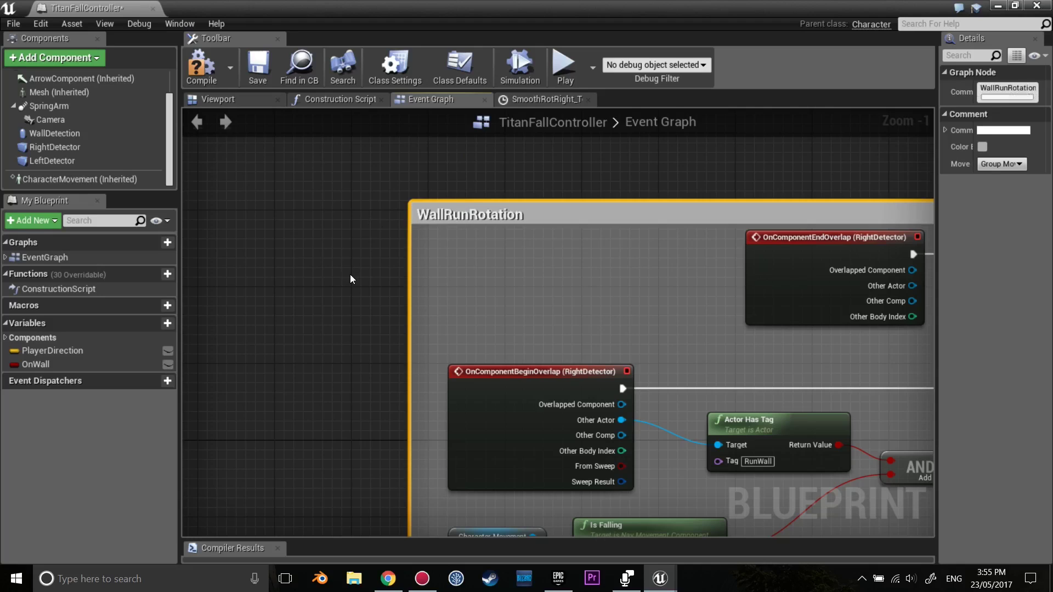
{"action": "left_click", "coordinate": [350, 274]}
Step: Move the WallRunRotation group down beside the other groups and save the blueprint
{"action": "scroll", "coordinate": [356, 299], "scroll_direction": "down", "scroll_amount": 3}
{"action": "scroll", "coordinate": [460, 266], "scroll_direction": "down", "scroll_amount": 1}
{"action": "scroll", "coordinate": [526, 253], "scroll_direction": "down", "scroll_amount": 1}
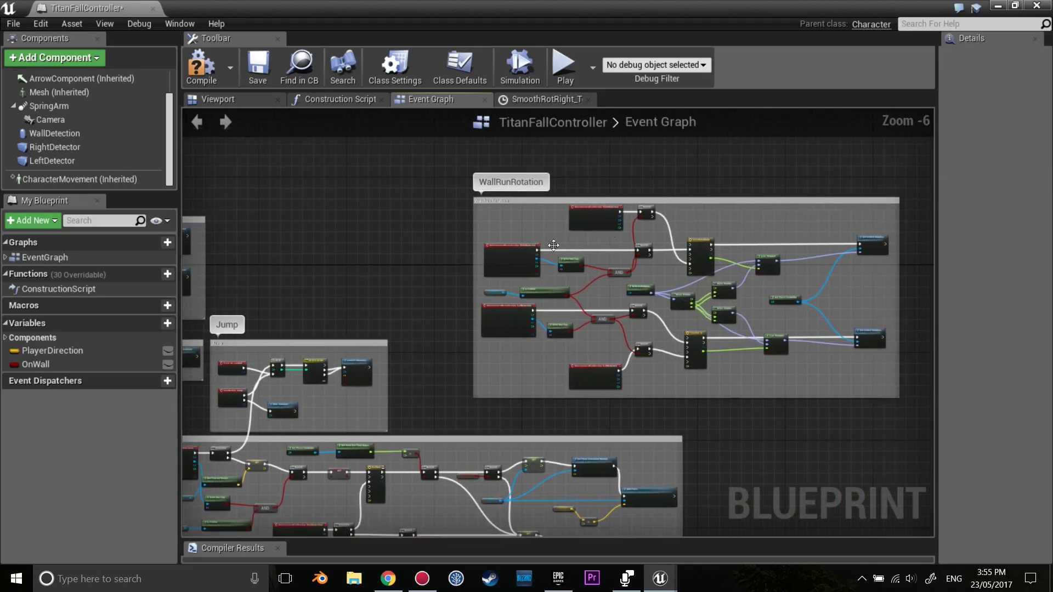
{"action": "left_click_drag", "start_coordinate": [672, 200], "coordinate": [605, 232]}
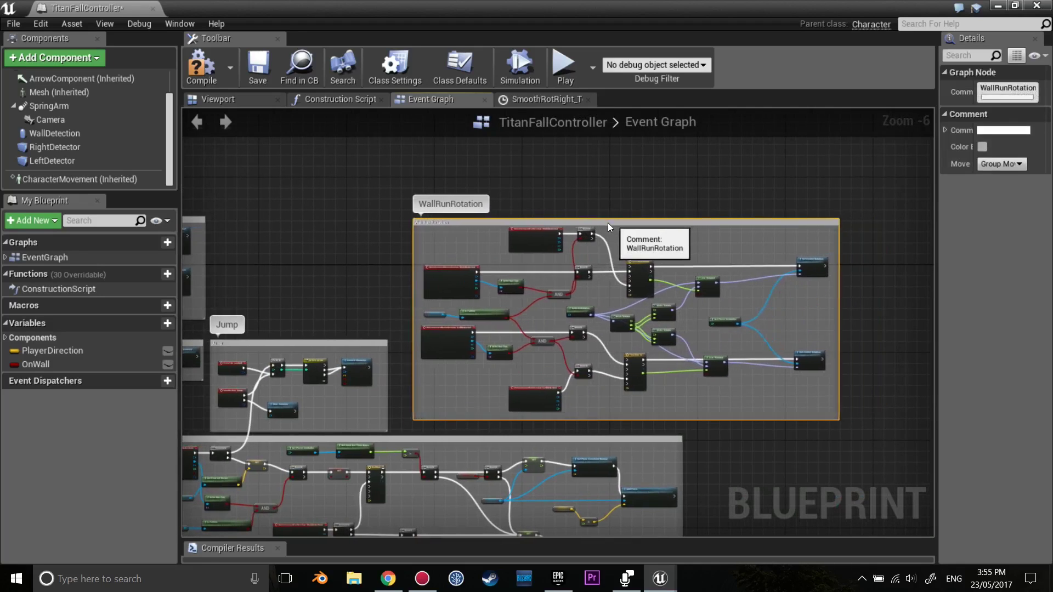
{"action": "left_click", "coordinate": [612, 186]}
{"action": "right_click_drag", "start_coordinate": [612, 185], "coordinate": [628, 141]}
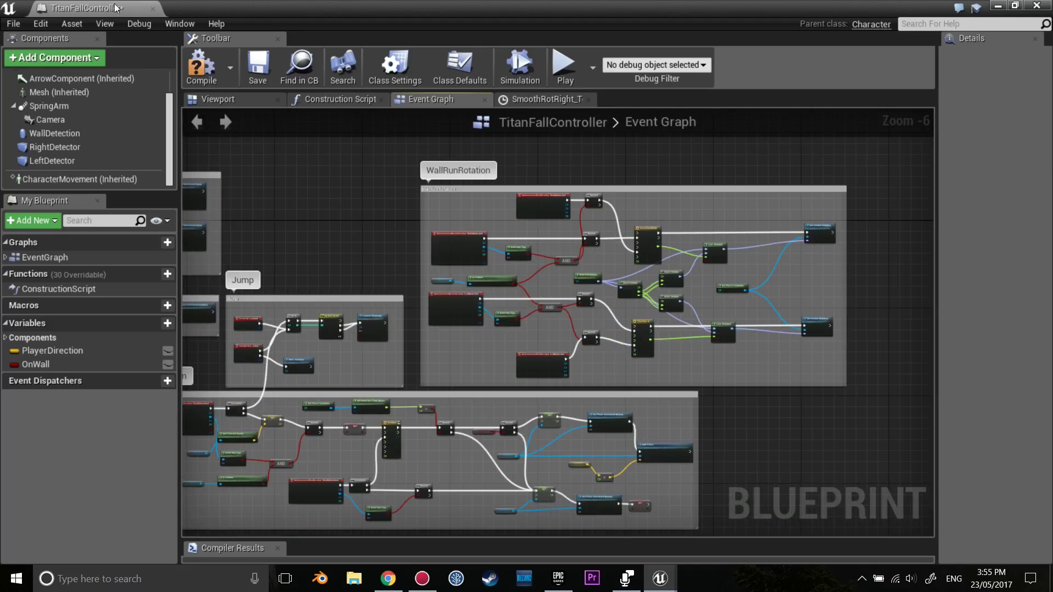
{"action": "left_click", "coordinate": [259, 70]}
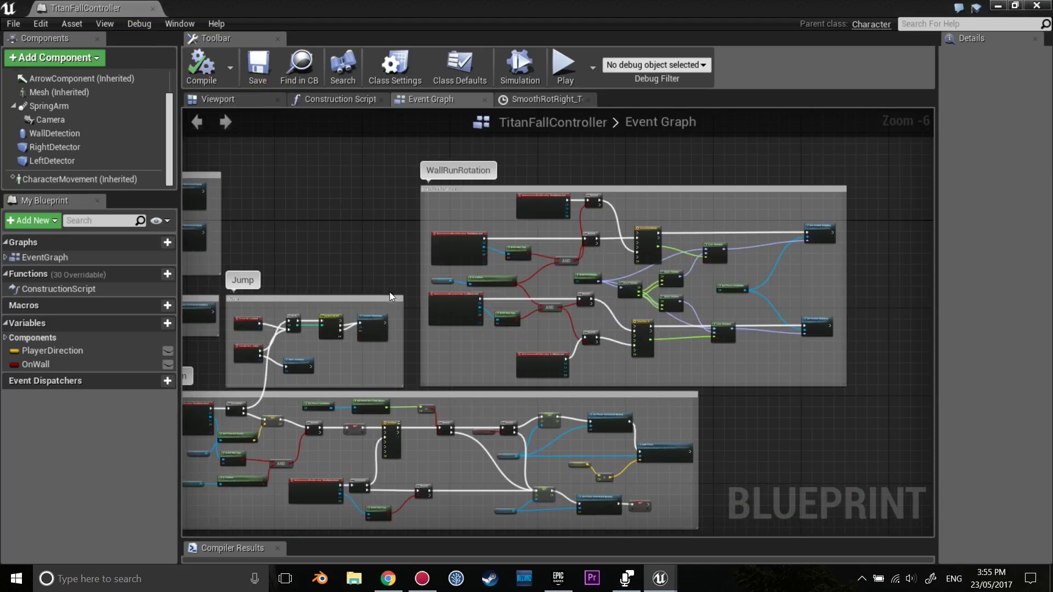
{"action": "scroll", "coordinate": [495, 297], "scroll_direction": "up", "scroll_amount": 2}
{"action": "scroll", "coordinate": [495, 297], "scroll_direction": "up", "scroll_amount": 2}
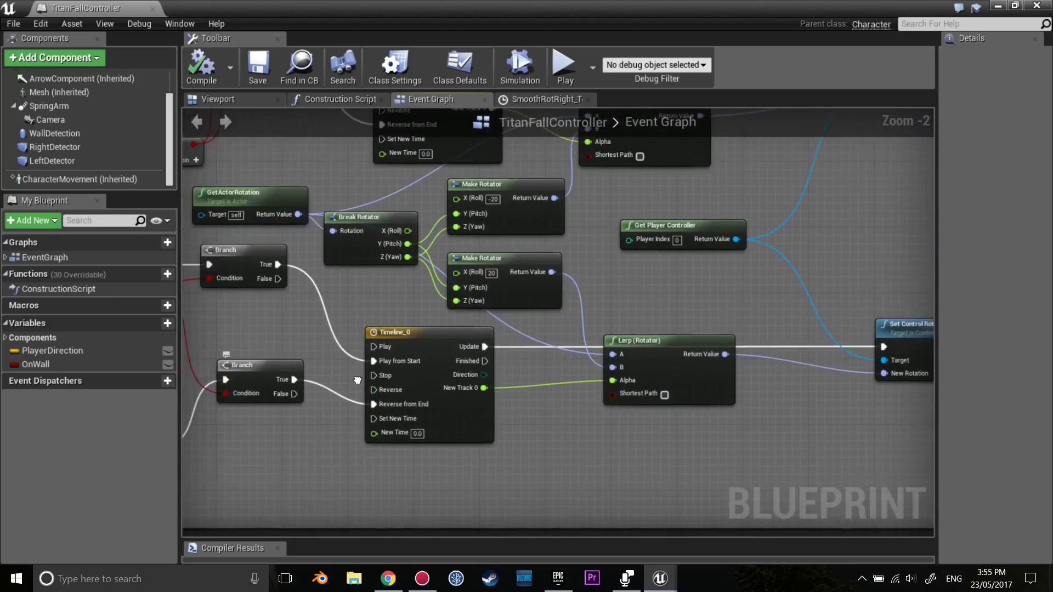
{"action": "right_click_drag", "start_coordinate": [495, 297], "coordinate": [739, 357]}
Step: Minimize the blueprint editor, fly over the LetsCreateMap walls, and switch to the Epic Games Launcher
{"action": "left_click", "coordinate": [999, 6]}
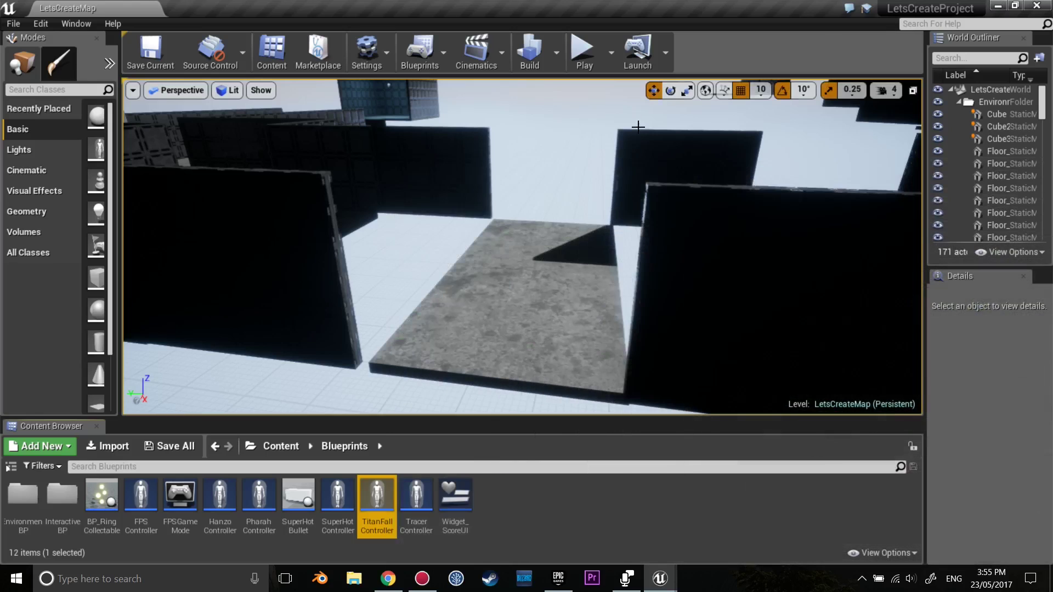
{"action": "right_click_drag", "start_coordinate": [521, 247], "coordinate": [704, 186]}
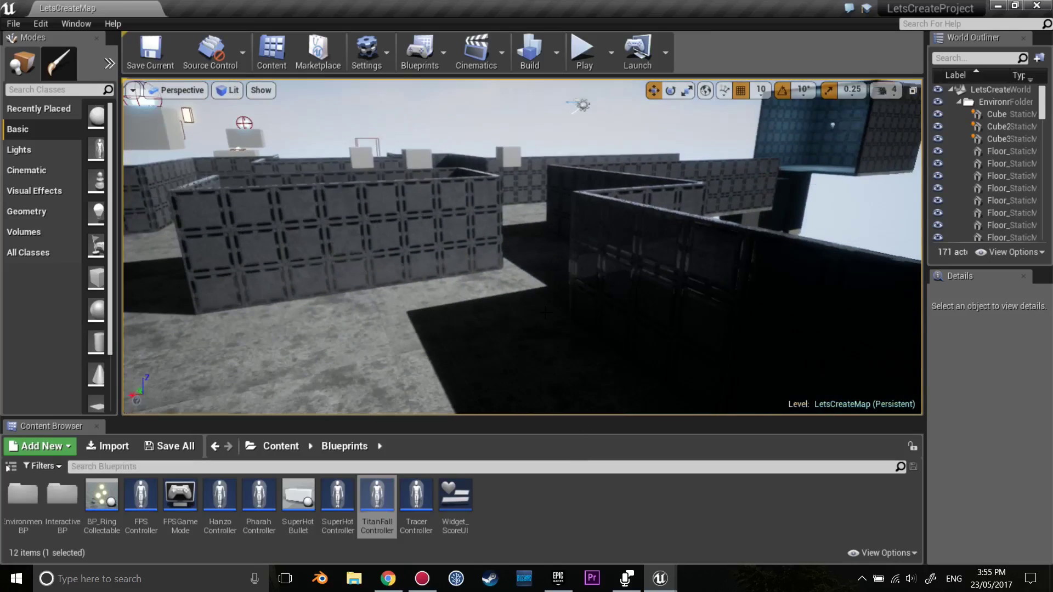
{"action": "right_click_drag", "start_coordinate": [704, 186], "coordinate": [704, 186]}
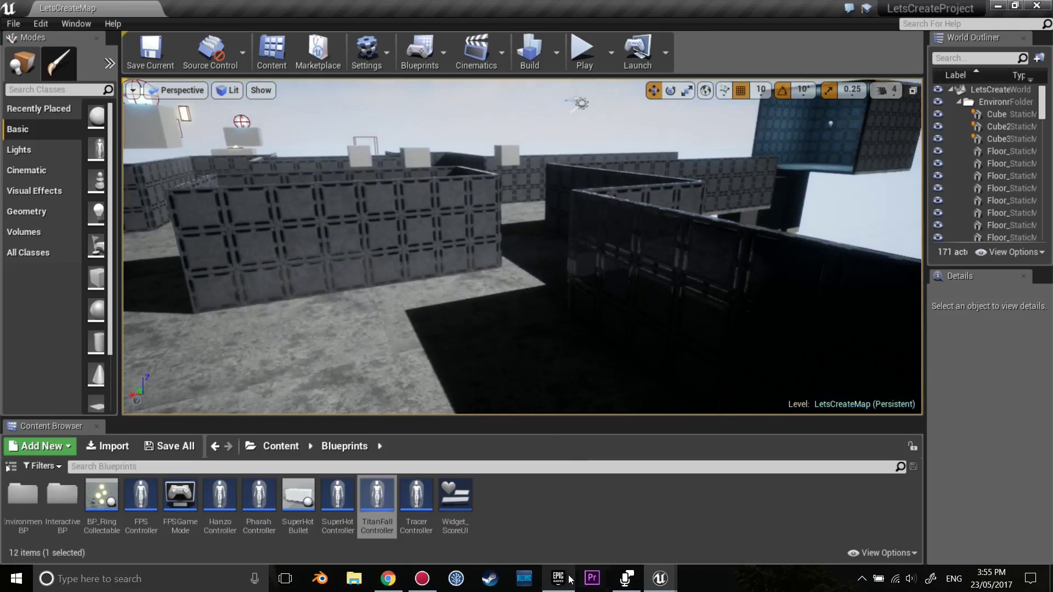
{"action": "left_click", "coordinate": [559, 580]}
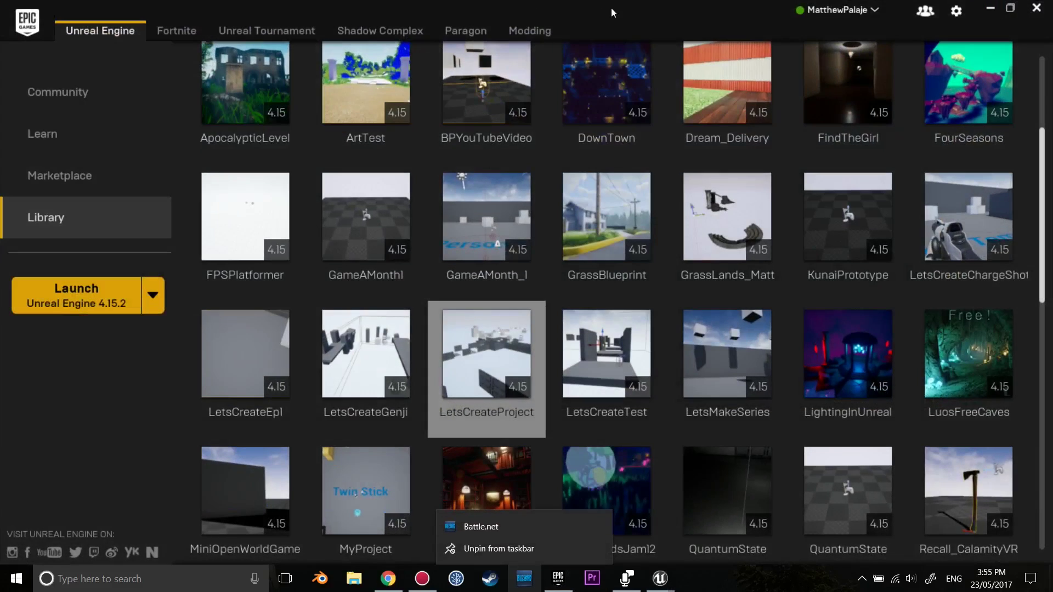
Step: Scroll the Library vault and open the Infinity Blade: Grass Lands Marketplace page
{"action": "scroll", "coordinate": [548, 187], "scroll_direction": "up", "scroll_amount": 5}
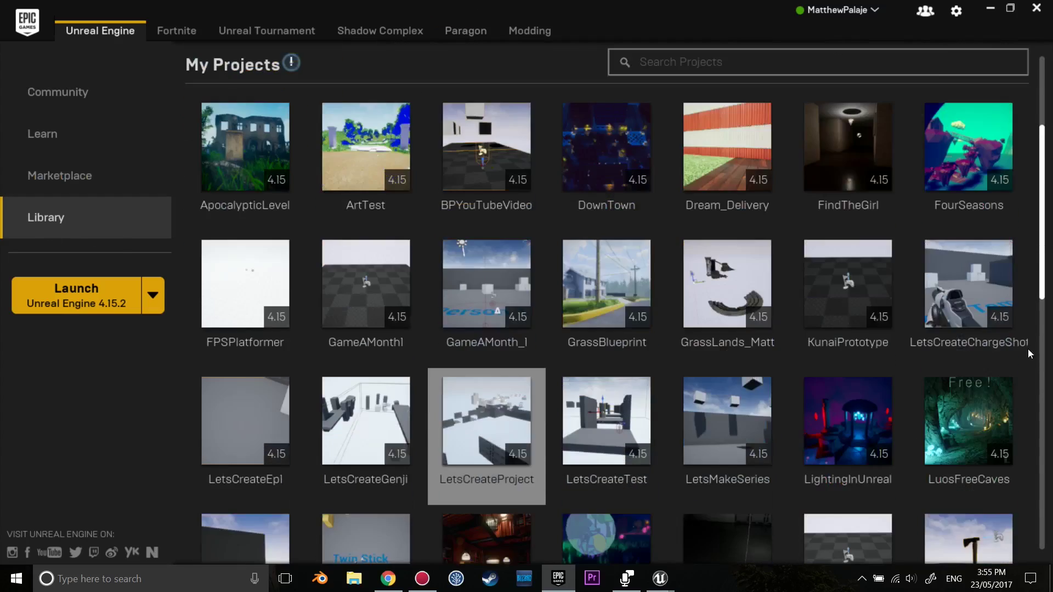
{"action": "left_click_drag", "start_coordinate": [1043, 111], "coordinate": [1020, 423]}
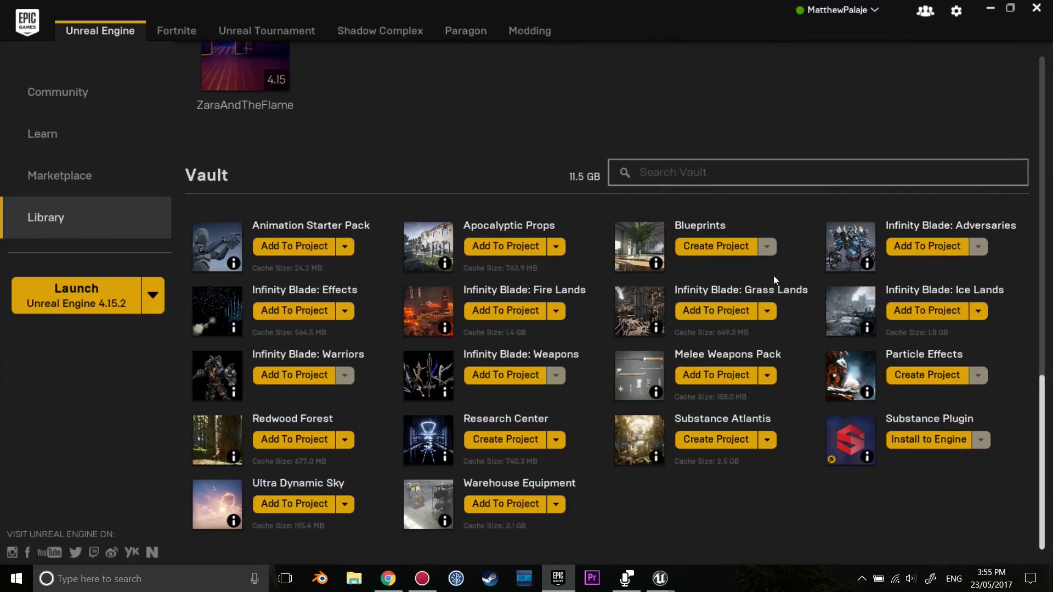
{"action": "left_click", "coordinate": [111, 185]}
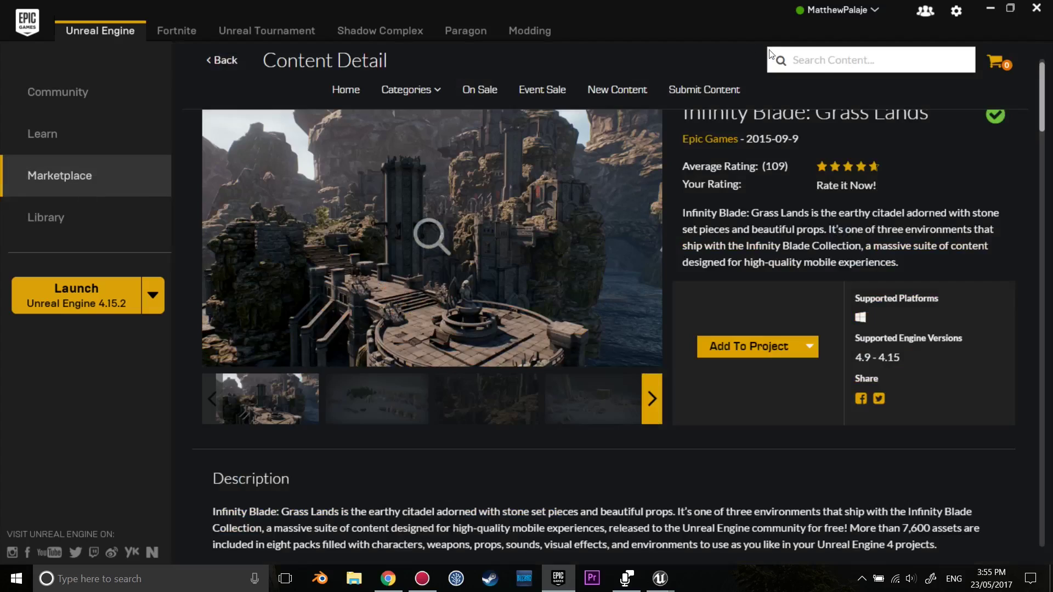
{"action": "scroll", "coordinate": [781, 197], "scroll_direction": "up", "scroll_amount": 1}
{"action": "type", "text": "Infinity Blade: Grass Lands"}
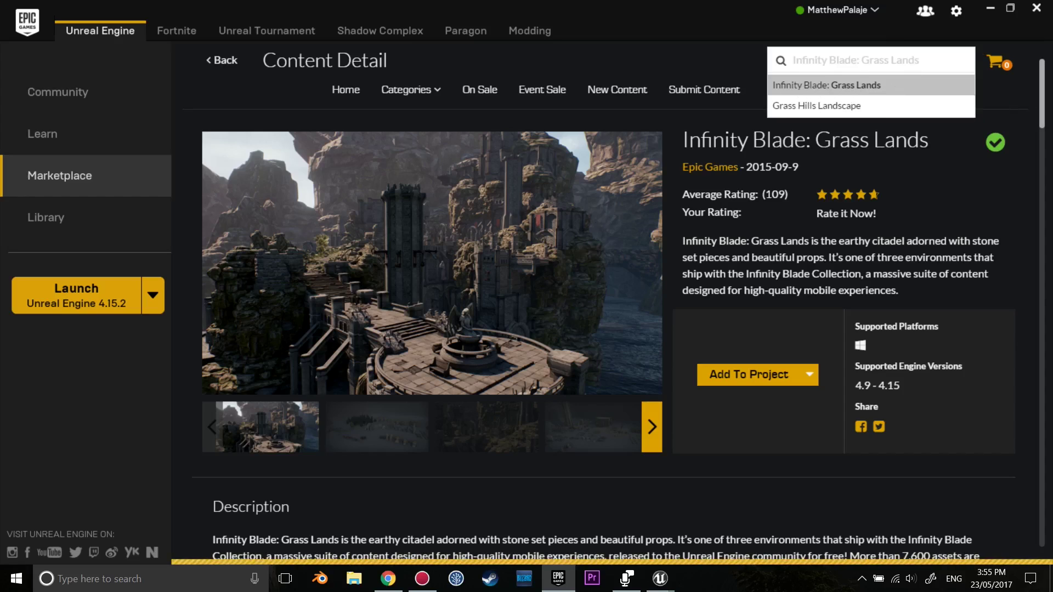
{"action": "key", "text": "Return"}
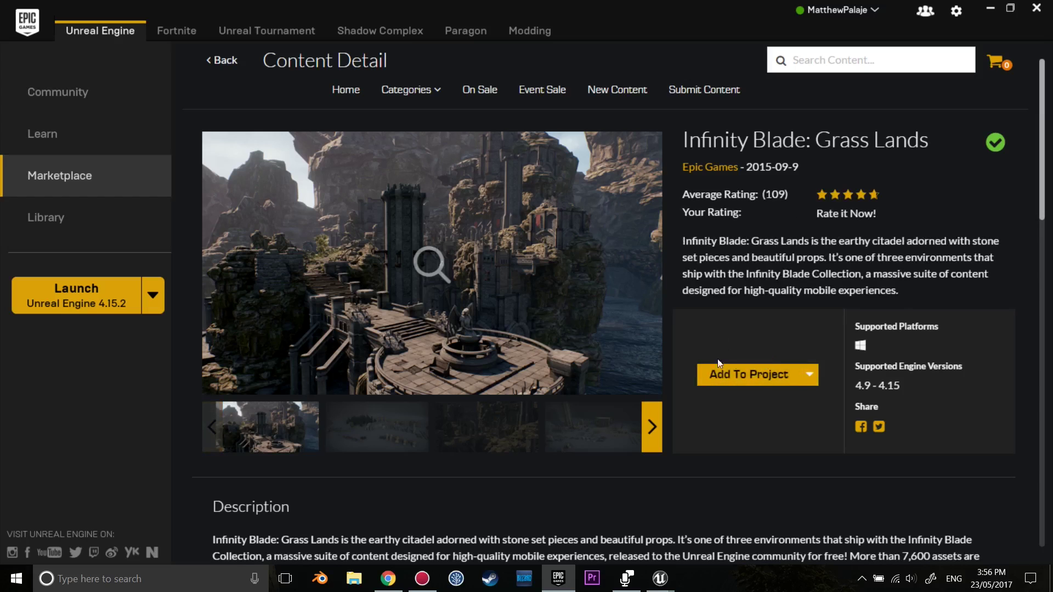
{"action": "scroll", "coordinate": [774, 344], "scroll_direction": "down", "scroll_amount": 1}
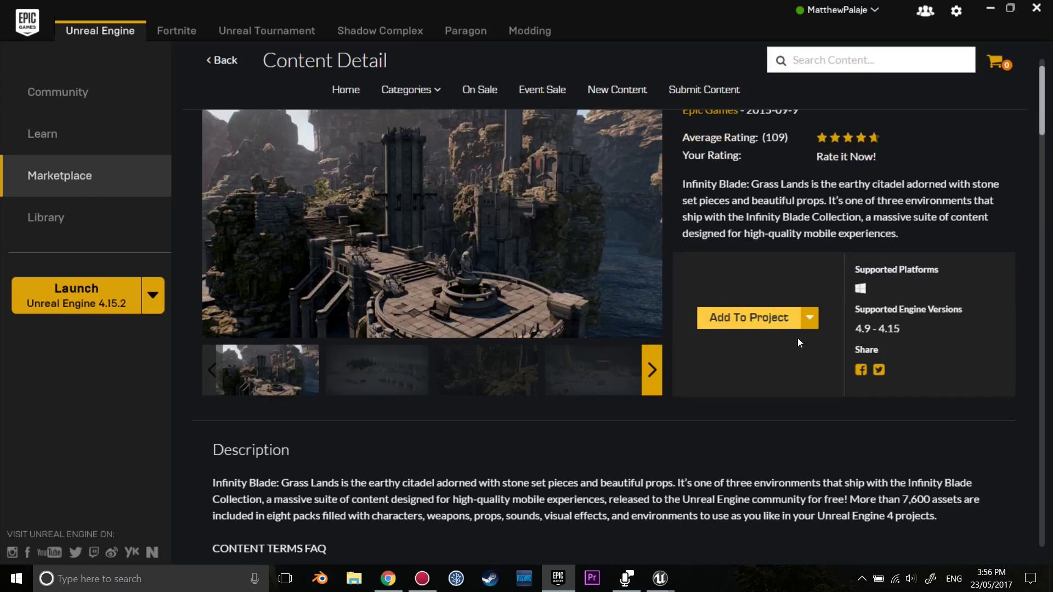
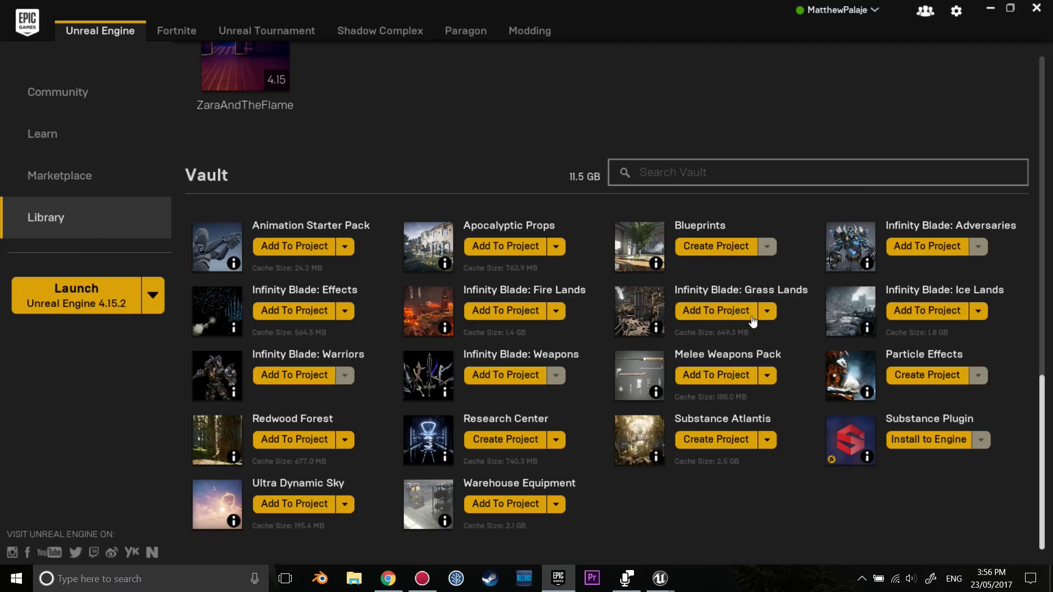
Step: Add the Infinity Blade: Grass Lands pack from the Vault to LetsCreateProject
{"action": "left_click", "coordinate": [722, 318]}
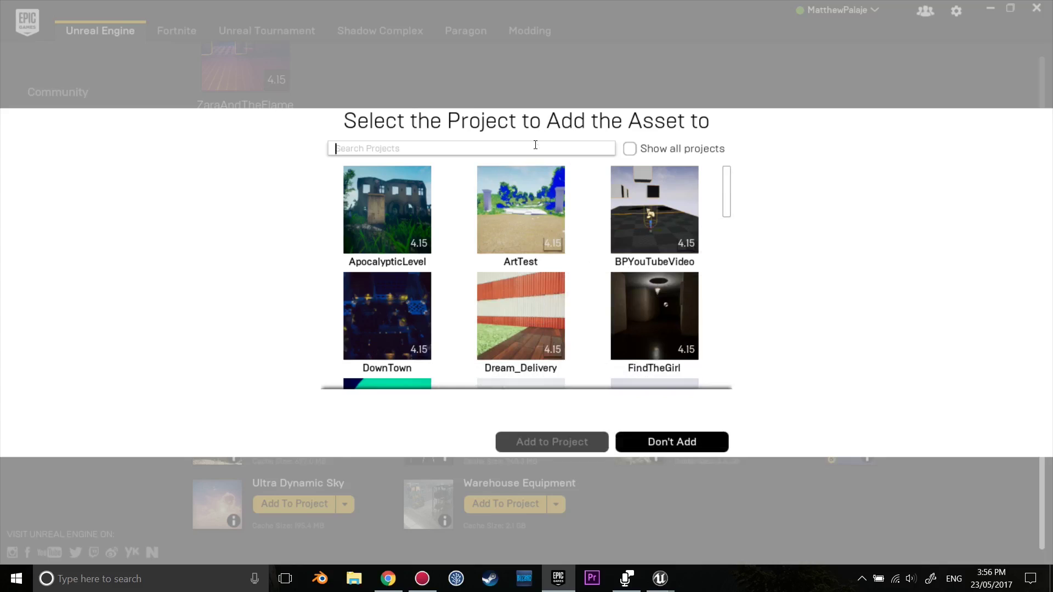
{"action": "type", "text": "let"}
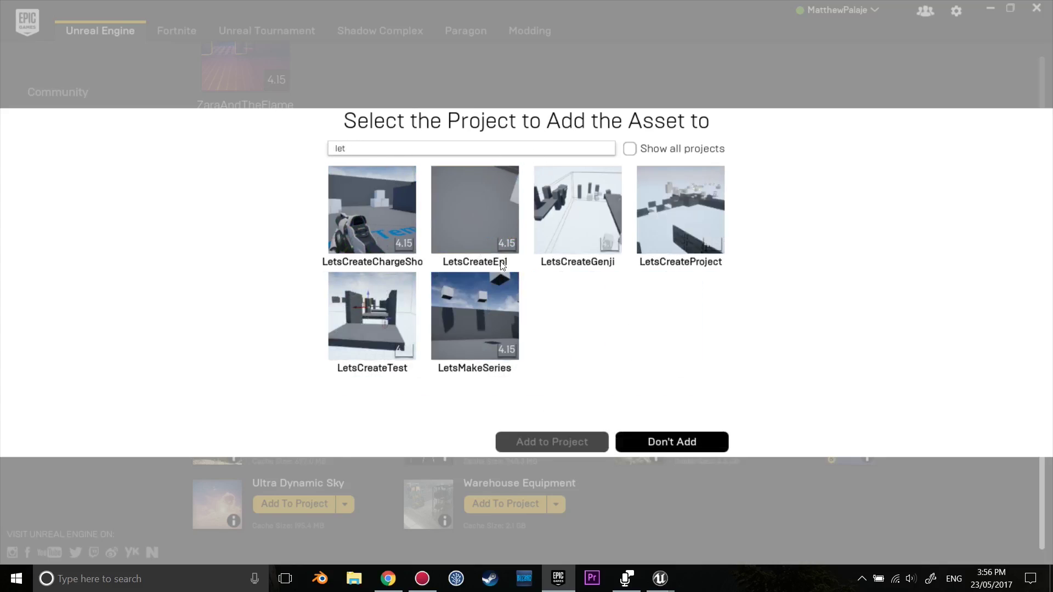
{"action": "left_click", "coordinate": [682, 204]}
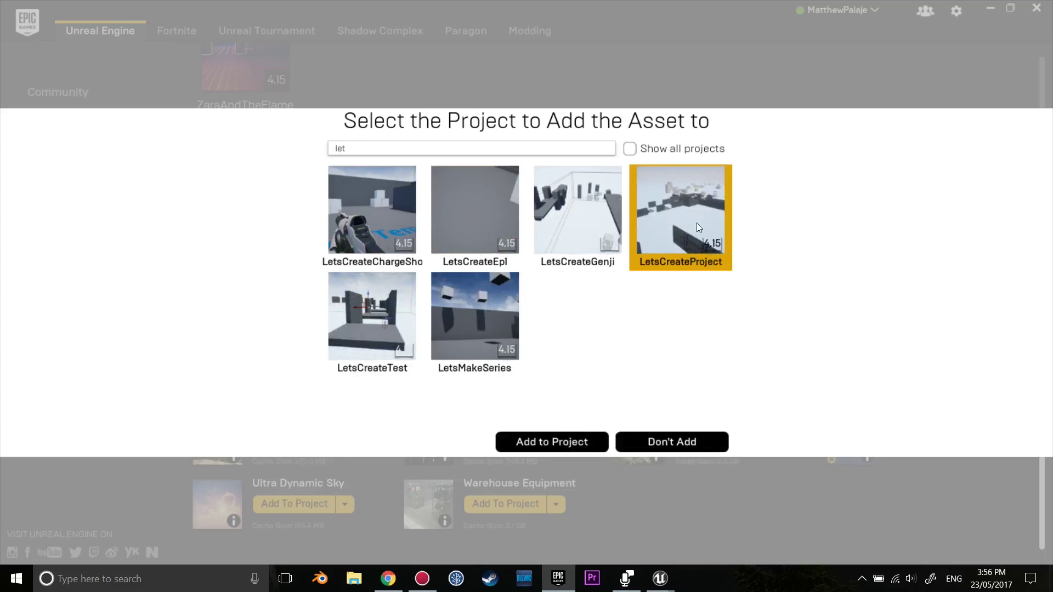
{"action": "left_click", "coordinate": [550, 444]}
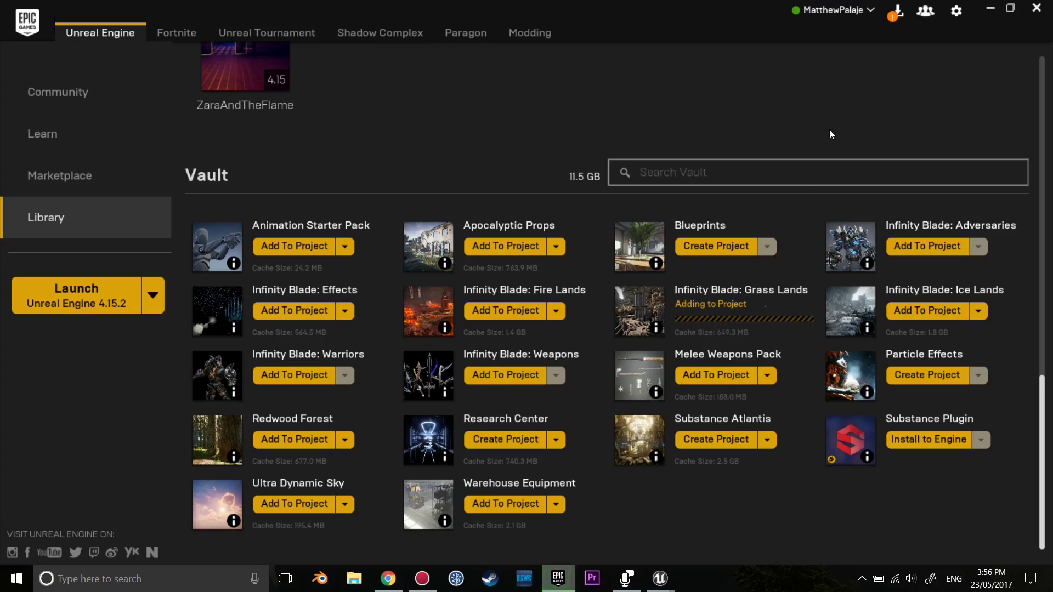
Step: Check the pending download's progress until the pack finishes adding
{"action": "left_click", "coordinate": [897, 17]}
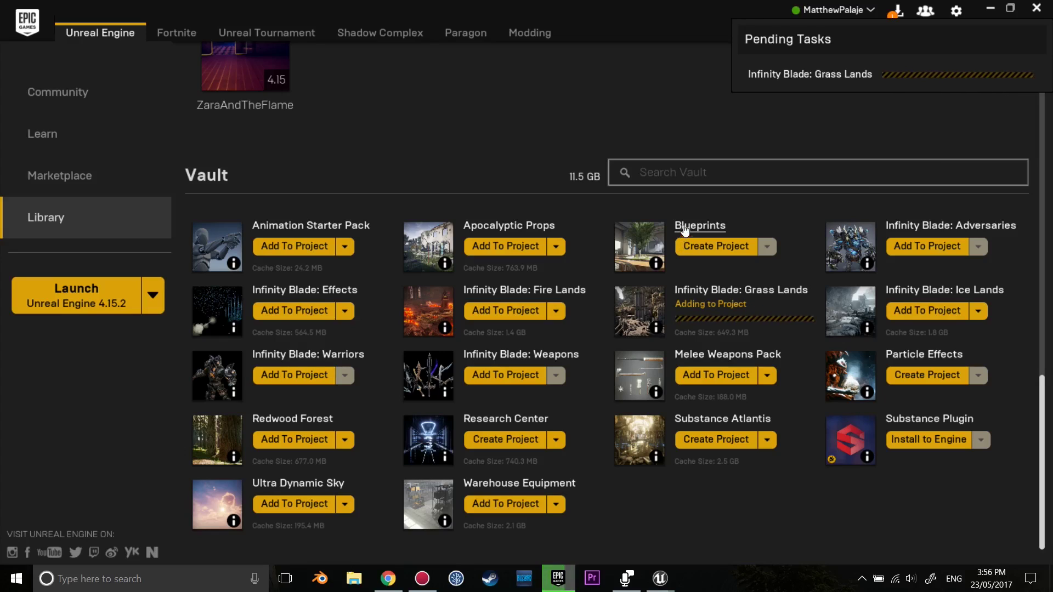
{"action": "left_click", "coordinate": [706, 128]}
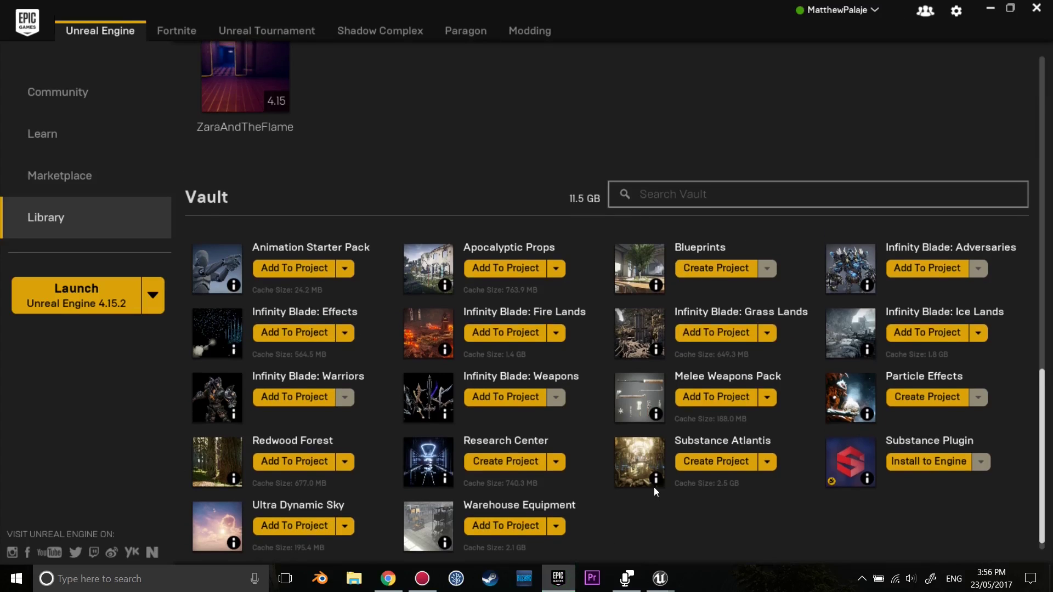
{"action": "mouse_move", "coordinate": [675, 573]}
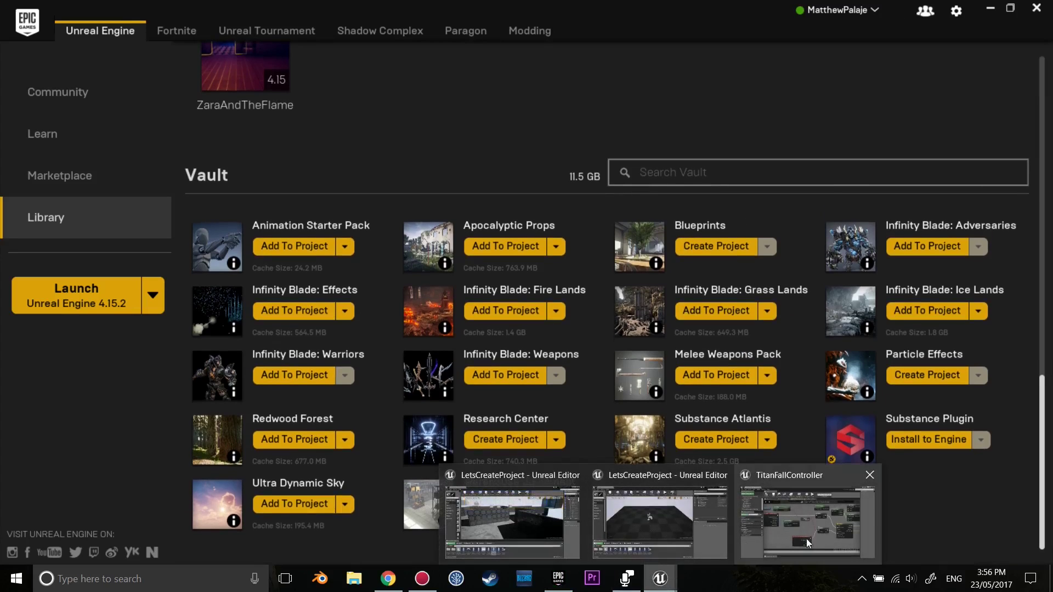
Step: In the editor's Content Browser, browse to InfinityBladeGrassLands > Environments > Misc > Exo_Deco02 > StaticMesh
{"action": "left_click", "coordinate": [494, 509]}
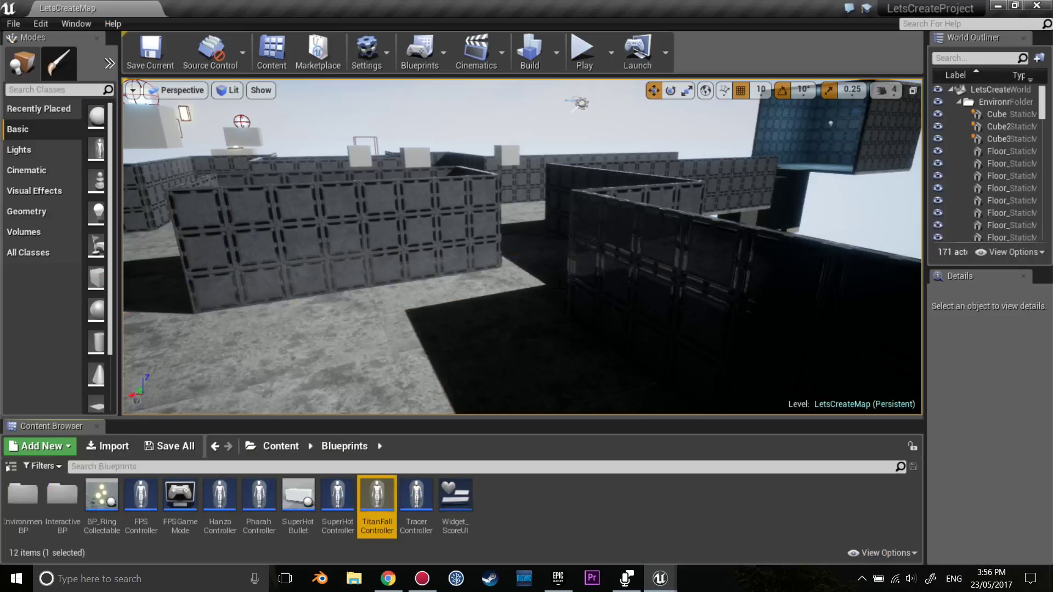
{"action": "left_click", "coordinate": [280, 446]}
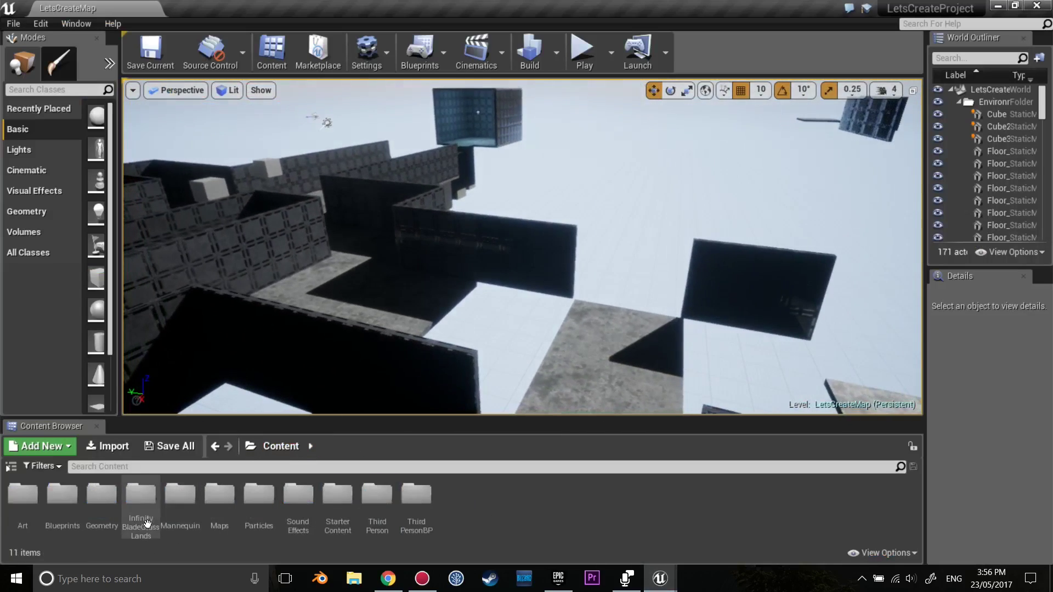
{"action": "double_click", "coordinate": [147, 523]}
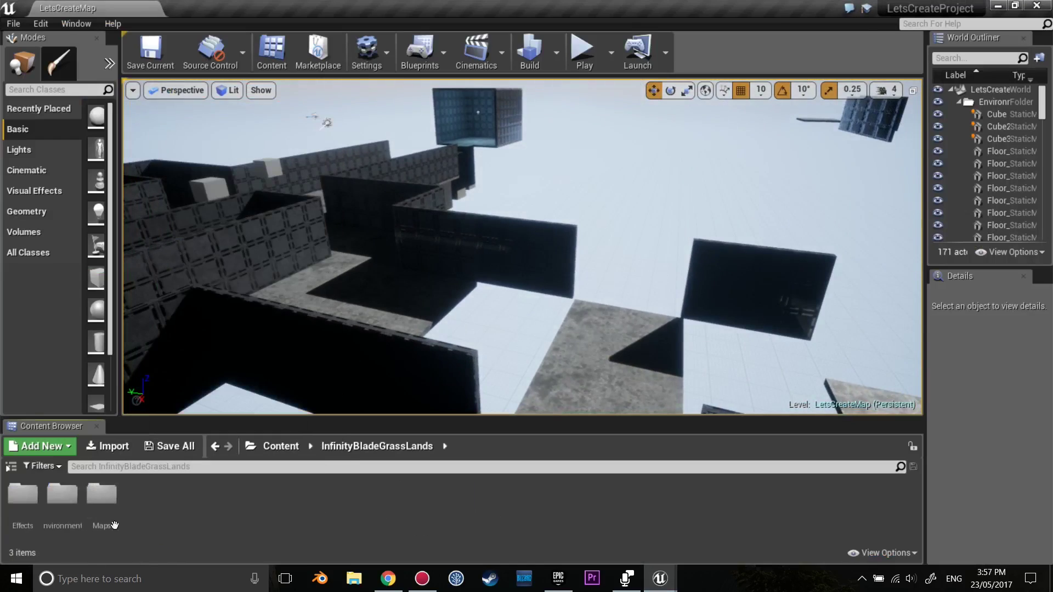
{"action": "double_click", "coordinate": [60, 508]}
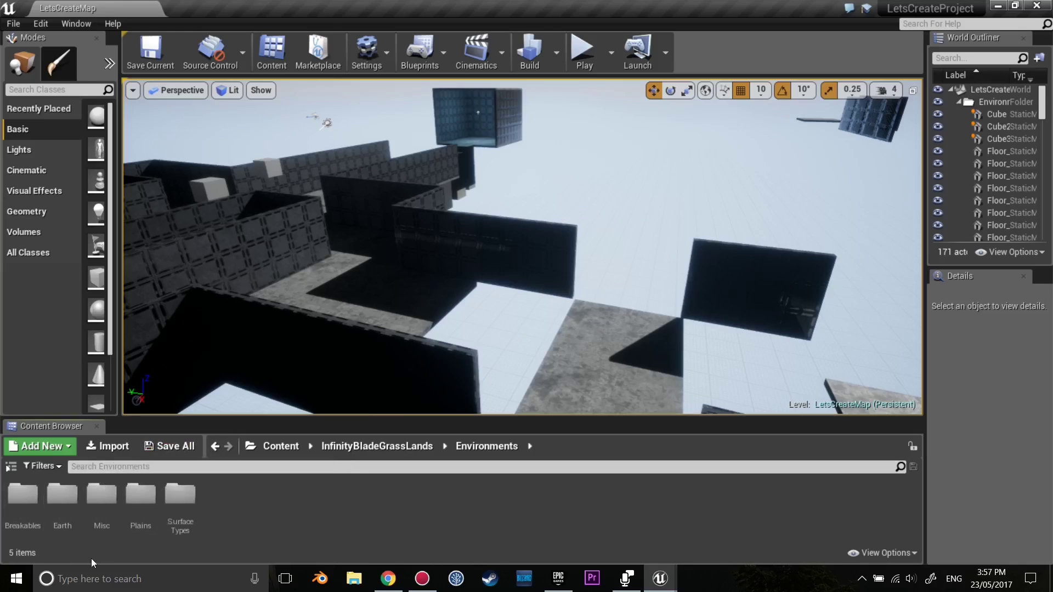
{"action": "double_click", "coordinate": [84, 519]}
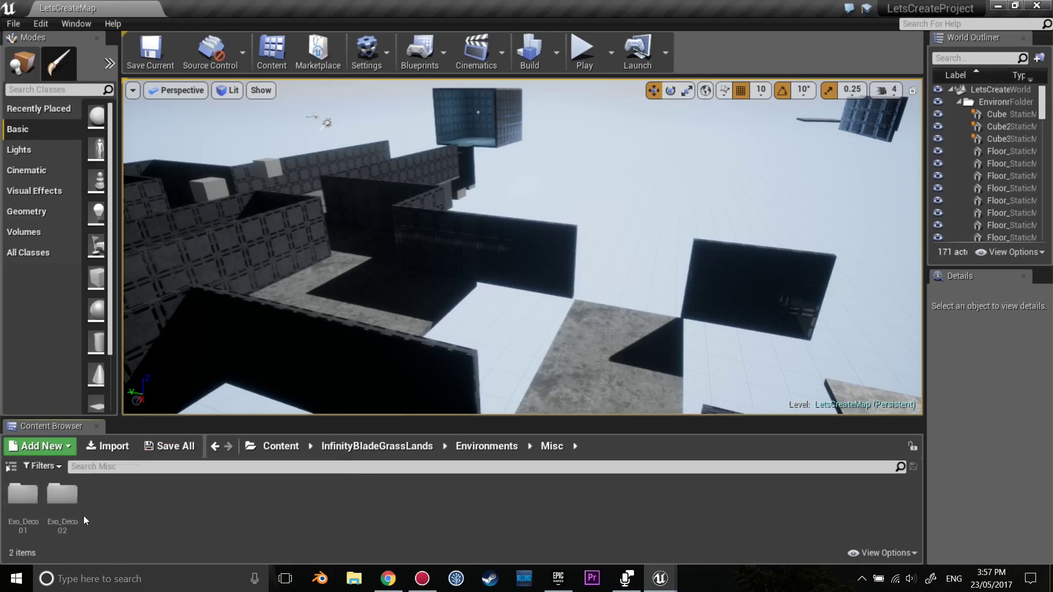
{"action": "double_click", "coordinate": [62, 494]}
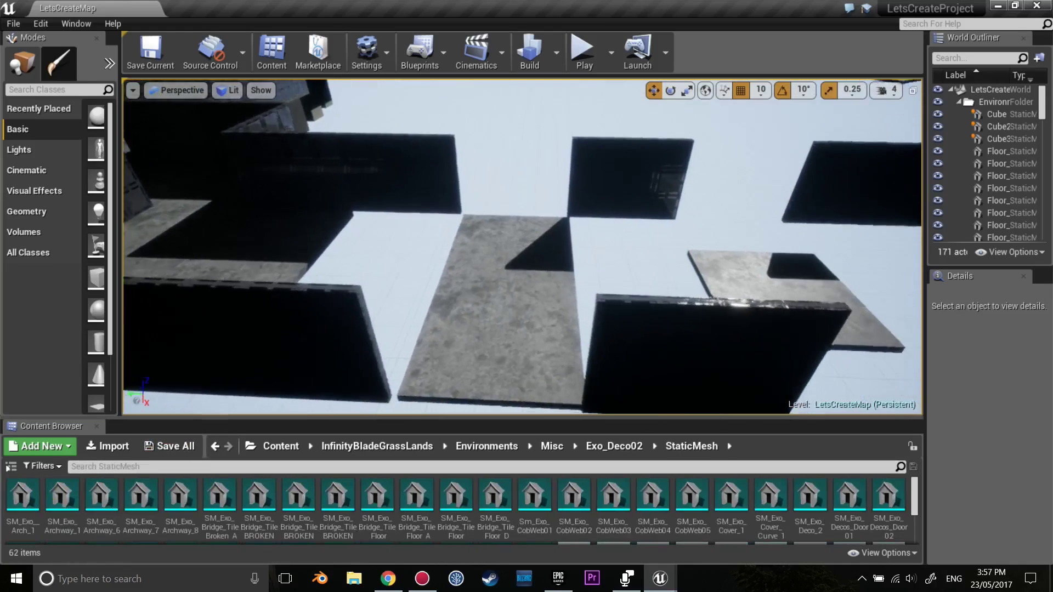
{"action": "scroll", "coordinate": [623, 512], "scroll_direction": "down", "scroll_amount": 2}
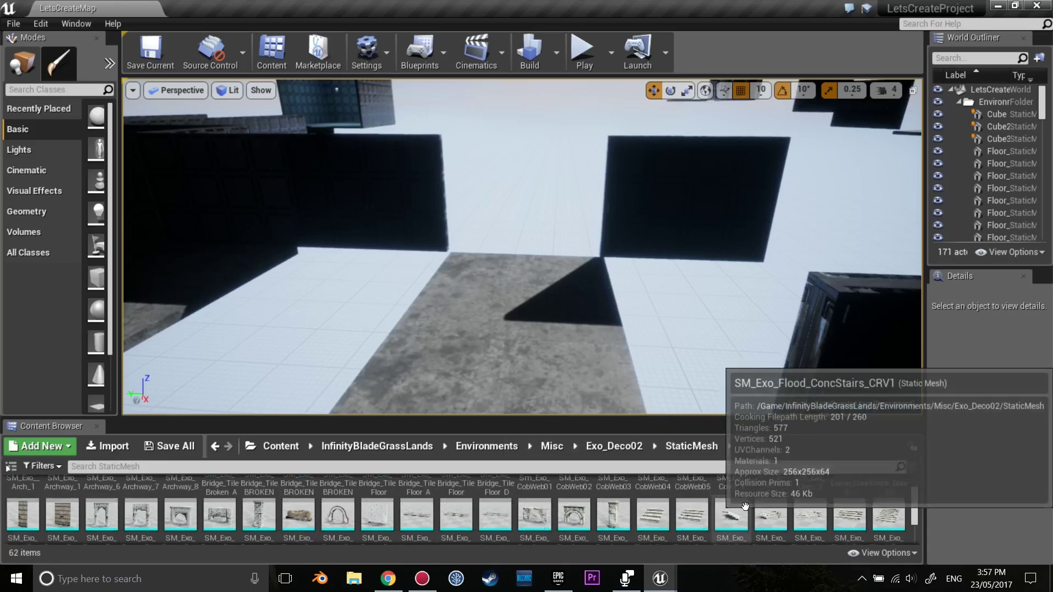
{"action": "left_click_drag", "start_coordinate": [624, 513], "coordinate": [538, 328]}
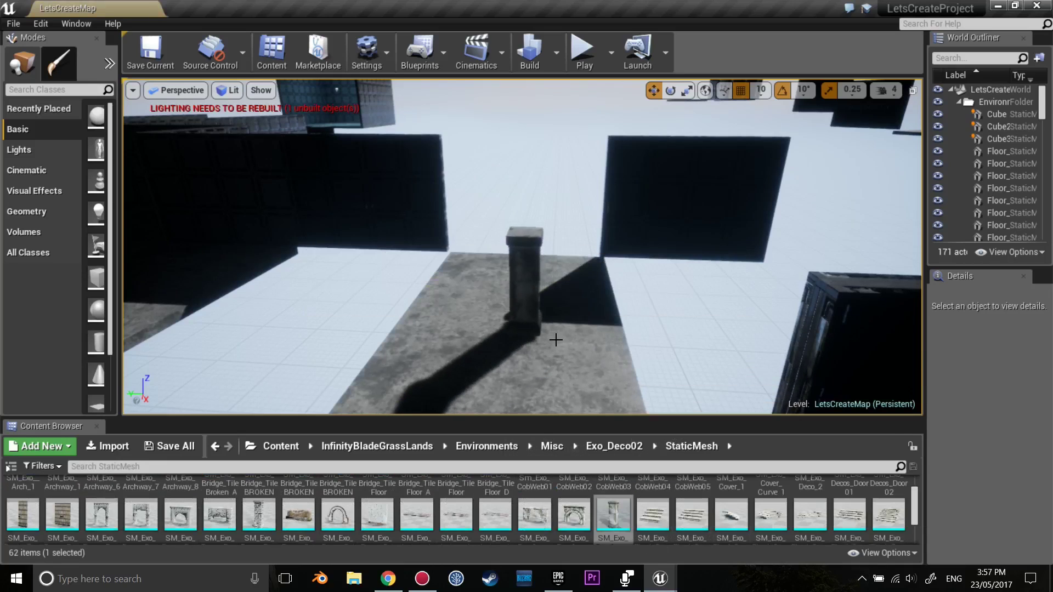
{"action": "key", "text": "f"}
{"action": "right_click_drag", "start_coordinate": [555, 340], "coordinate": [556, 340]}
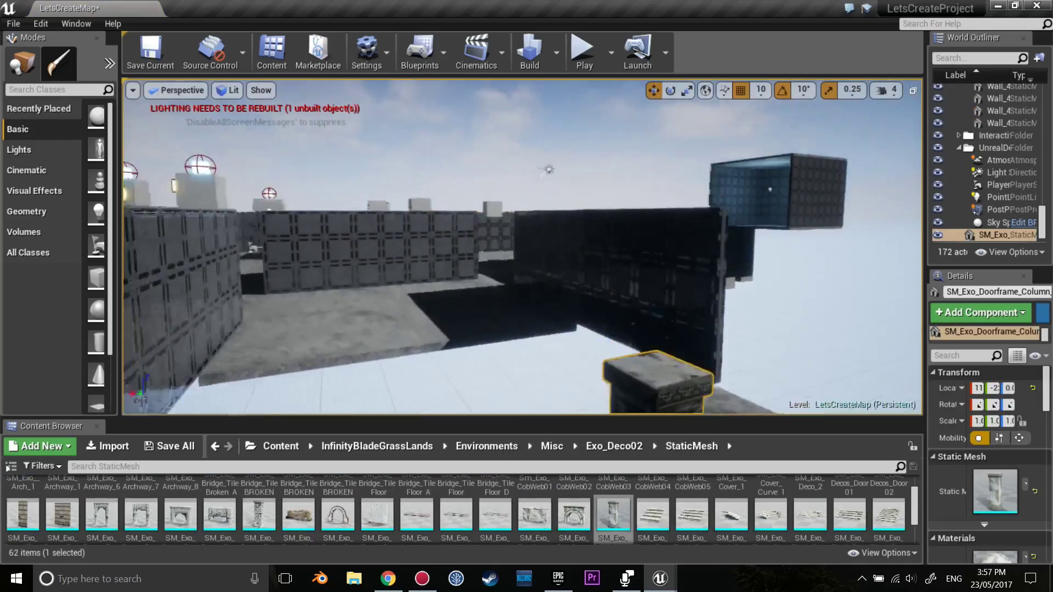
{"action": "right_click_drag", "start_coordinate": [499, 371], "coordinate": [517, 360]}
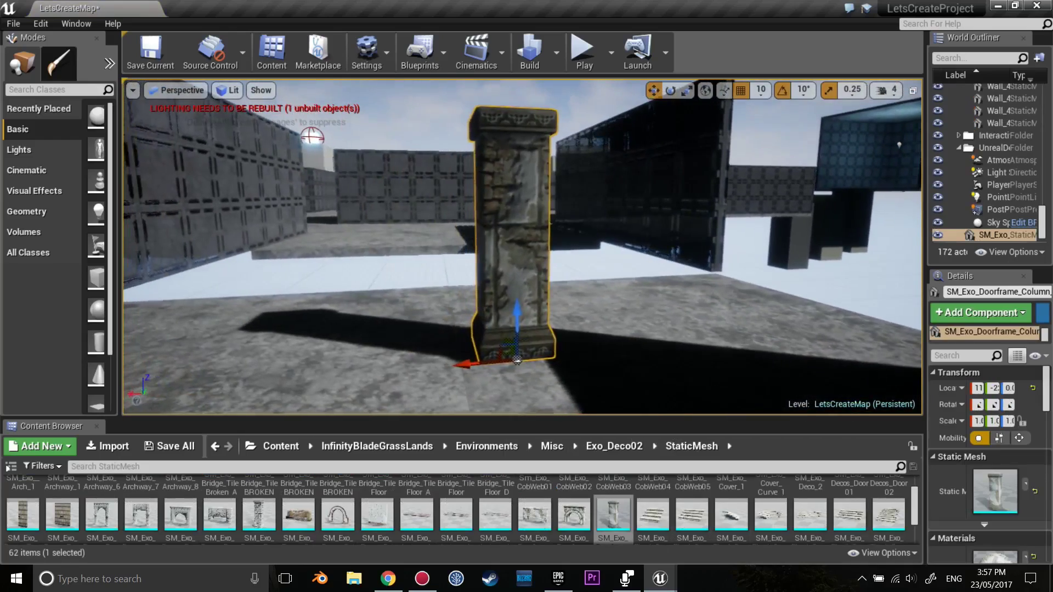
{"action": "key", "text": "Delete"}
{"action": "right_click_drag", "start_coordinate": [567, 314], "coordinate": [517, 277]}
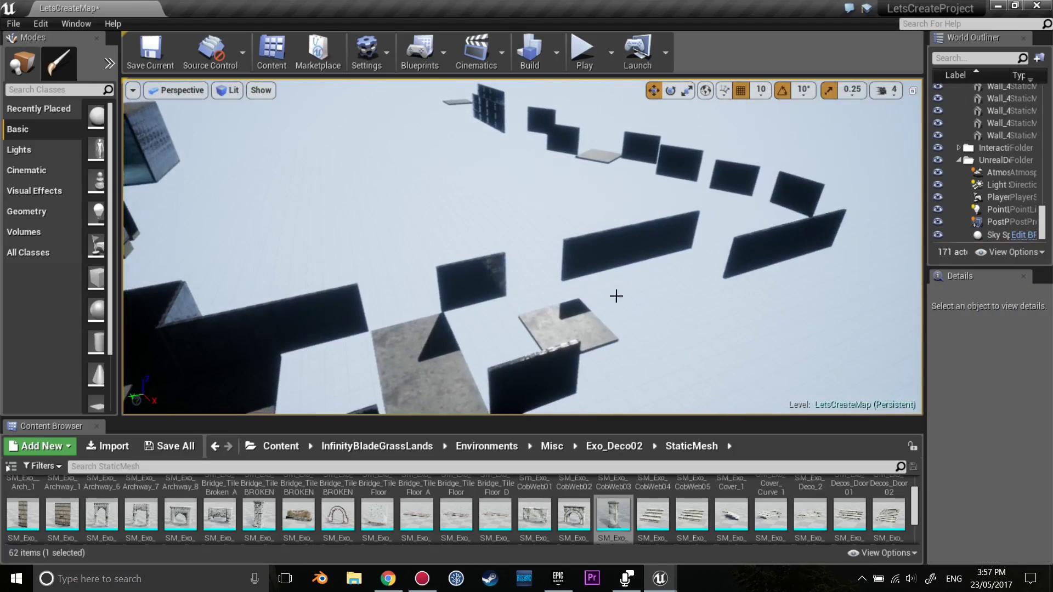
{"action": "right_click_drag", "start_coordinate": [517, 277], "coordinate": [610, 284]}
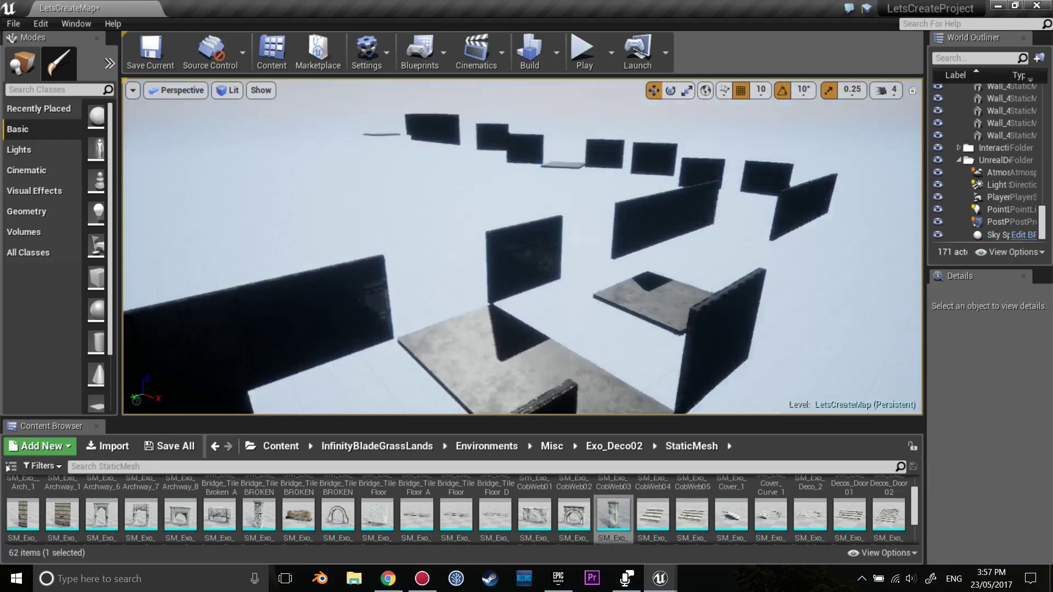
{"action": "right_click_drag", "start_coordinate": [732, 213], "coordinate": [732, 212]}
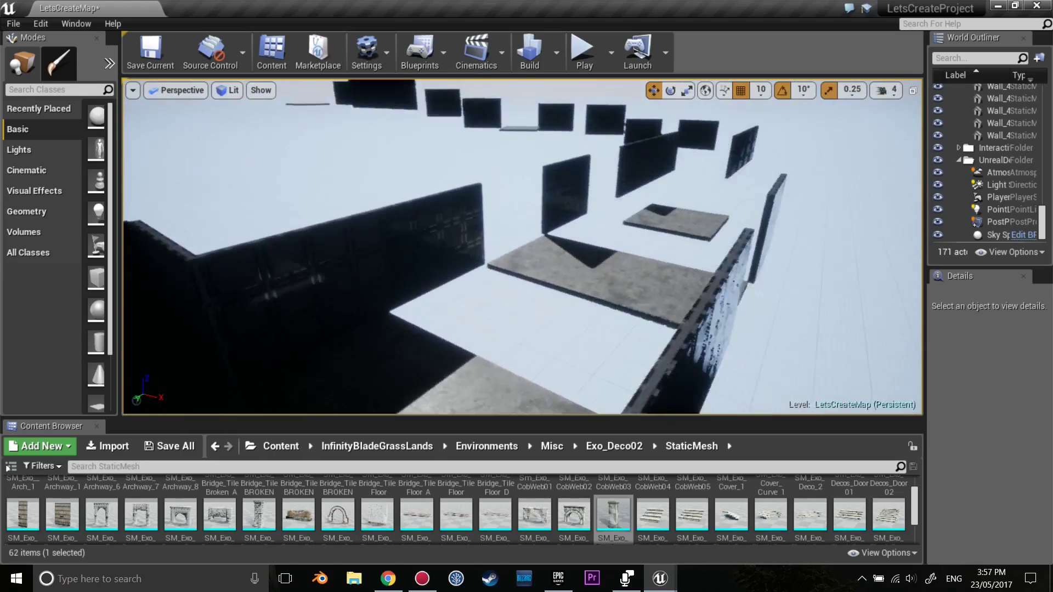
Step: Delete the right-side Wall_400x338 and the large left greybox wall
{"action": "left_click", "coordinate": [383, 247]}
{"action": "right_click_drag", "start_coordinate": [384, 246], "coordinate": [384, 247]}
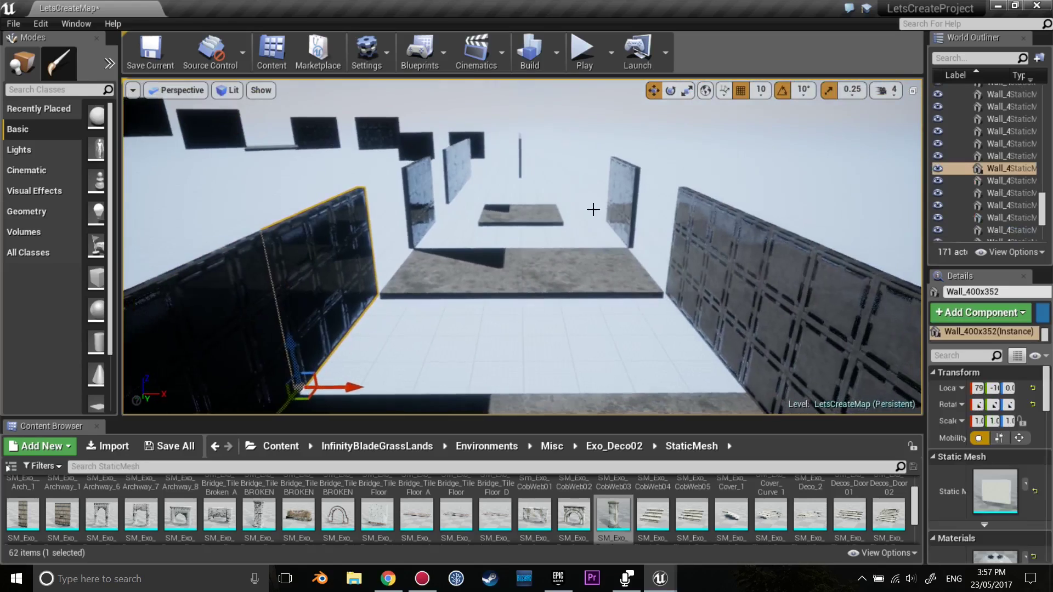
{"action": "right_click_drag", "start_coordinate": [435, 195], "coordinate": [436, 196]}
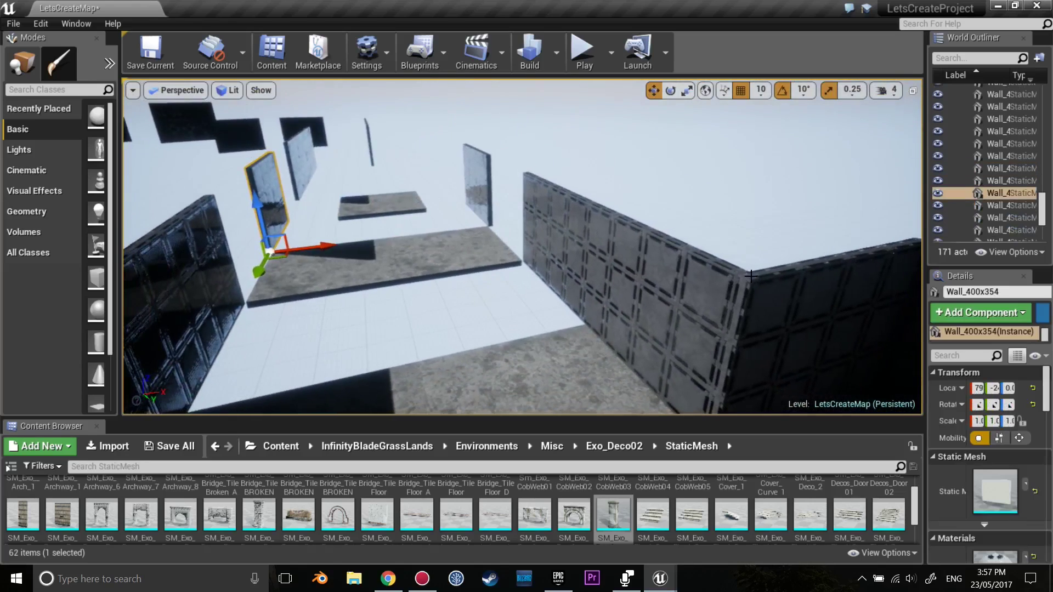
{"action": "left_click", "coordinate": [659, 285]}
{"action": "right_click_drag", "start_coordinate": [660, 284], "coordinate": [659, 265]}
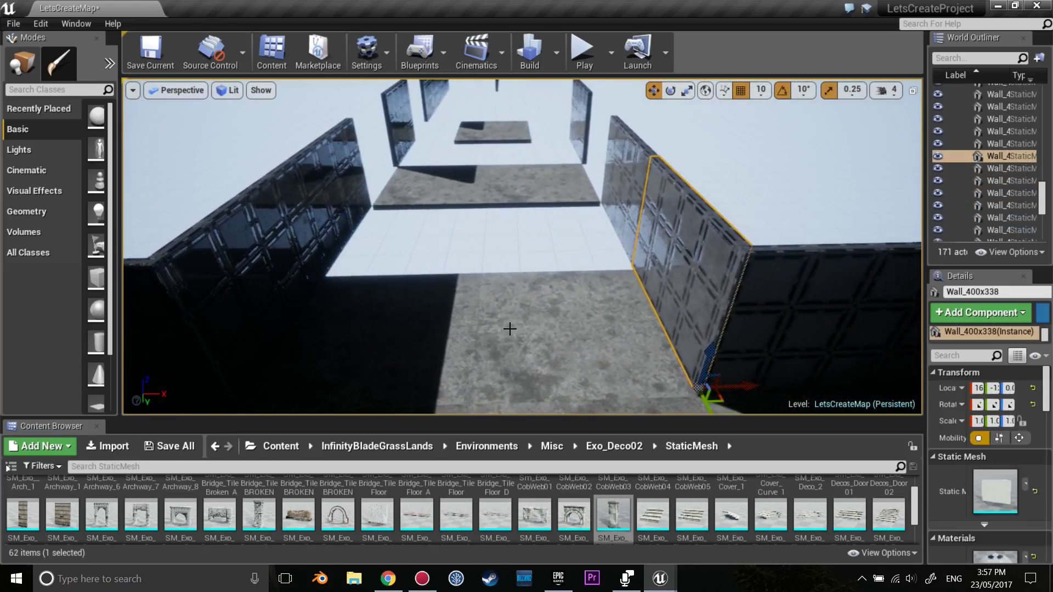
{"action": "key", "text": "Delete"}
{"action": "left_click", "coordinate": [247, 230]}
{"action": "key", "text": "Delete"}
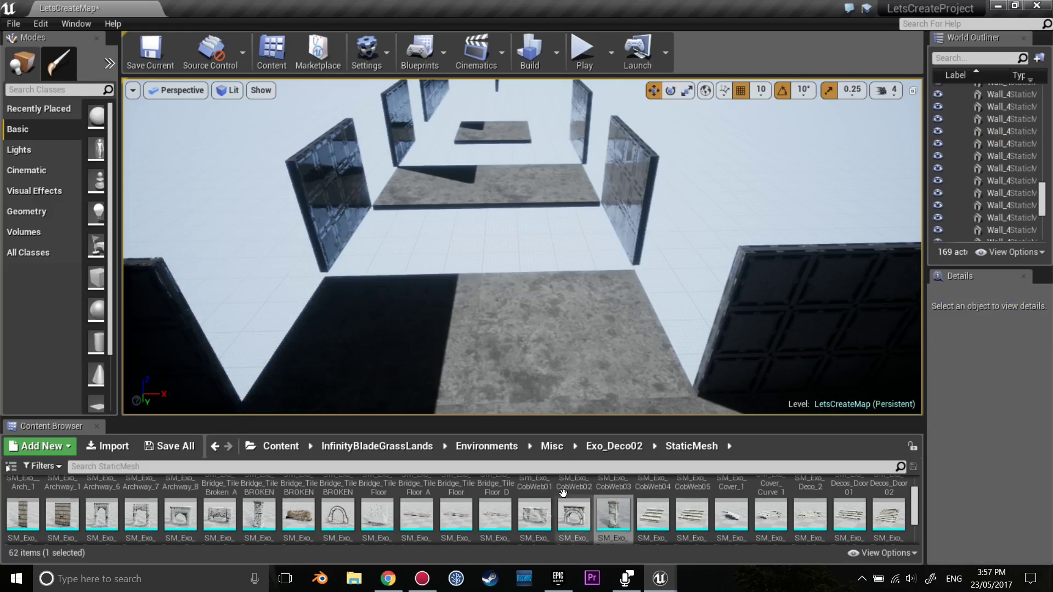
Step: Place a stone doorframe column and duplicate it onto the floor's left edge
{"action": "right_click_drag", "start_coordinate": [567, 323], "coordinate": [562, 362]}
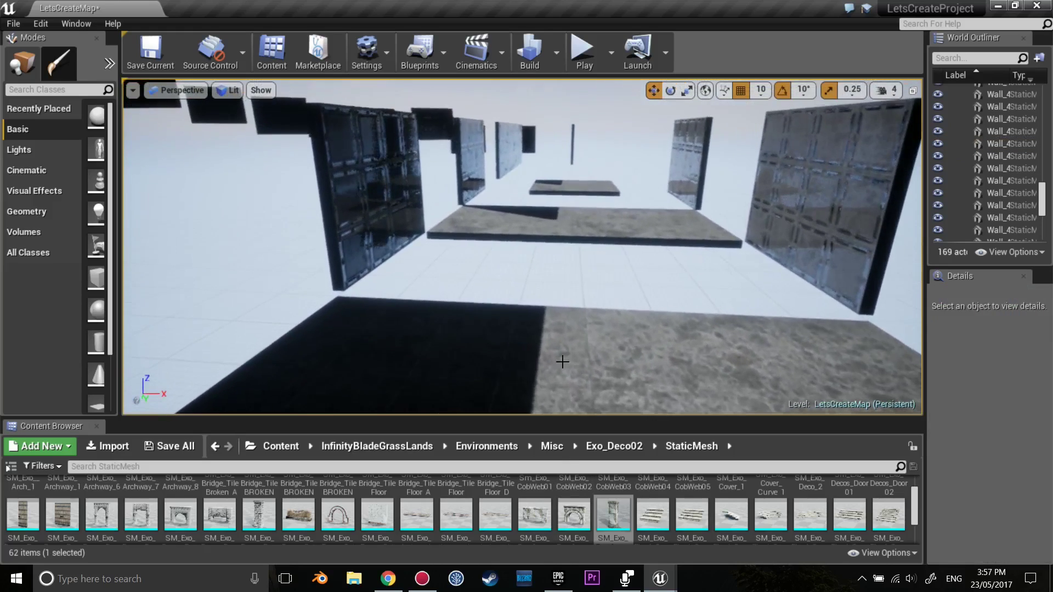
{"action": "scroll", "coordinate": [559, 510], "scroll_direction": "down", "scroll_amount": 1}
{"action": "left_click_drag", "start_coordinate": [559, 419], "coordinate": [560, 370]}
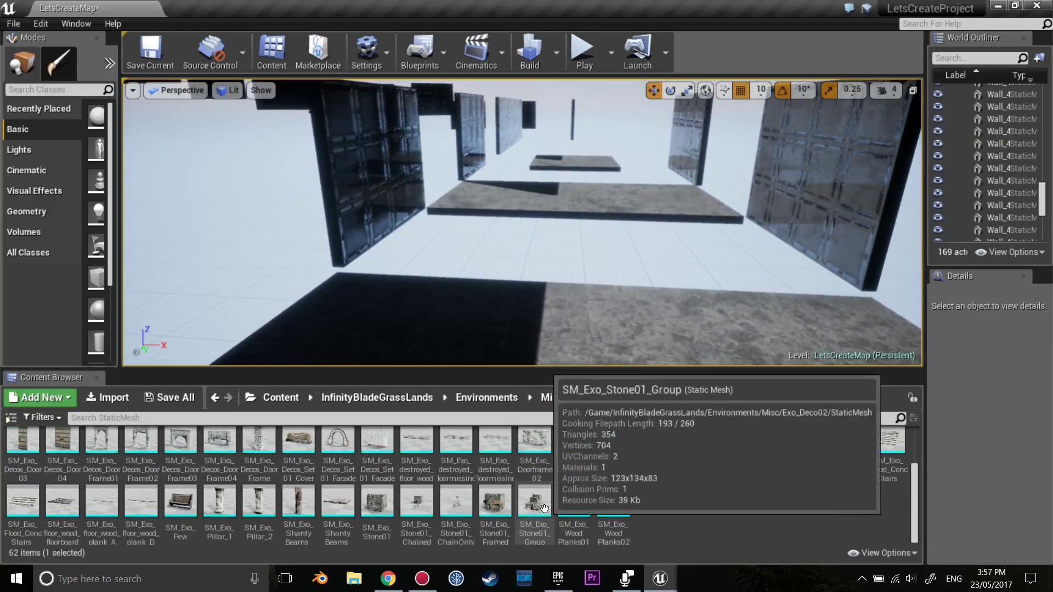
{"action": "scroll", "coordinate": [603, 483], "scroll_direction": "up", "scroll_amount": 1}
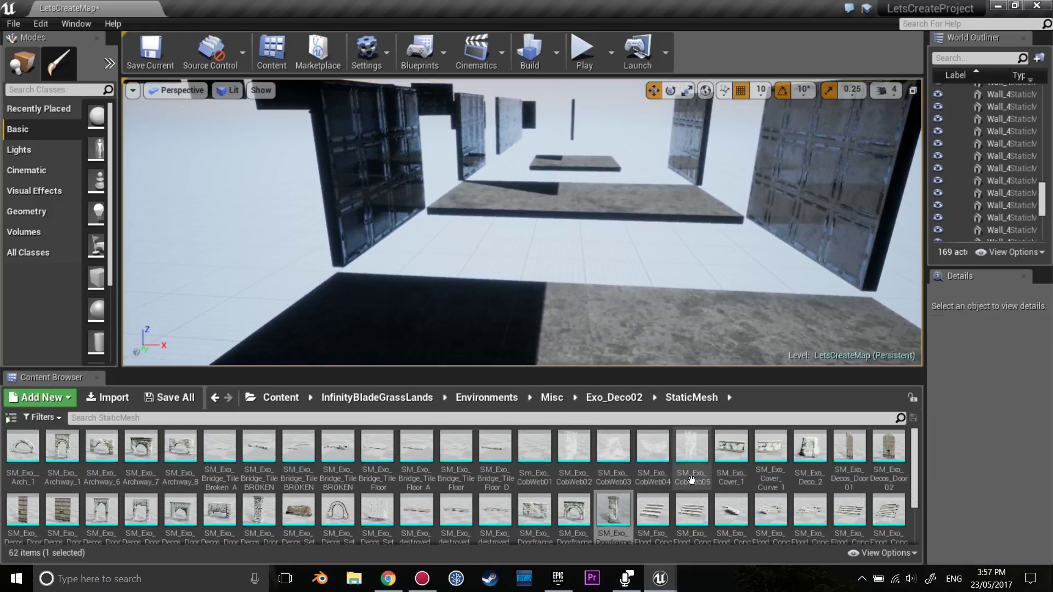
{"action": "left_click_drag", "start_coordinate": [690, 480], "coordinate": [841, 302]}
{"action": "key", "text": "f"}
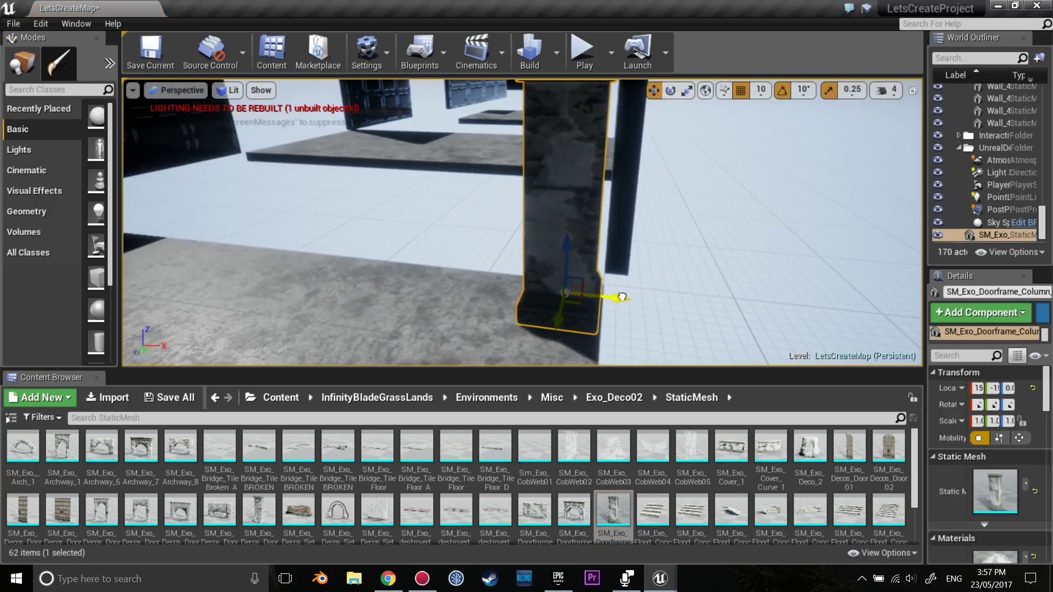
{"action": "scroll", "coordinate": [622, 296], "scroll_direction": "down", "scroll_amount": 5}
{"action": "left_click_drag", "start_coordinate": [752, 243], "coordinate": [291, 261], "text": "alt"}
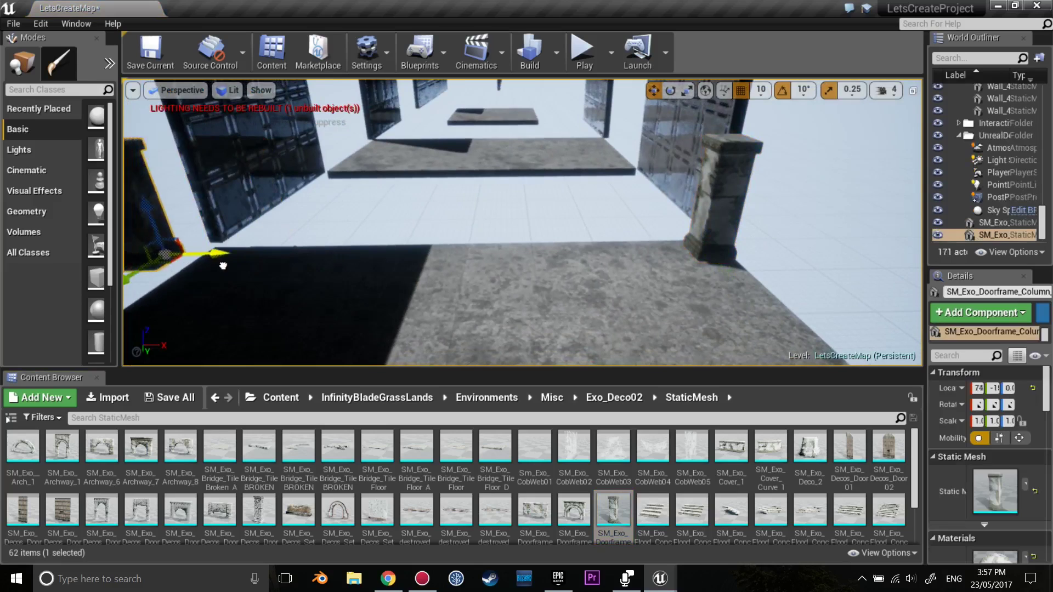
{"action": "right_click_drag", "start_coordinate": [291, 261], "coordinate": [291, 261]}
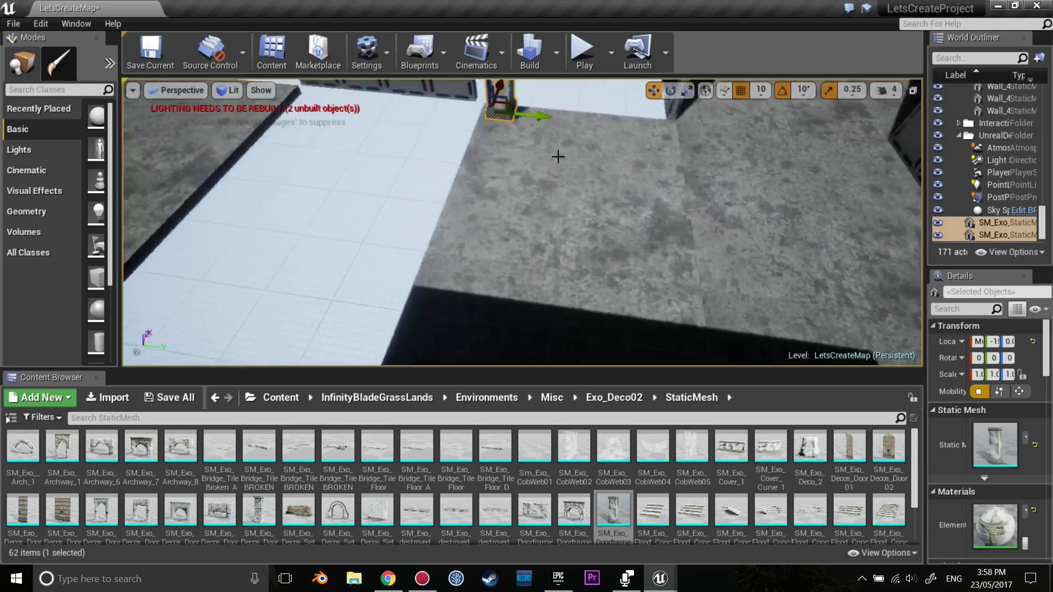
Step: Slide both stone columns sideways along Y and go up to the Exo_Deco02 folder
{"action": "left_click_drag", "start_coordinate": [549, 120], "coordinate": [640, 127]}
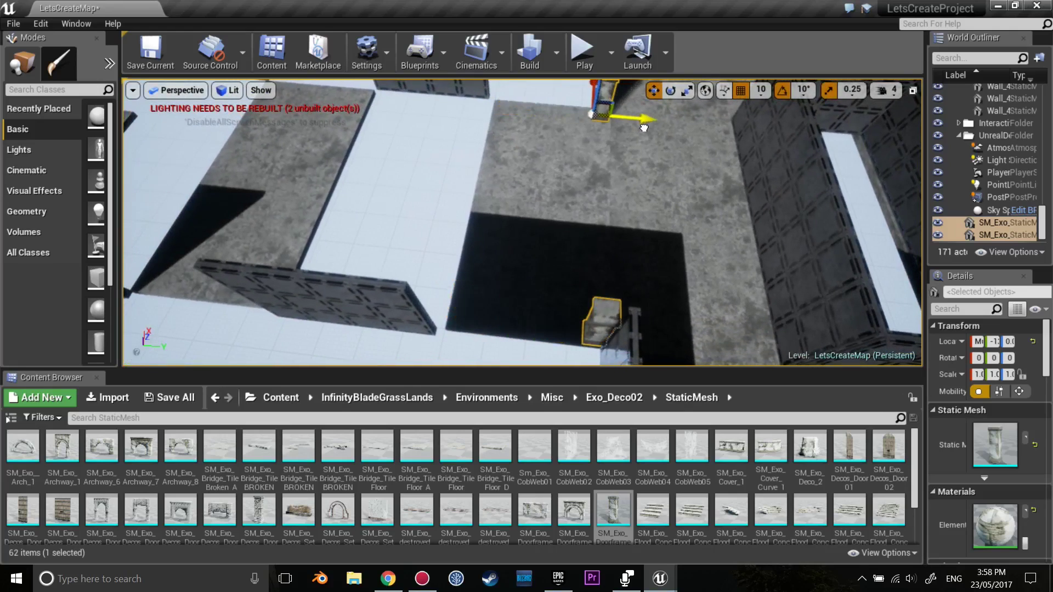
{"action": "right_click_drag", "start_coordinate": [640, 127], "coordinate": [640, 127]}
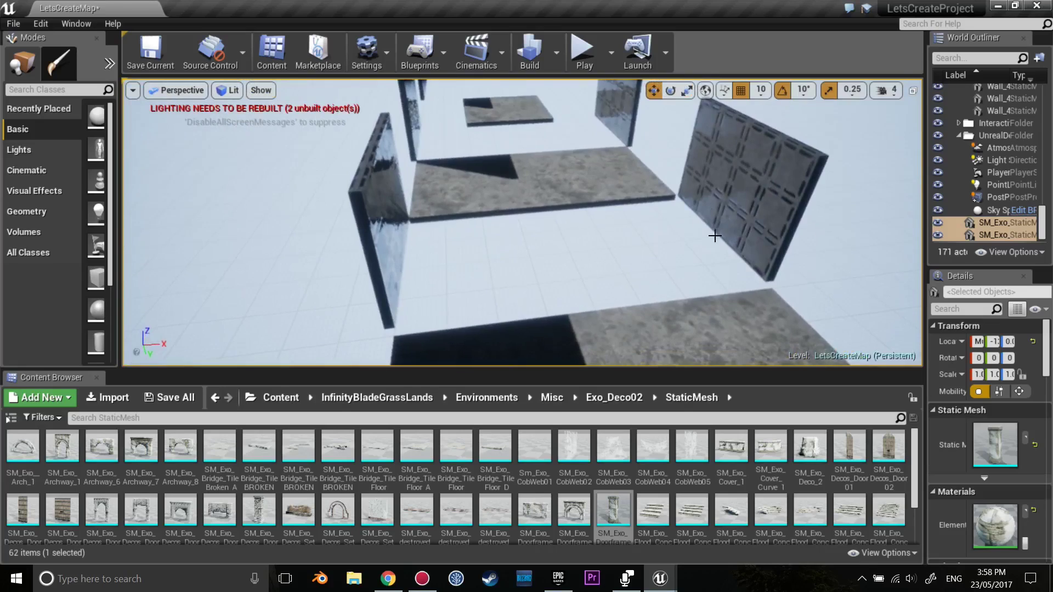
{"action": "left_click", "coordinate": [613, 398]}
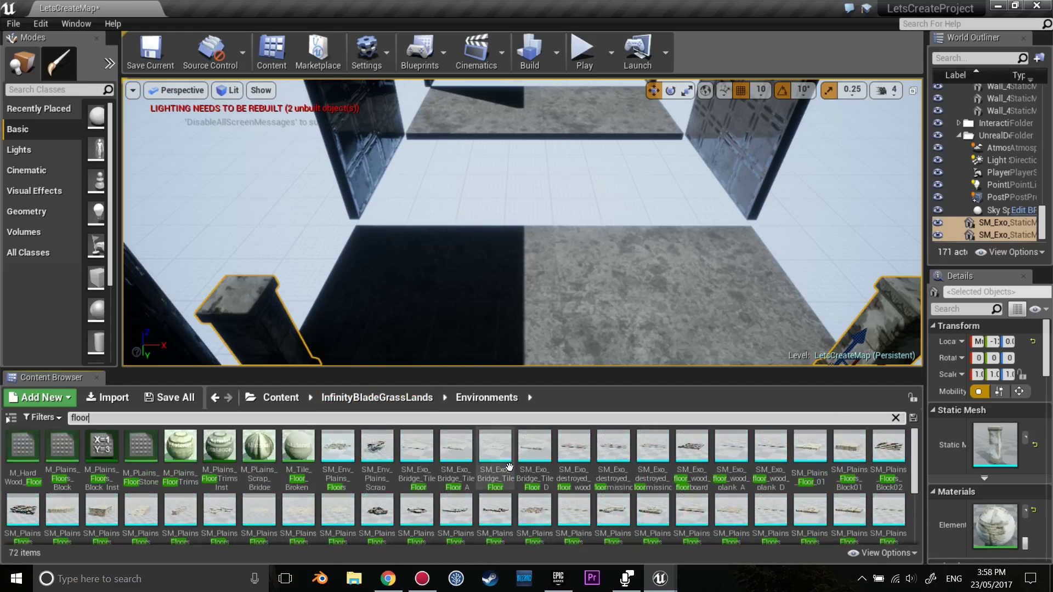
Step: Trial-place the wood floorboard, Block02 and Block01 floor meshes, deleting each one
{"action": "right_click_drag", "start_coordinate": [603, 329], "coordinate": [603, 296]}
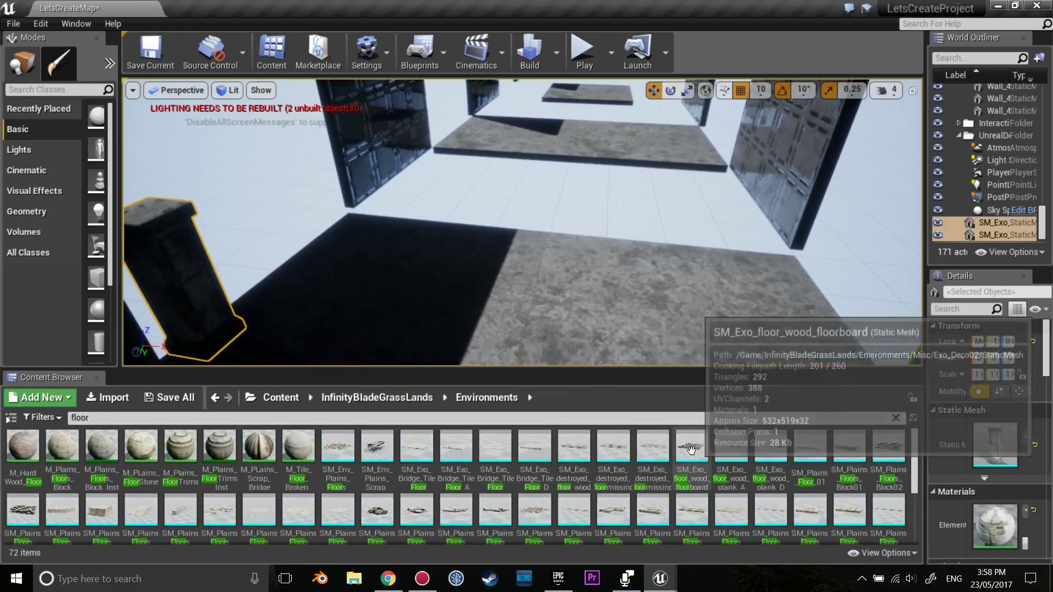
{"action": "left_click_drag", "start_coordinate": [691, 450], "coordinate": [584, 237]}
{"action": "key", "text": "Delete"}
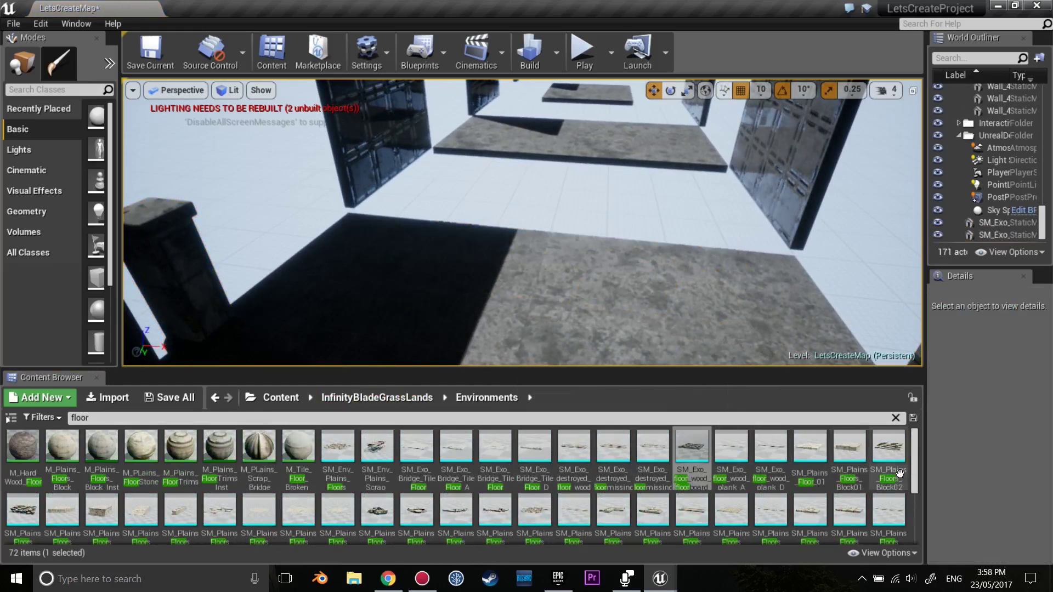
{"action": "left_click_drag", "start_coordinate": [888, 447], "coordinate": [446, 223]}
{"action": "key", "text": "Delete"}
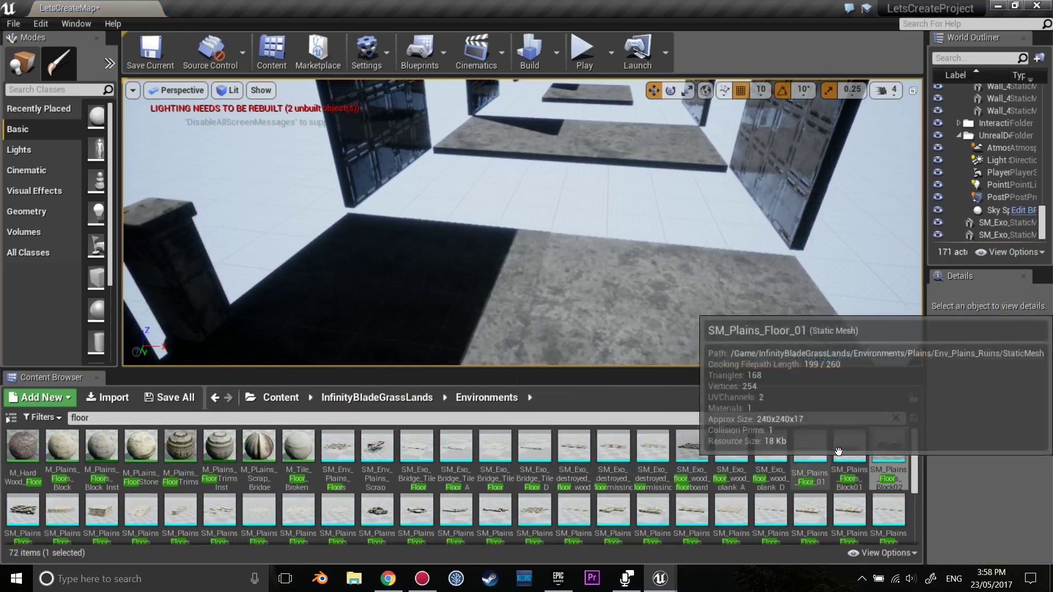
{"action": "left_click_drag", "start_coordinate": [850, 450], "coordinate": [346, 225]}
{"action": "right_click_drag", "start_coordinate": [345, 174], "coordinate": [613, 128]}
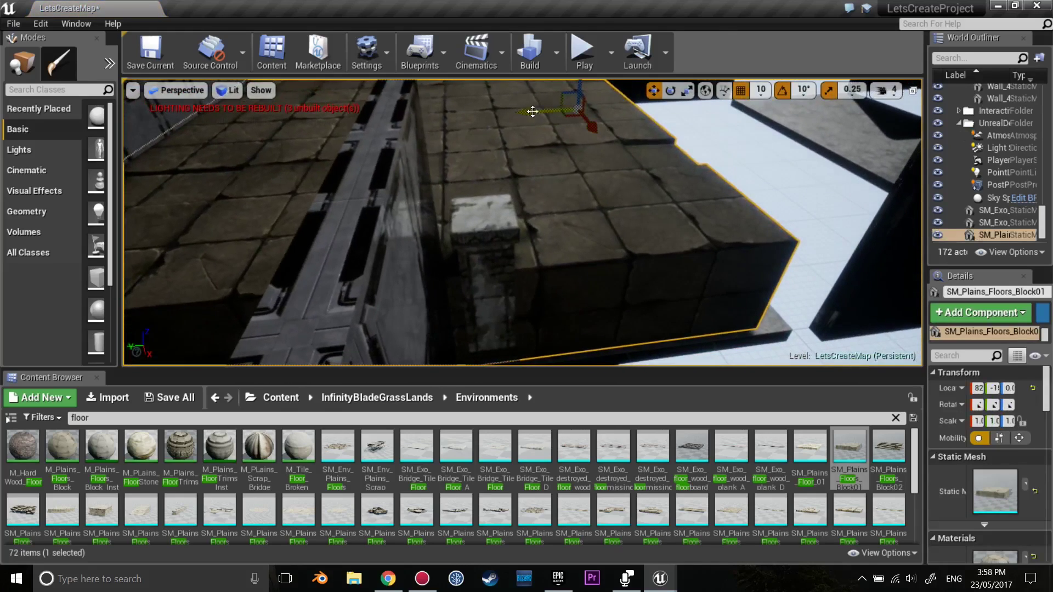
{"action": "key", "text": "Delete"}
Step: Delete the two greybox floor tiles between the columns
{"action": "left_click", "coordinate": [571, 205]}
{"action": "left_click", "coordinate": [558, 160], "text": "ctrl"}
{"action": "mouse_move", "coordinate": [559, 159]}
{"action": "right_mouse_down"}
{"action": "mouse_move", "coordinate": [744, 188]}
{"action": "mouse_move", "coordinate": [654, 183]}
{"action": "right_mouse_up"}
{"action": "key", "text": "Delete"}
Step: Raise the SM_Plains_Floors_Block01 floor block slightly to ground level
{"action": "left_click", "coordinate": [744, 188]}
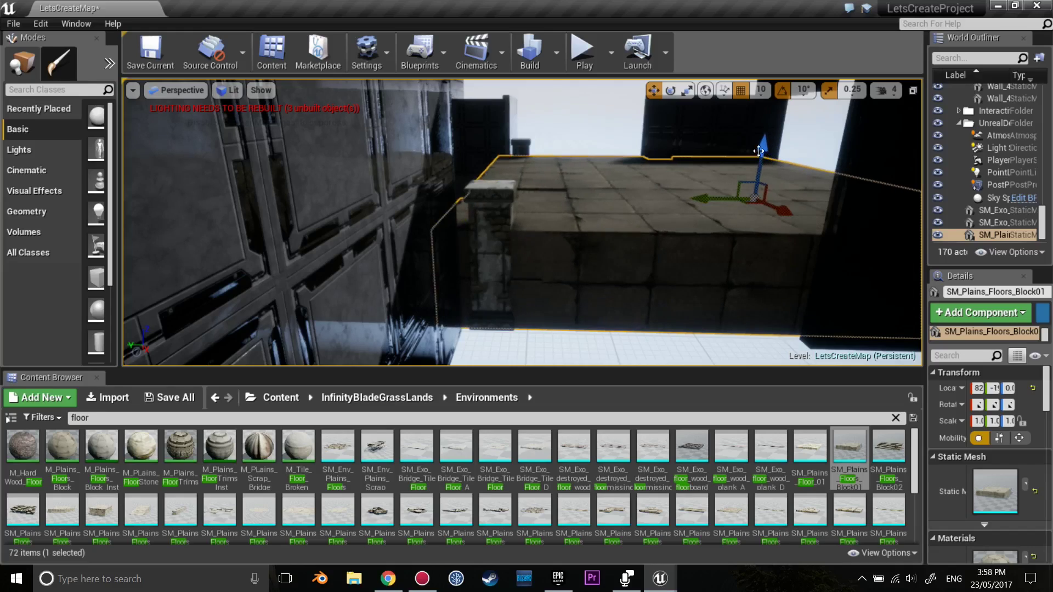
{"action": "mouse_move", "coordinate": [760, 177]}
{"action": "right_mouse_down"}
{"action": "mouse_move", "coordinate": [750, 178]}
{"action": "mouse_move", "coordinate": [775, 297]}
{"action": "right_mouse_up"}
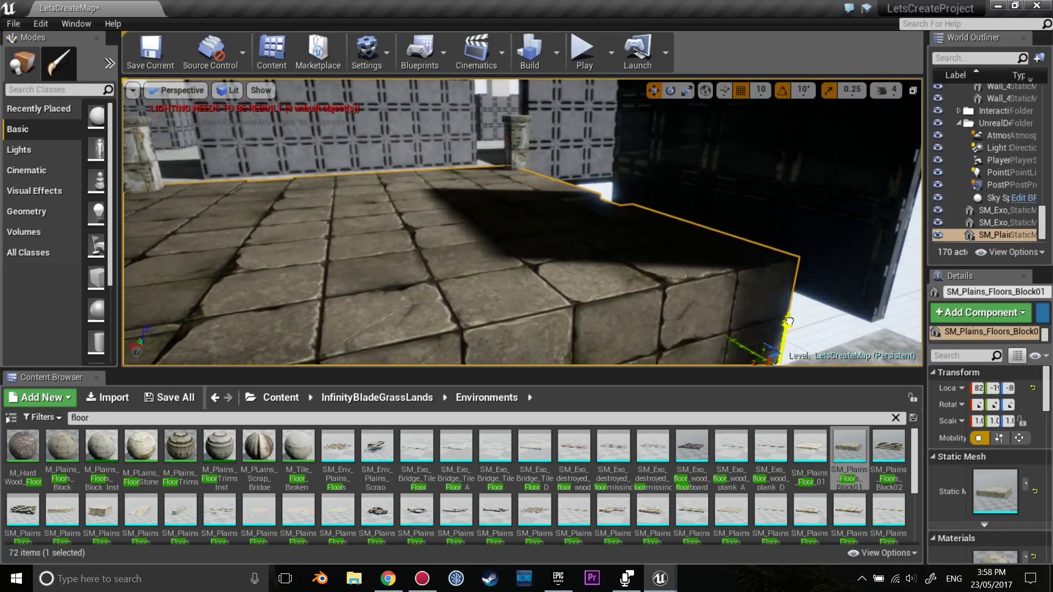
{"action": "left_click_drag", "start_coordinate": [788, 321], "coordinate": [794, 357]}
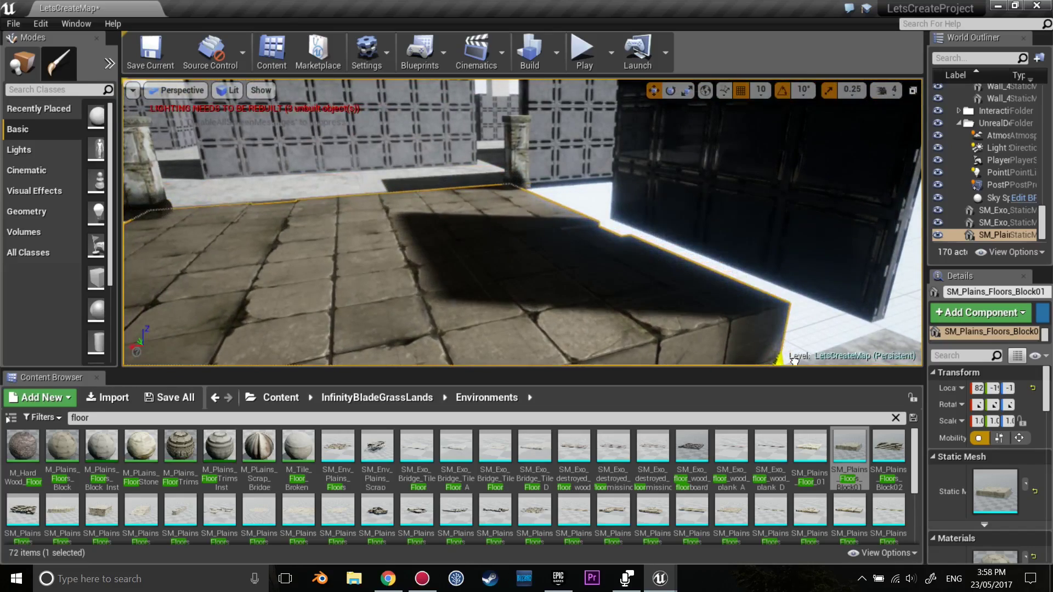
{"action": "right_click_drag", "start_coordinate": [793, 358], "coordinate": [498, 100]}
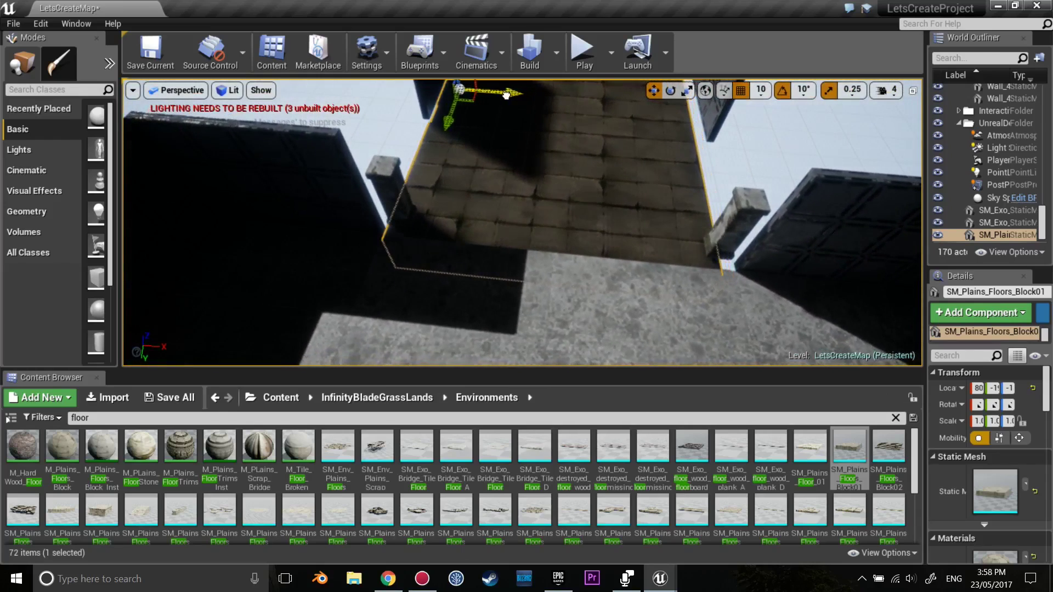
{"action": "scroll", "coordinate": [507, 96], "scroll_direction": "down", "scroll_amount": 5}
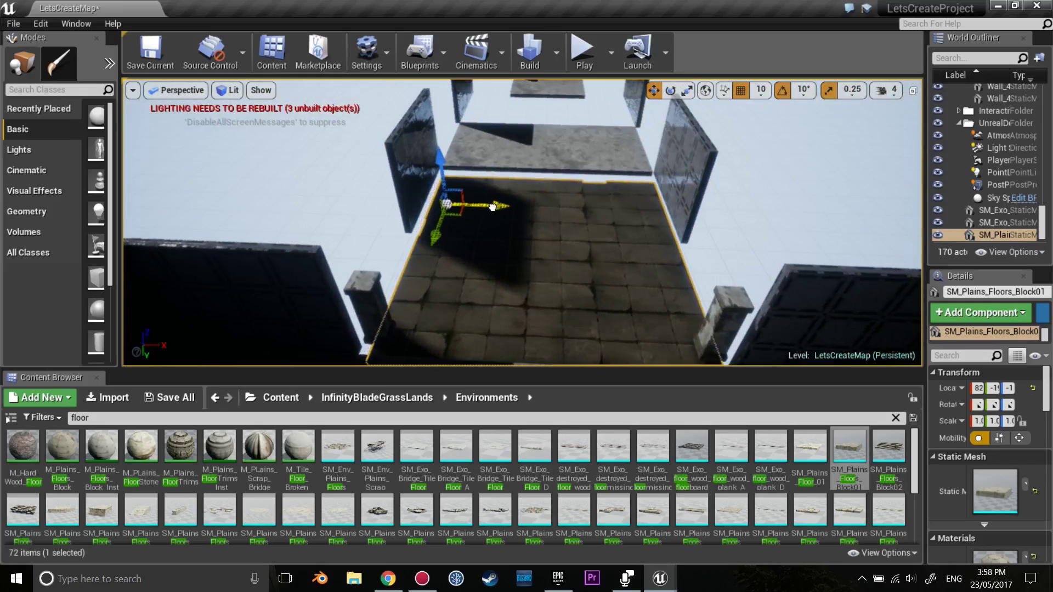
{"action": "right_click_drag", "start_coordinate": [493, 206], "coordinate": [493, 207]}
{"action": "left_click", "coordinate": [709, 279]}
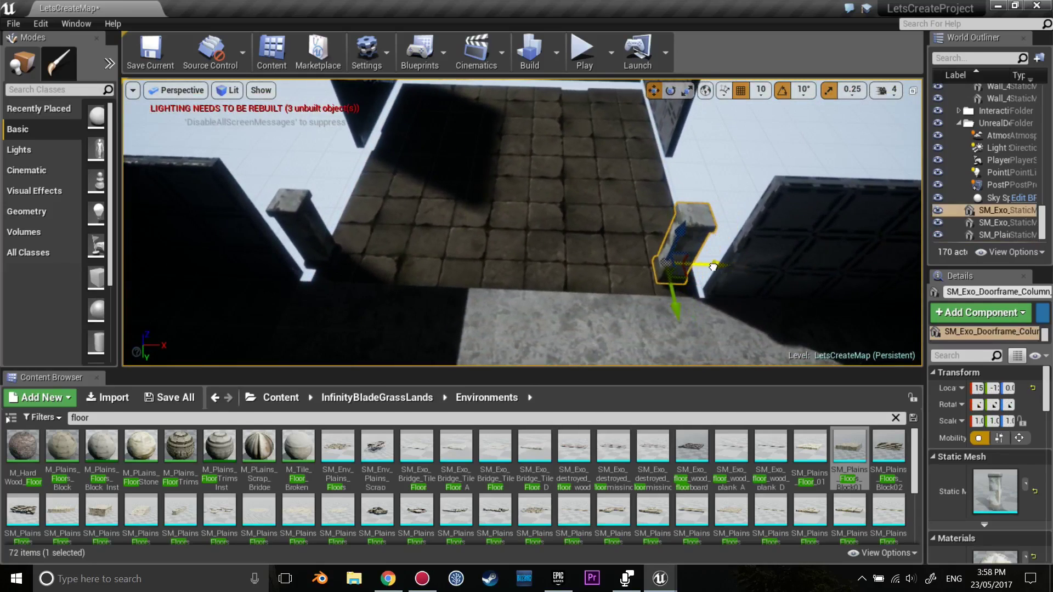
{"action": "right_click_drag", "start_coordinate": [718, 267], "coordinate": [607, 196]}
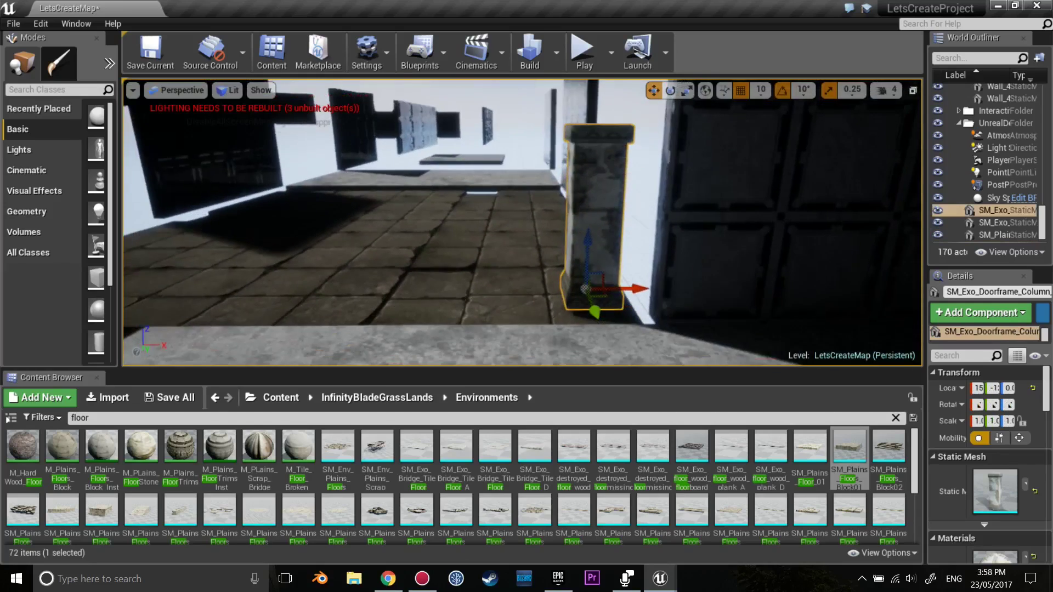
{"action": "left_click", "coordinate": [604, 236]}
{"action": "right_click_drag", "start_coordinate": [603, 236], "coordinate": [364, 163]}
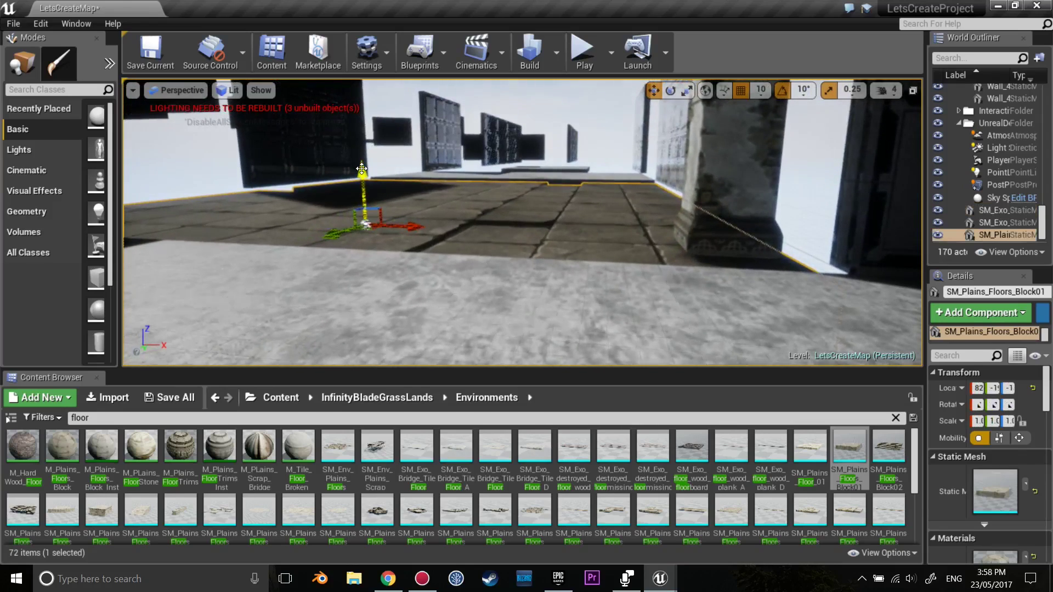
{"action": "right_click_drag", "start_coordinate": [712, 165], "coordinate": [712, 165]}
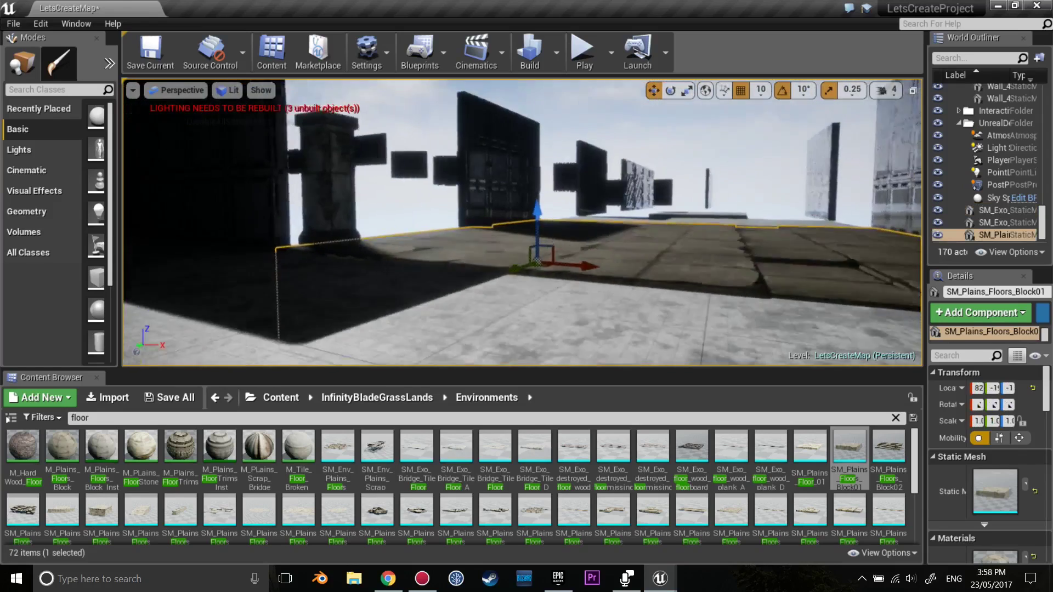
{"action": "left_click", "coordinate": [540, 231]}
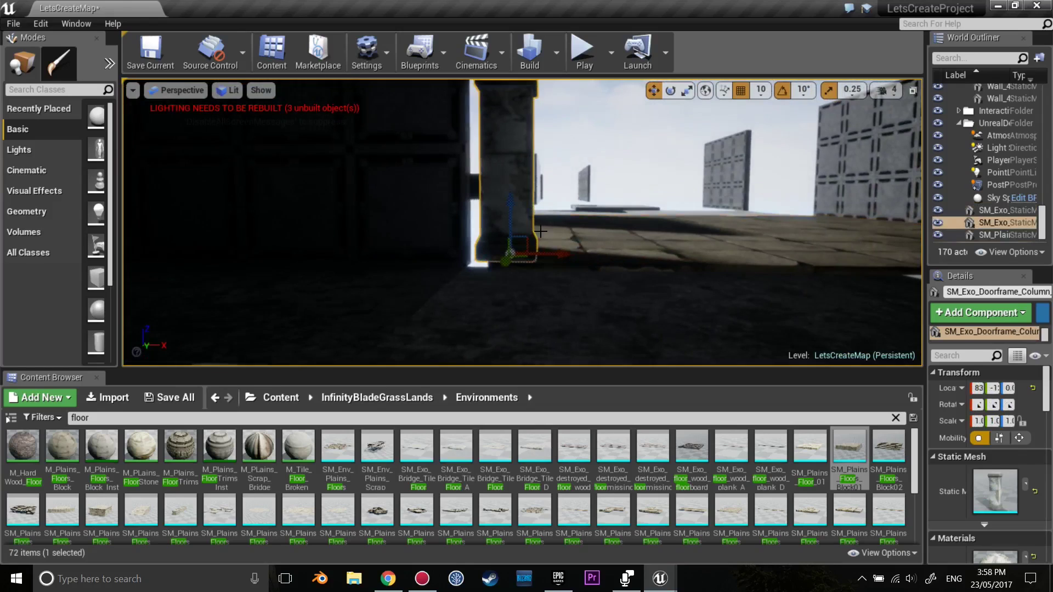
{"action": "right_click_drag", "start_coordinate": [540, 232], "coordinate": [540, 232]}
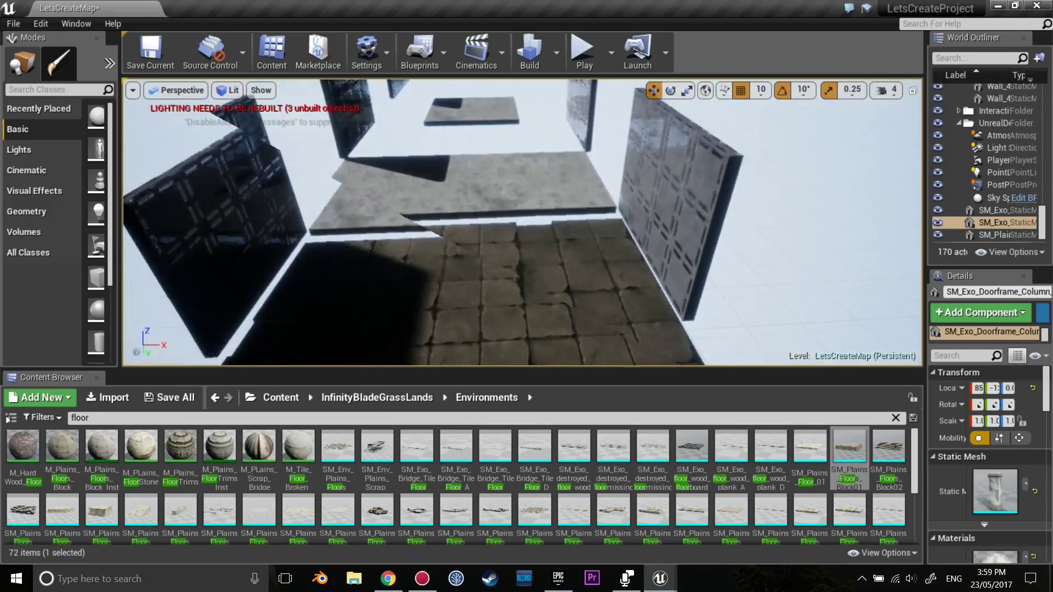
{"action": "right_click_drag", "start_coordinate": [643, 229], "coordinate": [643, 229]}
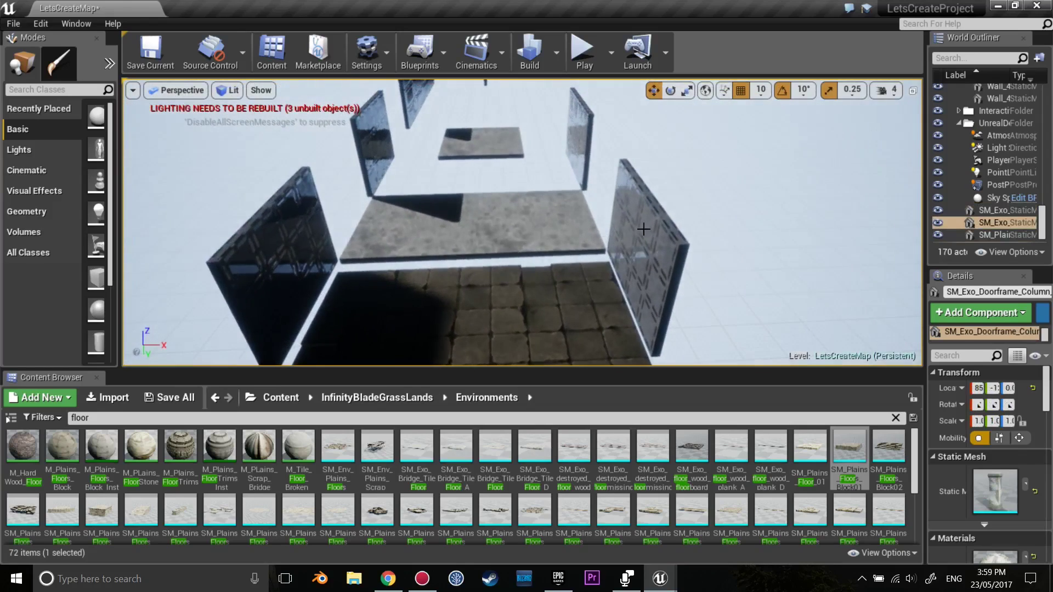
{"action": "left_click", "coordinate": [535, 231]}
{"action": "mouse_move", "coordinate": [534, 232]}
{"action": "right_mouse_down"}
{"action": "mouse_move", "coordinate": [571, 214]}
{"action": "mouse_move", "coordinate": [582, 179]}
{"action": "right_mouse_up"}
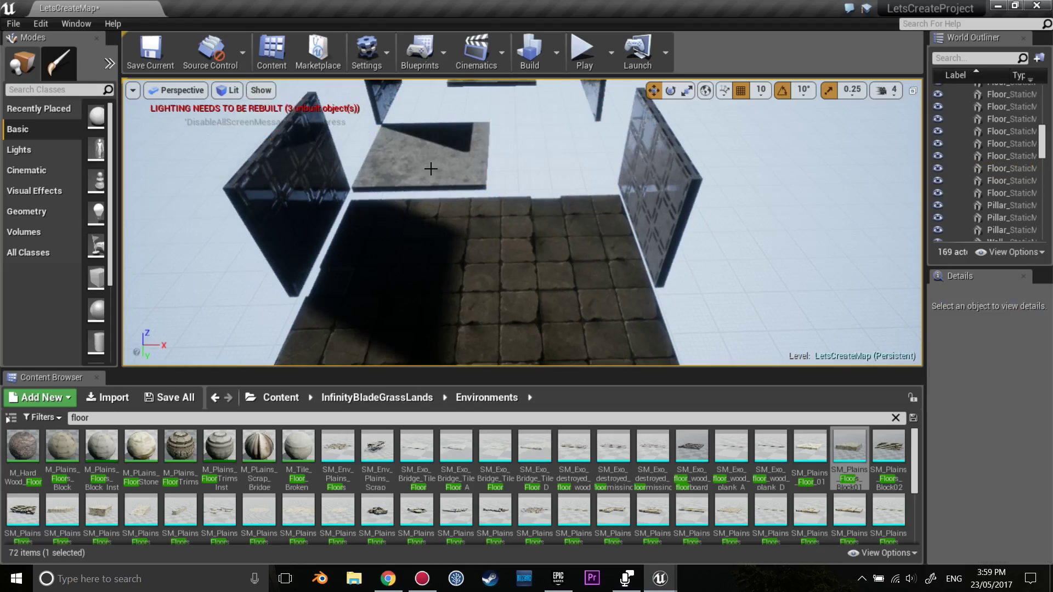
Step: Remove the greybox slab and Alt-copy two wall pairs further along the corridor
{"action": "key", "text": "ctrl+z"}
{"action": "left_click", "coordinate": [287, 299], "text": "ctrl"}
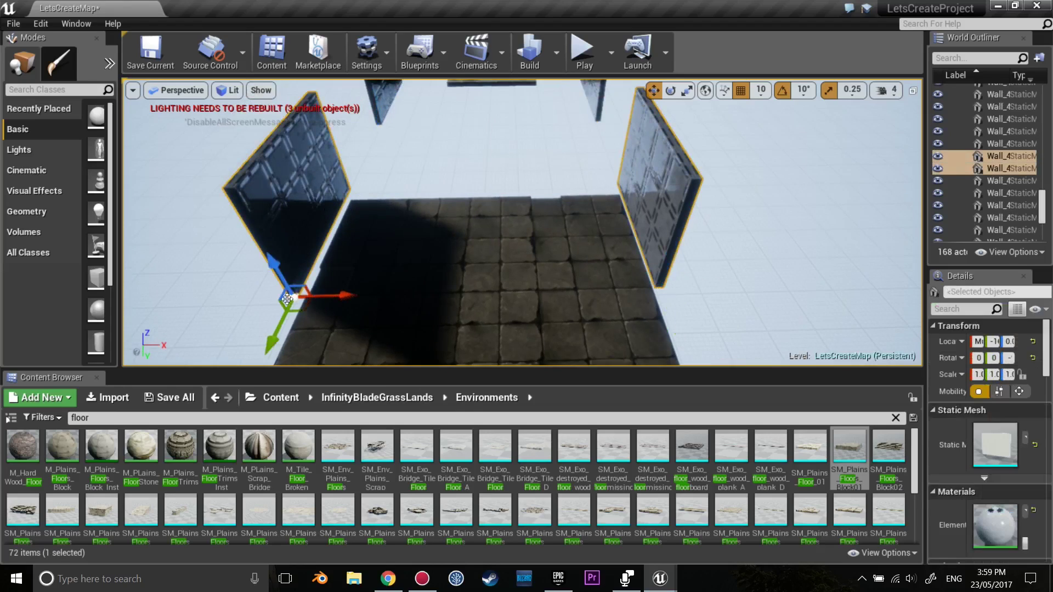
{"action": "left_click_drag", "start_coordinate": [282, 329], "coordinate": [318, 252], "text": "alt"}
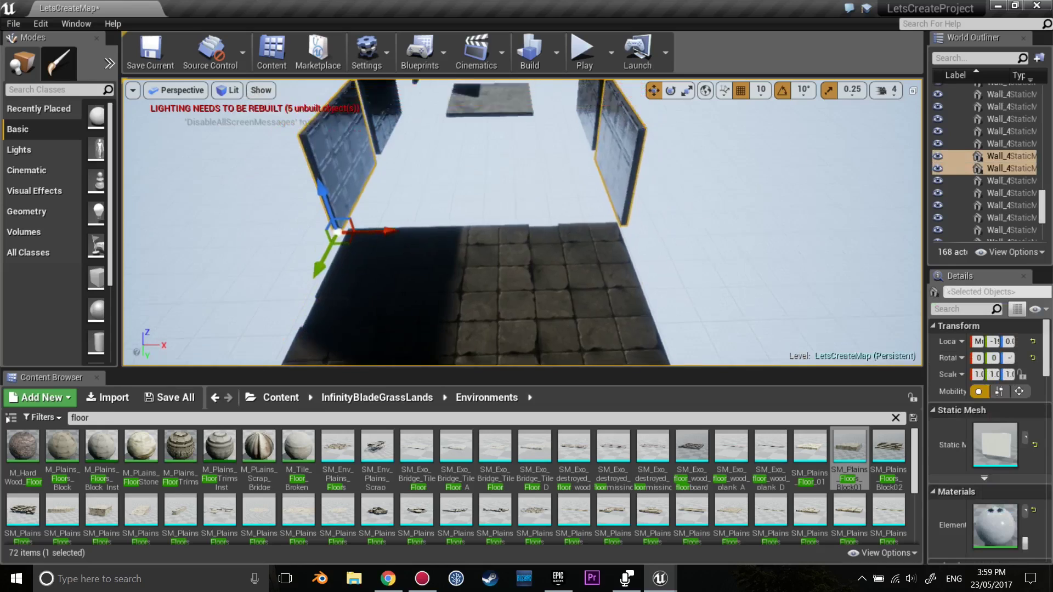
{"action": "right_click_drag", "start_coordinate": [318, 252], "coordinate": [509, 194]}
{"action": "left_click", "coordinate": [631, 186]}
{"action": "left_click", "coordinate": [410, 184], "text": "ctrl"}
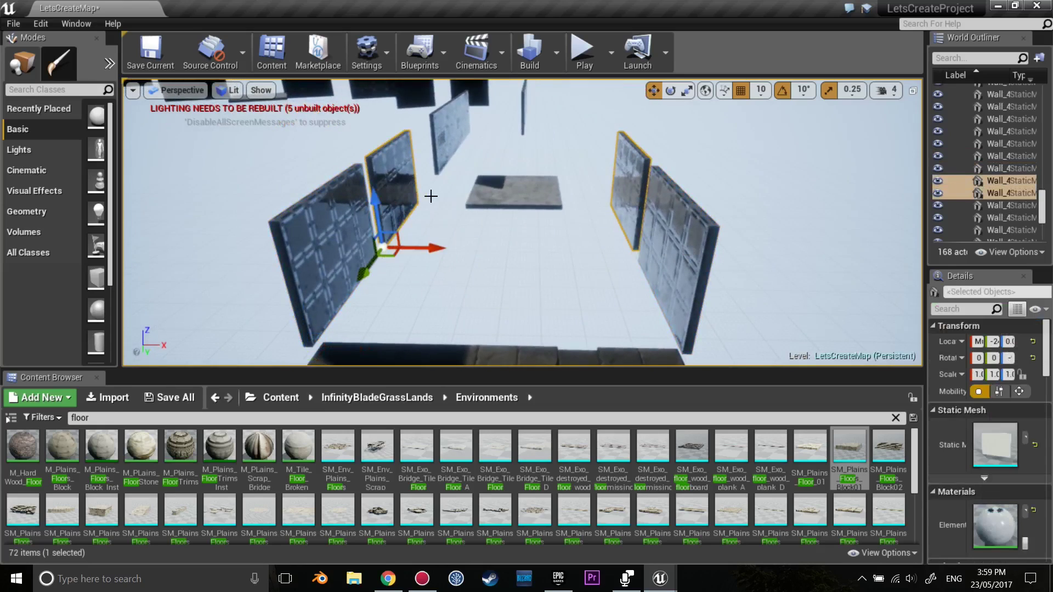
{"action": "left_click_drag", "start_coordinate": [372, 265], "coordinate": [395, 225], "text": "alt"}
{"action": "right_click_drag", "start_coordinate": [395, 225], "coordinate": [549, 234]}
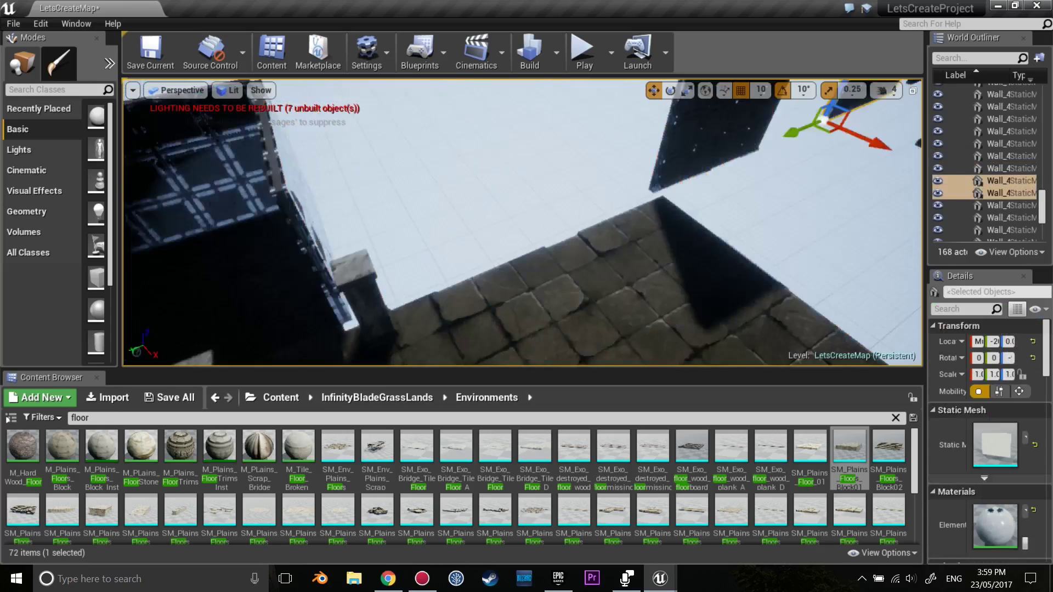
Step: Place a SM_Plains_Floors_Block2 floor block and slide it sideways into the room
{"action": "left_click_drag", "start_coordinate": [888, 455], "coordinate": [549, 234]}
{"action": "right_click_drag", "start_coordinate": [549, 234], "coordinate": [720, 158]}
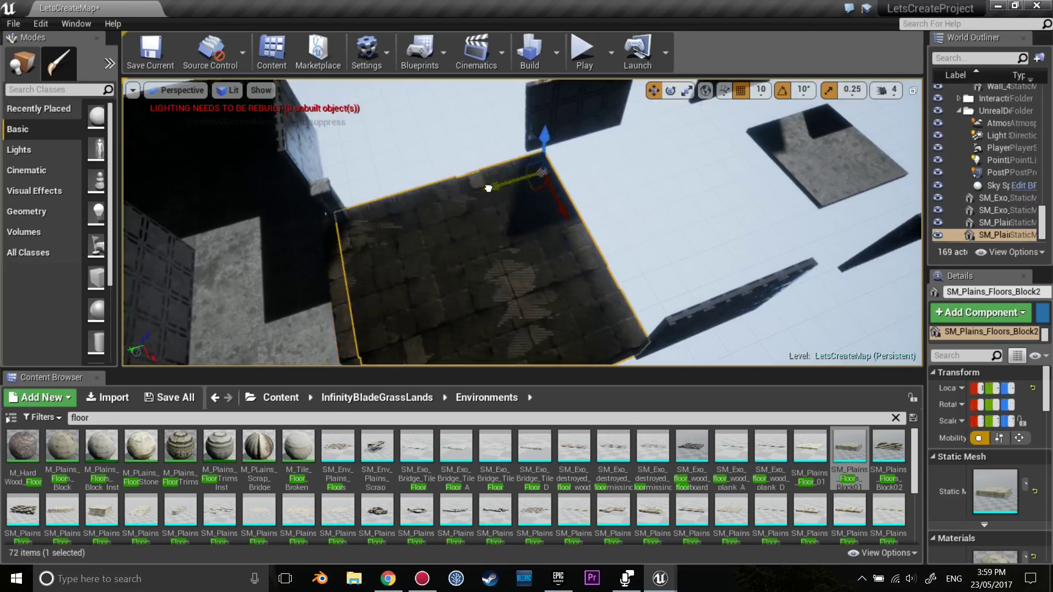
{"action": "key", "text": "Delete"}
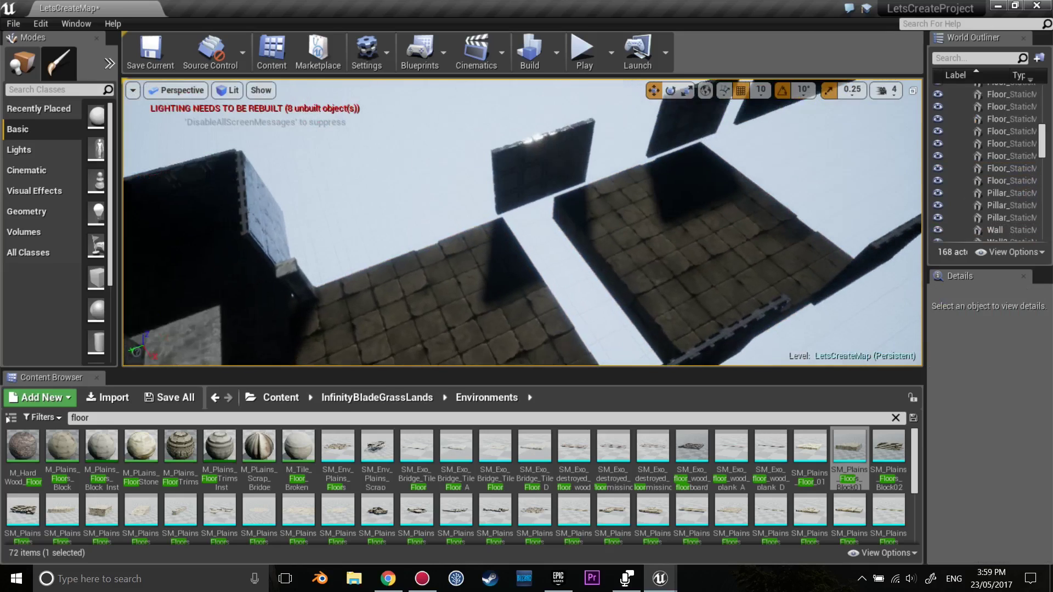
{"action": "mouse_move", "coordinate": [548, 234]}
{"action": "right_mouse_down"}
{"action": "mouse_move", "coordinate": [575, 252]}
{"action": "mouse_move", "coordinate": [652, 188]}
{"action": "right_mouse_up"}
{"action": "right_click", "coordinate": [589, 231]}
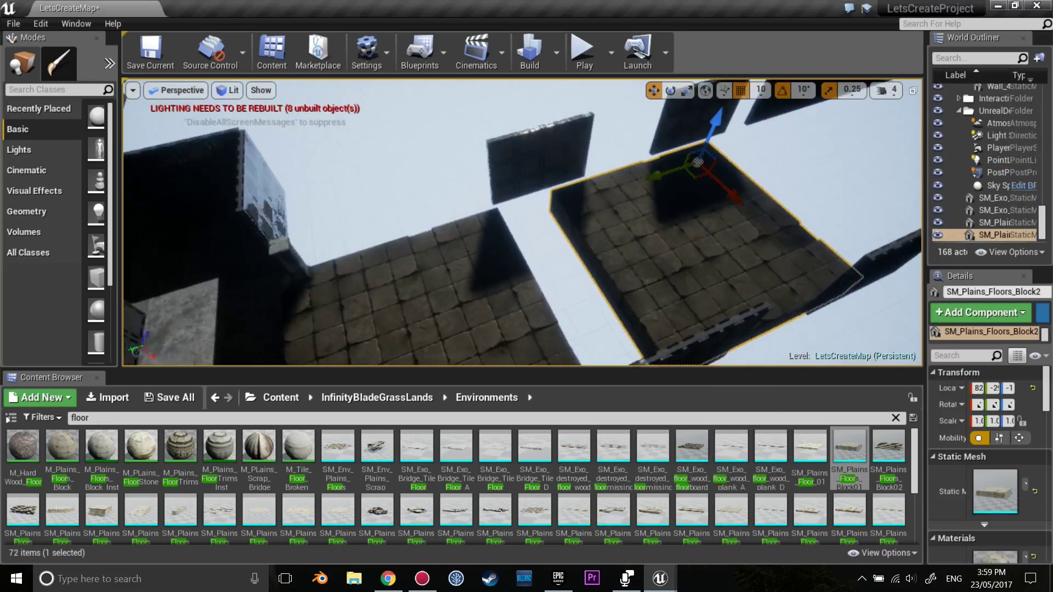
{"action": "left_click_drag", "start_coordinate": [639, 190], "coordinate": [702, 178]}
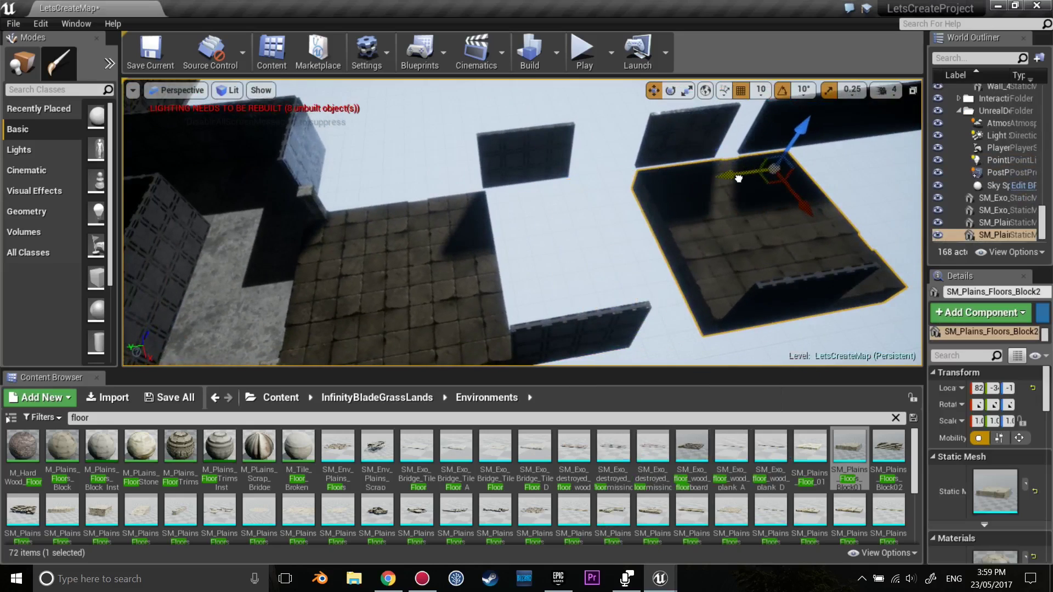
{"action": "right_click_drag", "start_coordinate": [702, 178], "coordinate": [524, 124]}
Step: Scale the upper and lower wall pieces wider along X
{"action": "left_click", "coordinate": [518, 117]}
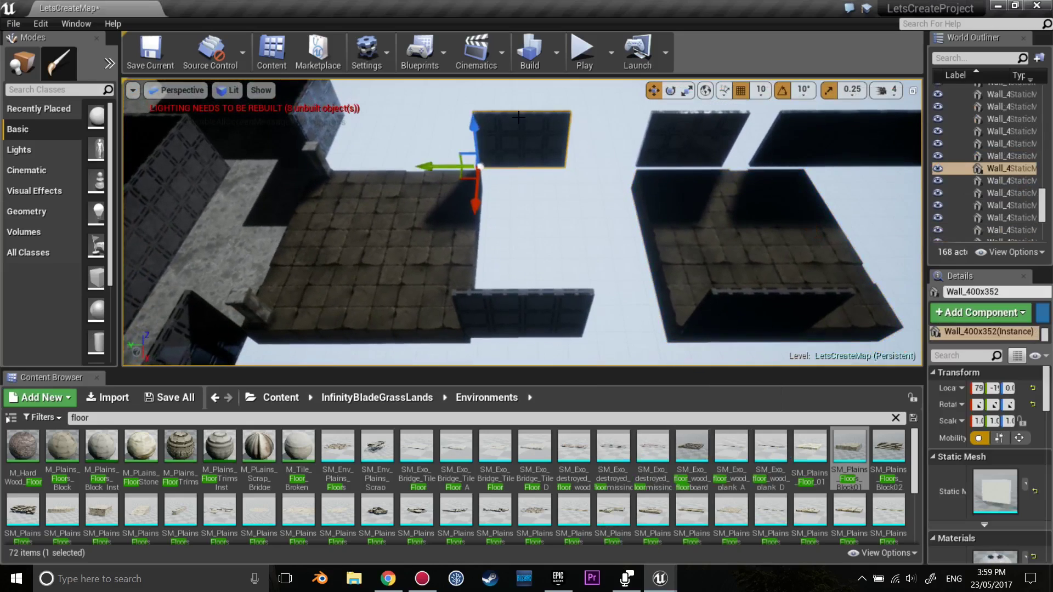
{"action": "left_click", "coordinate": [540, 300], "text": "ctrl"}
{"action": "left_click_drag", "start_coordinate": [502, 333], "coordinate": [554, 333]}
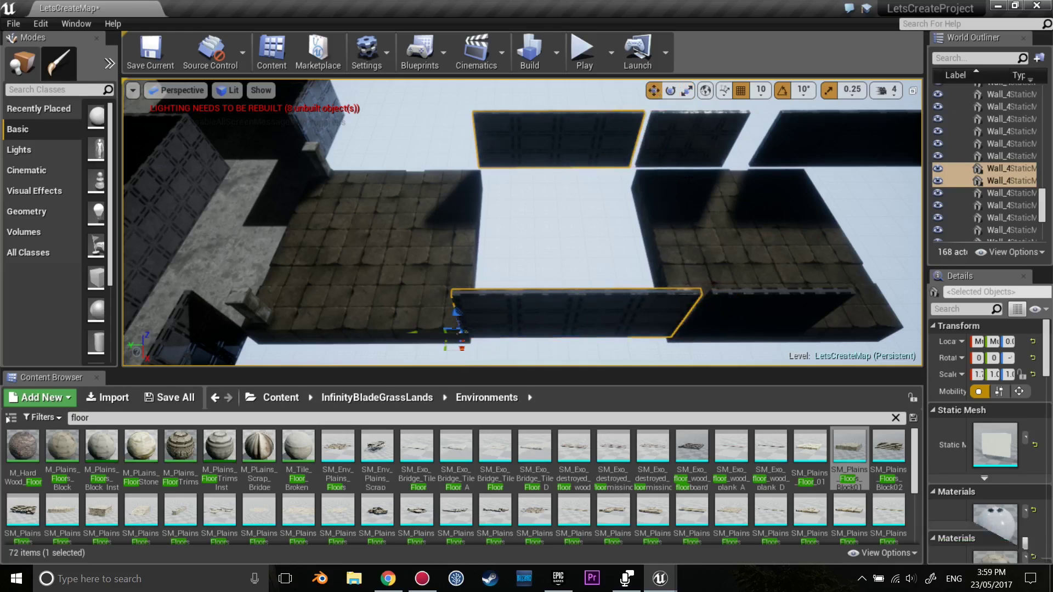
{"action": "left_click", "coordinate": [557, 137]}
{"action": "right_click_drag", "start_coordinate": [557, 137], "coordinate": [675, 207]}
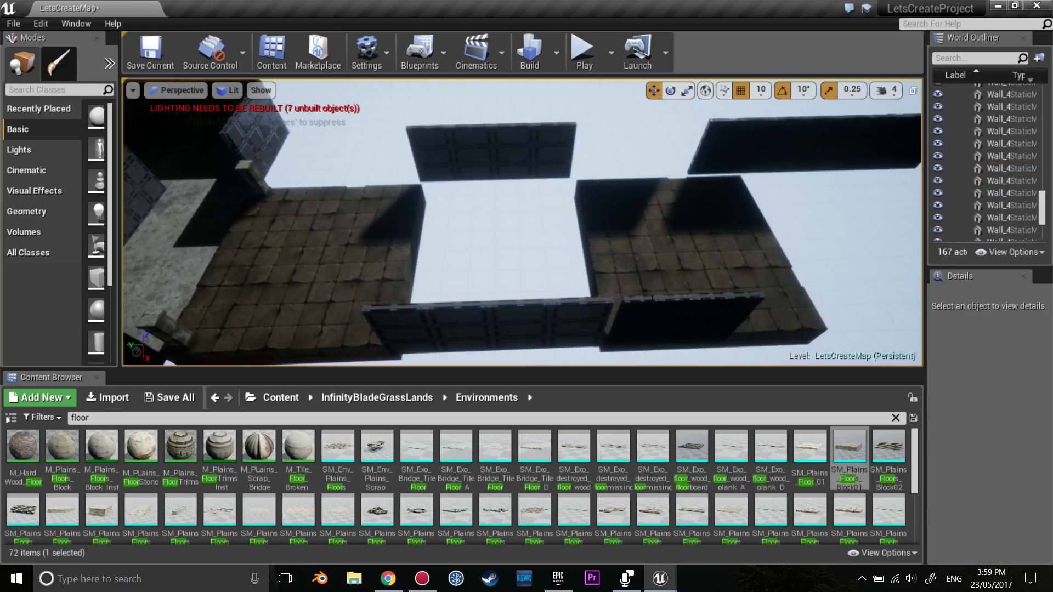
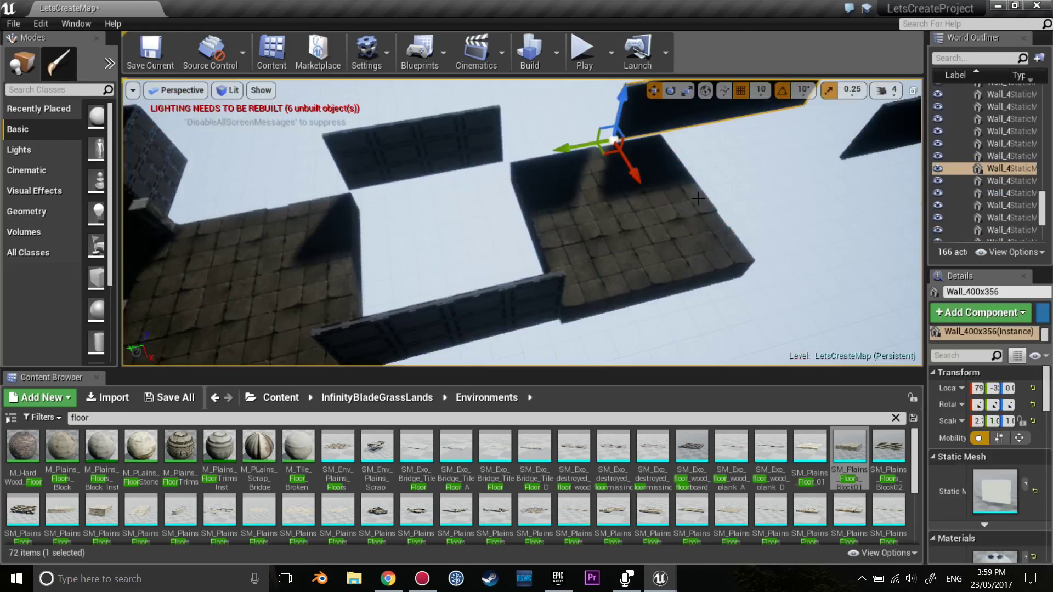
Step: Delete the tech wall, then Alt-drag a raised copy of the bottom-edge wall
{"action": "key", "text": "Delete"}
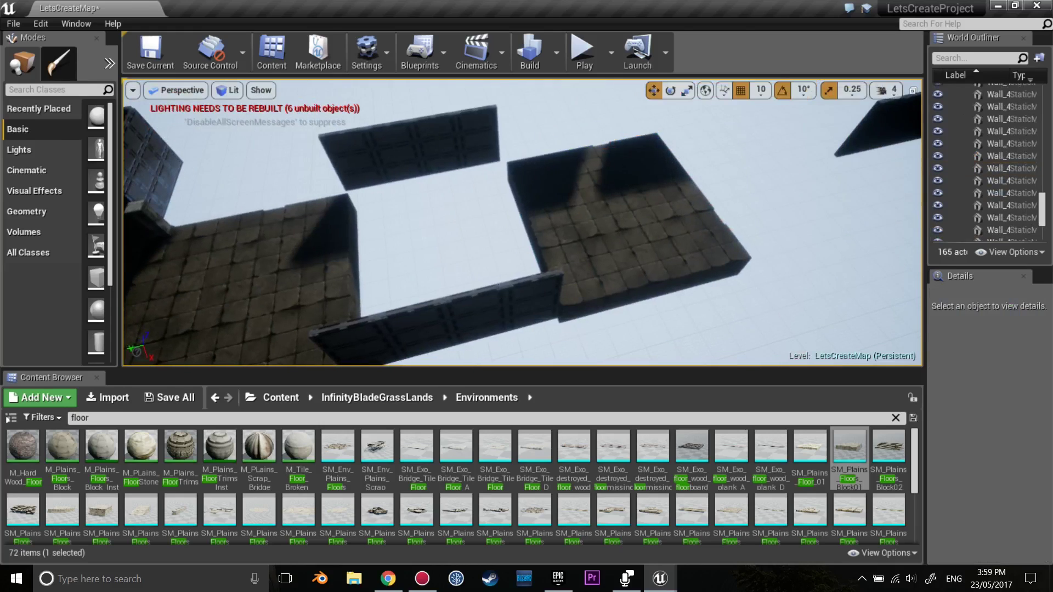
{"action": "left_click", "coordinate": [360, 320]}
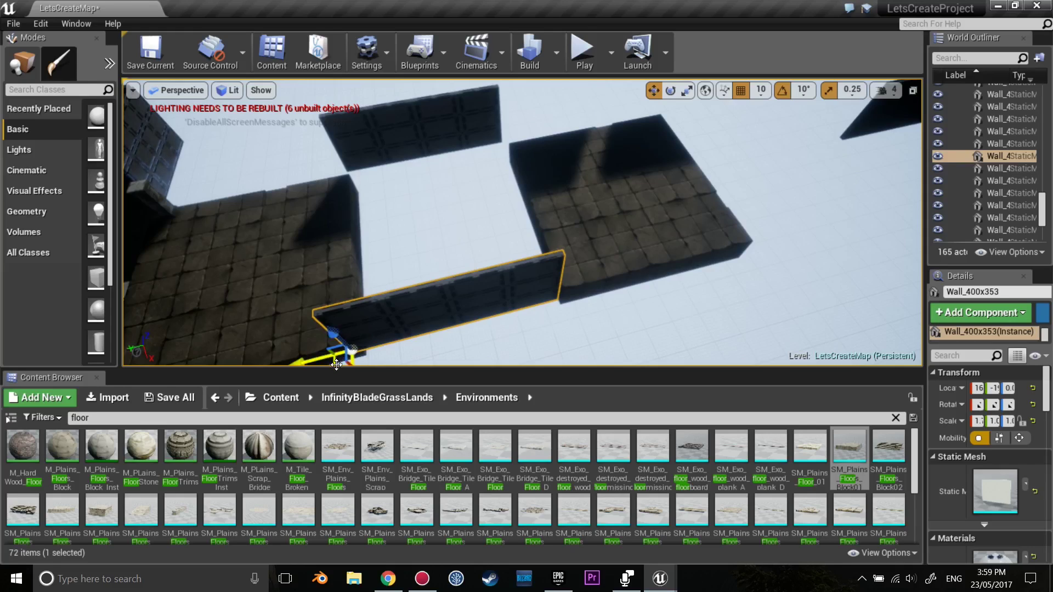
{"action": "left_click_drag", "start_coordinate": [337, 359], "coordinate": [618, 118], "text": "alt"}
{"action": "key", "text": "f"}
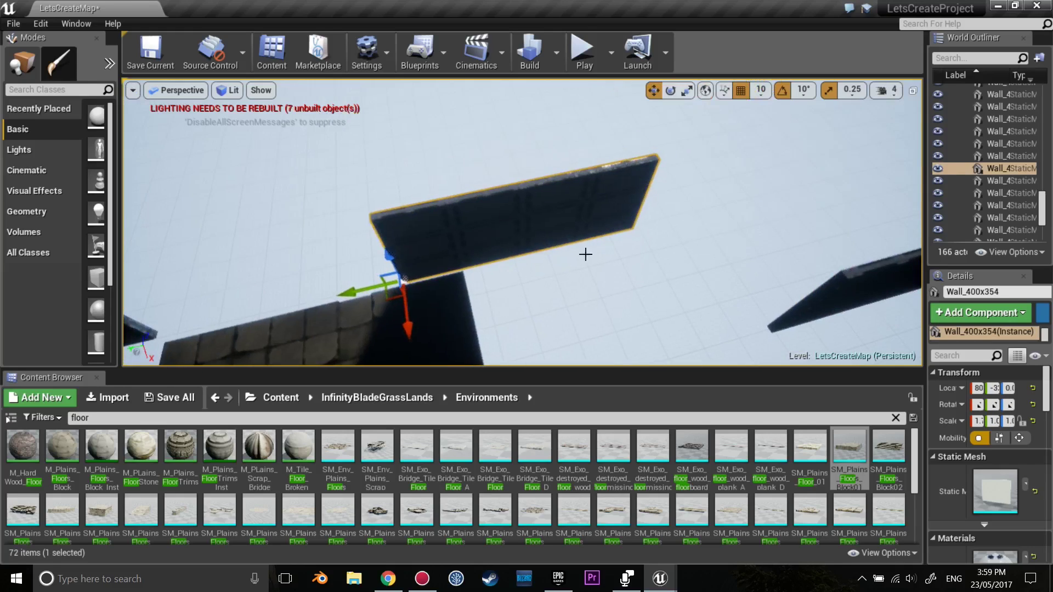
Step: Rotate the copied wall about 90 degrees, slide it onto the block, then delete it
{"action": "left_click_drag", "start_coordinate": [466, 310], "coordinate": [476, 258]}
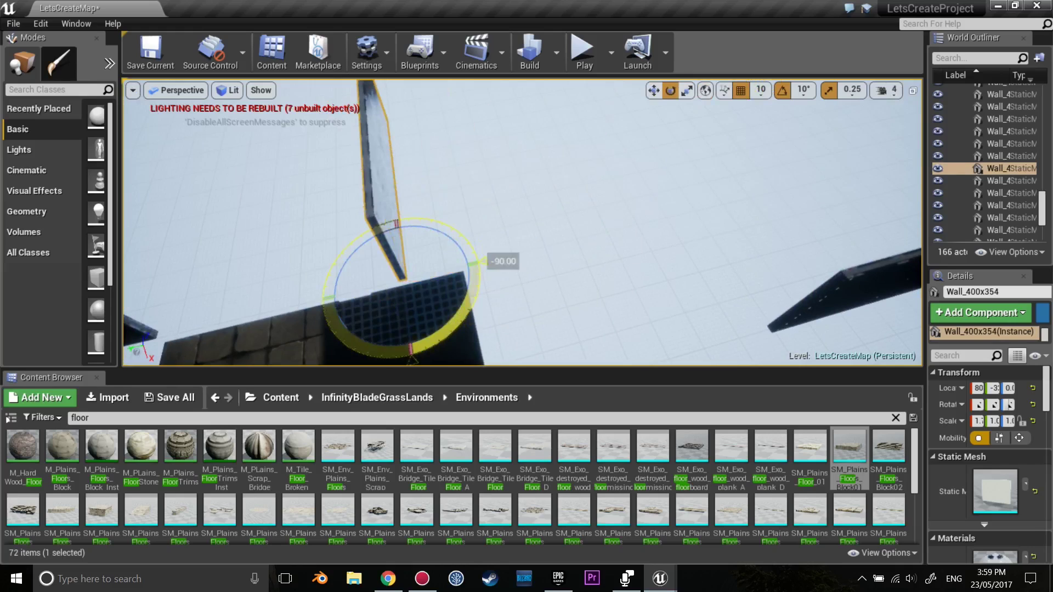
{"action": "left_click_drag", "start_coordinate": [388, 296], "coordinate": [451, 300]}
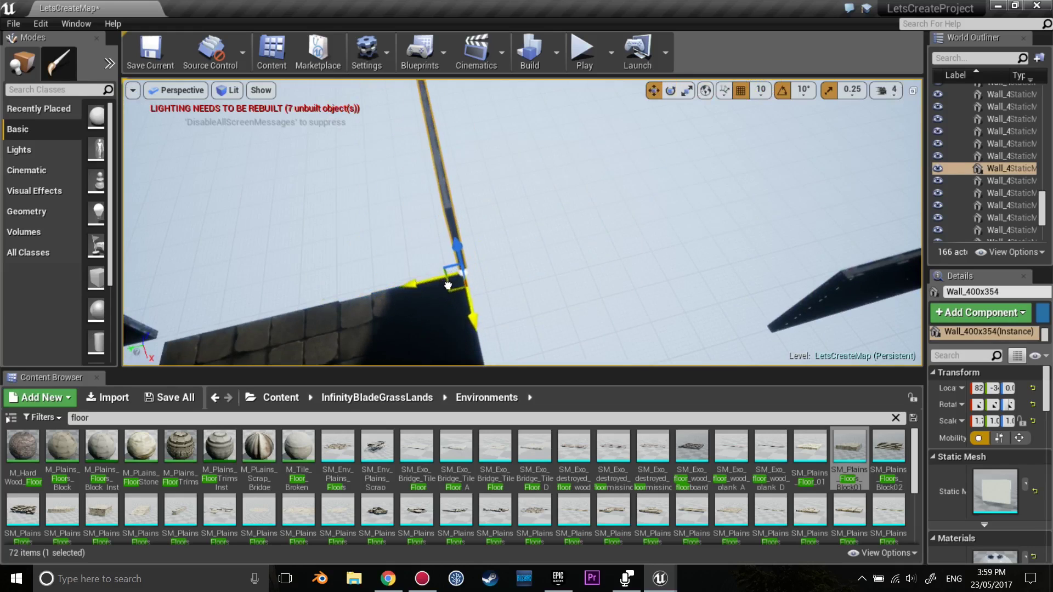
{"action": "mouse_move", "coordinate": [449, 284]}
{"action": "right_mouse_down"}
{"action": "mouse_move", "coordinate": [329, 264]}
{"action": "mouse_move", "coordinate": [225, 161]}
{"action": "right_mouse_up"}
{"action": "key", "text": "Delete"}
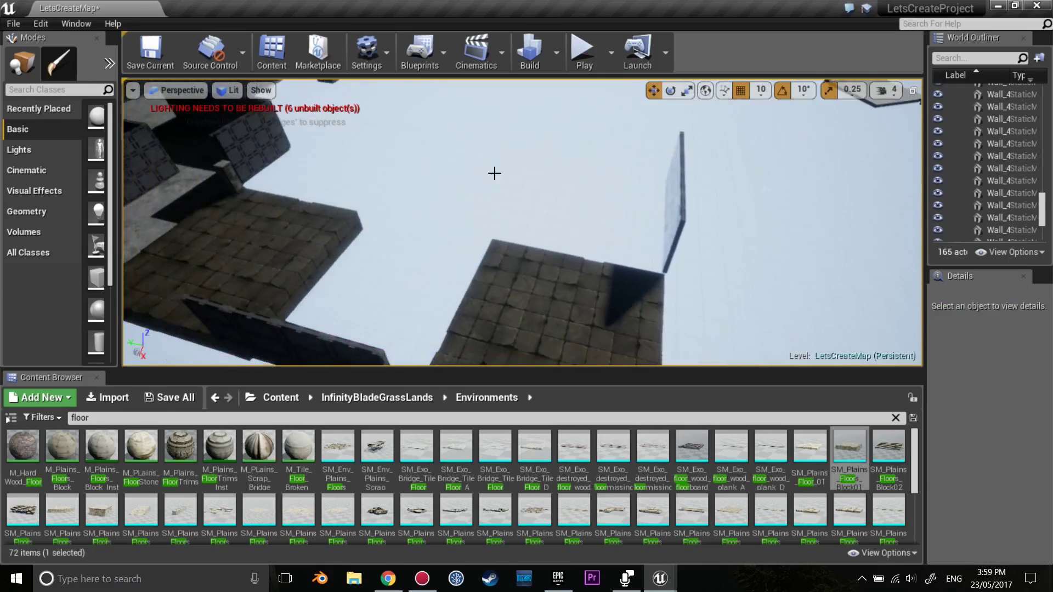
Step: Delete the small stray objects and the dark floating panels around the platforms
{"action": "right_click_drag", "start_coordinate": [776, 160], "coordinate": [775, 161]}
{"action": "right_click_drag", "start_coordinate": [709, 216], "coordinate": [709, 216]}
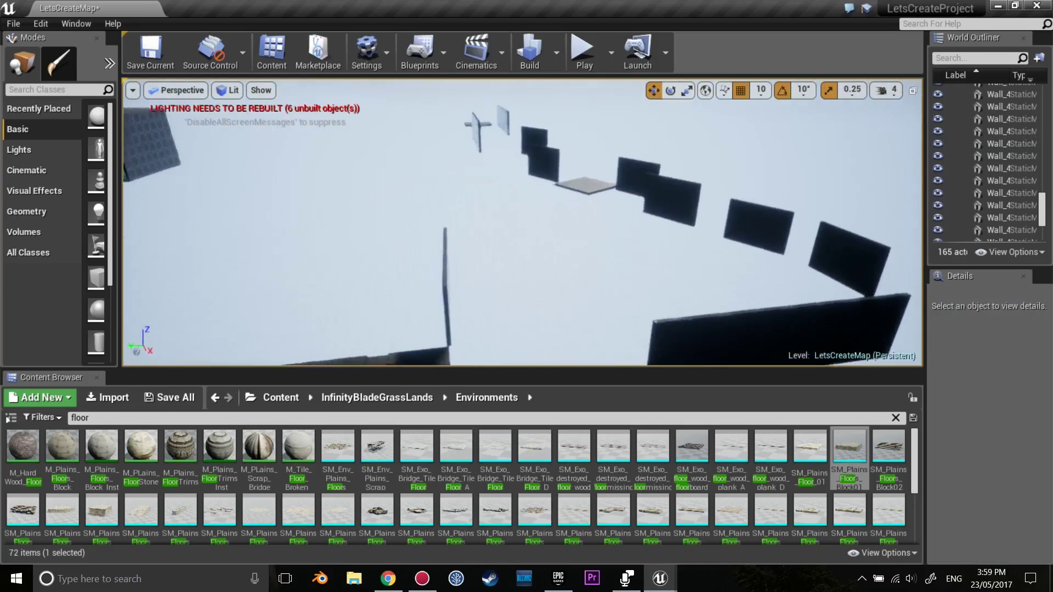
{"action": "left_click", "coordinate": [639, 197]}
{"action": "key", "text": "Delete"}
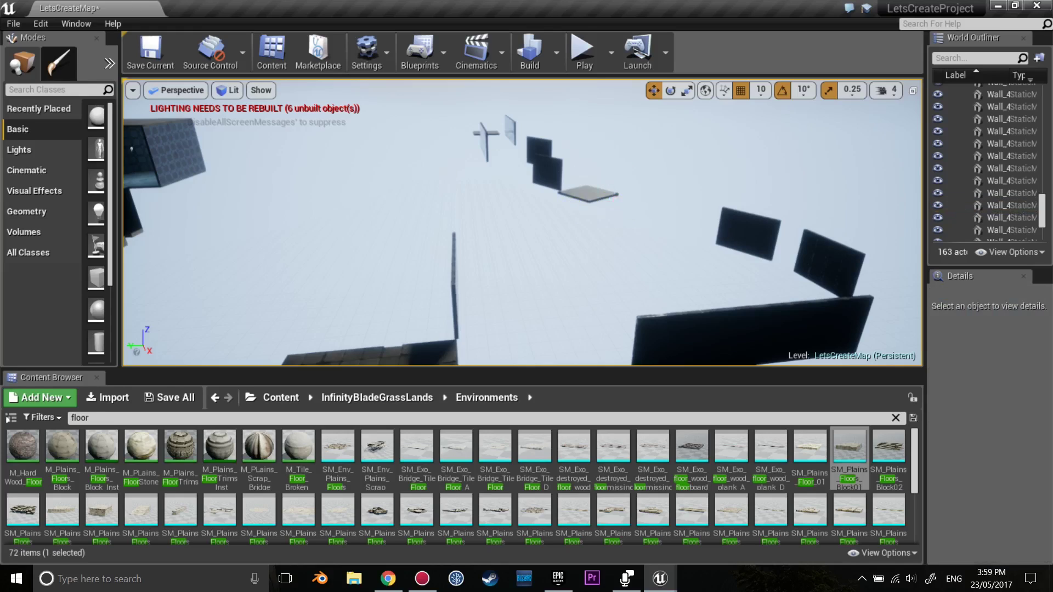
{"action": "left_click", "coordinate": [541, 151]}
{"action": "key", "text": "Delete"}
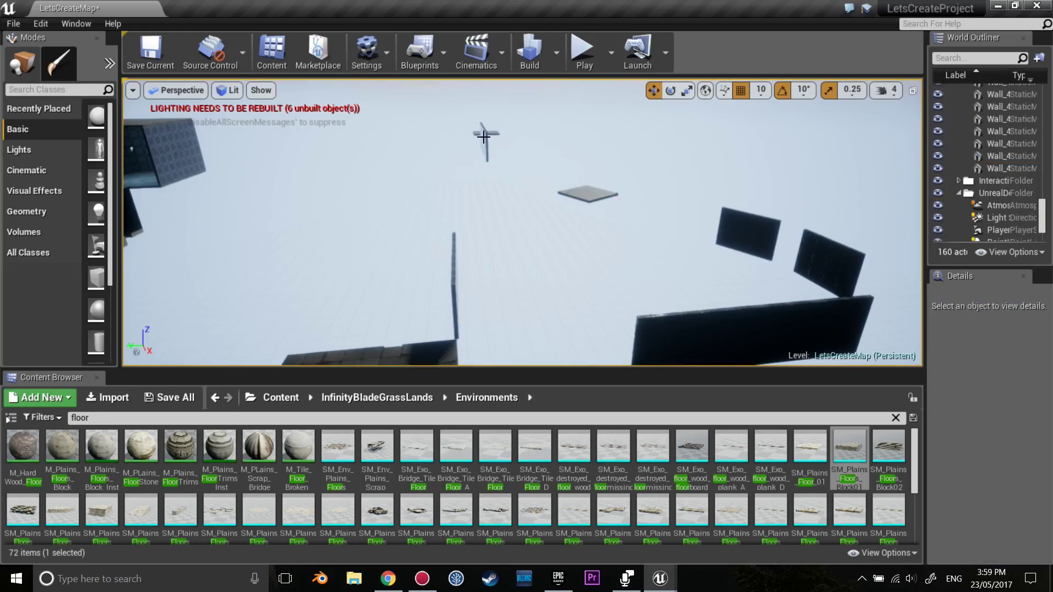
{"action": "left_click", "coordinate": [487, 134]}
{"action": "key", "text": "Delete"}
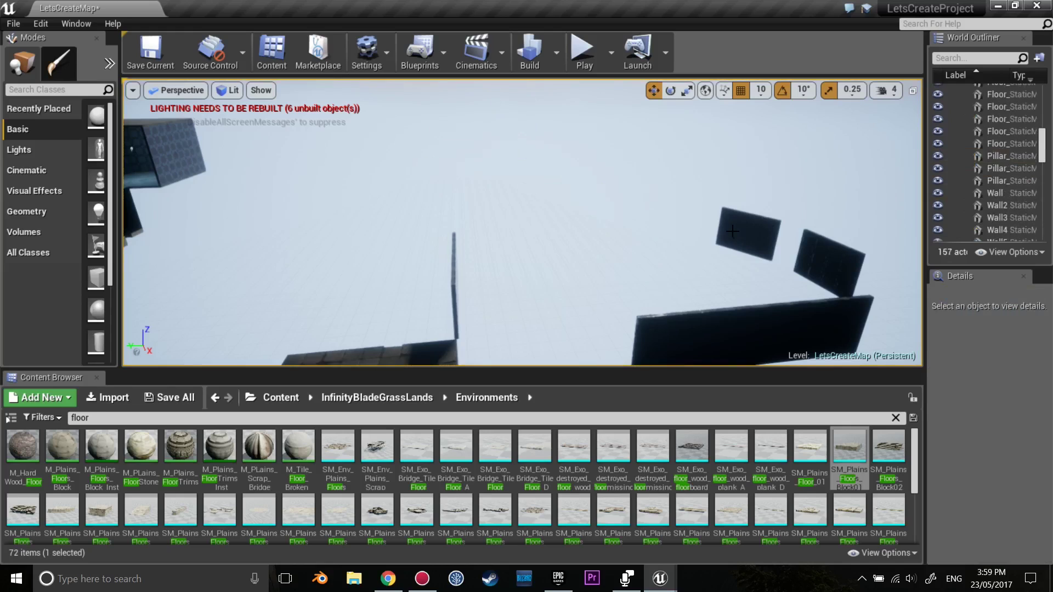
{"action": "left_click", "coordinate": [808, 317]}
{"action": "key", "text": "Delete"}
Step: Drop a BridgeRail mesh into the level, inspect it, then delete it
{"action": "right_click_drag", "start_coordinate": [808, 317], "coordinate": [807, 317]}
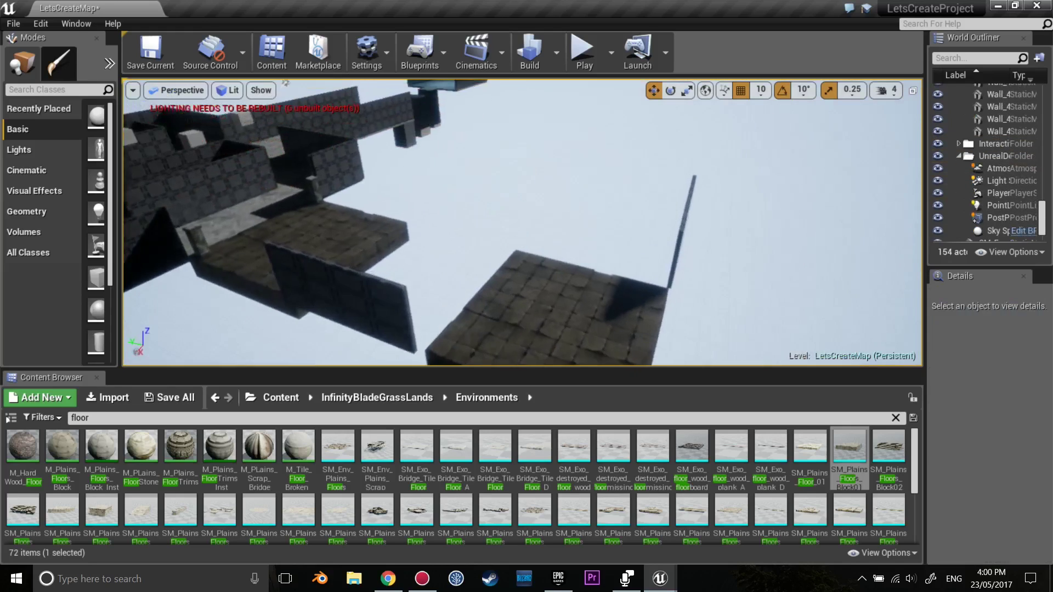
{"action": "scroll", "coordinate": [464, 474], "scroll_direction": "down", "scroll_amount": 2}
{"action": "scroll", "coordinate": [464, 474], "scroll_direction": "down", "scroll_amount": 2}
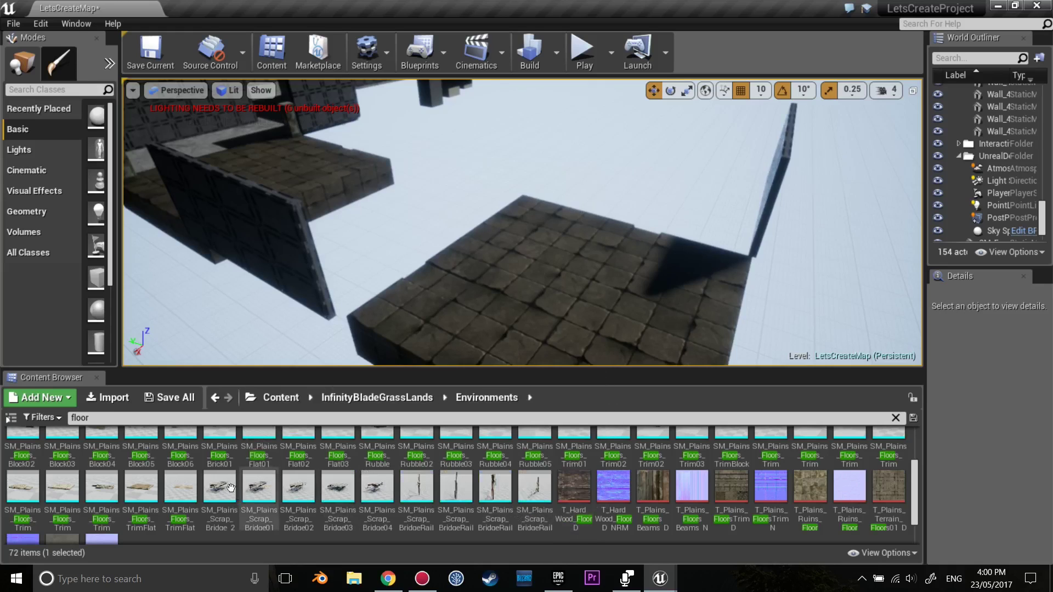
{"action": "left_click_drag", "start_coordinate": [534, 487], "coordinate": [585, 235]}
{"action": "right_click_drag", "start_coordinate": [585, 235], "coordinate": [584, 258]}
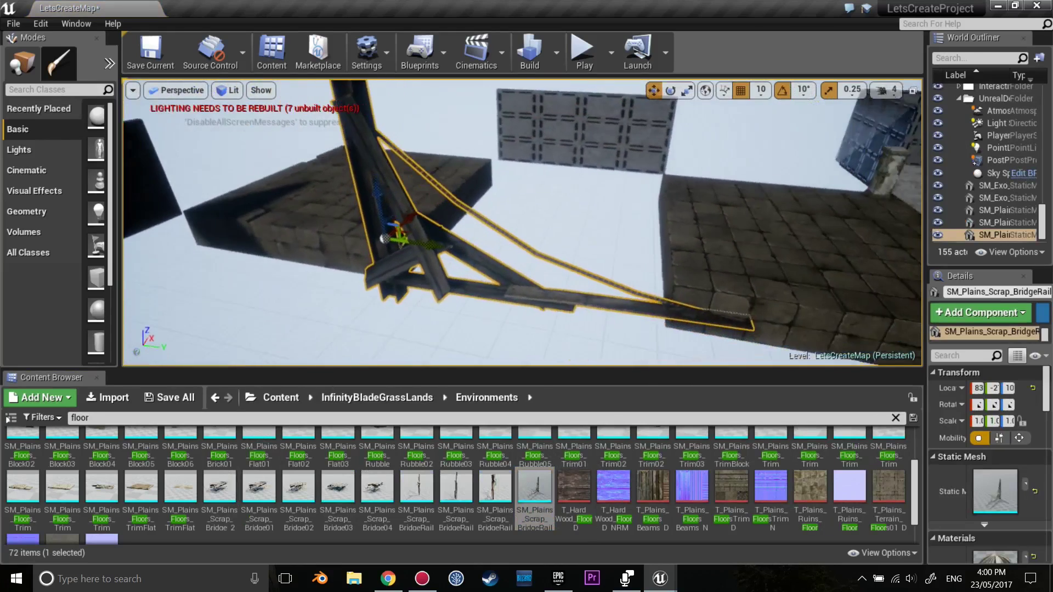
{"action": "right_click_drag", "start_coordinate": [458, 208], "coordinate": [458, 208]}
{"action": "key", "text": "Delete"}
{"action": "scroll", "coordinate": [670, 469], "scroll_direction": "up", "scroll_amount": 2}
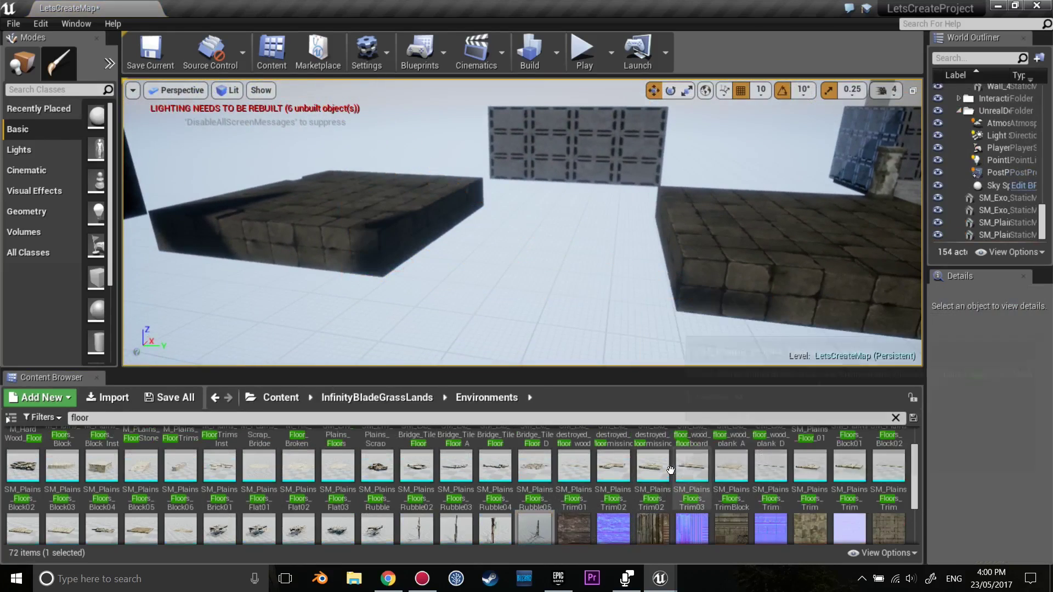
Step: Place a floor rubble piece onto the right stone block and orbit to check it
{"action": "left_click_drag", "start_coordinate": [417, 470], "coordinate": [485, 317]}
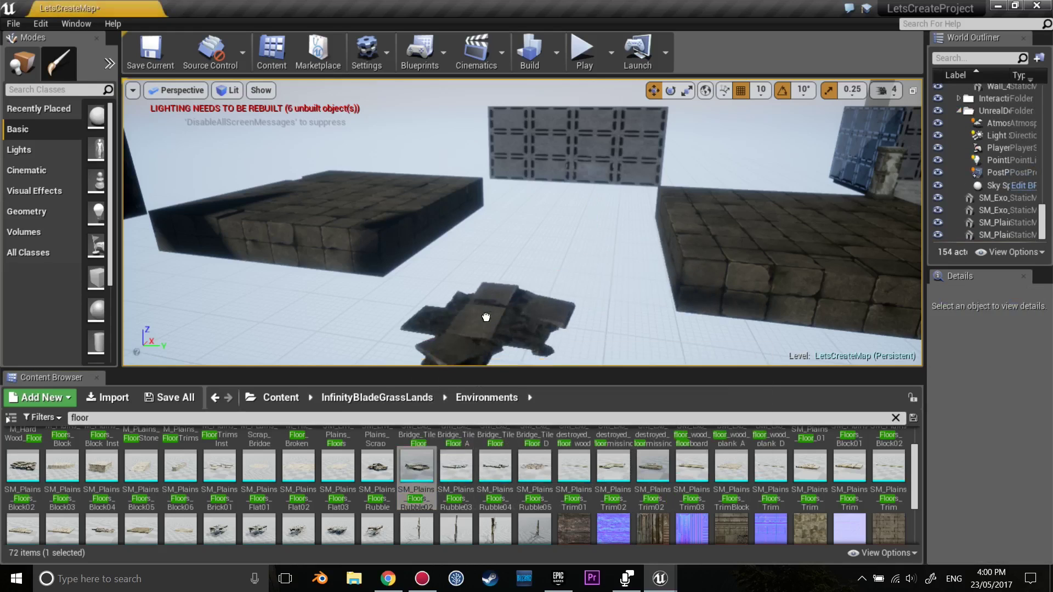
{"action": "left_click_drag", "start_coordinate": [764, 240], "coordinate": [765, 240]}
{"action": "key", "text": "f"}
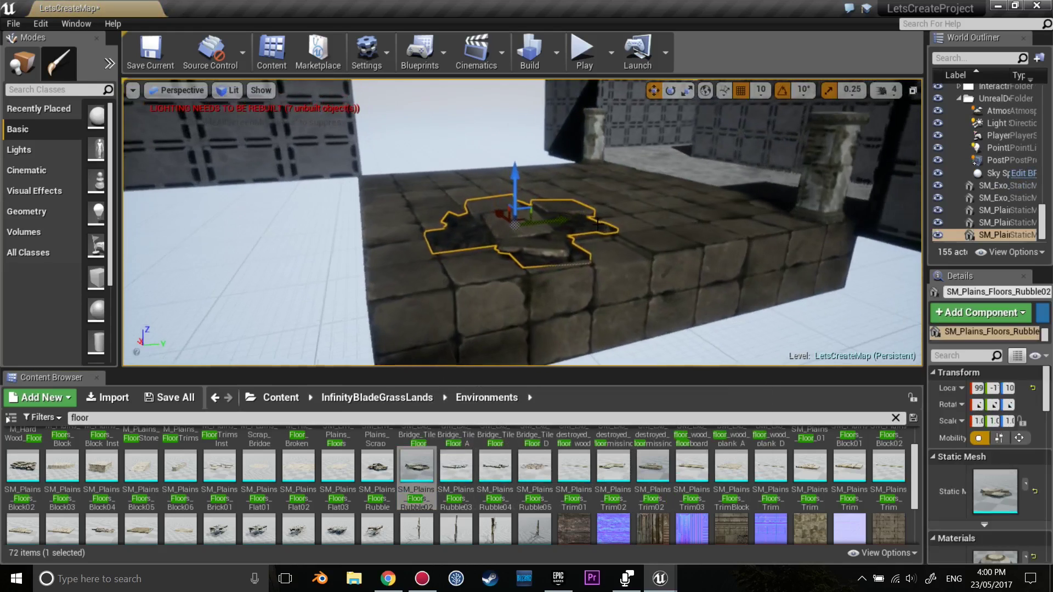
{"action": "mouse_move", "coordinate": [550, 188]}
{"action": "left_mouse_down", "text": "alt"}
{"action": "mouse_move", "coordinate": [662, 284]}
{"action": "mouse_move", "coordinate": [593, 273]}
{"action": "left_mouse_up", "text": "alt"}
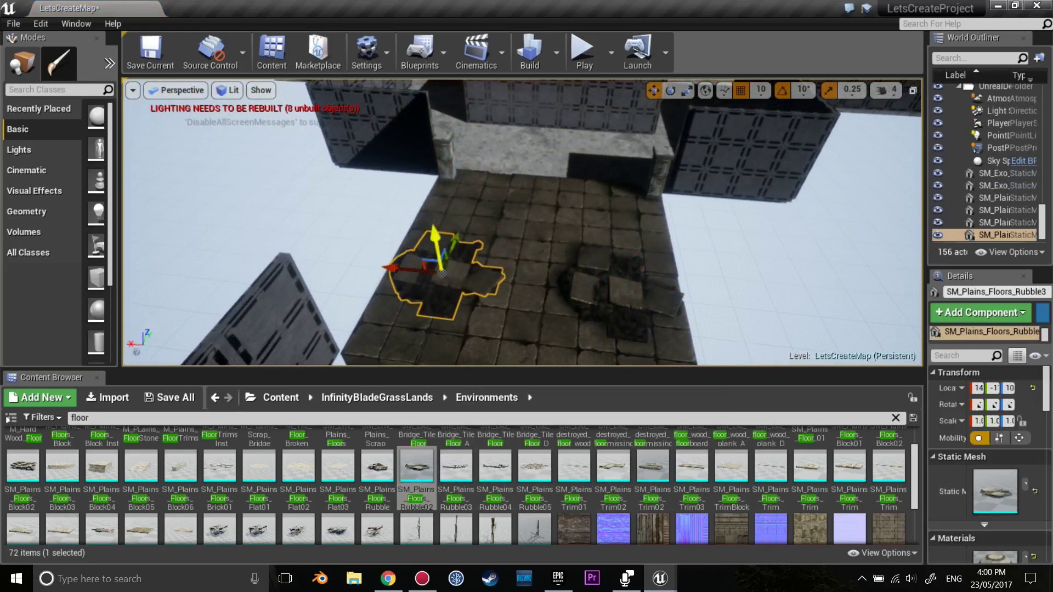
{"action": "mouse_move", "coordinate": [594, 273]}
{"action": "left_mouse_down", "text": "alt"}
{"action": "mouse_move", "coordinate": [519, 257]}
{"action": "mouse_move", "coordinate": [555, 201]}
{"action": "left_mouse_up", "text": "alt"}
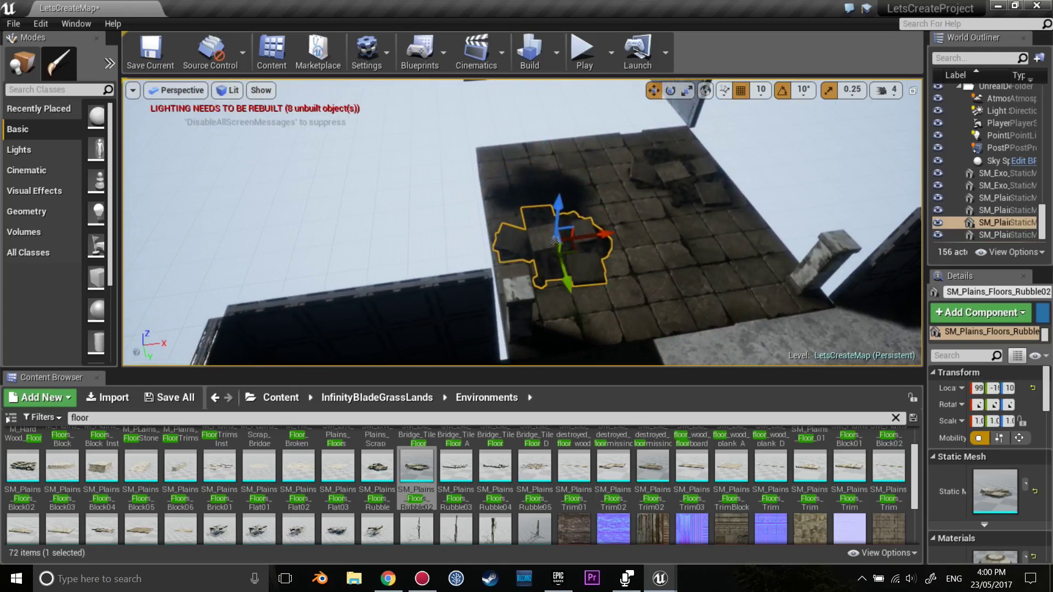
Step: Copy the rubble to another floor spot, then delete the extra rubble piece
{"action": "left_click_drag", "start_coordinate": [555, 239], "coordinate": [622, 211], "text": "alt"}
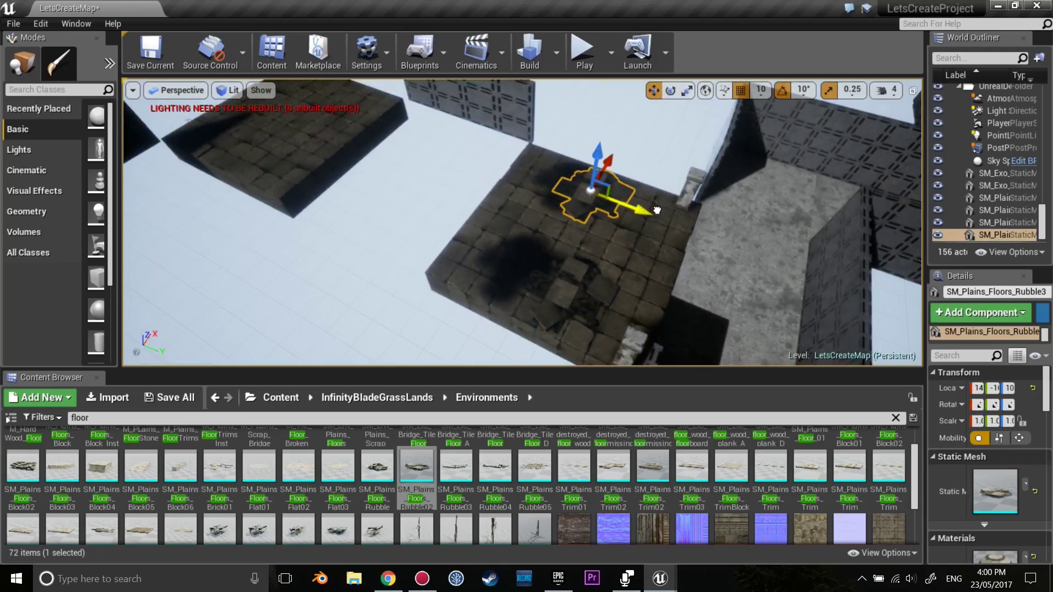
{"action": "scroll", "coordinate": [628, 187], "scroll_direction": "up", "scroll_amount": 5}
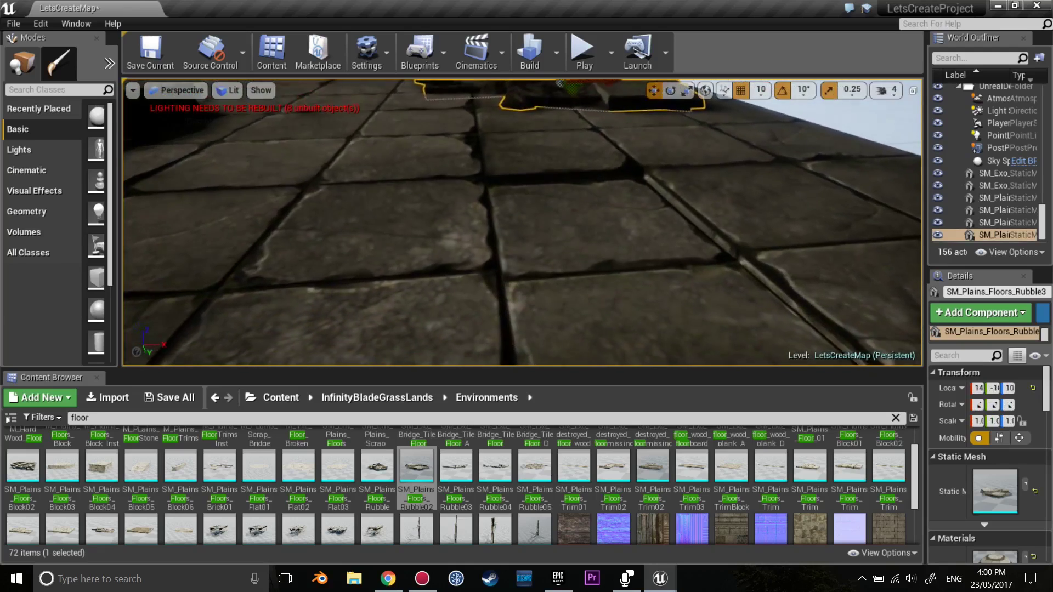
{"action": "left_click_drag", "start_coordinate": [628, 187], "coordinate": [614, 219], "text": "alt"}
{"action": "left_click", "coordinate": [665, 230]}
{"action": "key", "text": "f"}
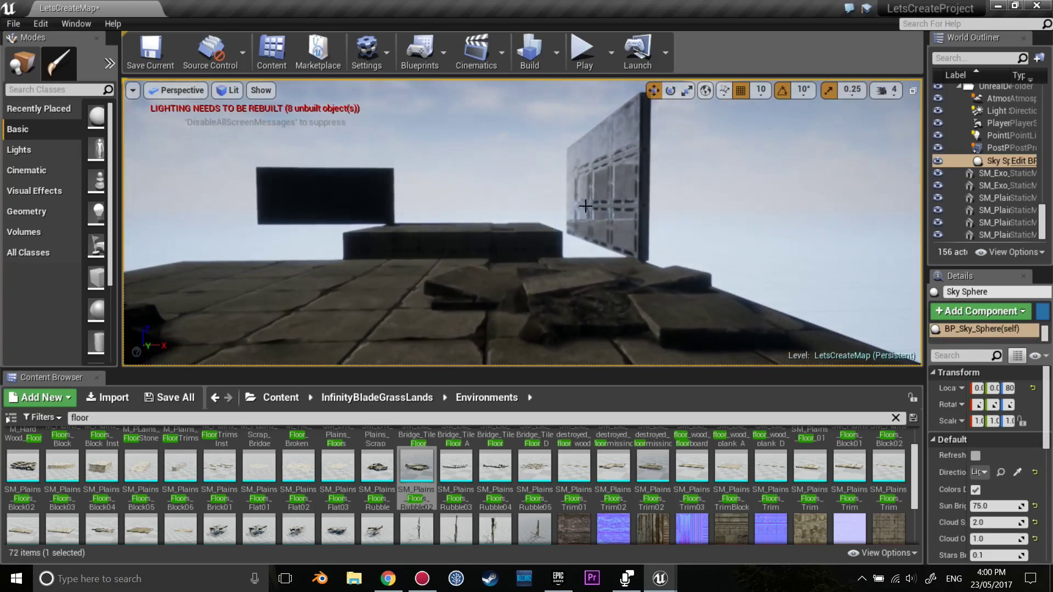
{"action": "left_click", "coordinate": [455, 242]}
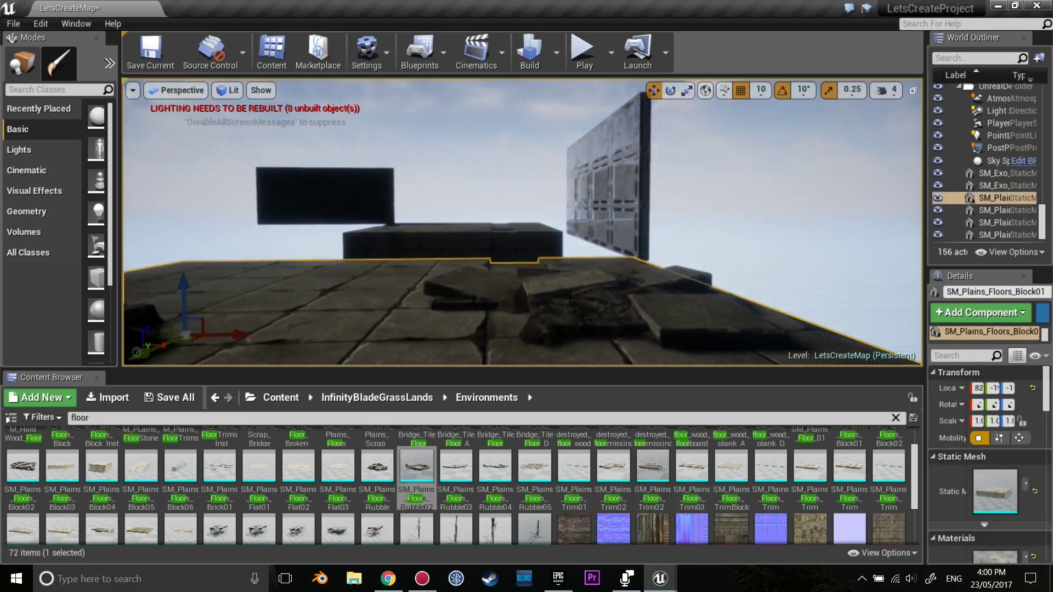
{"action": "key", "text": "f"}
{"action": "key", "text": "Delete"}
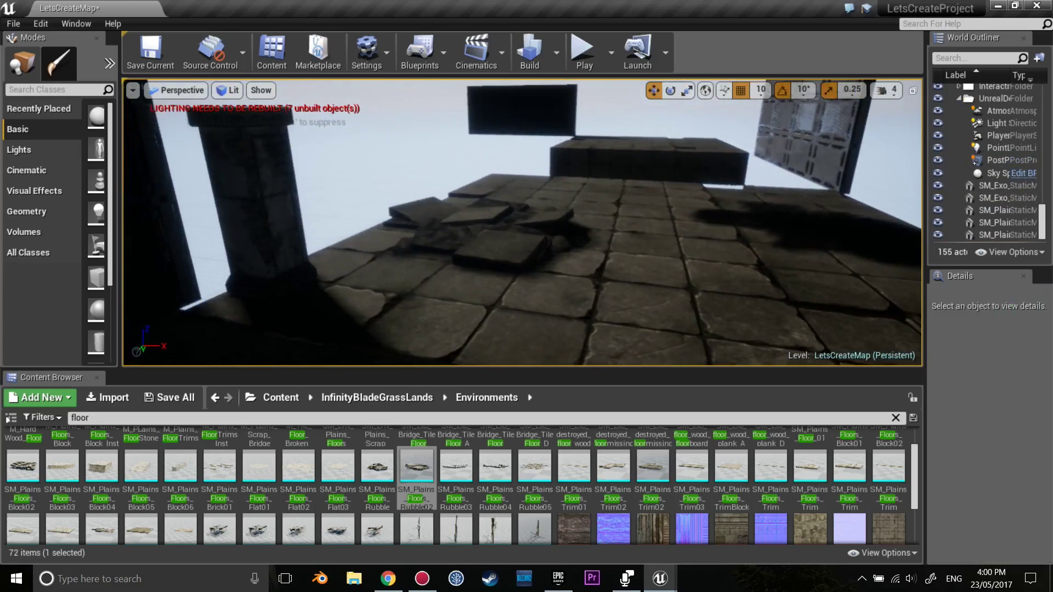
Step: Inspect the remaining rubble pile up close from low angles, then deselect it
{"action": "key", "text": "f"}
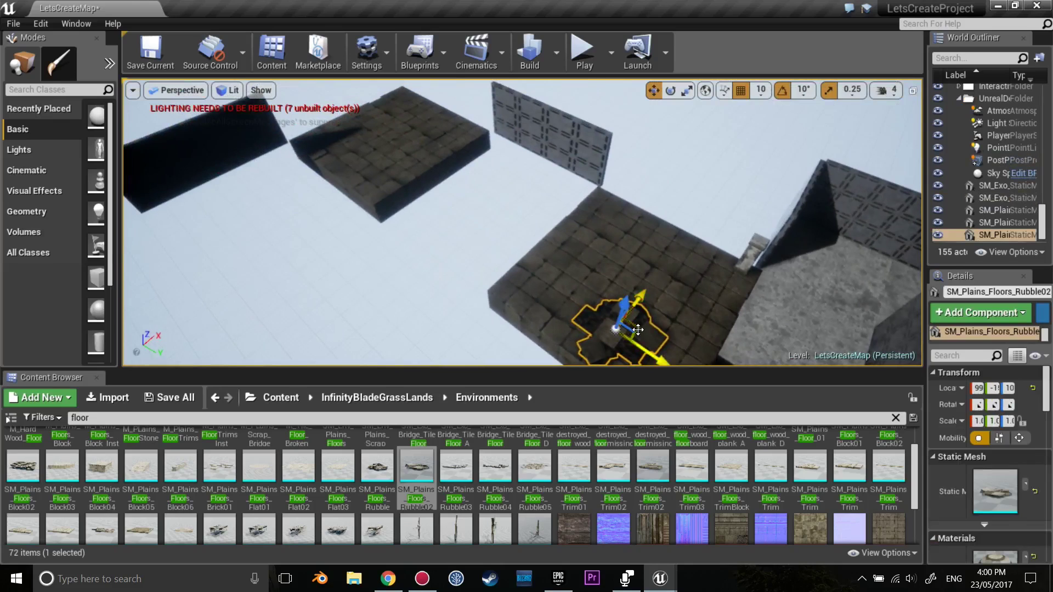
{"action": "key", "text": "f"}
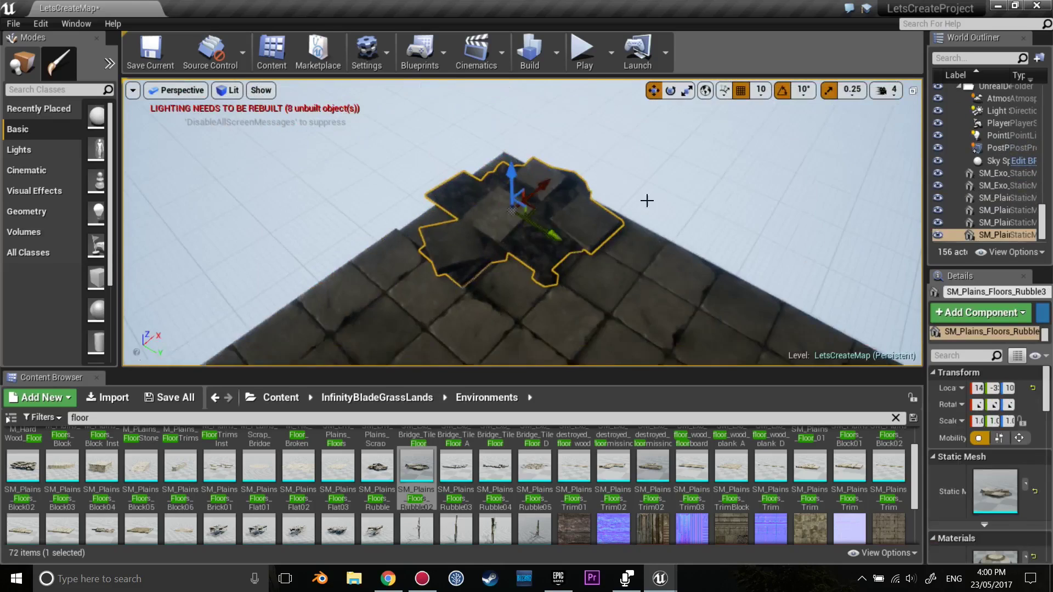
{"action": "mouse_move", "coordinate": [645, 200]}
{"action": "left_mouse_down", "text": "alt"}
{"action": "mouse_move", "coordinate": [601, 227]}
{"action": "mouse_move", "coordinate": [538, 226]}
{"action": "mouse_move", "coordinate": [540, 204]}
{"action": "mouse_move", "coordinate": [632, 248]}
{"action": "left_mouse_up", "text": "alt"}
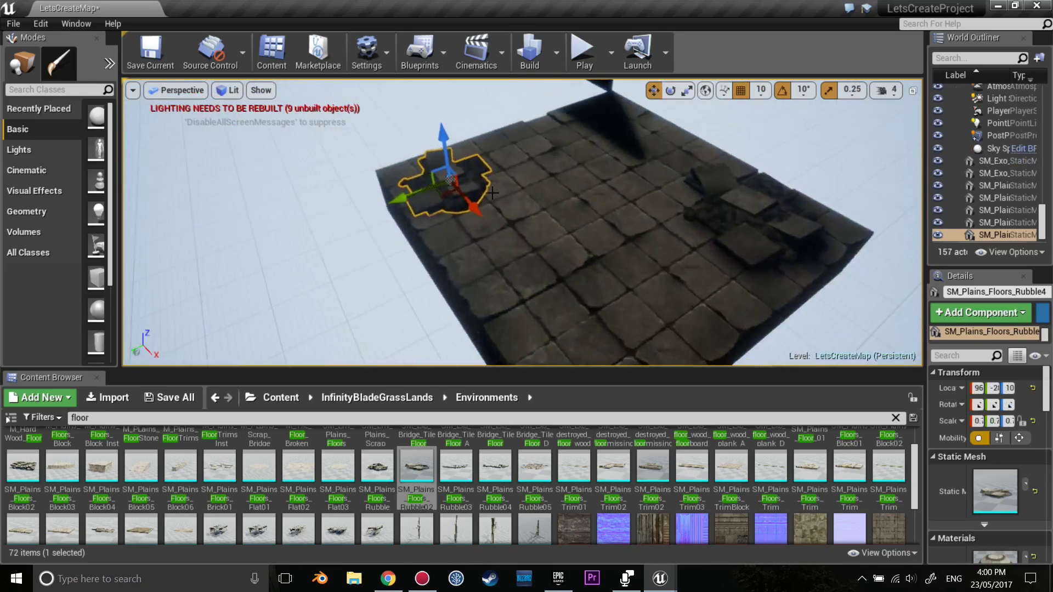
{"action": "key", "text": "f"}
{"action": "key", "text": "e"}
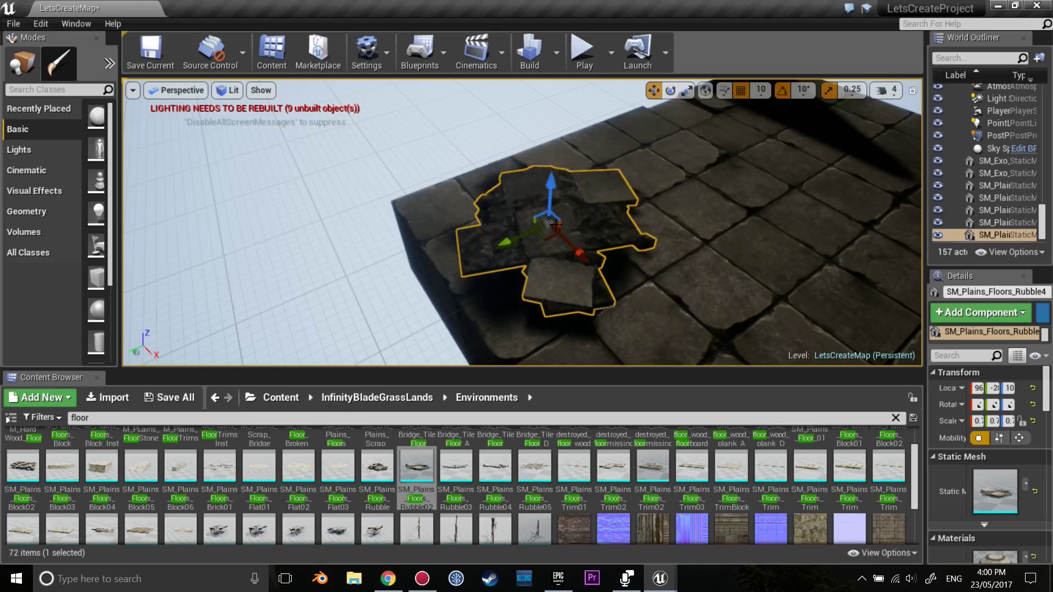
{"action": "left_click_drag", "start_coordinate": [496, 211], "coordinate": [495, 211], "text": "alt"}
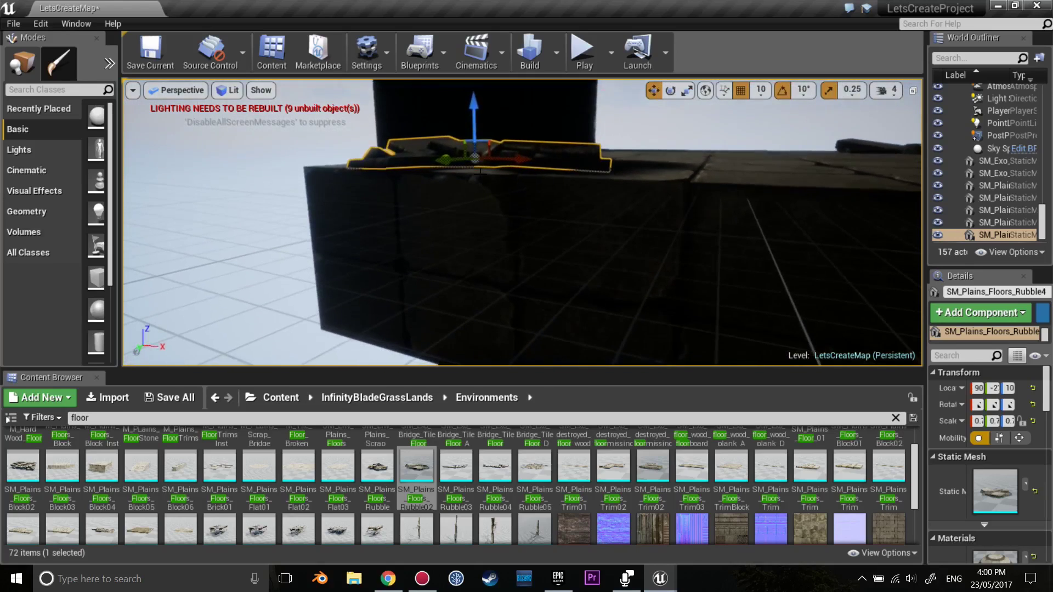
{"action": "right_click_drag", "start_coordinate": [542, 149], "coordinate": [543, 149]}
{"action": "left_click", "coordinate": [542, 148]}
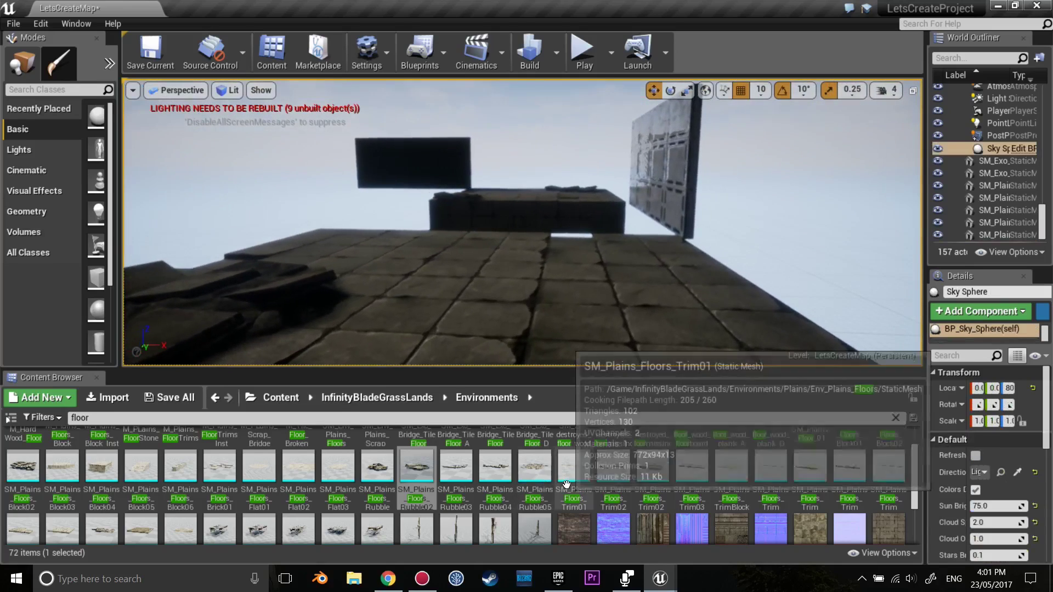
Step: Place SM_Env_Plains_Scrap_Bridge and copy a stone floor block beside it
{"action": "scroll", "coordinate": [582, 474], "scroll_direction": "up", "scroll_amount": 2}
{"action": "left_click_drag", "start_coordinate": [377, 455], "coordinate": [517, 329]}
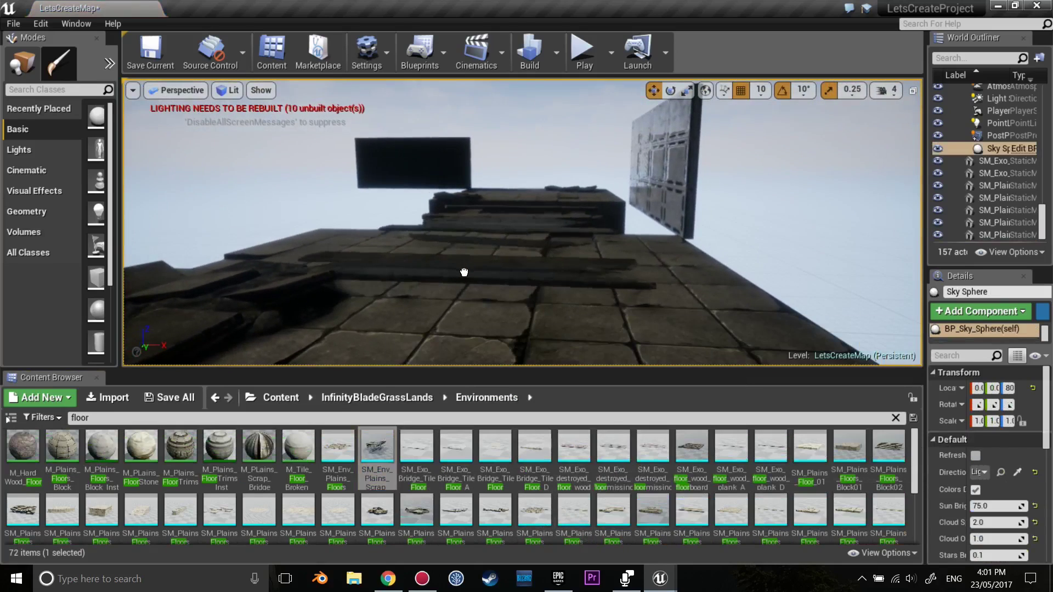
{"action": "right_click_drag", "start_coordinate": [445, 167], "coordinate": [582, 329]}
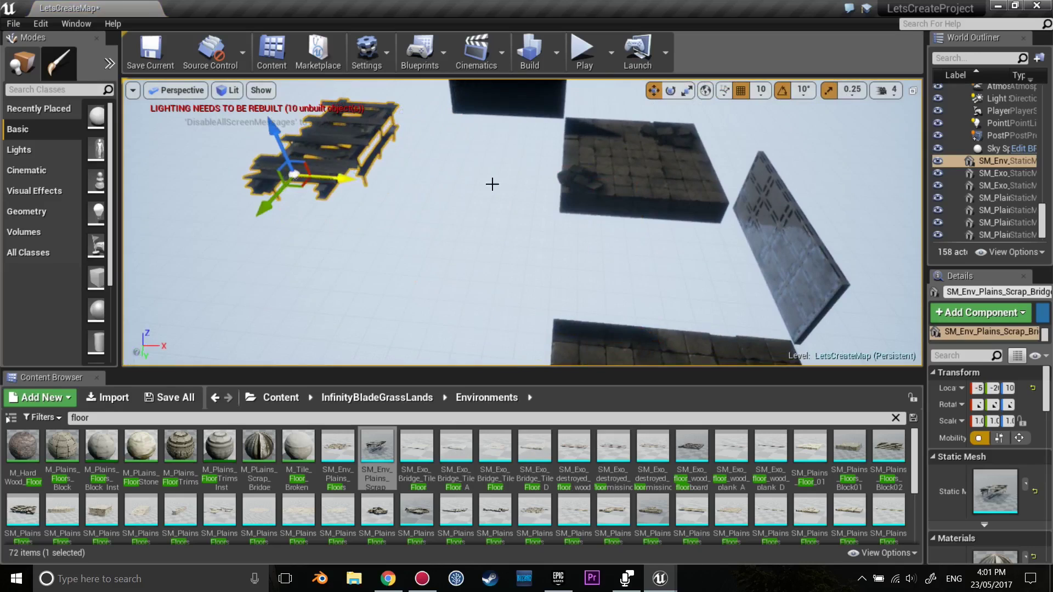
{"action": "left_click", "coordinate": [606, 172]}
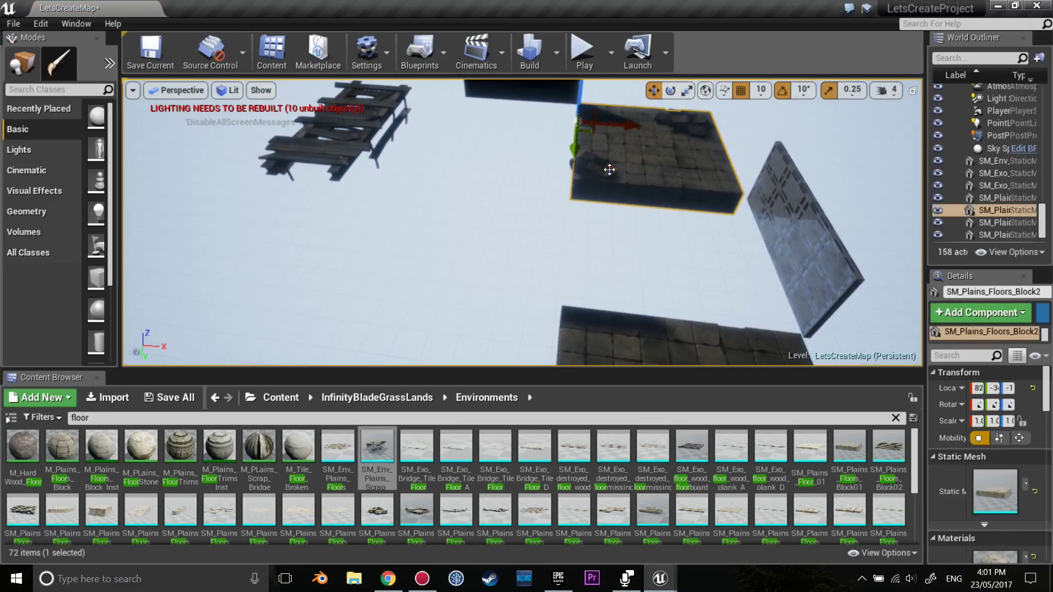
{"action": "left_click", "coordinate": [668, 149]}
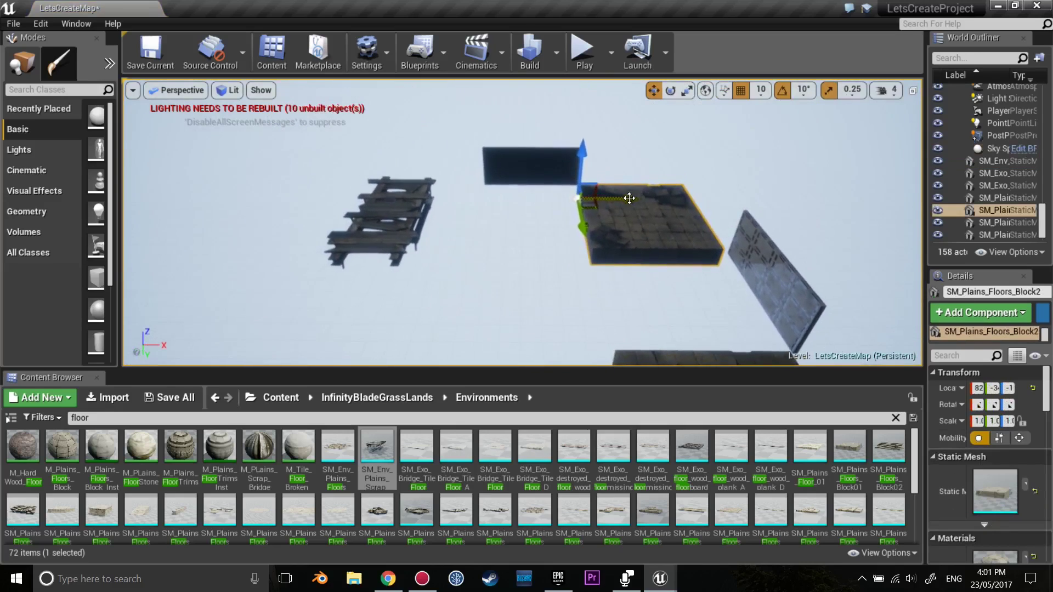
{"action": "right_click_drag", "start_coordinate": [554, 260], "coordinate": [553, 261]}
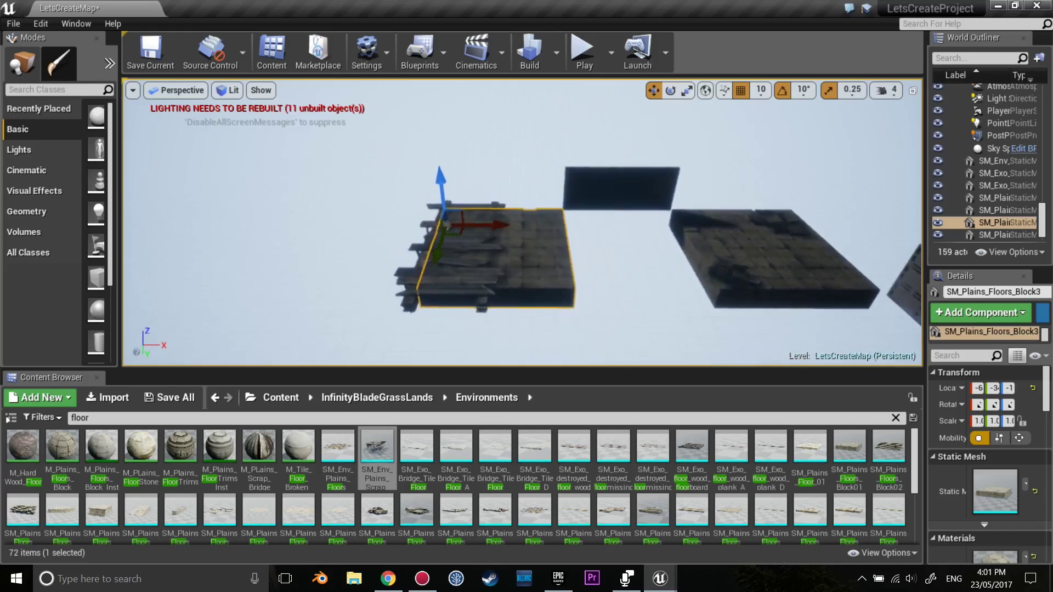
Step: Butt the bridge against the floor block's edge and copy a block to its far end
{"action": "left_click", "coordinate": [572, 278]}
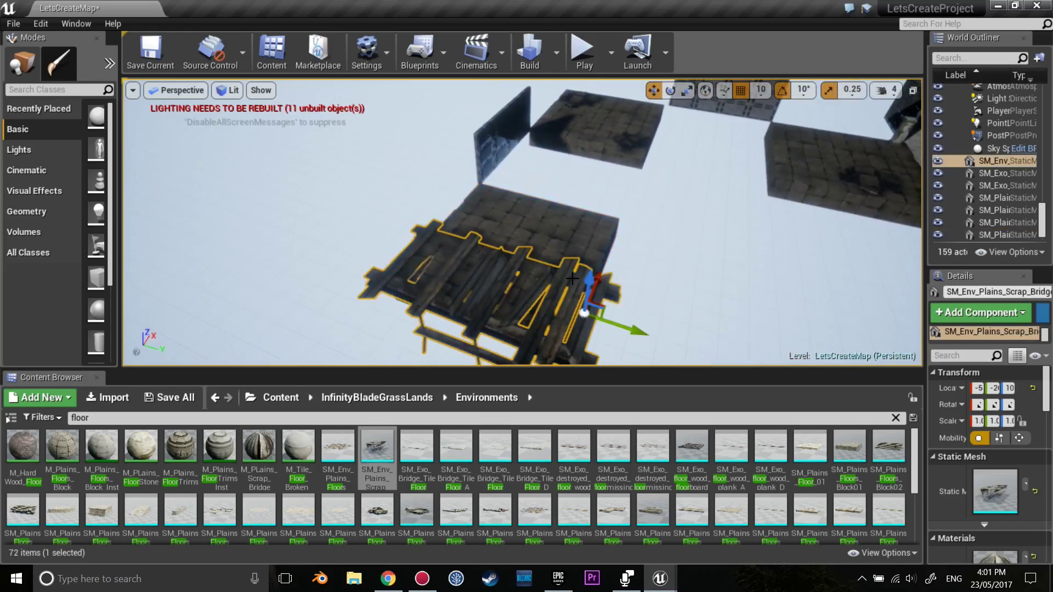
{"action": "right_click_drag", "start_coordinate": [499, 208], "coordinate": [499, 208]}
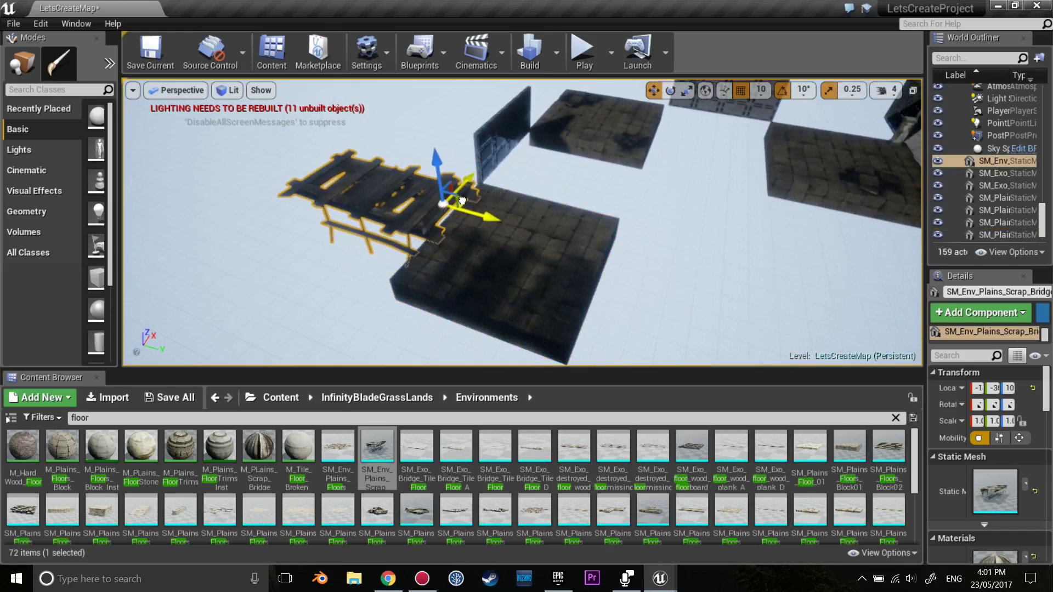
{"action": "right_click_drag", "start_coordinate": [566, 243], "coordinate": [528, 253]}
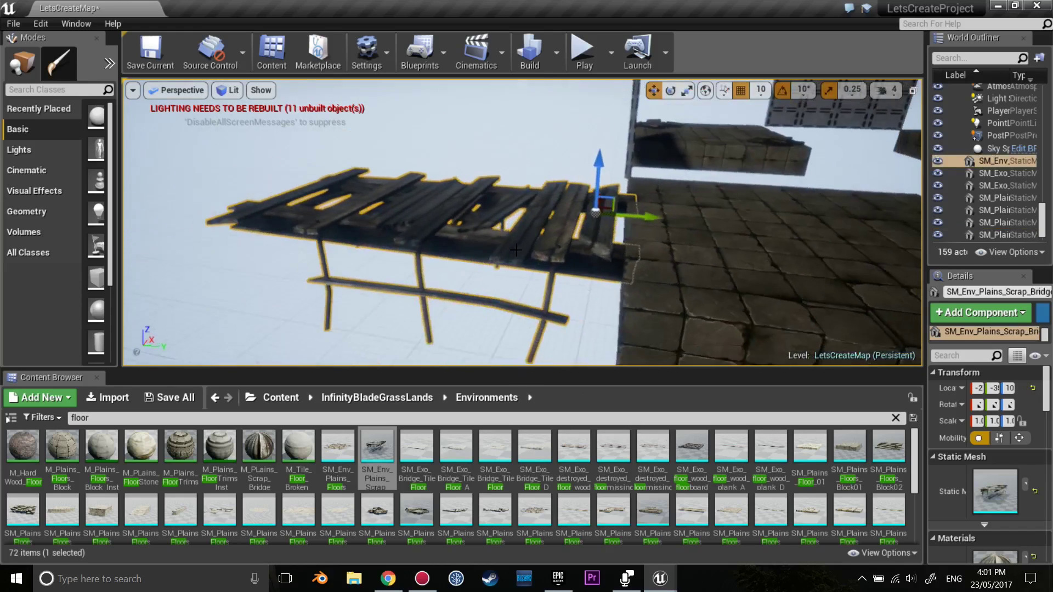
{"action": "right_click_drag", "start_coordinate": [704, 222], "coordinate": [703, 222]}
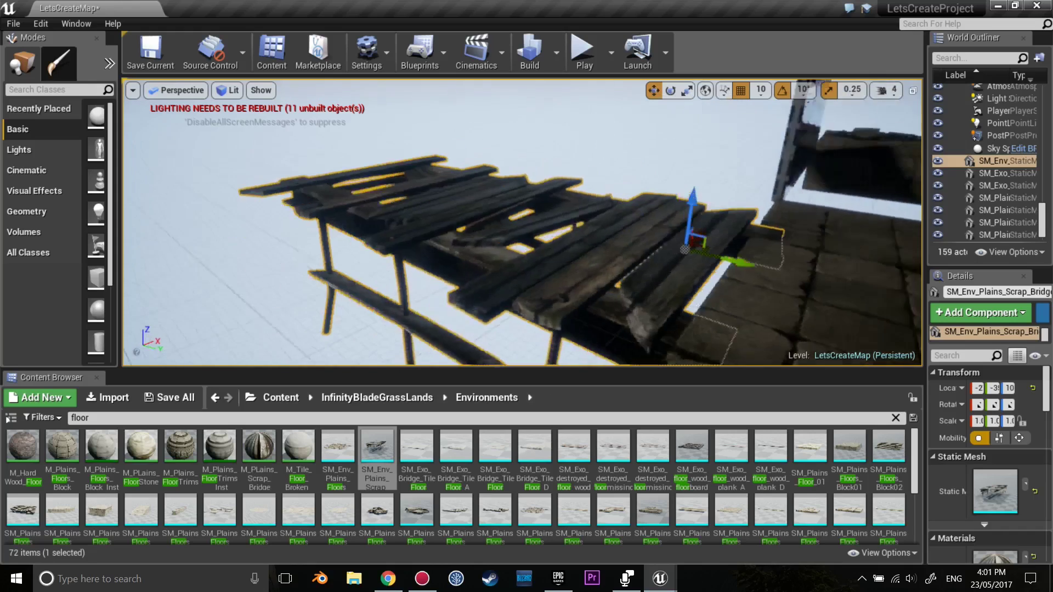
{"action": "right_click_drag", "start_coordinate": [680, 269], "coordinate": [687, 280]}
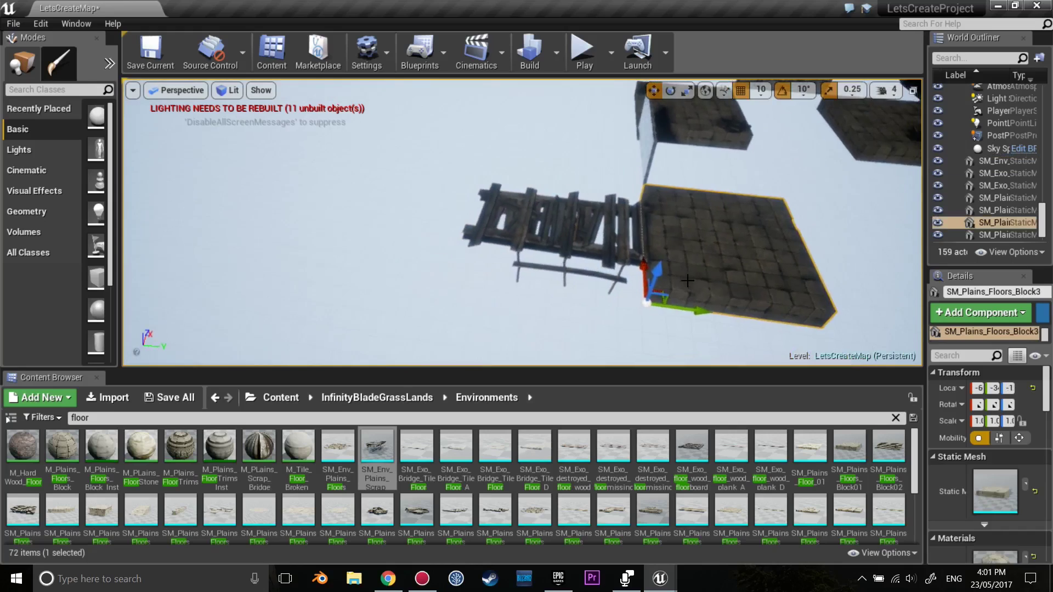
{"action": "left_click_drag", "start_coordinate": [357, 242], "coordinate": [346, 239]}
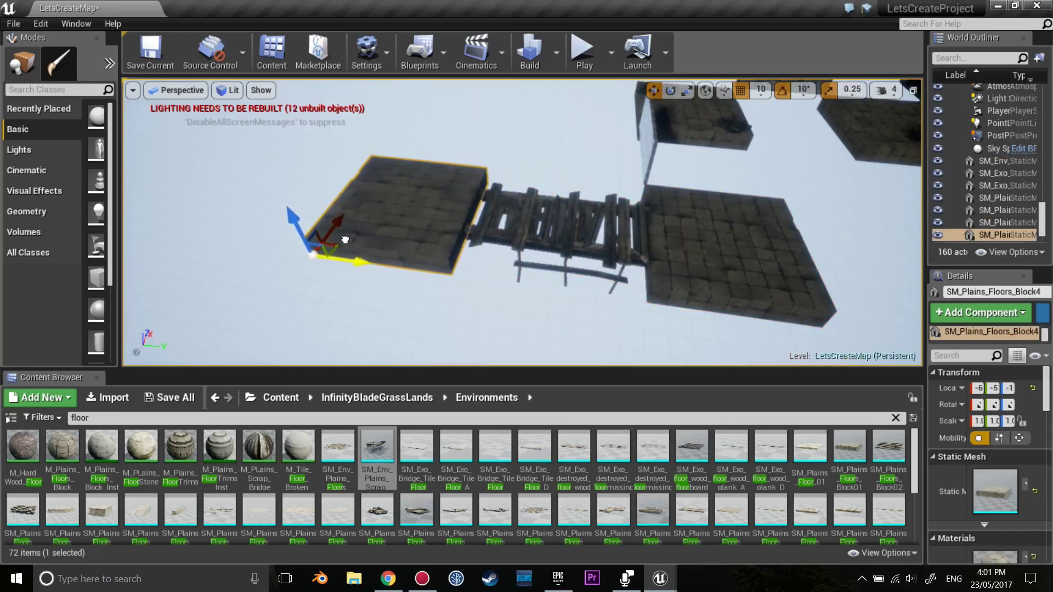
{"action": "right_click_drag", "start_coordinate": [641, 174], "coordinate": [663, 176]}
{"action": "left_click", "coordinate": [641, 173]}
Step: Duplicate the wall panel aside and drop a destroyed floor piece on the floor
{"action": "left_click", "coordinate": [646, 173]}
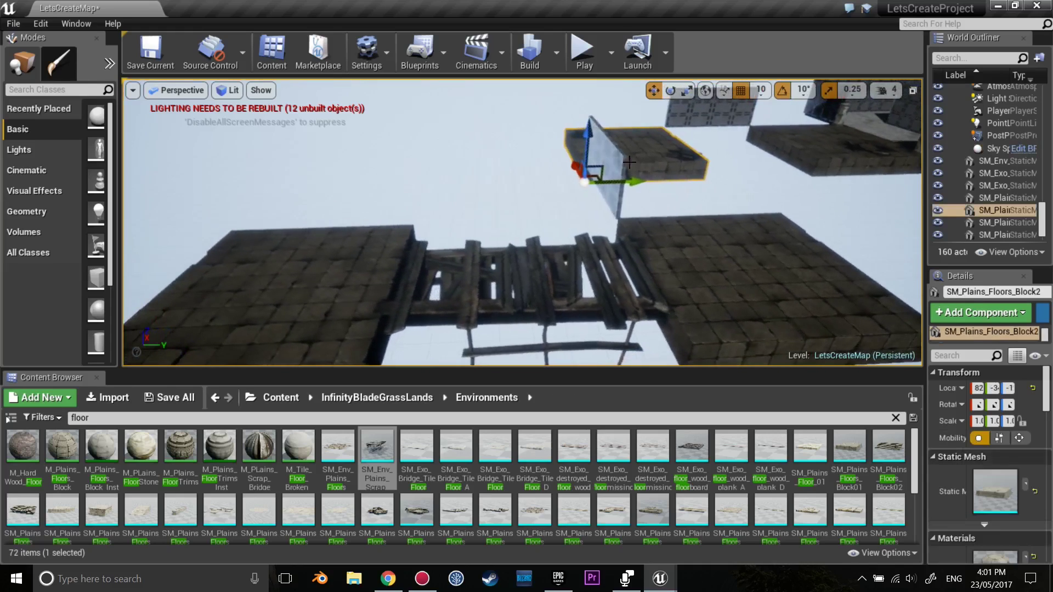
{"action": "left_click_drag", "start_coordinate": [222, 172], "coordinate": [341, 175]}
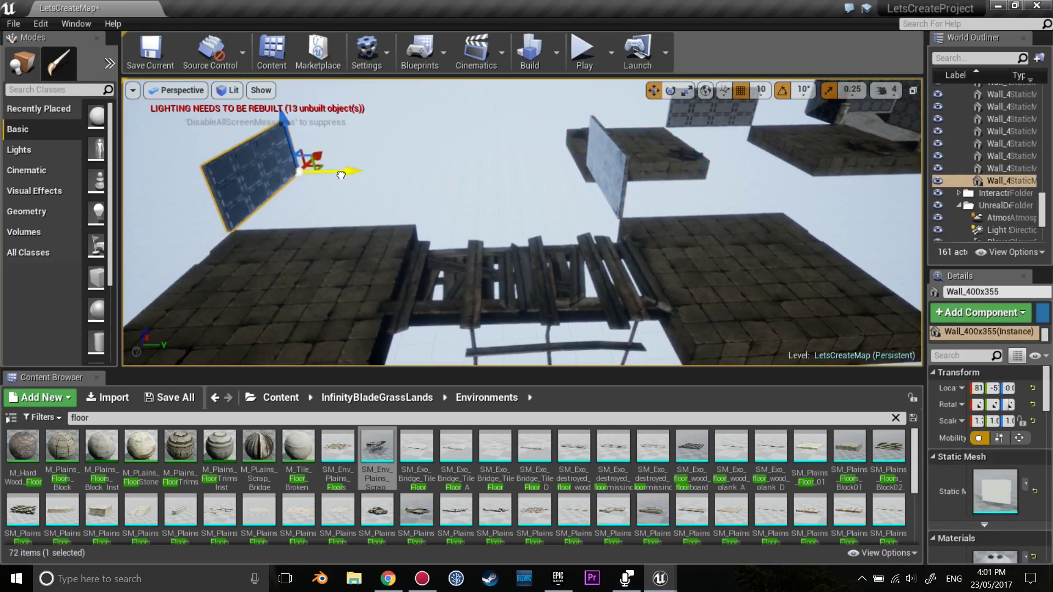
{"action": "mouse_move", "coordinate": [415, 206]}
{"action": "right_mouse_down"}
{"action": "mouse_move", "coordinate": [574, 207]}
{"action": "mouse_move", "coordinate": [603, 230]}
{"action": "right_mouse_up"}
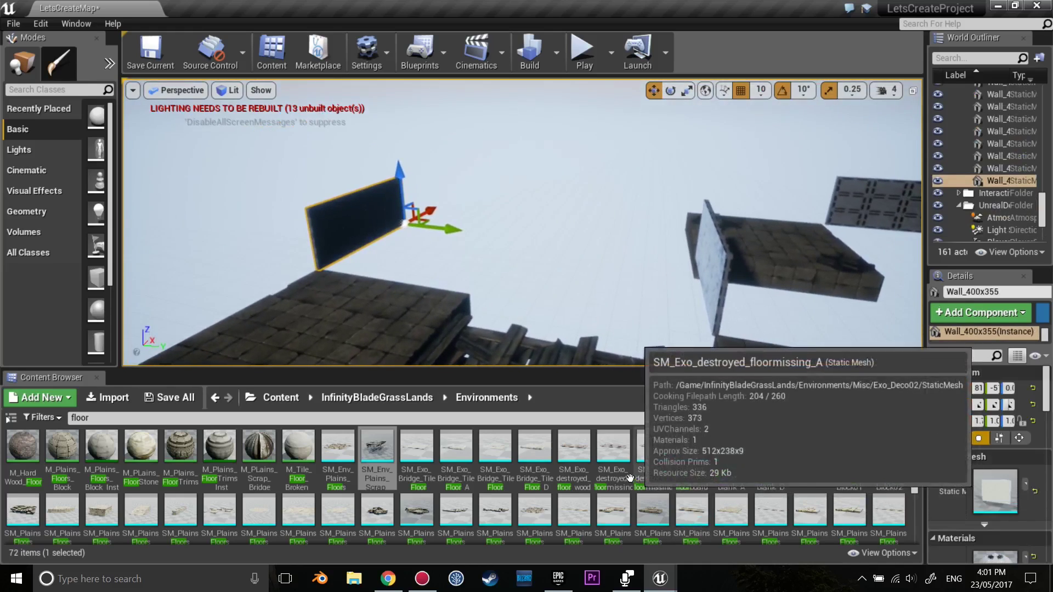
{"action": "right_click_drag", "start_coordinate": [512, 282], "coordinate": [493, 329]}
{"action": "left_click_drag", "start_coordinate": [612, 455], "coordinate": [514, 254]}
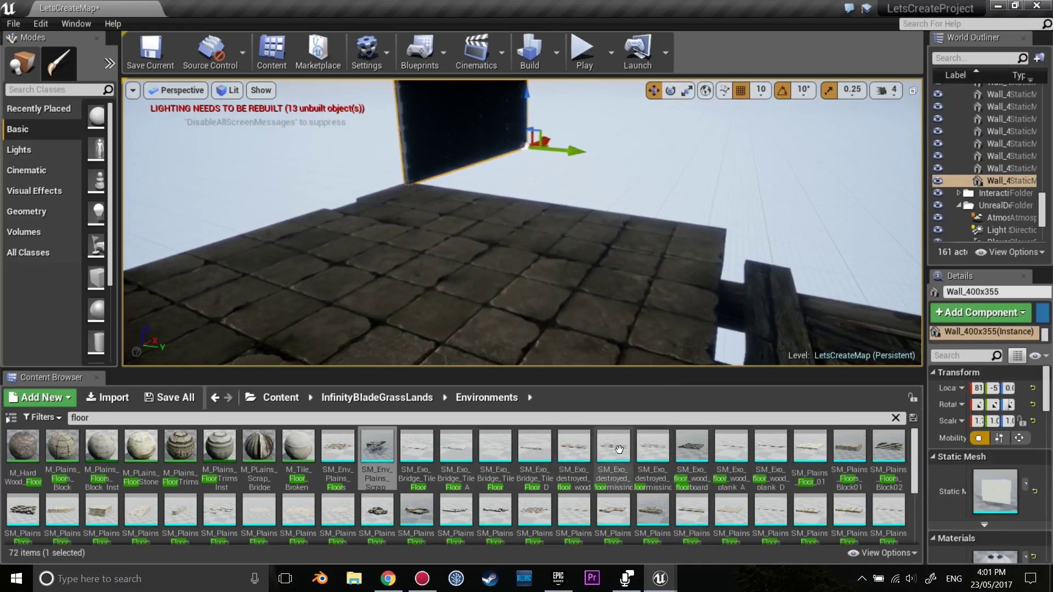
Step: Replace the destroyed floor piece with SM_Plains_Floors_Block02 moved near the floor
{"action": "key", "text": "Delete"}
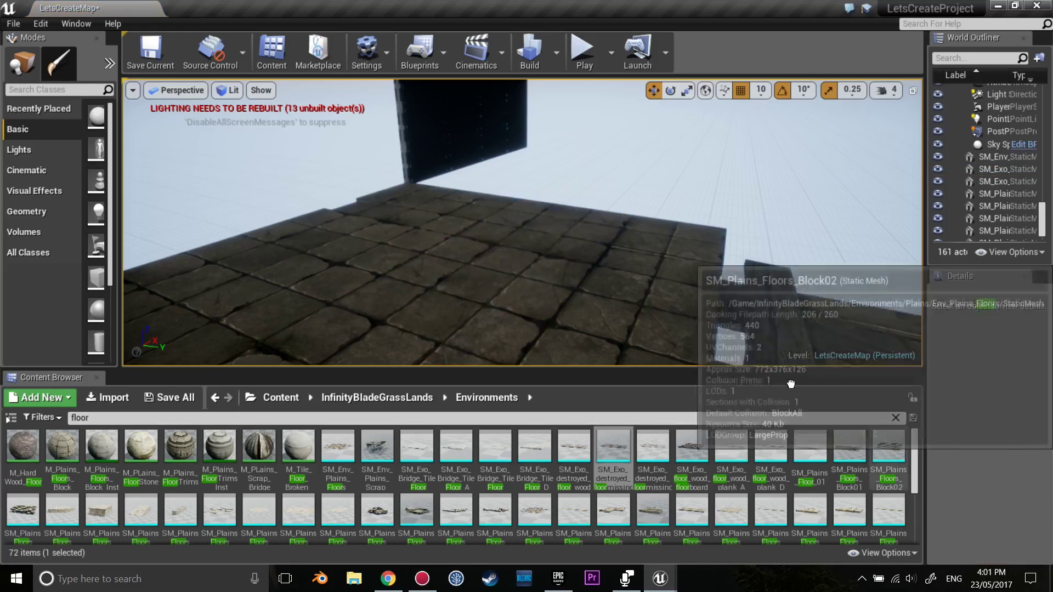
{"action": "mouse_move", "coordinate": [888, 456]}
{"action": "left_mouse_down"}
{"action": "mouse_move", "coordinate": [504, 212]}
{"action": "mouse_move", "coordinate": [554, 228]}
{"action": "left_mouse_up"}
{"action": "key", "text": "w"}
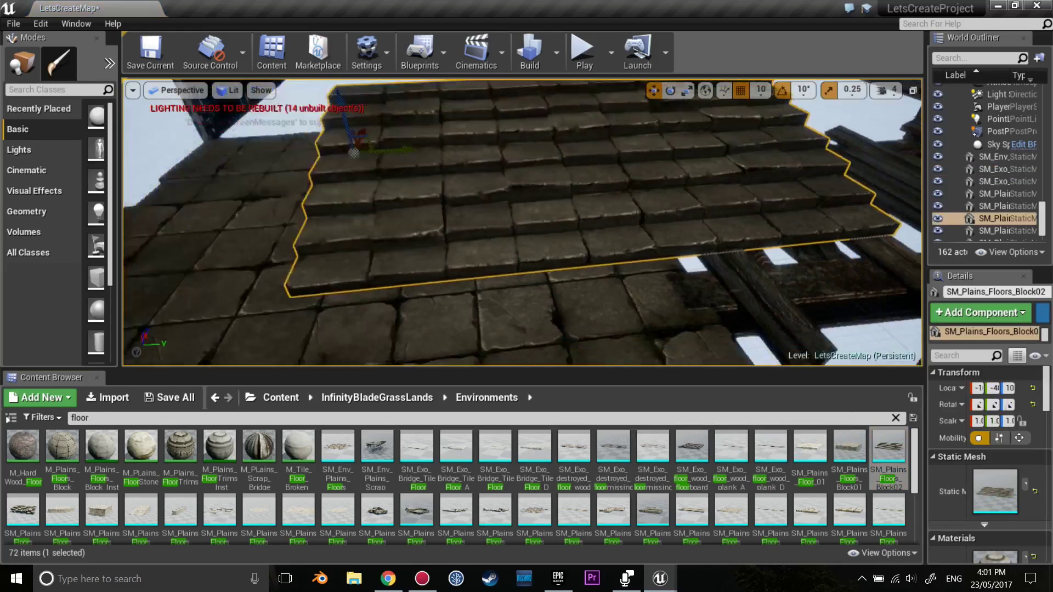
{"action": "right_click_drag", "start_coordinate": [554, 227], "coordinate": [473, 196]}
{"action": "left_click_drag", "start_coordinate": [476, 189], "coordinate": [624, 112]}
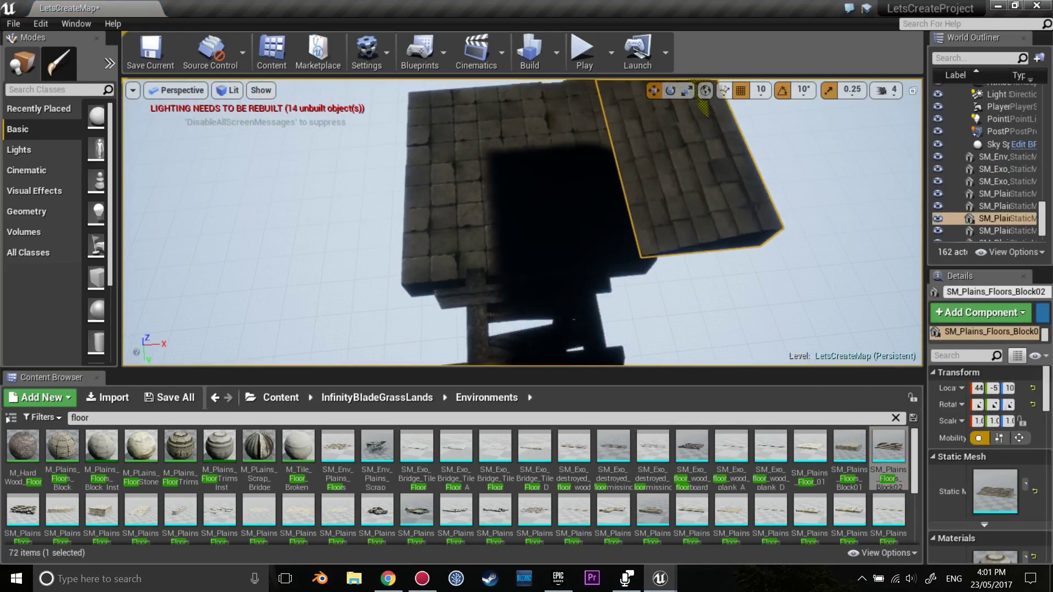
{"action": "right_click_drag", "start_coordinate": [456, 132], "coordinate": [619, 214]}
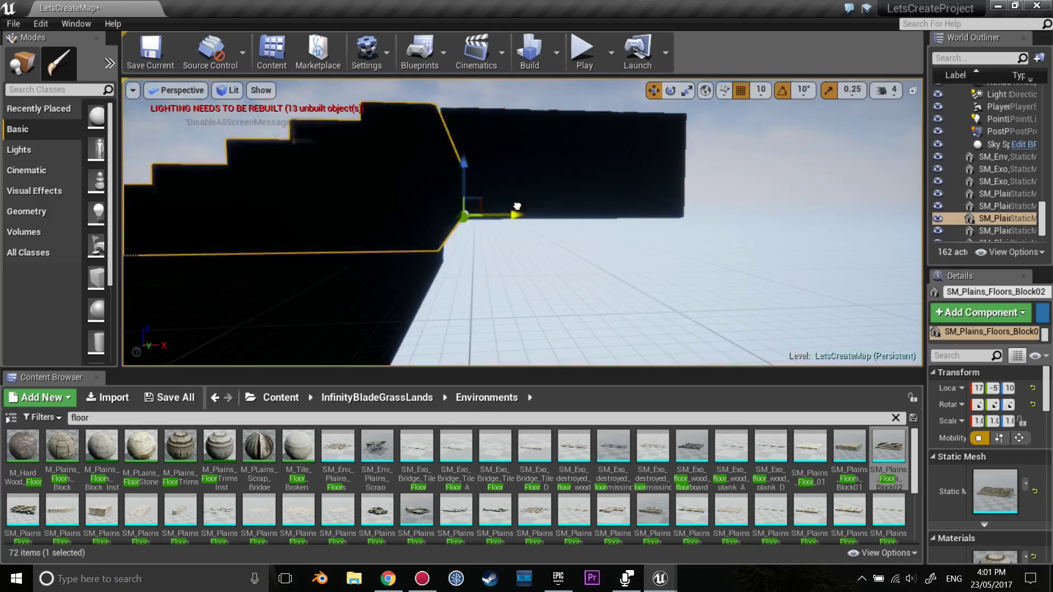
Step: Slide the stepped block along X to the floor edge and rotate it -80 degrees
{"action": "left_click_drag", "start_coordinate": [654, 216], "coordinate": [482, 202]}
{"action": "right_click_drag", "start_coordinate": [482, 203], "coordinate": [516, 212]}
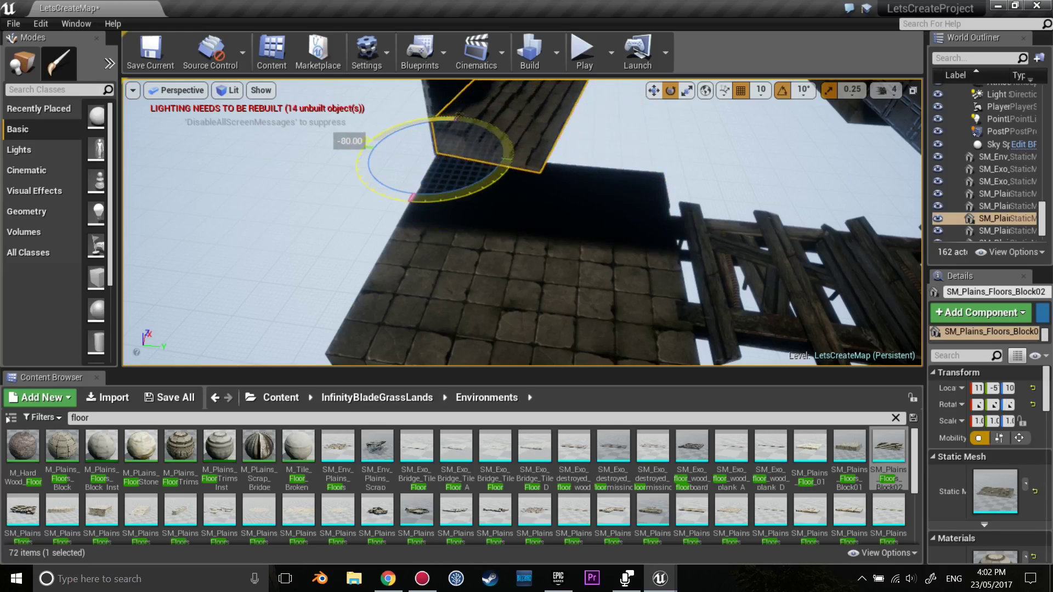
{"action": "right_click_drag", "start_coordinate": [690, 182], "coordinate": [689, 183]}
{"action": "key", "text": "w"}
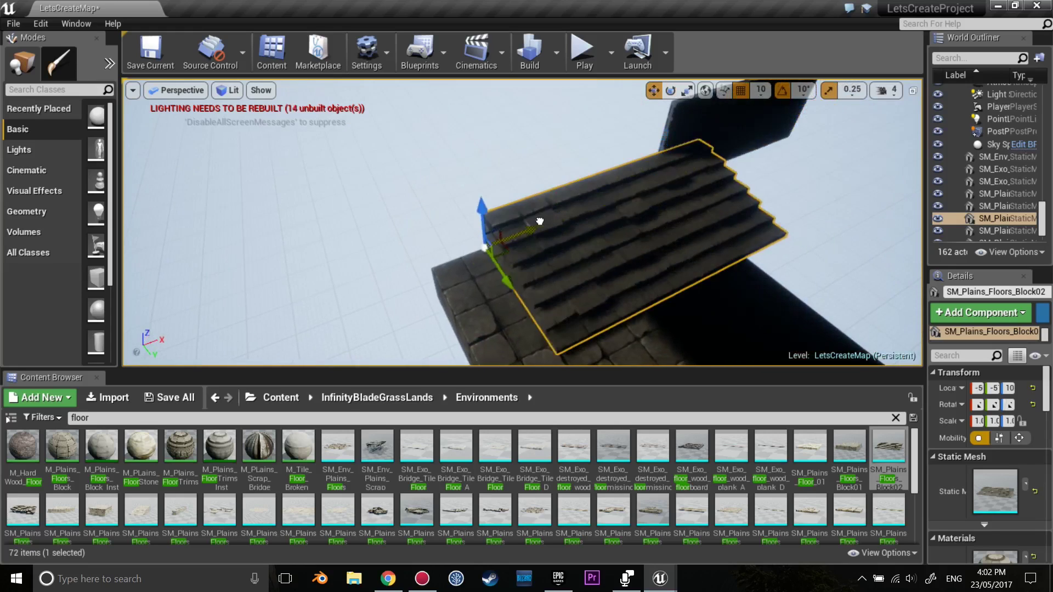
{"action": "mouse_move", "coordinate": [492, 237]}
{"action": "right_mouse_down"}
{"action": "mouse_move", "coordinate": [554, 320]}
{"action": "mouse_move", "coordinate": [544, 320]}
{"action": "right_mouse_up"}
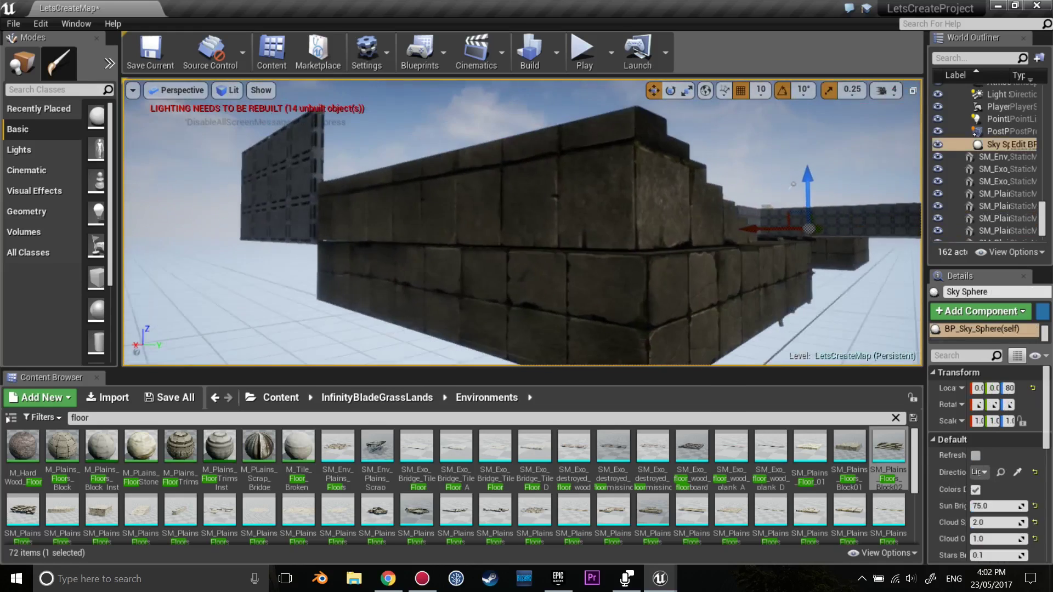
Step: Line the stair block up with the platform and add another floor block beneath it
{"action": "right_click_drag", "start_coordinate": [620, 175], "coordinate": [393, 188]}
{"action": "middle_click_drag", "start_coordinate": [393, 188], "coordinate": [524, 206]}
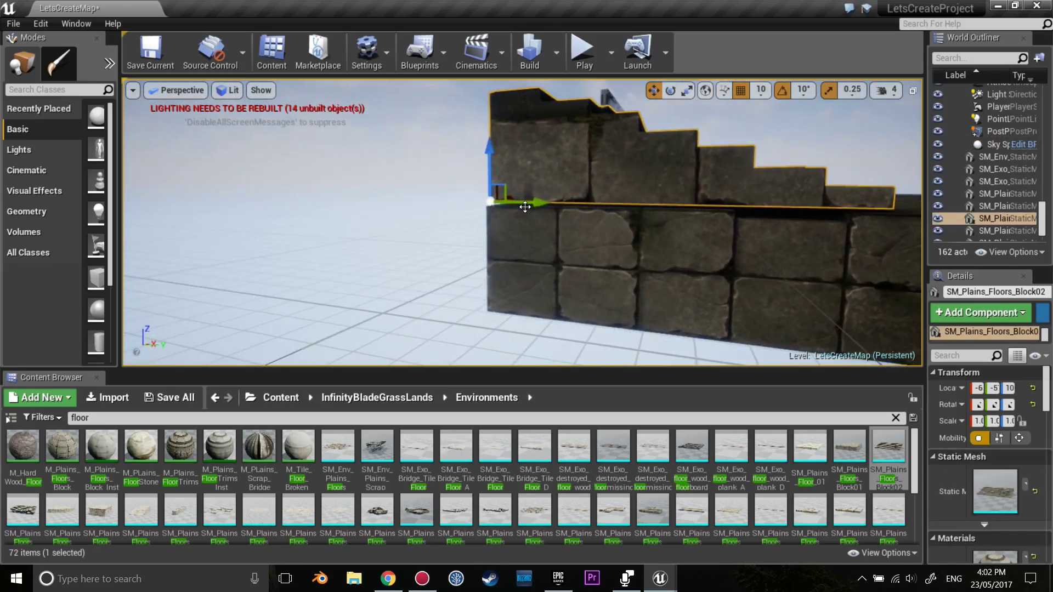
{"action": "right_click_drag", "start_coordinate": [536, 204], "coordinate": [536, 204]}
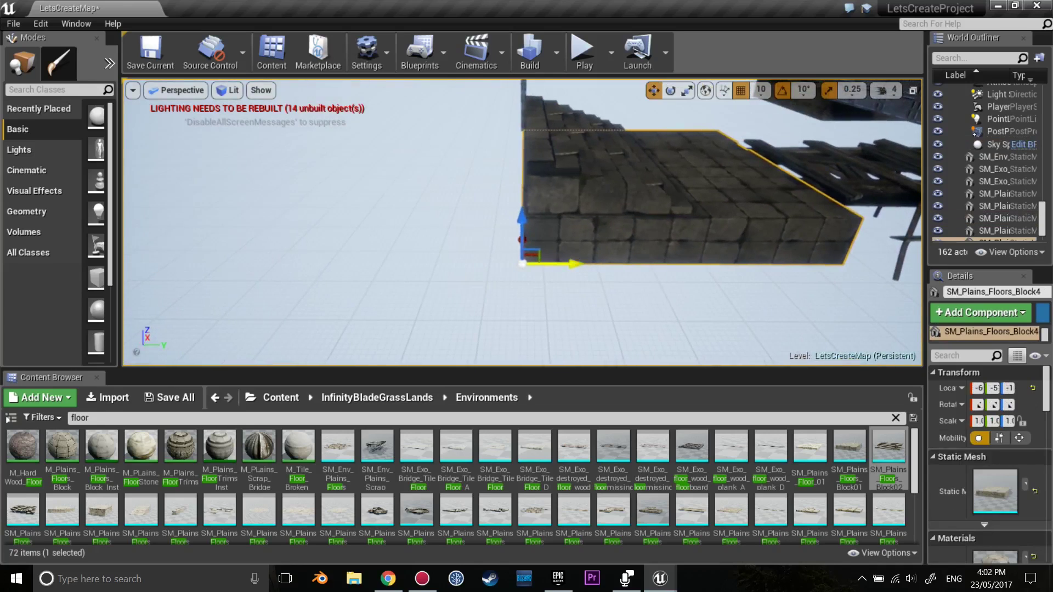
{"action": "left_click_drag", "start_coordinate": [554, 252], "coordinate": [248, 236], "text": "alt"}
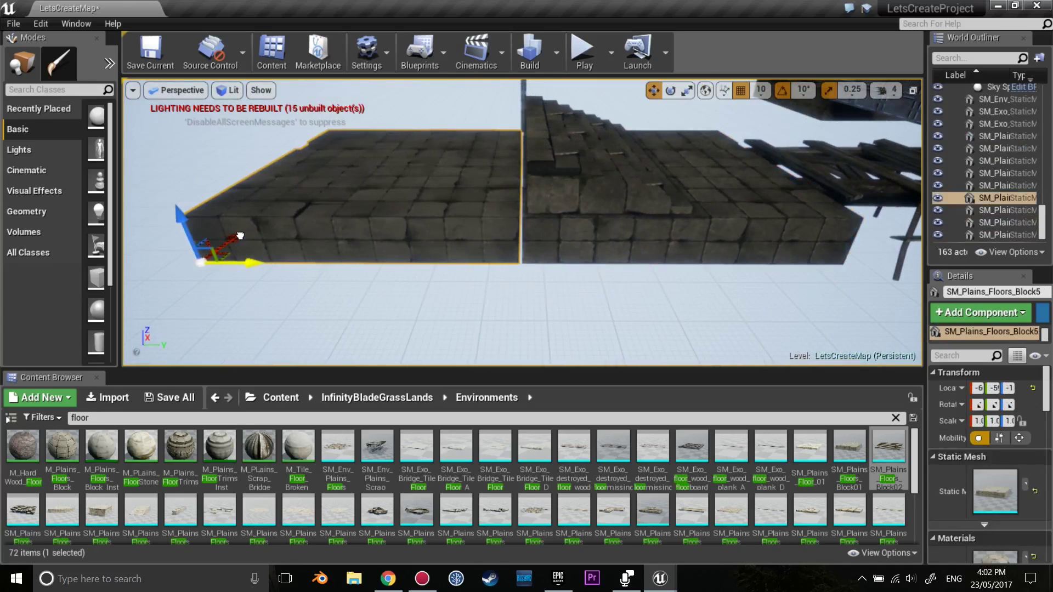
{"action": "right_click_drag", "start_coordinate": [244, 236], "coordinate": [225, 202]}
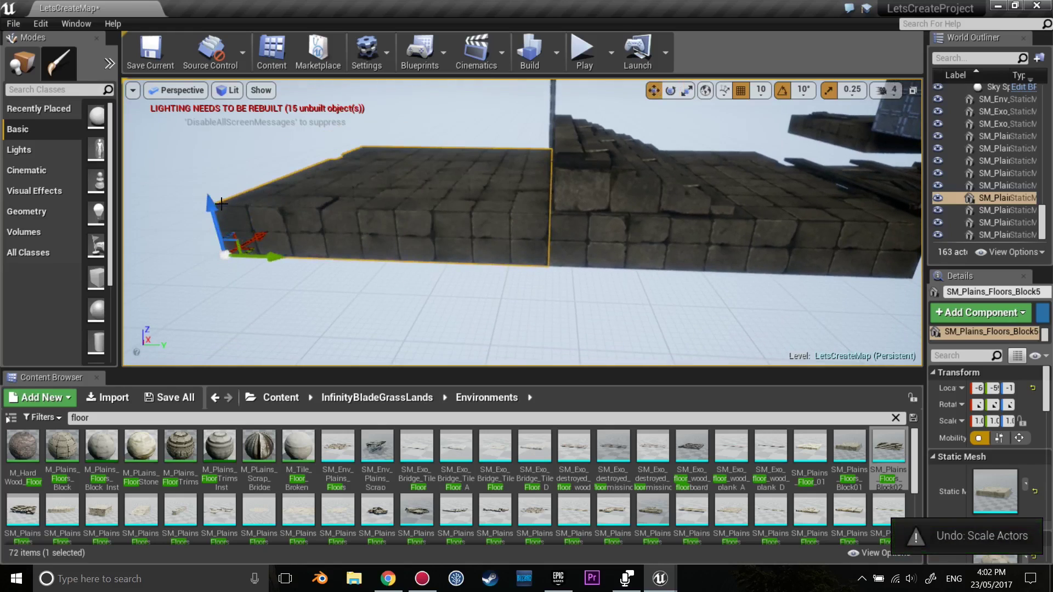
Step: Duplicate the floor block upward as a new step and inspect the stairs
{"action": "left_click_drag", "start_coordinate": [212, 209], "coordinate": [218, 112], "text": "alt"}
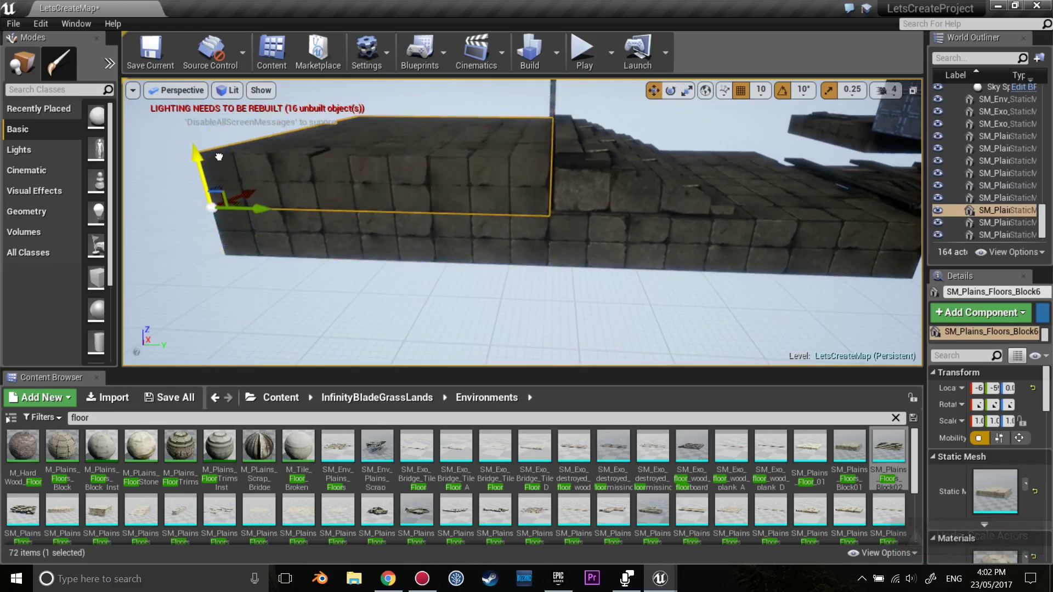
{"action": "mouse_move", "coordinate": [159, 203]}
{"action": "left_mouse_down"}
{"action": "mouse_move", "coordinate": [309, 227]}
{"action": "mouse_move", "coordinate": [383, 220]}
{"action": "left_mouse_up"}
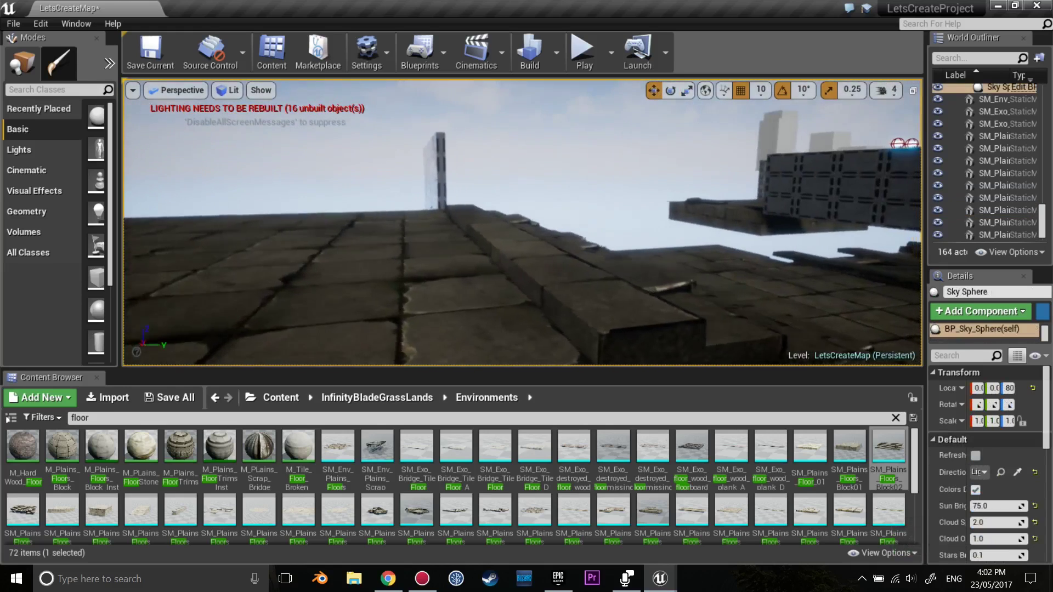
{"action": "left_click", "coordinate": [384, 219]}
{"action": "key", "text": "f"}
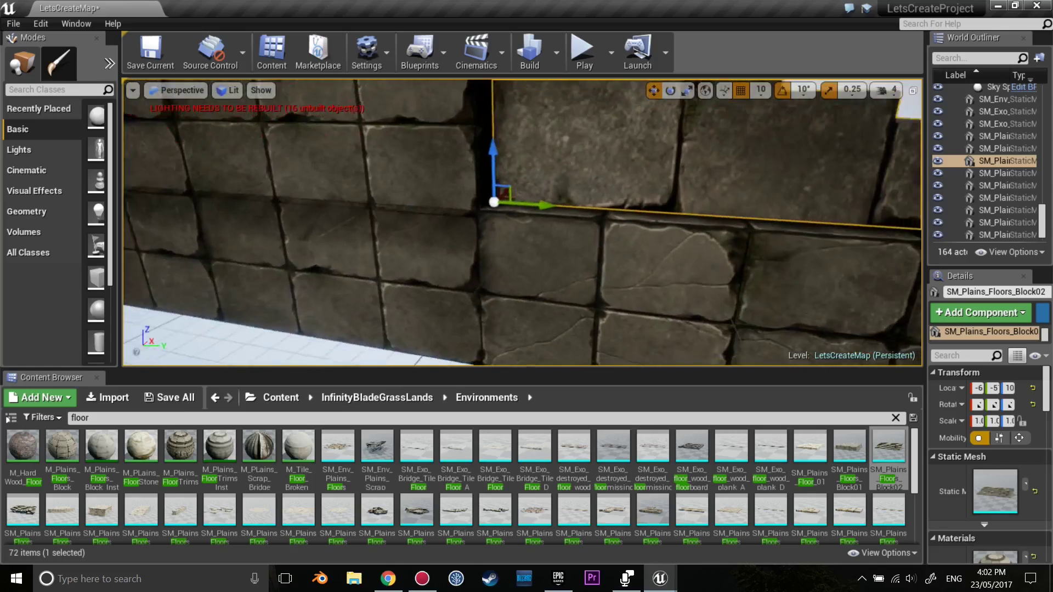
{"action": "right_click_drag", "start_coordinate": [616, 273], "coordinate": [611, 271]}
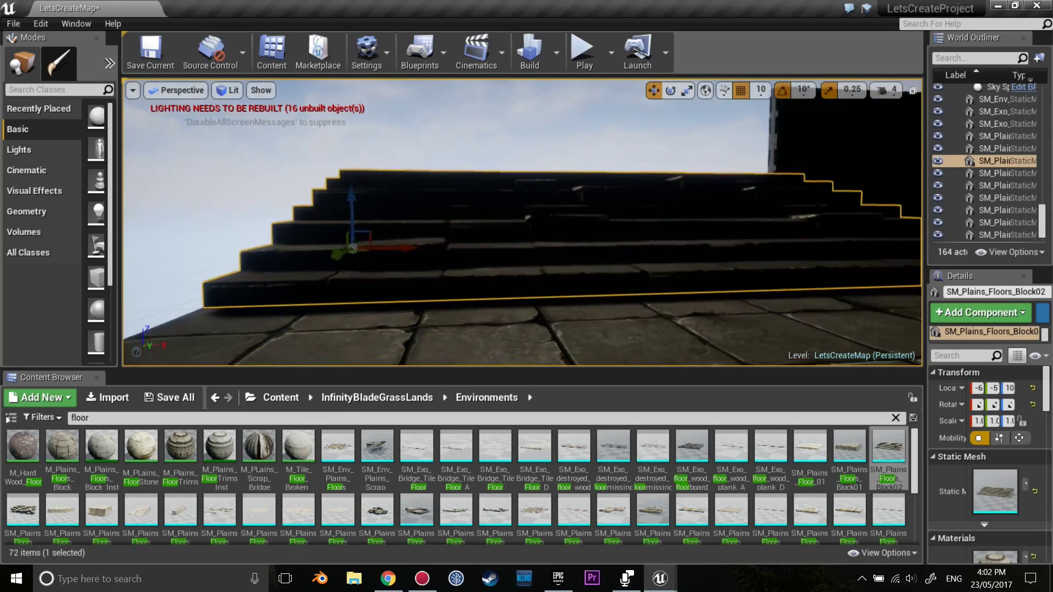
{"action": "left_click", "coordinate": [313, 153]}
{"action": "right_click_drag", "start_coordinate": [313, 154], "coordinate": [313, 154]}
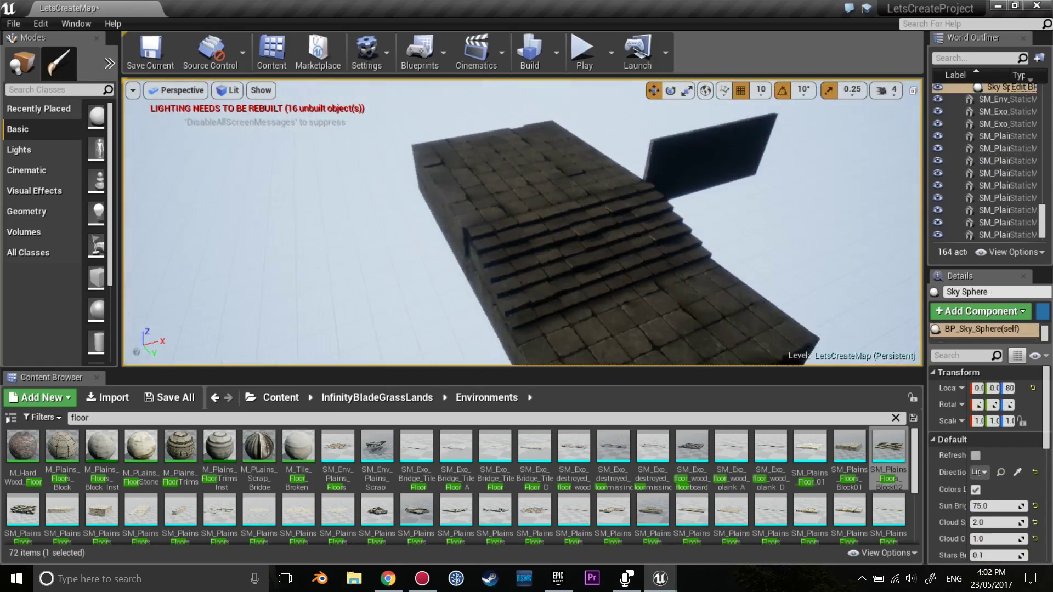
{"action": "right_click_drag", "start_coordinate": [445, 149], "coordinate": [445, 149]}
Step: Move a scrap bridge beside the stone platform and tilt it 20 degrees into a ramp
{"action": "left_click", "coordinate": [471, 154]}
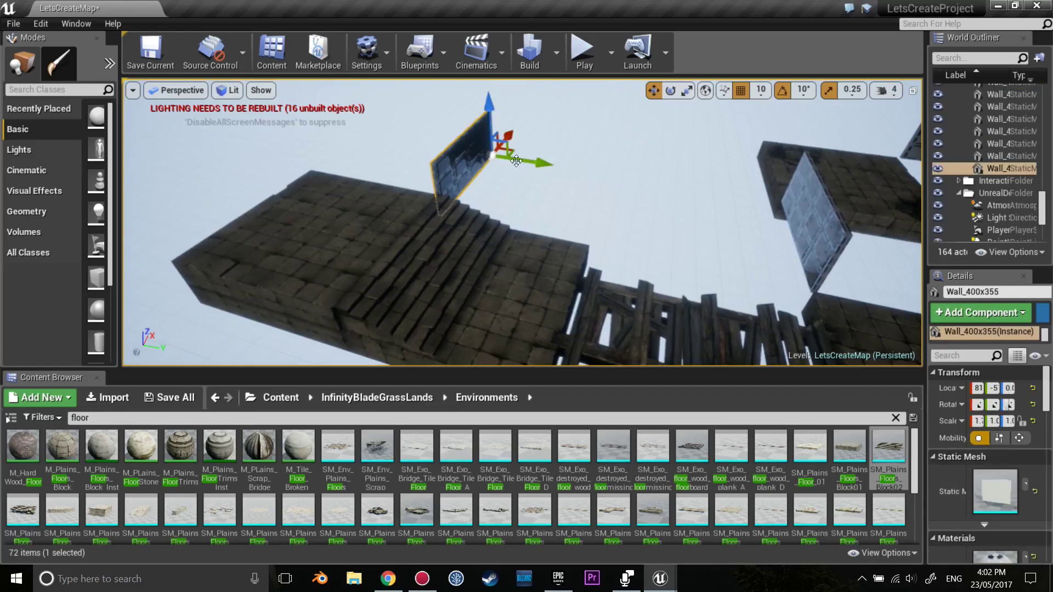
{"action": "right_click_drag", "start_coordinate": [686, 253], "coordinate": [686, 253]}
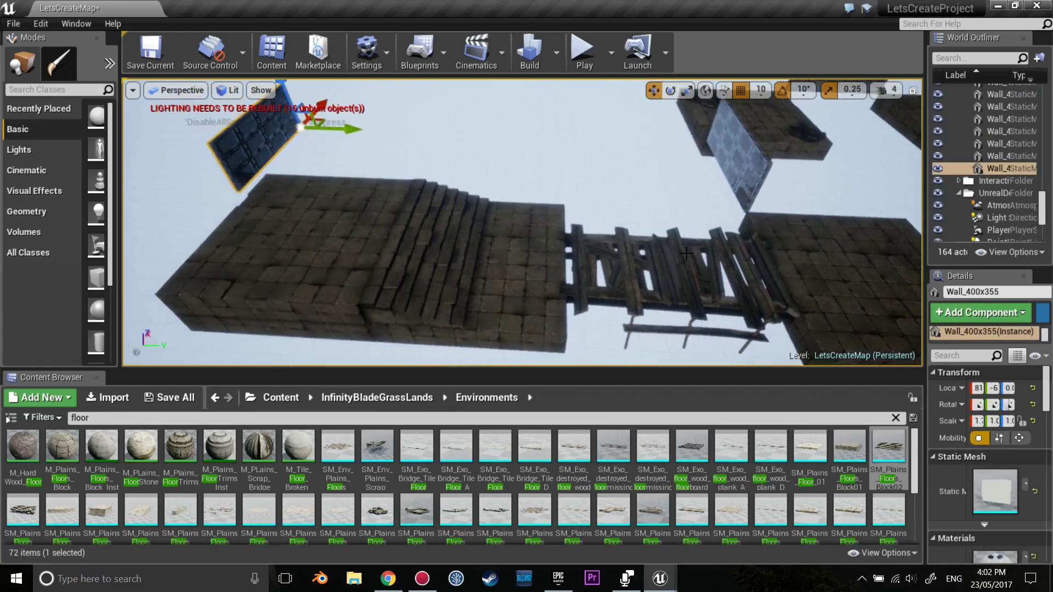
{"action": "mouse_move", "coordinate": [744, 310]}
{"action": "right_mouse_down"}
{"action": "mouse_move", "coordinate": [720, 287]}
{"action": "mouse_move", "coordinate": [581, 295]}
{"action": "right_mouse_up"}
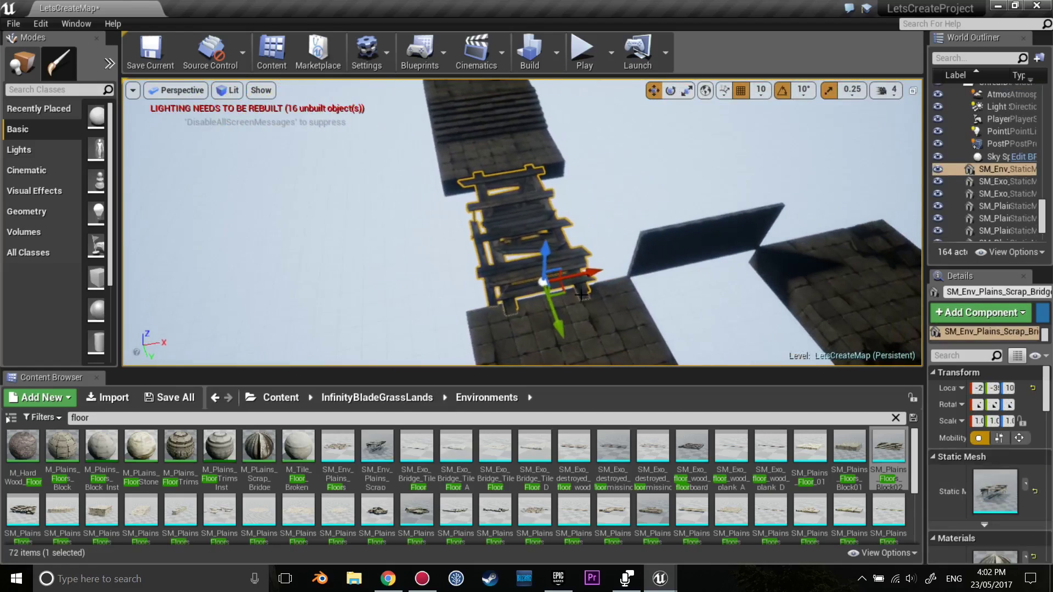
{"action": "right_click_drag", "start_coordinate": [589, 147], "coordinate": [550, 310]}
{"action": "key", "text": "e"}
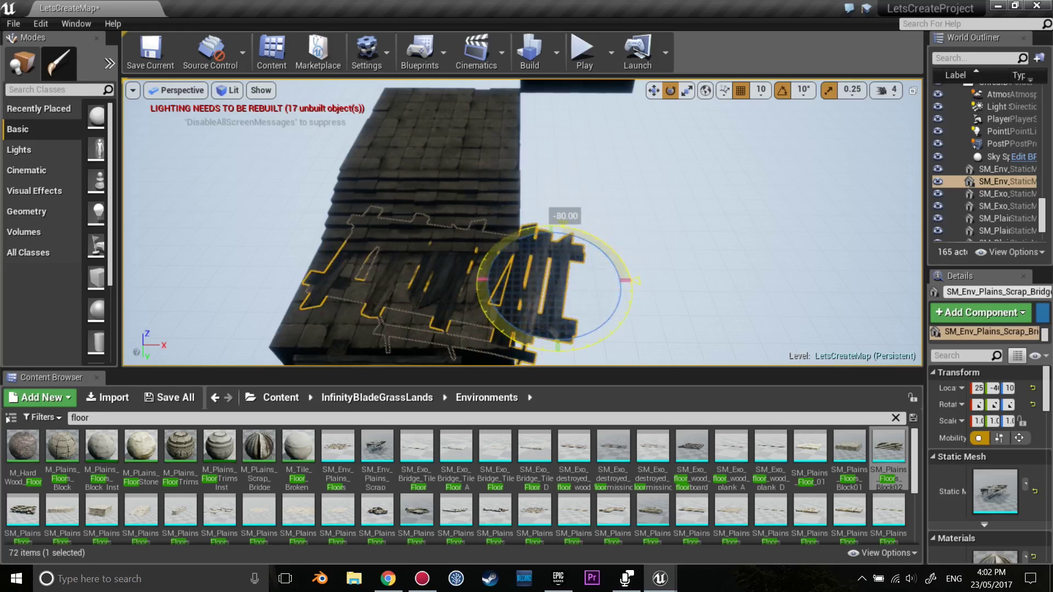
{"action": "left_click_drag", "start_coordinate": [619, 198], "coordinate": [658, 193], "text": "alt"}
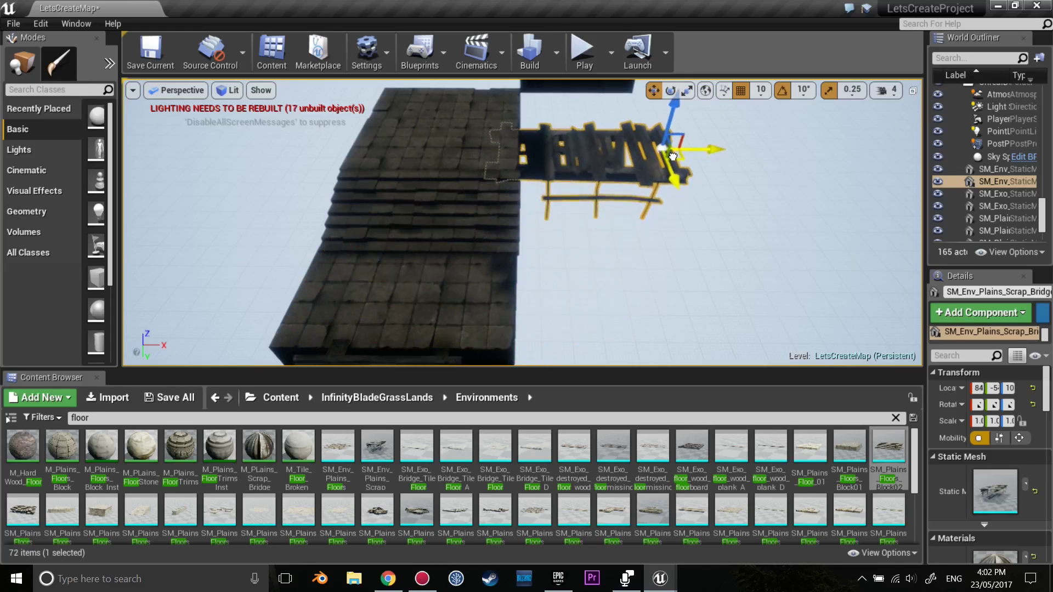
{"action": "right_click_drag", "start_coordinate": [658, 193], "coordinate": [604, 193]}
{"action": "key", "text": "e"}
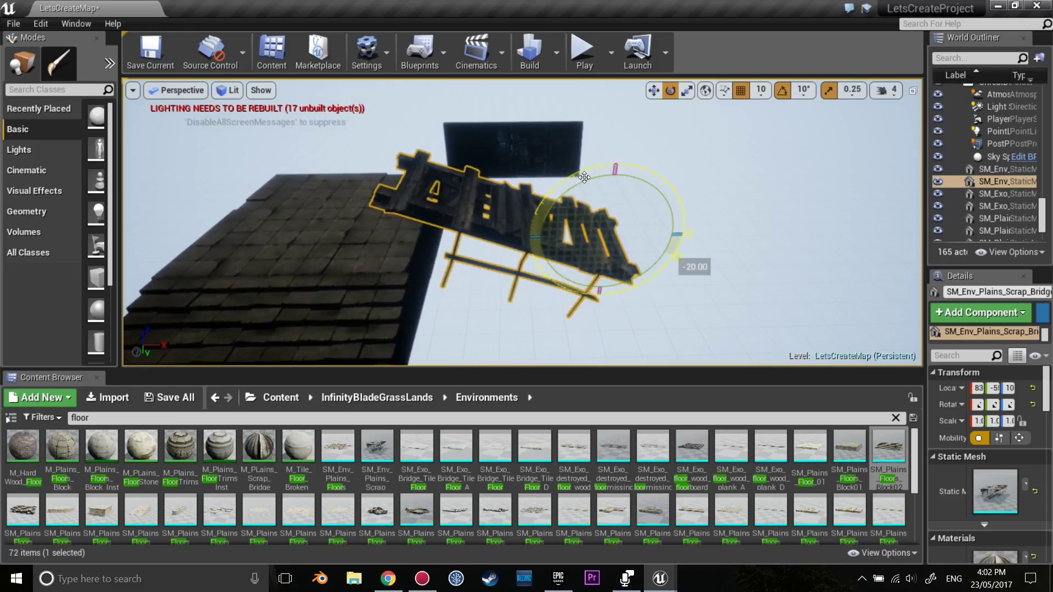
{"action": "left_click_drag", "start_coordinate": [584, 177], "coordinate": [617, 219]}
{"action": "key", "text": "w"}
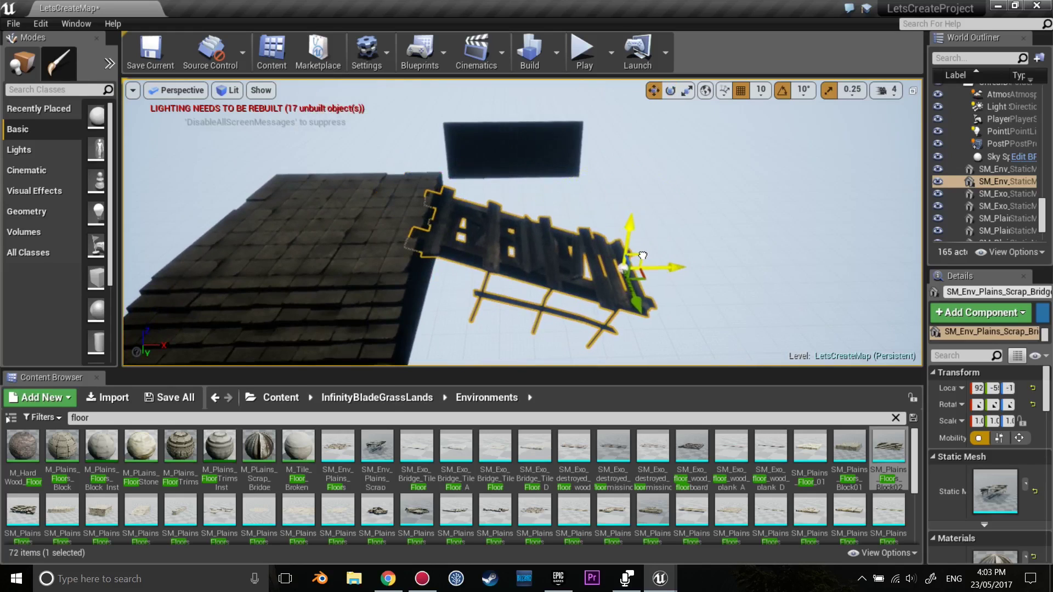
Step: Copy the bridge to the platform's other side, tilt it 40 degrees, and raise it to the top
{"action": "right_click_drag", "start_coordinate": [643, 256], "coordinate": [694, 236]}
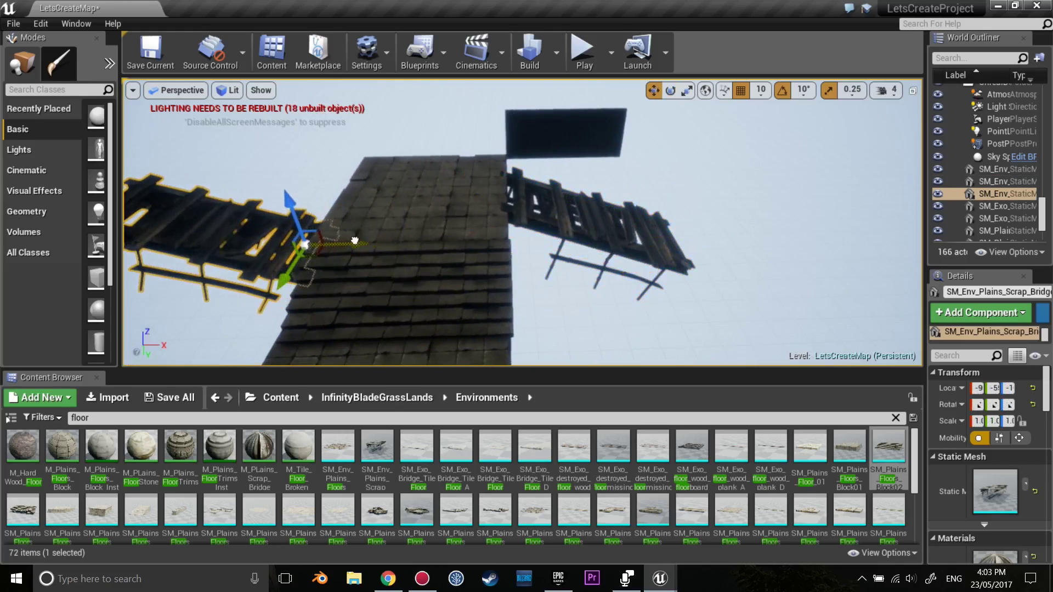
{"action": "right_click_drag", "start_coordinate": [355, 240], "coordinate": [494, 216]}
{"action": "key", "text": "e"}
{"action": "left_click_drag", "start_coordinate": [515, 194], "coordinate": [522, 181]}
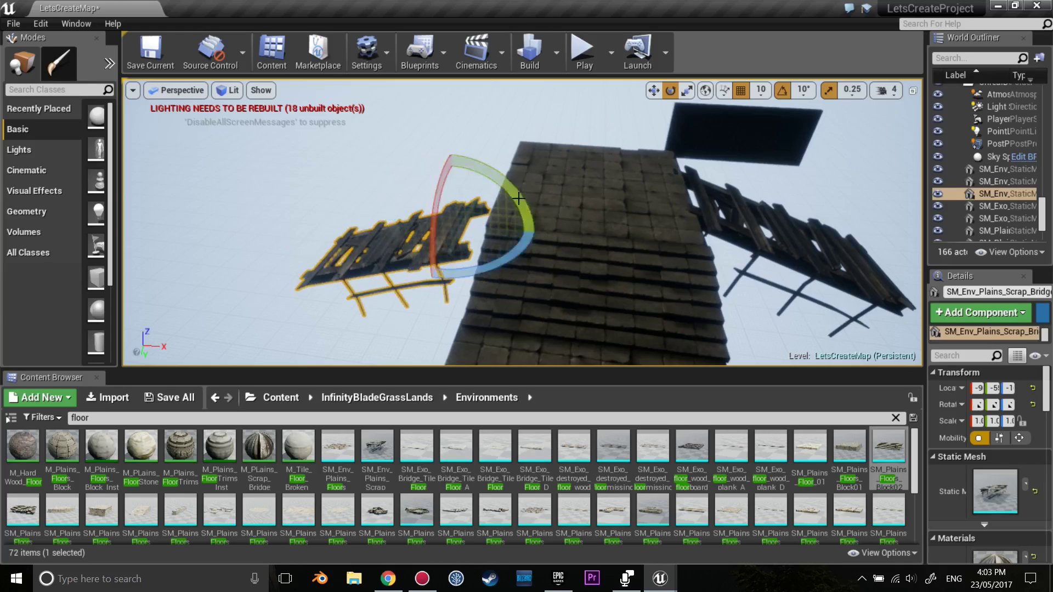
{"action": "right_click_drag", "start_coordinate": [518, 198], "coordinate": [462, 243]}
{"action": "key", "text": "w"}
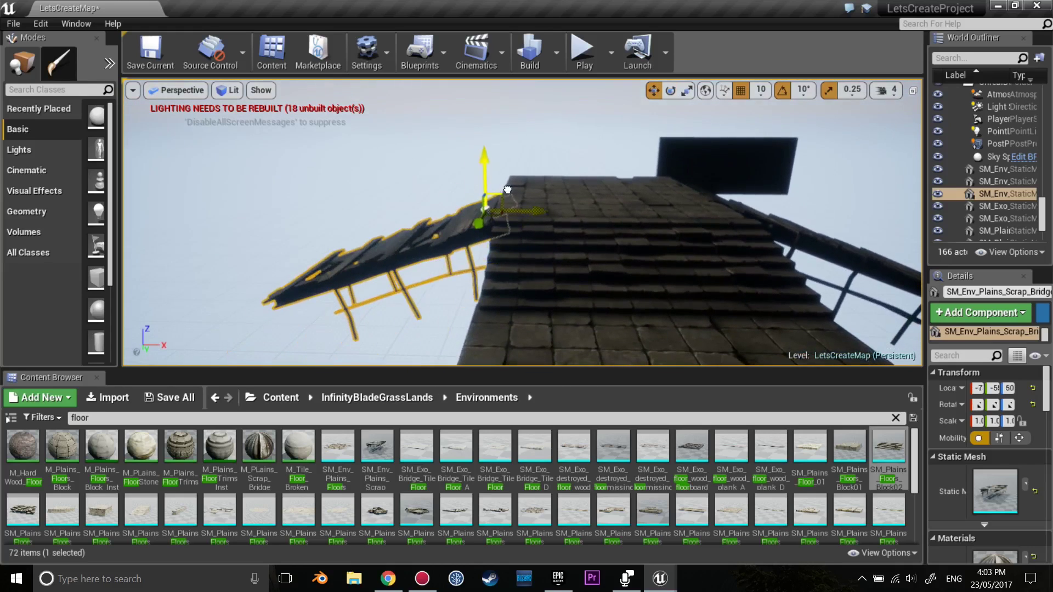
{"action": "left_click_drag", "start_coordinate": [507, 190], "coordinate": [507, 182]}
{"action": "right_click_drag", "start_coordinate": [507, 182], "coordinate": [510, 142]}
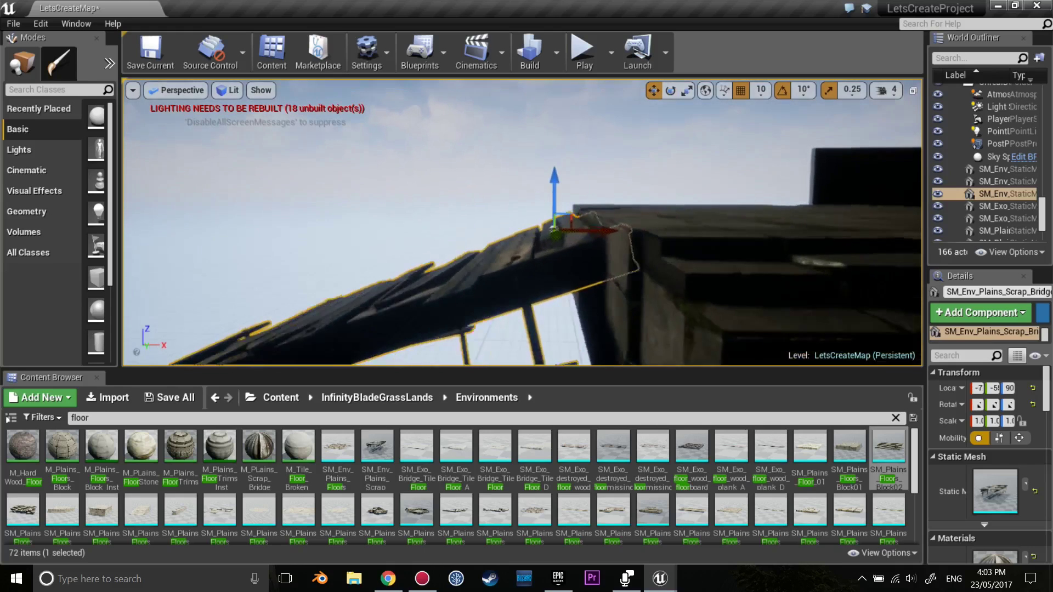
{"action": "mouse_move", "coordinate": [522, 222]}
{"action": "right_mouse_down"}
{"action": "mouse_move", "coordinate": [504, 222]}
{"action": "mouse_move", "coordinate": [537, 222]}
{"action": "right_mouse_up"}
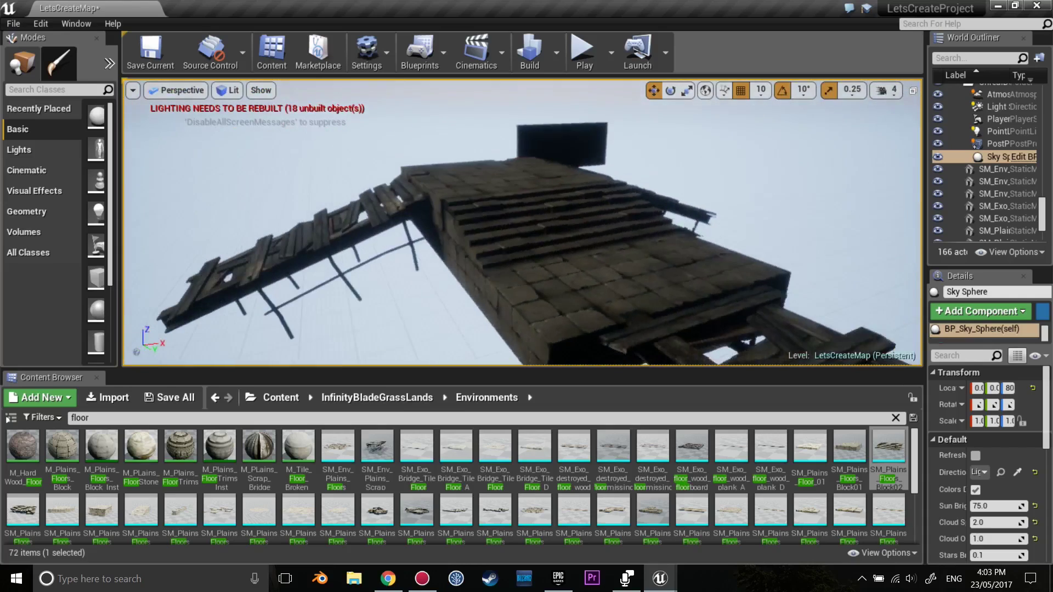
{"action": "right_click_drag", "start_coordinate": [552, 176], "coordinate": [551, 176]}
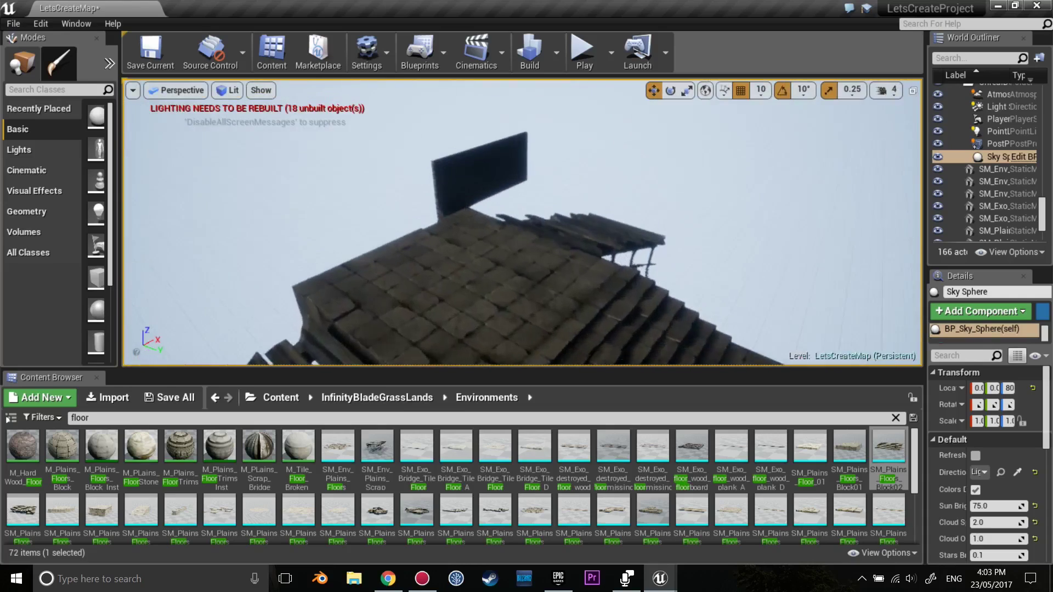
{"action": "left_click", "coordinate": [552, 175]}
{"action": "key", "text": "e"}
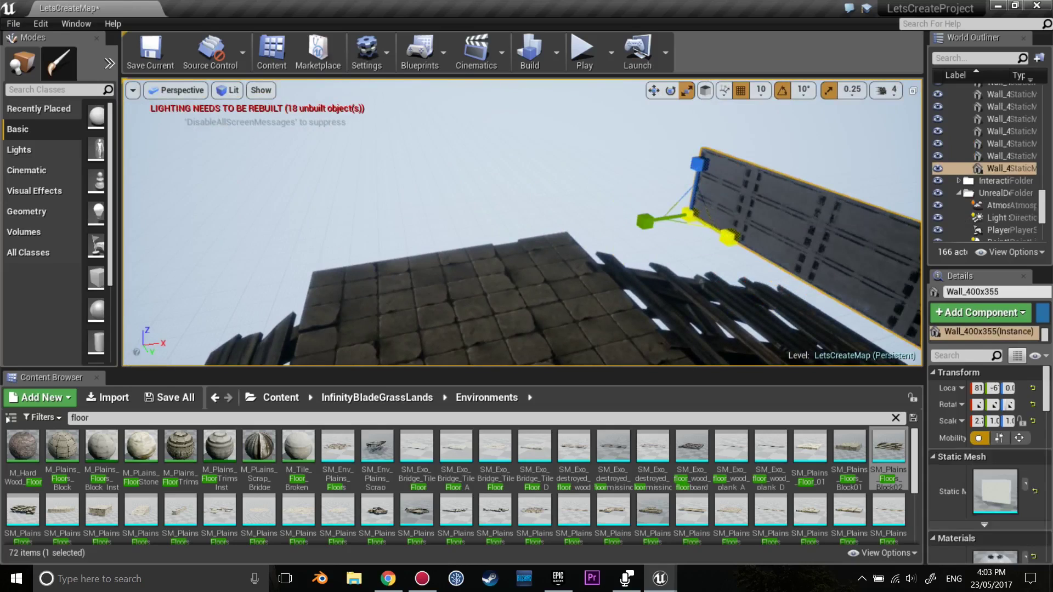
Step: Move the tech wall left, then duplicate it along X and slide the copy sideways
{"action": "left_click_drag", "start_coordinate": [712, 218], "coordinate": [356, 163]}
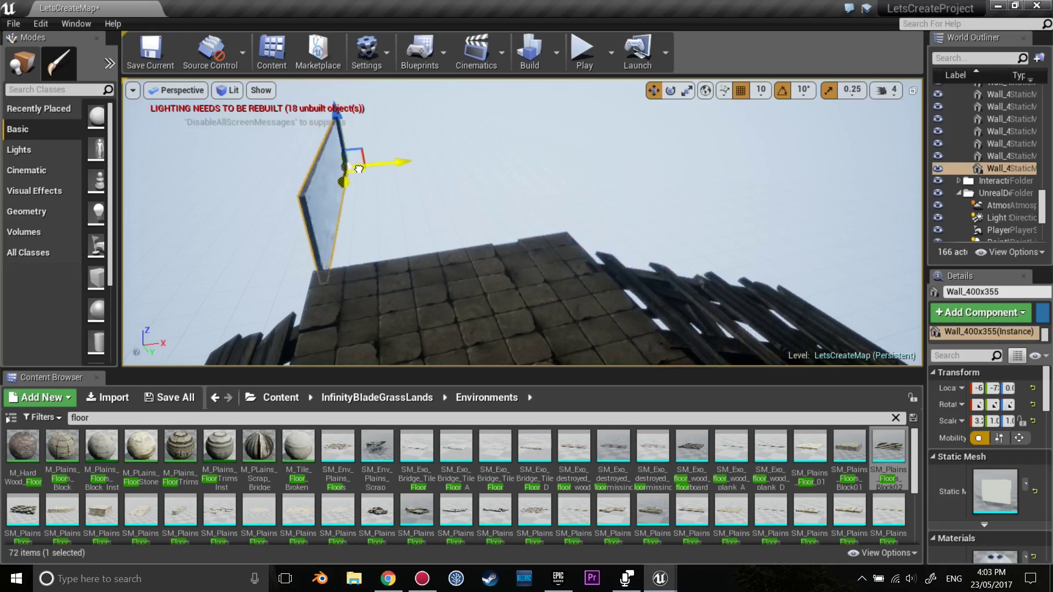
{"action": "mouse_move", "coordinate": [526, 219]}
{"action": "right_mouse_down"}
{"action": "mouse_move", "coordinate": [754, 215]}
{"action": "mouse_move", "coordinate": [436, 182]}
{"action": "right_mouse_up"}
{"action": "mouse_move", "coordinate": [422, 190]}
{"action": "left_mouse_down", "text": "alt"}
{"action": "mouse_move", "coordinate": [555, 179]}
{"action": "mouse_move", "coordinate": [538, 207]}
{"action": "mouse_move", "coordinate": [748, 210]}
{"action": "left_mouse_up", "text": "alt"}
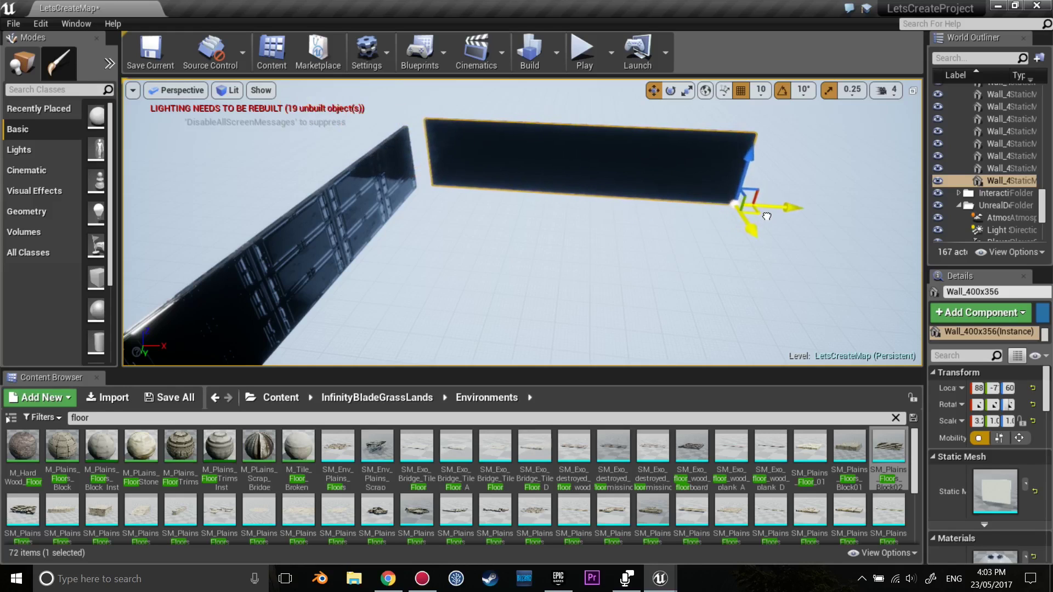
{"action": "right_click_drag", "start_coordinate": [766, 216], "coordinate": [766, 216]}
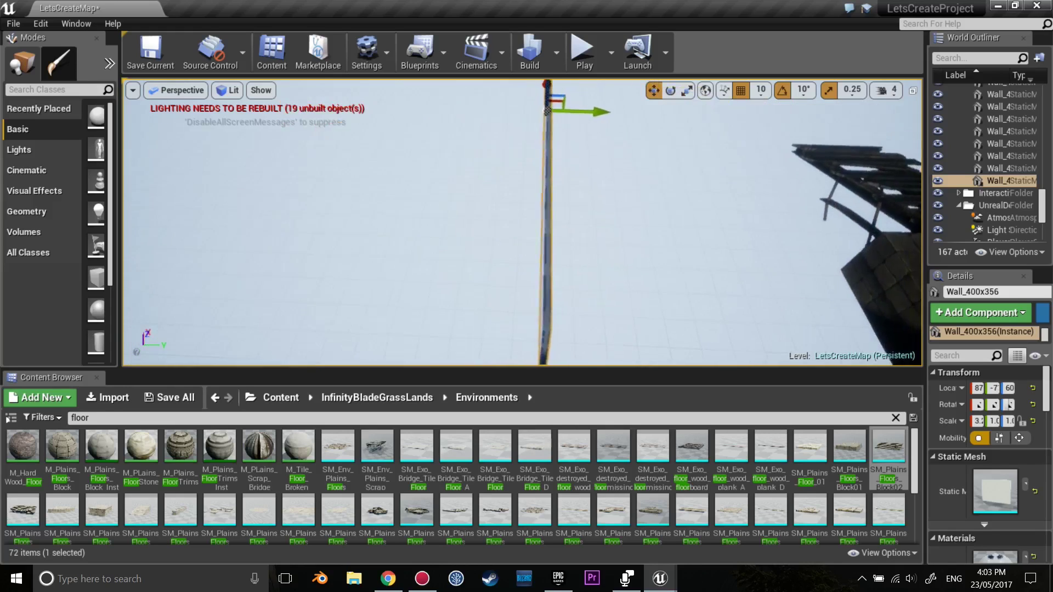
{"action": "right_click_drag", "start_coordinate": [562, 122], "coordinate": [562, 122]}
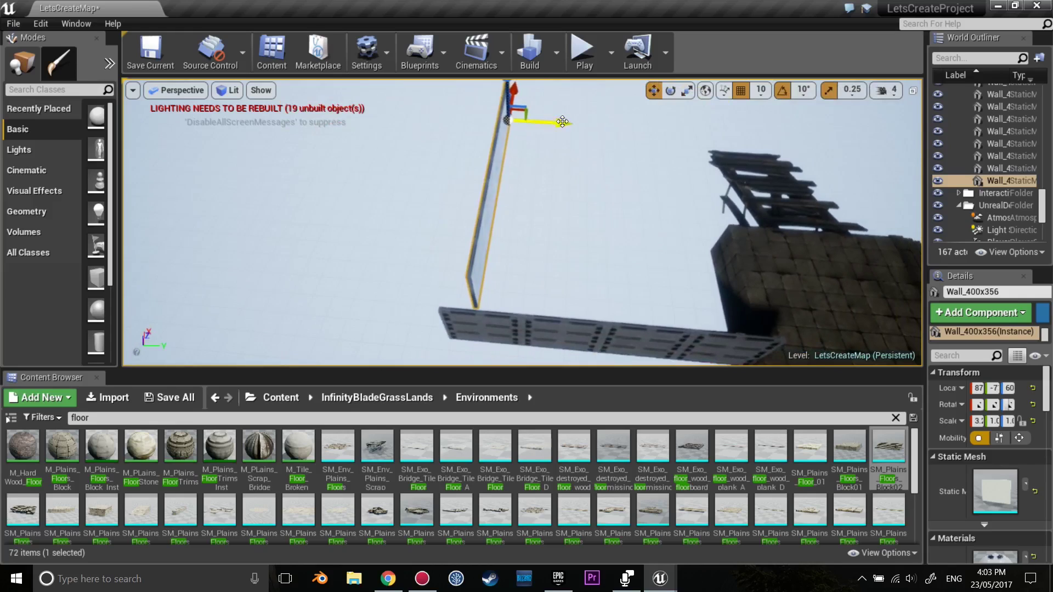
{"action": "left_click_drag", "start_coordinate": [563, 122], "coordinate": [494, 118]}
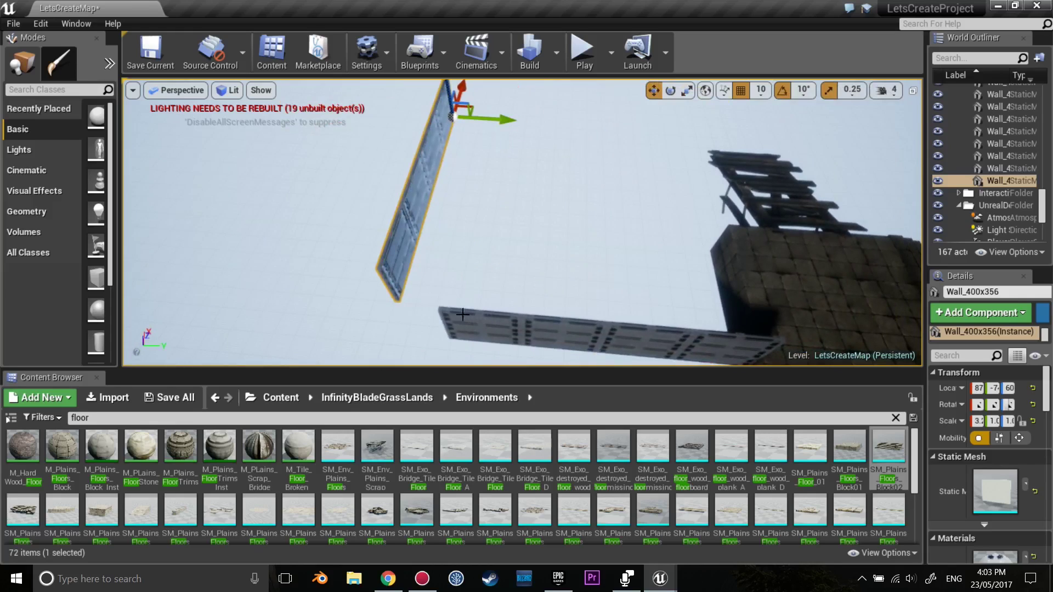
Step: Select floor block Block6 from beneath the platforms
{"action": "left_click", "coordinate": [435, 193]}
{"action": "right_click_drag", "start_coordinate": [435, 193], "coordinate": [662, 277]}
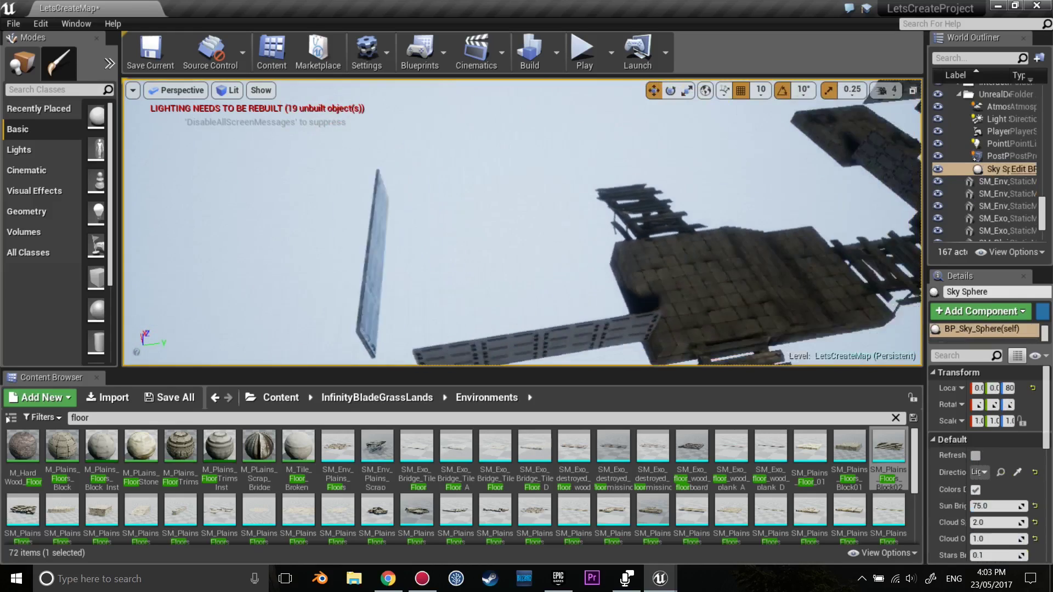
{"action": "left_click", "coordinate": [631, 268]}
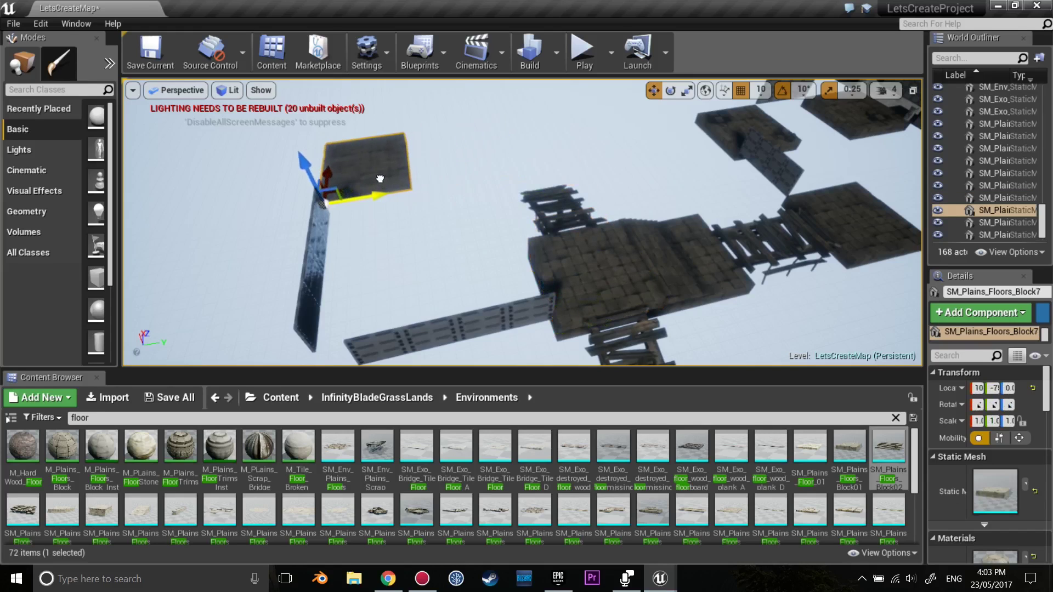
Step: Slide the floor block along X until it meets the wall
{"action": "key", "text": "f"}
{"action": "right_click_drag", "start_coordinate": [380, 179], "coordinate": [605, 180]}
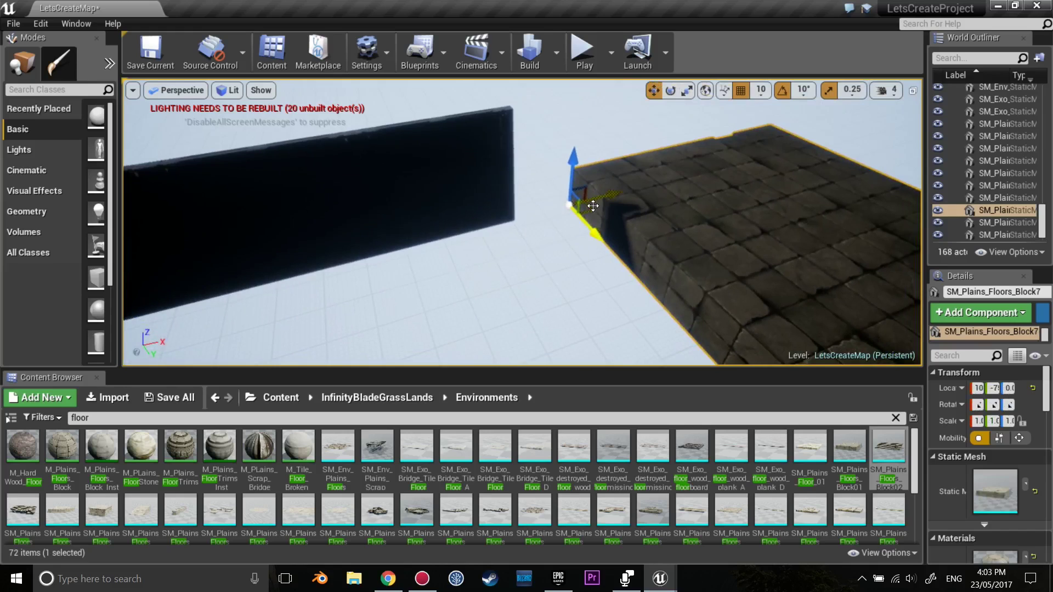
{"action": "left_click_drag", "start_coordinate": [592, 206], "coordinate": [537, 248]}
{"action": "mouse_move", "coordinate": [529, 242]}
{"action": "right_mouse_down"}
{"action": "mouse_move", "coordinate": [529, 164]}
{"action": "mouse_move", "coordinate": [478, 234]}
{"action": "right_mouse_up"}
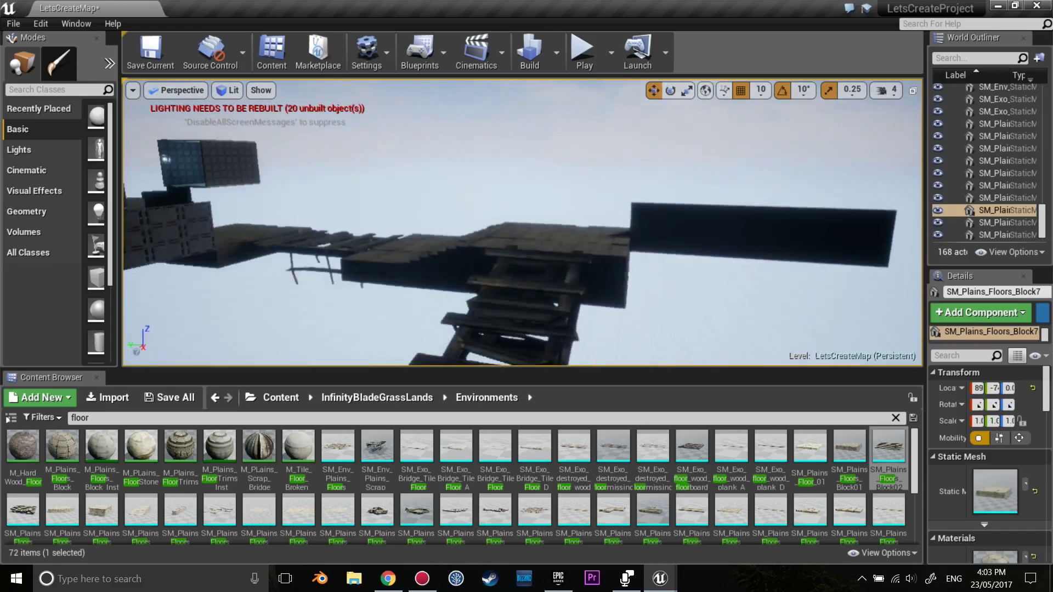
Step: Raise both dark walls higher together
{"action": "left_click", "coordinate": [679, 230], "text": "ctrl"}
{"action": "right_click_drag", "start_coordinate": [680, 230], "coordinate": [764, 295]}
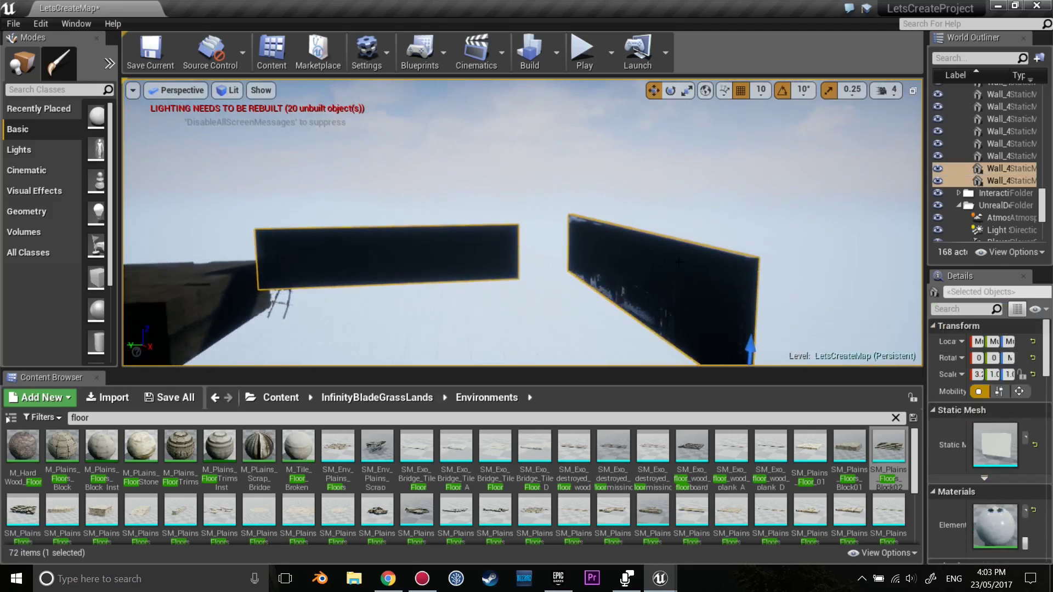
{"action": "left_click_drag", "start_coordinate": [763, 270], "coordinate": [773, 237]}
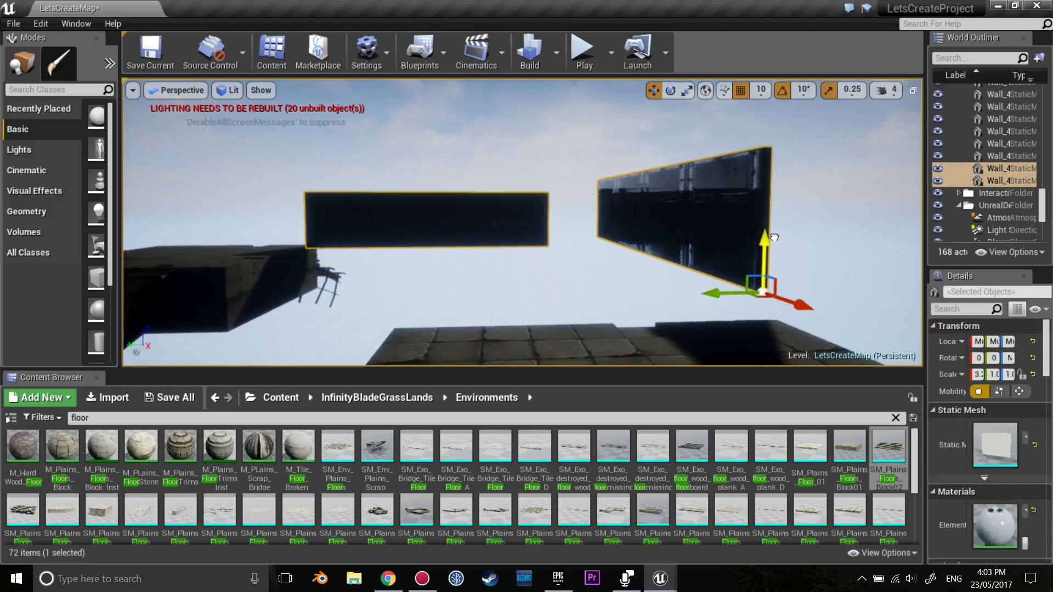
{"action": "right_click_drag", "start_coordinate": [778, 245], "coordinate": [641, 194]}
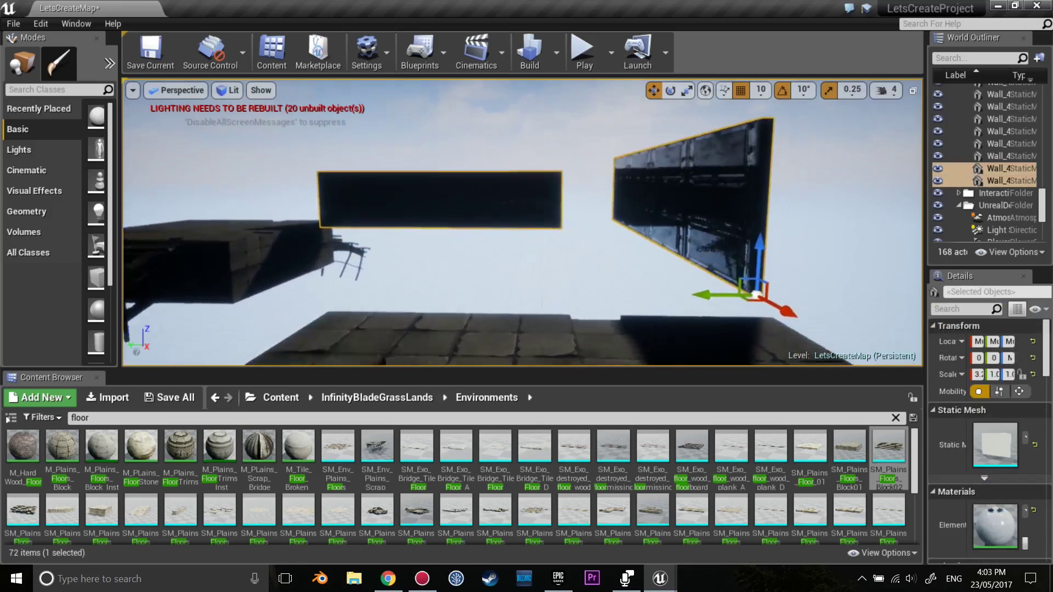
Step: Select the right wall, check it, and start playing the level
{"action": "left_click", "coordinate": [641, 194]}
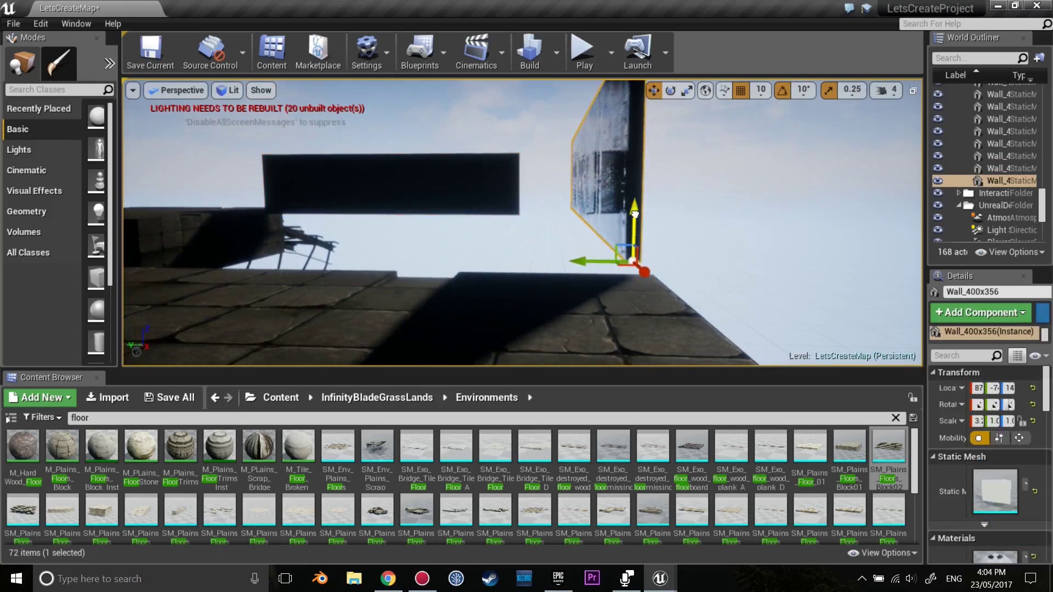
{"action": "right_click_drag", "start_coordinate": [593, 274], "coordinate": [593, 274]}
{"action": "right_click_drag", "start_coordinate": [535, 148], "coordinate": [535, 148]}
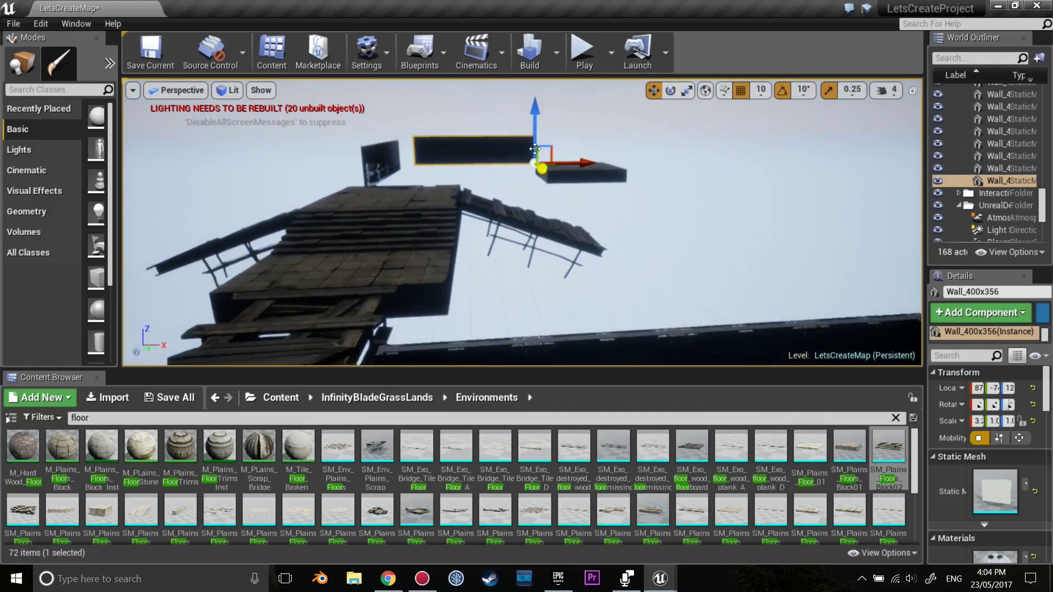
{"action": "left_click", "coordinate": [582, 51]}
Step: Fly full-screen past the walls, wooden tower and dark panel, then end the play session
{"action": "key", "text": "F11"}
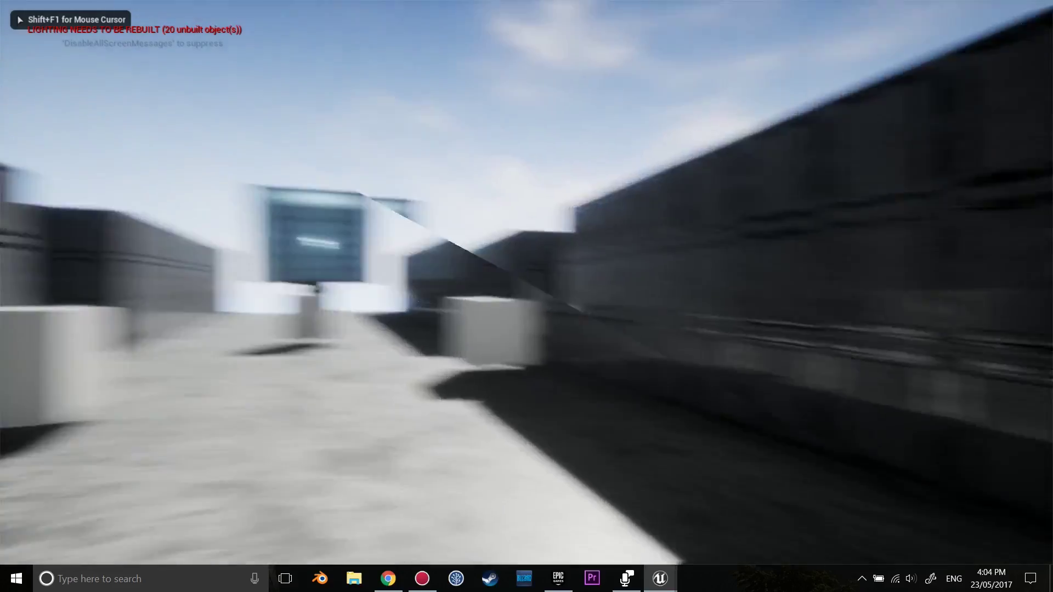
{"action": "key", "text": "w"}
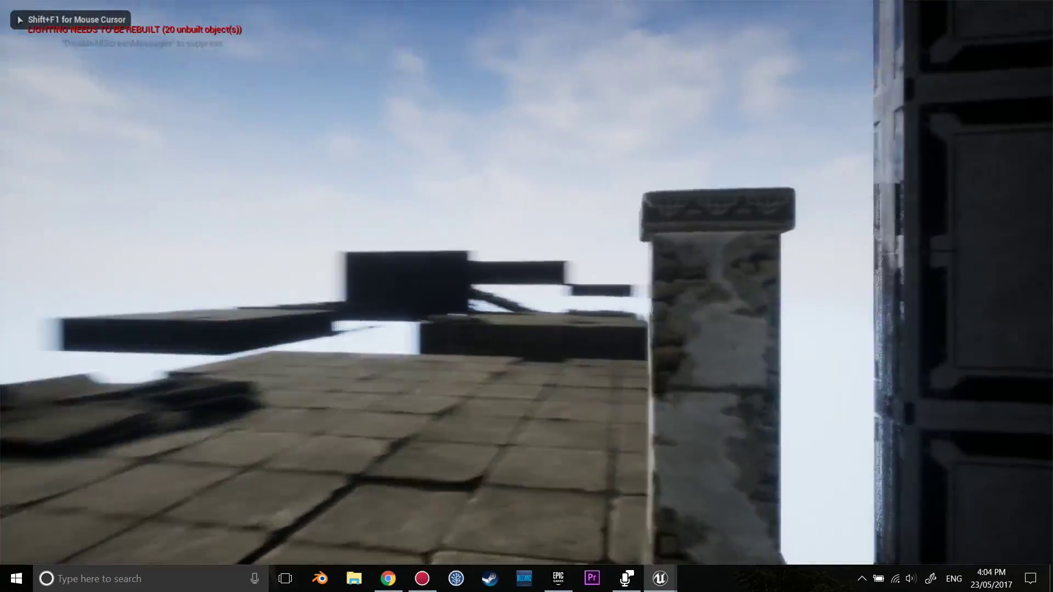
{"action": "key", "text": "w"}
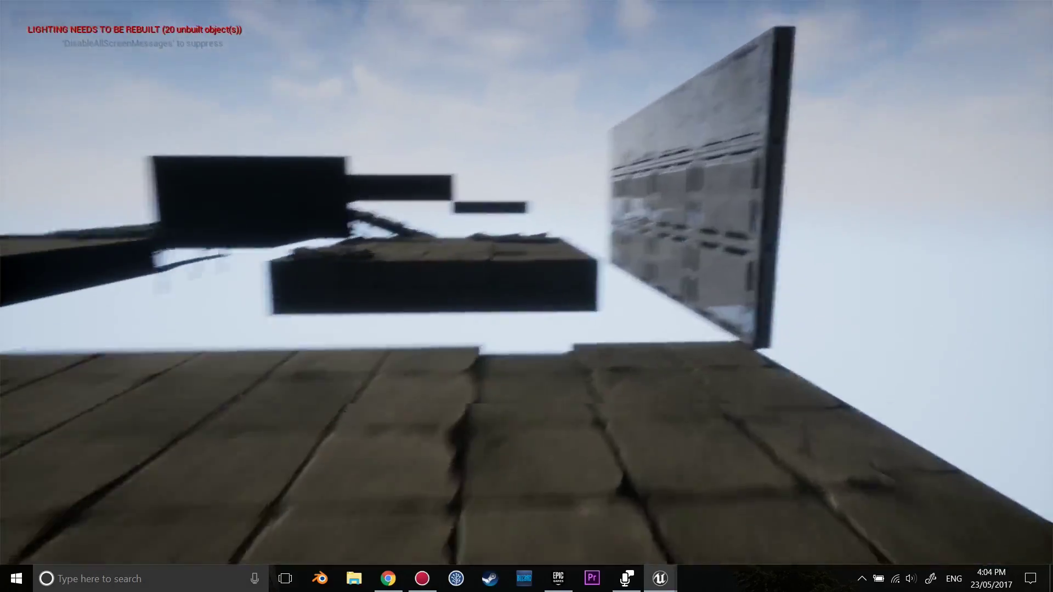
{"action": "key", "text": "w"}
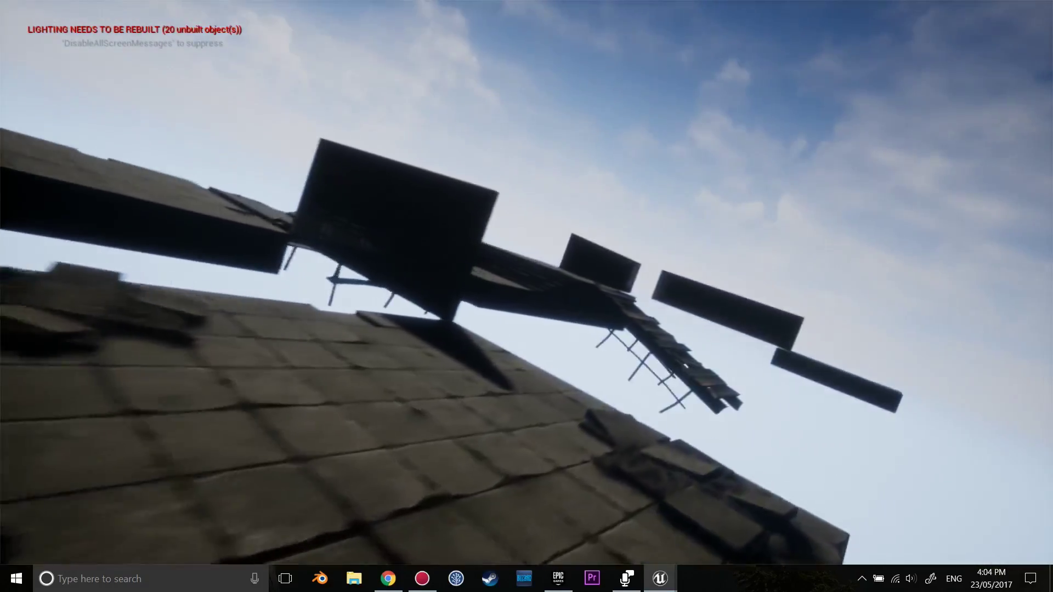
{"action": "key", "text": "w"}
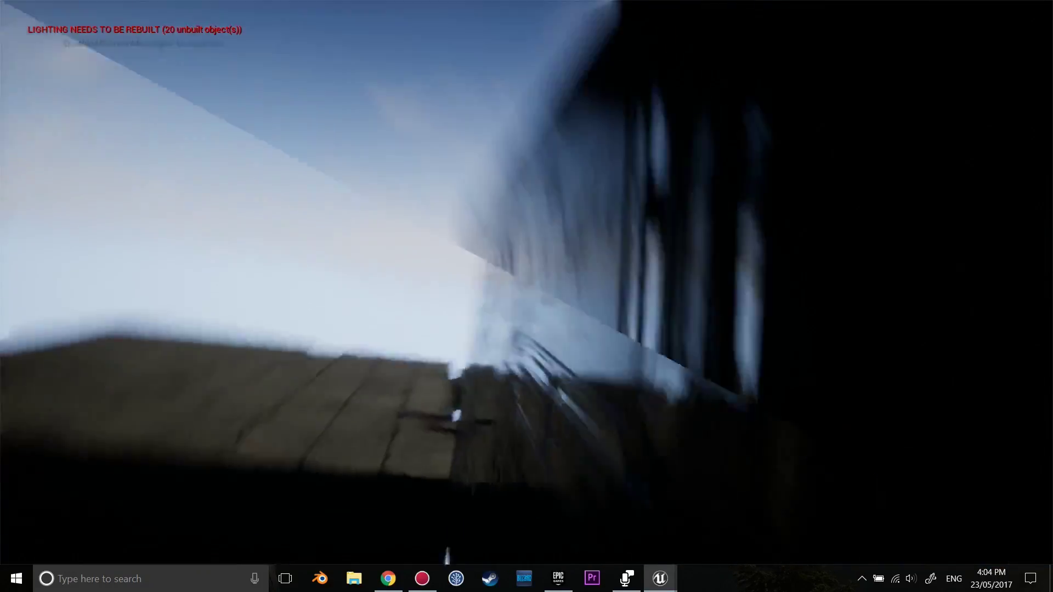
{"action": "key", "text": "w"}
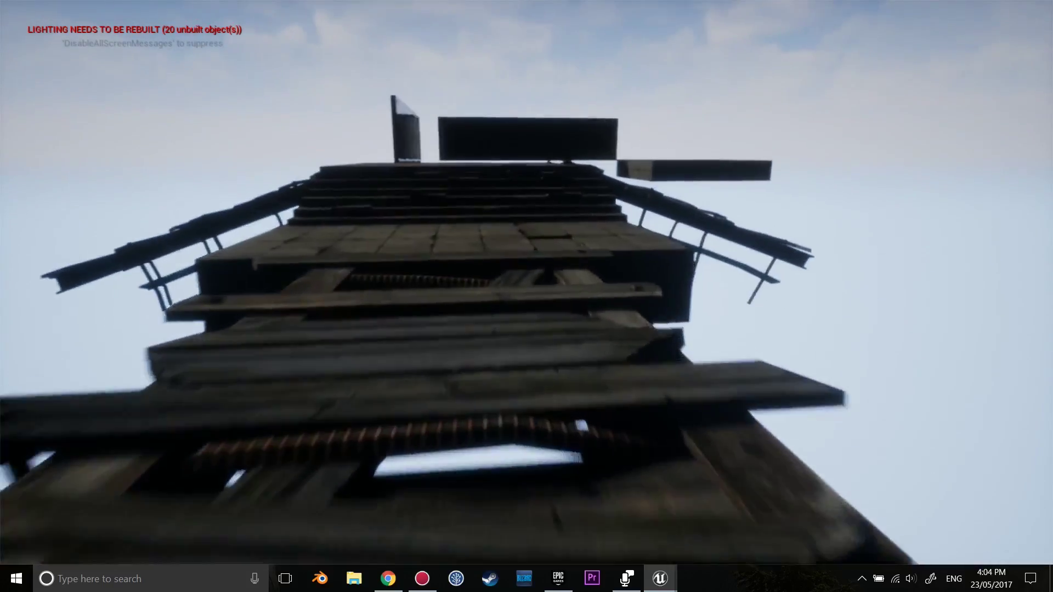
{"action": "key", "text": "w"}
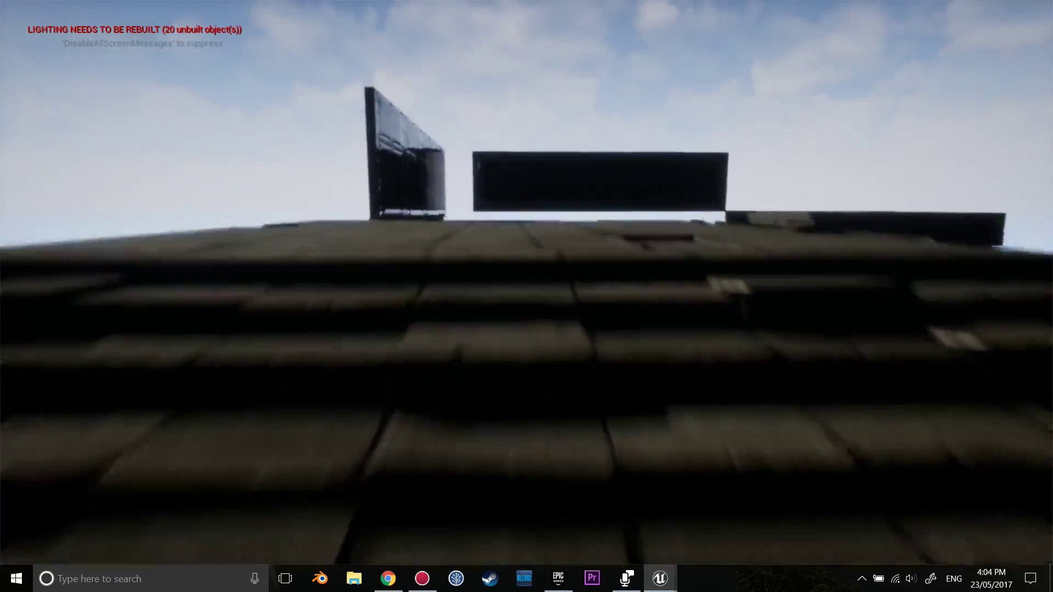
{"action": "key", "text": "w"}
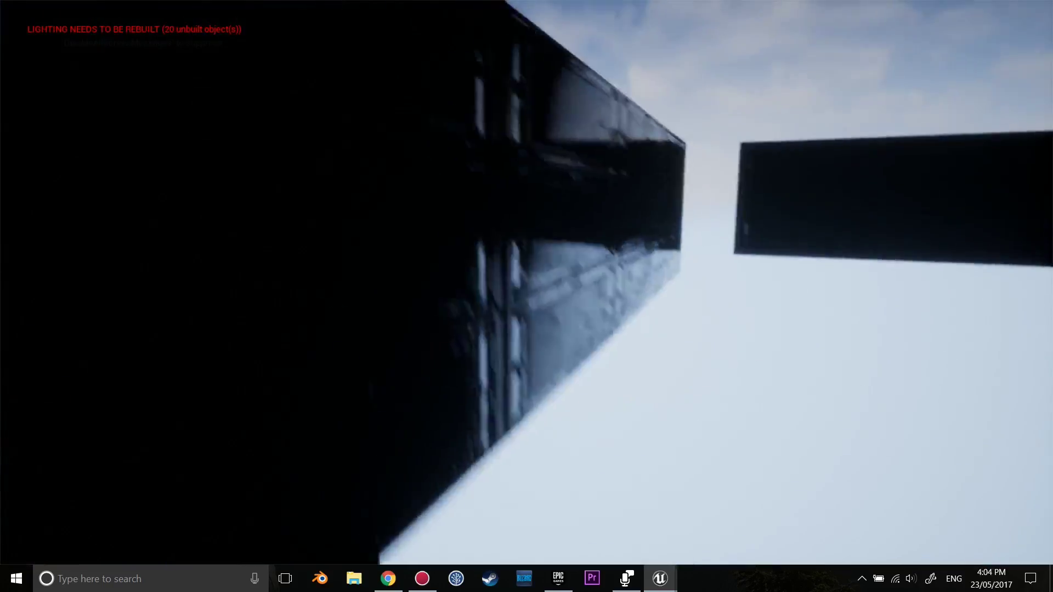
{"action": "key", "text": "w"}
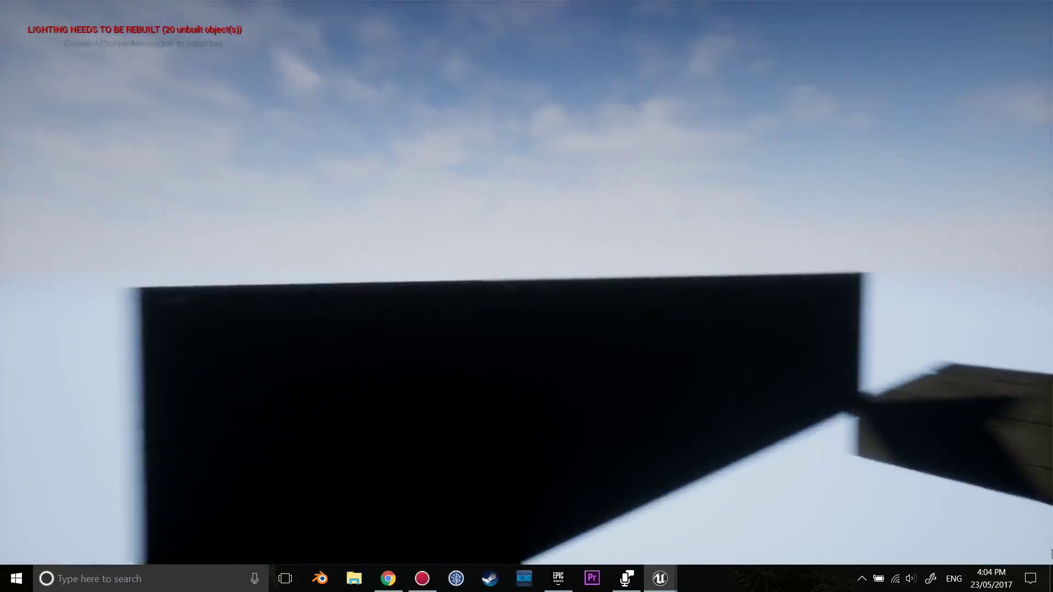
{"action": "key", "text": "w"}
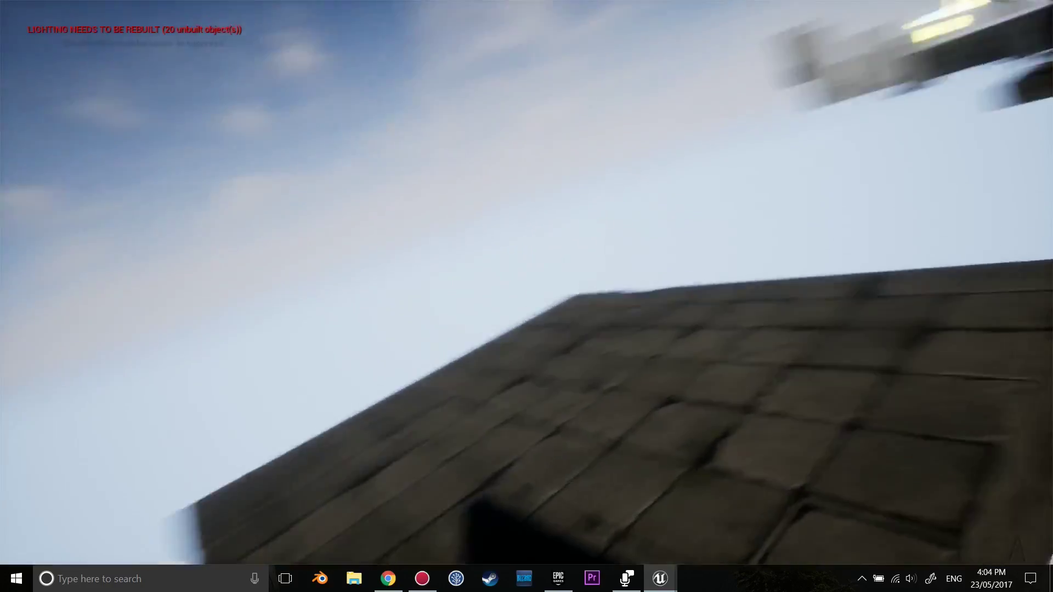
{"action": "key", "text": "Escape"}
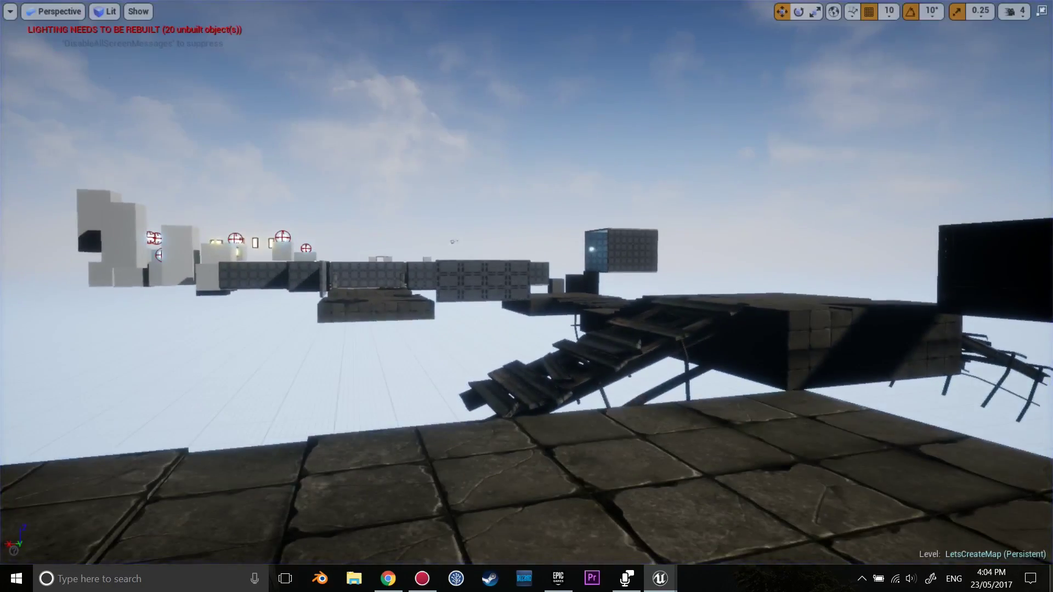
Step: Restore the full editor layout and drag the splitter down for a taller viewport
{"action": "key", "text": "F11"}
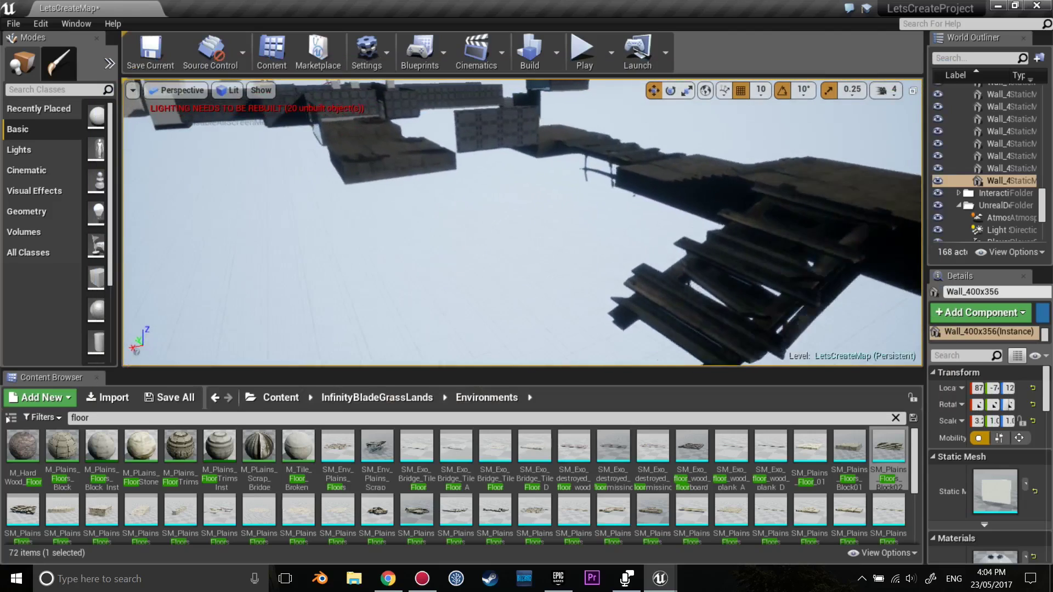
{"action": "right_click_drag", "start_coordinate": [582, 365], "coordinate": [582, 365]}
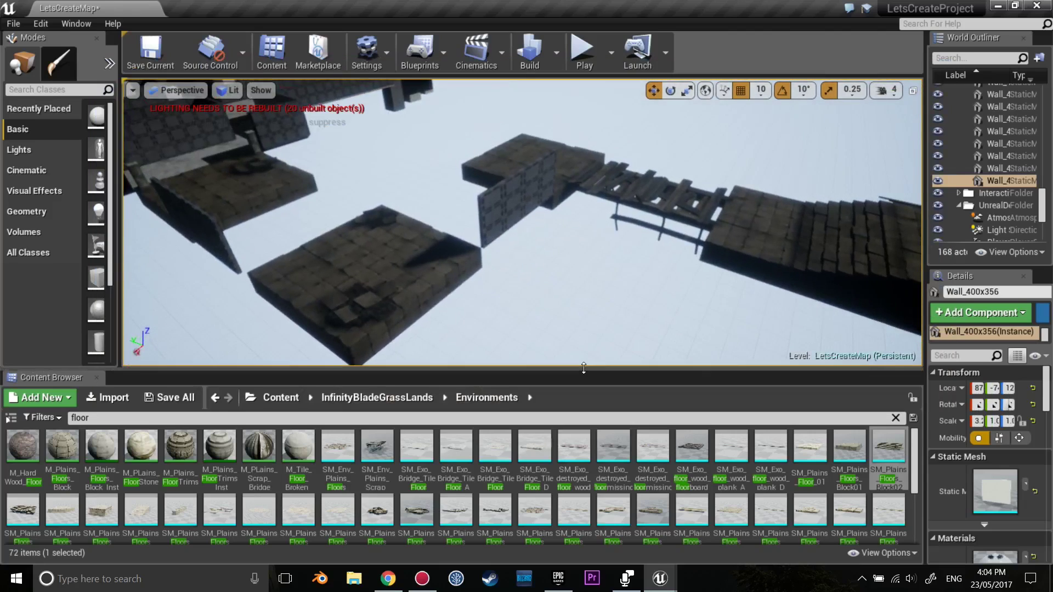
{"action": "left_click_drag", "start_coordinate": [583, 368], "coordinate": [583, 396]}
{"action": "right_click_drag", "start_coordinate": [496, 329], "coordinate": [376, 93]}
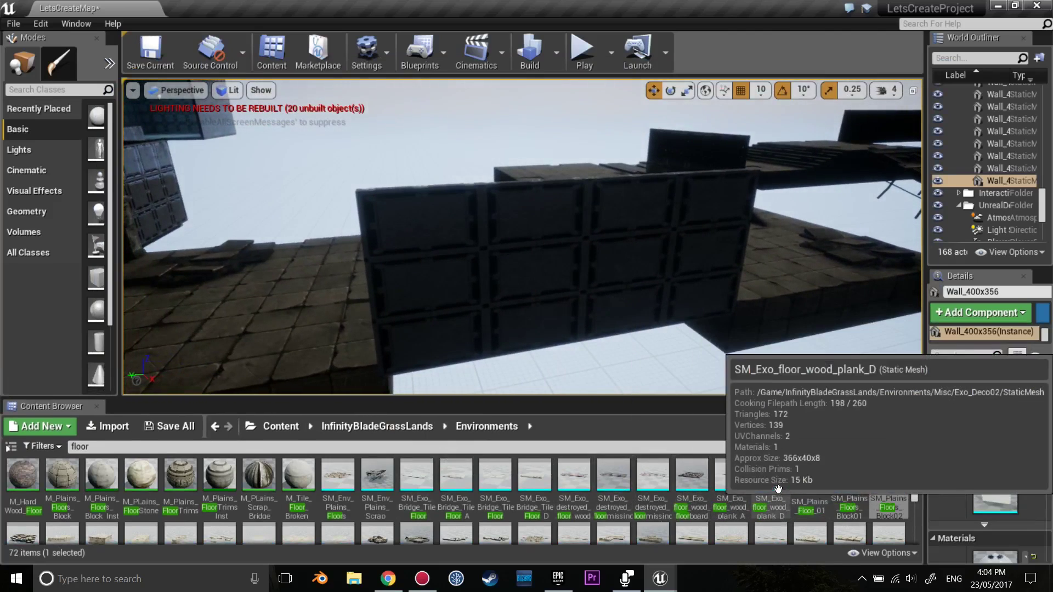
Step: Test-place a wooden plank mesh on the stone floor, then delete it
{"action": "left_click_drag", "start_coordinate": [778, 489], "coordinate": [341, 318]}
{"action": "right_click_drag", "start_coordinate": [357, 321], "coordinate": [357, 321]}
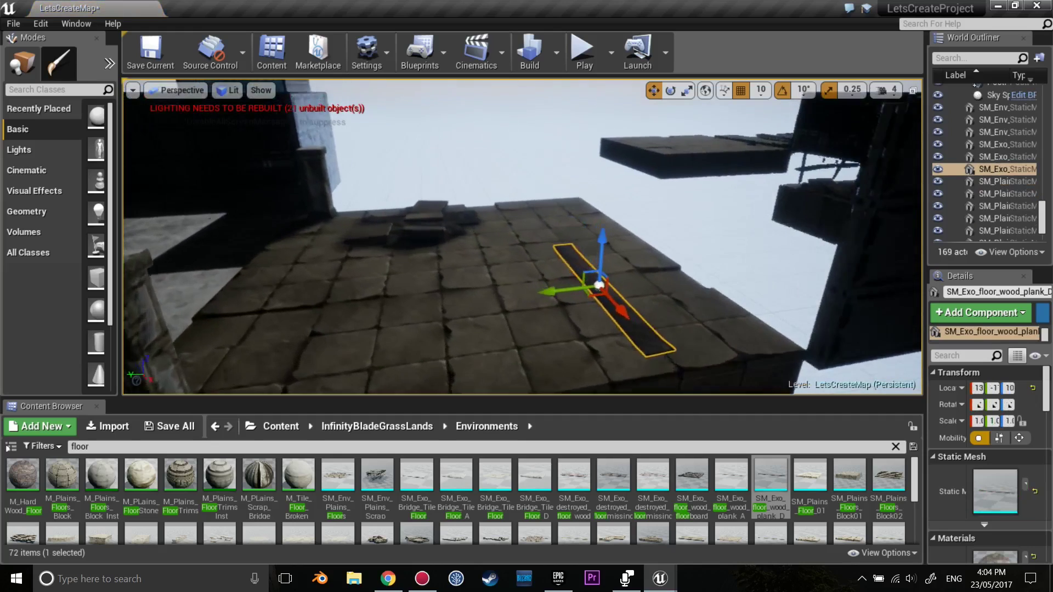
{"action": "key", "text": "Delete"}
{"action": "scroll", "coordinate": [701, 472], "scroll_direction": "down", "scroll_amount": 2}
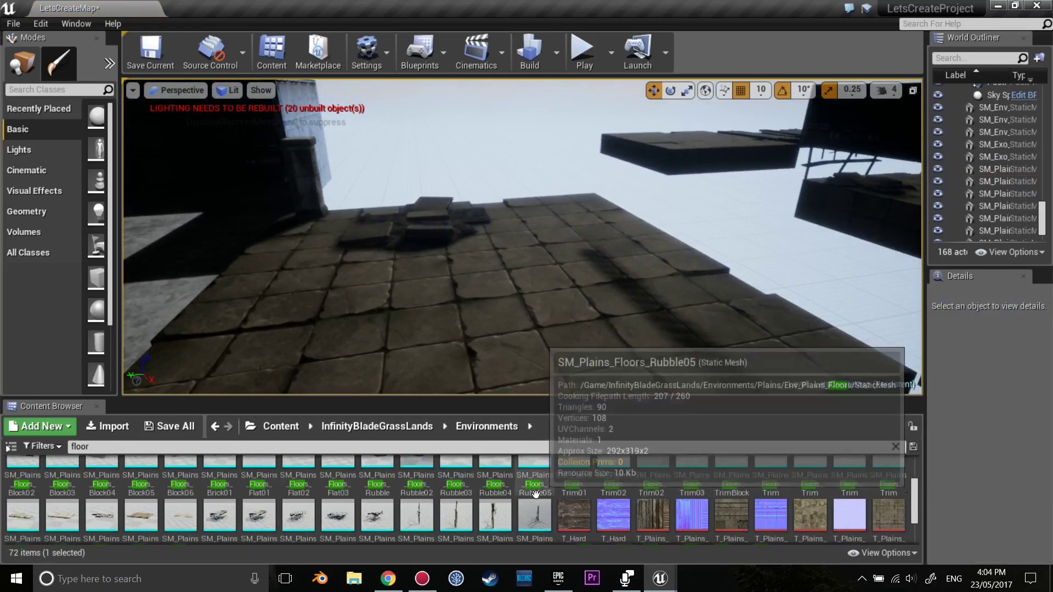
{"action": "scroll", "coordinate": [544, 500], "scroll_direction": "down", "scroll_amount": 2}
Step: Test-place and delete a flat trim floor piece, then go up to InfinityBladeGrassLands
{"action": "mouse_move", "coordinate": [357, 274]}
{"action": "right_mouse_down"}
{"action": "mouse_move", "coordinate": [384, 274]}
{"action": "mouse_move", "coordinate": [347, 417]}
{"action": "right_mouse_up"}
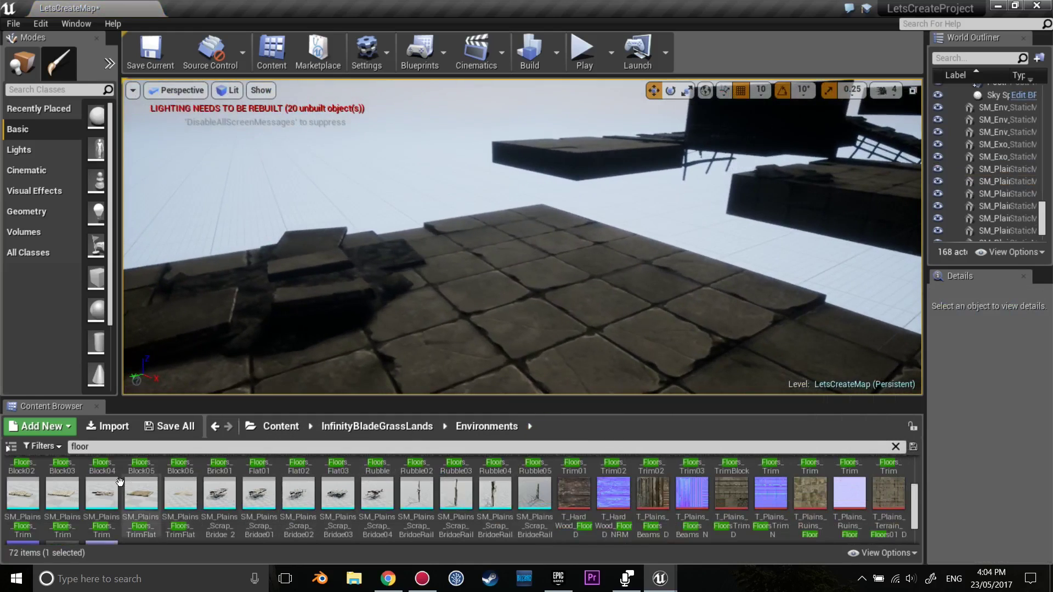
{"action": "left_click_drag", "start_coordinate": [446, 321], "coordinate": [463, 331]}
{"action": "key", "text": "Delete"}
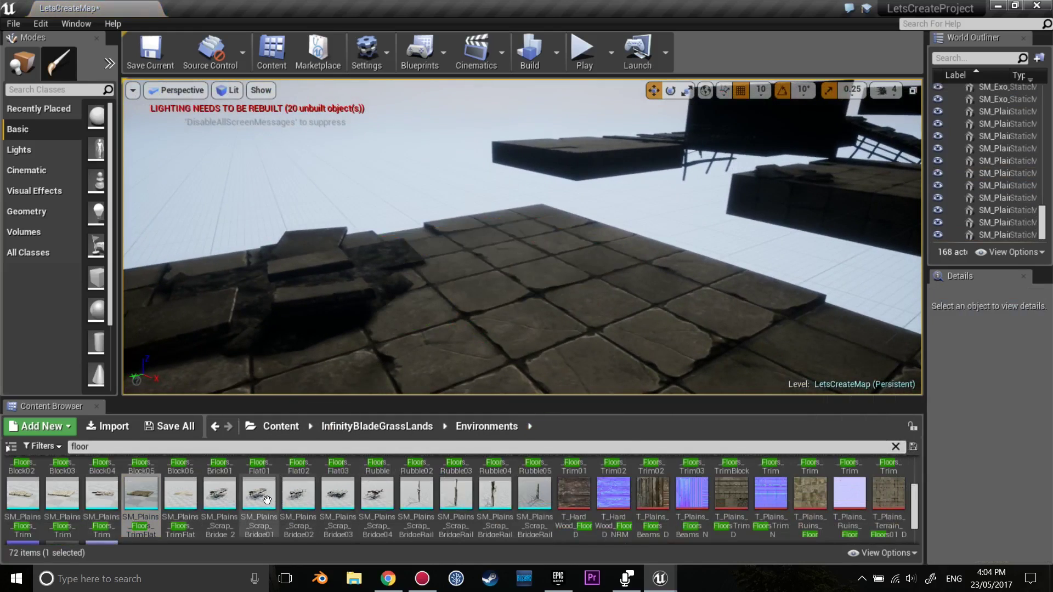
{"action": "scroll", "coordinate": [278, 496], "scroll_direction": "down", "scroll_amount": 1}
{"action": "left_click", "coordinate": [394, 426]}
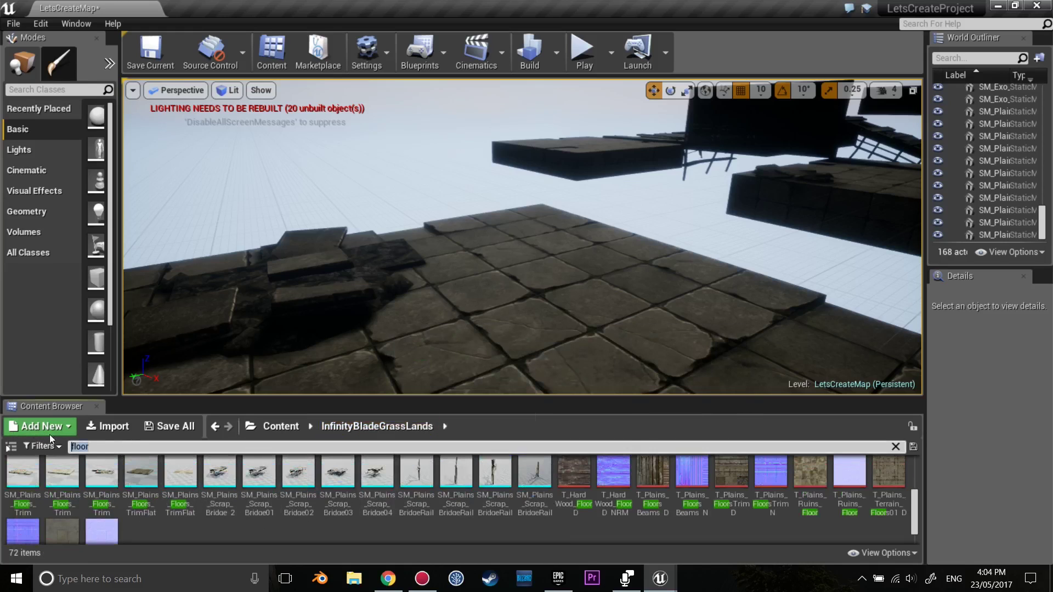
Step: Scale the Exo doorframe column to 1.5, then delete it
{"action": "mouse_move", "coordinate": [520, 235]}
{"action": "right_mouse_down"}
{"action": "mouse_move", "coordinate": [528, 209]}
{"action": "mouse_move", "coordinate": [493, 230]}
{"action": "right_mouse_up"}
{"action": "left_click", "coordinate": [488, 235]}
{"action": "key", "text": "r"}
{"action": "left_click_drag", "start_coordinate": [351, 351], "coordinate": [339, 327]}
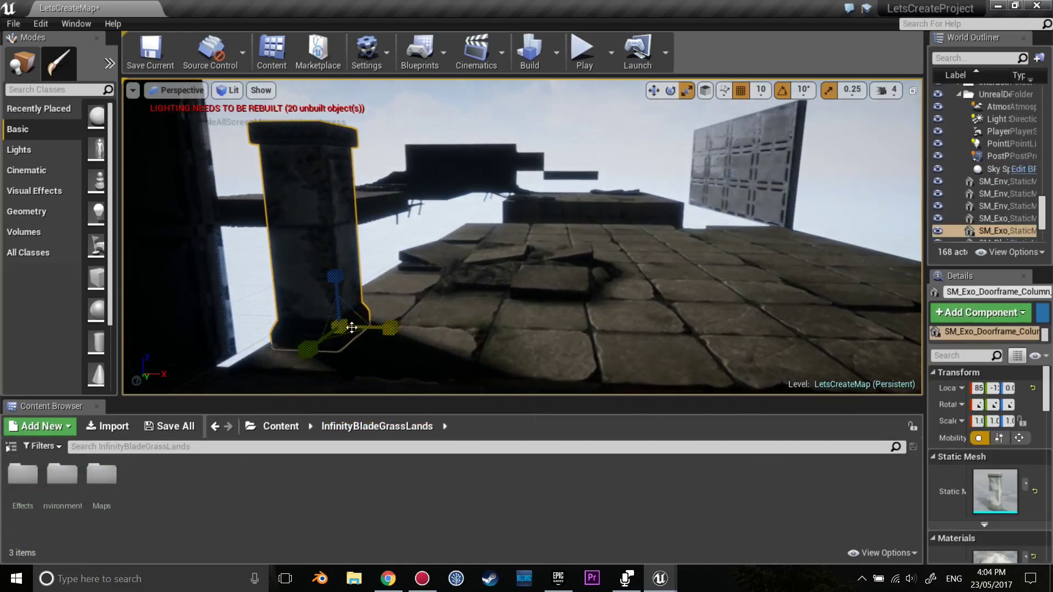
{"action": "mouse_move", "coordinate": [521, 246]}
{"action": "right_mouse_down"}
{"action": "mouse_move", "coordinate": [533, 263]}
{"action": "mouse_move", "coordinate": [690, 279]}
{"action": "right_mouse_up"}
{"action": "key", "text": "w"}
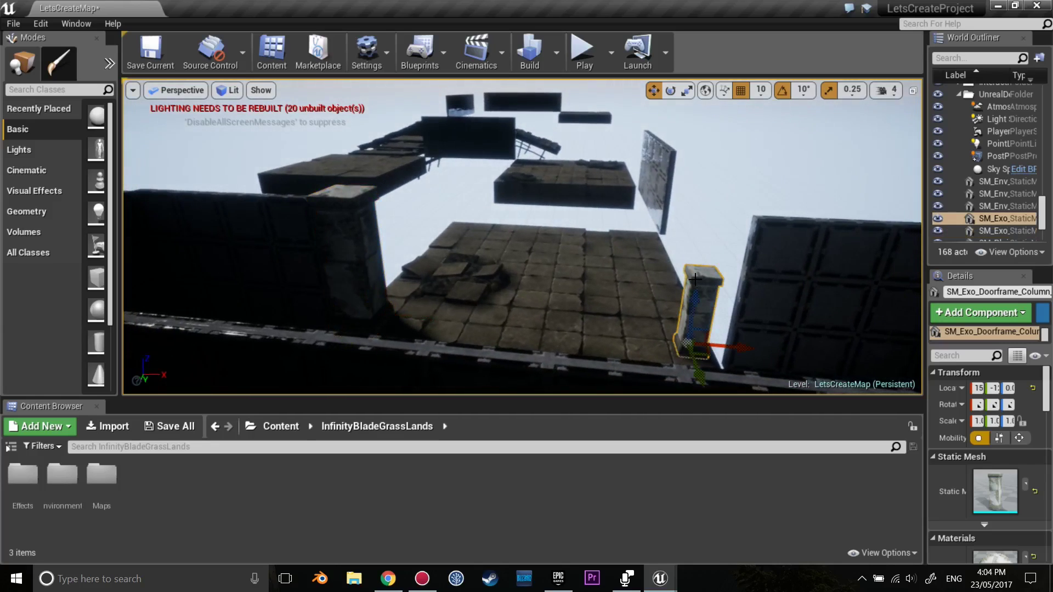
{"action": "key", "text": "Delete"}
Step: Inspect another doorframe column, deselect it, and turn the view to the metal wall panel
{"action": "left_click", "coordinate": [366, 258]}
{"action": "right_click_drag", "start_coordinate": [366, 258], "coordinate": [356, 246]}
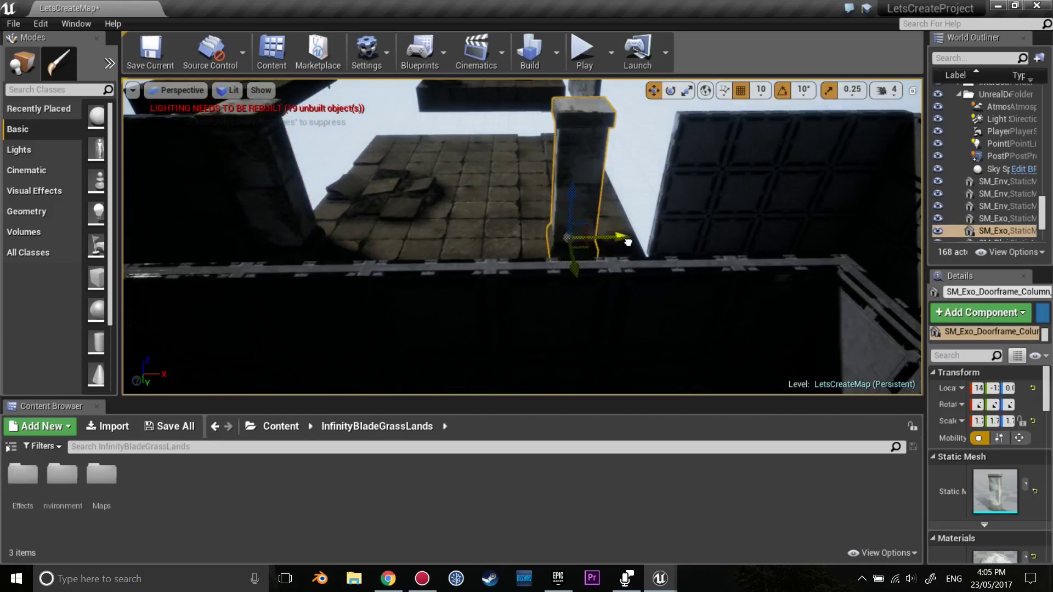
{"action": "mouse_move", "coordinate": [675, 234]}
{"action": "right_mouse_down"}
{"action": "mouse_move", "coordinate": [615, 288]}
{"action": "mouse_move", "coordinate": [549, 236]}
{"action": "right_mouse_up"}
{"action": "left_click", "coordinate": [494, 165]}
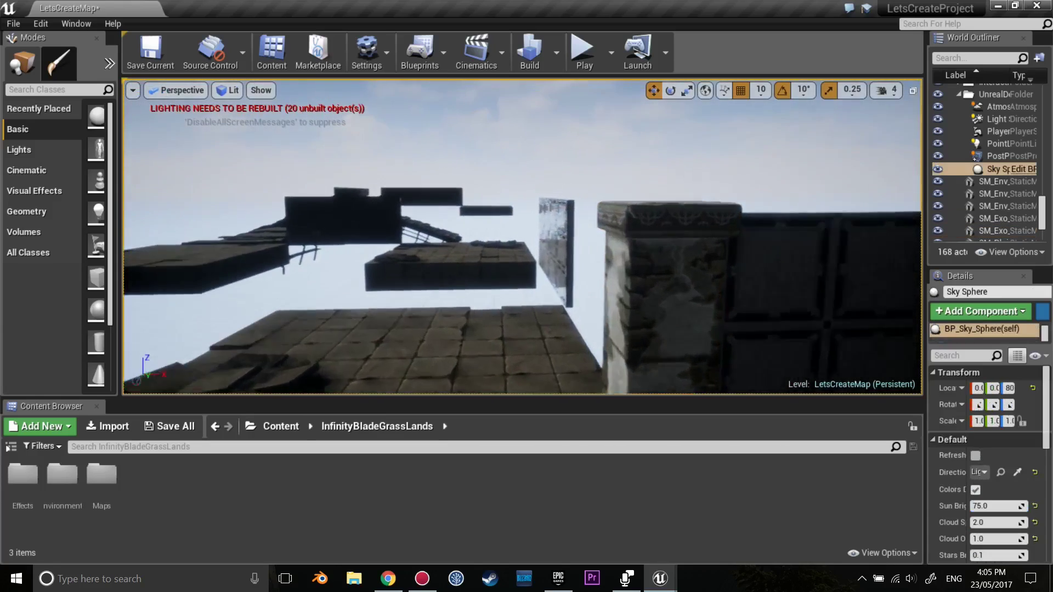
{"action": "right_click_drag", "start_coordinate": [493, 165], "coordinate": [537, 142]}
{"action": "right_click_drag", "start_coordinate": [503, 280], "coordinate": [502, 280]}
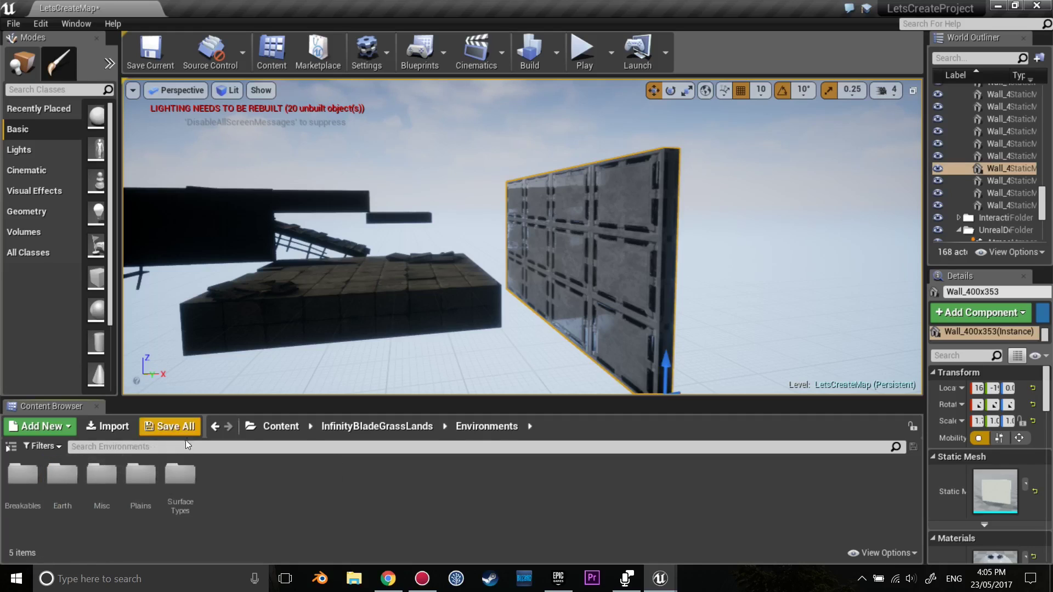
Step: Search 'wall' and place a short straight stone wall stretched to 3.3 height
{"action": "type", "text": "wall"}
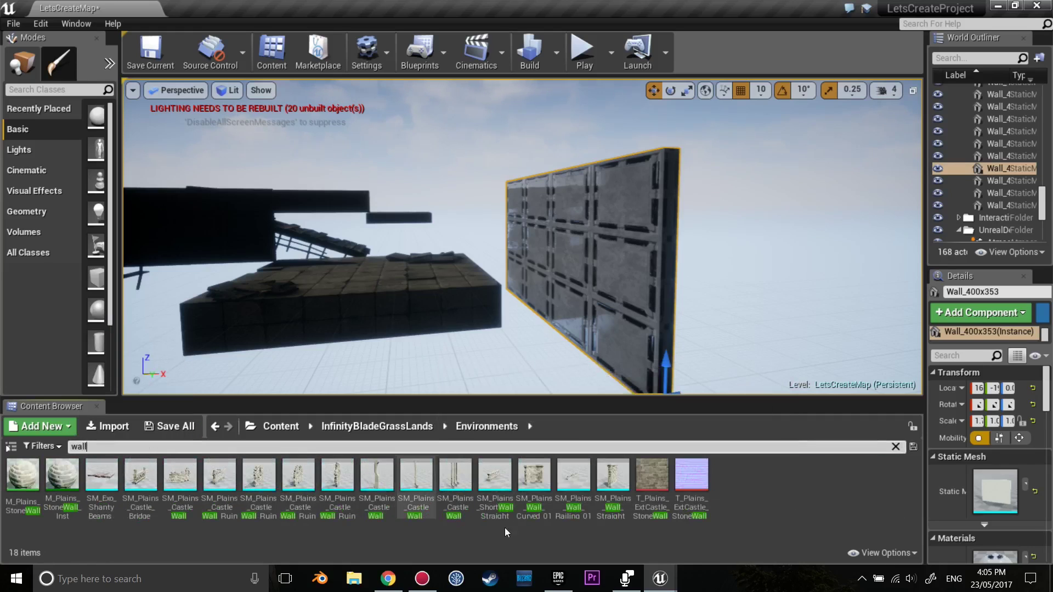
{"action": "right_click_drag", "start_coordinate": [503, 281], "coordinate": [503, 280]}
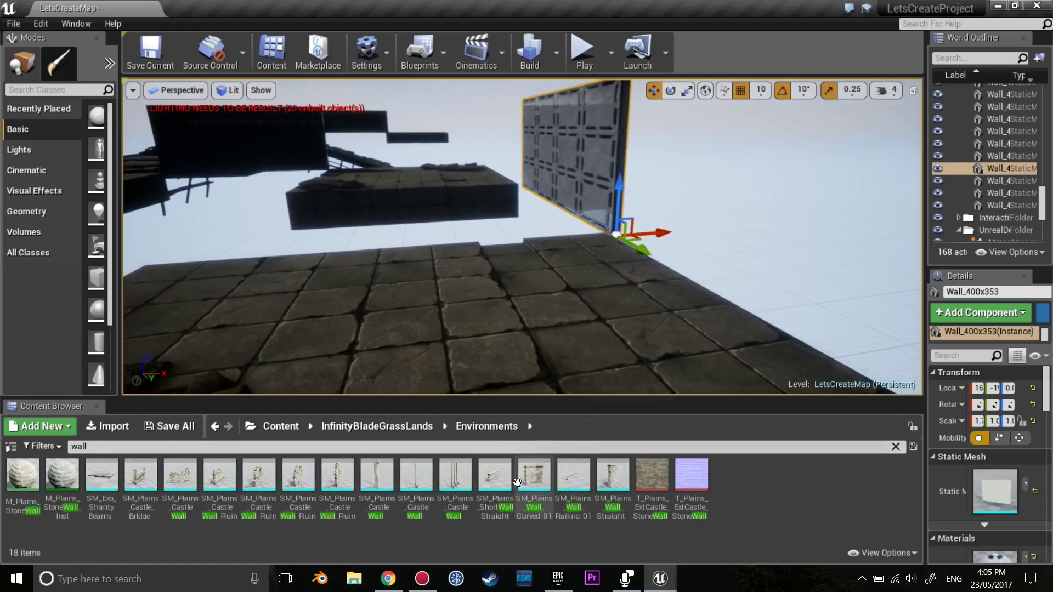
{"action": "left_click_drag", "start_coordinate": [475, 304], "coordinate": [630, 338]}
{"action": "key", "text": "f"}
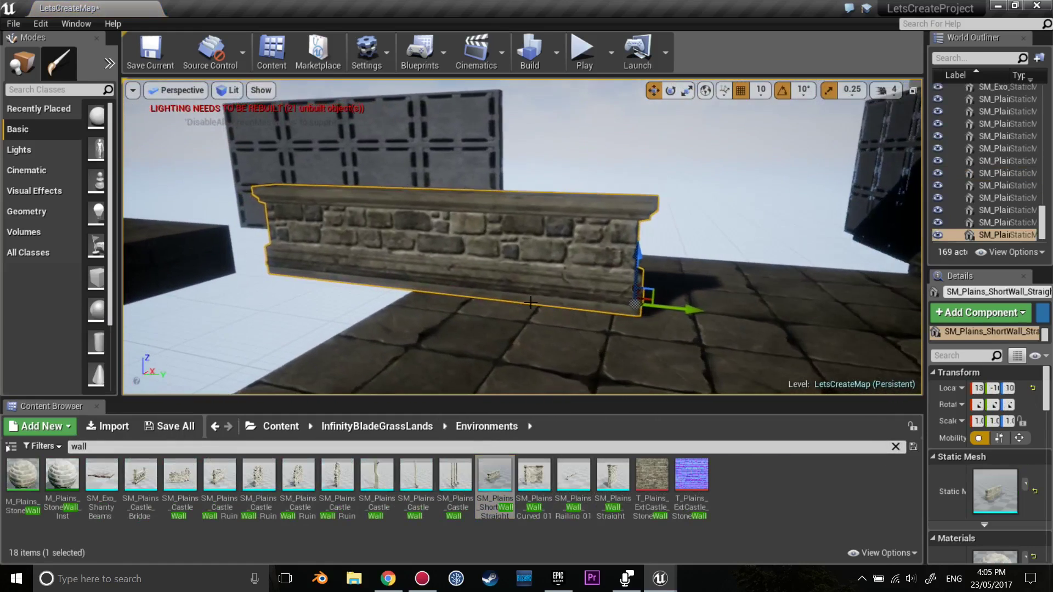
{"action": "left_click_drag", "start_coordinate": [642, 248], "coordinate": [543, 258]}
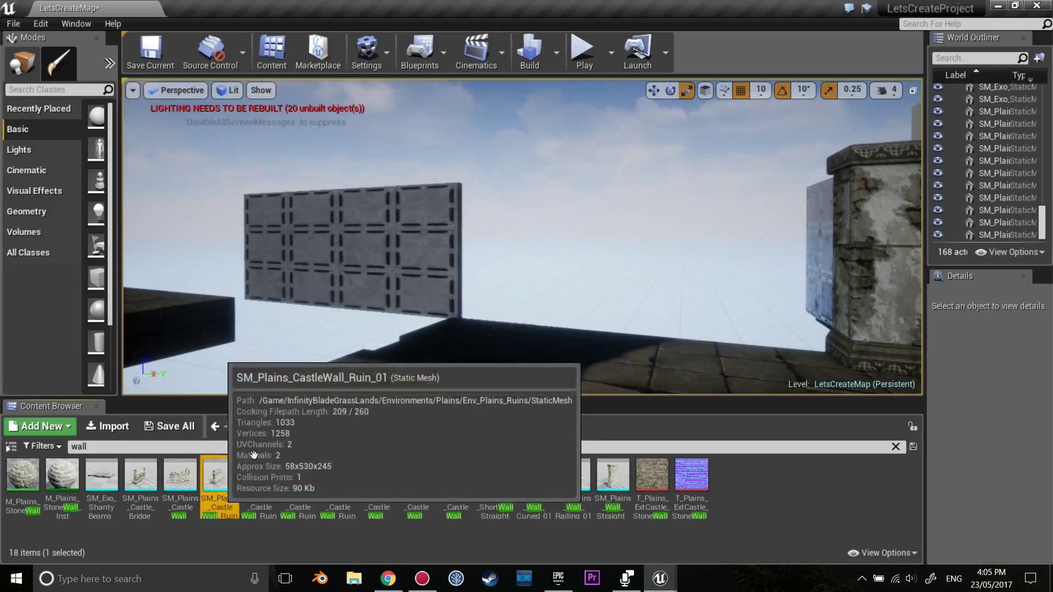
Step: Try out castle ruin, arched ruin and curved stone wall pieces, deleting each one
{"action": "left_click_drag", "start_coordinate": [219, 475], "coordinate": [425, 356]}
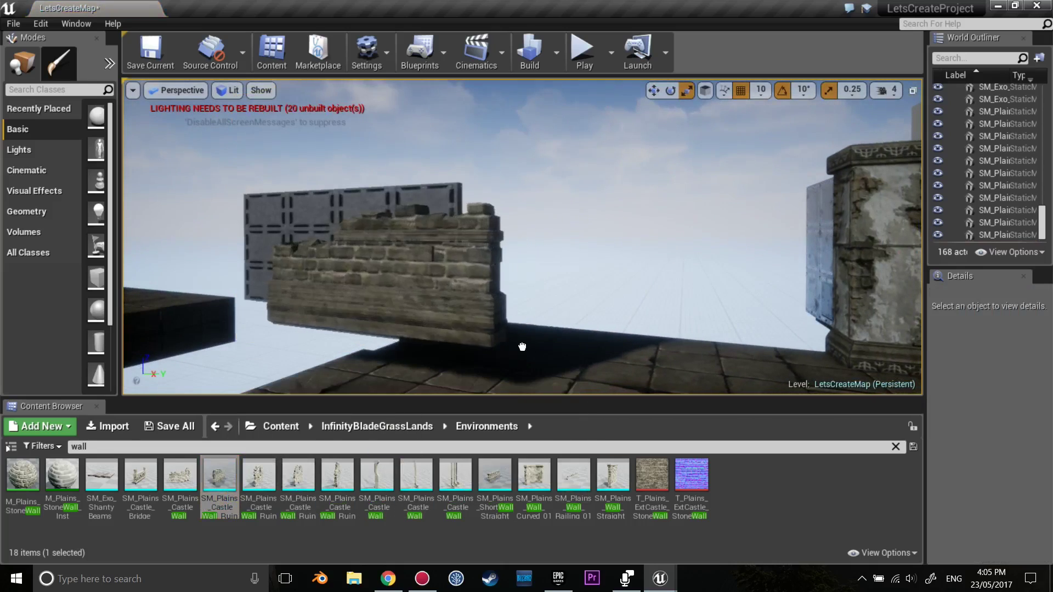
{"action": "key", "text": "Delete"}
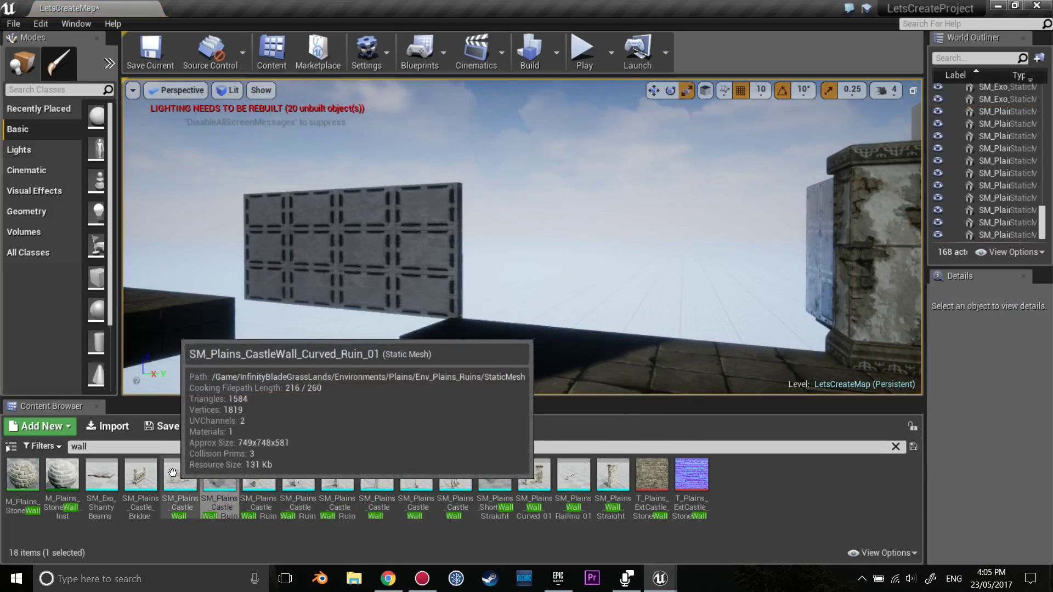
{"action": "left_click_drag", "start_coordinate": [312, 476], "coordinate": [459, 326]}
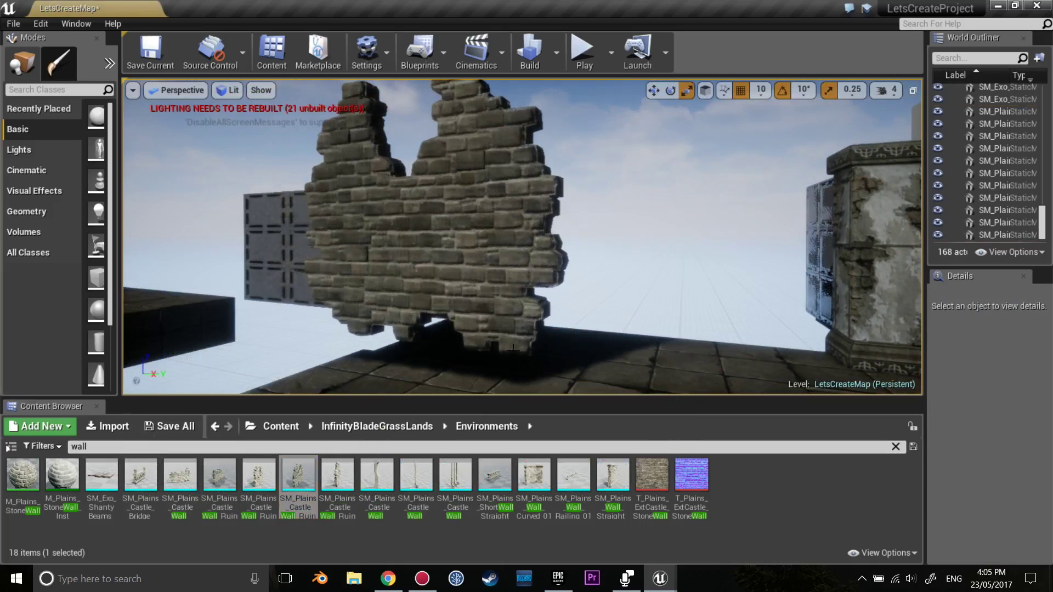
{"action": "left_click_drag", "start_coordinate": [512, 349], "coordinate": [354, 476]}
{"action": "left_click_drag", "start_coordinate": [259, 476], "coordinate": [536, 338]}
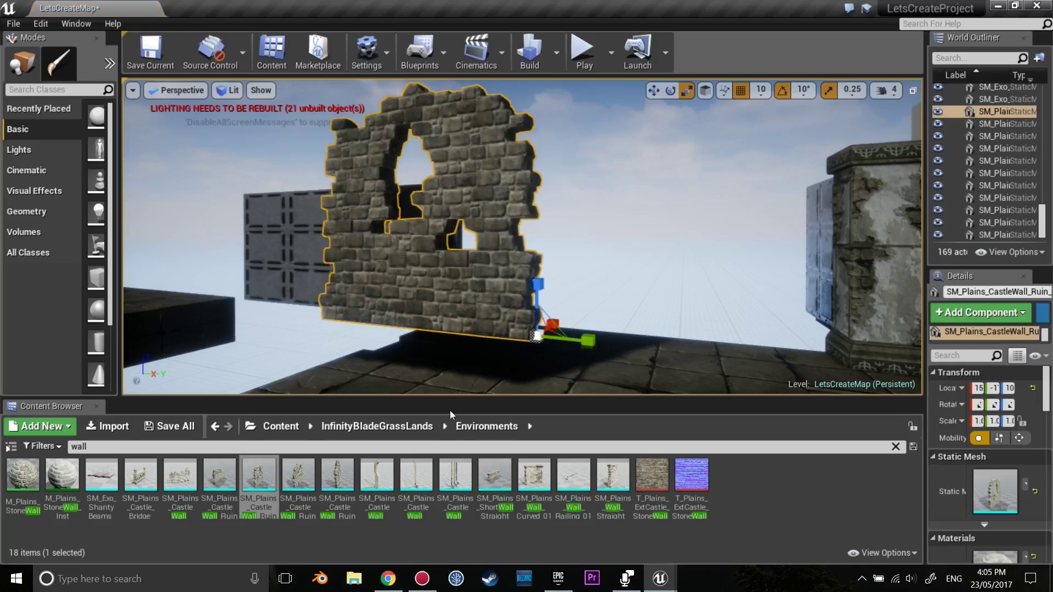
{"action": "key", "text": "Delete"}
{"action": "mouse_move", "coordinate": [455, 475]}
{"action": "left_mouse_down"}
{"action": "mouse_move", "coordinate": [554, 465]}
{"action": "mouse_move", "coordinate": [486, 357]}
{"action": "left_mouse_up"}
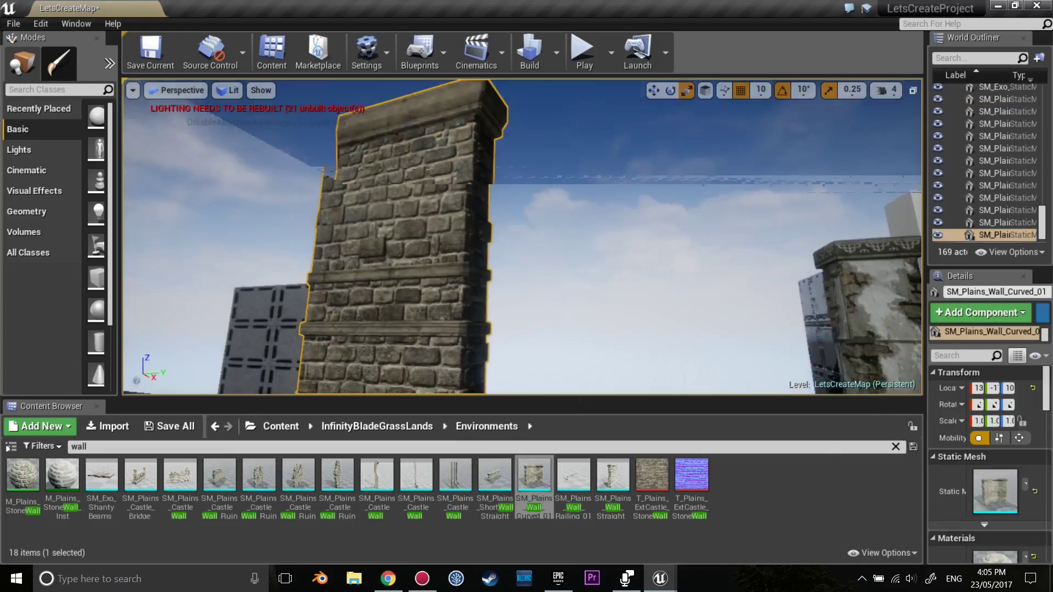
{"action": "right_click_drag", "start_coordinate": [486, 357], "coordinate": [487, 357]}
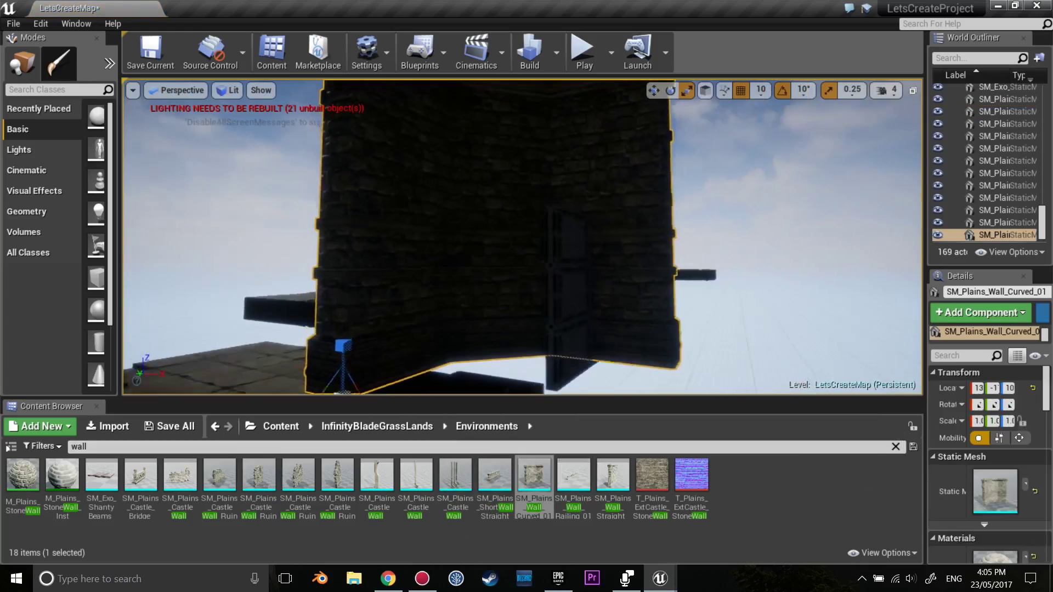
{"action": "right_click_drag", "start_coordinate": [516, 245], "coordinate": [516, 245]}
{"action": "key", "text": "Delete"}
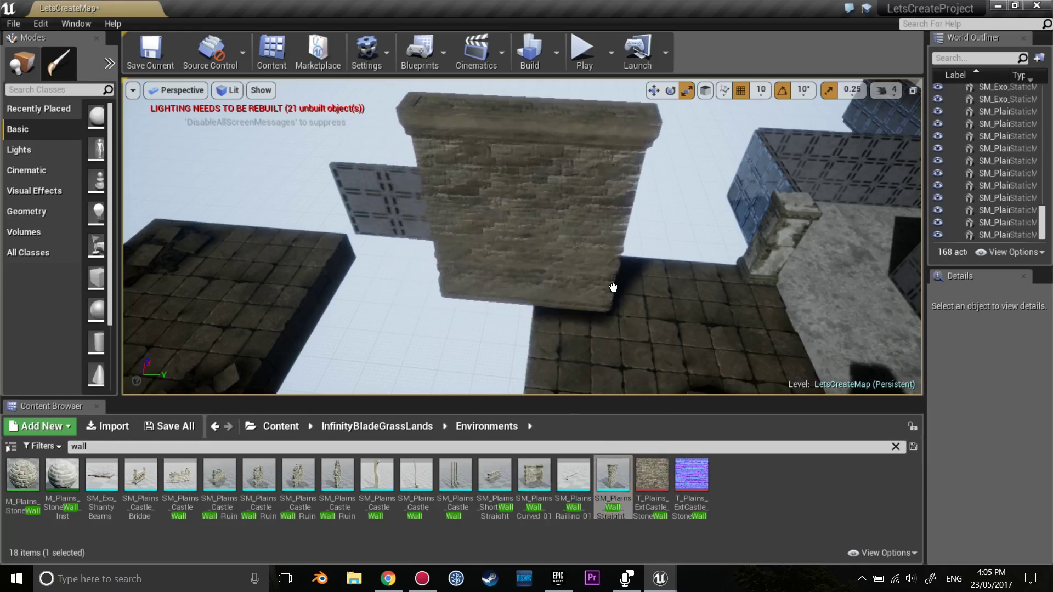
Step: Place SM_Plains_Wall_Straight_01 beside the tech panel and widen the Outliner and Details panels
{"action": "left_click_drag", "start_coordinate": [578, 311], "coordinate": [570, 307]}
{"action": "right_click_drag", "start_coordinate": [570, 307], "coordinate": [570, 307]}
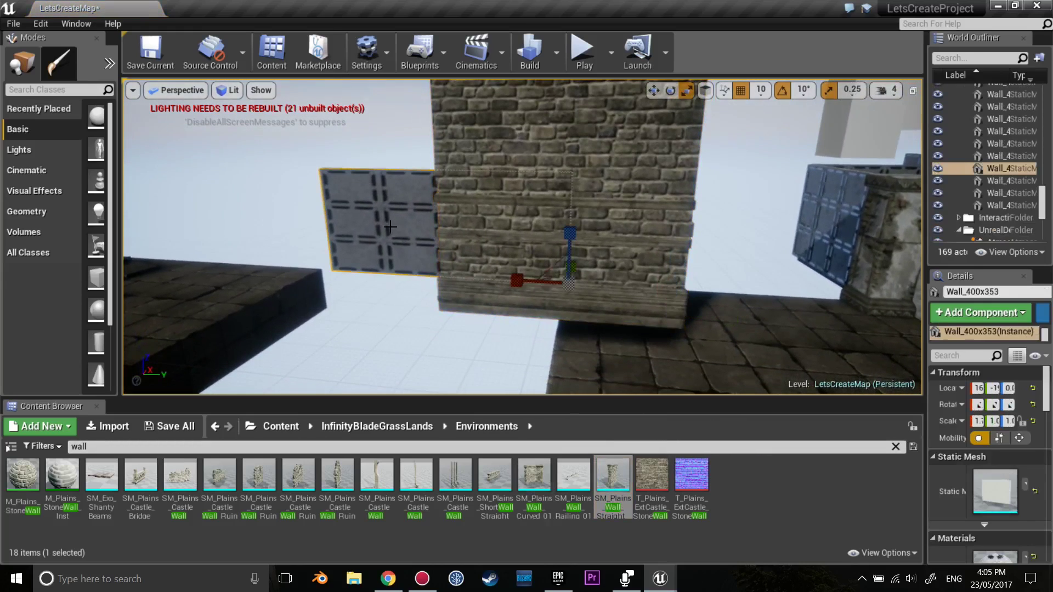
{"action": "left_click_drag", "start_coordinate": [924, 300], "coordinate": [843, 300]}
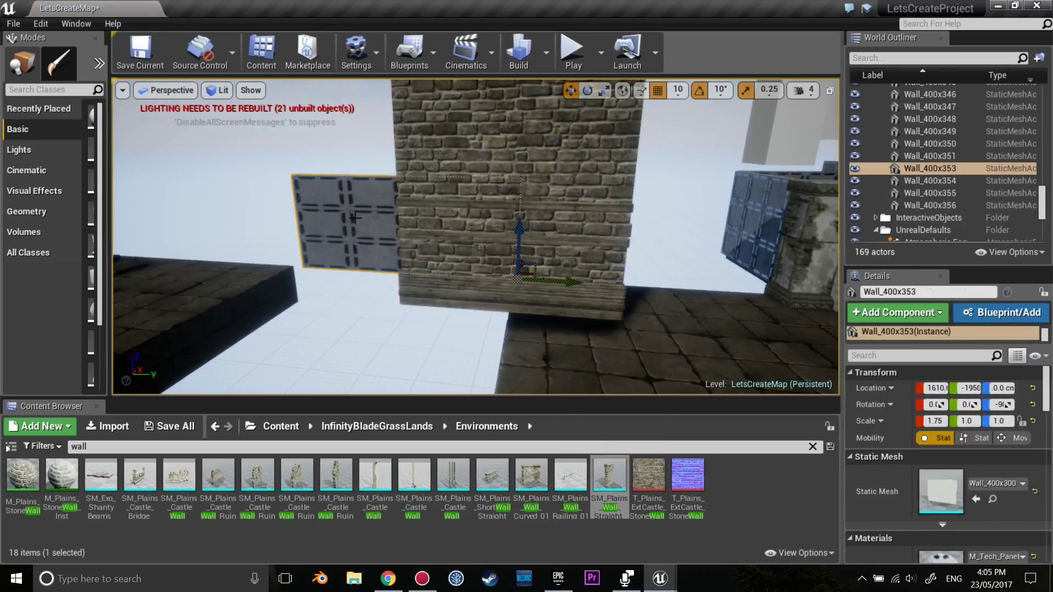
Step: Set Wall_400x353's Static Mesh to SM_Plains_Wall_Straight_01 via a sm_plains_wall search
{"action": "right_click_drag", "start_coordinate": [349, 207], "coordinate": [350, 207]}
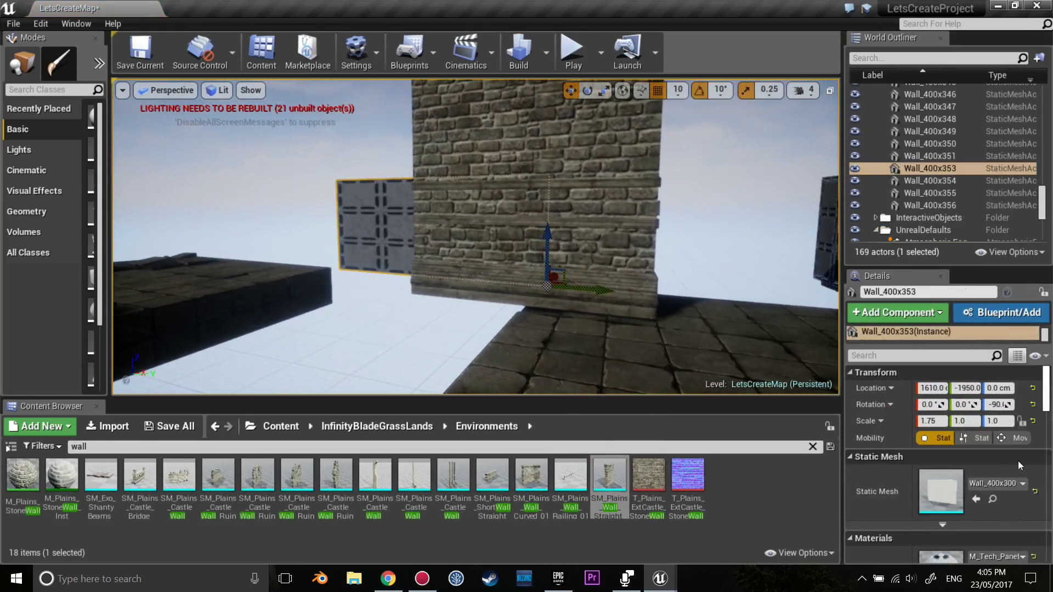
{"action": "scroll", "coordinate": [1003, 474], "scroll_direction": "down", "scroll_amount": 2}
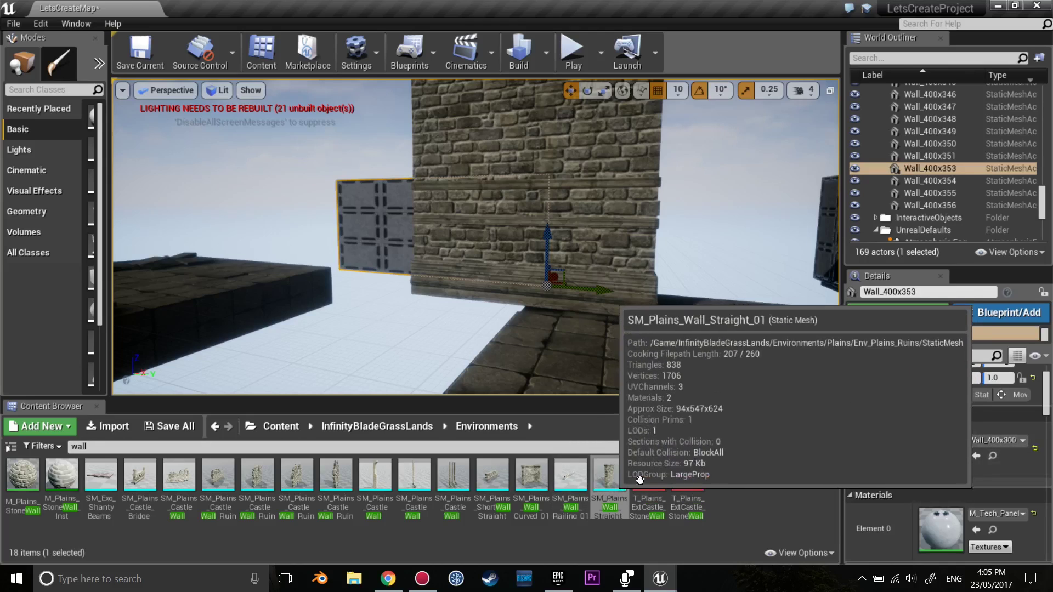
{"action": "left_click", "coordinate": [991, 437]}
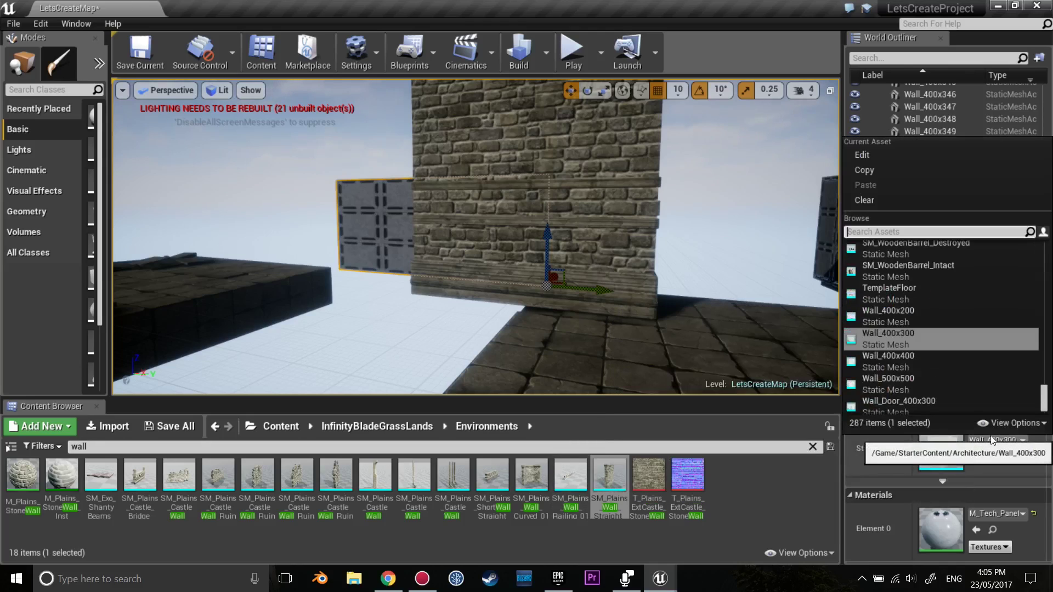
{"action": "type", "text": "sm_plains_w"}
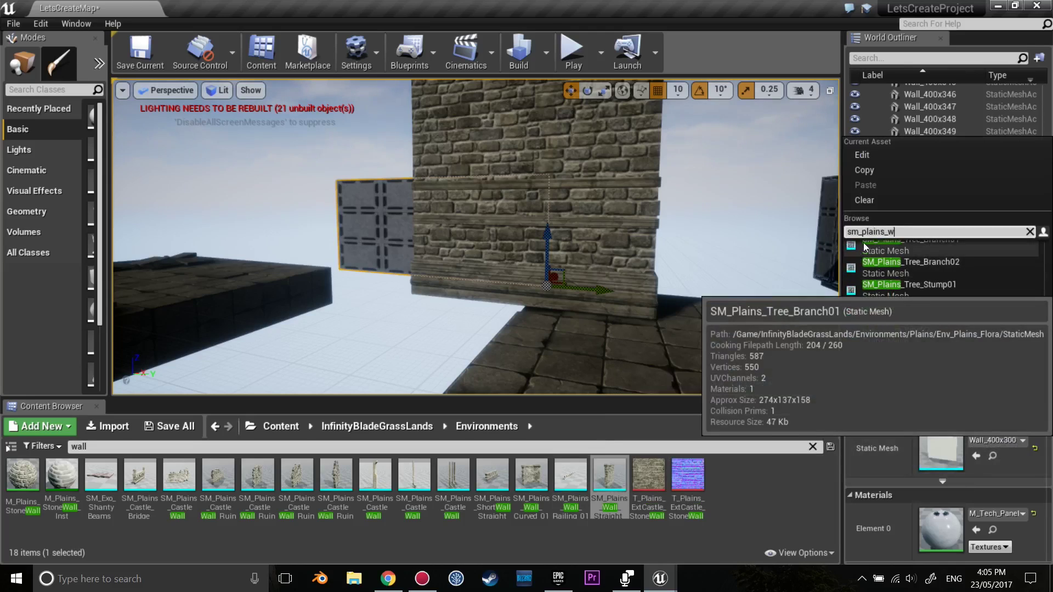
{"action": "type", "text": "all_"}
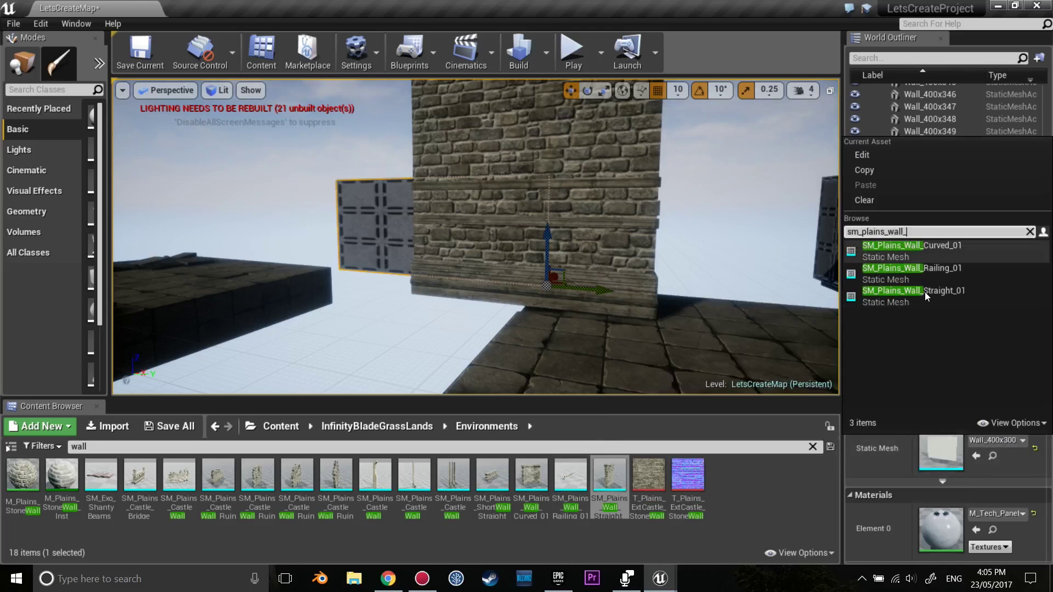
{"action": "left_click", "coordinate": [924, 292]}
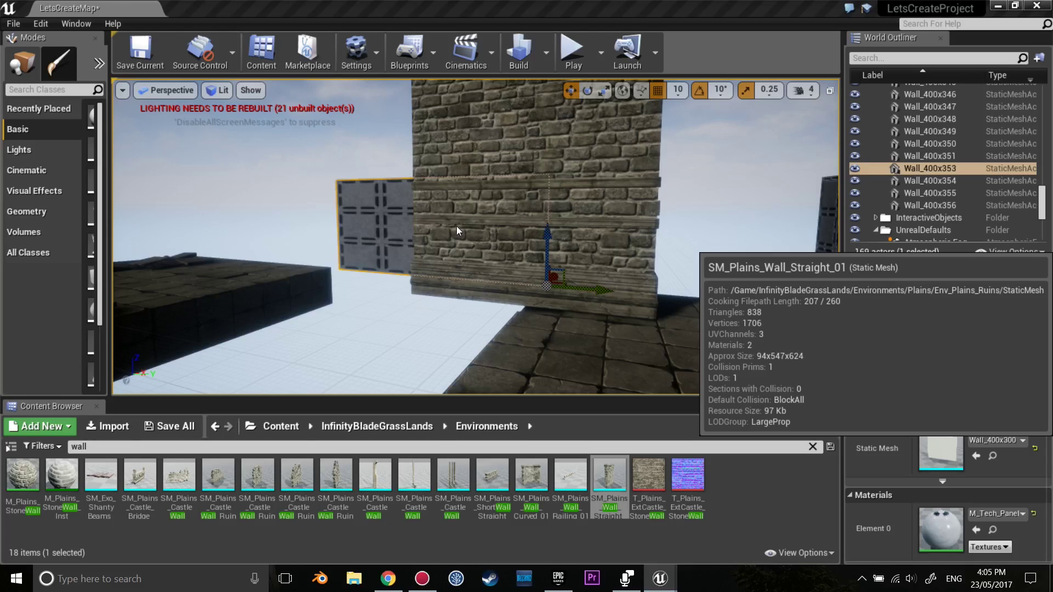
Step: Orbit and zoom the viewport to view the swapped stone wall beside the other one
{"action": "right_click_drag", "start_coordinate": [545, 222], "coordinate": [550, 329]}
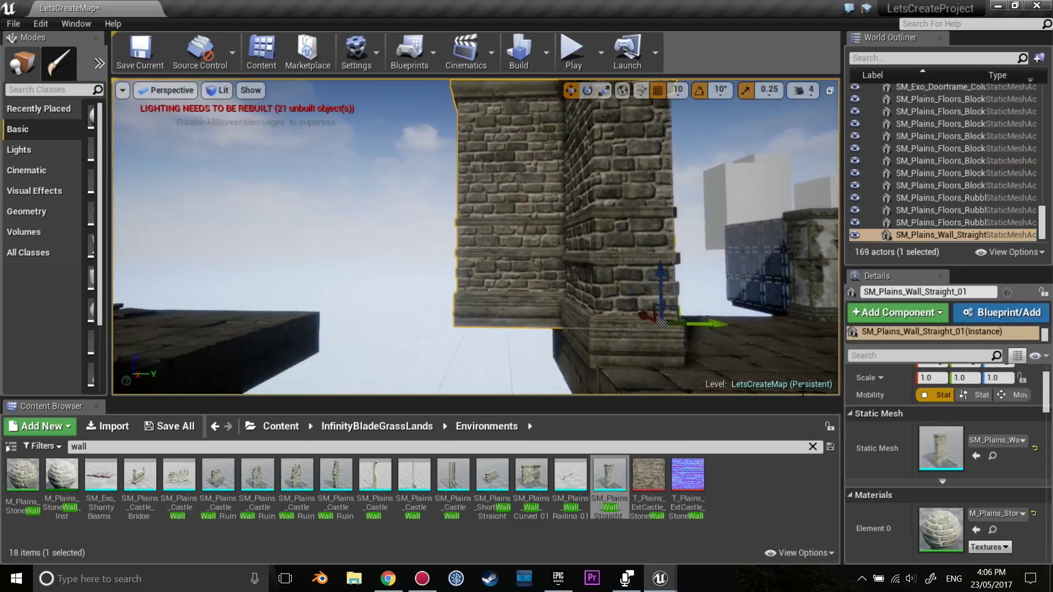
{"action": "right_click_drag", "start_coordinate": [550, 329], "coordinate": [550, 329]}
{"action": "scroll", "coordinate": [997, 514], "scroll_direction": "down", "scroll_amount": 3}
{"action": "scroll", "coordinate": [980, 507], "scroll_direction": "down", "scroll_amount": 3}
{"action": "scroll", "coordinate": [982, 499], "scroll_direction": "down", "scroll_amount": 3}
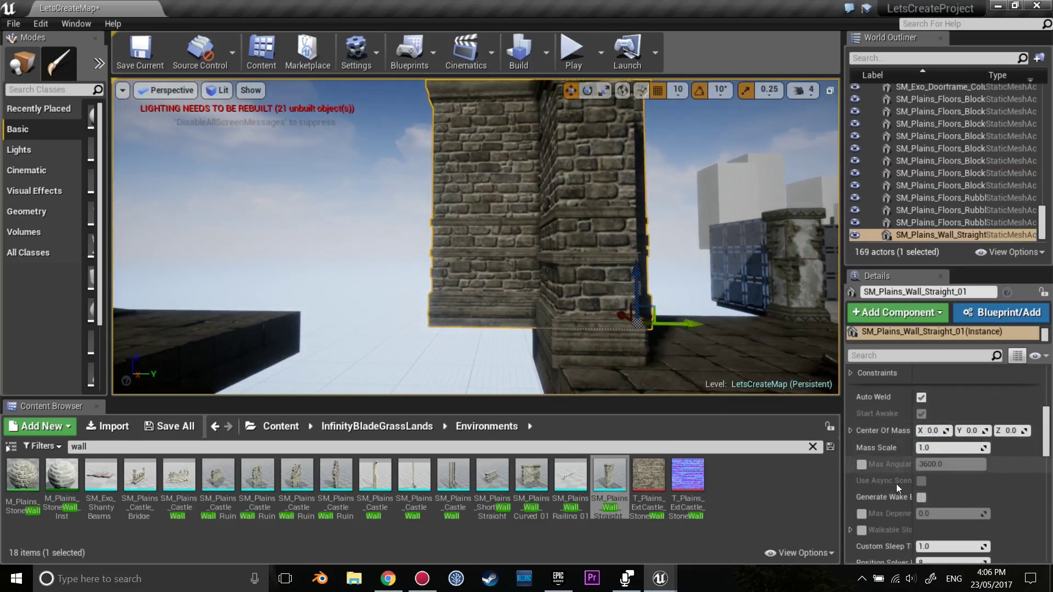
{"action": "scroll", "coordinate": [910, 471], "scroll_direction": "down", "scroll_amount": 3}
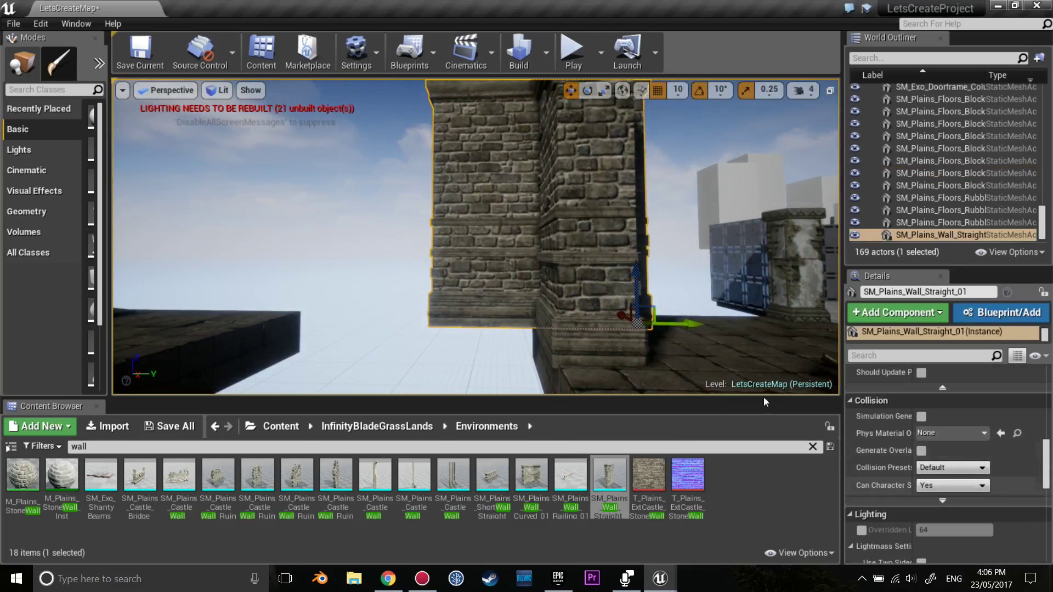
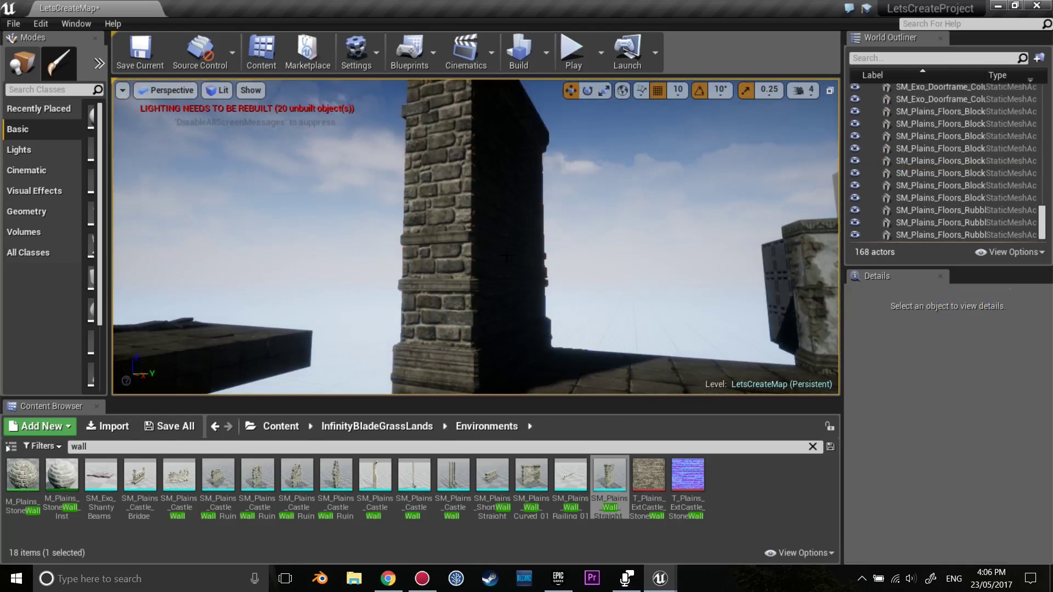
Step: Select Wall_400x353 and rotate it a quarter turn (90°) about Z
{"action": "left_click", "coordinate": [534, 252]}
{"action": "scroll", "coordinate": [907, 465], "scroll_direction": "down", "scroll_amount": 5}
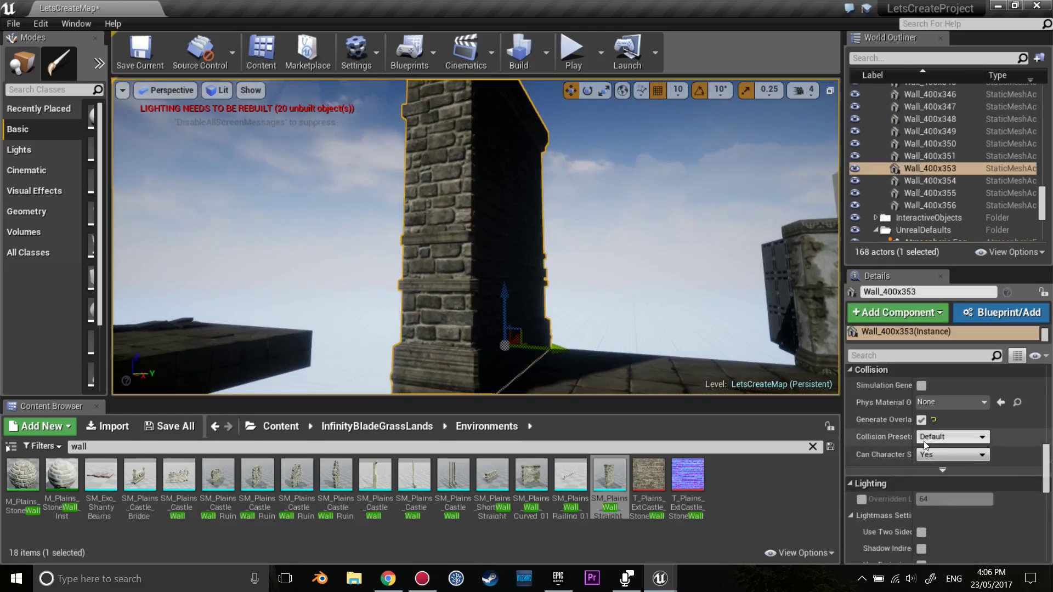
{"action": "right_click_drag", "start_coordinate": [588, 274], "coordinate": [601, 300]}
{"action": "key", "text": "e"}
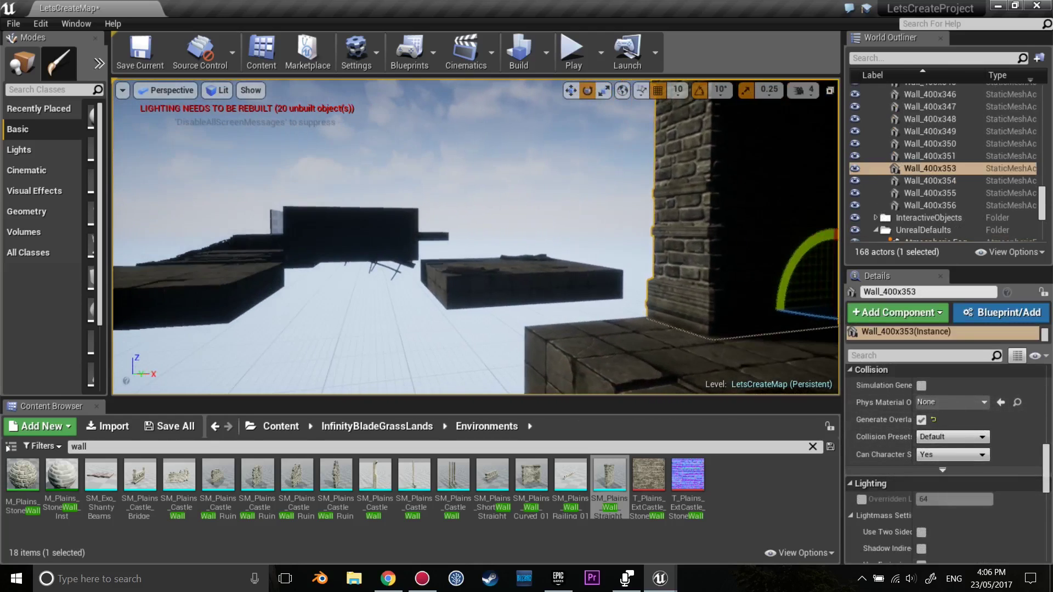
{"action": "left_click_drag", "start_coordinate": [706, 307], "coordinate": [718, 310]}
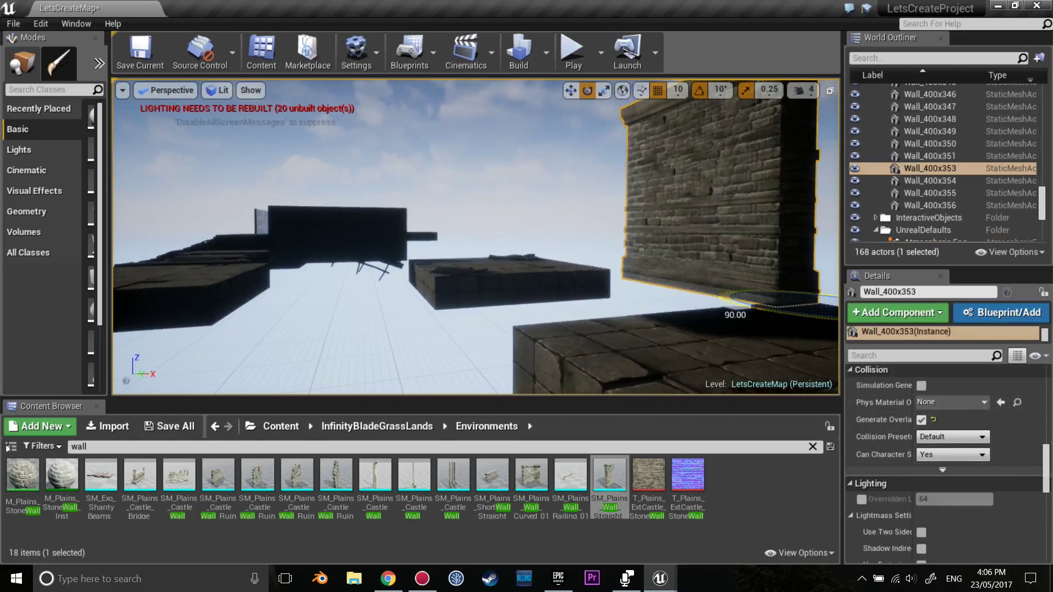
Step: Stretch the rotated wall taller and check it edge-on in the viewport
{"action": "key", "text": "w"}
{"action": "right_click_drag", "start_coordinate": [691, 273], "coordinate": [691, 278]}
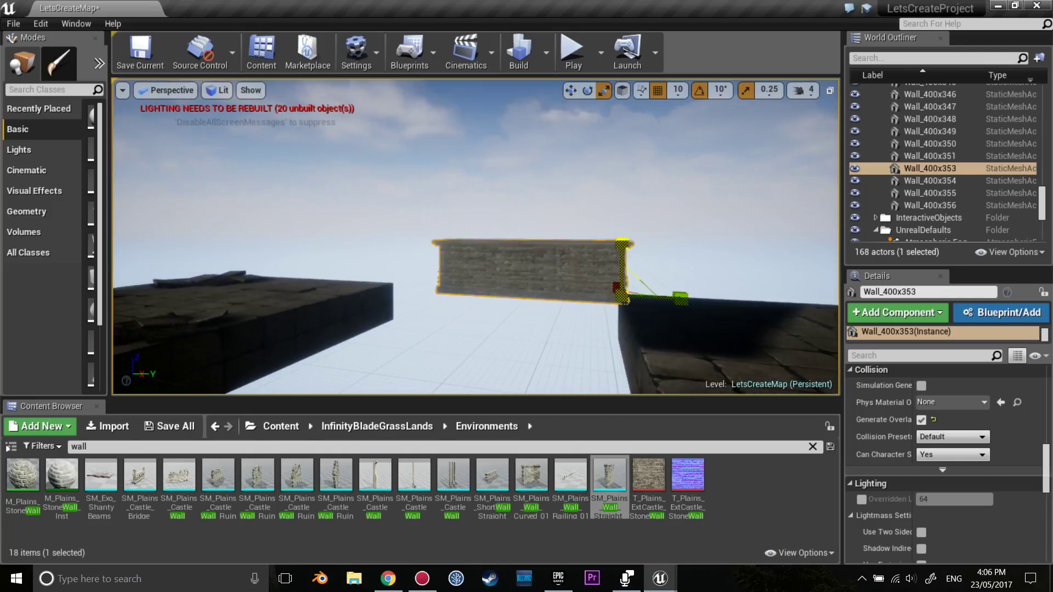
{"action": "left_click_drag", "start_coordinate": [622, 244], "coordinate": [671, 297]}
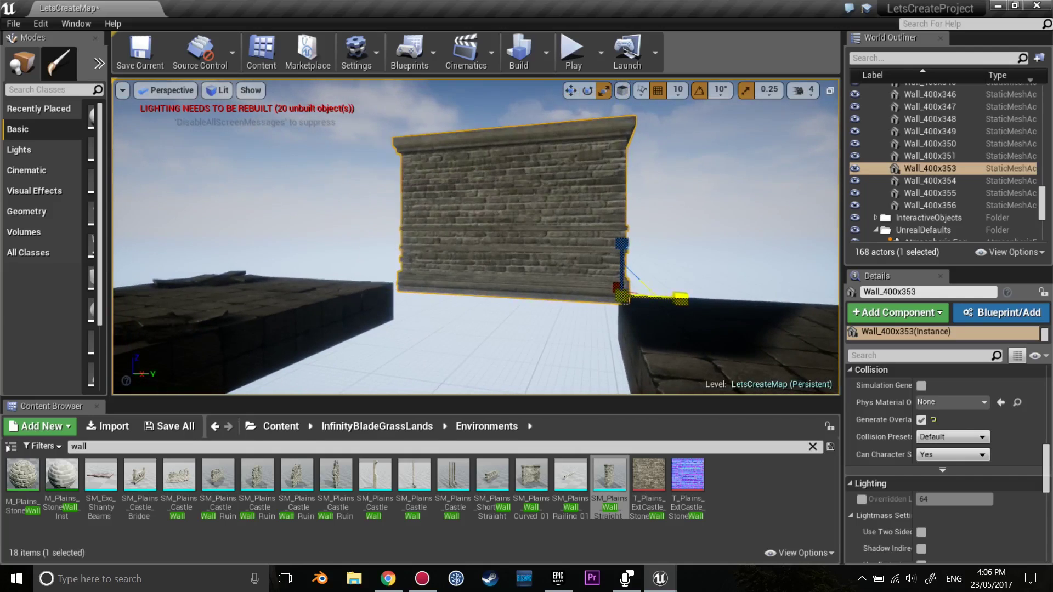
{"action": "right_click_drag", "start_coordinate": [632, 253], "coordinate": [632, 253]}
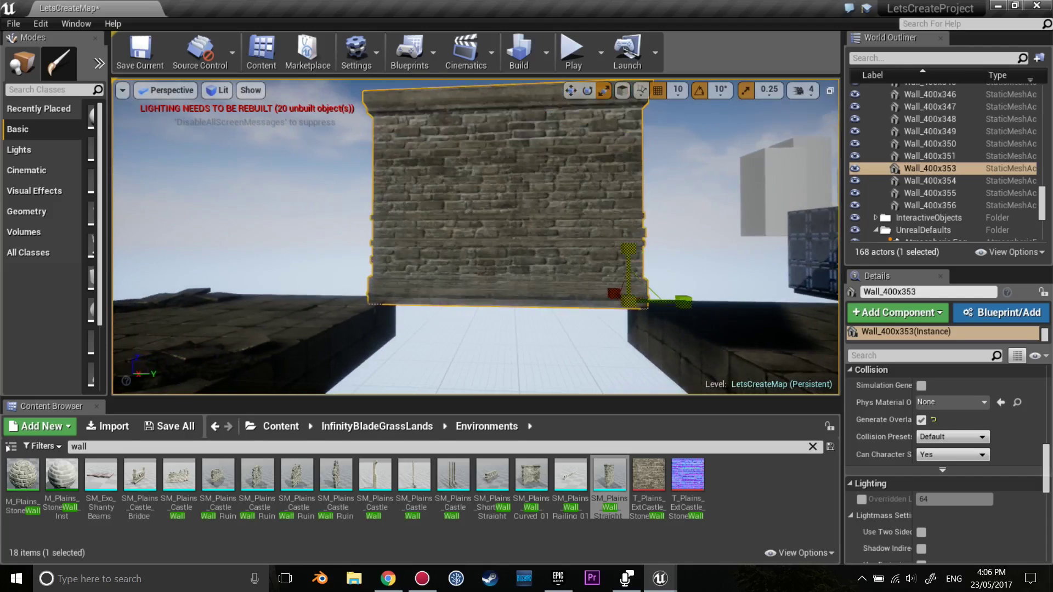
{"action": "scroll", "coordinate": [681, 298], "scroll_direction": "up", "scroll_amount": 2}
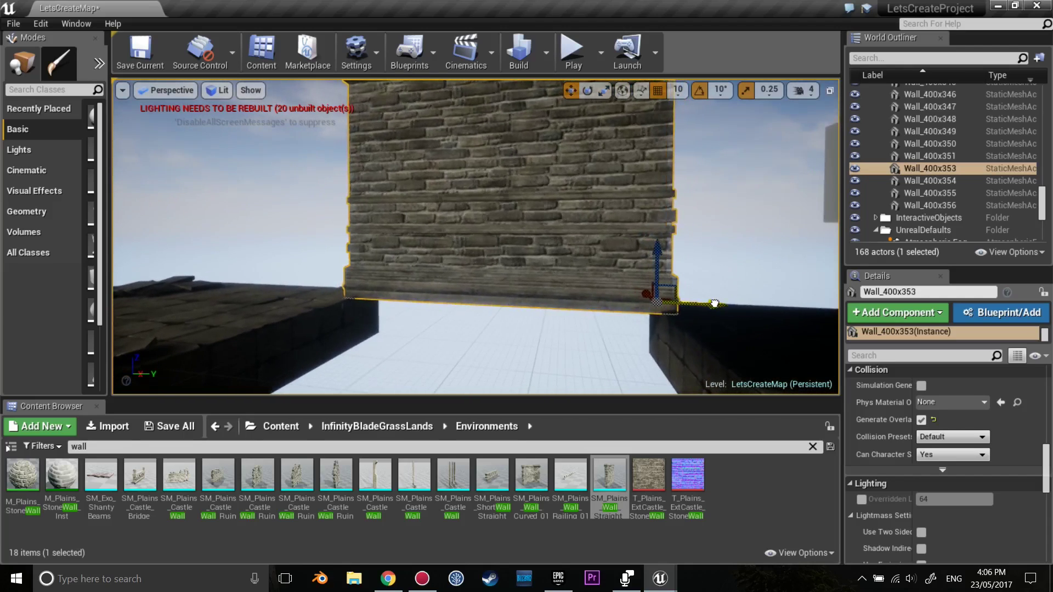
{"action": "right_click_drag", "start_coordinate": [632, 253], "coordinate": [633, 253]}
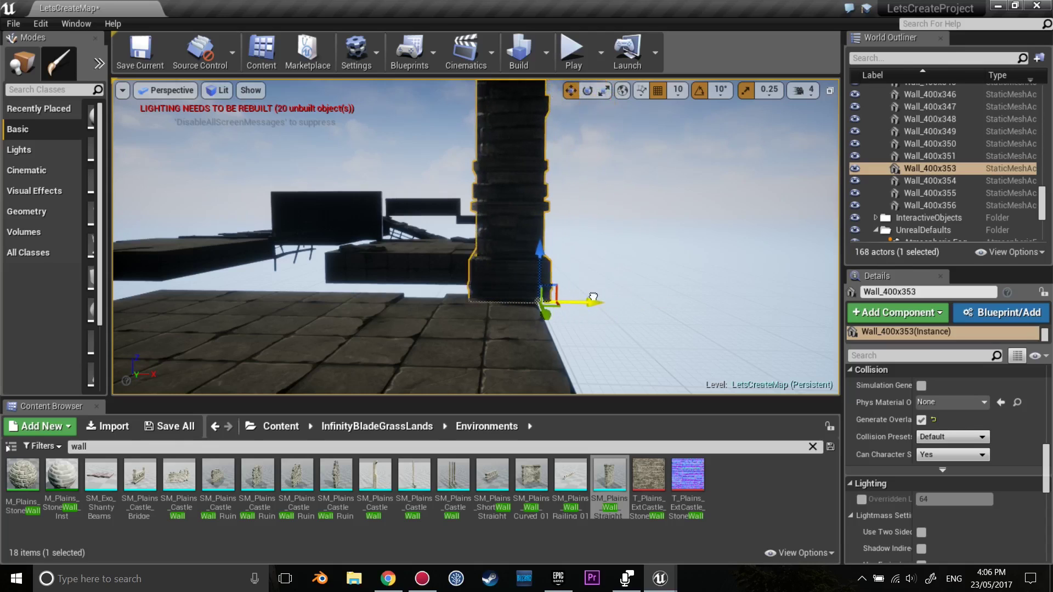
Step: Run and wall-run along the rotated brick wall in a fullscreen play session, then stop with Esc
{"action": "left_click", "coordinate": [570, 55]}
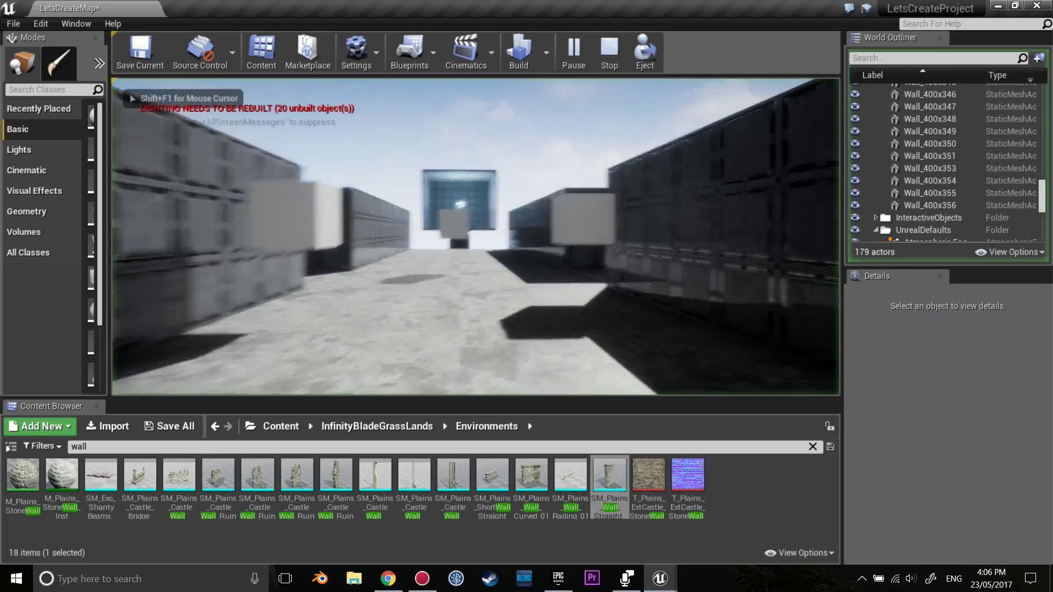
{"action": "key", "text": "F11"}
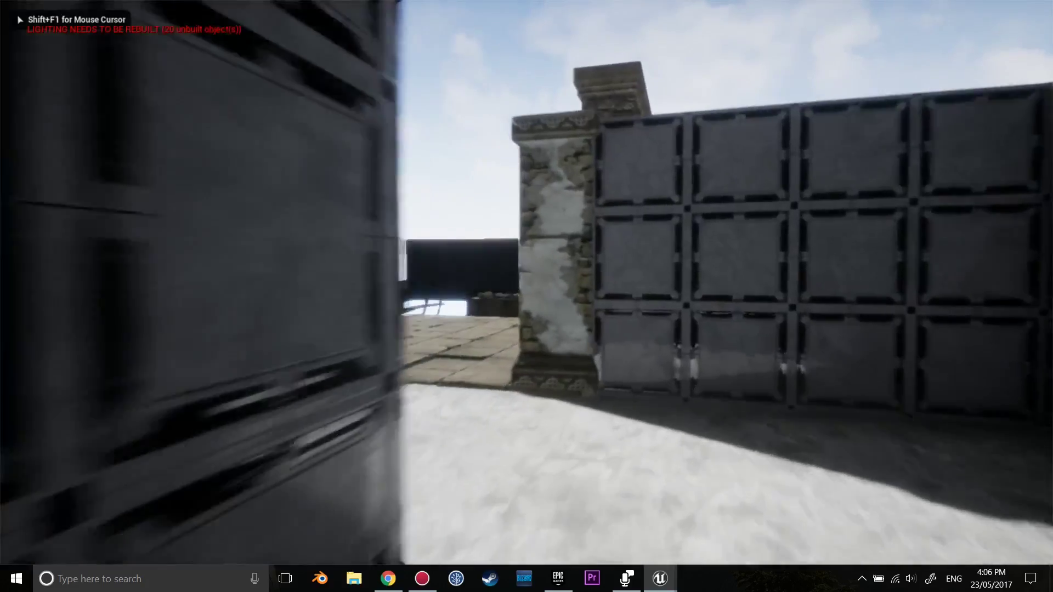
{"action": "key", "text": "w"}
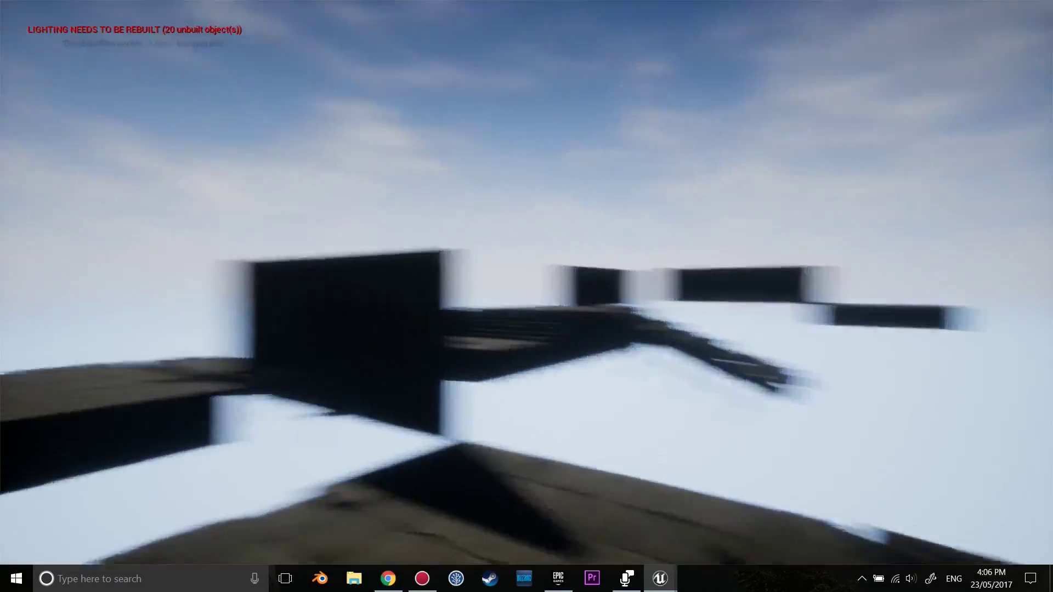
{"action": "key", "text": "Escape"}
{"action": "right_click_drag", "start_coordinate": [525, 271], "coordinate": [525, 272]}
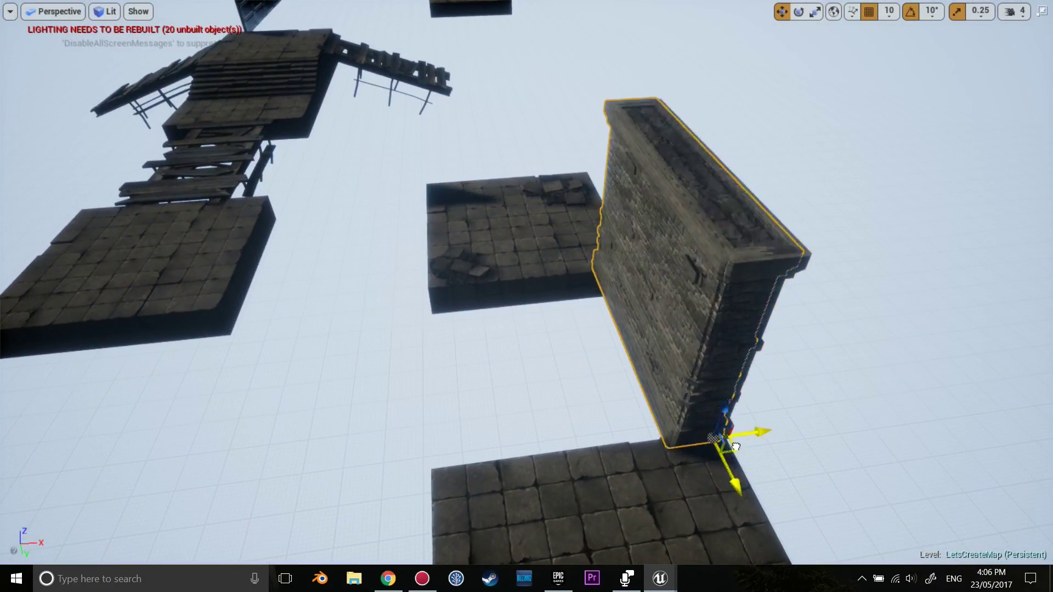
Step: Alt-drag a copy of the chimney wall into place and slide the brick wall along Y
{"action": "mouse_move", "coordinate": [735, 447]}
{"action": "left_mouse_down", "text": "alt"}
{"action": "mouse_move", "coordinate": [397, 255]}
{"action": "mouse_move", "coordinate": [469, 244]}
{"action": "left_mouse_up", "text": "alt"}
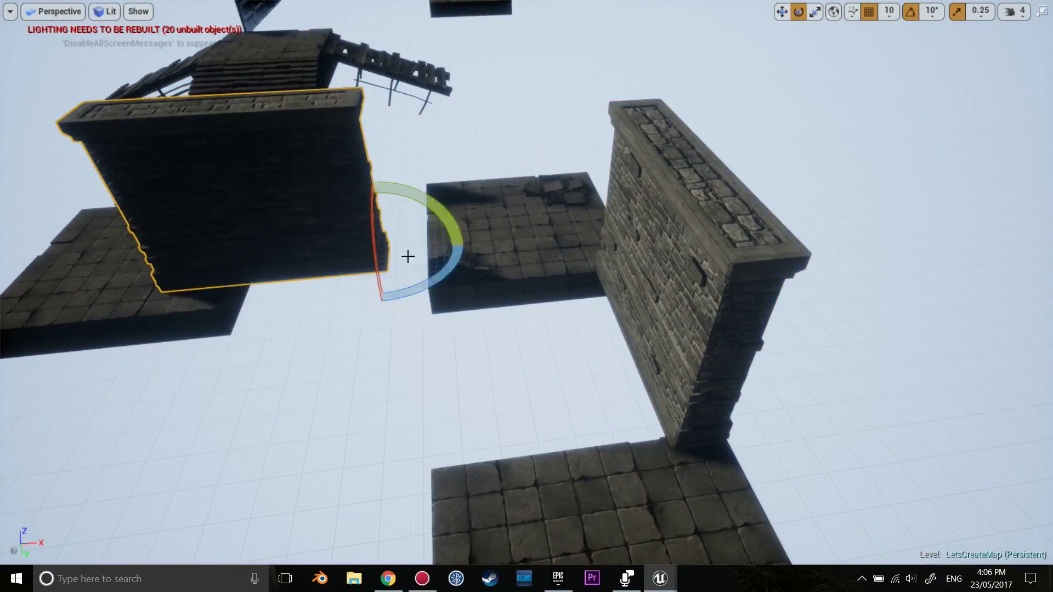
{"action": "left_click_drag", "start_coordinate": [397, 260], "coordinate": [437, 200]}
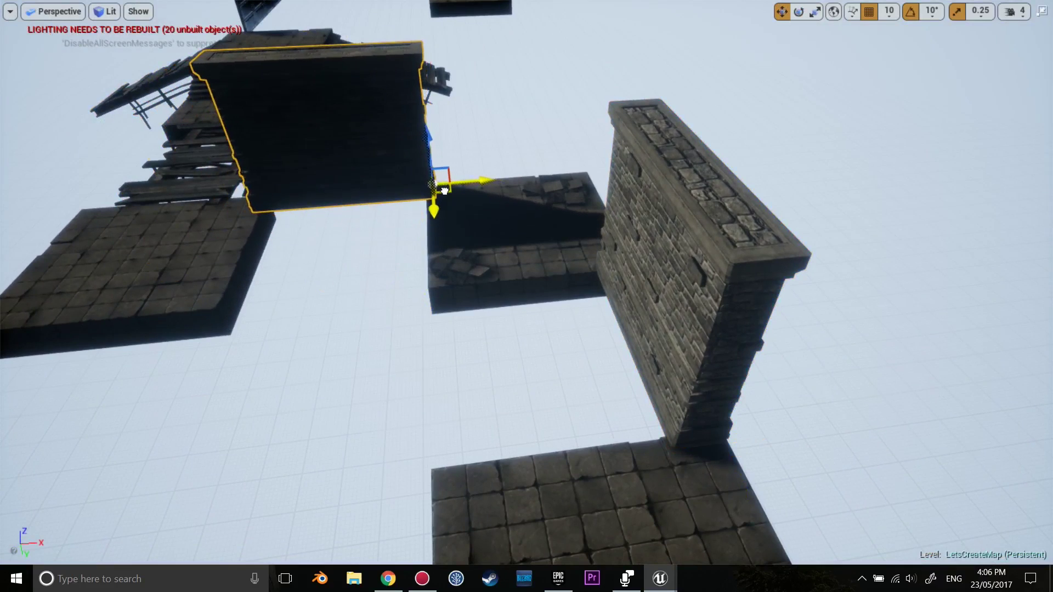
{"action": "mouse_move", "coordinate": [444, 190]}
{"action": "right_mouse_down"}
{"action": "mouse_move", "coordinate": [344, 303]}
{"action": "mouse_move", "coordinate": [433, 339]}
{"action": "right_mouse_up"}
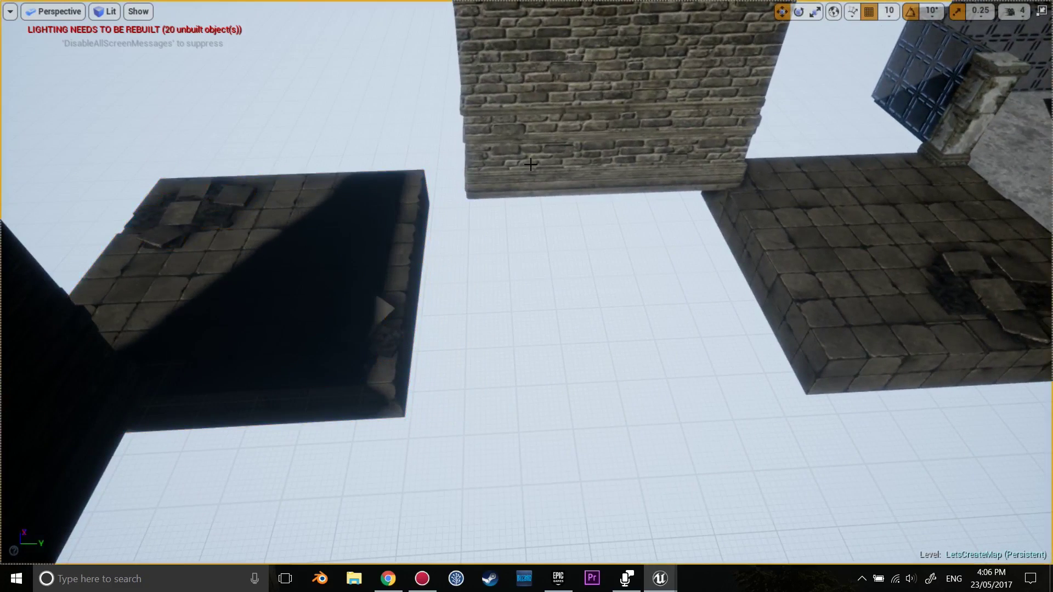
{"action": "left_click_drag", "start_coordinate": [764, 163], "coordinate": [732, 158]}
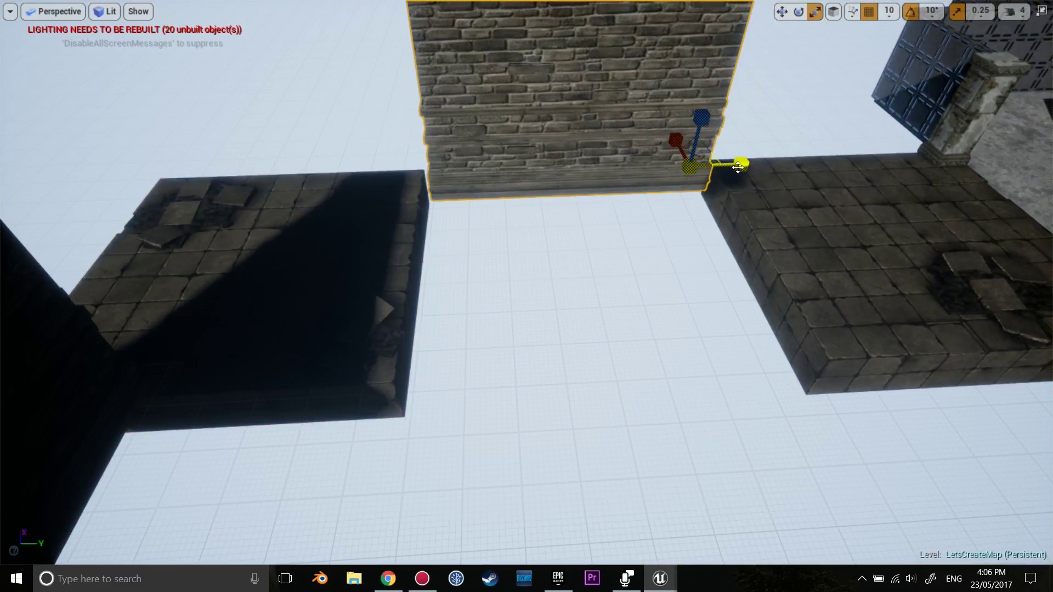
{"action": "left_click_drag", "start_coordinate": [738, 165], "coordinate": [764, 163]}
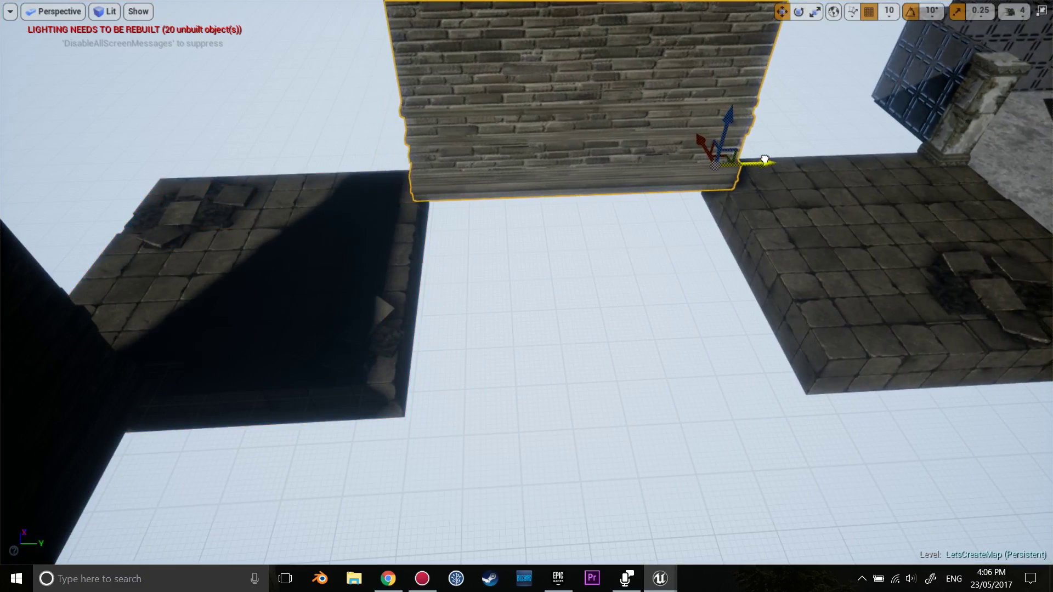
{"action": "mouse_move", "coordinate": [764, 163]}
{"action": "right_mouse_down"}
{"action": "mouse_move", "coordinate": [554, 218]}
{"action": "mouse_move", "coordinate": [543, 241]}
{"action": "right_mouse_up"}
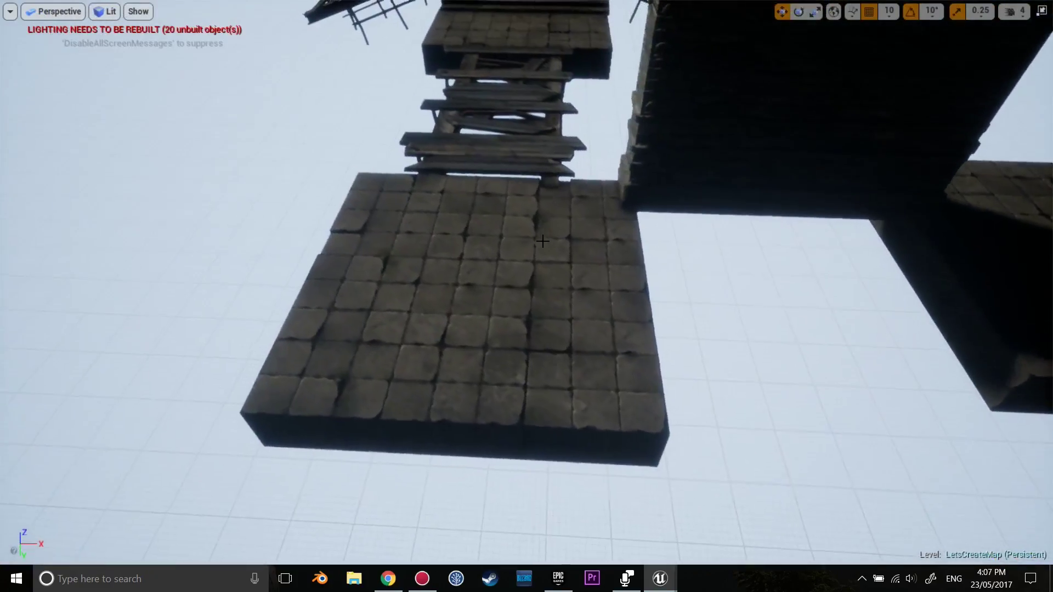
Step: Undo stray changes, then slide the floor block left until it meets the wooden bridge's end
{"action": "key", "text": "ctrl+z"}
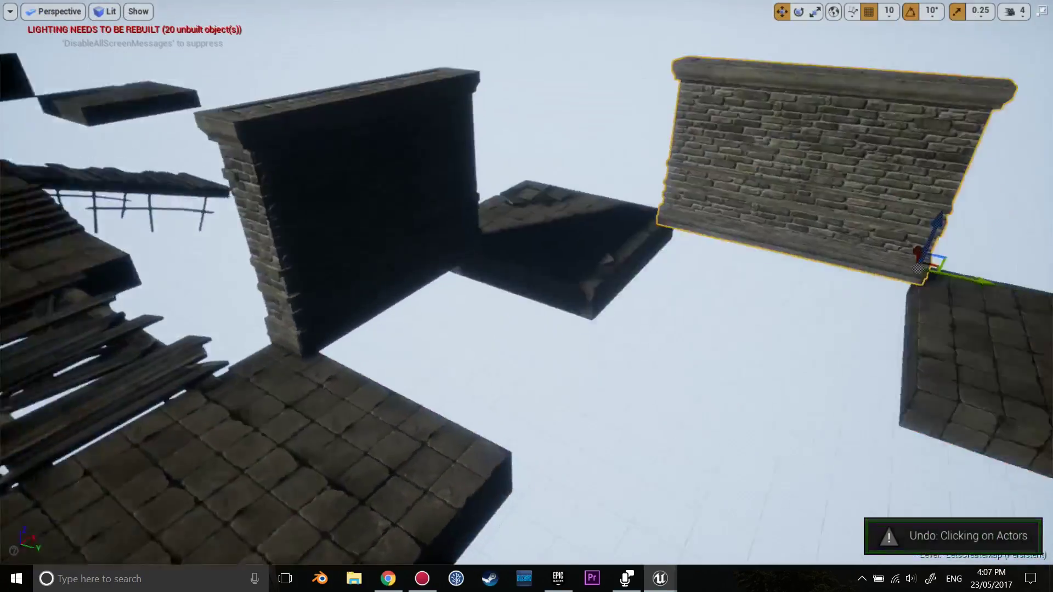
{"action": "right_click_drag", "start_coordinate": [308, 337], "coordinate": [308, 337]}
{"action": "left_click", "coordinate": [309, 337]}
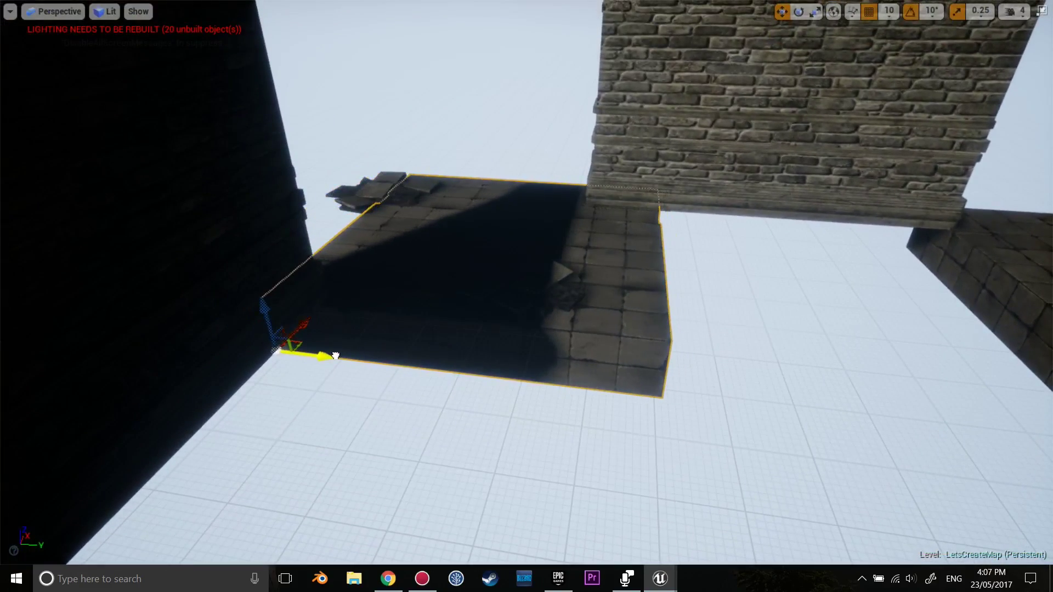
{"action": "key", "text": "ctrl+z"}
{"action": "mouse_move", "coordinate": [425, 341]}
{"action": "right_mouse_down"}
{"action": "mouse_move", "coordinate": [582, 329]}
{"action": "mouse_move", "coordinate": [579, 260]}
{"action": "right_mouse_up"}
{"action": "left_click", "coordinate": [582, 329]}
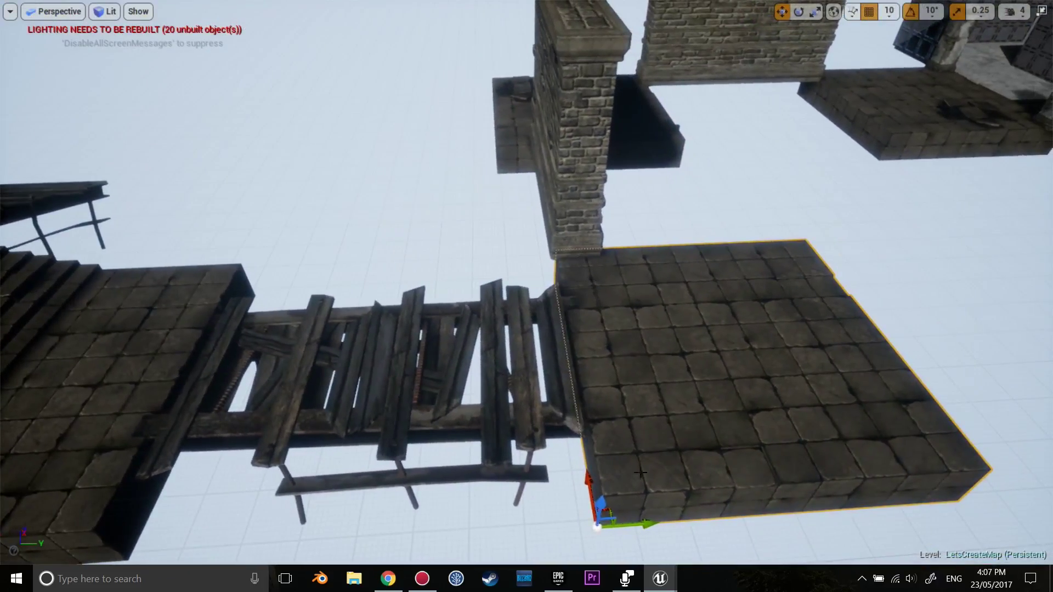
{"action": "right_click_drag", "start_coordinate": [640, 473], "coordinate": [622, 471]}
{"action": "left_click_drag", "start_coordinate": [582, 455], "coordinate": [541, 446]}
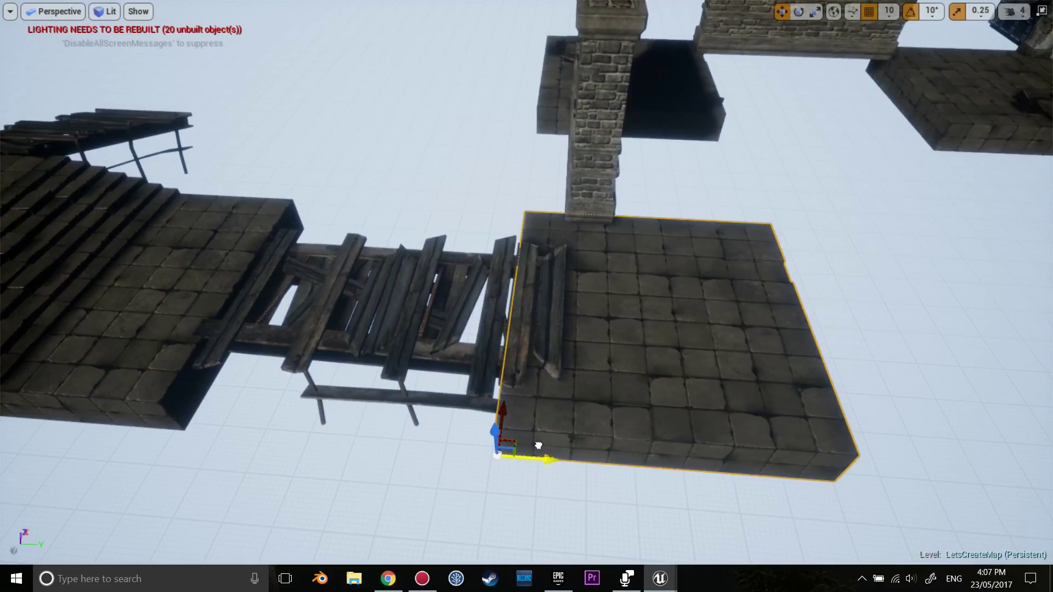
{"action": "mouse_move", "coordinate": [542, 446]}
{"action": "right_mouse_down"}
{"action": "mouse_move", "coordinate": [417, 428]}
{"action": "mouse_move", "coordinate": [493, 383]}
{"action": "right_mouse_up"}
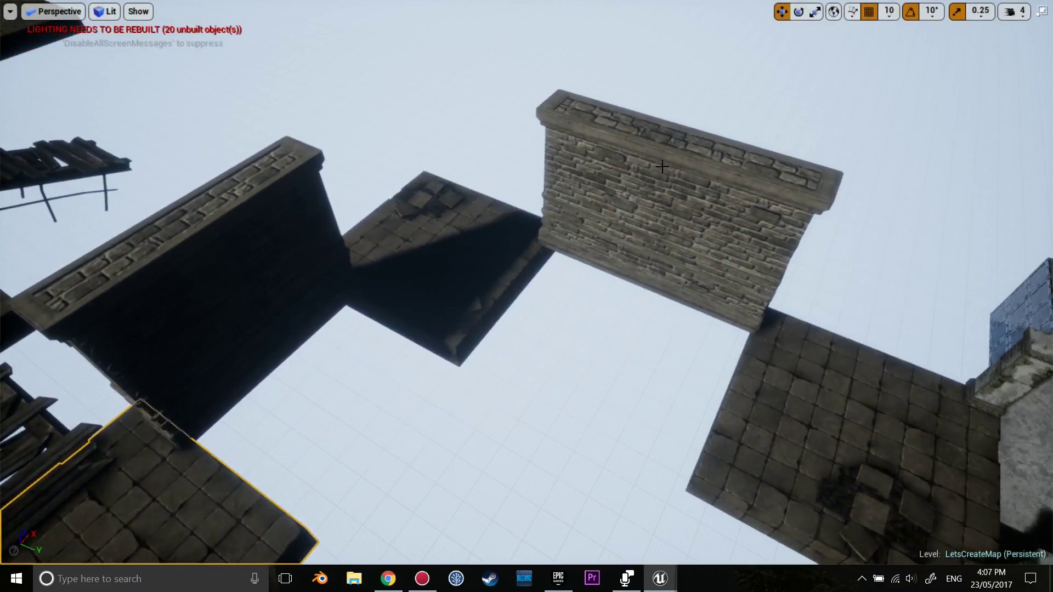
Step: Run the level fullscreen with Alt+P and F11, then leave fullscreen
{"action": "key", "text": "alt+p"}
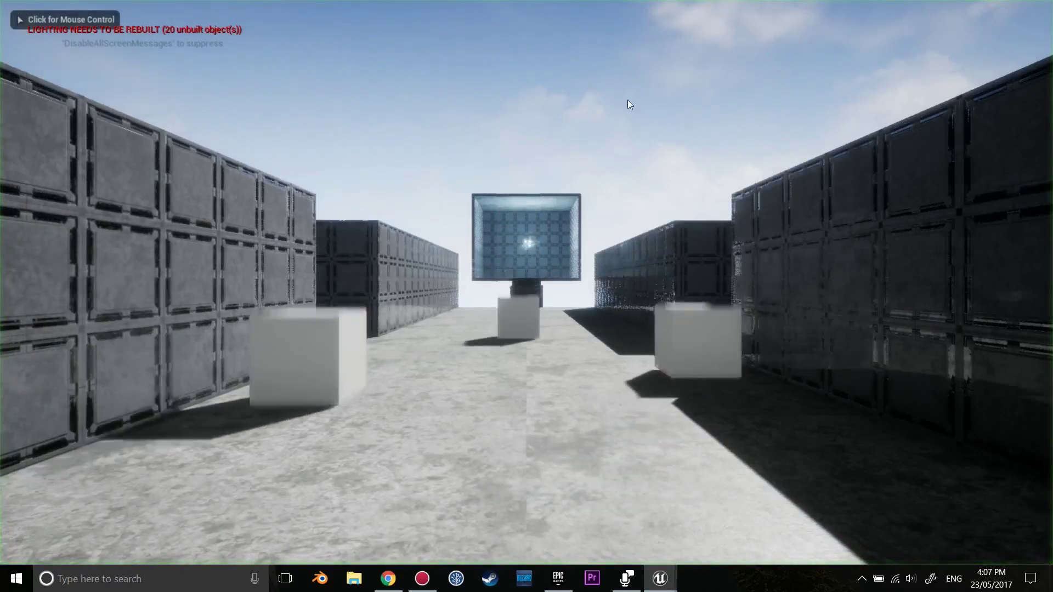
{"action": "left_click", "coordinate": [630, 104]}
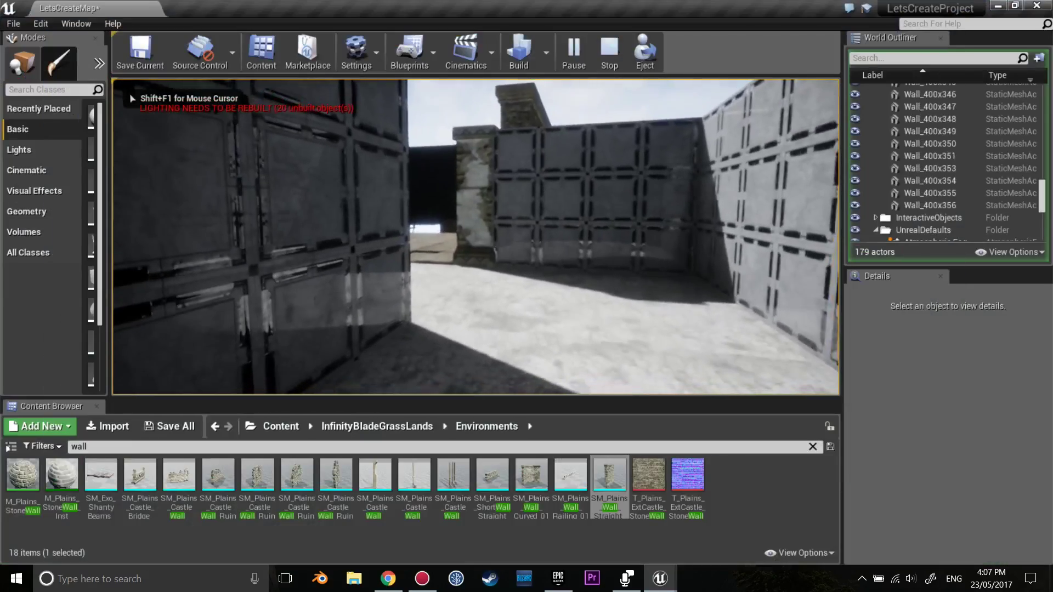
{"action": "key", "text": "F11"}
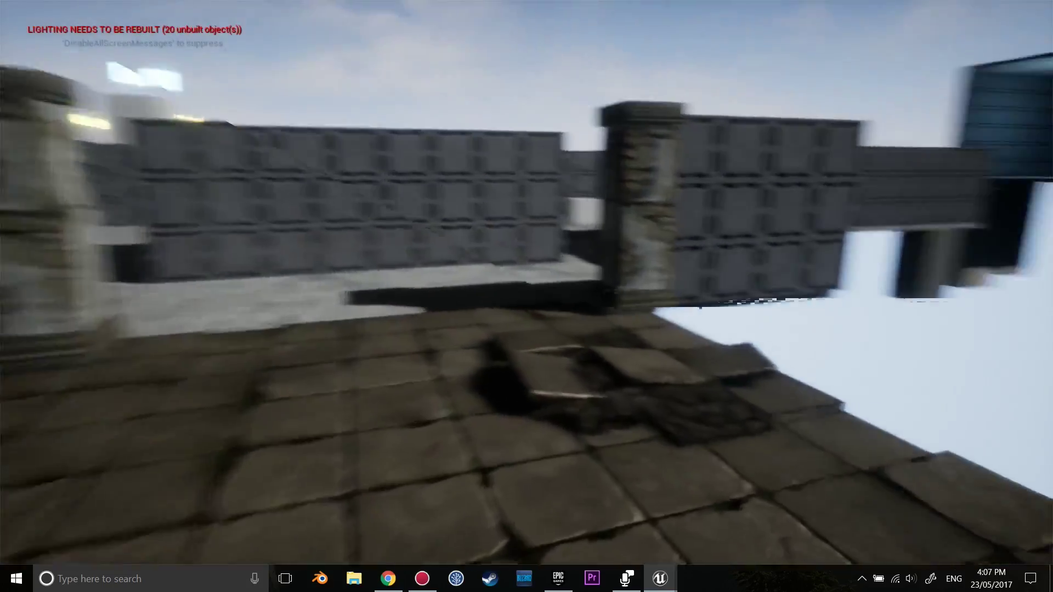
{"action": "key", "text": "F11"}
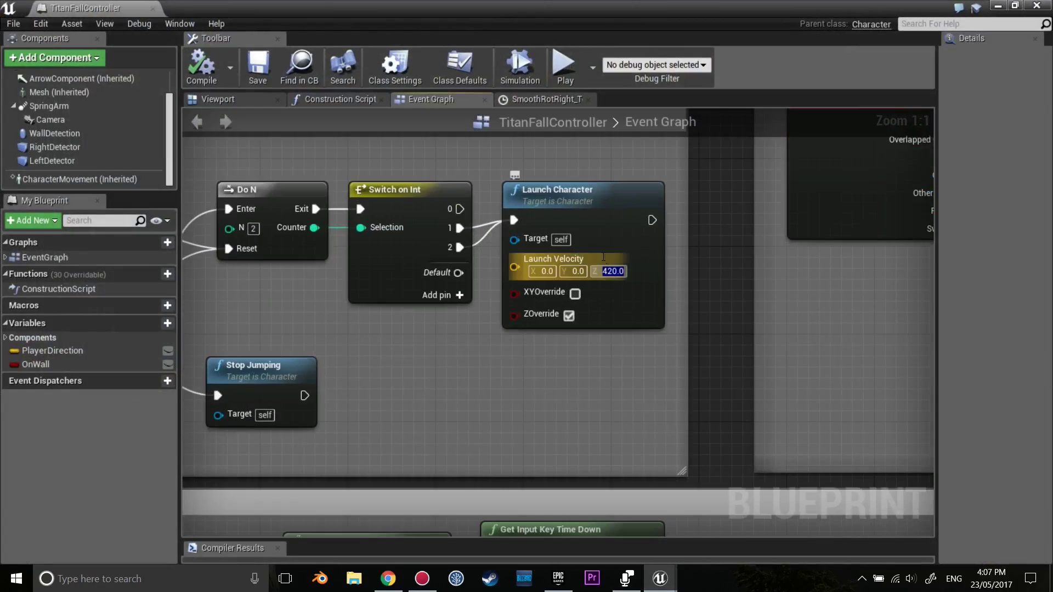
Step: Enter 350 as the Launch Character node's Z launch velocity
{"action": "type", "text": "350"}
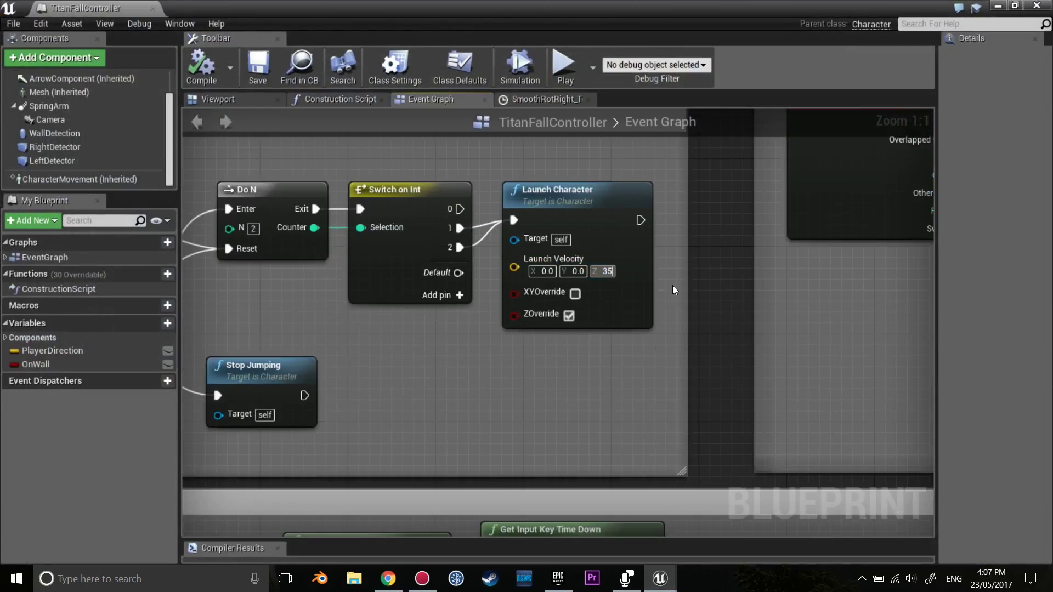
{"action": "key", "text": "Return"}
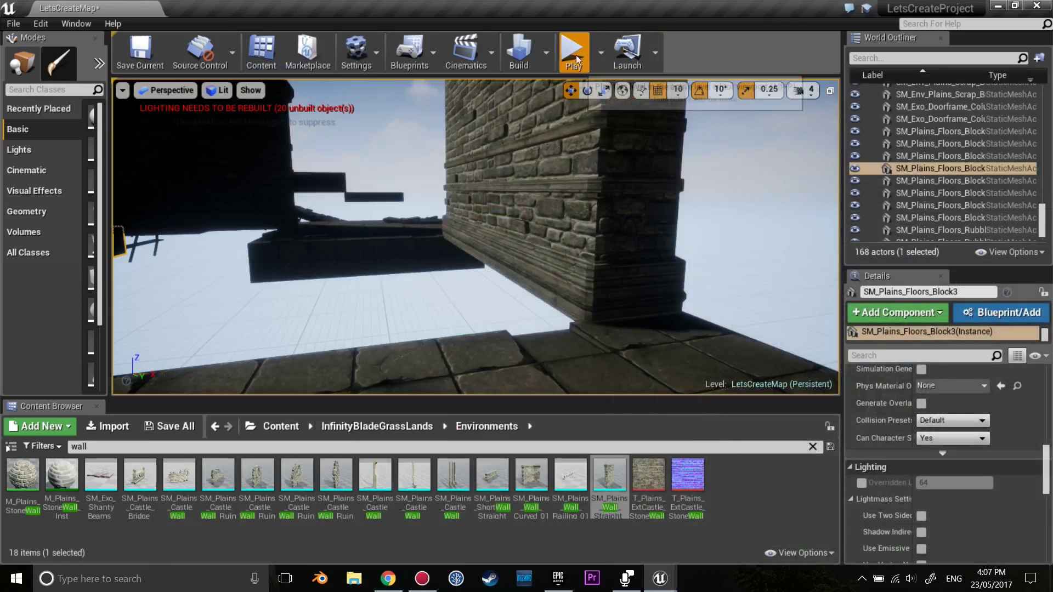
Step: Run a first fullscreen test toward the floating platforms with velocity 350, then stop
{"action": "left_click", "coordinate": [574, 53]}
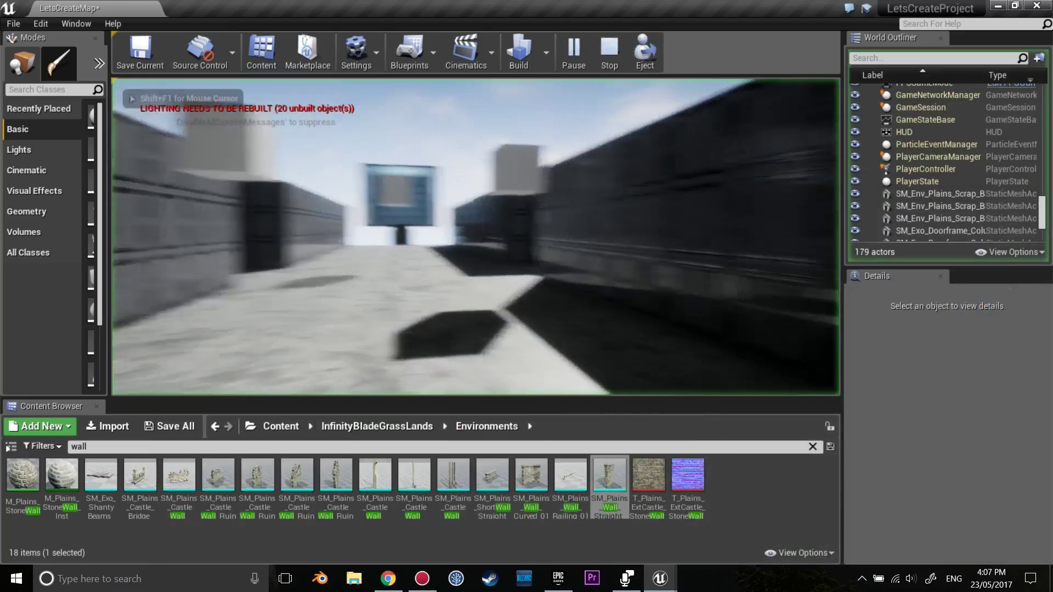
{"action": "key", "text": "F11"}
{"action": "key", "text": "w"}
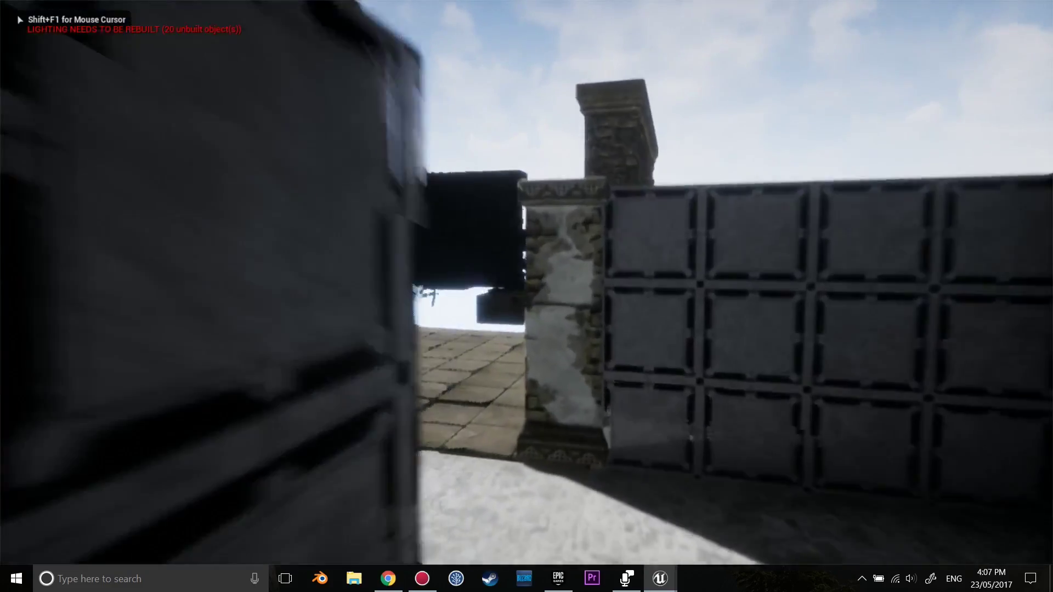
{"action": "key", "text": "w"}
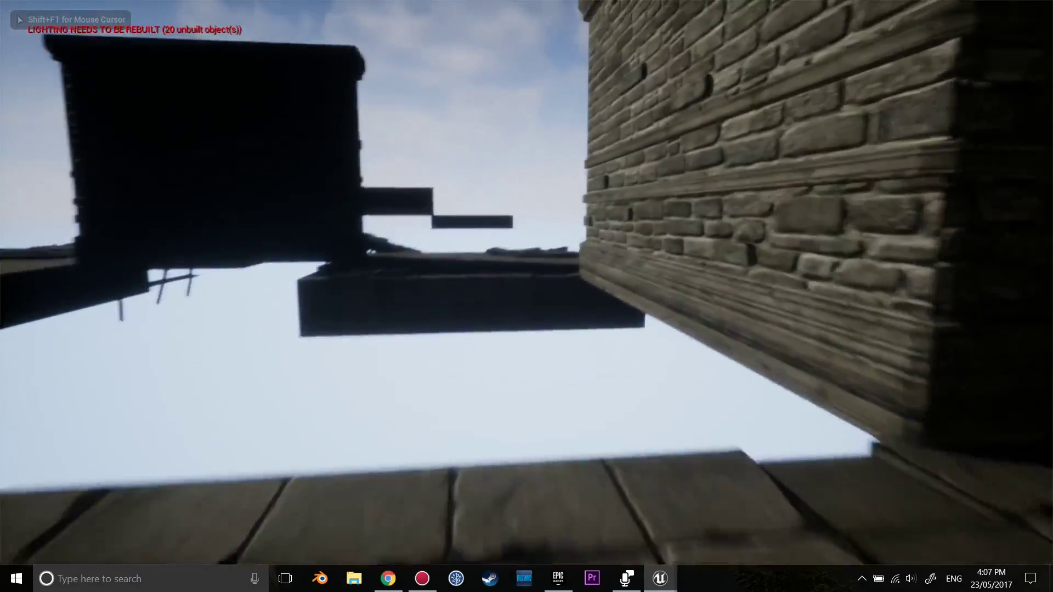
{"action": "key", "text": "Escape"}
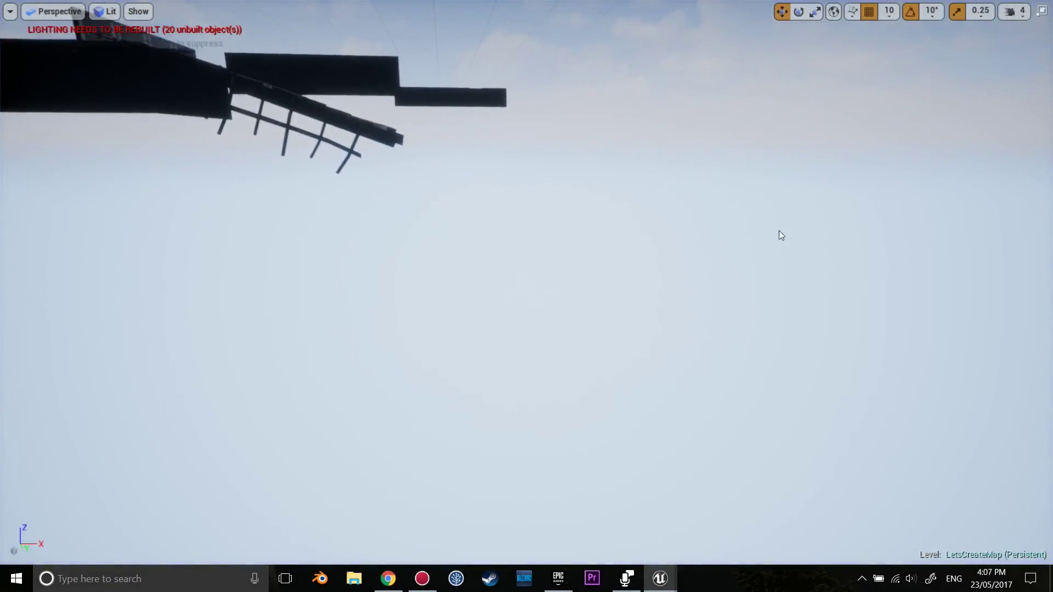
Step: Run a second test, wall-running along the stone chimney, then end it with Esc
{"action": "key", "text": "alt+p"}
{"action": "key", "text": "F11"}
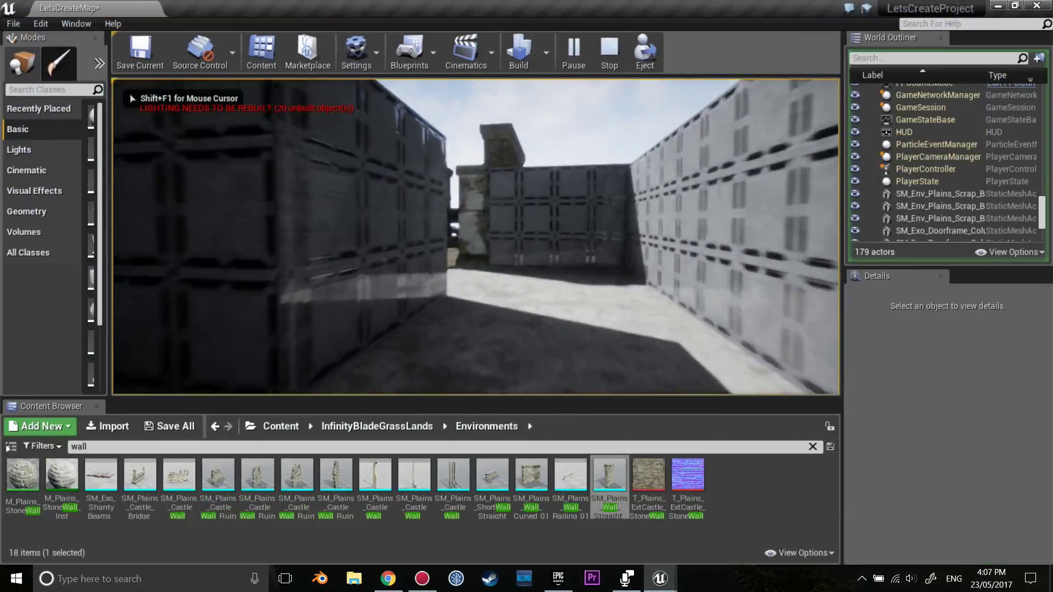
{"action": "key", "text": "w"}
{"action": "key", "text": "F11"}
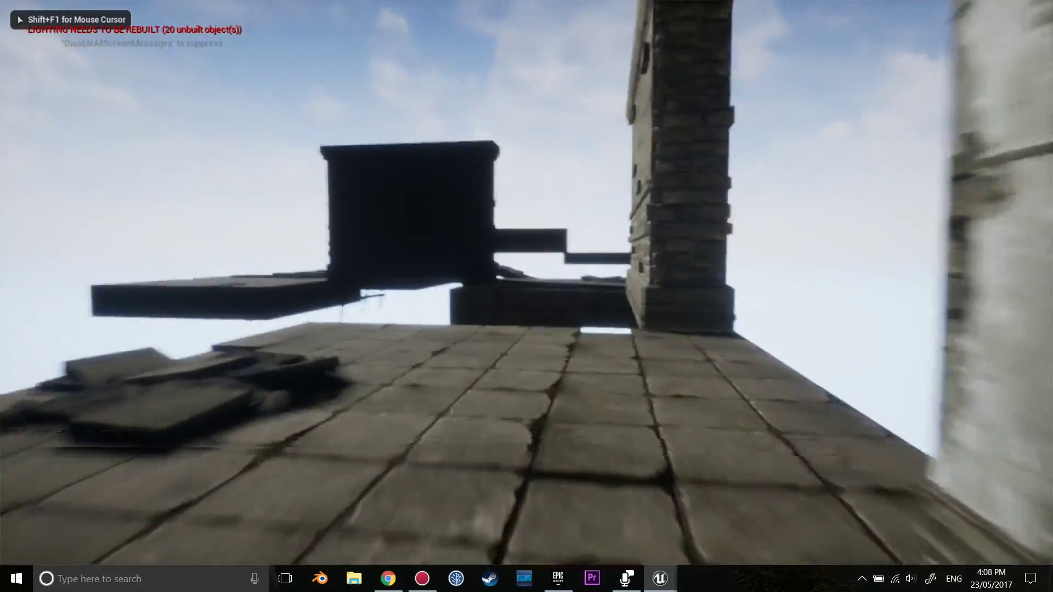
{"action": "key", "text": "w"}
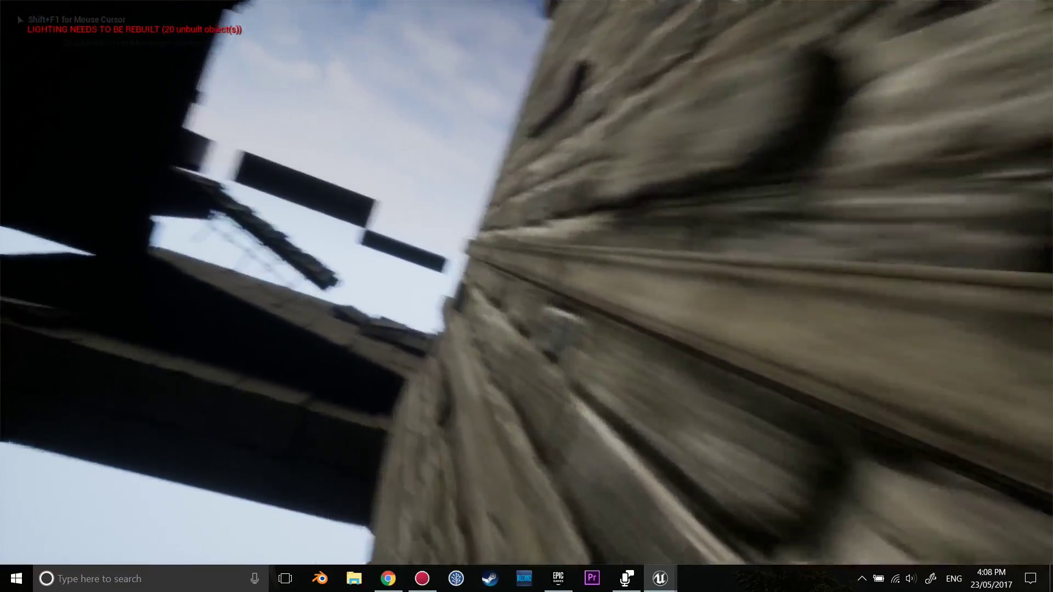
{"action": "key", "text": "w"}
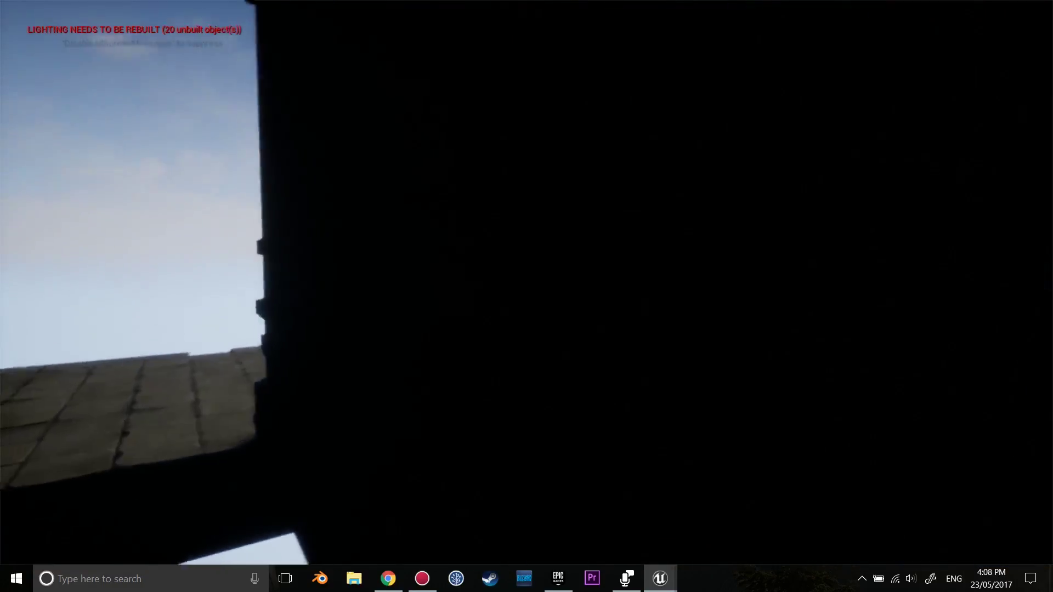
{"action": "key", "text": "Escape"}
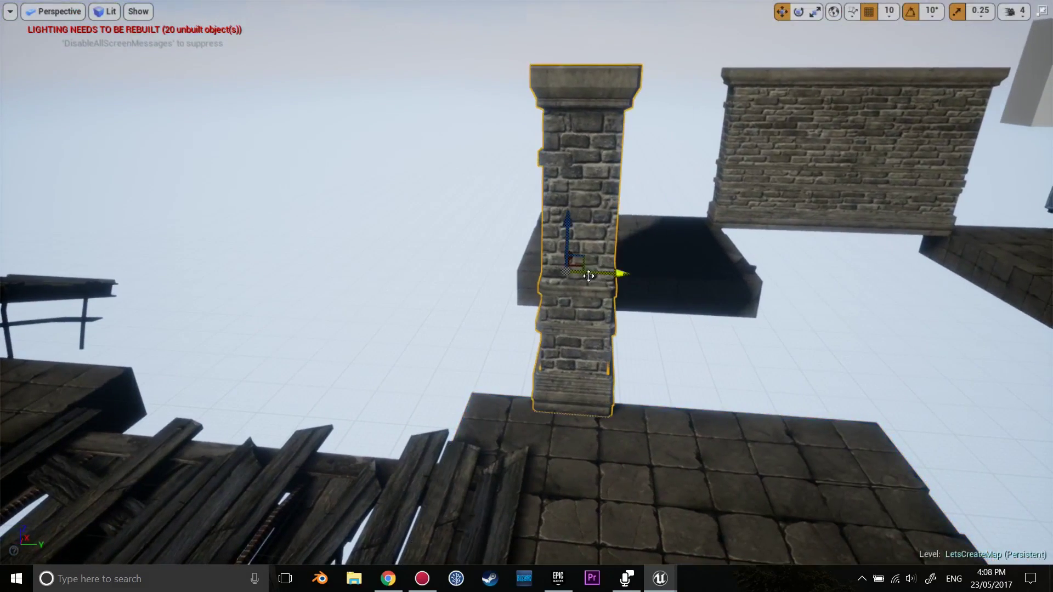
Step: Select the wooden walkway and view it from below
{"action": "right_click_drag", "start_coordinate": [581, 271], "coordinate": [617, 283]}
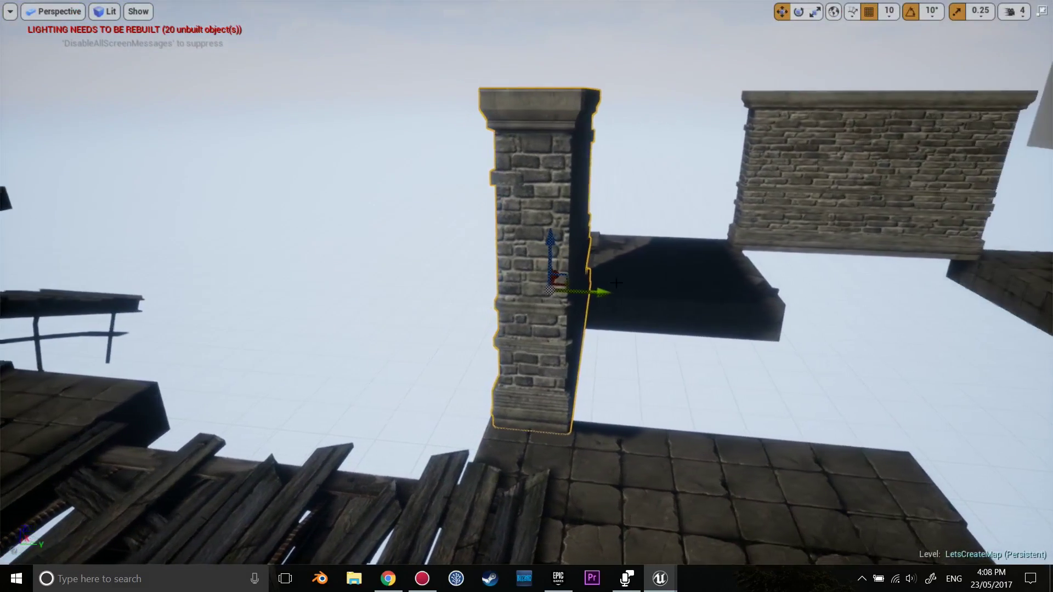
{"action": "right_click_drag", "start_coordinate": [676, 315], "coordinate": [672, 319]}
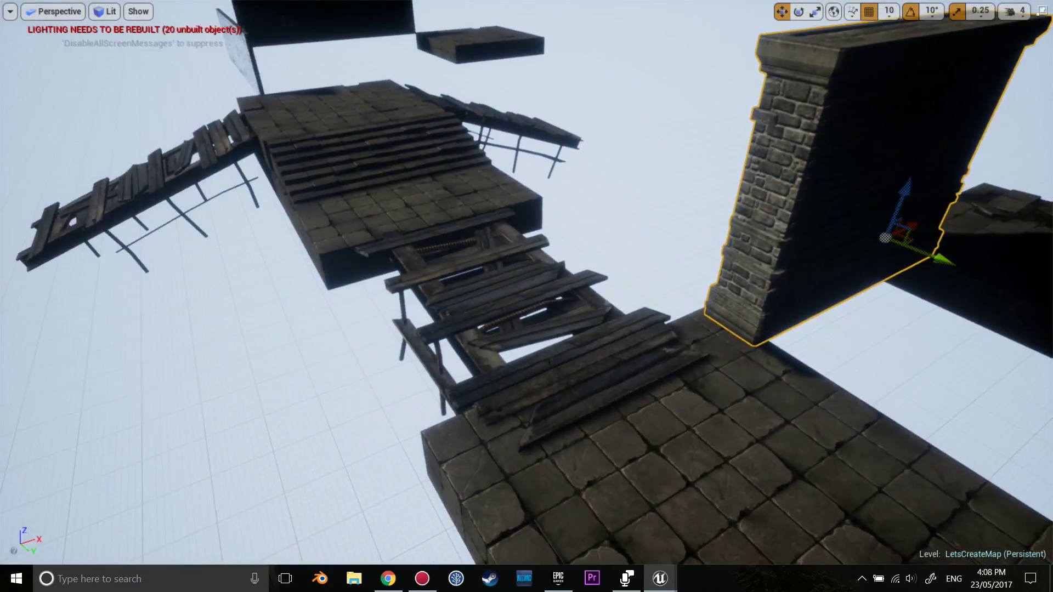
{"action": "left_click", "coordinate": [493, 299]}
{"action": "mouse_move", "coordinate": [494, 299]}
{"action": "right_mouse_down"}
{"action": "mouse_move", "coordinate": [526, 307]}
{"action": "mouse_move", "coordinate": [695, 278]}
{"action": "right_mouse_up"}
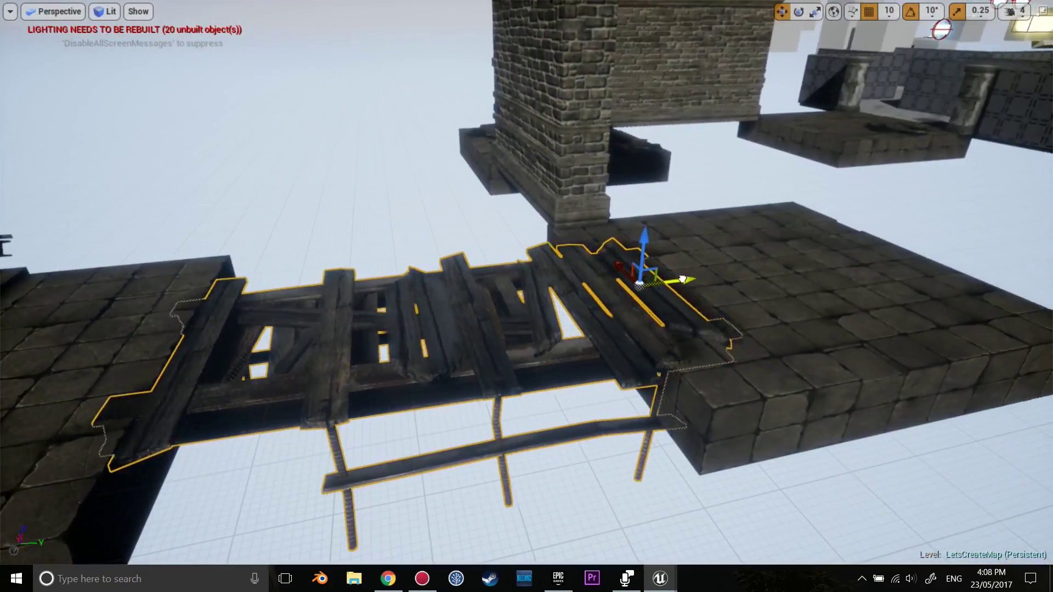
{"action": "mouse_move", "coordinate": [675, 281]}
{"action": "right_mouse_down"}
{"action": "mouse_move", "coordinate": [676, 329]}
{"action": "mouse_move", "coordinate": [675, 307]}
{"action": "mouse_move", "coordinate": [807, 142]}
{"action": "right_mouse_up"}
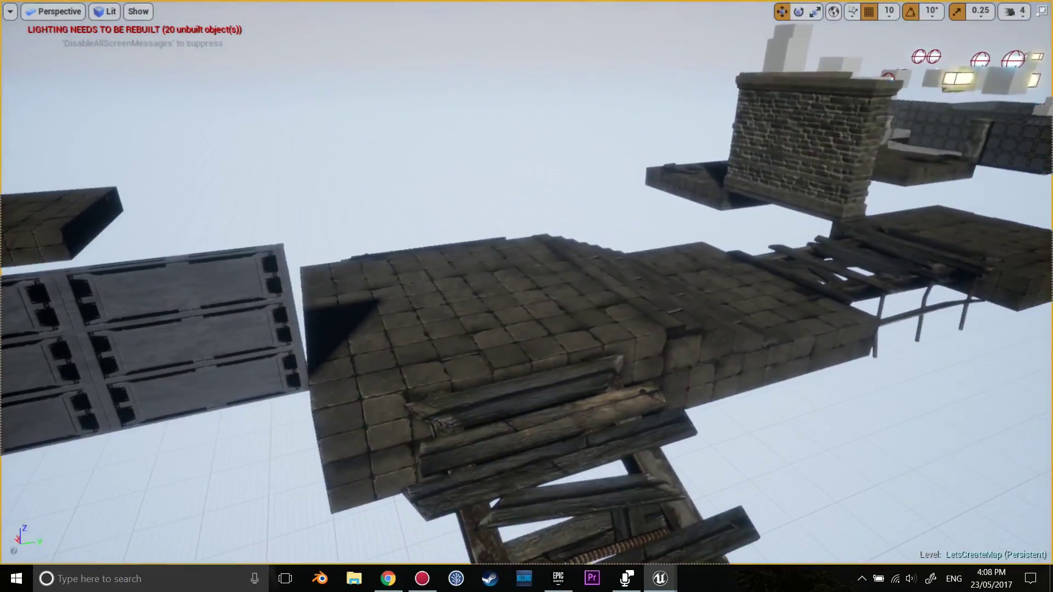
Step: Select the brick wall piece and rotate it -80° about Z
{"action": "left_click", "coordinate": [806, 142]}
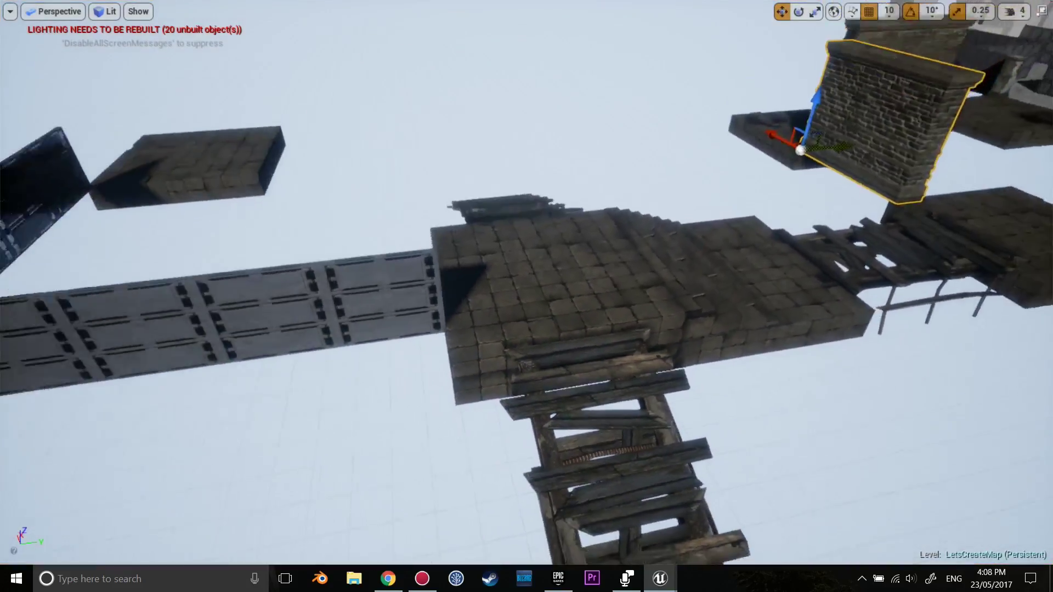
{"action": "right_click_drag", "start_coordinate": [807, 142], "coordinate": [823, 139]}
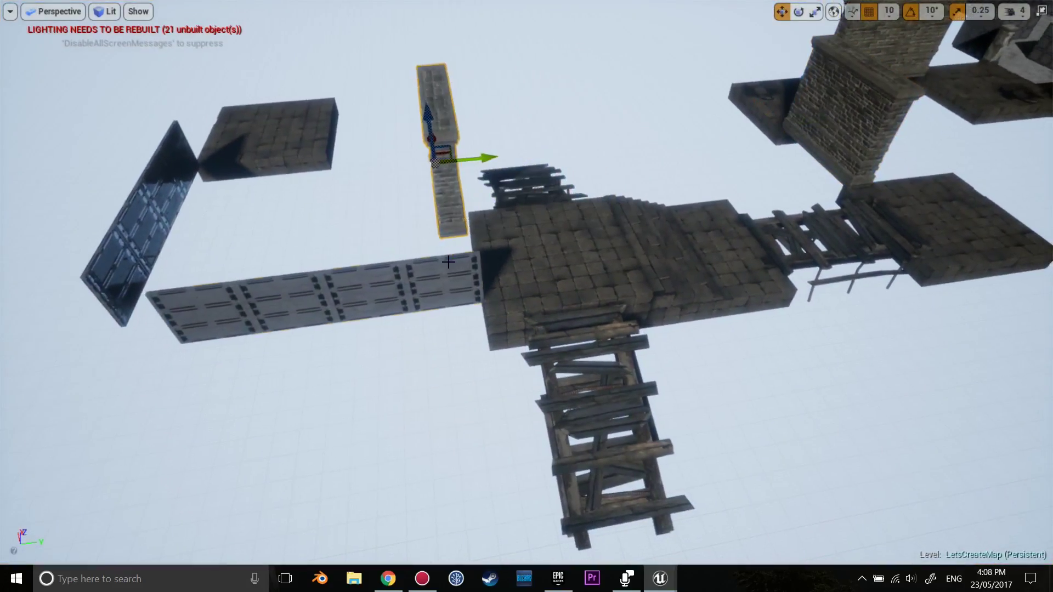
{"action": "left_click_drag", "start_coordinate": [424, 142], "coordinate": [557, 147], "text": "alt"}
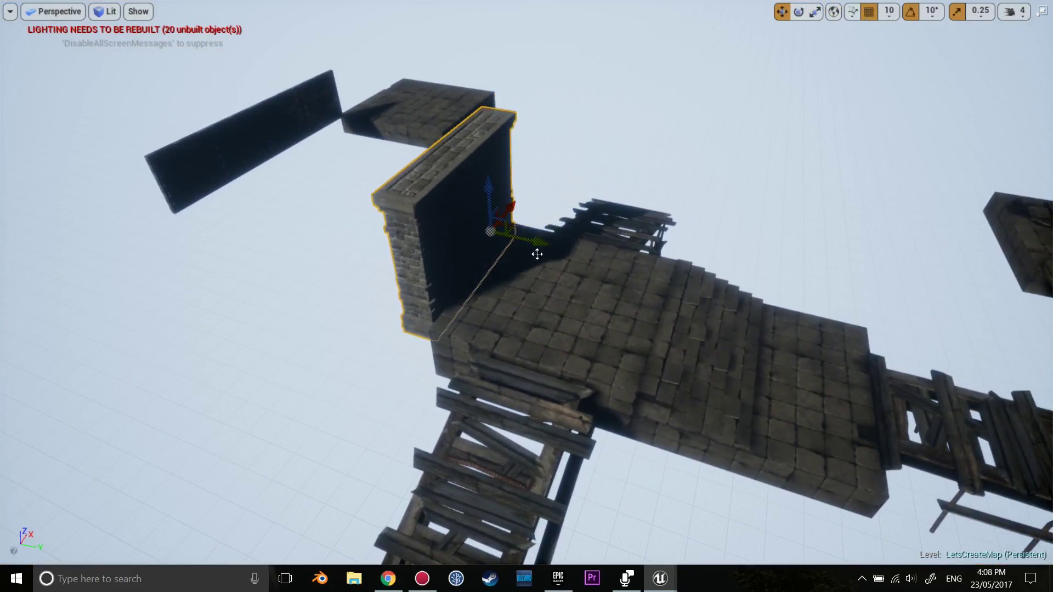
{"action": "left_click_drag", "start_coordinate": [519, 198], "coordinate": [429, 215]}
{"action": "key", "text": "w"}
{"action": "mouse_move", "coordinate": [546, 277]}
{"action": "left_mouse_down", "text": "alt"}
{"action": "mouse_move", "coordinate": [722, 300]}
{"action": "mouse_move", "coordinate": [497, 291]}
{"action": "left_mouse_up", "text": "alt"}
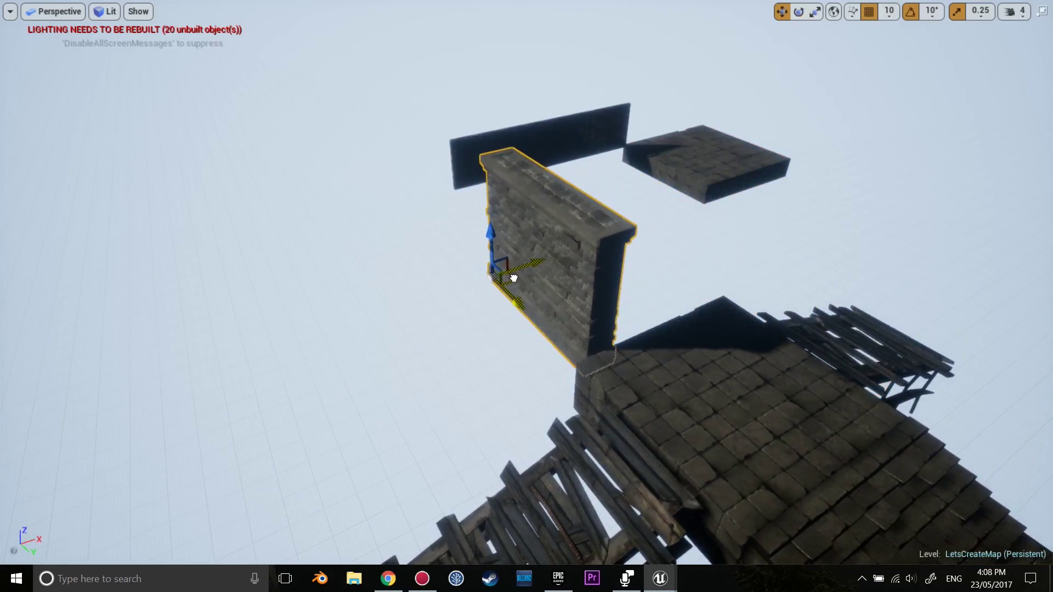
Step: Frame the brick wall with F and raise it higher
{"action": "key", "text": "f"}
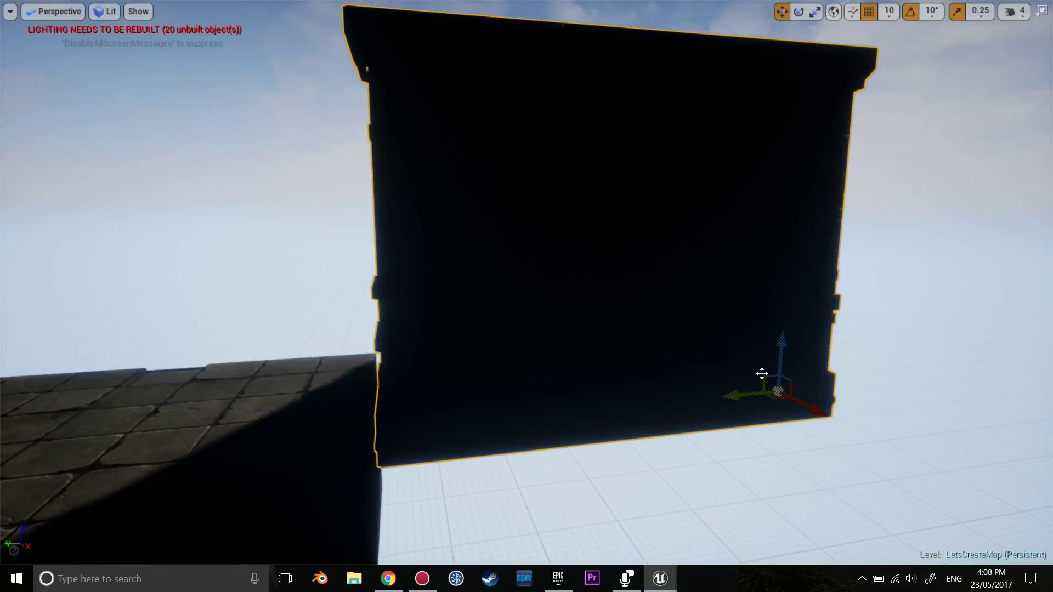
{"action": "left_click_drag", "start_coordinate": [762, 373], "coordinate": [741, 297]}
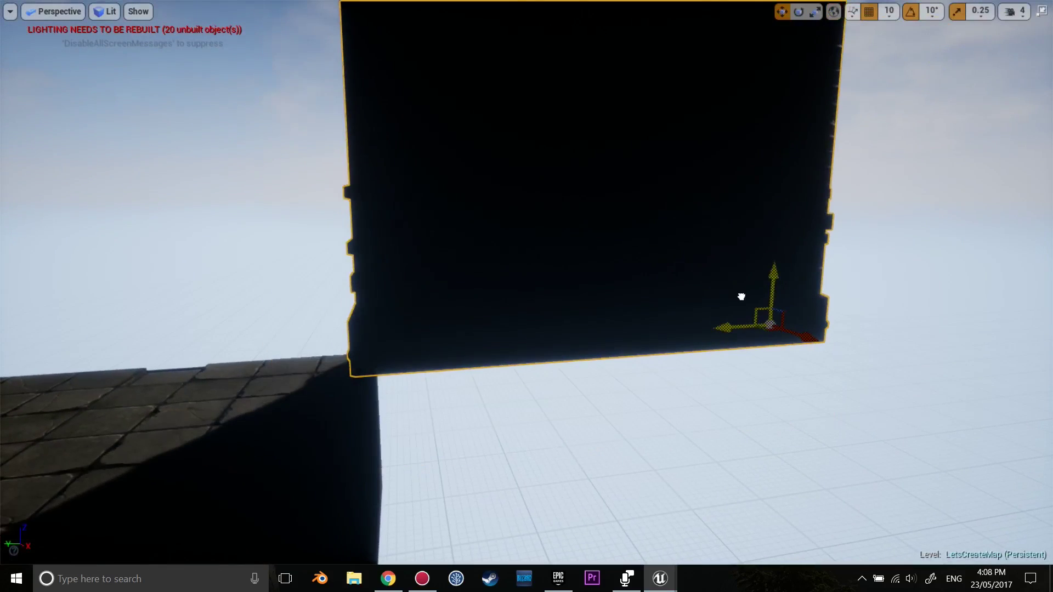
{"action": "right_click_drag", "start_coordinate": [742, 307], "coordinate": [742, 307]}
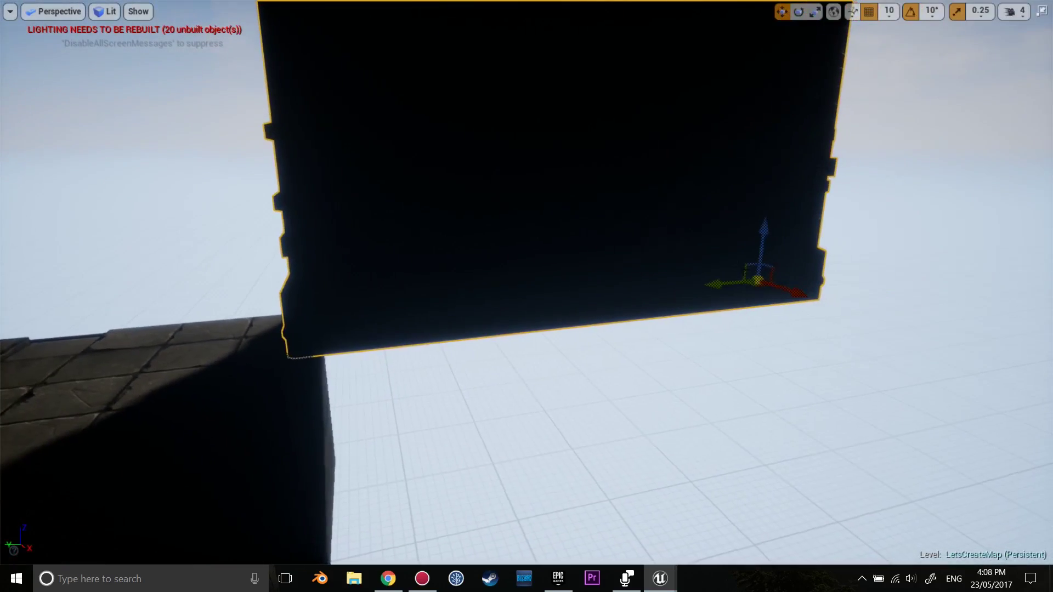
{"action": "right_click_drag", "start_coordinate": [732, 284], "coordinate": [732, 283]}
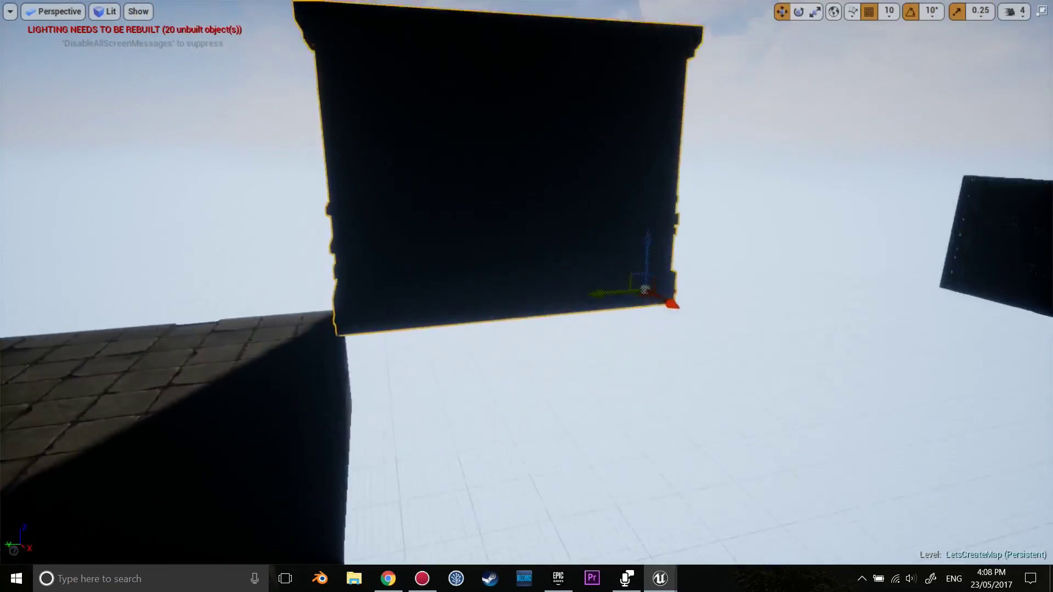
{"action": "right_click_drag", "start_coordinate": [642, 280], "coordinate": [642, 279]}
{"action": "right_click_drag", "start_coordinate": [669, 218], "coordinate": [670, 218]}
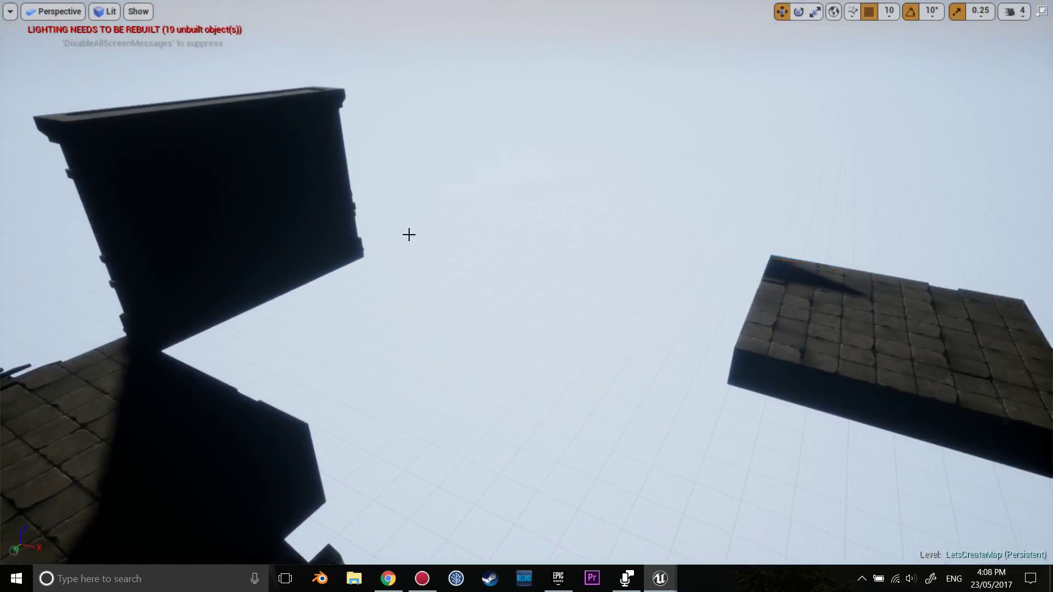
{"action": "right_click_drag", "start_coordinate": [509, 230], "coordinate": [509, 229]}
Step: Scale the wall wider on Y and move it beside the floating floor block
{"action": "key", "text": "r"}
{"action": "left_click_drag", "start_coordinate": [742, 225], "coordinate": [778, 220]}
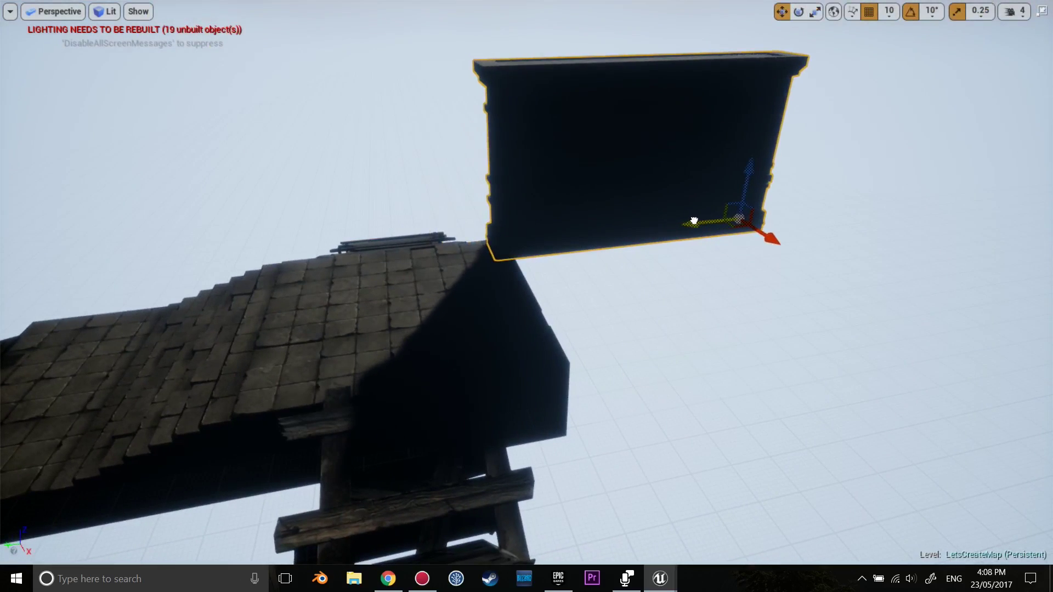
{"action": "right_click_drag", "start_coordinate": [696, 220], "coordinate": [695, 219]}
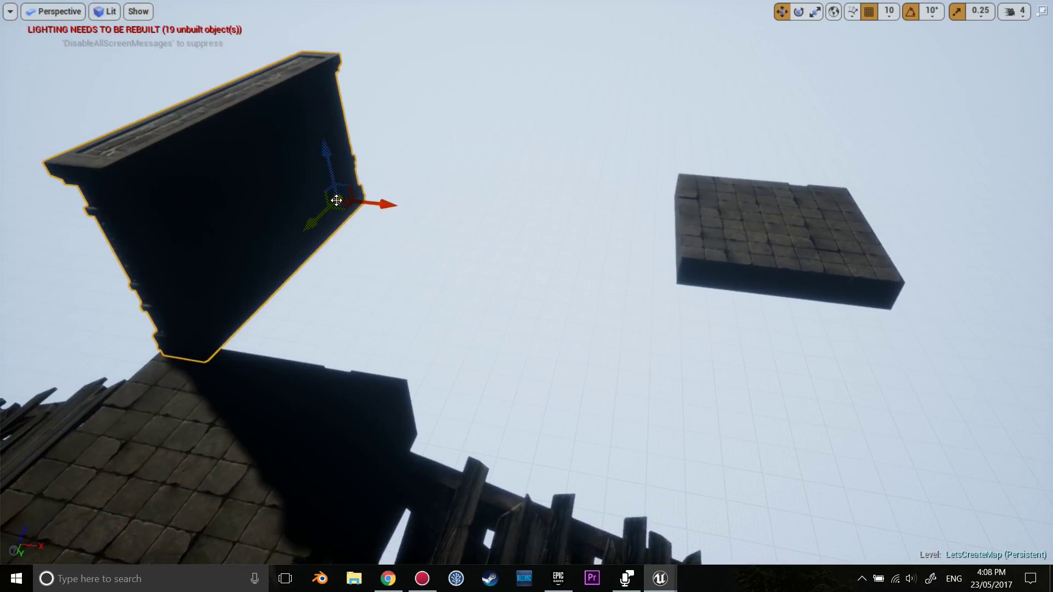
{"action": "left_click_drag", "start_coordinate": [439, 199], "coordinate": [617, 252]}
Step: Rotate the wall about -80° and nudge it into position
{"action": "key", "text": "e"}
{"action": "left_click_drag", "start_coordinate": [618, 213], "coordinate": [660, 184]}
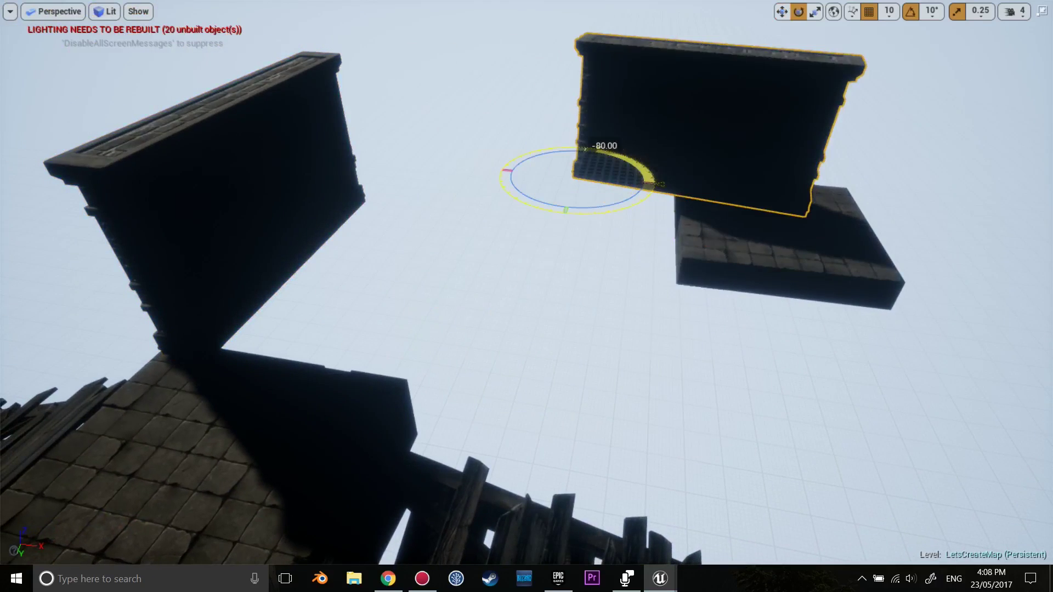
{"action": "left_click_drag", "start_coordinate": [597, 176], "coordinate": [528, 172]}
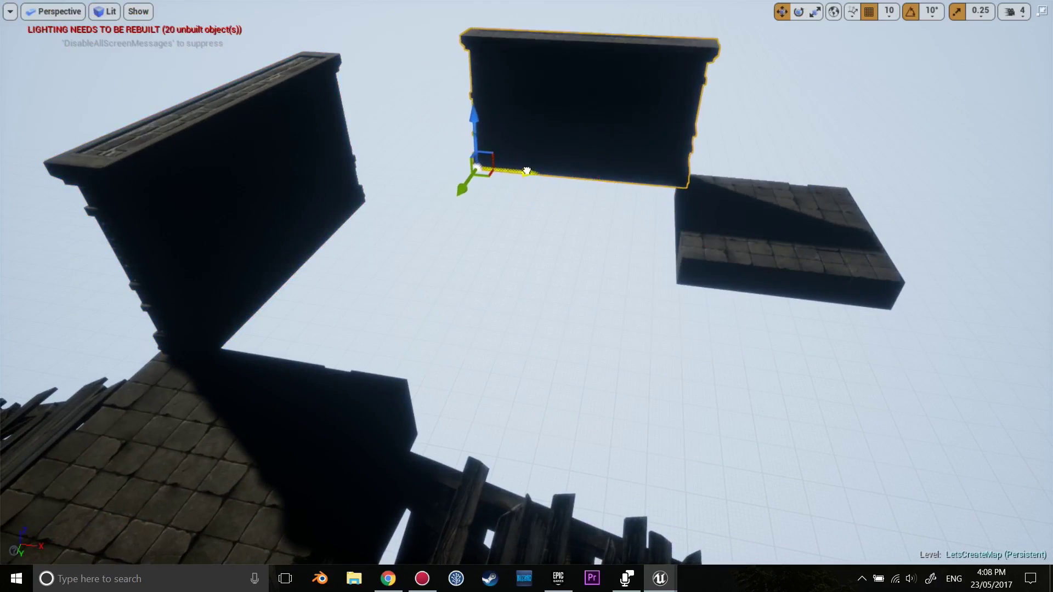
{"action": "right_click_drag", "start_coordinate": [527, 171], "coordinate": [475, 224]}
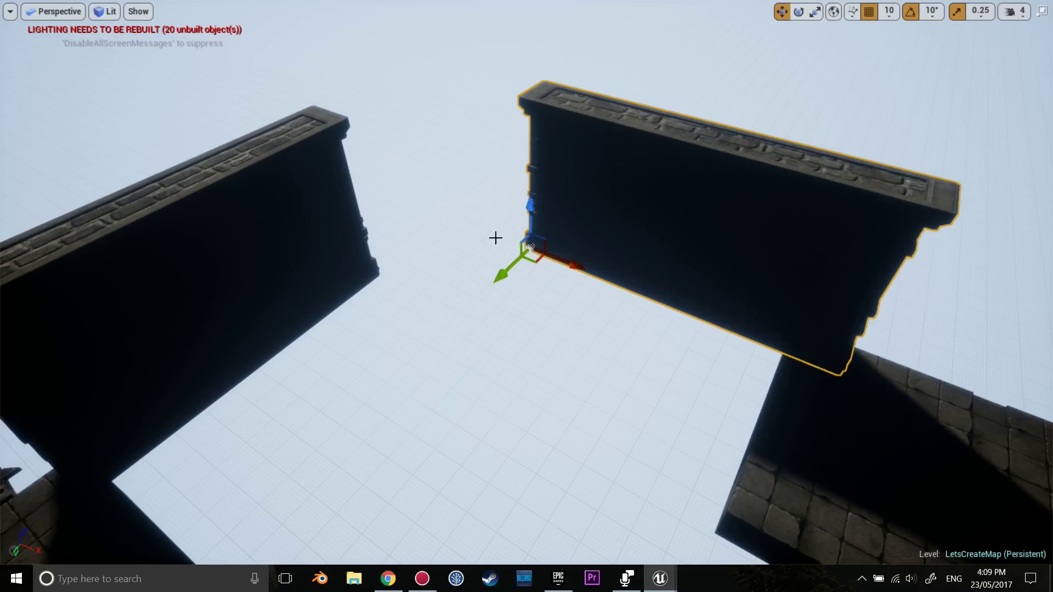
{"action": "left_click_drag", "start_coordinate": [528, 248], "coordinate": [544, 249]}
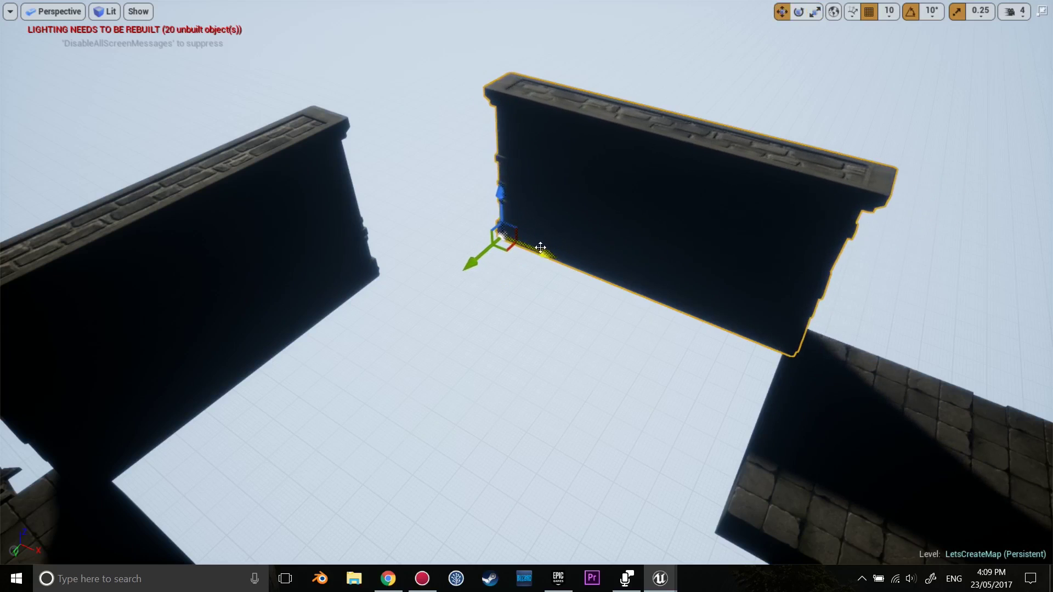
Step: Run fullscreen past the pillar, across the roof, and along the floating brick walls
{"action": "key", "text": "alt+p"}
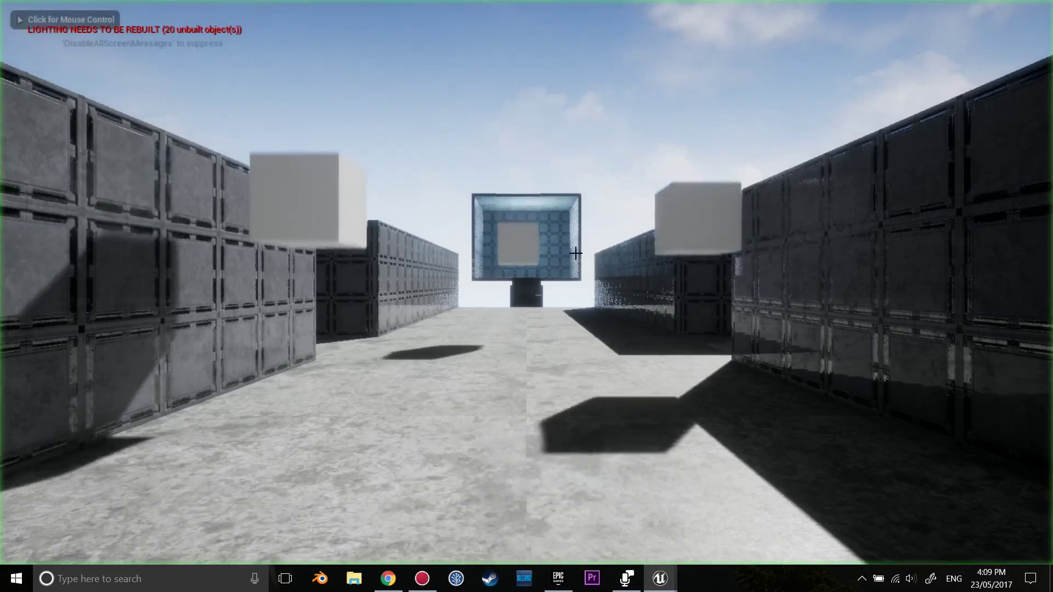
{"action": "key", "text": "F11"}
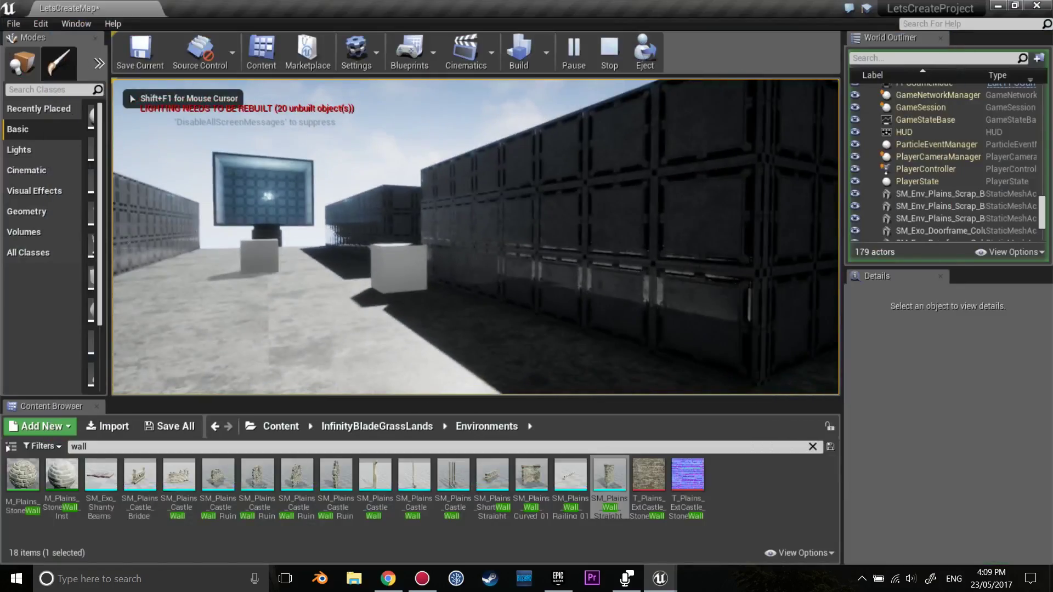
{"action": "key", "text": "F11"}
{"action": "key", "text": "w"}
{"action": "key", "text": "w"}
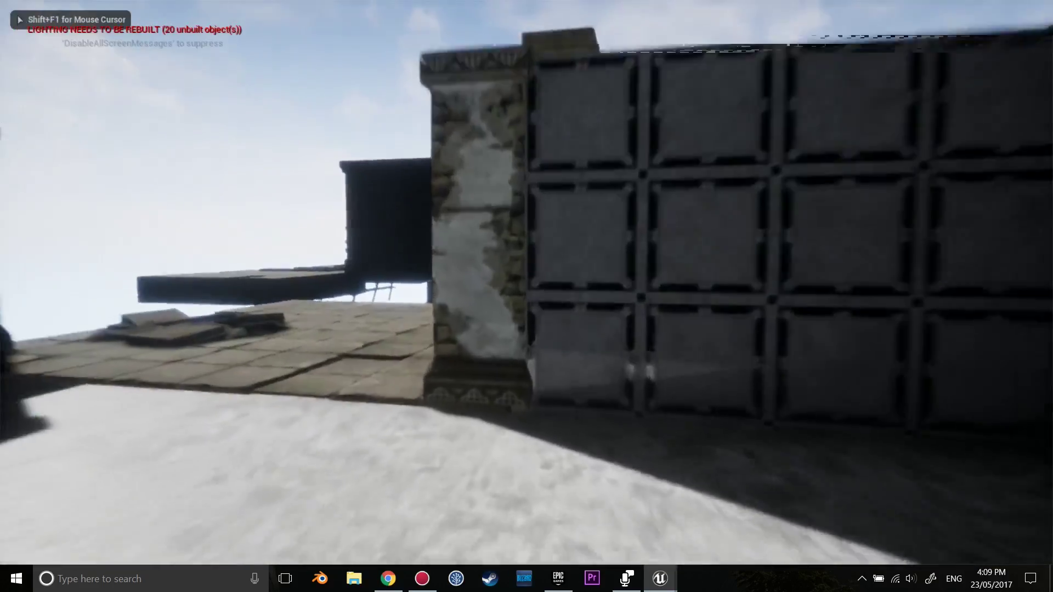
{"action": "key", "text": "w"}
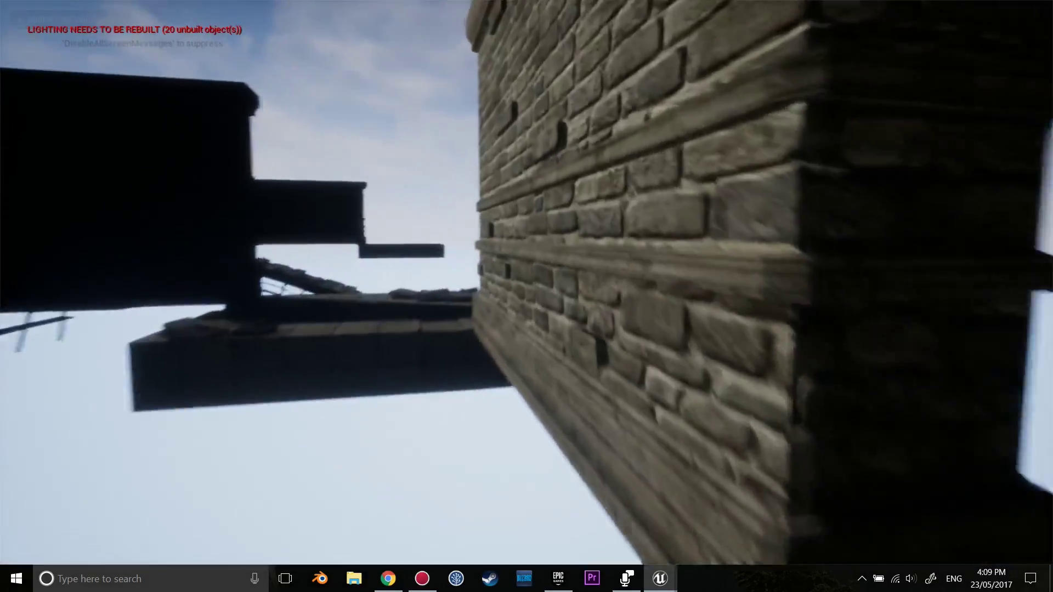
{"action": "key", "text": "w"}
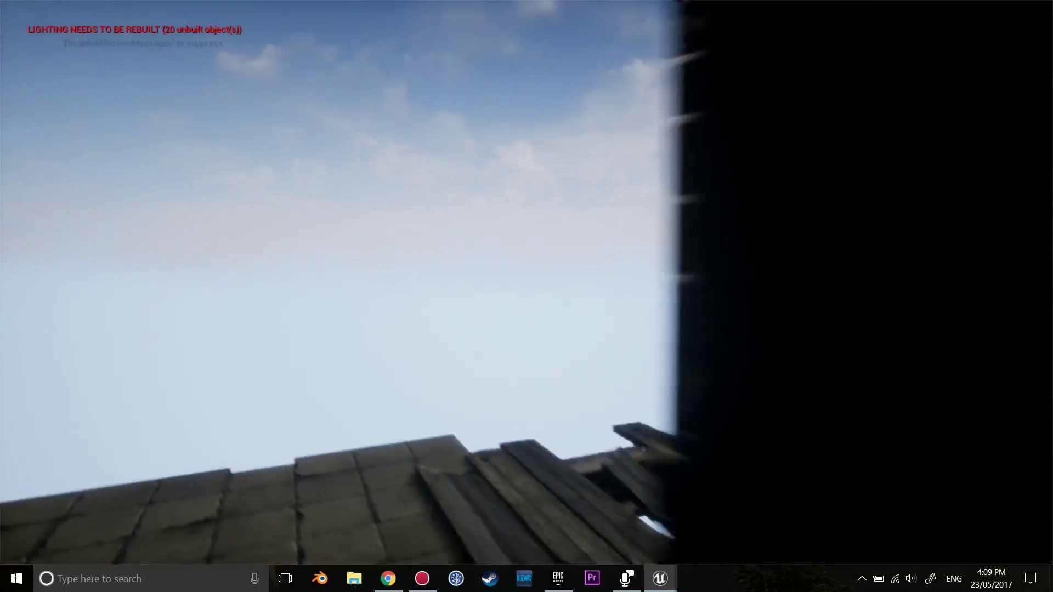
{"action": "key", "text": "w"}
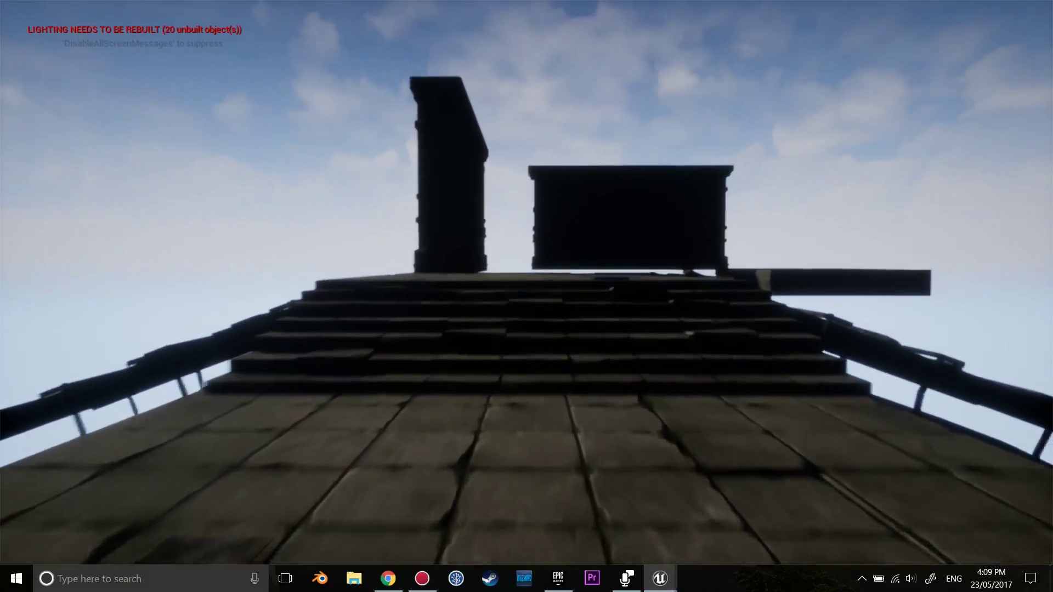
{"action": "key", "text": "w"}
{"action": "key", "text": "w"}
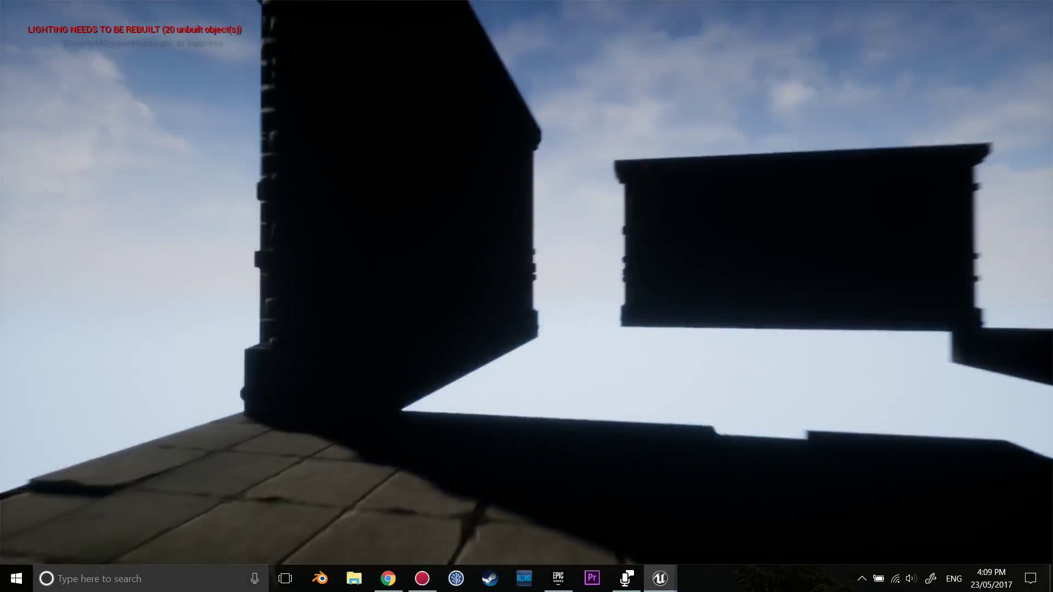
{"action": "key", "text": "w"}
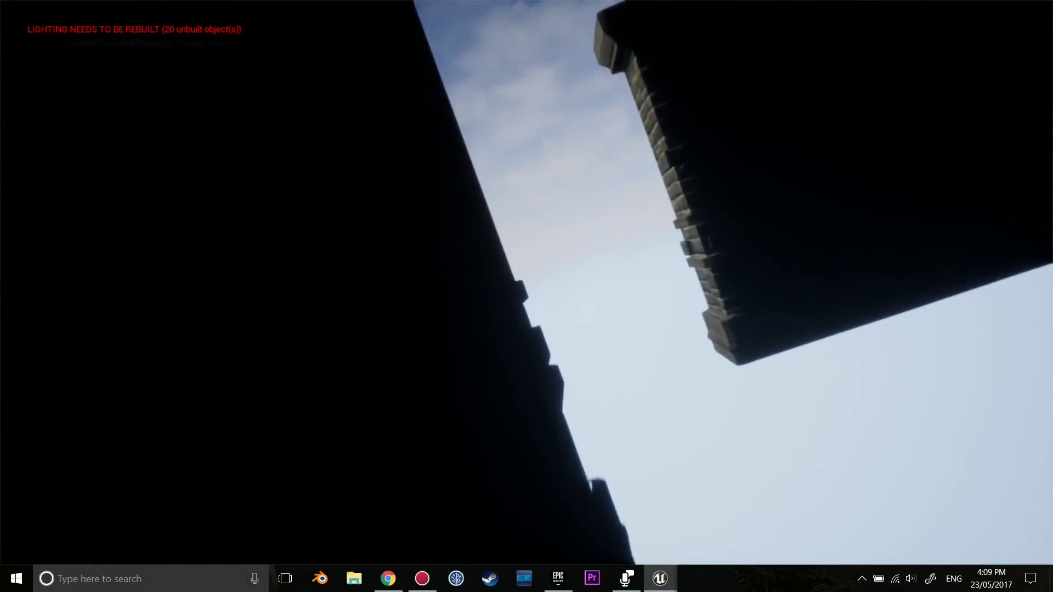
{"action": "key", "text": "w"}
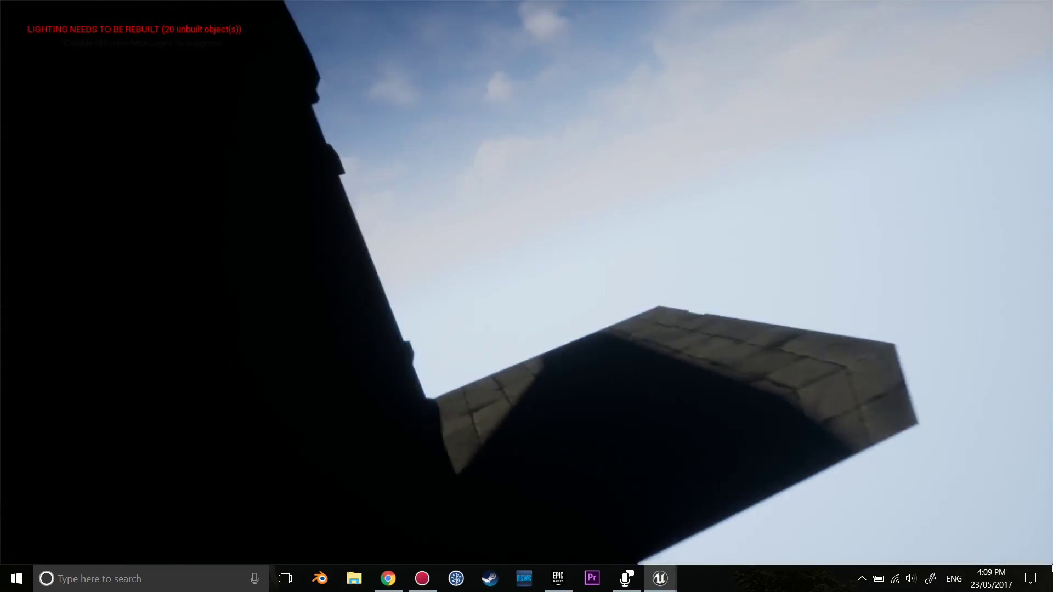
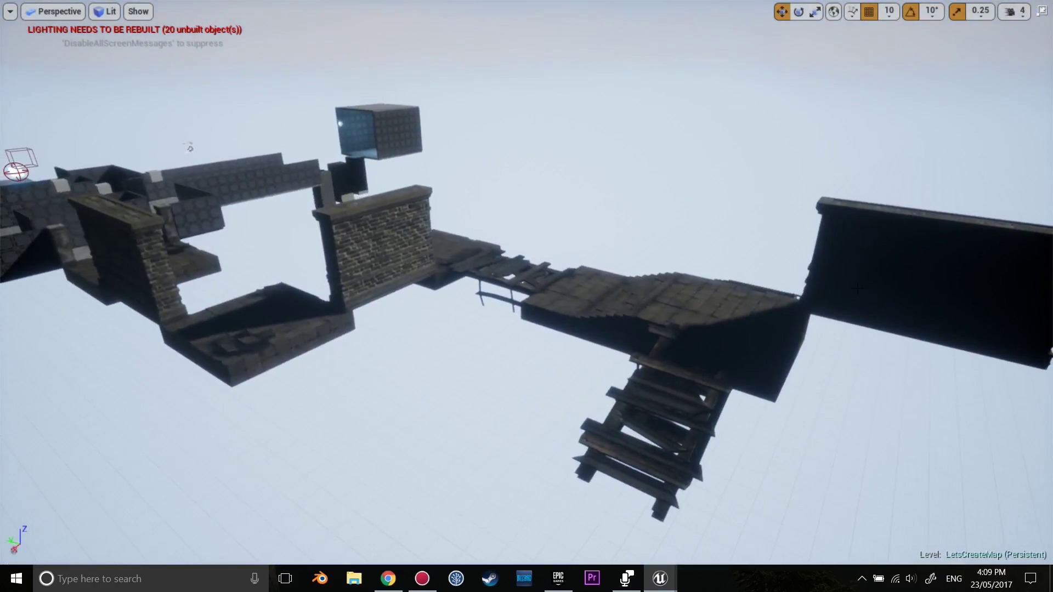
Step: Restore the full editor layout, check the Build options and focus the view on the brick wall
{"action": "key", "text": "F11"}
{"action": "left_click", "coordinate": [546, 52]}
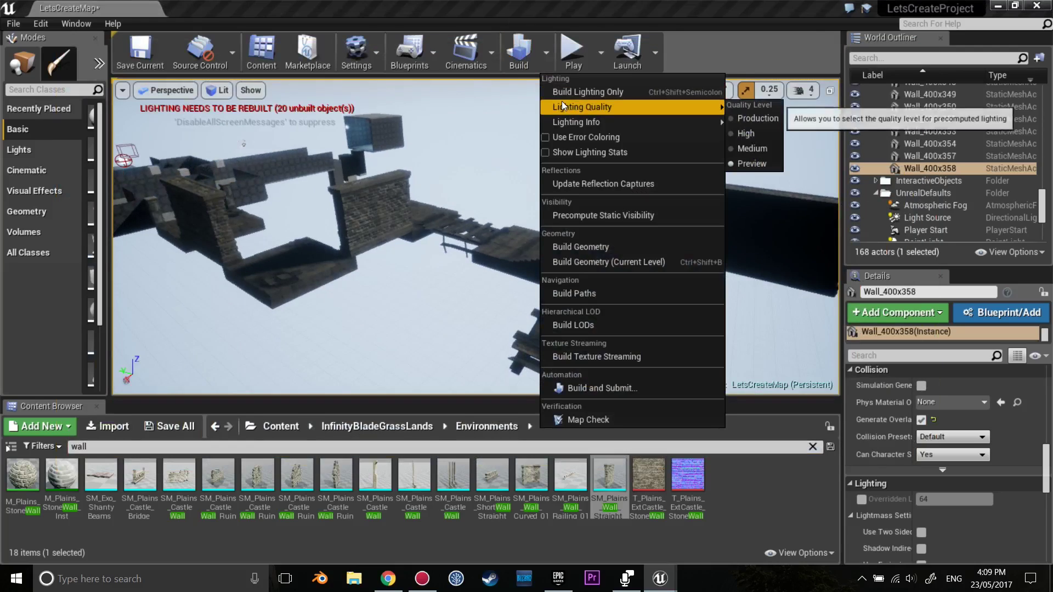
{"action": "double_click", "coordinate": [930, 169]}
Step: Browse the World Outliner, collapsing the Environment and UnrealDefaults folders
{"action": "scroll", "coordinate": [965, 197], "scroll_direction": "down", "scroll_amount": 3}
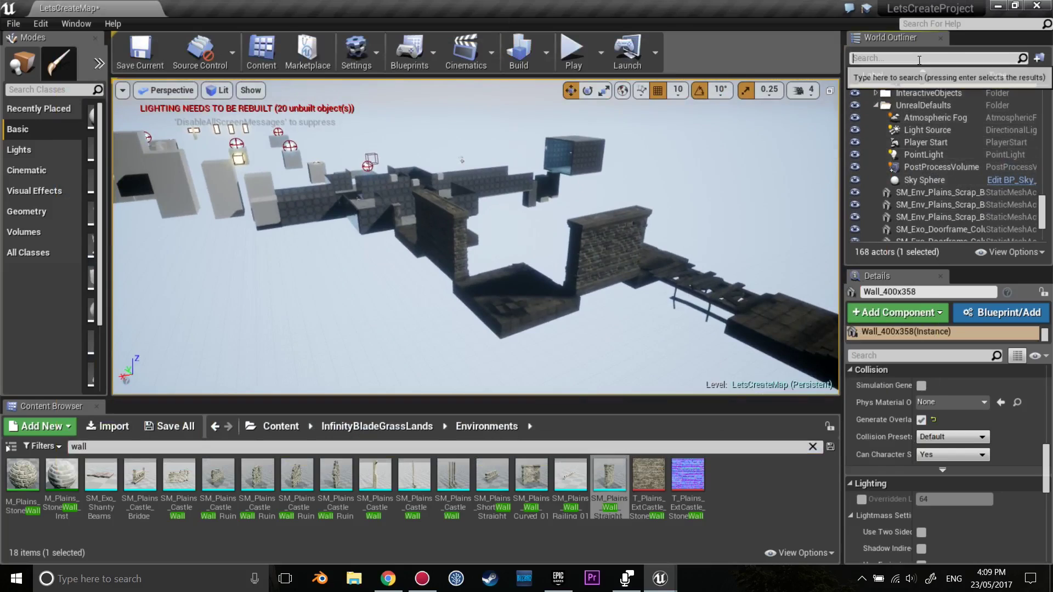
{"action": "scroll", "coordinate": [932, 179], "scroll_direction": "up", "scroll_amount": 3}
{"action": "scroll", "coordinate": [930, 182], "scroll_direction": "up", "scroll_amount": 3}
{"action": "scroll", "coordinate": [930, 185], "scroll_direction": "up", "scroll_amount": 2}
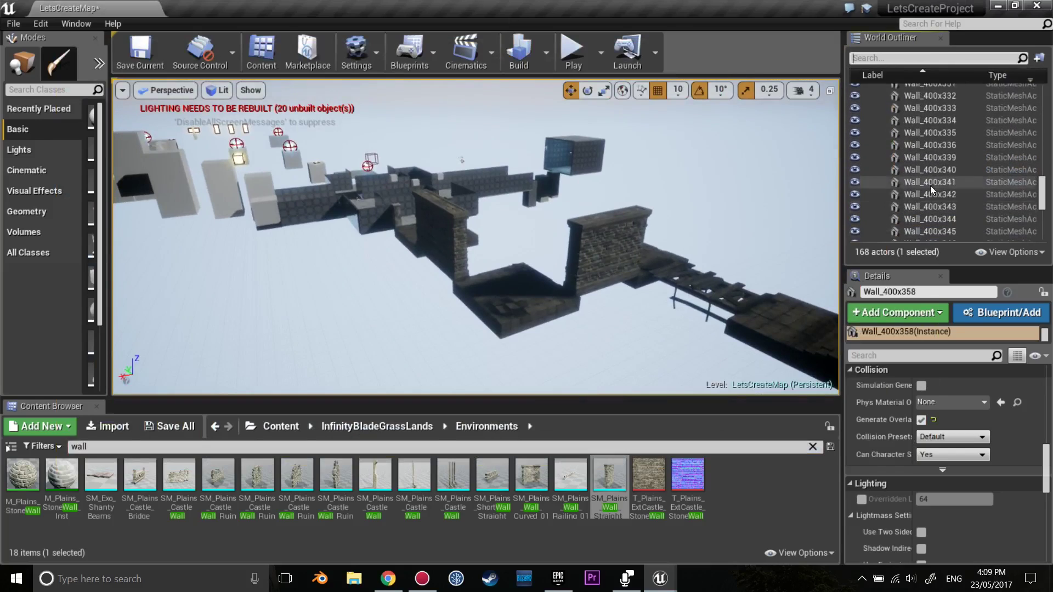
{"action": "scroll", "coordinate": [930, 186], "scroll_direction": "up", "scroll_amount": 2}
{"action": "left_click_drag", "start_coordinate": [1040, 183], "coordinate": [1039, 70]}
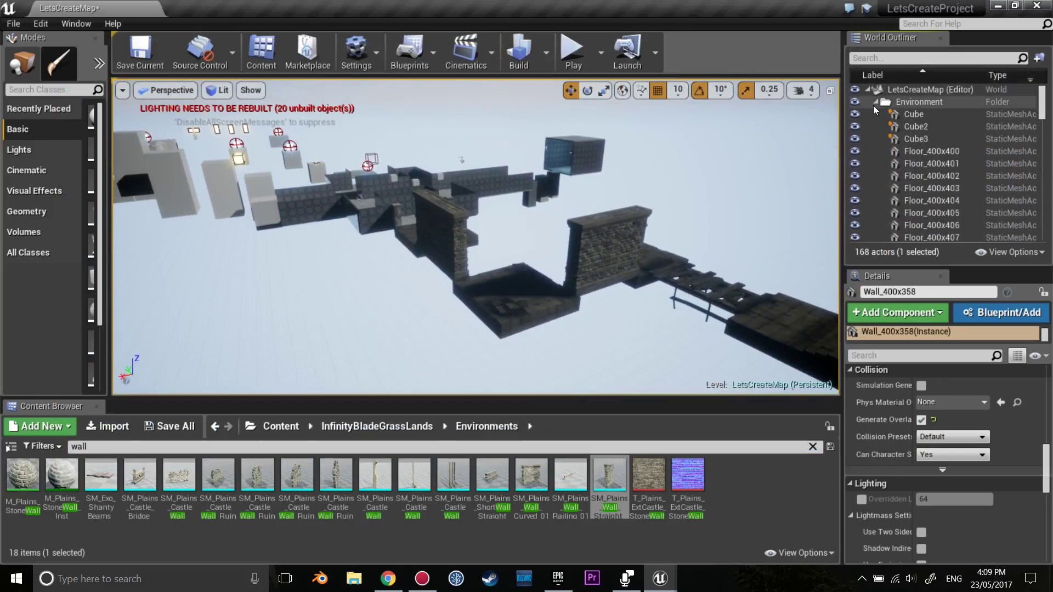
{"action": "left_click", "coordinate": [875, 103]}
{"action": "scroll", "coordinate": [953, 156], "scroll_direction": "down", "scroll_amount": 3}
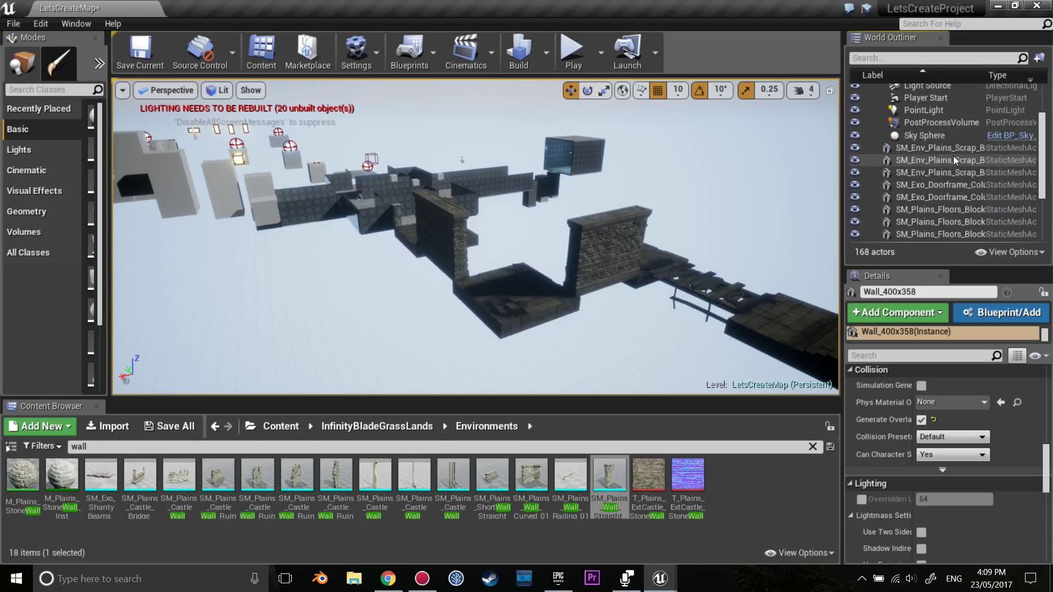
{"action": "scroll", "coordinate": [953, 155], "scroll_direction": "up", "scroll_amount": 3}
{"action": "left_click", "coordinate": [875, 126]}
{"action": "scroll", "coordinate": [889, 187], "scroll_direction": "down", "scroll_amount": 3}
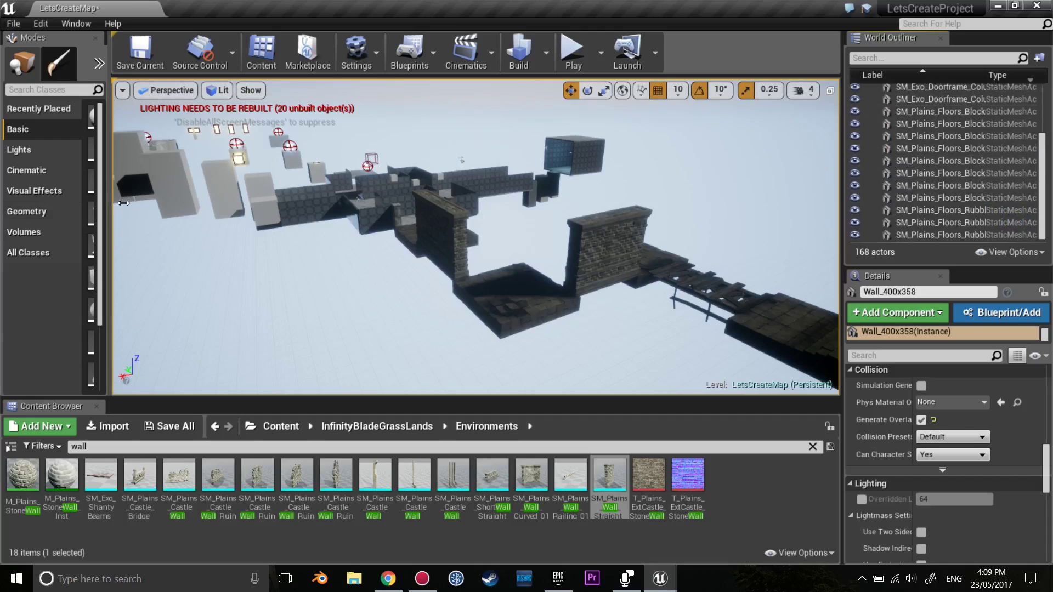
Step: Widen the Modes panel so names show fully, and view the Volumes and Visual Effects categories
{"action": "mouse_move", "coordinate": [123, 203]}
{"action": "left_mouse_down"}
{"action": "mouse_move", "coordinate": [211, 204]}
{"action": "mouse_move", "coordinate": [246, 234]}
{"action": "left_mouse_up"}
{"action": "left_click", "coordinate": [20, 231]}
{"action": "left_click", "coordinate": [44, 196]}
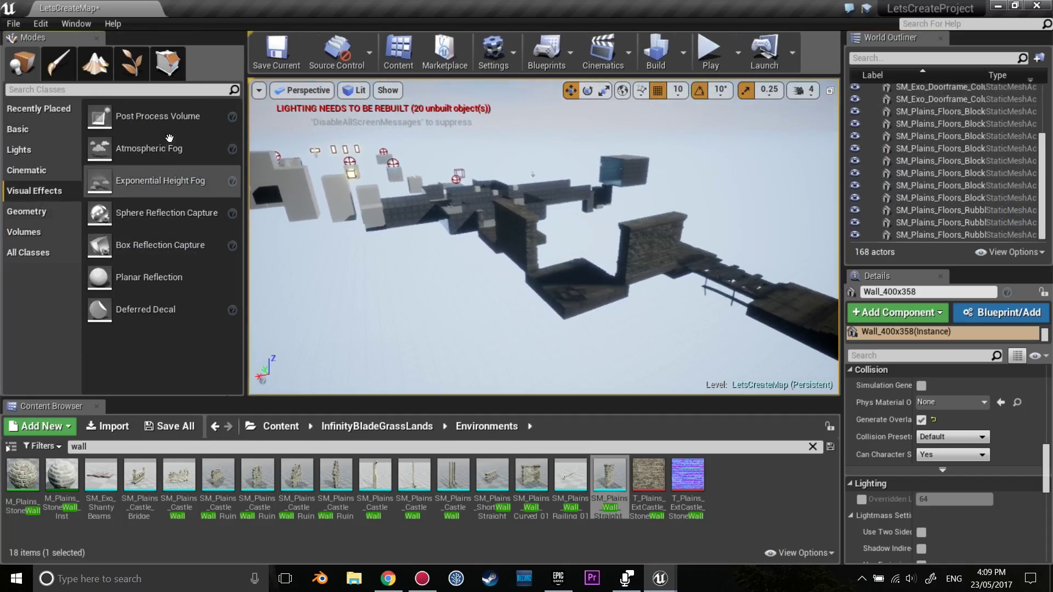
Step: Filter the World Outliner for 'light' and expand UnrealDefaults to see the level's lights
{"action": "left_click", "coordinate": [40, 231]}
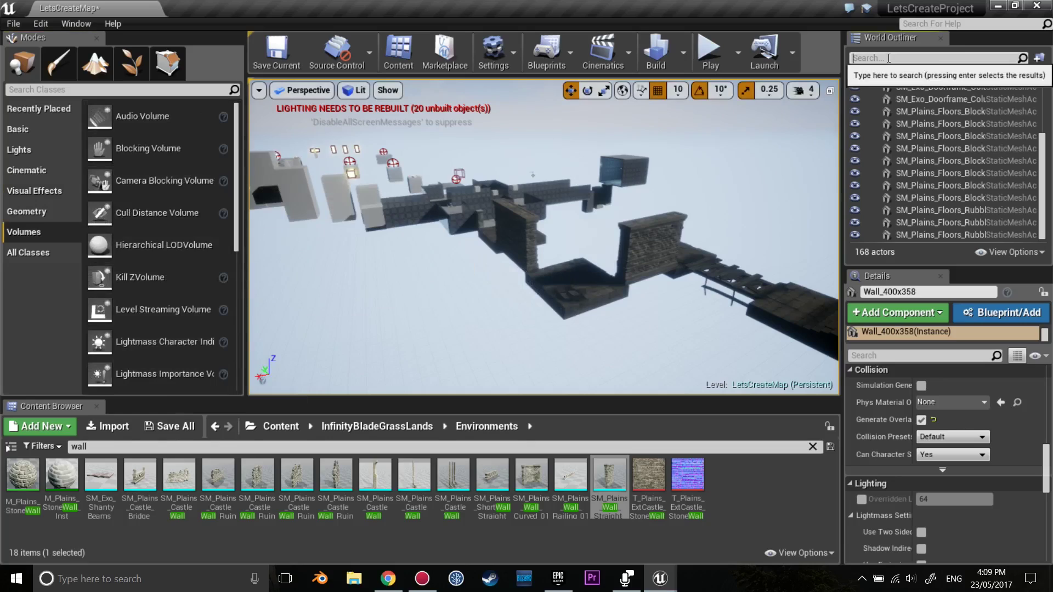
{"action": "type", "text": "light"}
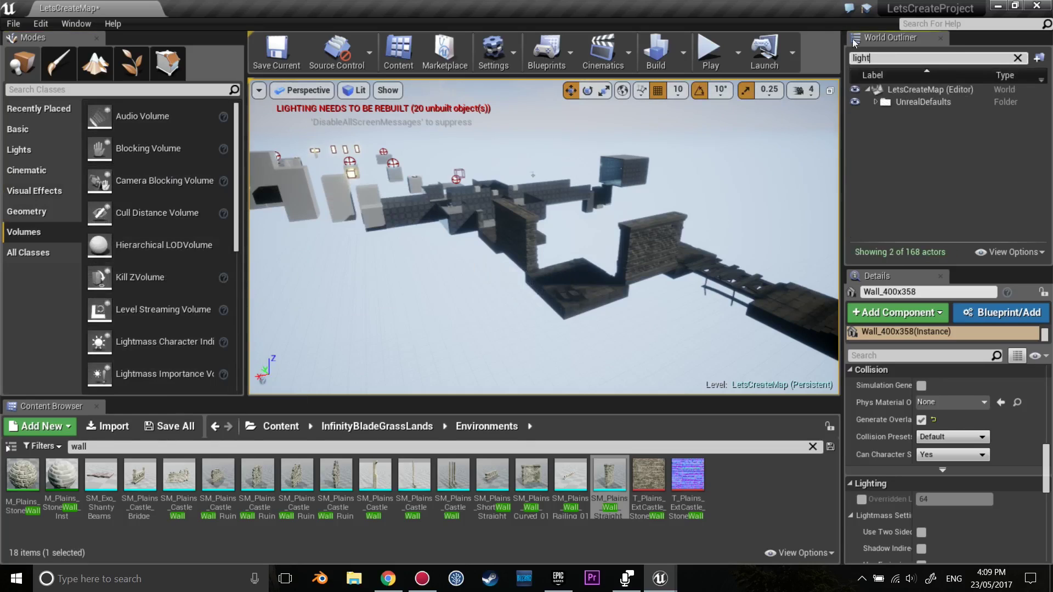
{"action": "left_click", "coordinate": [874, 102]}
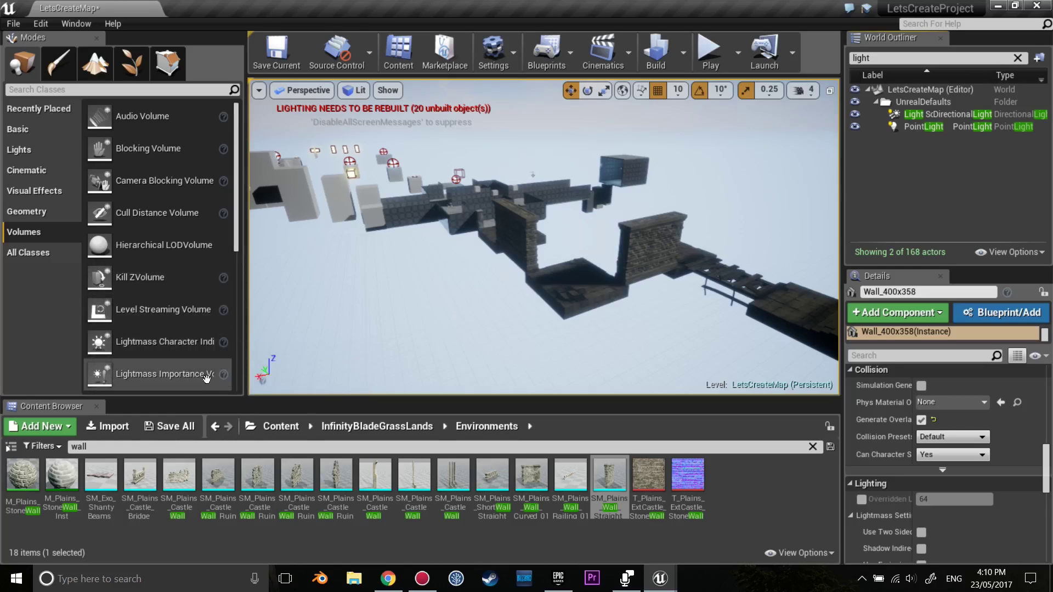
Step: Drop a Lightmass Importance Volume into the scene and check it covers the whole floating level
{"action": "left_click_drag", "start_coordinate": [176, 375], "coordinate": [576, 340]}
{"action": "mouse_move", "coordinate": [576, 340]}
{"action": "right_mouse_down"}
{"action": "mouse_move", "coordinate": [614, 308]}
{"action": "mouse_move", "coordinate": [598, 301]}
{"action": "right_mouse_up"}
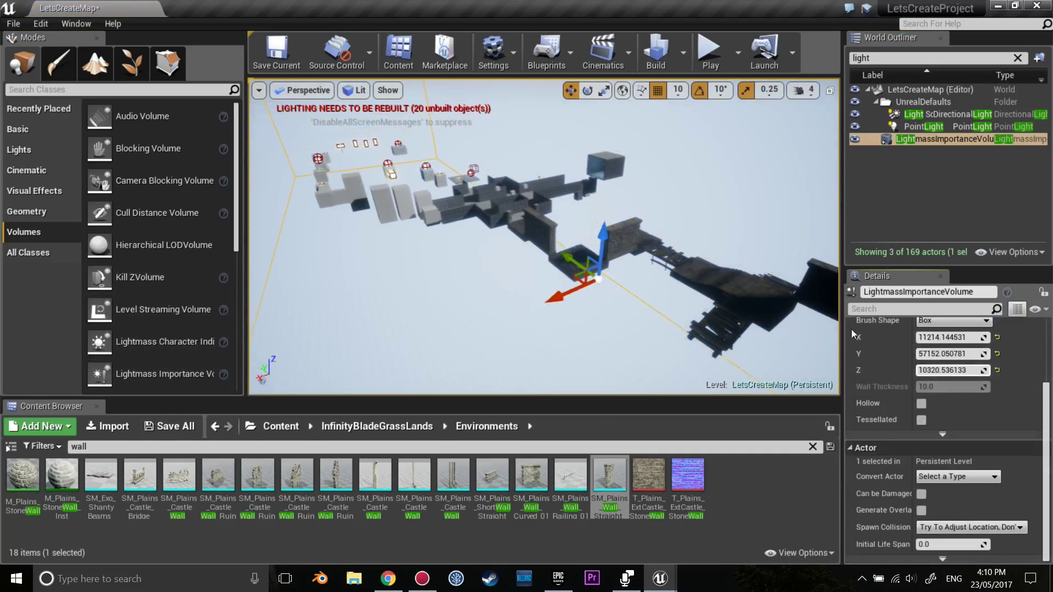
{"action": "right_click_drag", "start_coordinate": [549, 247], "coordinate": [526, 241]}
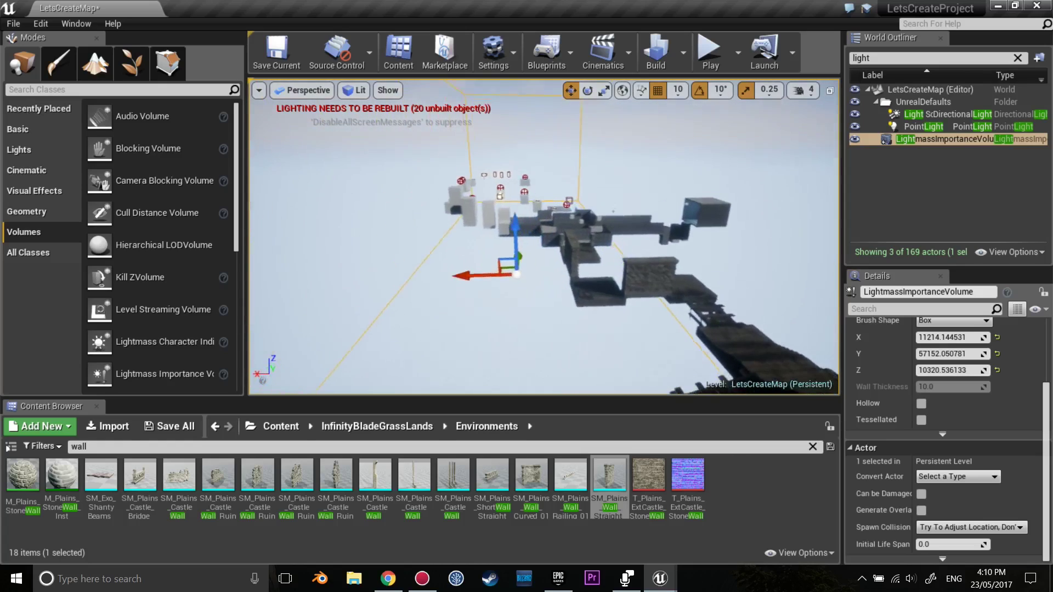
{"action": "right_click_drag", "start_coordinate": [746, 299], "coordinate": [756, 301]}
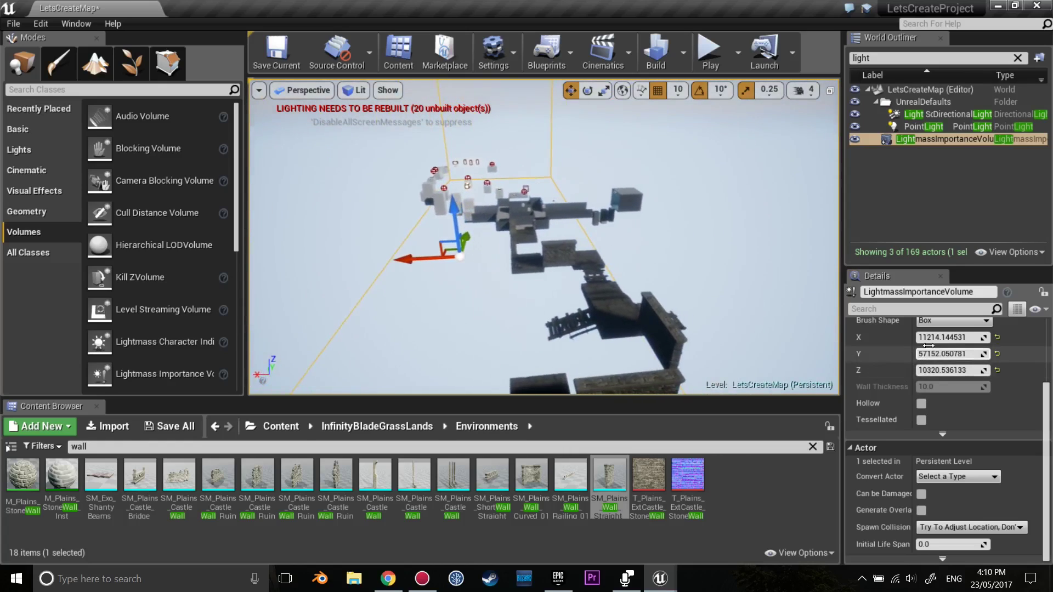
Step: Build lighting only, then place an SM_Plains_Castle_Bridge_Wall_01 piece in the level
{"action": "left_click", "coordinate": [684, 53]}
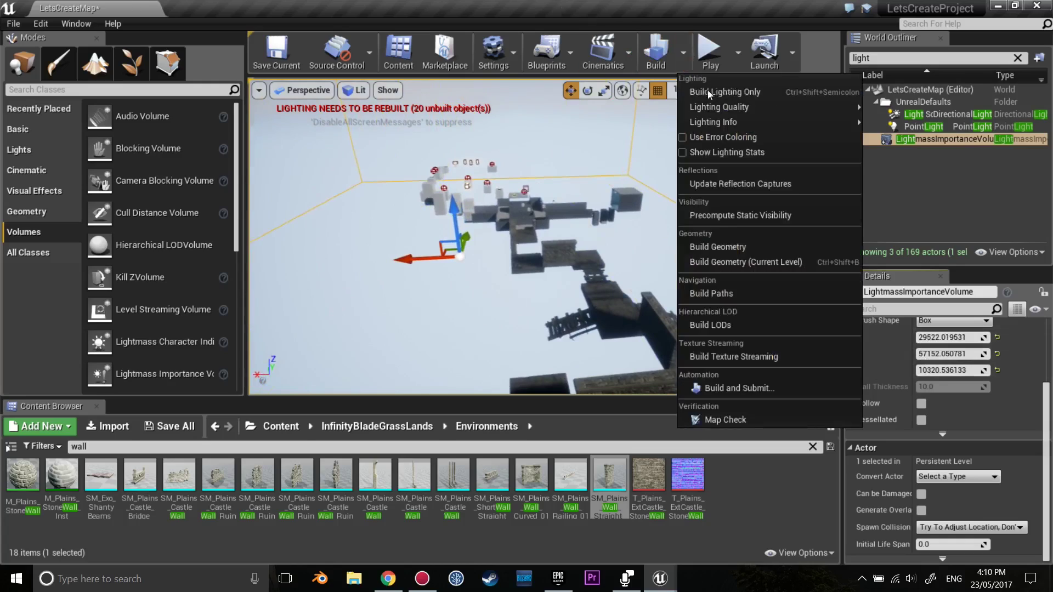
{"action": "left_click", "coordinate": [707, 90]}
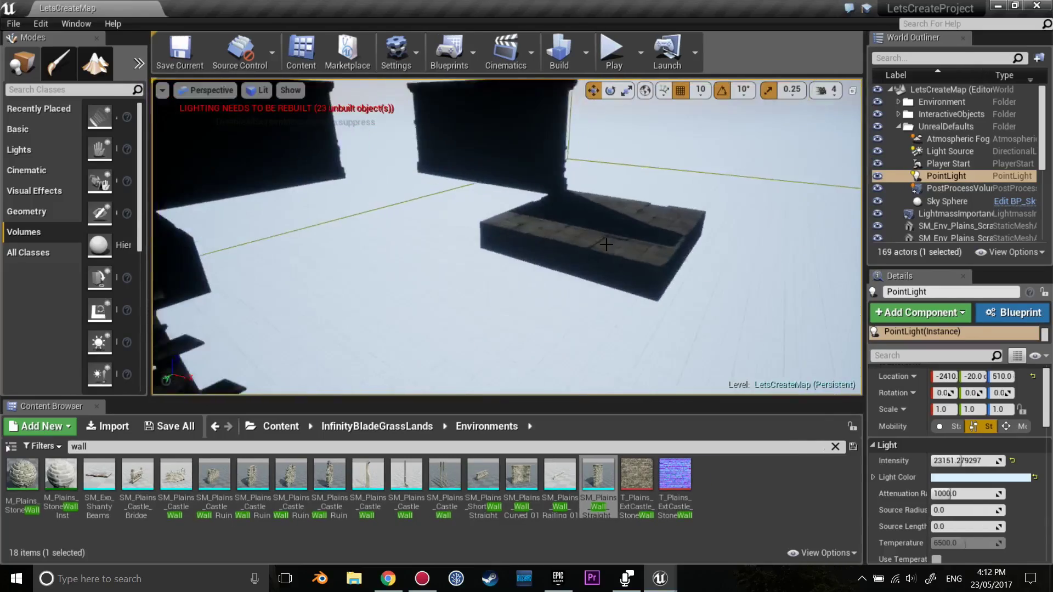
{"action": "left_click_drag", "start_coordinate": [137, 475], "coordinate": [400, 144]}
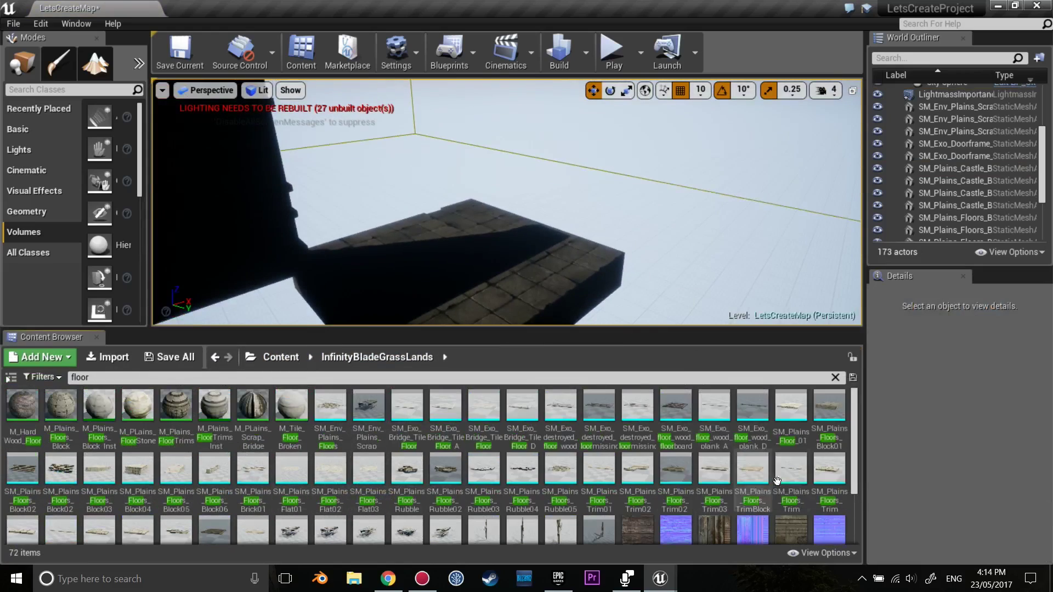
Step: Place the destroyed wooden floor on the stone platform and an SM_Plains_Floors_Block04 block beside it
{"action": "left_click_drag", "start_coordinate": [675, 408], "coordinate": [531, 214]}
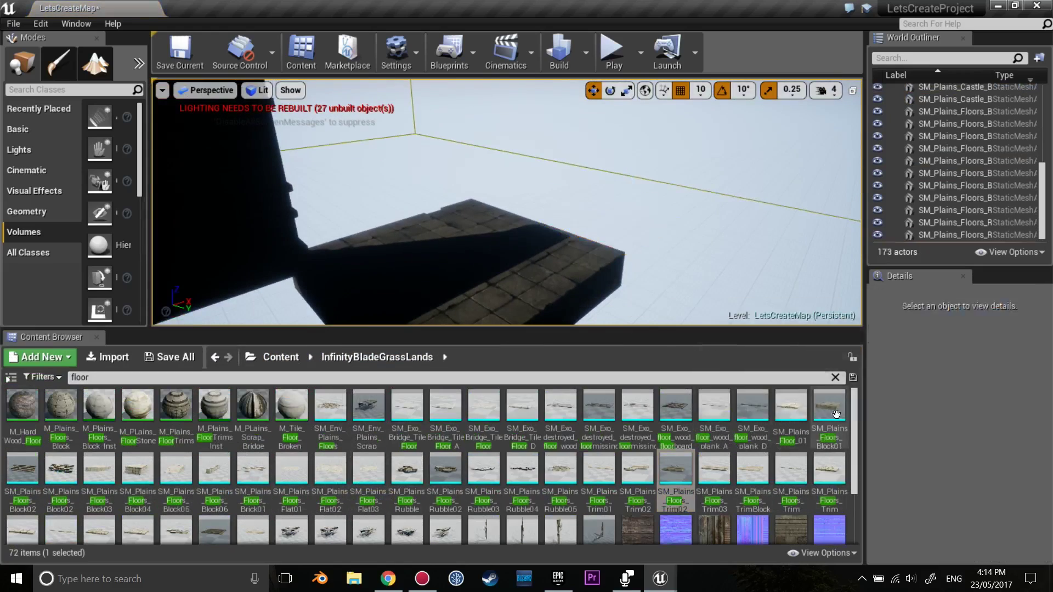
{"action": "left_click_drag", "start_coordinate": [560, 409], "coordinate": [565, 159]}
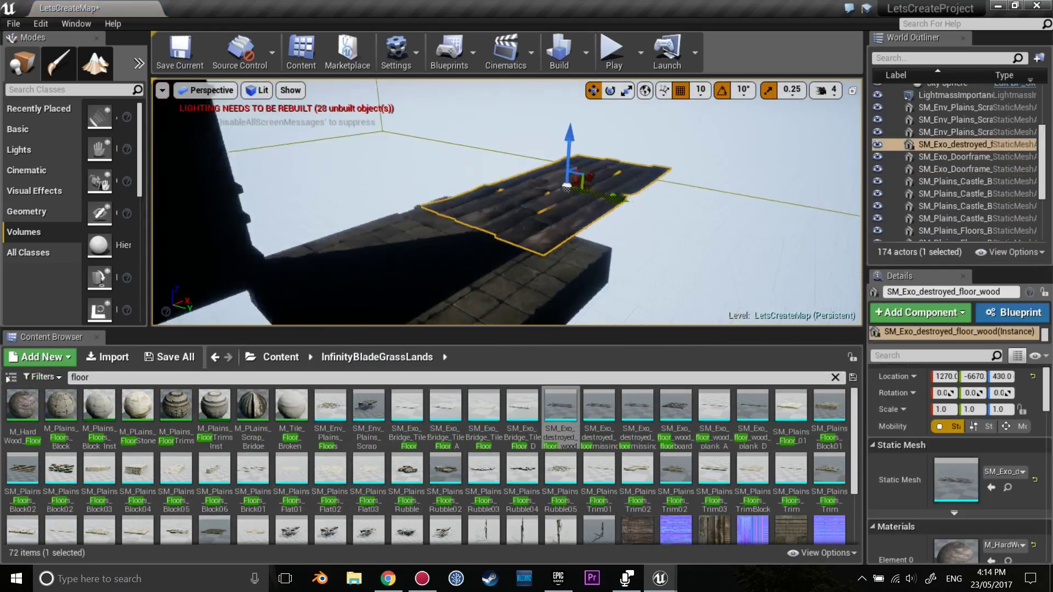
{"action": "right_click_drag", "start_coordinate": [591, 269], "coordinate": [591, 274]}
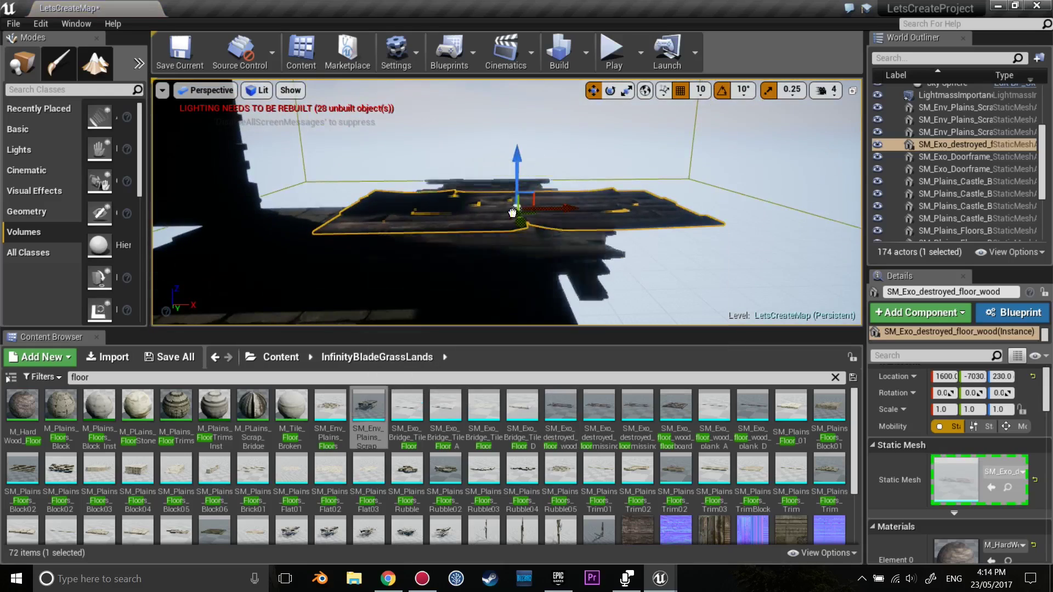
{"action": "left_click_drag", "start_coordinate": [137, 477], "coordinate": [501, 236]}
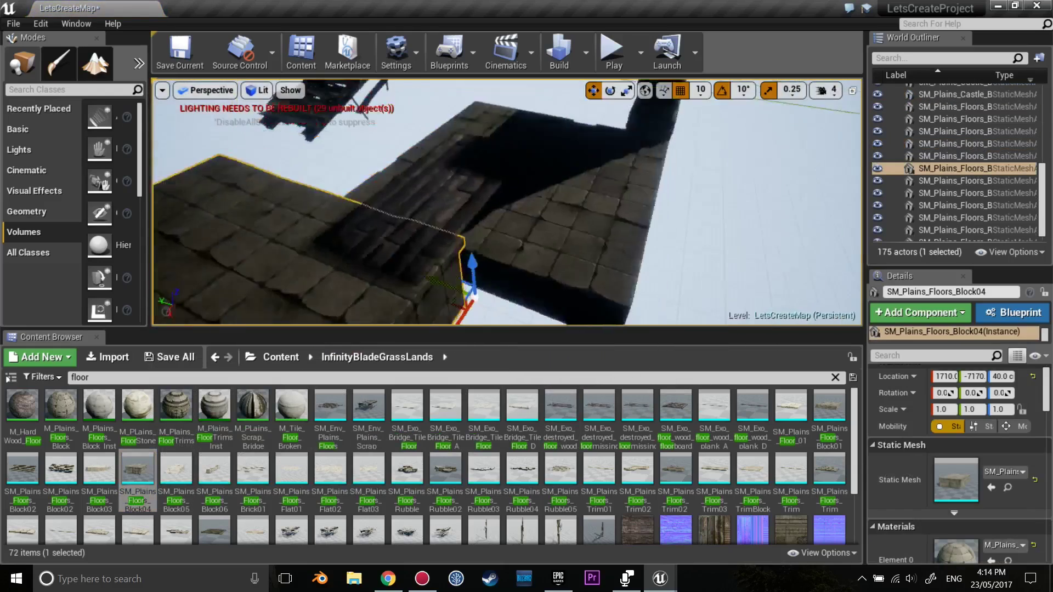
{"action": "right_click_drag", "start_coordinate": [419, 193], "coordinate": [564, 223]}
Step: Tilt the destroyed wooden floor plank about 19 degrees, raise it slightly, and lengthen it
{"action": "right_click_drag", "start_coordinate": [507, 157], "coordinate": [475, 164]}
{"action": "left_click", "coordinate": [471, 211]}
{"action": "key", "text": "e"}
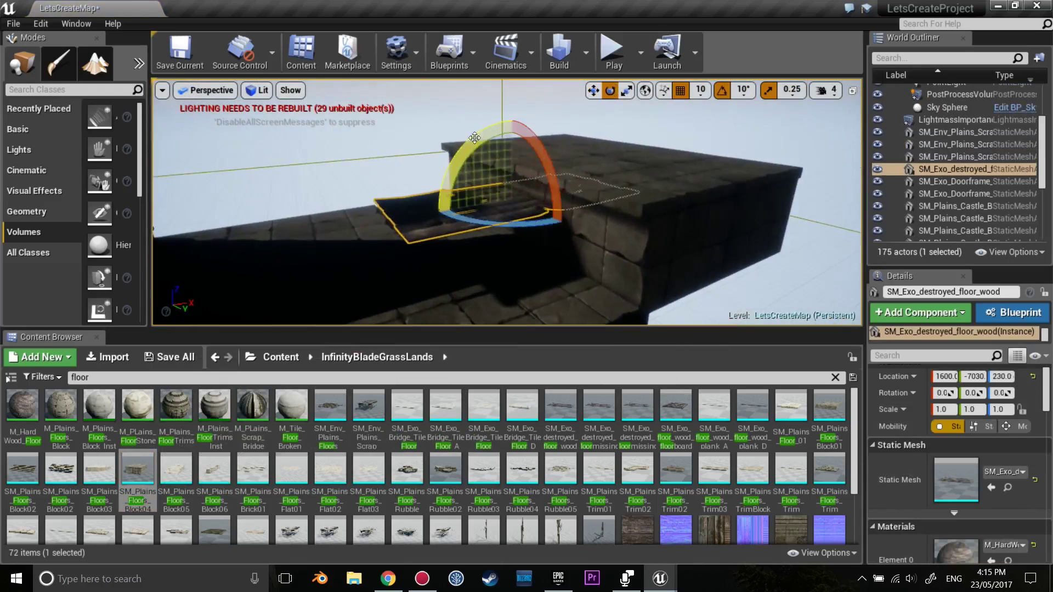
{"action": "right_click_drag", "start_coordinate": [505, 196], "coordinate": [572, 220]}
{"action": "key", "text": "ctrl+z"}
{"action": "left_click_drag", "start_coordinate": [520, 181], "coordinate": [520, 173]}
{"action": "right_click_drag", "start_coordinate": [521, 173], "coordinate": [549, 181]}
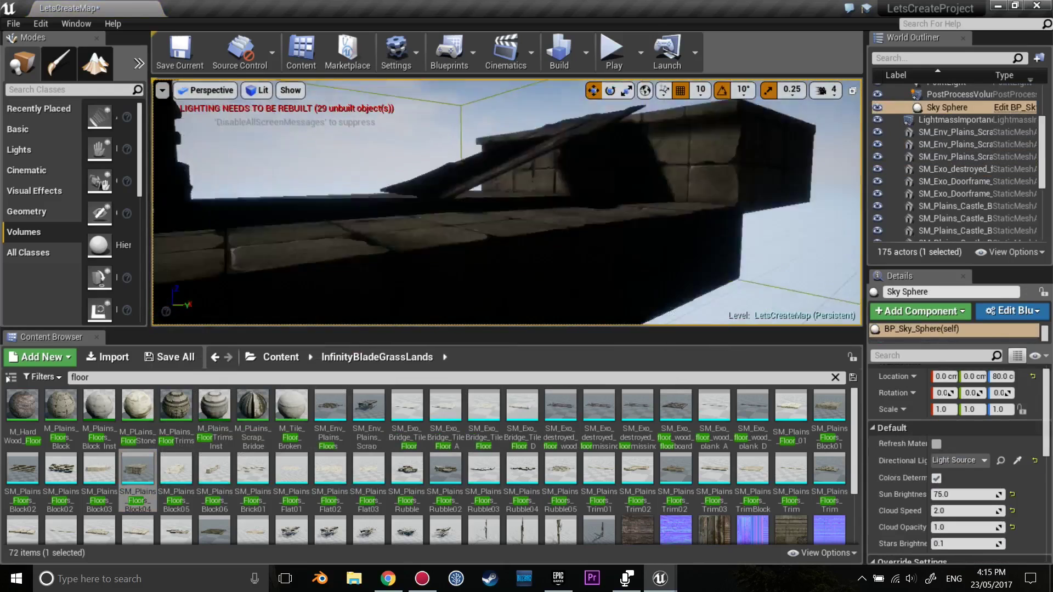
{"action": "key", "text": "r"}
{"action": "left_click_drag", "start_coordinate": [475, 170], "coordinate": [475, 174]}
{"action": "right_click_drag", "start_coordinate": [474, 174], "coordinate": [480, 161]}
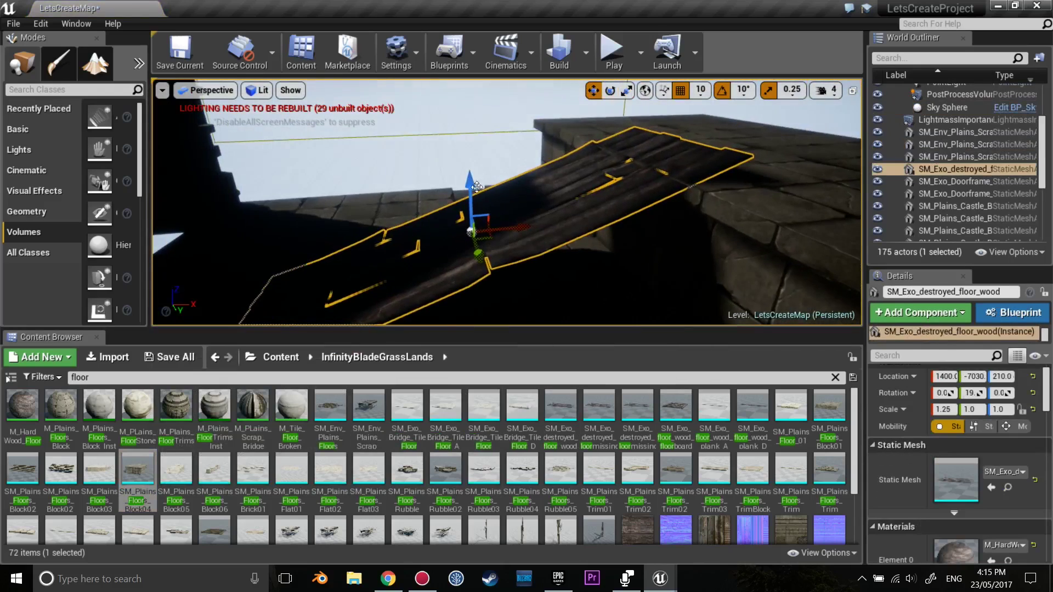
Step: Add another floor block copy beside the platform and focus on a stone wall
{"action": "left_click_drag", "start_coordinate": [137, 469], "coordinate": [410, 211]}
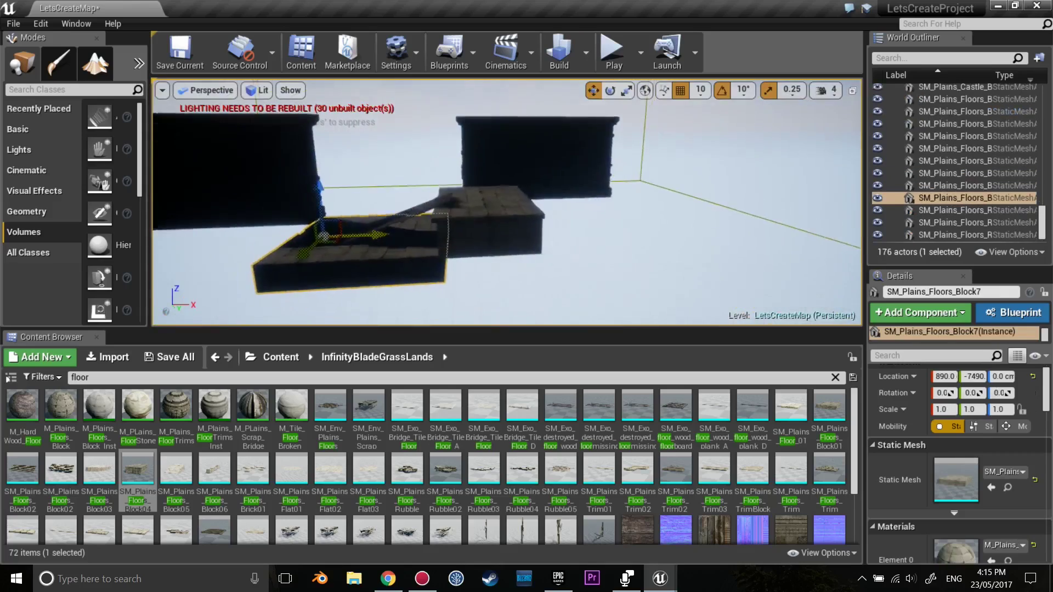
{"action": "right_click_drag", "start_coordinate": [529, 202], "coordinate": [512, 181]}
{"action": "left_click", "coordinate": [438, 192]}
{"action": "key", "text": "e"}
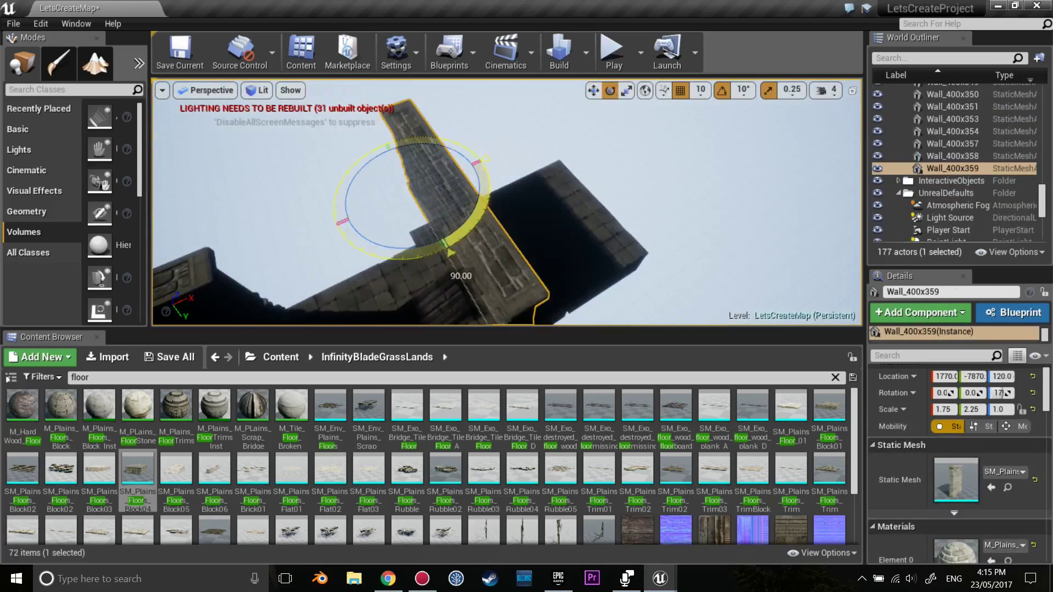
{"action": "key", "text": "f"}
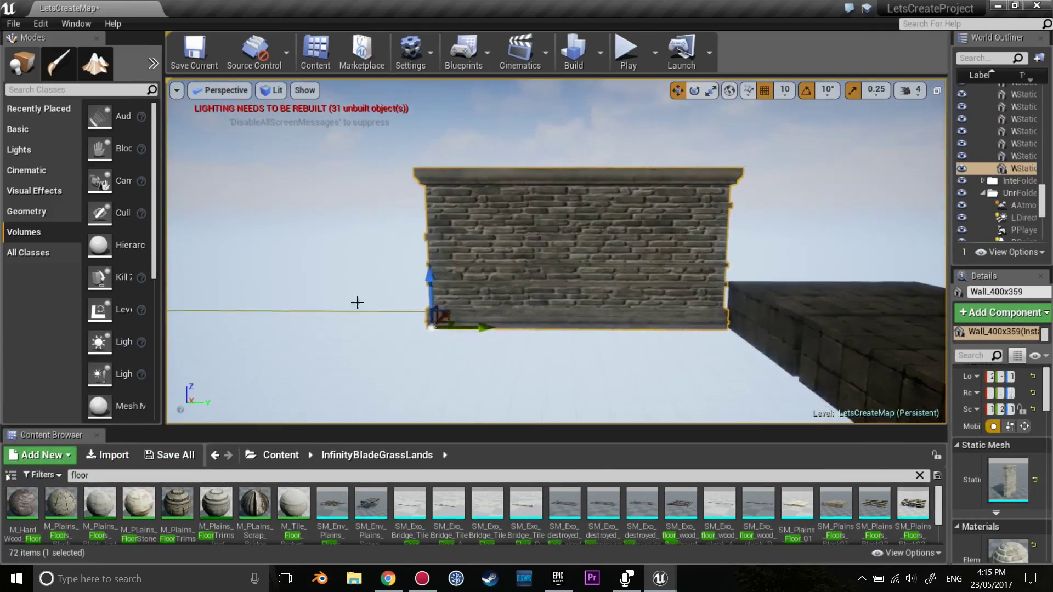
{"action": "key", "text": "ctrl+z"}
{"action": "right_click_drag", "start_coordinate": [447, 317], "coordinate": [472, 252]}
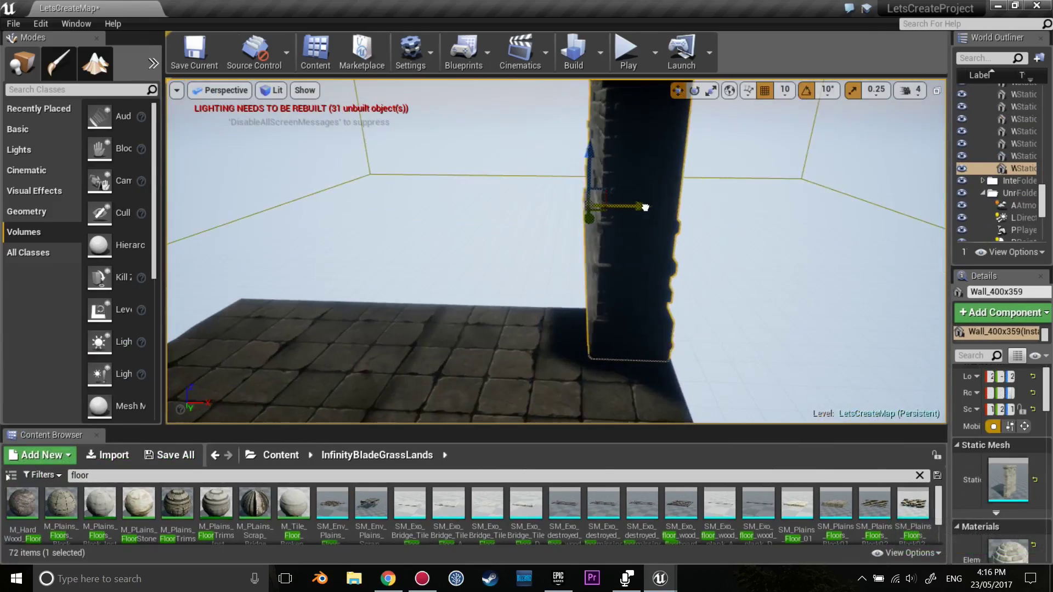
Step: Duplicate the Wall_400x359 stone wall several times and position the copies along the ruins
{"action": "left_click_drag", "start_coordinate": [521, 282], "coordinate": [235, 230], "text": "alt"}
{"action": "right_click_drag", "start_coordinate": [236, 230], "coordinate": [285, 181]}
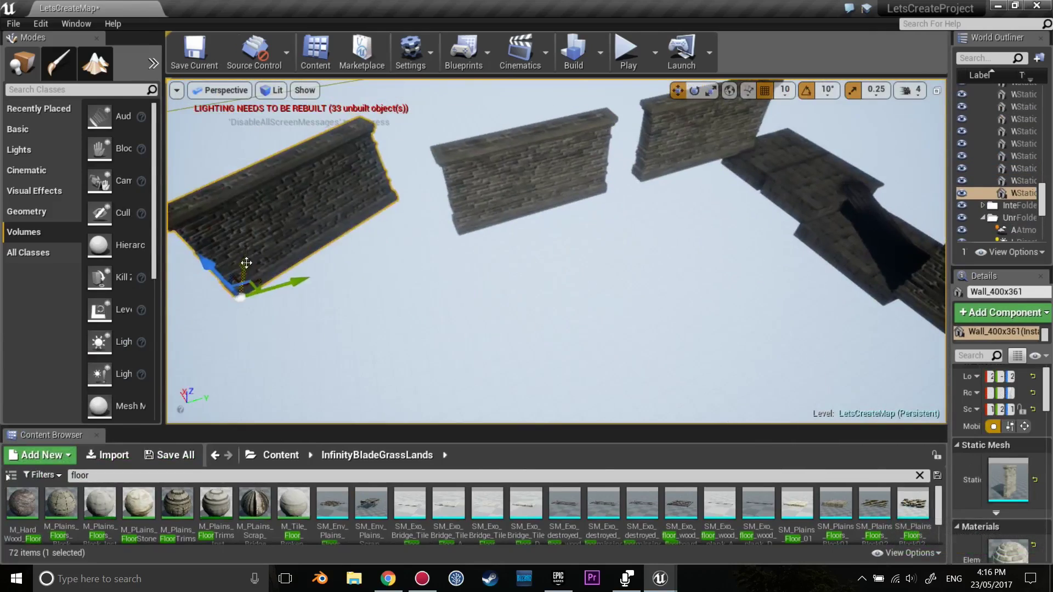
{"action": "key", "text": "e"}
{"action": "key", "text": "w"}
{"action": "right_click_drag", "start_coordinate": [493, 247], "coordinate": [548, 220]}
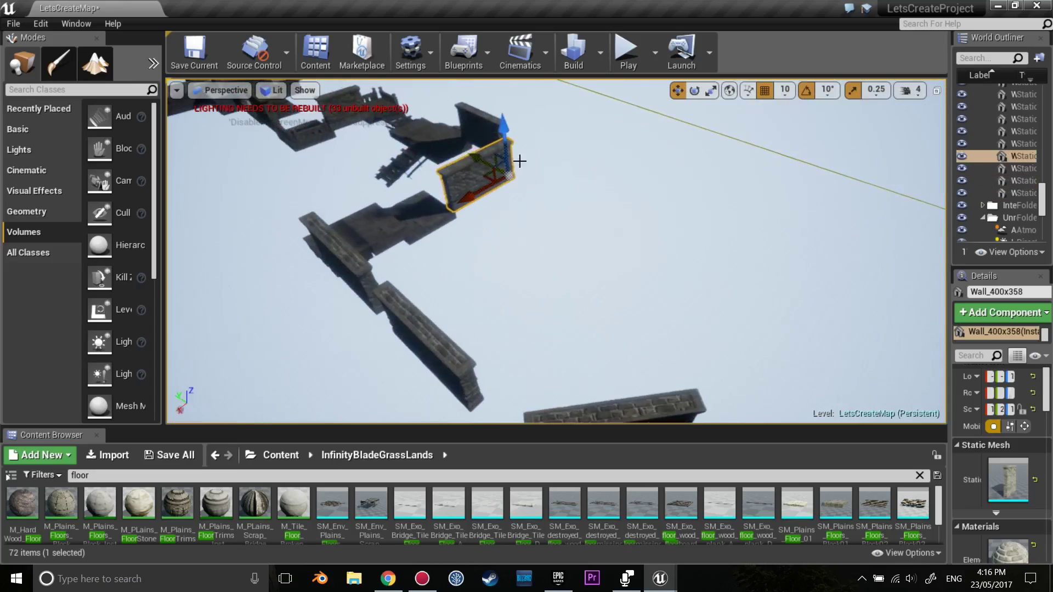
{"action": "left_click_drag", "start_coordinate": [603, 247], "coordinate": [647, 266], "text": "alt"}
{"action": "right_click_drag", "start_coordinate": [647, 266], "coordinate": [612, 231]}
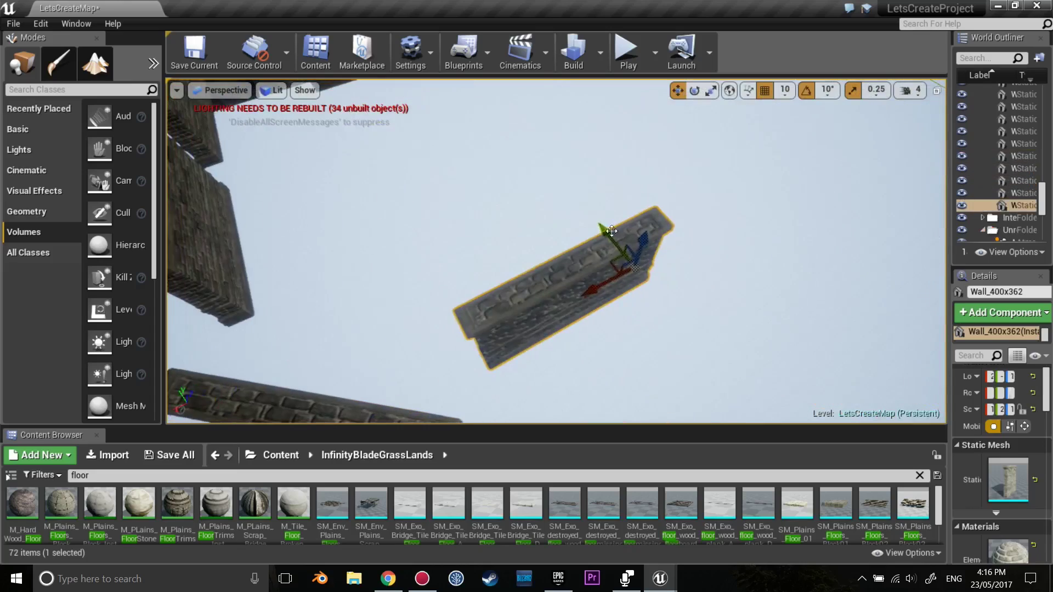
Step: Select the wooden floor piece for scaling, then select a bridge railing piece
{"action": "key", "text": "w"}
{"action": "mouse_move", "coordinate": [637, 322]}
{"action": "right_mouse_down"}
{"action": "mouse_move", "coordinate": [416, 236]}
{"action": "mouse_move", "coordinate": [666, 350]}
{"action": "mouse_move", "coordinate": [562, 308]}
{"action": "right_mouse_up"}
{"action": "left_click", "coordinate": [400, 240]}
{"action": "key", "text": "r"}
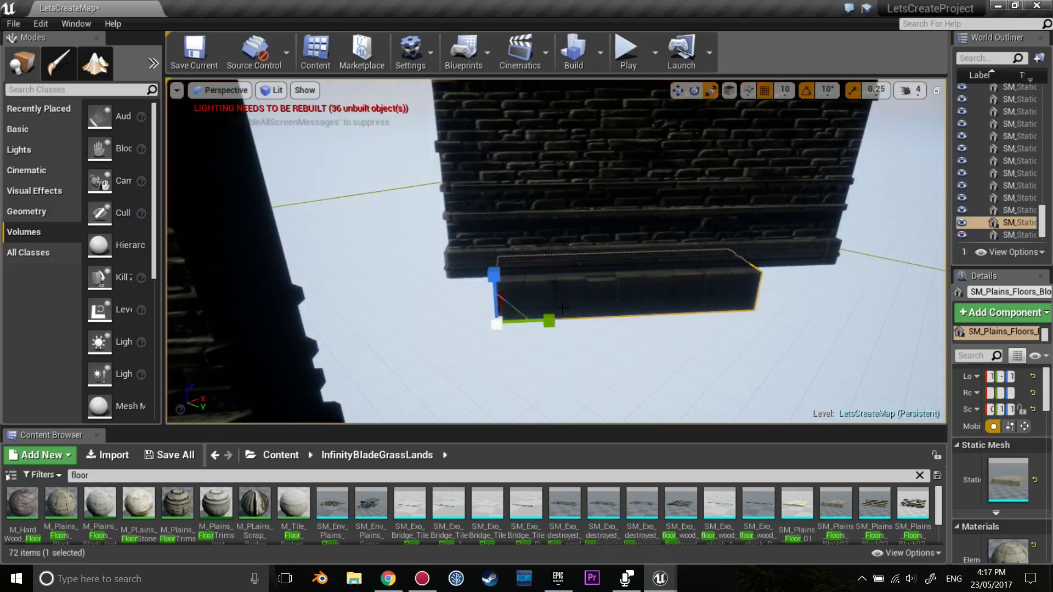
{"action": "mouse_move", "coordinate": [480, 316]}
{"action": "right_mouse_down"}
{"action": "mouse_move", "coordinate": [365, 187]}
{"action": "mouse_move", "coordinate": [493, 230]}
{"action": "mouse_move", "coordinate": [548, 263]}
{"action": "right_mouse_up"}
{"action": "left_click", "coordinate": [365, 187]}
{"action": "left_click", "coordinate": [674, 186]}
Step: Select a floor block under the platforms and rotate it by -50 degrees
{"action": "key", "text": "e"}
{"action": "key", "text": "w"}
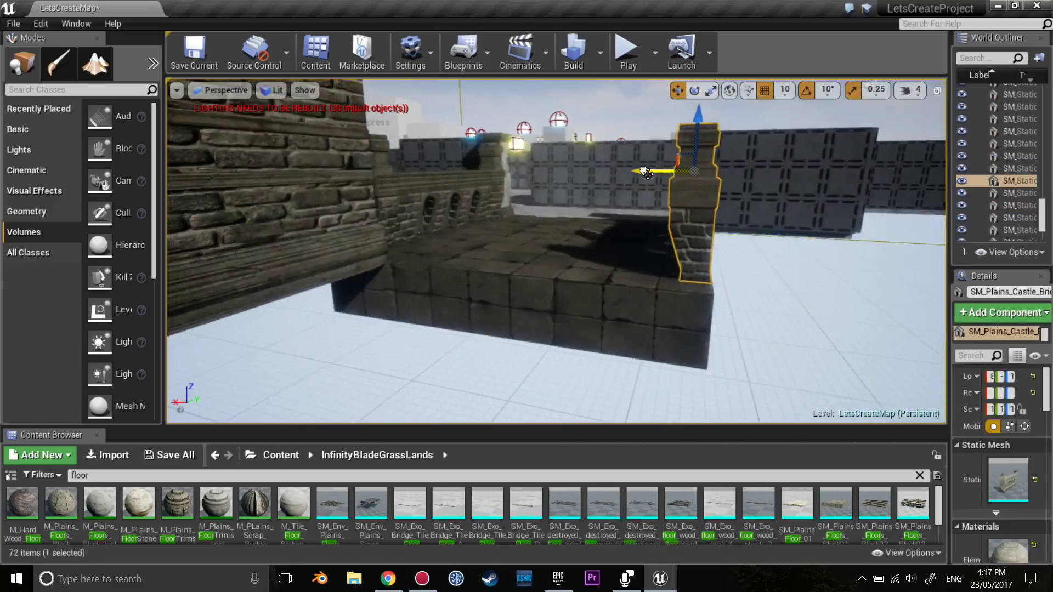
{"action": "left_click", "coordinate": [549, 264]}
{"action": "right_click_drag", "start_coordinate": [409, 155], "coordinate": [438, 164]}
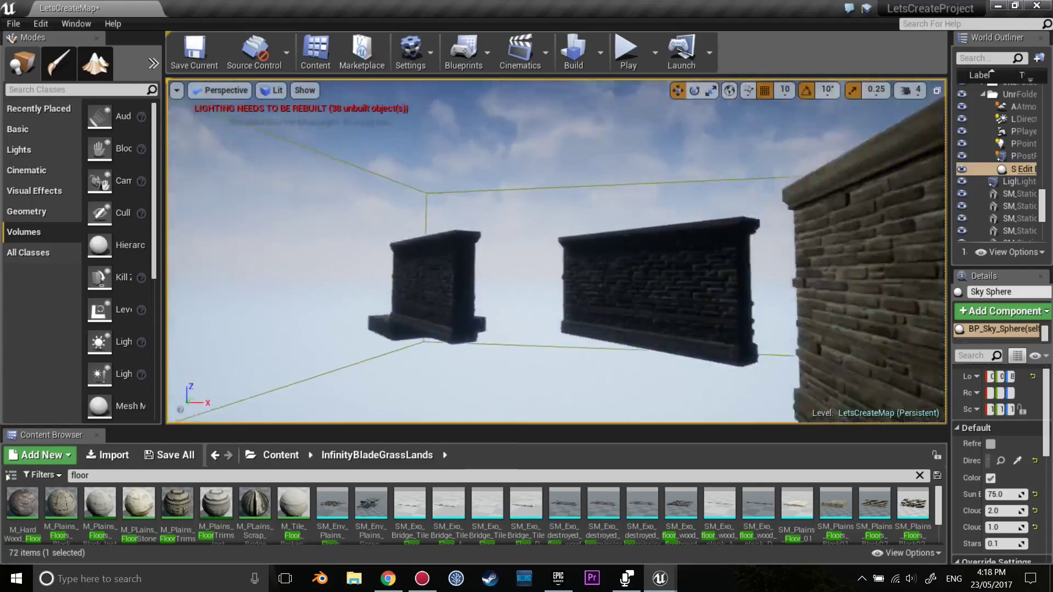
{"action": "left_click", "coordinate": [408, 155]}
{"action": "mouse_move", "coordinate": [549, 246]}
{"action": "right_mouse_down"}
{"action": "mouse_move", "coordinate": [595, 208]}
{"action": "mouse_move", "coordinate": [548, 219]}
{"action": "right_mouse_up"}
{"action": "key", "text": "e"}
{"action": "left_click_drag", "start_coordinate": [543, 150], "coordinate": [515, 183]}
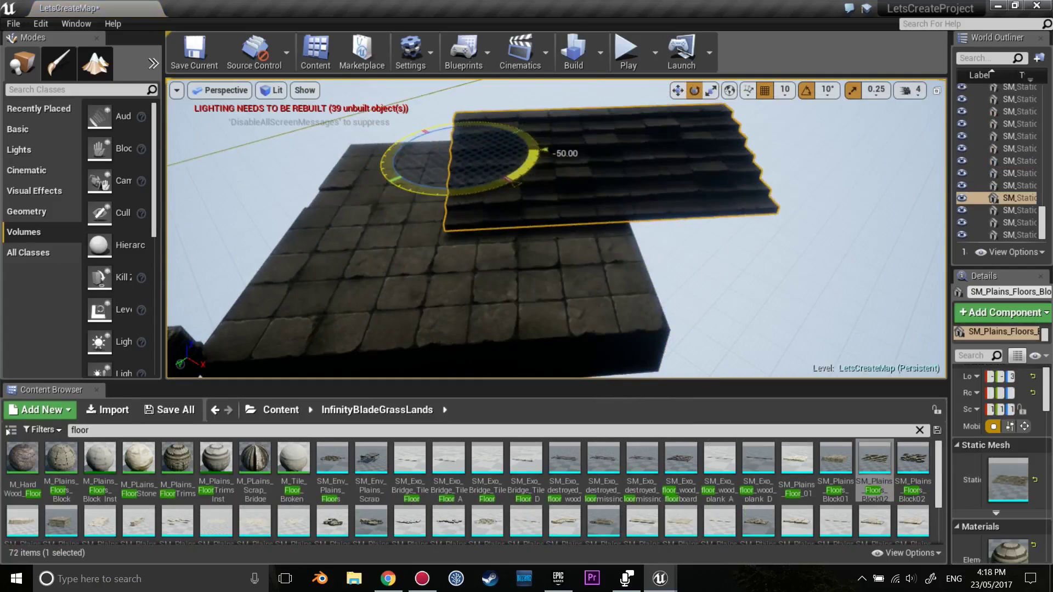
Step: Duplicate the angled floor block into additional step copies
{"action": "right_click_drag", "start_coordinate": [334, 163], "coordinate": [707, 251]}
{"action": "key", "text": "ctrl+w"}
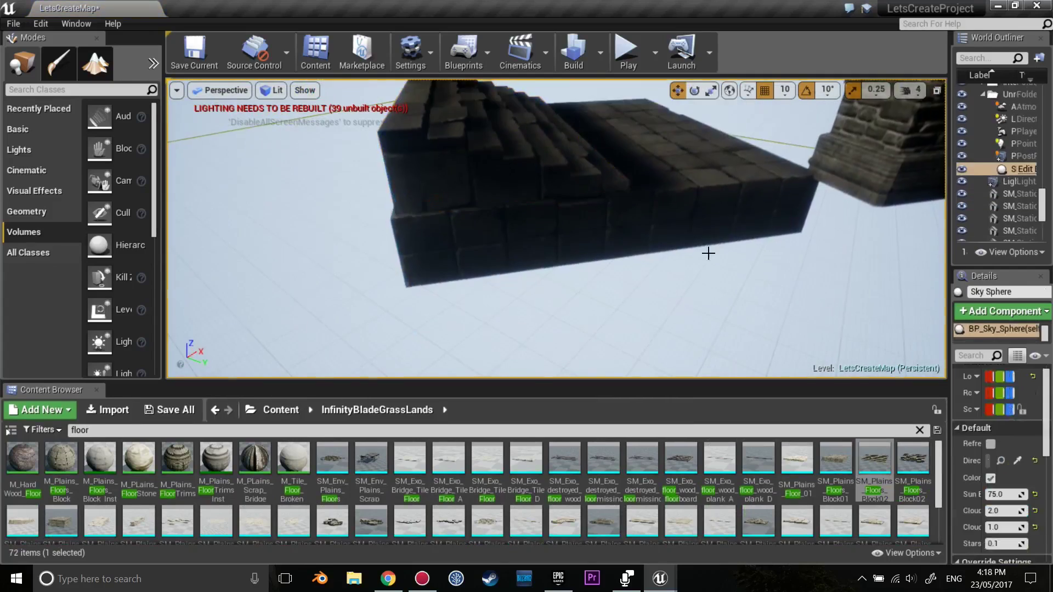
{"action": "key", "text": "ctrl+w"}
{"action": "mouse_move", "coordinate": [319, 343]}
{"action": "right_mouse_down"}
{"action": "mouse_move", "coordinate": [592, 161]}
{"action": "mouse_move", "coordinate": [726, 194]}
{"action": "mouse_move", "coordinate": [580, 257]}
{"action": "mouse_move", "coordinate": [528, 103]}
{"action": "mouse_move", "coordinate": [575, 209]}
{"action": "mouse_move", "coordinate": [548, 181]}
{"action": "right_mouse_up"}
{"action": "left_click", "coordinate": [592, 161]}
{"action": "left_click", "coordinate": [726, 194]}
{"action": "key", "text": "ctrl+w"}
{"action": "left_click", "coordinate": [554, 175]}
{"action": "scroll", "coordinate": [411, 499], "scroll_direction": "down", "scroll_amount": 2}
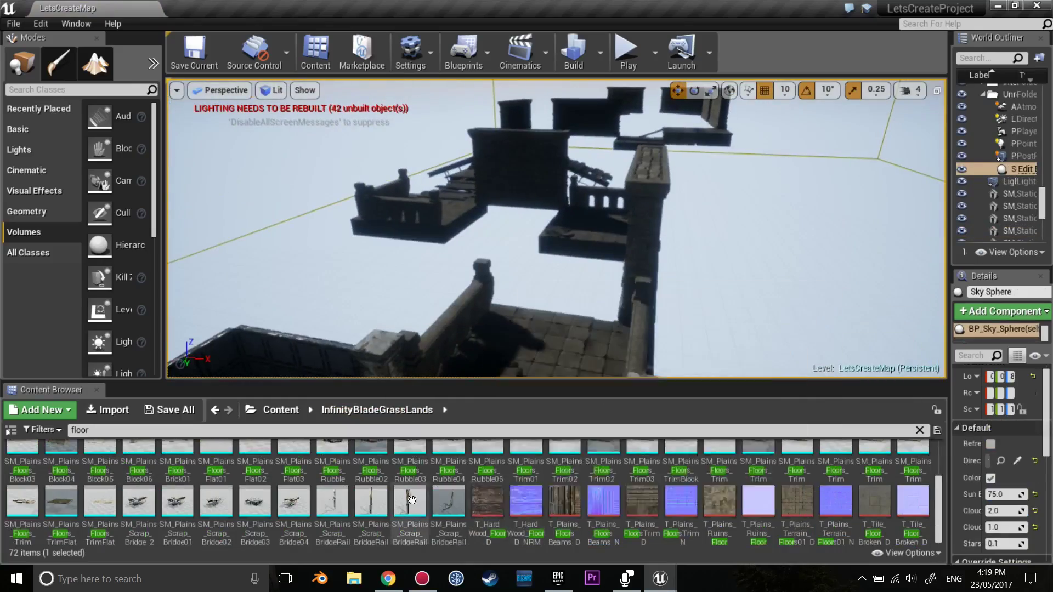
Step: Swap the bridge-rail pole's mesh for a different SM_Plains_Scrap_BridgeRail asset
{"action": "left_click", "coordinate": [448, 182]}
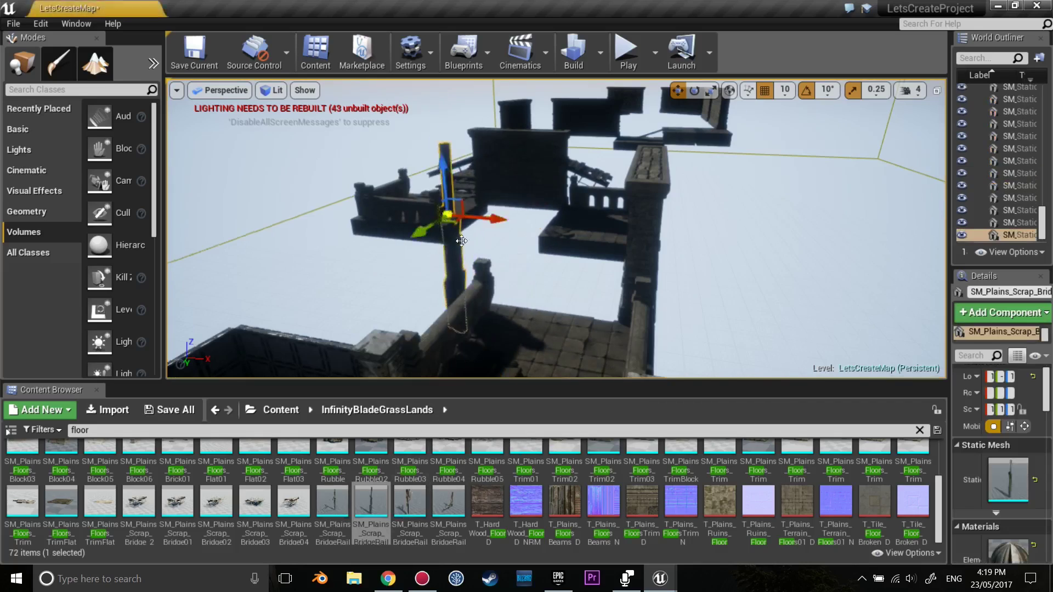
{"action": "key", "text": "f"}
{"action": "right_click_drag", "start_coordinate": [505, 286], "coordinate": [493, 263]}
{"action": "left_click", "coordinate": [449, 501]}
{"action": "left_click", "coordinate": [1034, 480]}
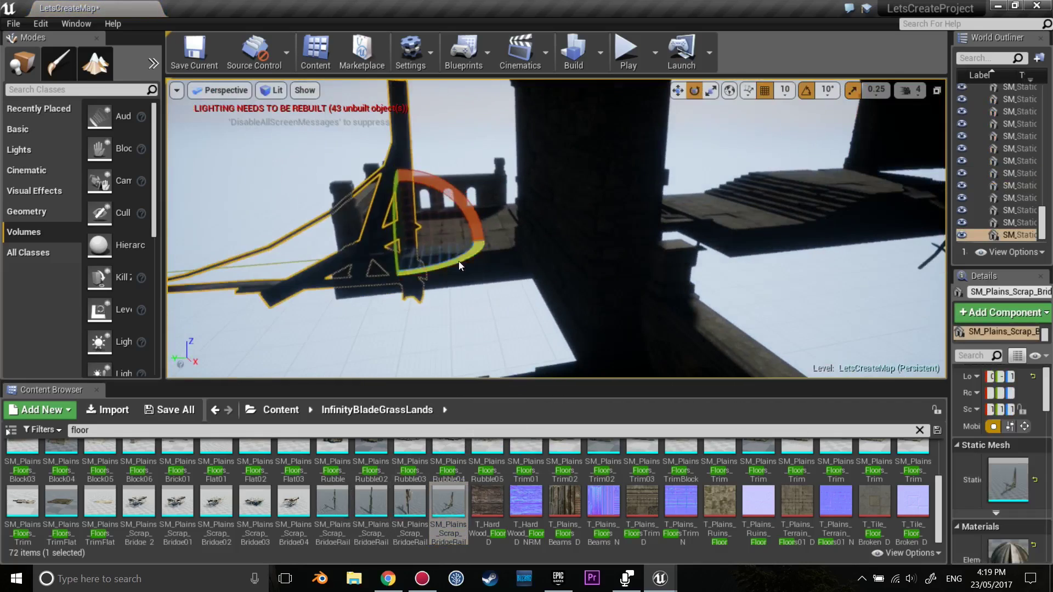
Step: Rotate the bridge rail to -90 degrees and tilt it to -20 degrees
{"action": "mouse_move", "coordinate": [557, 229]}
{"action": "right_mouse_down"}
{"action": "mouse_move", "coordinate": [527, 219]}
{"action": "mouse_move", "coordinate": [549, 230]}
{"action": "right_mouse_up"}
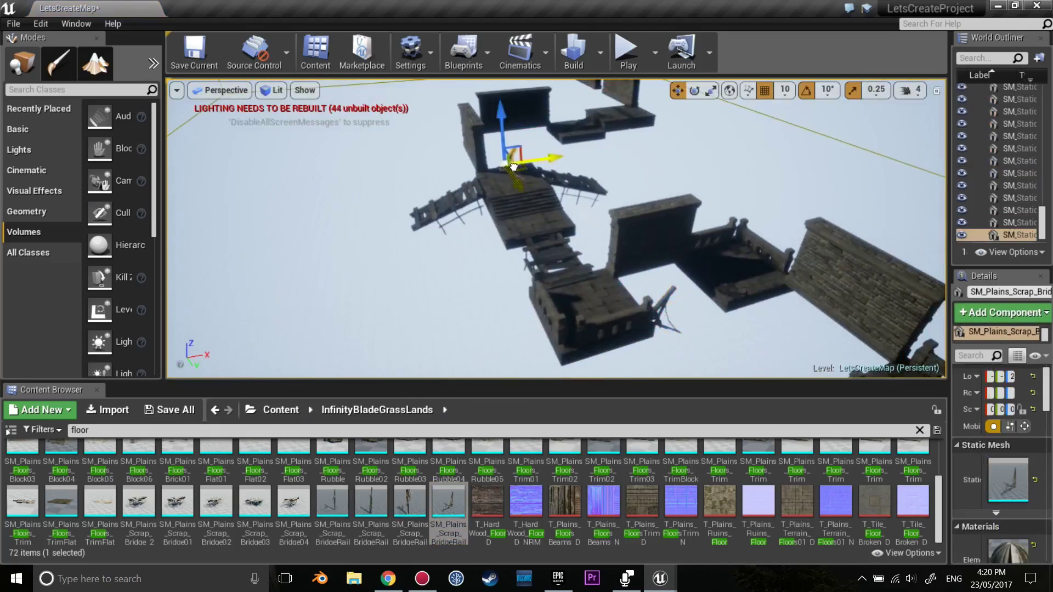
{"action": "key", "text": "e"}
{"action": "left_click_drag", "start_coordinate": [625, 258], "coordinate": [729, 232]}
{"action": "right_click_drag", "start_coordinate": [548, 230], "coordinate": [581, 247]}
{"action": "left_click_drag", "start_coordinate": [652, 242], "coordinate": [641, 230]}
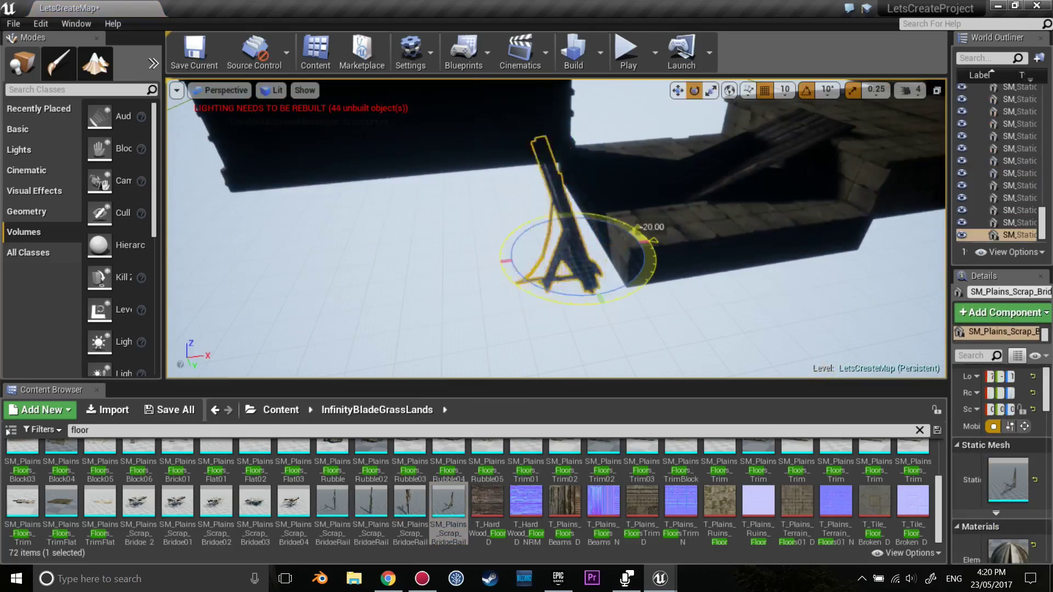
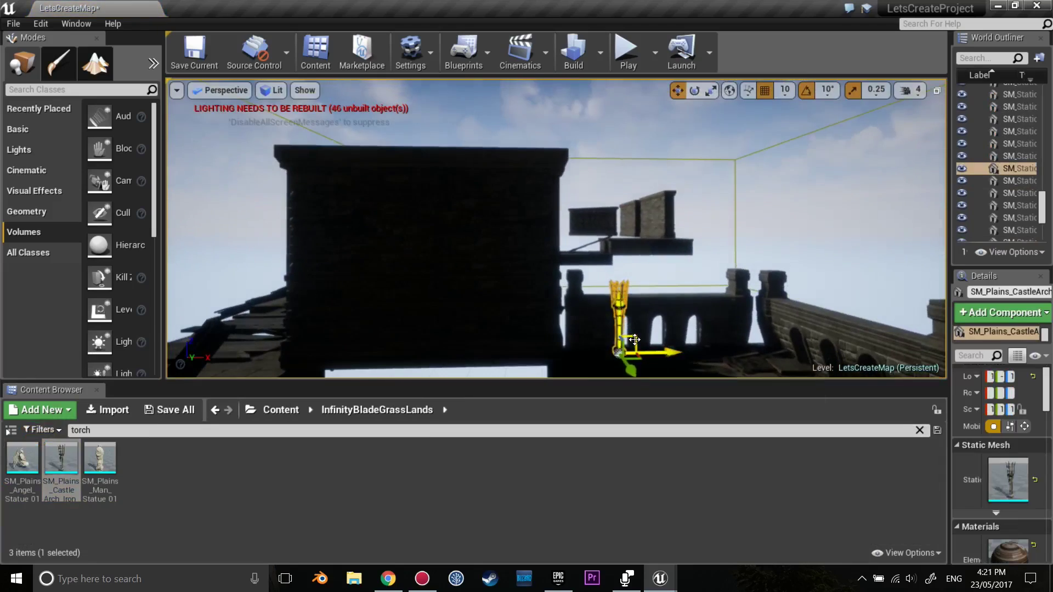
Step: Add a warm-coloured point light at the wall torch and place an angel statue in the level
{"action": "key", "text": "w"}
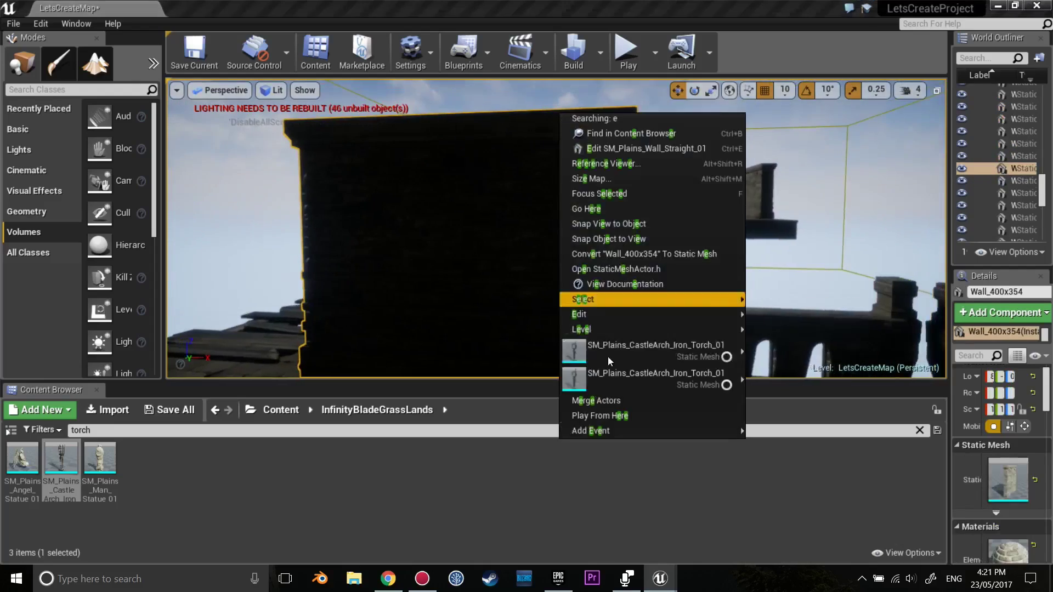
{"action": "type", "text": "e"}
{"action": "left_click", "coordinate": [106, 89]}
{"action": "type", "text": "light"}
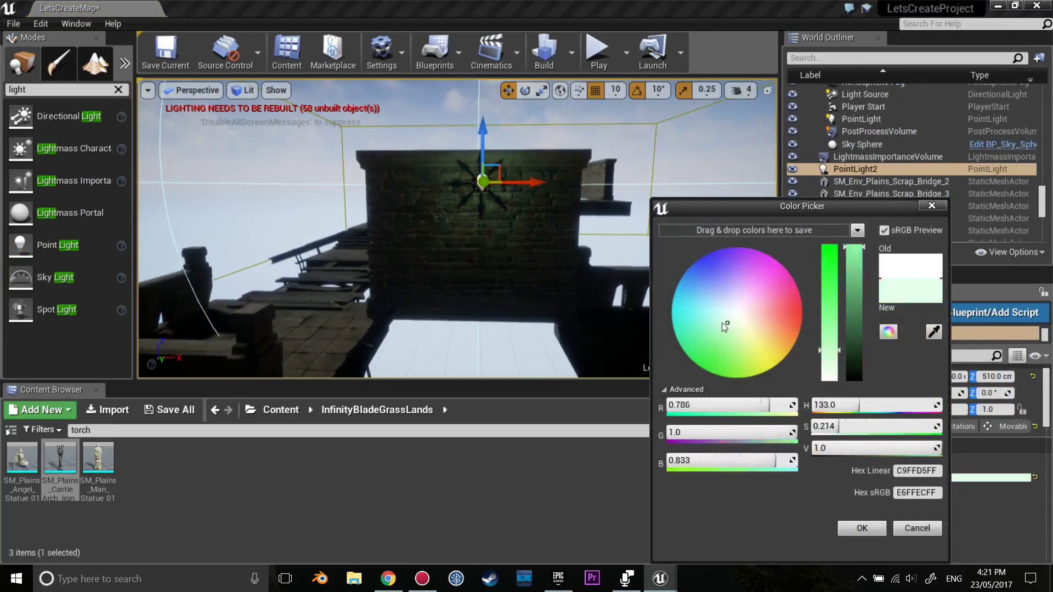
{"action": "left_click", "coordinate": [861, 528]}
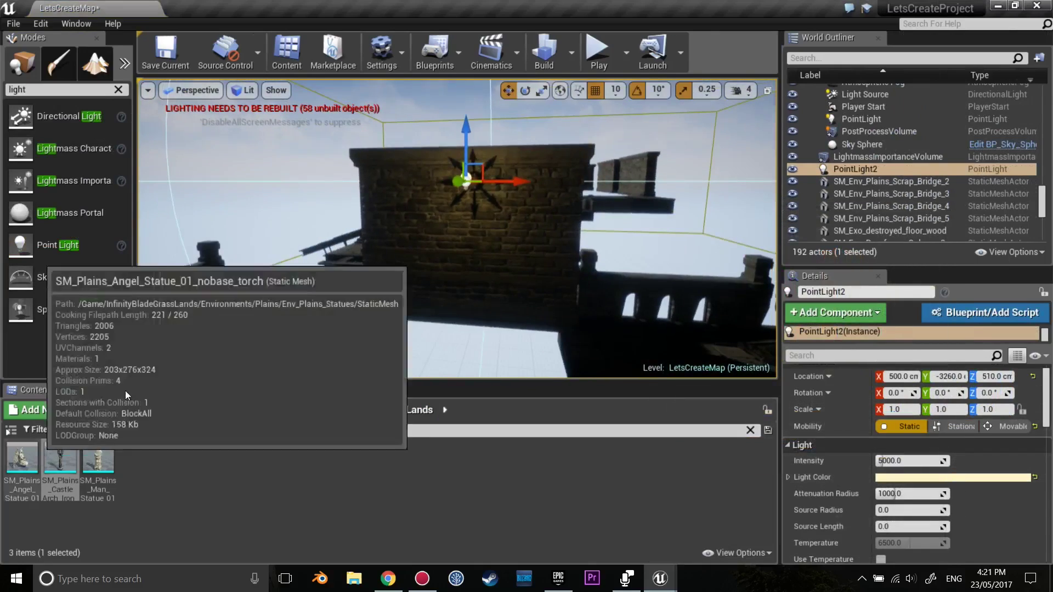
{"action": "left_click_drag", "start_coordinate": [21, 458], "coordinate": [420, 288]}
{"action": "right_click_drag", "start_coordinate": [420, 289], "coordinate": [577, 283]}
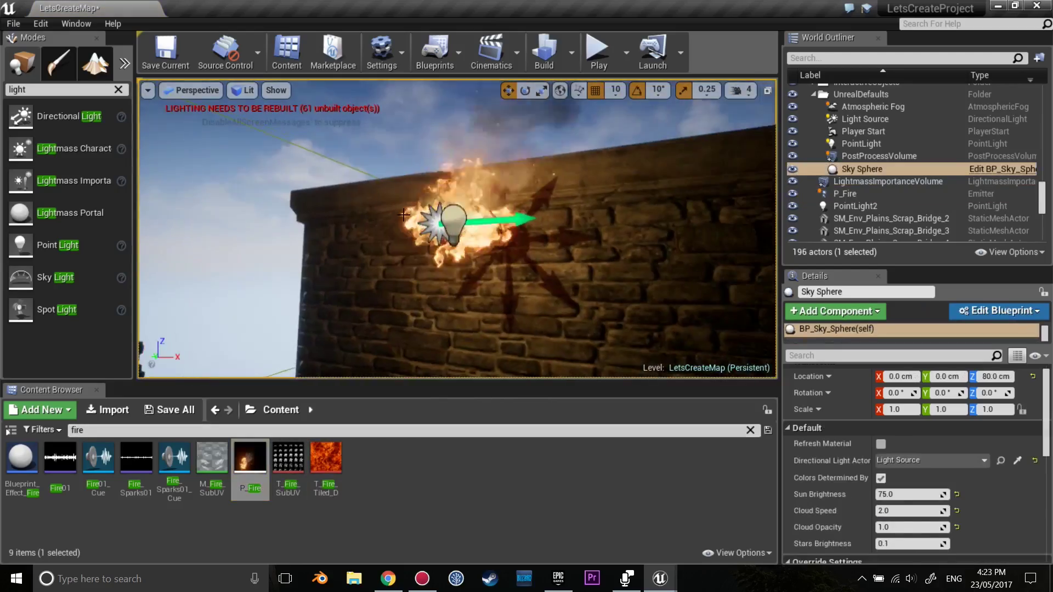
Step: Make the torch's point light orange, then run Build Lighting Only
{"action": "left_click", "coordinate": [404, 214]}
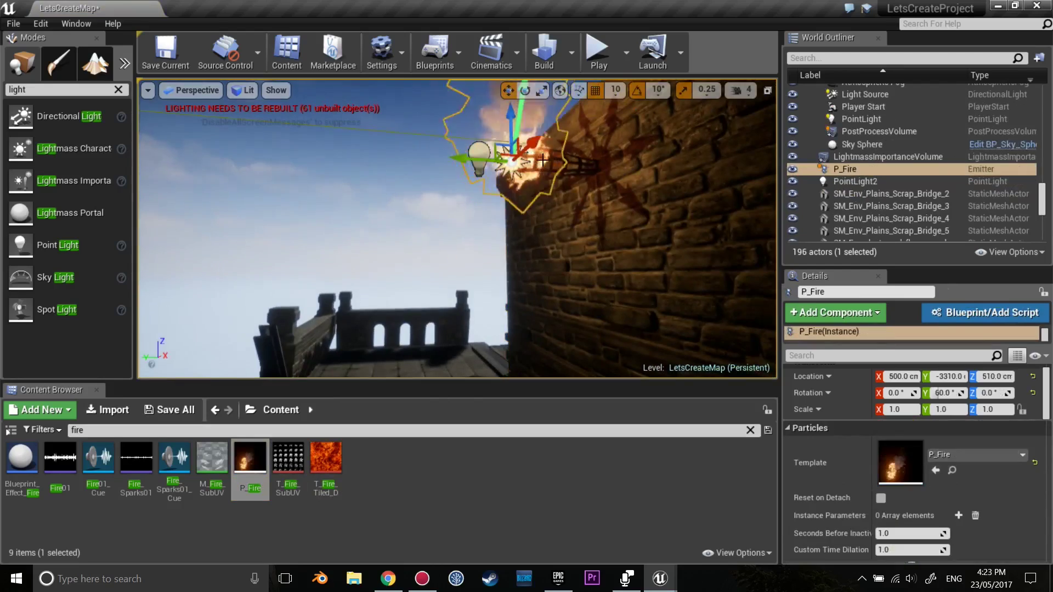
{"action": "left_click", "coordinate": [369, 160], "text": "ctrl"}
{"action": "left_click", "coordinate": [369, 160], "text": "ctrl"}
{"action": "key", "text": "f"}
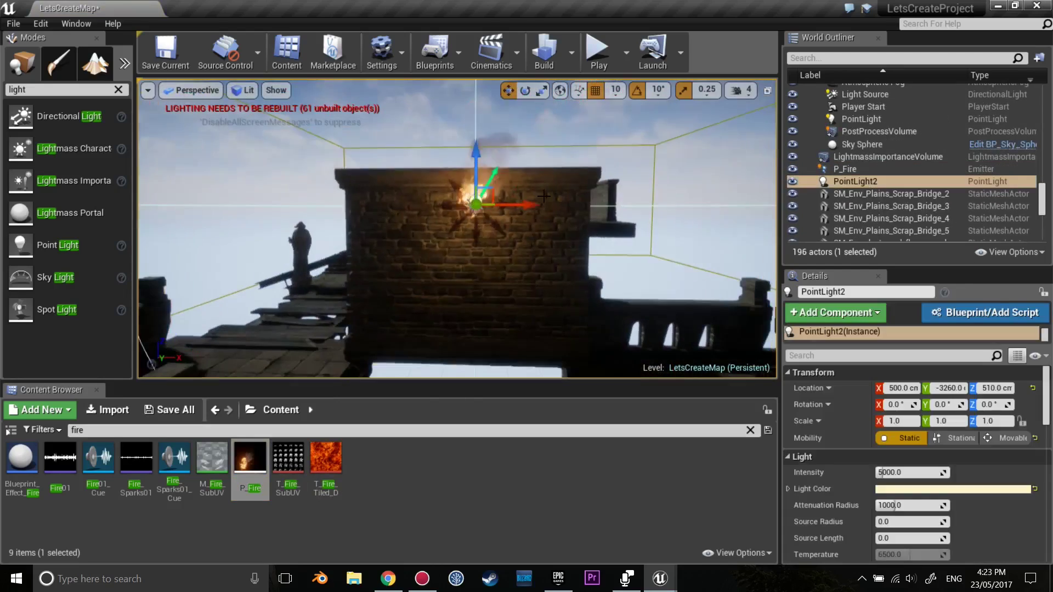
{"action": "left_click", "coordinate": [932, 489]}
{"action": "left_click", "coordinate": [754, 341]}
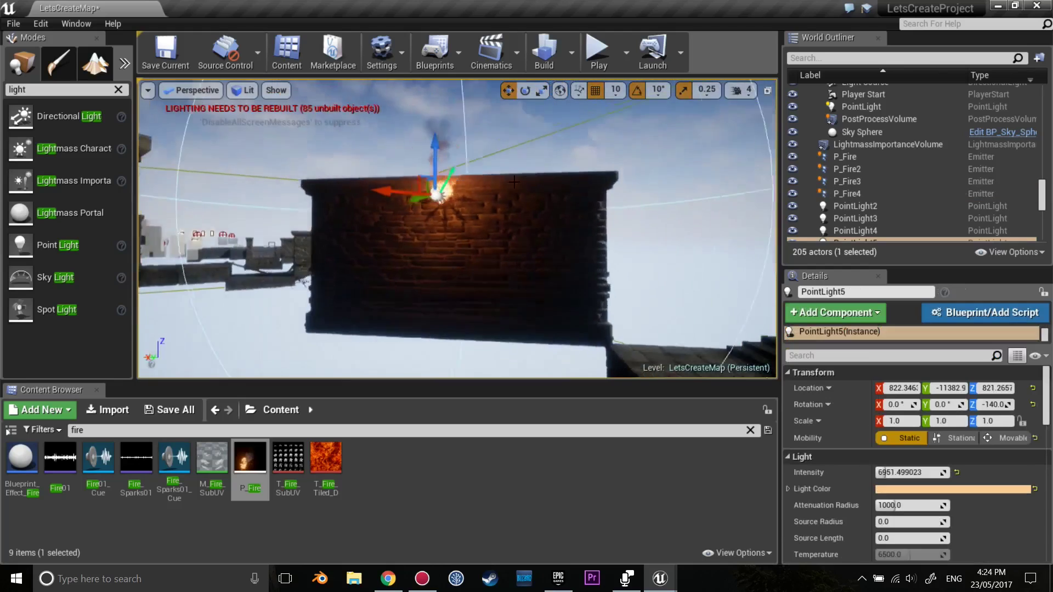
{"action": "left_click", "coordinate": [570, 52]}
{"action": "left_click", "coordinate": [591, 98]}
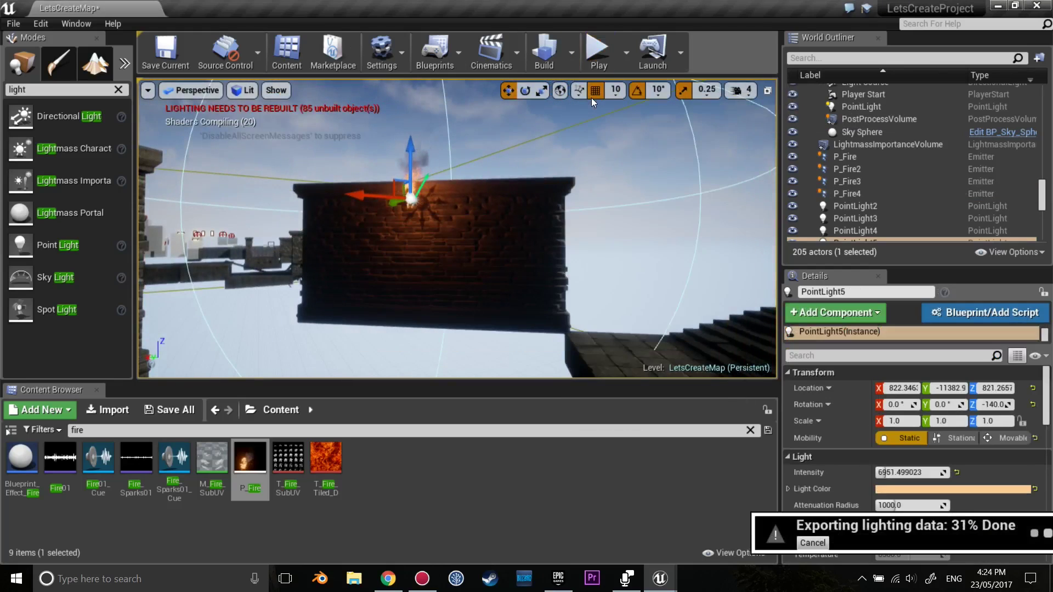